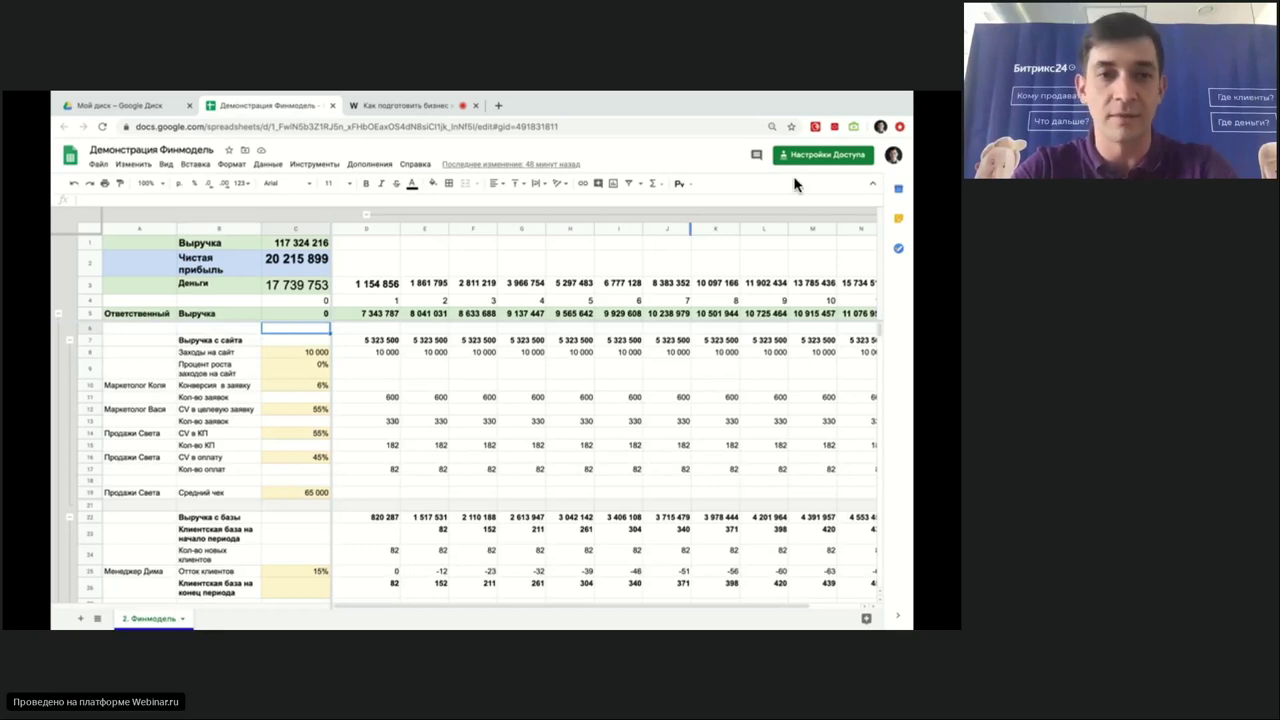
- Look through the whole financial model, from site revenue and expenses down to cash flow and the balance rows
{"action": "left_click", "coordinate": [282, 310]}
{"action": "left_click", "coordinate": [292, 298]}
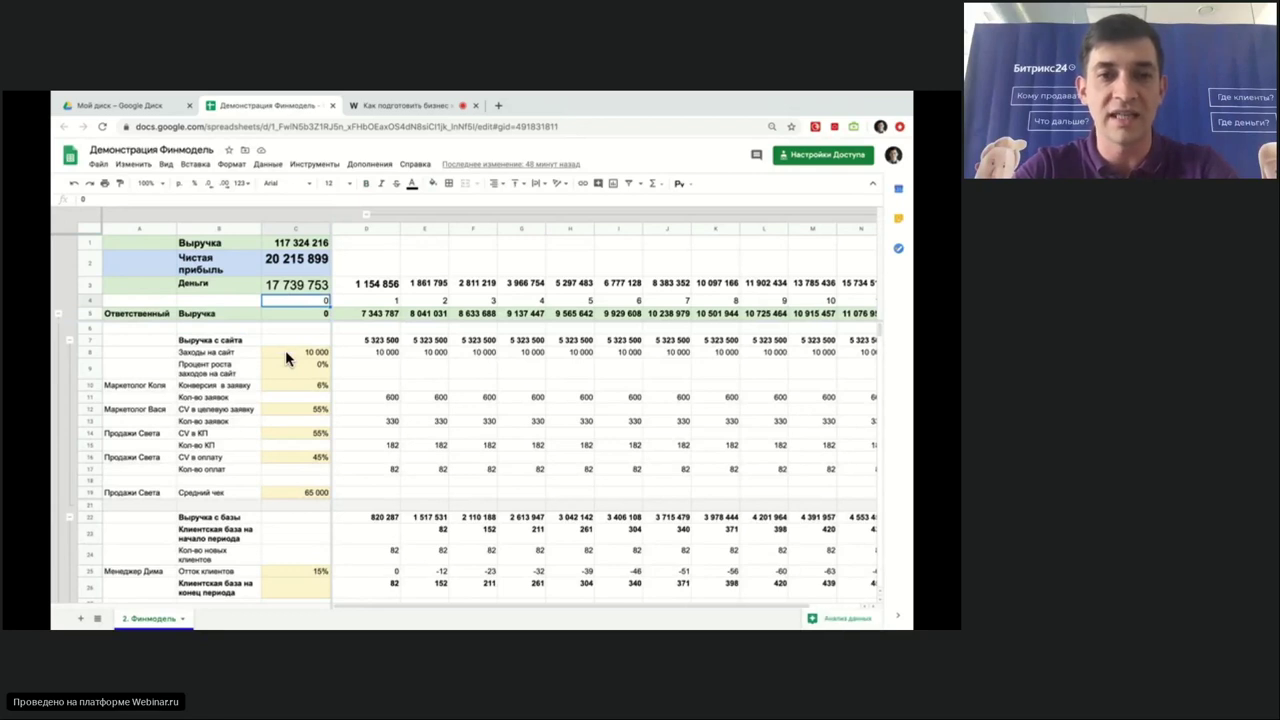
{"action": "scroll", "coordinate": [286, 357], "scroll_direction": "down", "scroll_amount": 6}
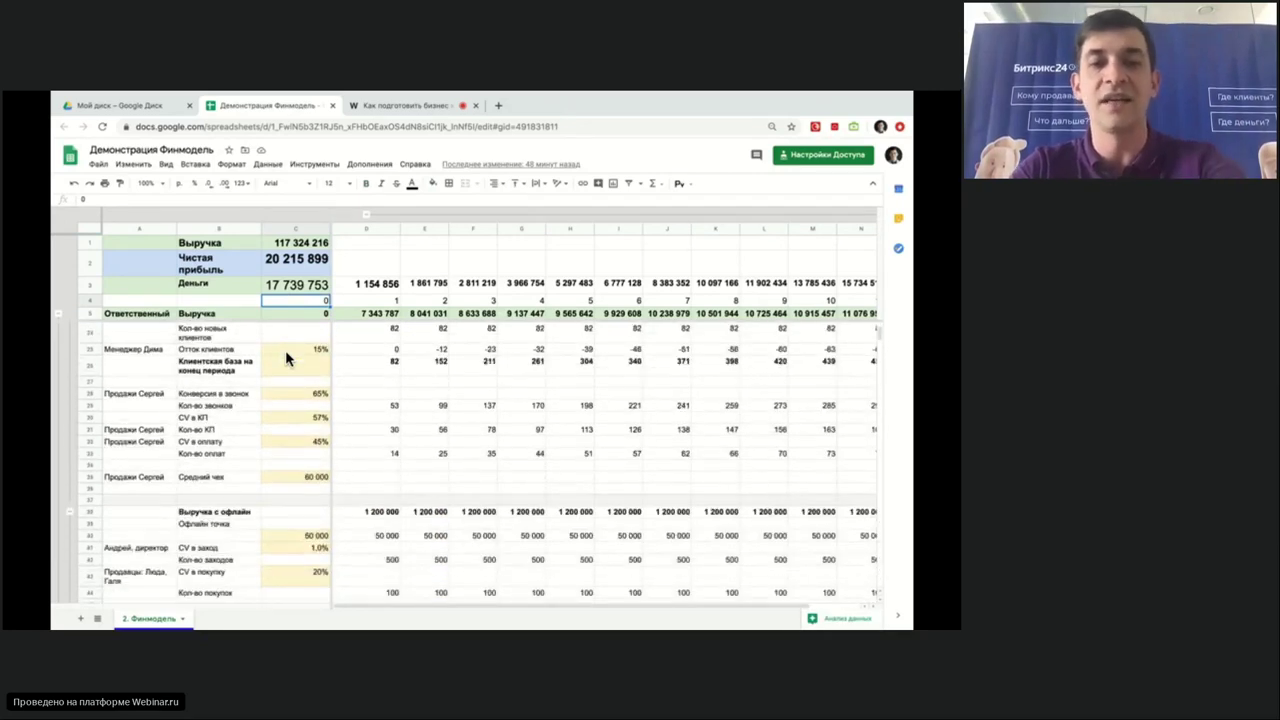
{"action": "scroll", "coordinate": [286, 358], "scroll_direction": "down", "scroll_amount": 5}
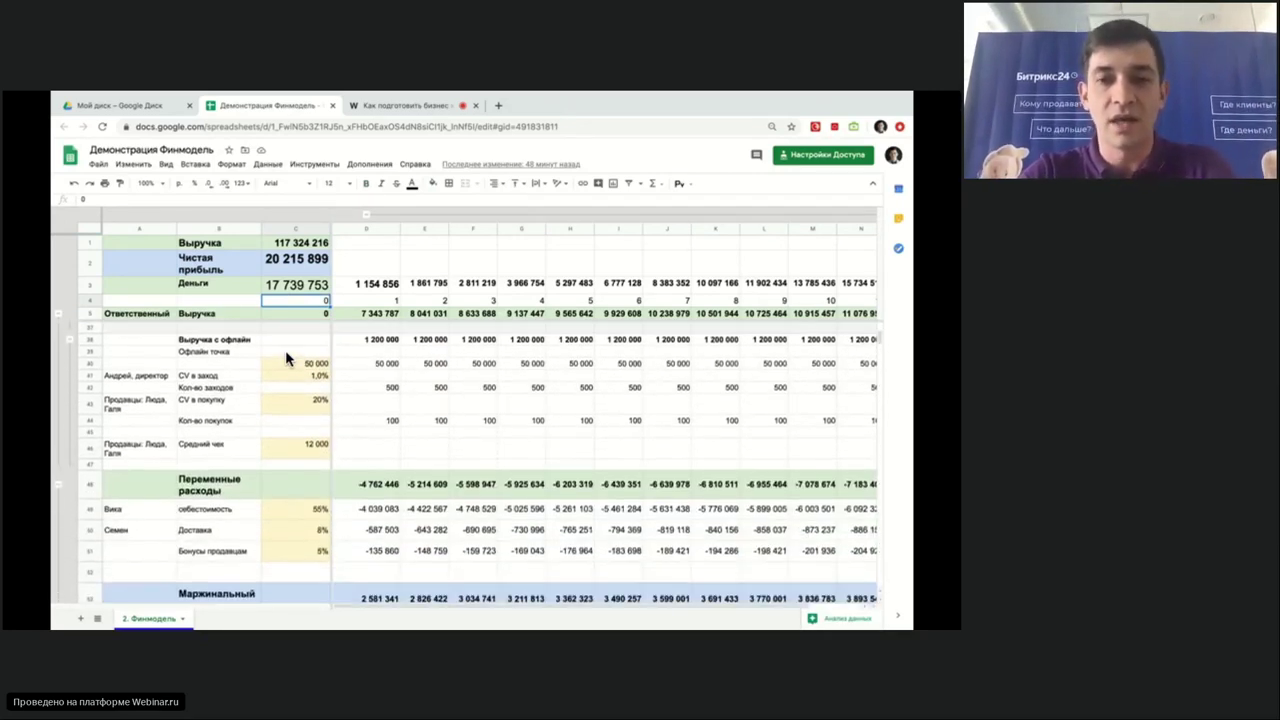
{"action": "scroll", "coordinate": [286, 354], "scroll_direction": "down", "scroll_amount": 5}
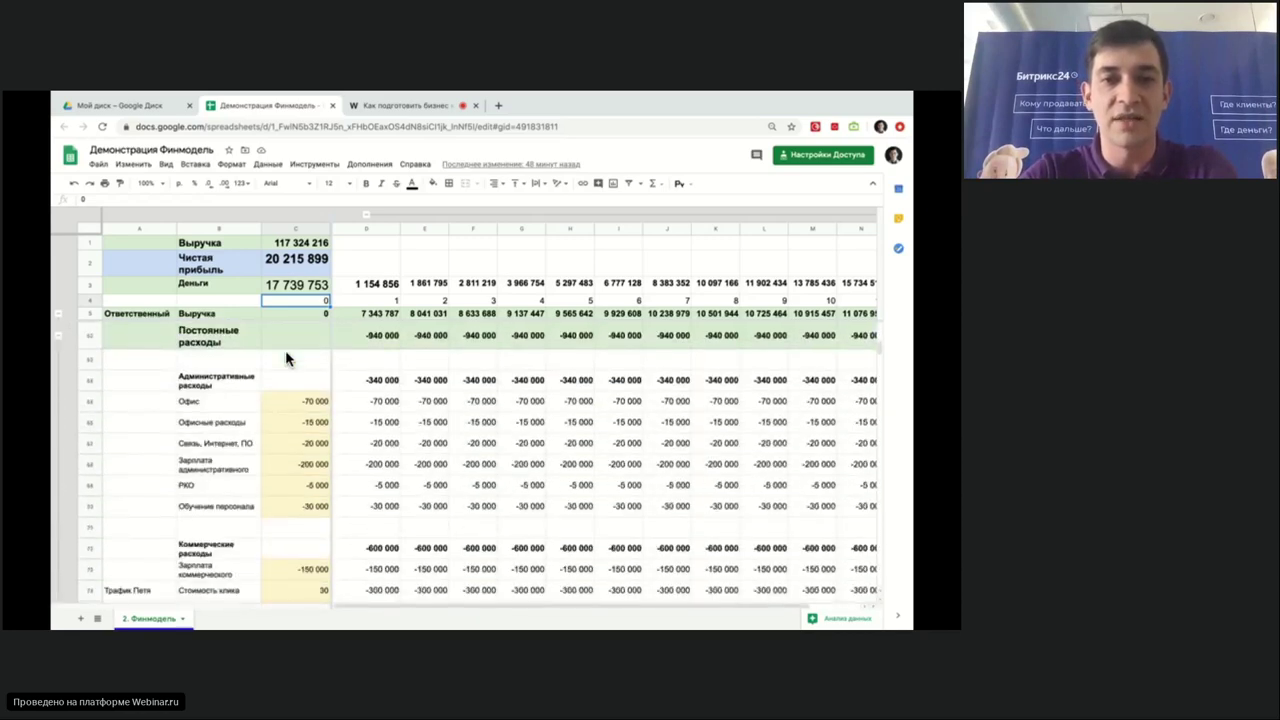
{"action": "scroll", "coordinate": [285, 358], "scroll_direction": "down", "scroll_amount": 6}
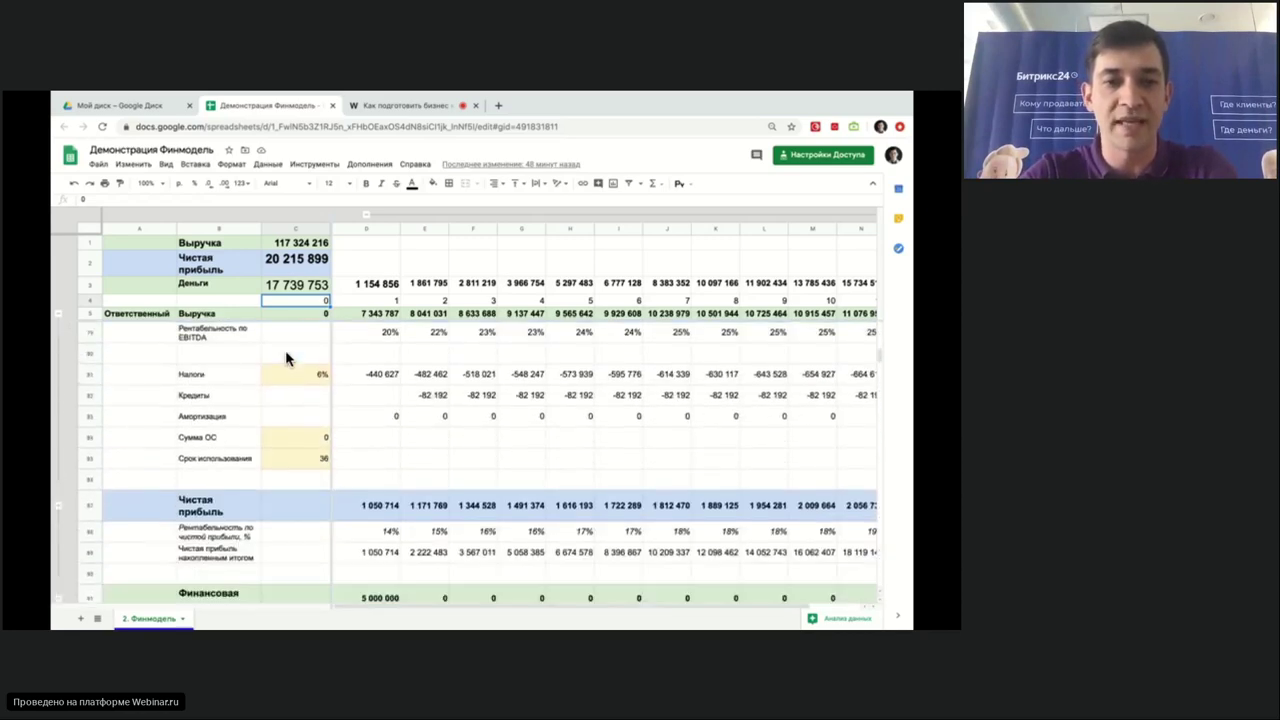
{"action": "scroll", "coordinate": [286, 358], "scroll_direction": "down", "scroll_amount": 6}
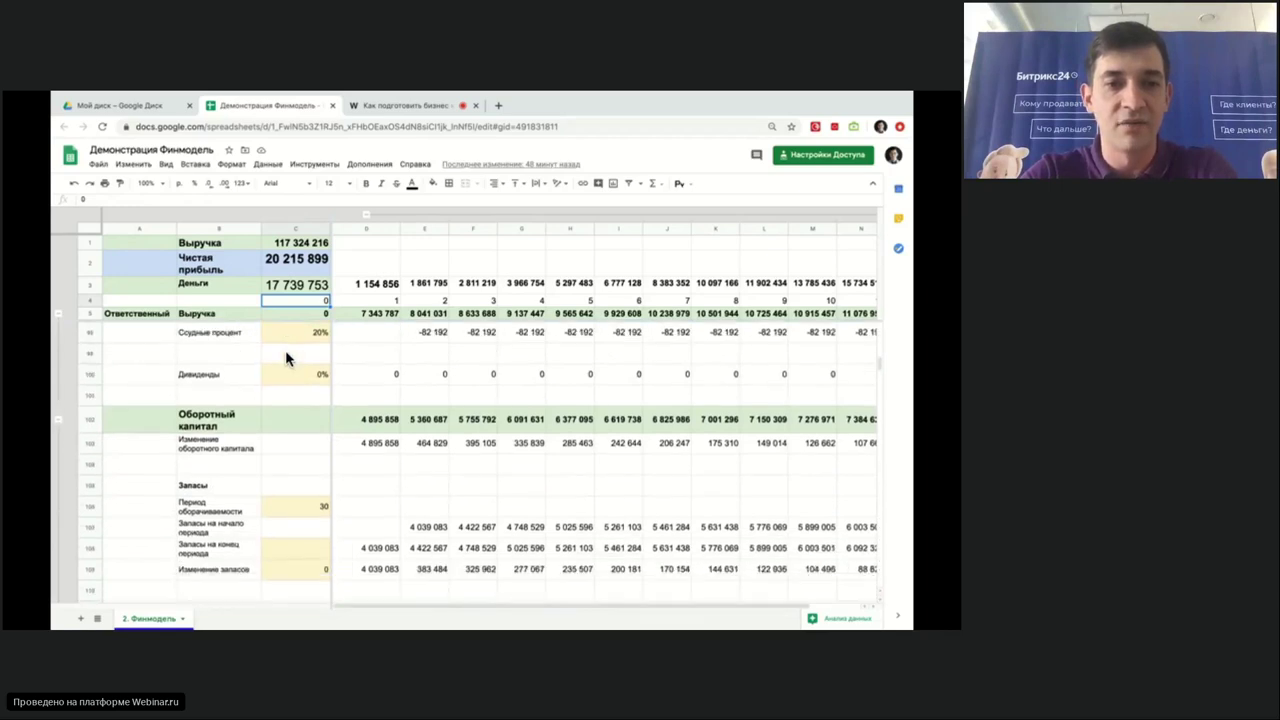
{"action": "scroll", "coordinate": [285, 358], "scroll_direction": "down", "scroll_amount": 6}
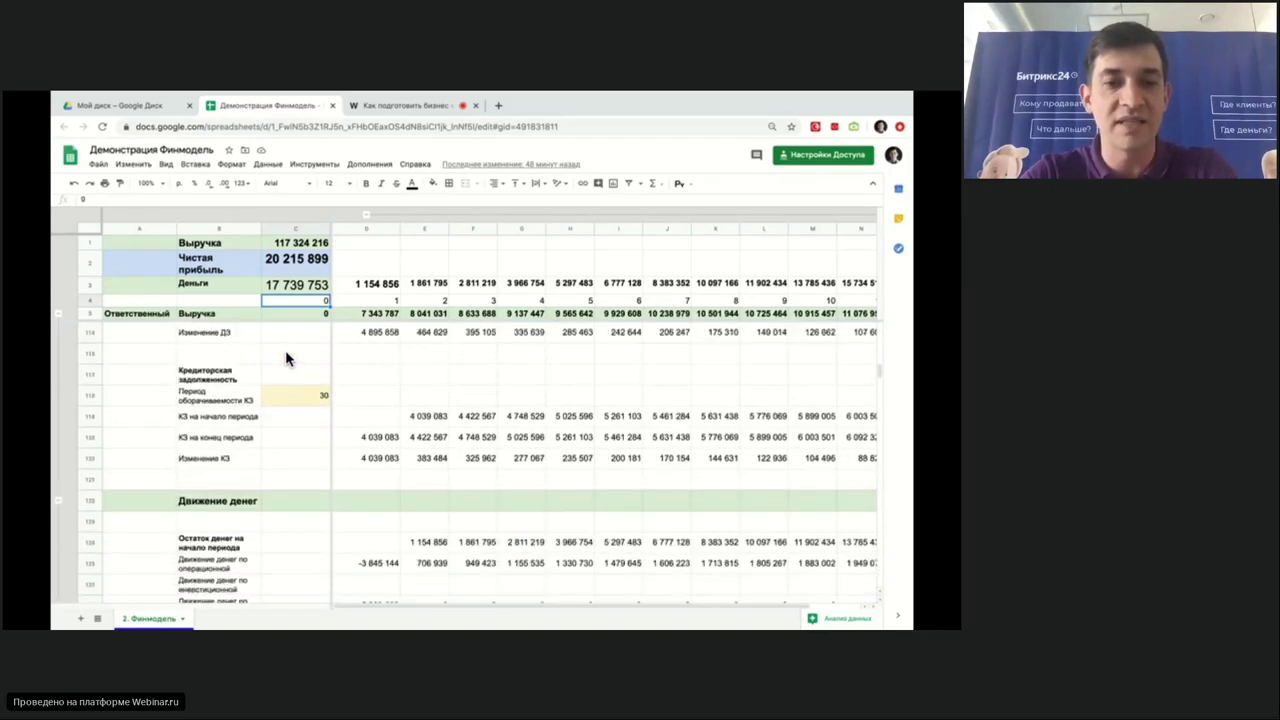
{"action": "scroll", "coordinate": [285, 358], "scroll_direction": "down", "scroll_amount": 6}
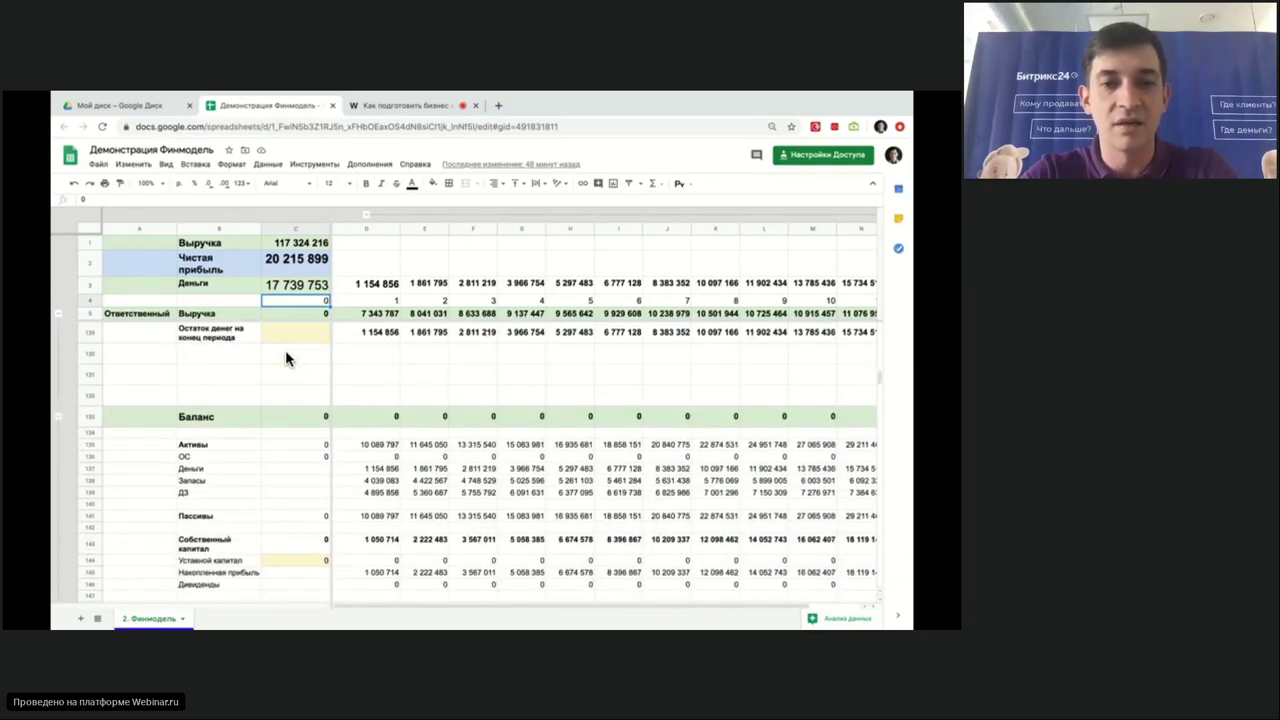
{"action": "scroll", "coordinate": [285, 358], "scroll_direction": "down", "scroll_amount": 3}
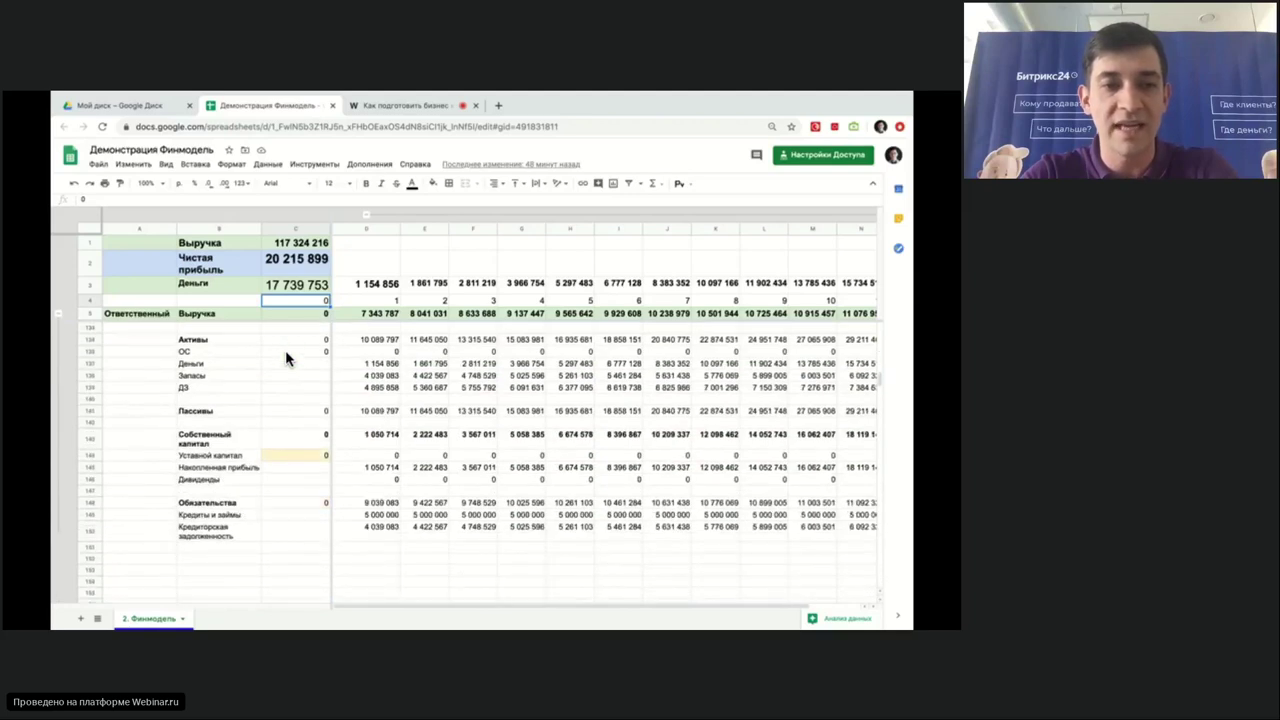
{"action": "left_click", "coordinate": [89, 494]}
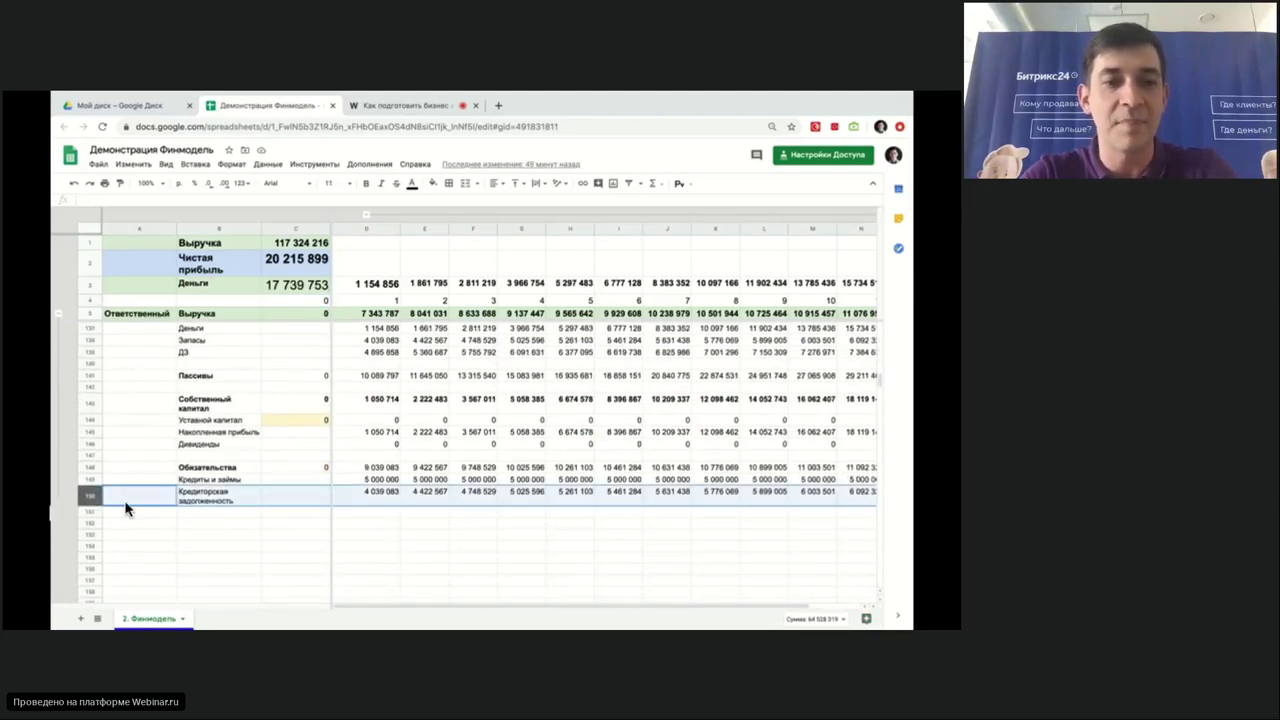
{"action": "left_click", "coordinate": [133, 496]}
{"action": "scroll", "coordinate": [134, 498], "scroll_direction": "up", "scroll_amount": 15}
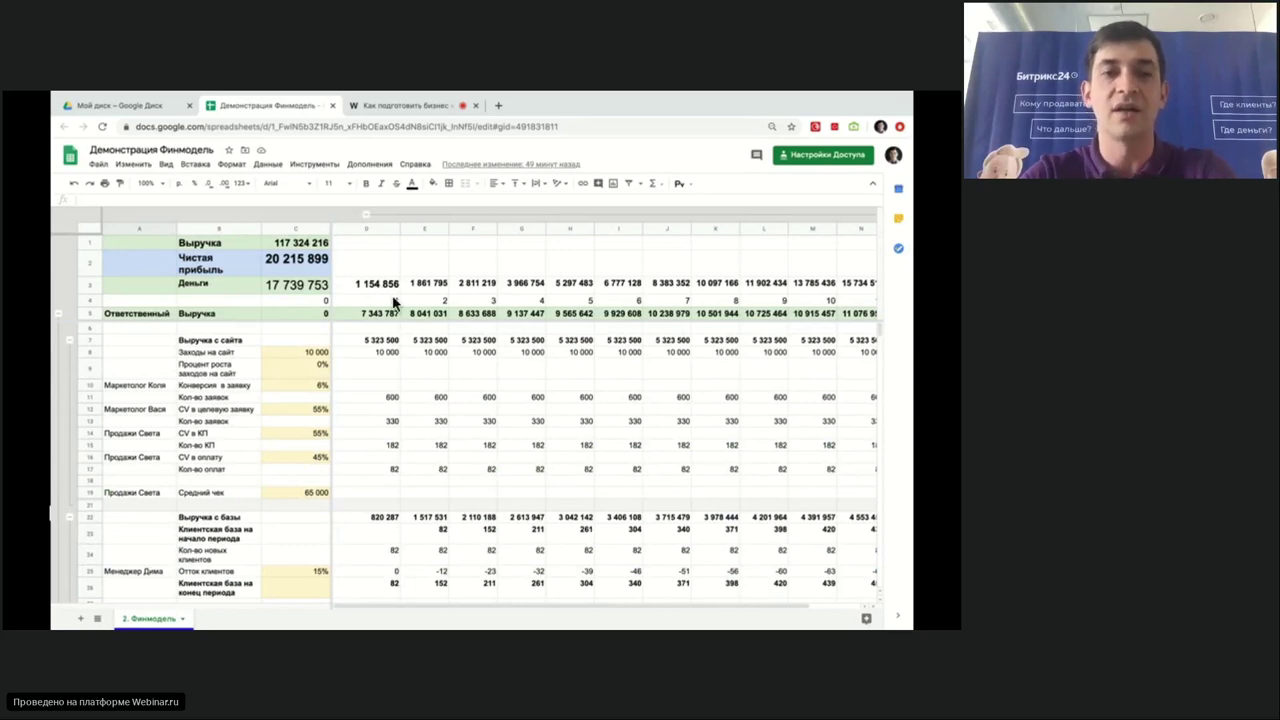
- Step back and forth through the month numbers 1 to 12 in row 4 to review the model's timeline
{"action": "left_click", "coordinate": [287, 294]}
{"action": "key", "text": "Right"}
{"action": "key", "text": "Right"}
{"action": "key", "text": "Right"}
{"action": "key", "text": "Right"}
{"action": "key", "text": "Right"}
{"action": "key", "text": "Right"}
{"action": "key", "text": "Right"}
{"action": "key", "text": "Right"}
{"action": "key", "text": "Right"}
{"action": "key", "text": "Right"}
{"action": "key", "text": "Right"}
{"action": "key", "text": "Right"}
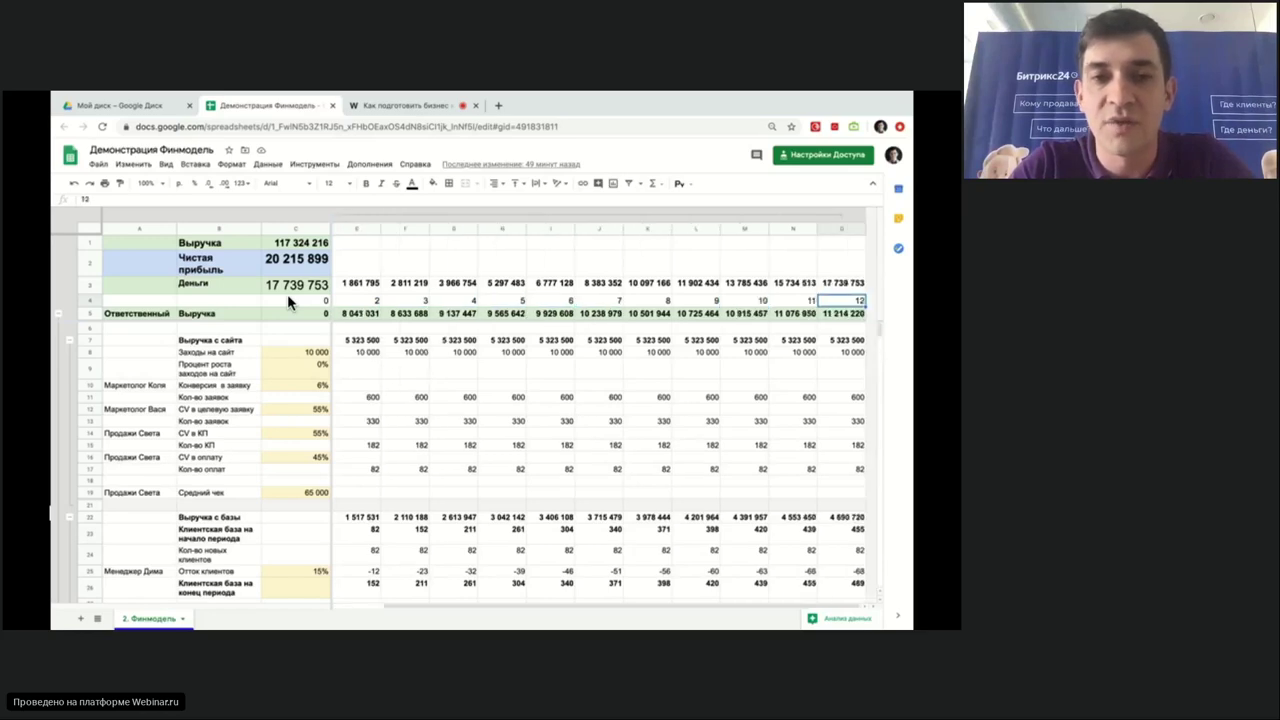
{"action": "key", "text": "Left"}
{"action": "key", "text": "Left"}
{"action": "key", "text": "Left"}
{"action": "key", "text": "Left"}
{"action": "key", "text": "Left"}
{"action": "key", "text": "Left"}
{"action": "key", "text": "Left"}
{"action": "key", "text": "Left"}
{"action": "key", "text": "Left"}
{"action": "key", "text": "Left"}
{"action": "key", "text": "Left"}
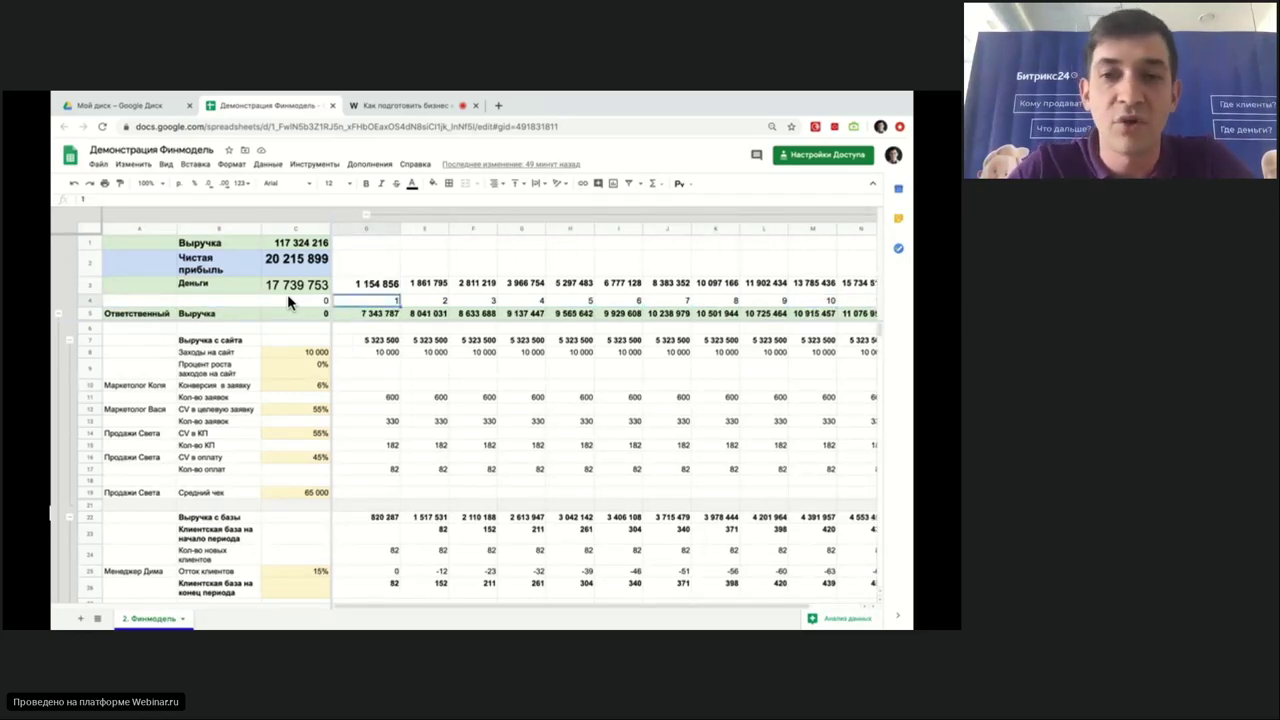
{"action": "key", "text": "Right"}
{"action": "key", "text": "Right"}
{"action": "key", "text": "Right"}
{"action": "key", "text": "Right"}
{"action": "key", "text": "Right"}
{"action": "key", "text": "Right"}
{"action": "key", "text": "Right"}
{"action": "key", "text": "Right"}
{"action": "key", "text": "Right"}
{"action": "key", "text": "Right"}
{"action": "key", "text": "Left"}
{"action": "key", "text": "Left"}
{"action": "key", "text": "Left"}
{"action": "key", "text": "Left"}
{"action": "key", "text": "Left"}
{"action": "key", "text": "Left"}
{"action": "key", "text": "Left"}
{"action": "key", "text": "Left"}
{"action": "key", "text": "Left"}
{"action": "key", "text": "Left"}
{"action": "key", "text": "Left"}
{"action": "key", "text": "Left"}
{"action": "key", "text": "Left"}
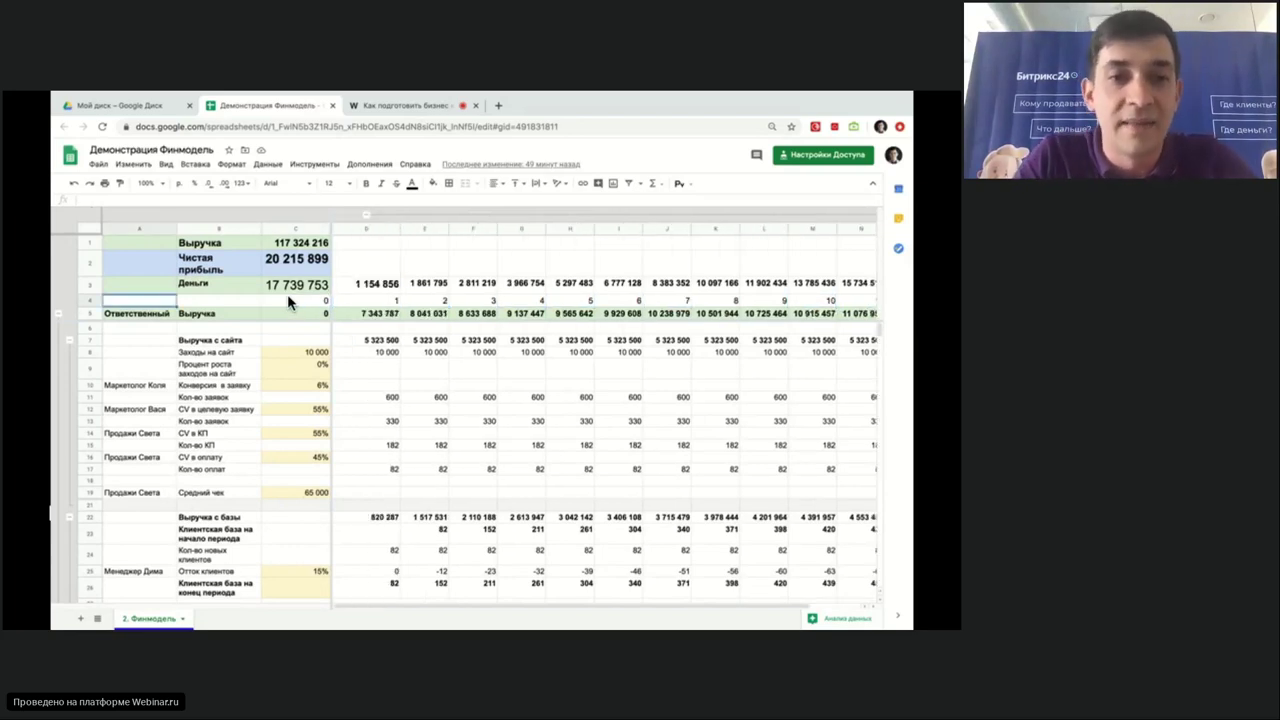
- Examine the summary cells for total revenue (Выручка) and net profit (Чистая прибыль) at the head of the sheet
{"action": "left_click", "coordinate": [303, 243]}
{"action": "left_click", "coordinate": [205, 244]}
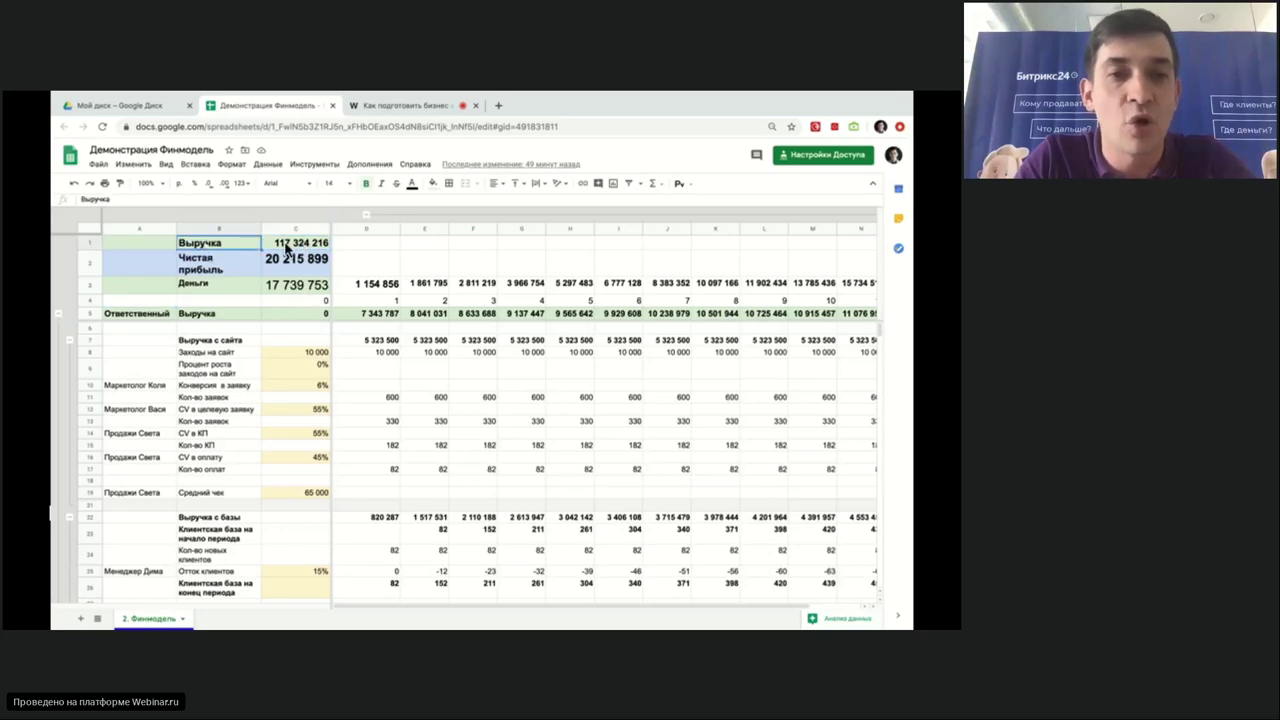
{"action": "left_click", "coordinate": [283, 246]}
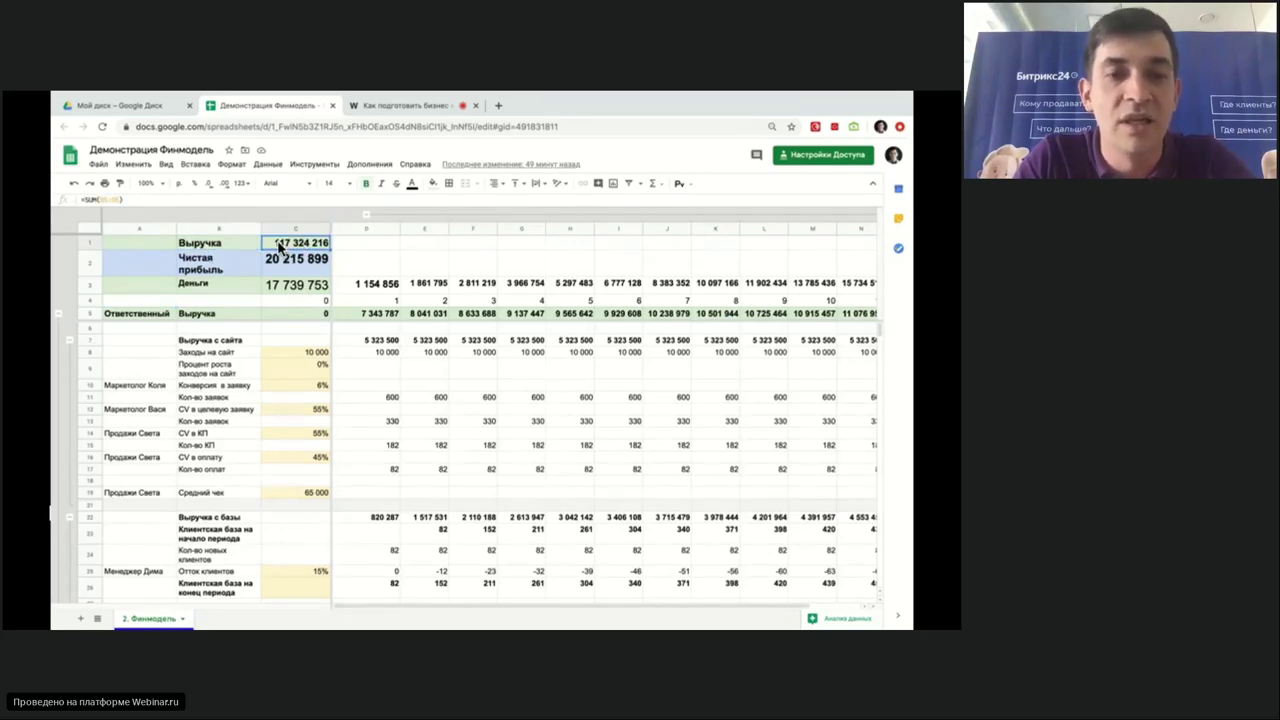
{"action": "left_click", "coordinate": [283, 268]}
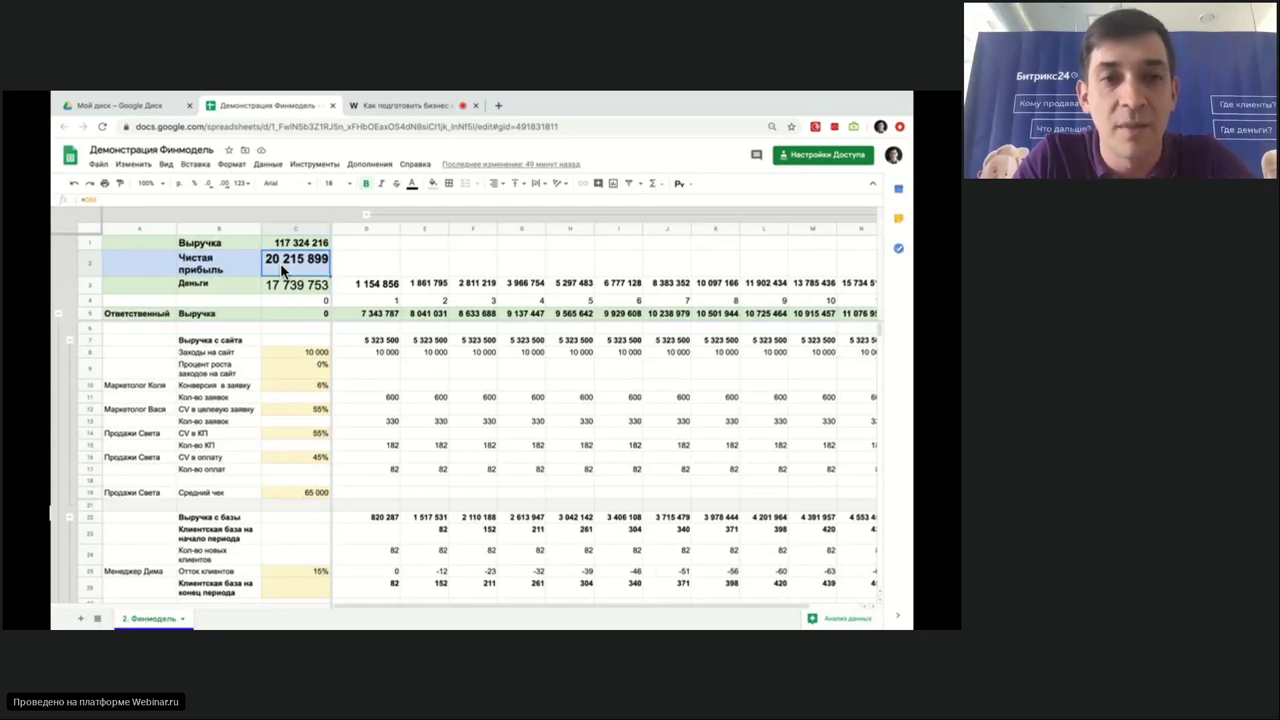
{"action": "left_click", "coordinate": [226, 268]}
- Examine the site revenue indicators, month 1 total revenue, and the input cells for site visits and conversion to application
{"action": "left_click", "coordinate": [222, 368]}
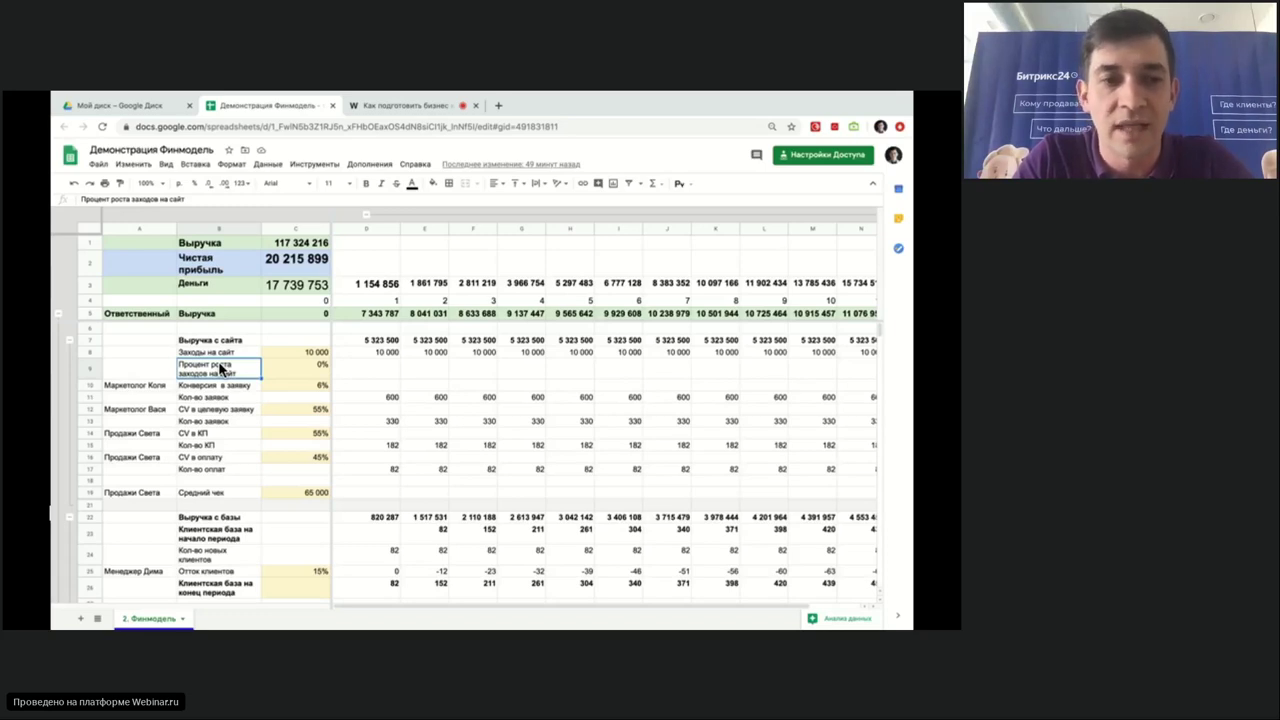
{"action": "left_click", "coordinate": [223, 400]}
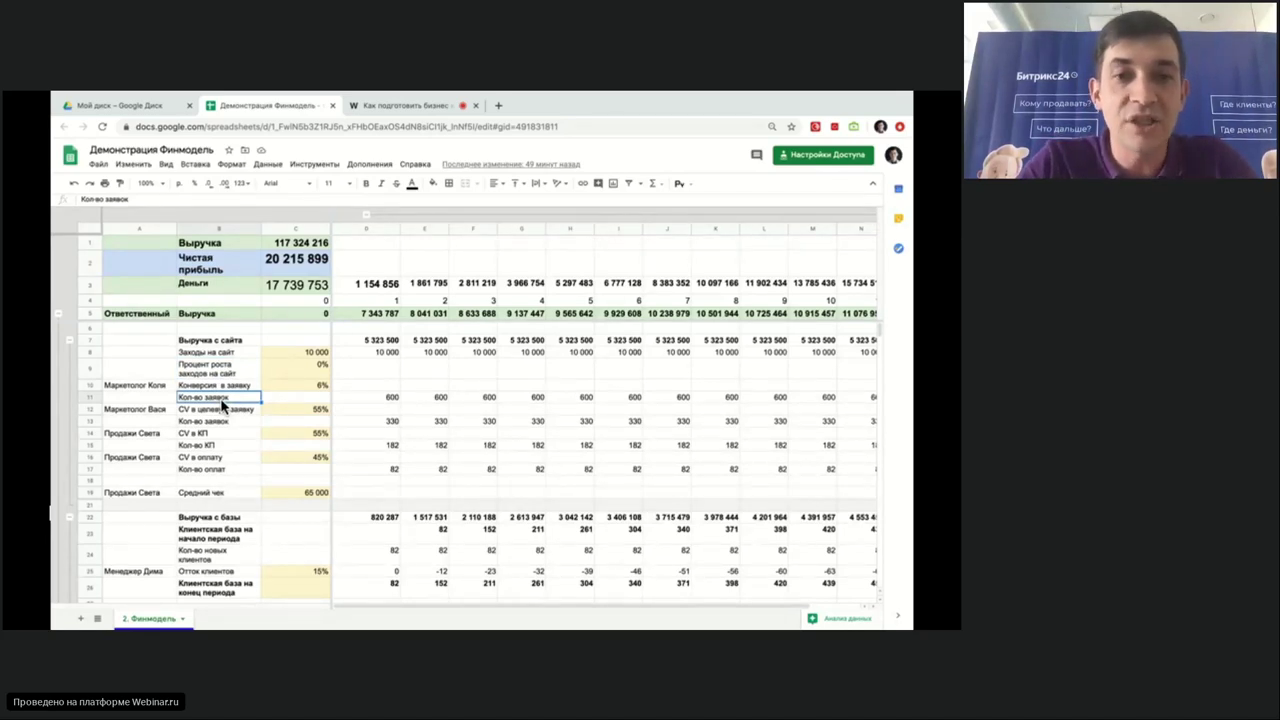
{"action": "left_click", "coordinate": [363, 313]}
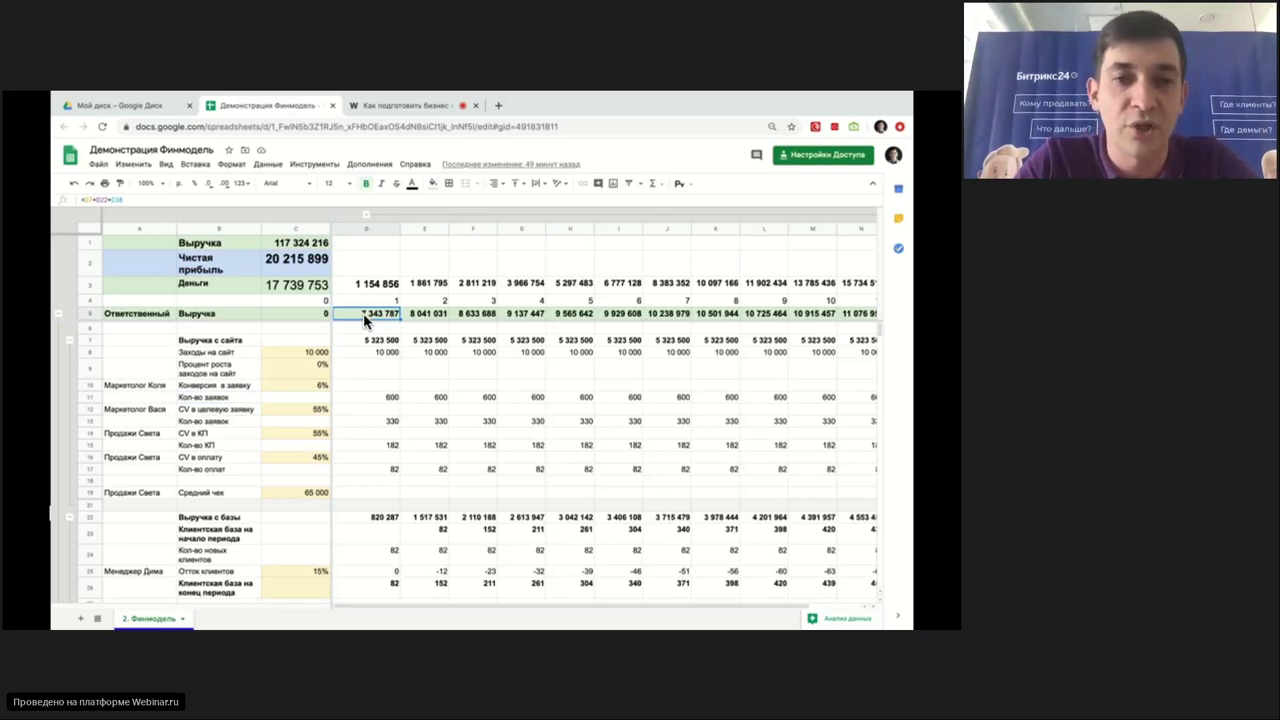
{"action": "left_click", "coordinate": [296, 352]}
{"action": "left_click", "coordinate": [287, 384]}
{"action": "left_click", "coordinate": [298, 355]}
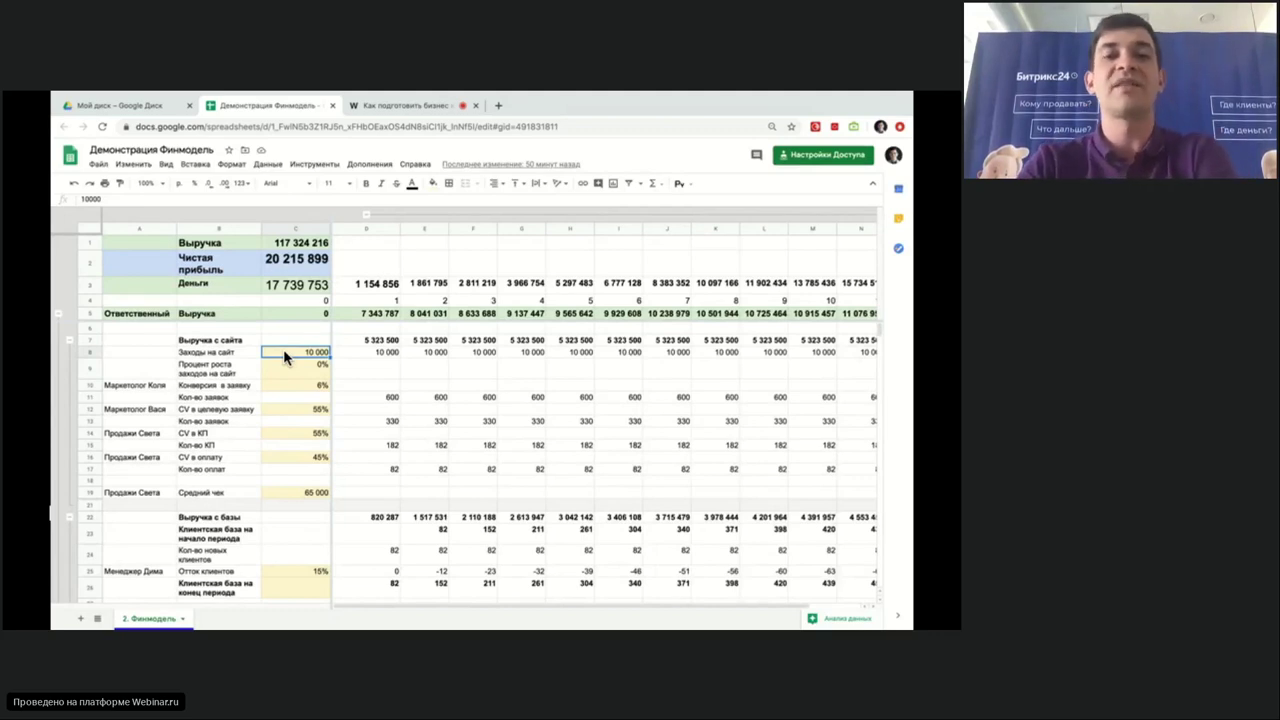
- Inspect which revenue rows feed the month 1 total revenue formula in D5, along with the site visits input under Выручка с сайта
{"action": "left_click", "coordinate": [386, 314]}
{"action": "double_click", "coordinate": [385, 312]}
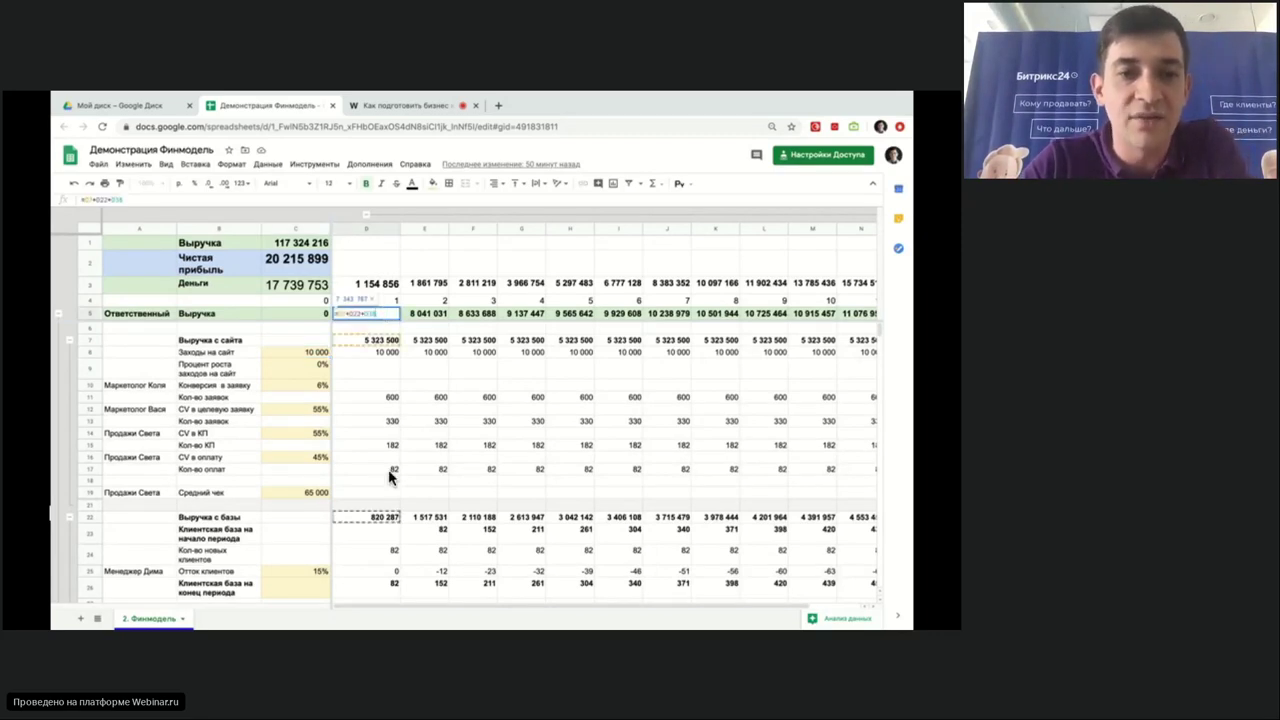
{"action": "scroll", "coordinate": [389, 476], "scroll_direction": "down", "scroll_amount": 5}
{"action": "scroll", "coordinate": [389, 476], "scroll_direction": "up", "scroll_amount": 5}
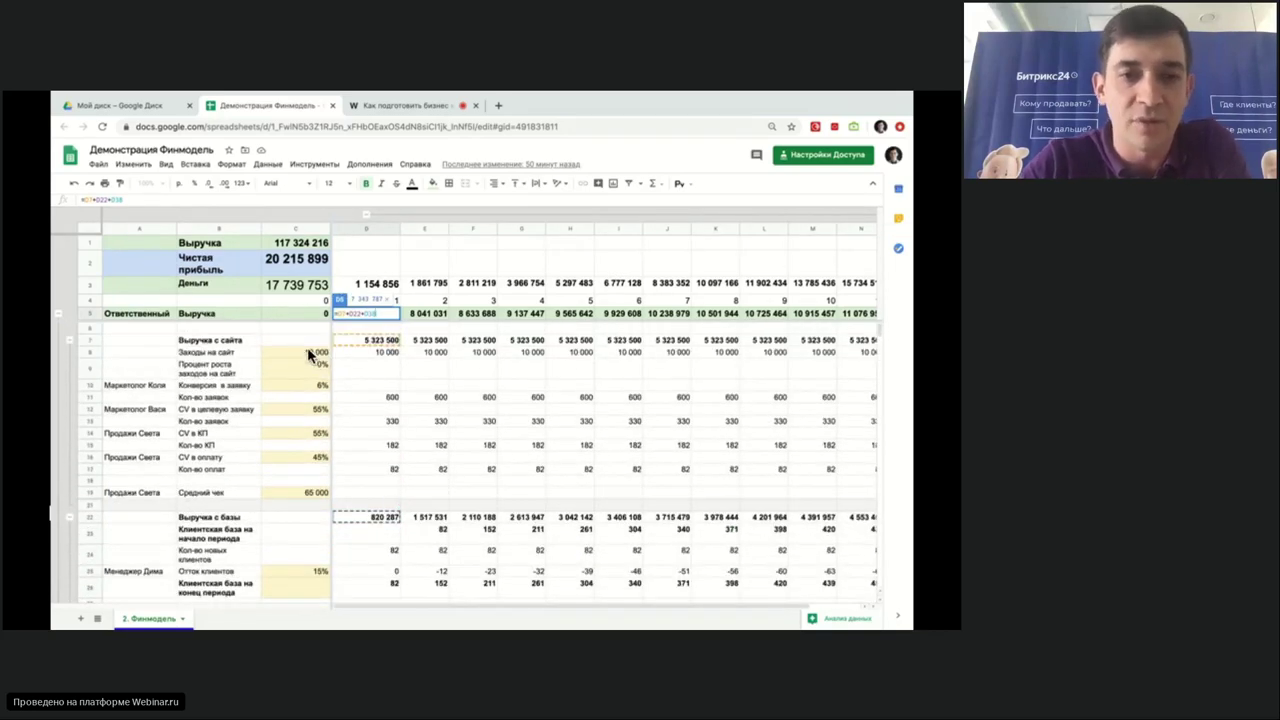
{"action": "key", "text": "Escape"}
{"action": "left_click", "coordinate": [238, 336]}
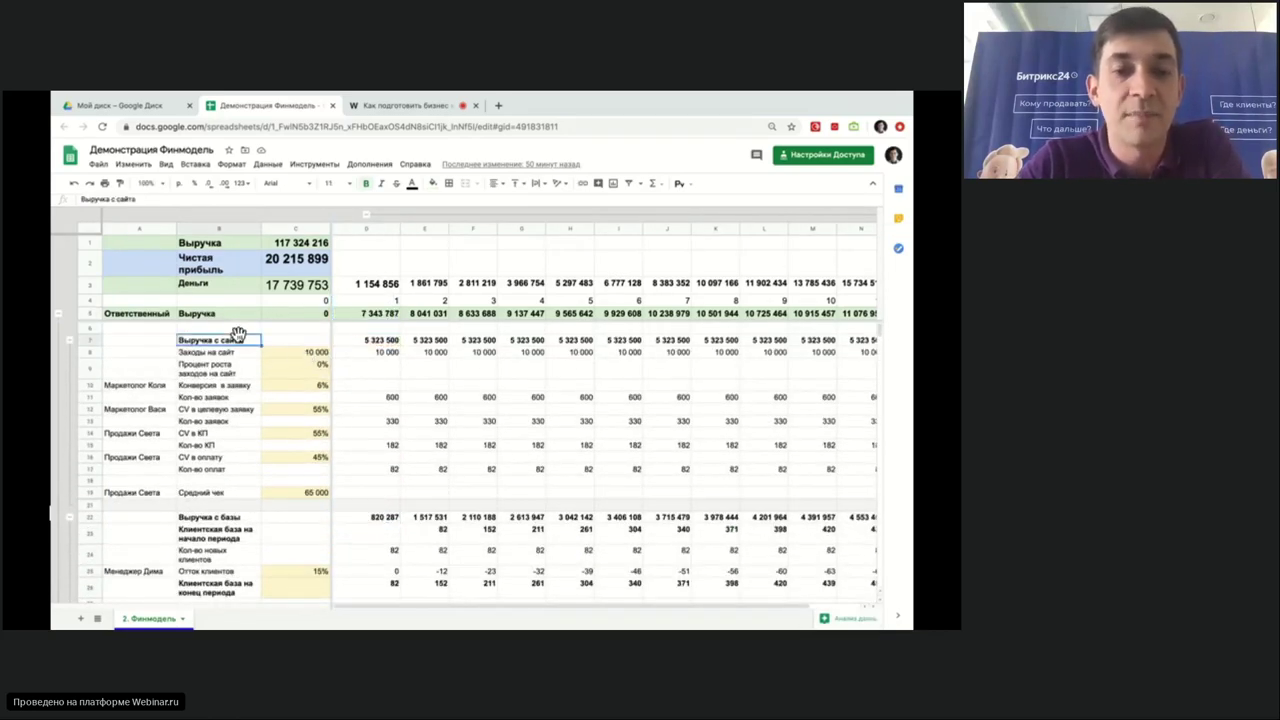
{"action": "left_click", "coordinate": [313, 353]}
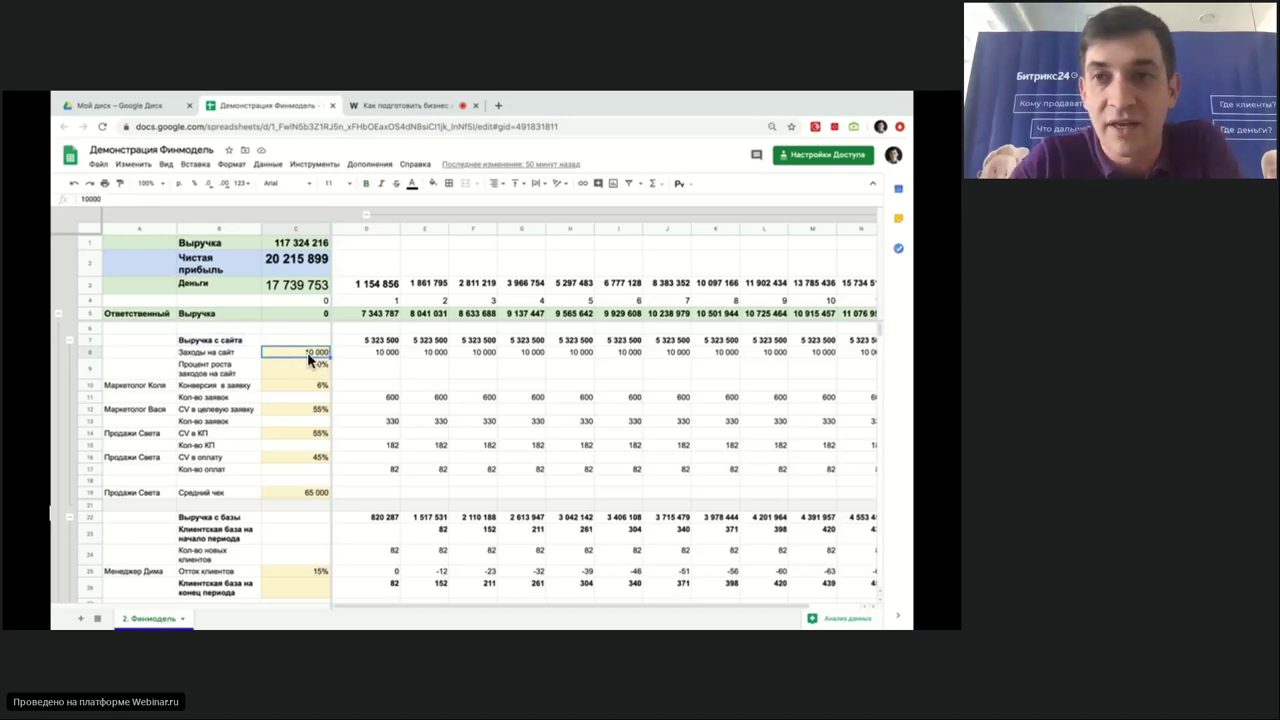
- Set the browser zoom to 110% and check the webinar chat for viewers' replies before returning to the spreadsheet
{"action": "left_click", "coordinate": [899, 127]}
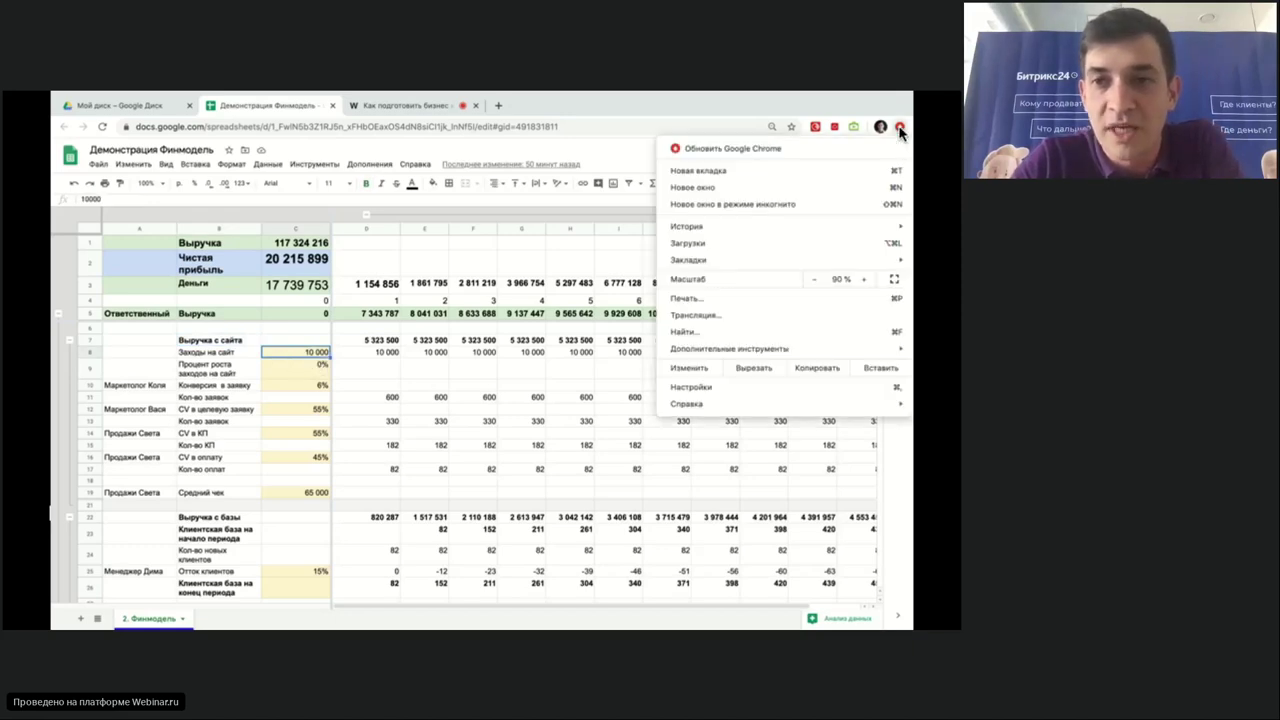
{"action": "left_click", "coordinate": [864, 281]}
{"action": "left_click", "coordinate": [864, 281]}
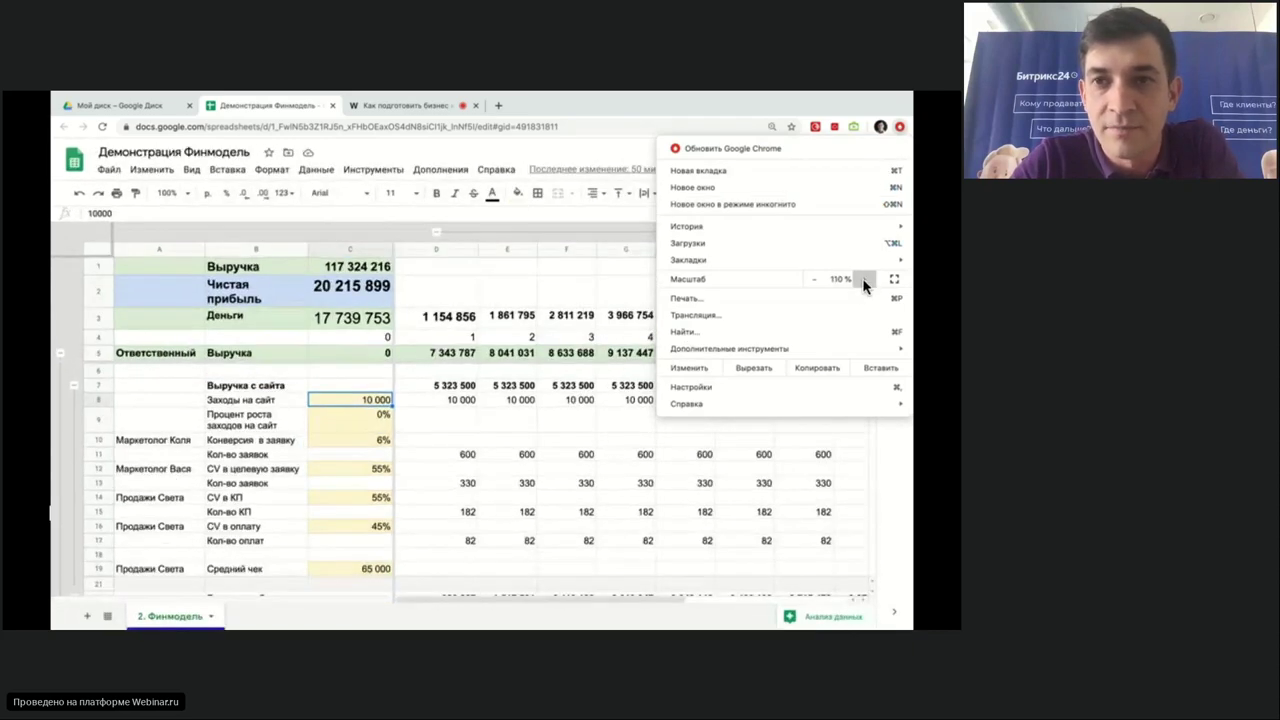
{"action": "left_click", "coordinate": [899, 127]}
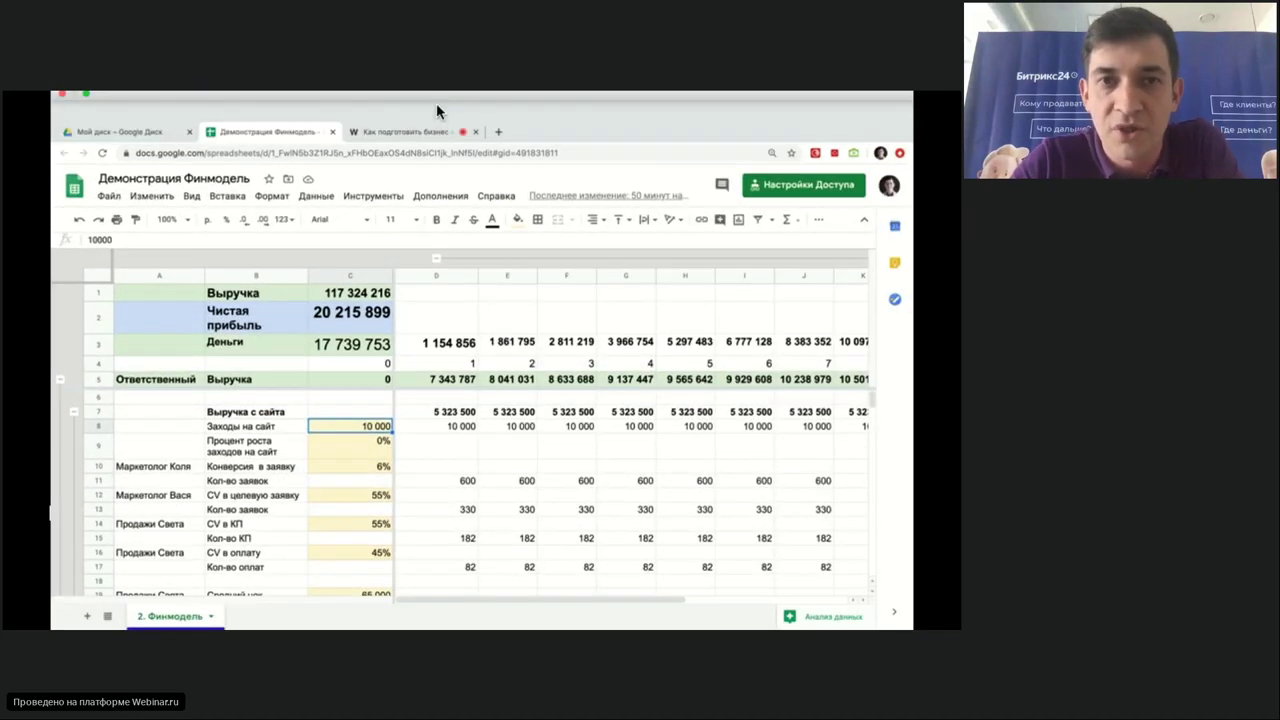
{"action": "left_click", "coordinate": [400, 105]}
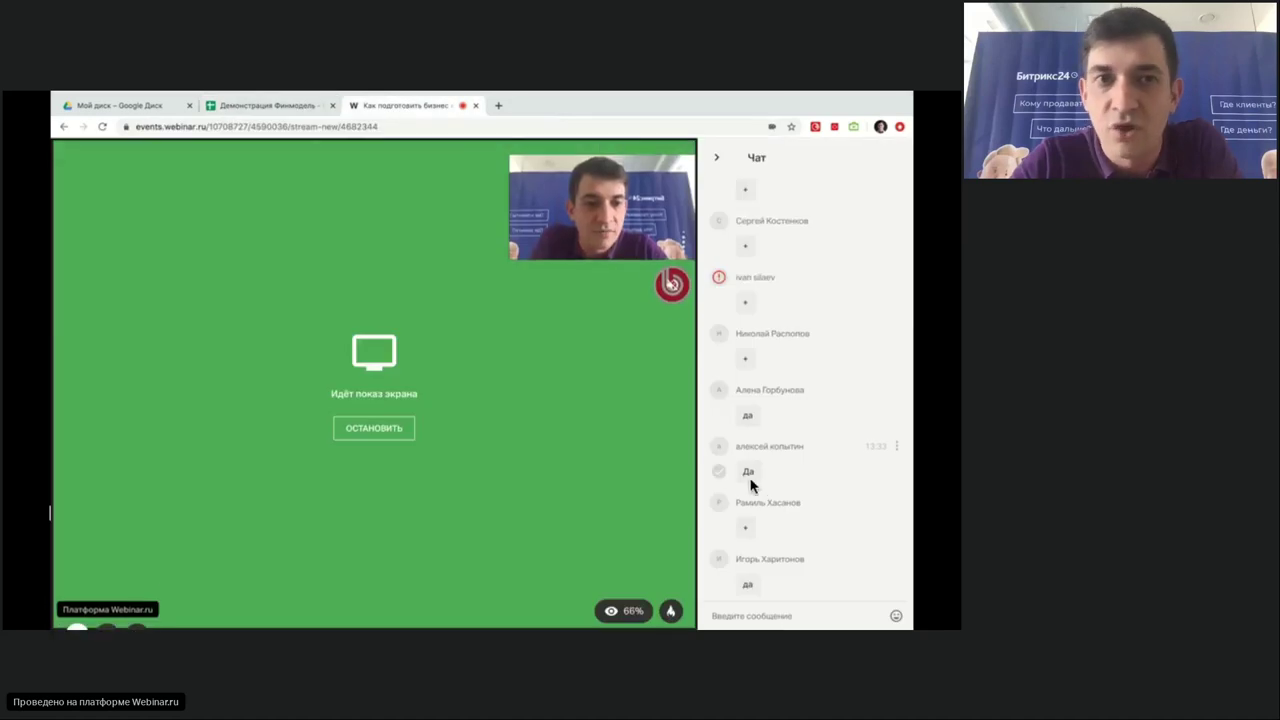
{"action": "left_click", "coordinate": [274, 105]}
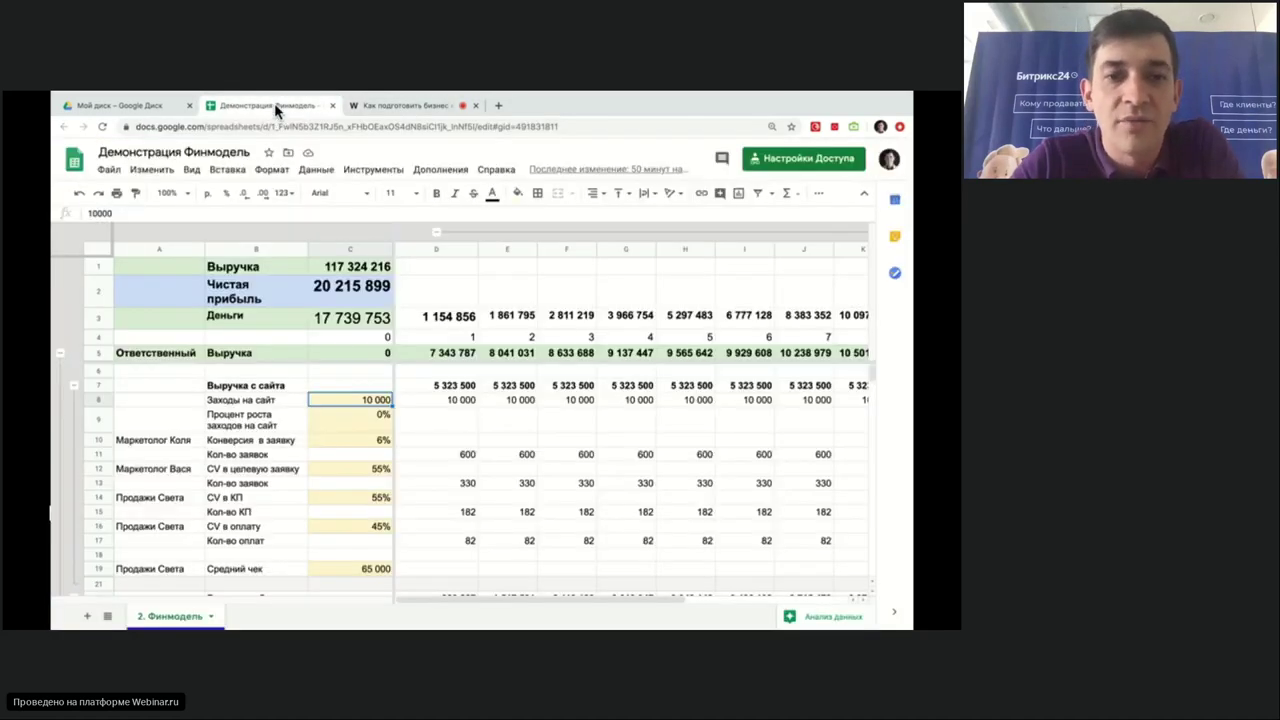
- Examine the conversion to application input and the month 1 formulas for applications and target applications in D11 and D13
{"action": "scroll", "coordinate": [308, 476], "scroll_direction": "down", "scroll_amount": 1}
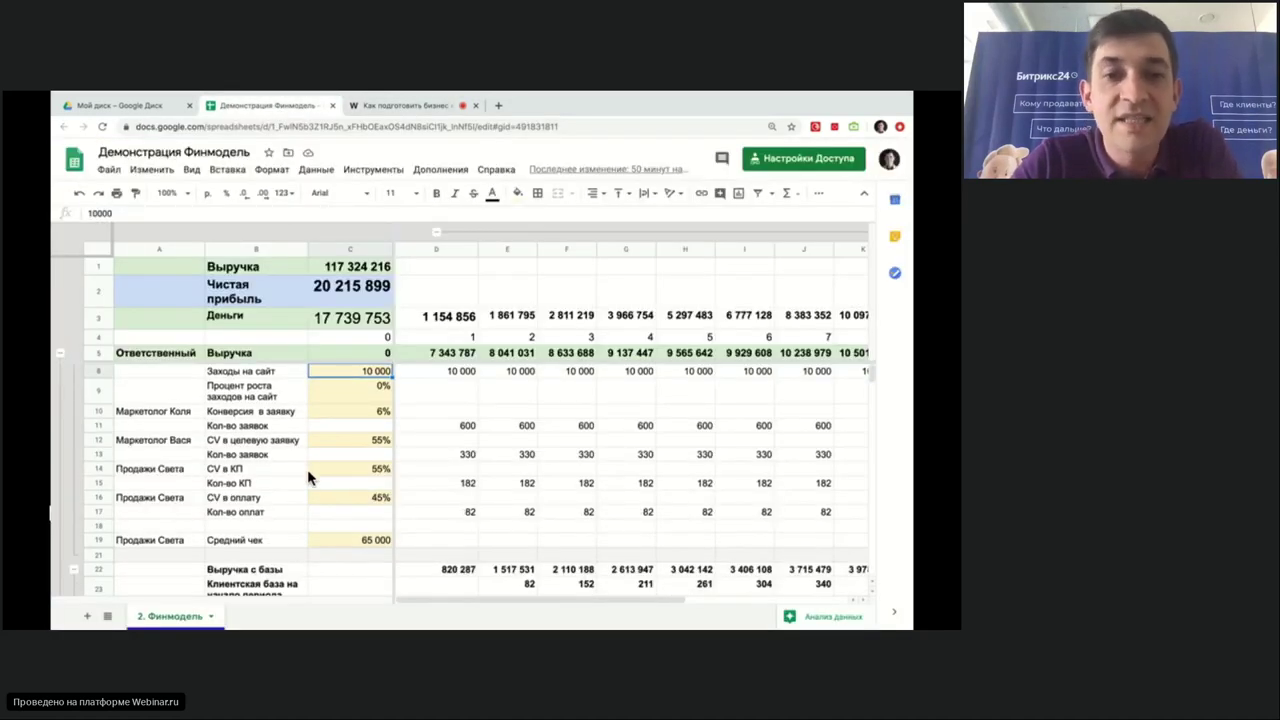
{"action": "key", "text": "Down"}
{"action": "key", "text": "Down"}
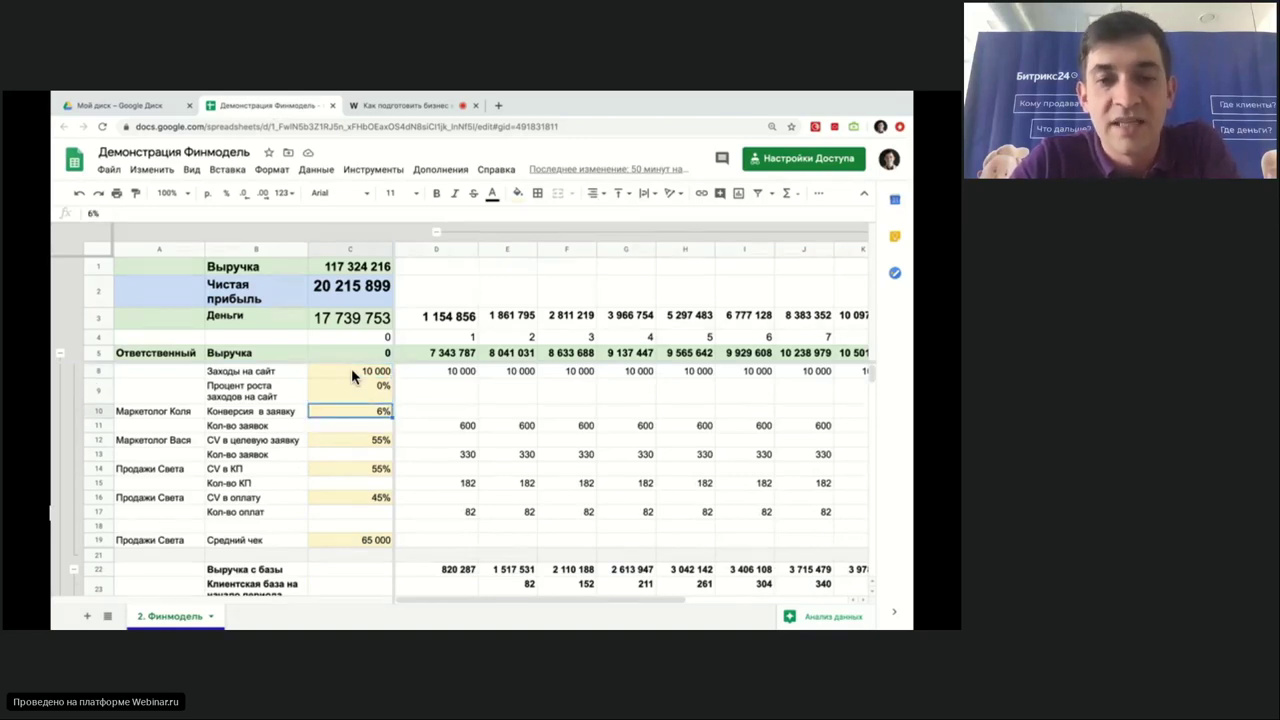
{"action": "key", "text": "Down"}
{"action": "key", "text": "Right"}
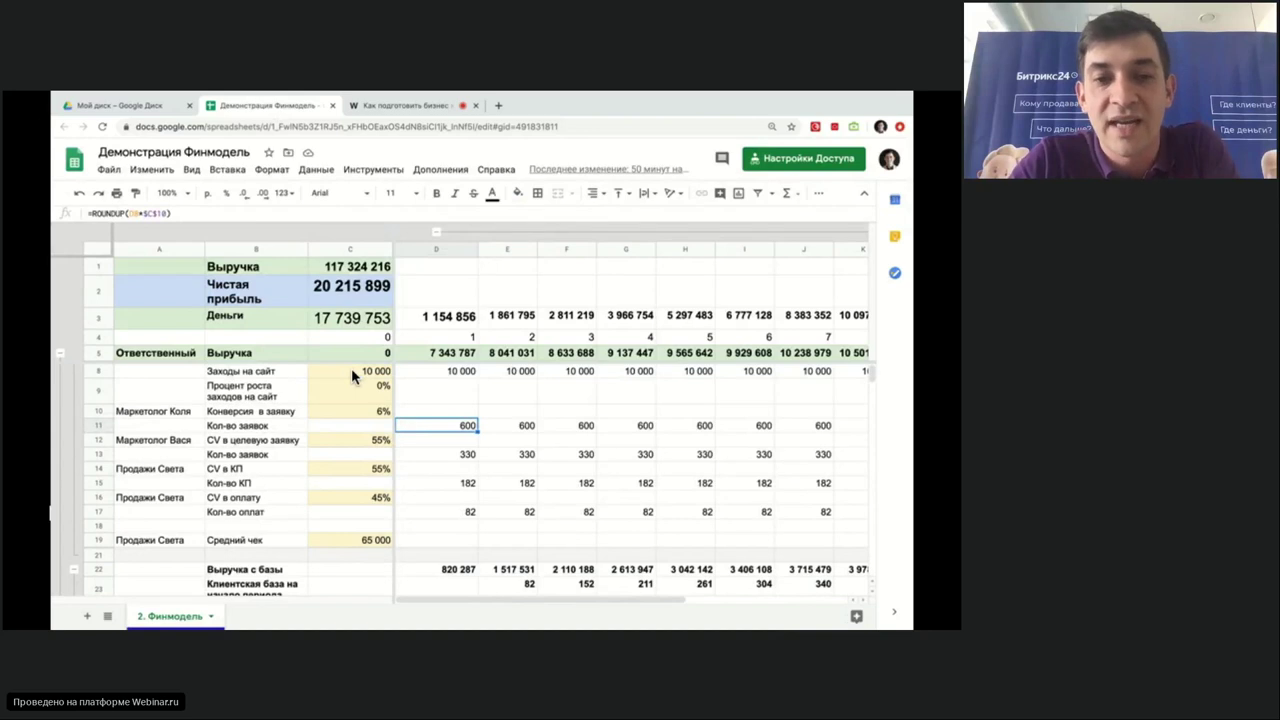
{"action": "key", "text": "Down"}
{"action": "key", "text": "Down"}
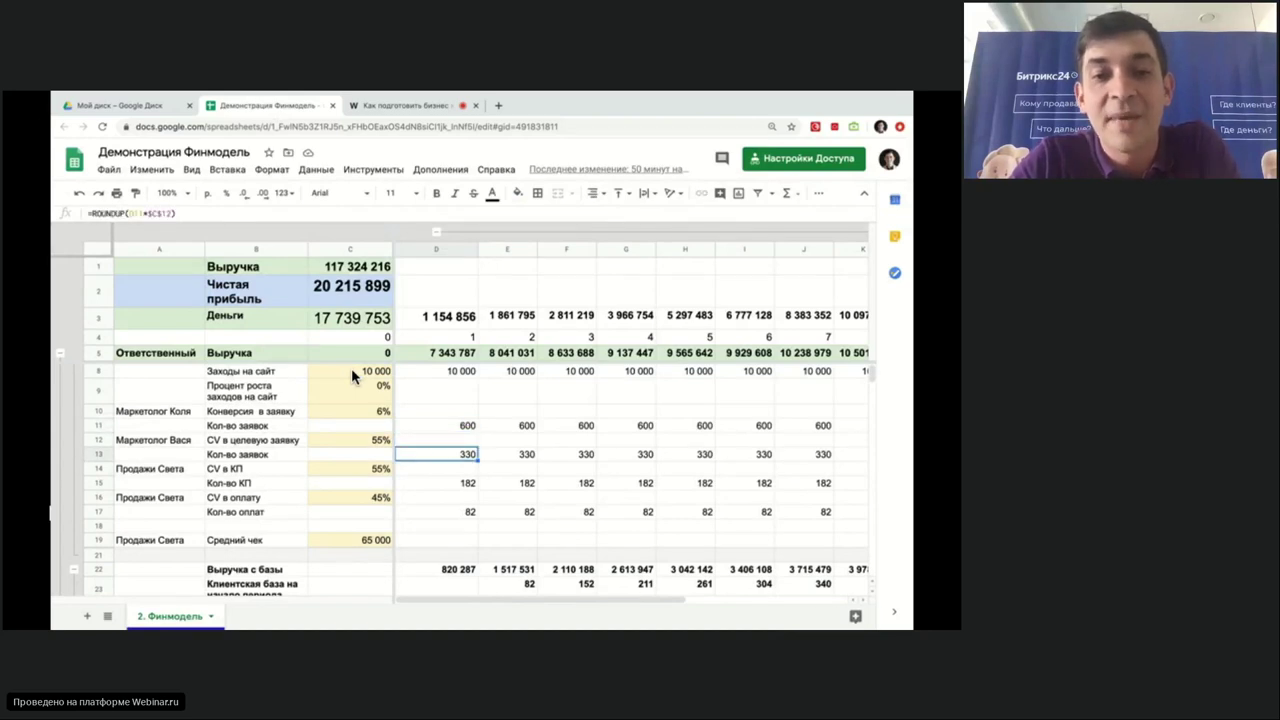
{"action": "key", "text": "Return"}
{"action": "key", "text": "Escape"}
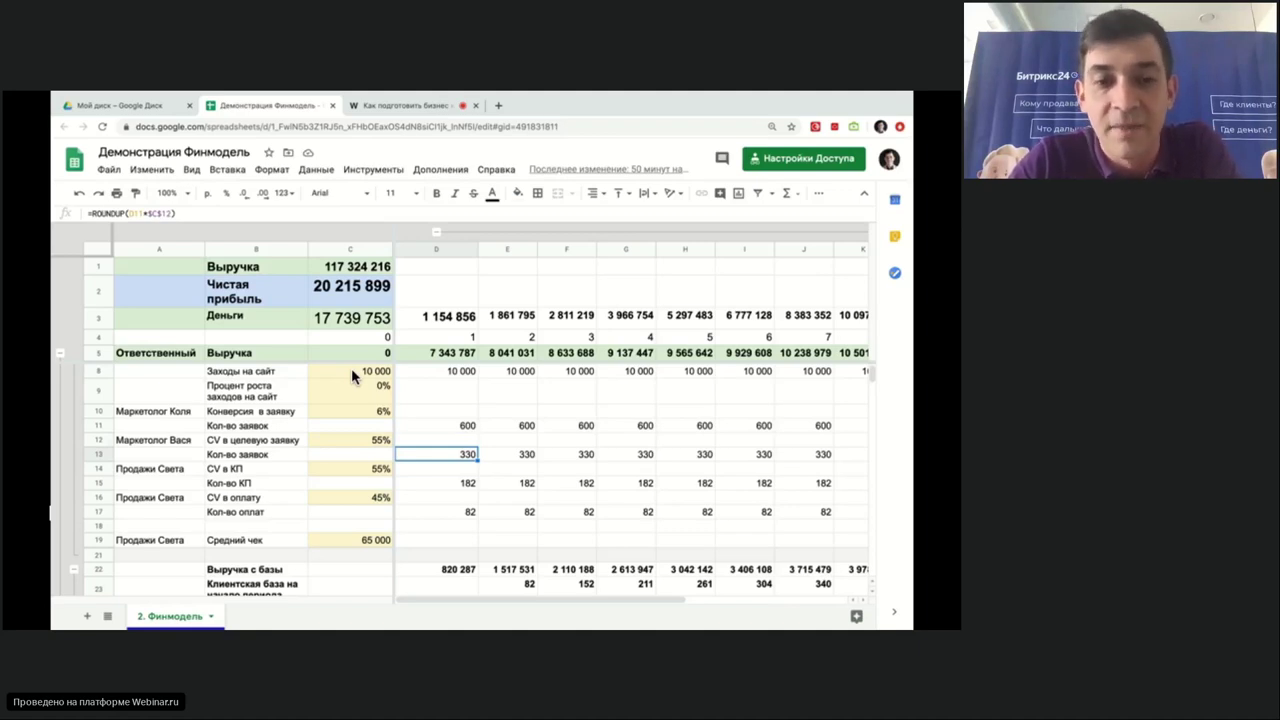
- Check who is responsible for the CV в КП conversion in row 14 of the site funnel
{"action": "key", "text": "Home"}
{"action": "key", "text": "Right"}
{"action": "key", "text": "Right"}
{"action": "key", "text": "Right"}
{"action": "key", "text": "Down"}
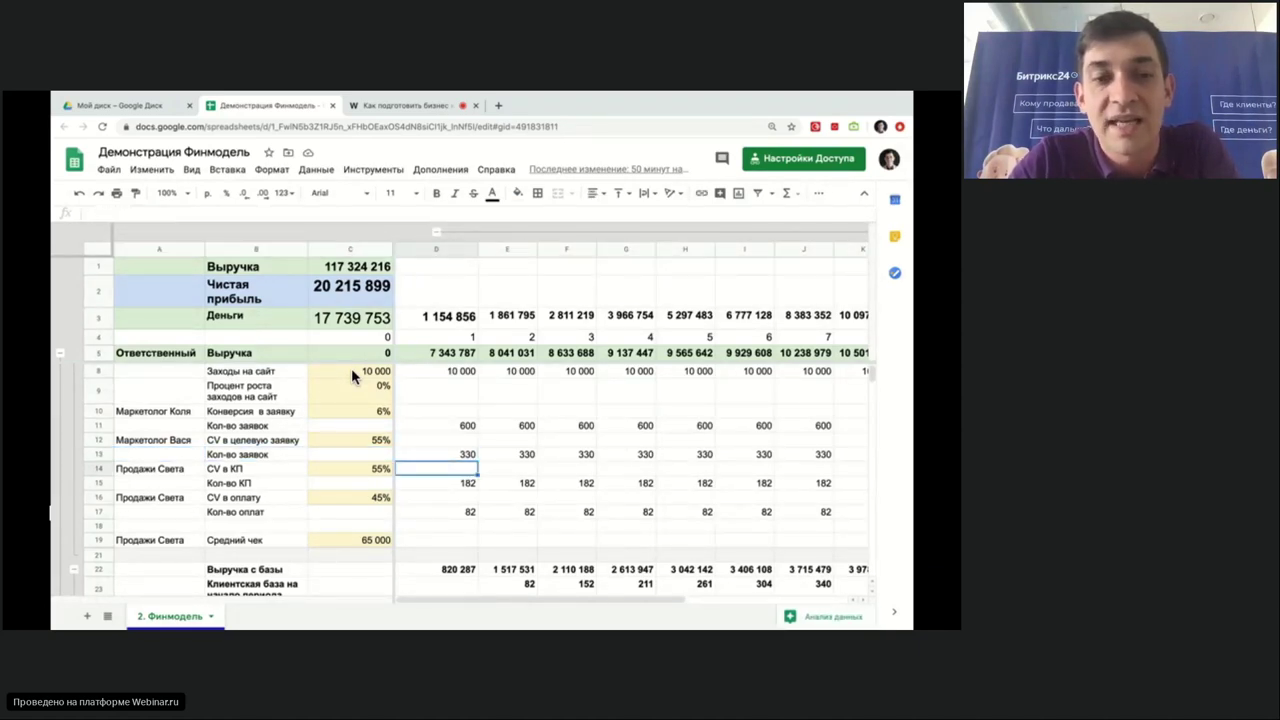
{"action": "key", "text": "Left"}
{"action": "key", "text": "Left"}
{"action": "key", "text": "Left"}
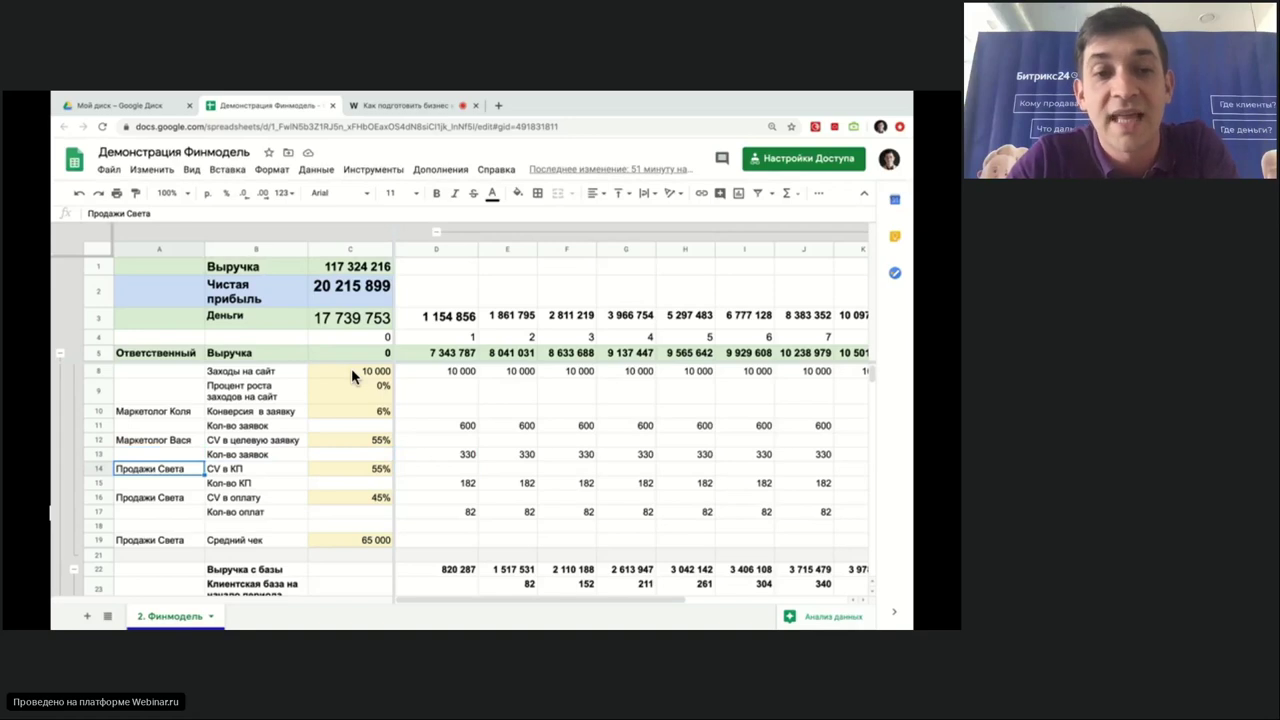
{"action": "key", "text": "Right"}
{"action": "key", "text": "Right"}
{"action": "key", "text": "Right"}
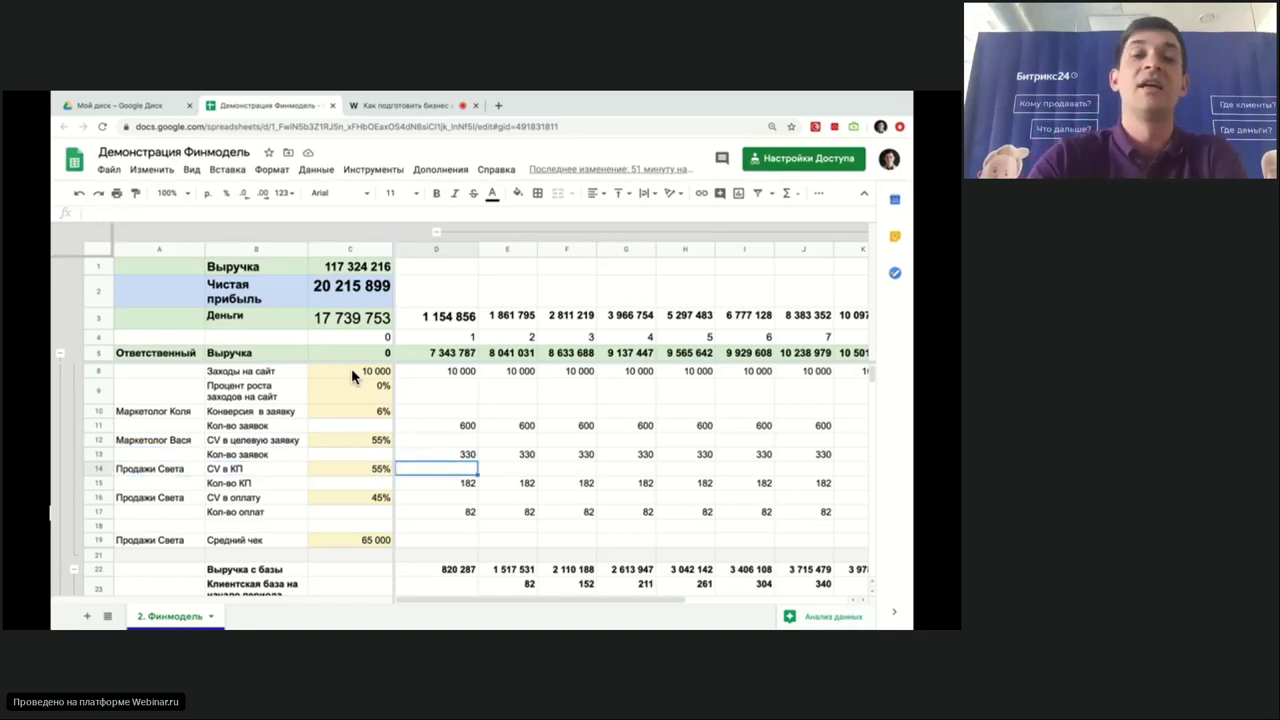
- Inspect the month 1 formula for Кол-во КП in D15
{"action": "key", "text": "Down"}
{"action": "key", "text": "Up"}
{"action": "key", "text": "Up"}
{"action": "key", "text": "Down"}
{"action": "key", "text": "Down"}
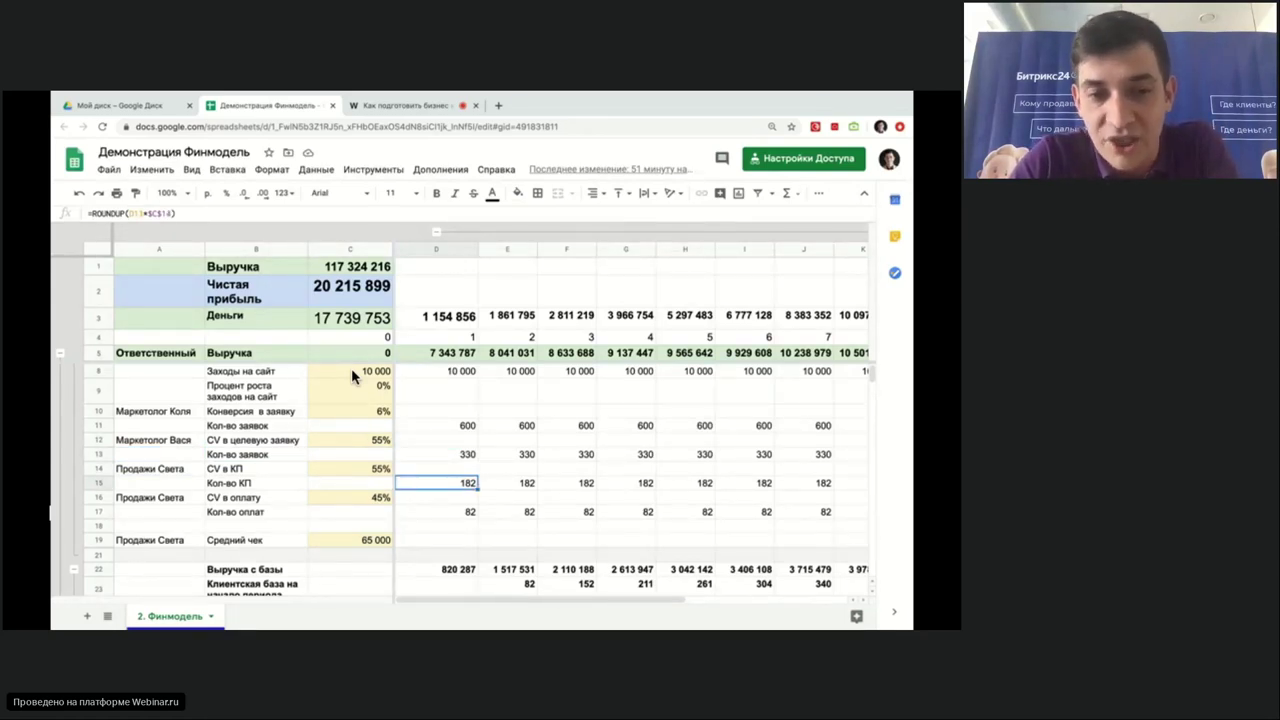
- Examine the CV в оплату input in C16 and the month 1 formula for Кол-во оплат in D17
{"action": "key", "text": "Down"}
{"action": "key", "text": "Left"}
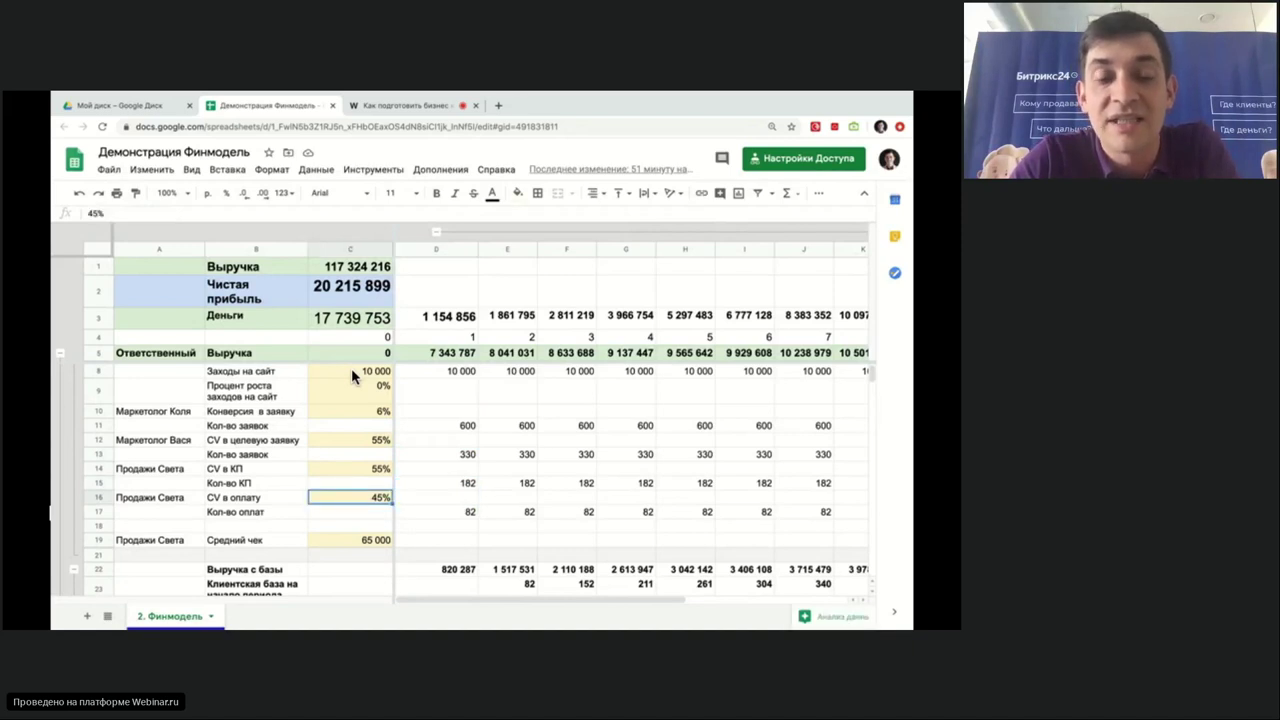
{"action": "key", "text": "Right"}
{"action": "key", "text": "Up"}
{"action": "key", "text": "Down"}
{"action": "key", "text": "Down"}
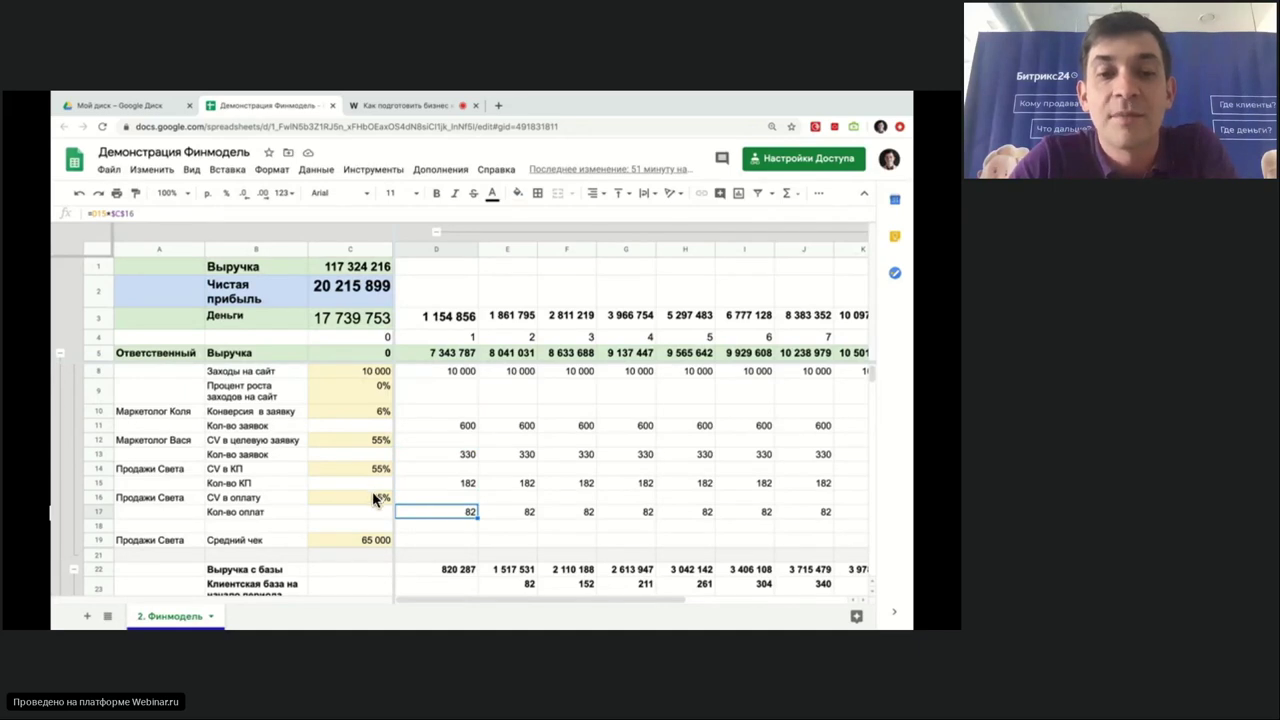
- Examine the Средний чек input in C19 and how the month 1 site revenue formula in D7 uses it
{"action": "left_click", "coordinate": [356, 541]}
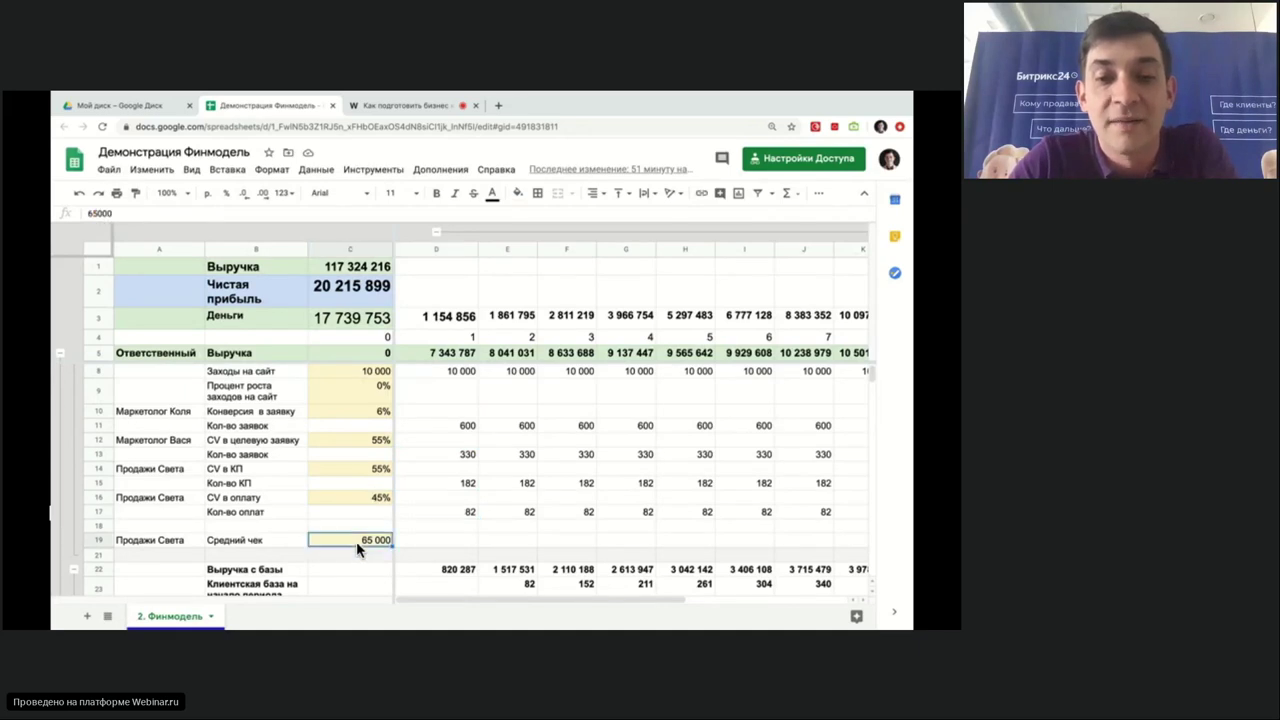
{"action": "left_click", "coordinate": [446, 516]}
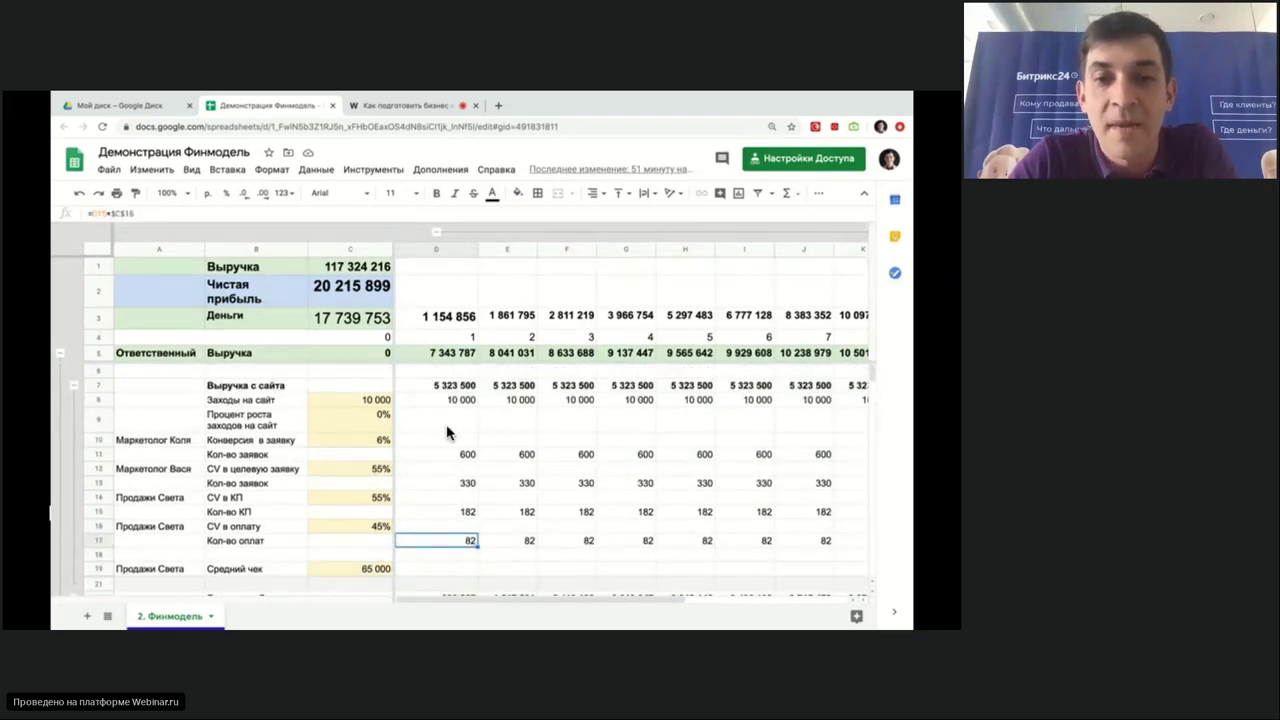
{"action": "double_click", "coordinate": [441, 388]}
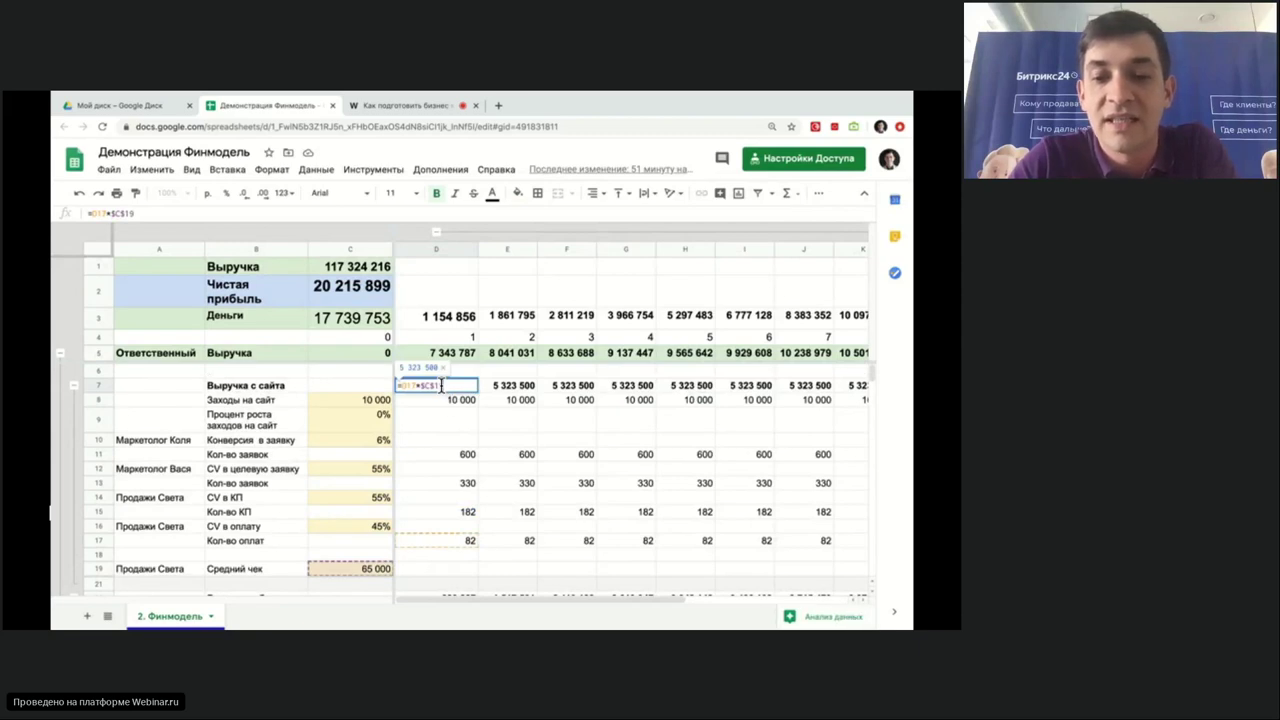
{"action": "key", "text": "Return"}
{"action": "left_click", "coordinate": [470, 483]}
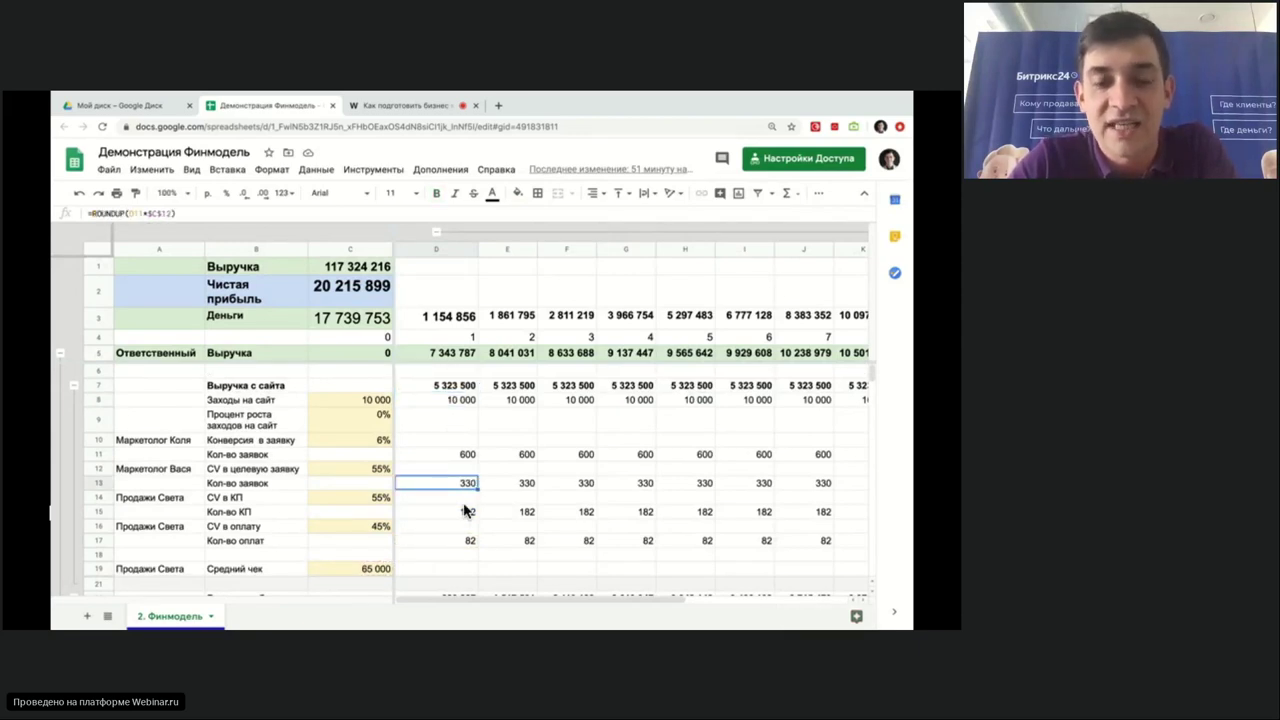
- Bring the Выручка с базы block into view and set the browser zoom to 100%
{"action": "scroll", "coordinate": [466, 511], "scroll_direction": "down", "scroll_amount": 1}
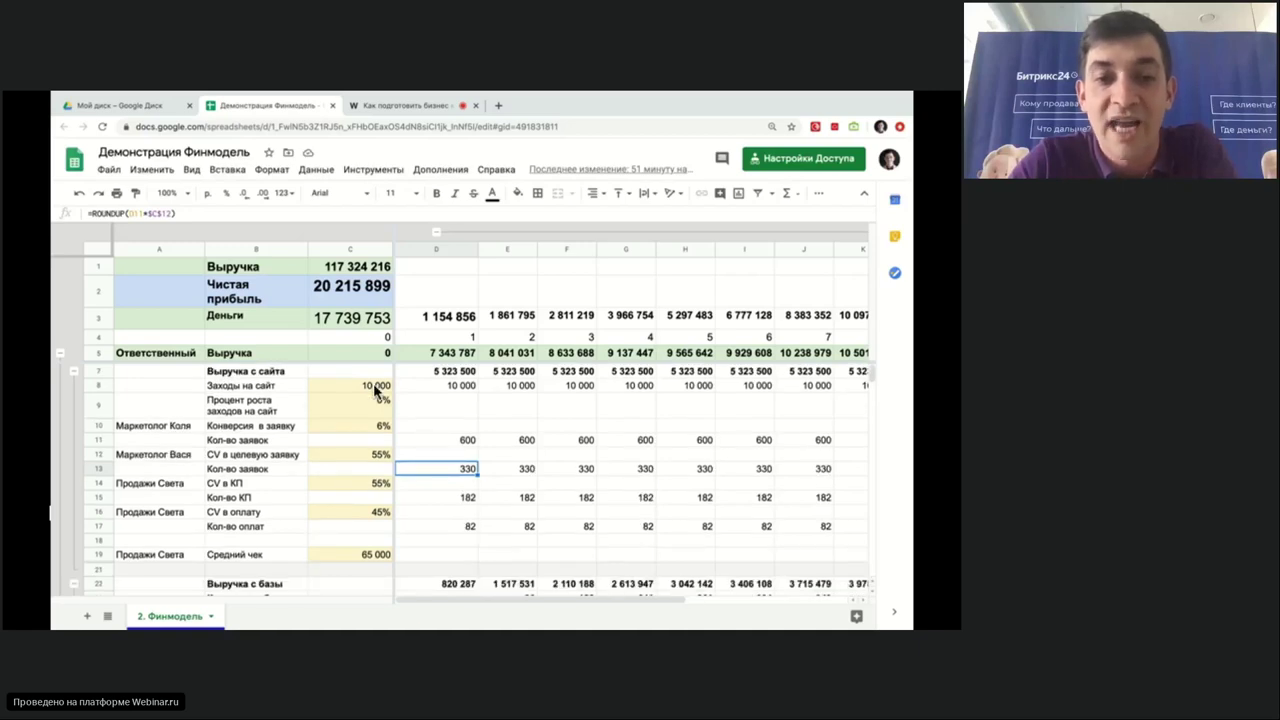
{"action": "scroll", "coordinate": [359, 510], "scroll_direction": "down", "scroll_amount": 10}
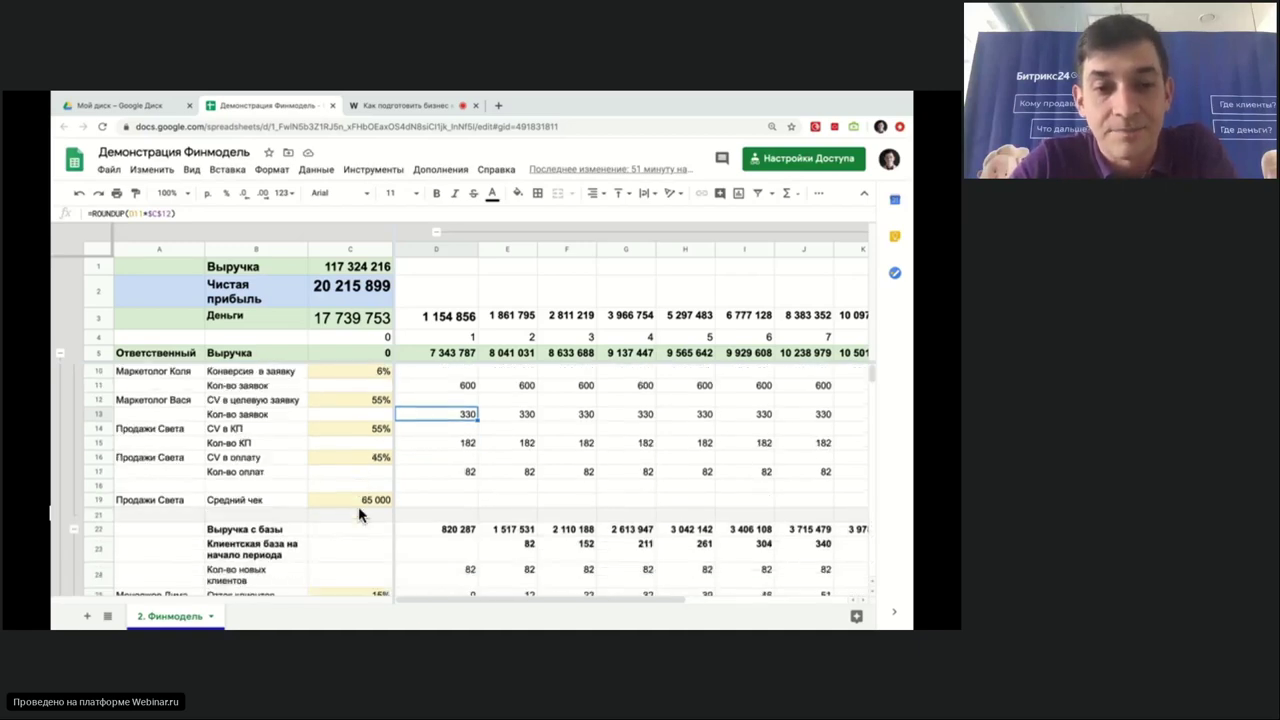
{"action": "scroll", "coordinate": [359, 510], "scroll_direction": "down", "scroll_amount": 2}
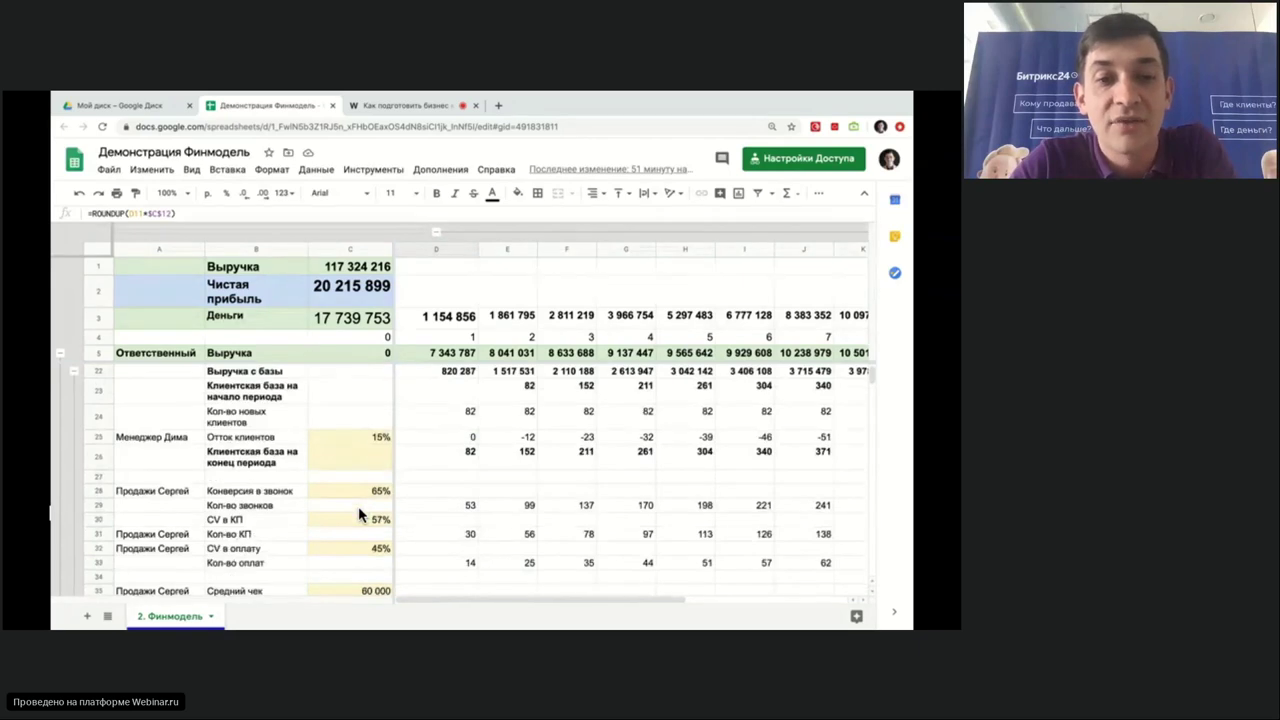
{"action": "scroll", "coordinate": [358, 506], "scroll_direction": "up", "scroll_amount": 1}
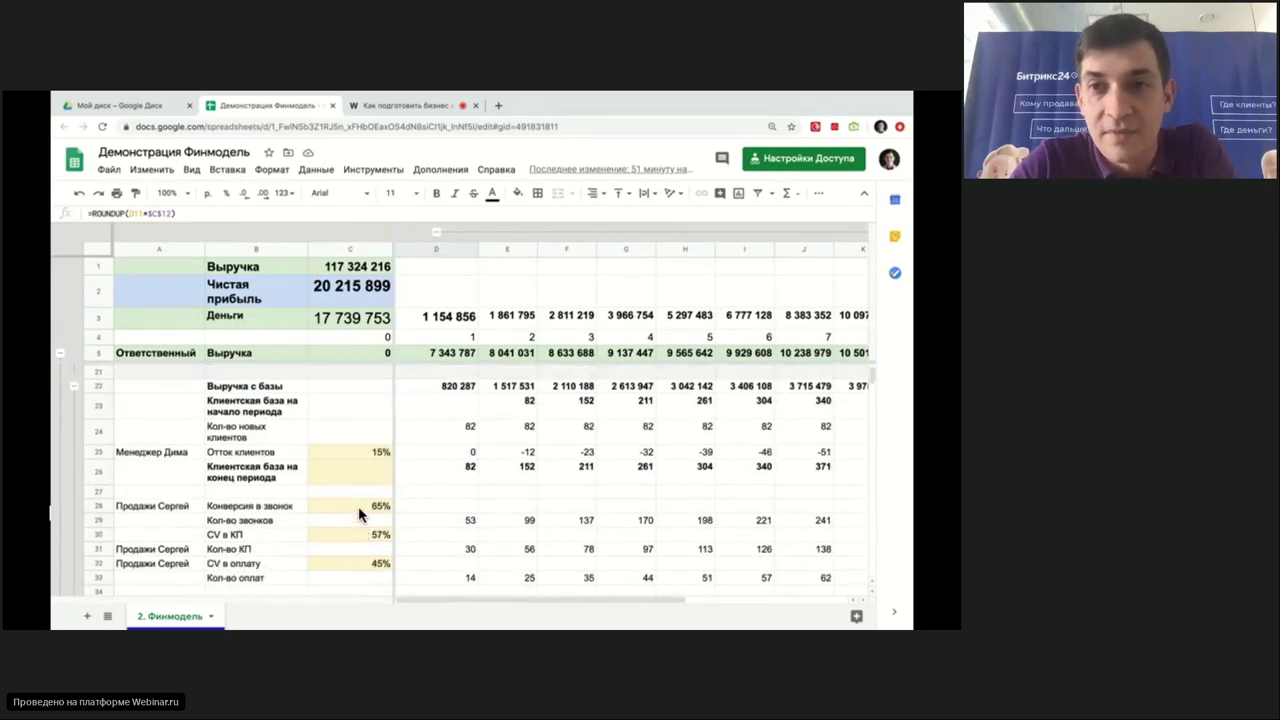
{"action": "left_click", "coordinate": [900, 127]}
{"action": "left_click", "coordinate": [814, 279]}
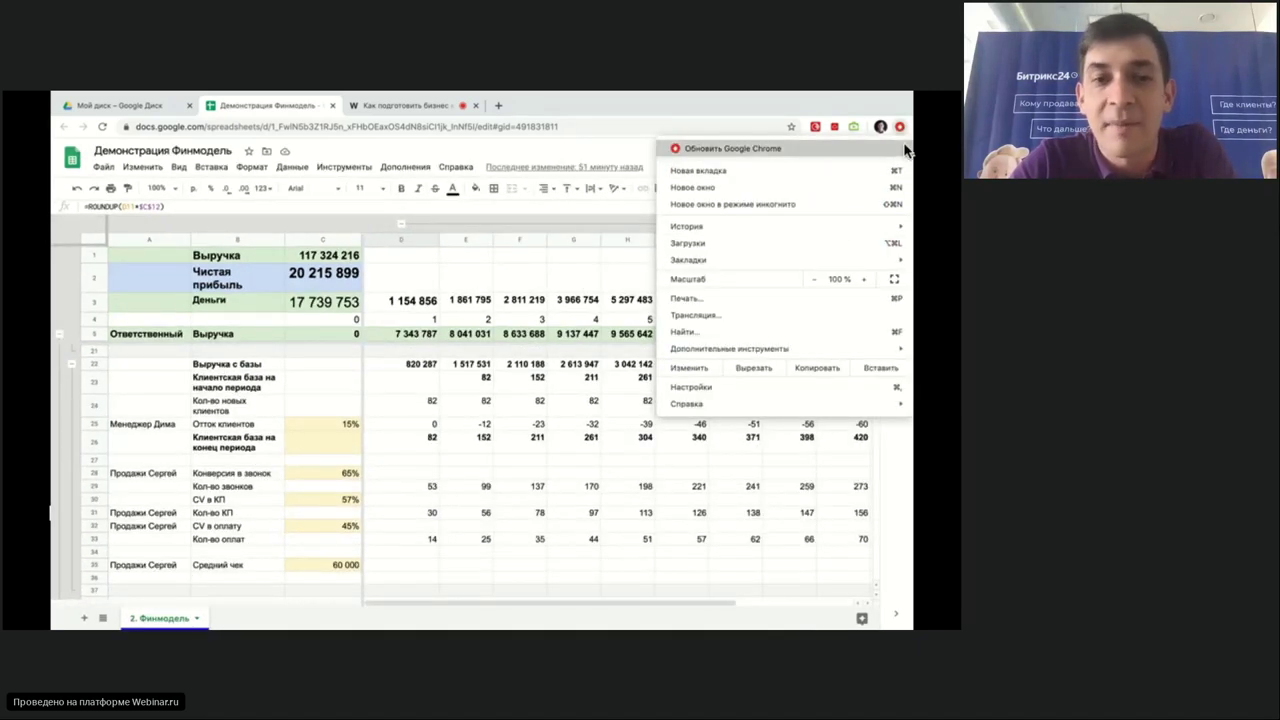
{"action": "left_click", "coordinate": [900, 130]}
- Examine the Конверсия в звонок input in C28 and the Отток клиентов responsible person and input in row 25
{"action": "left_click", "coordinate": [230, 479]}
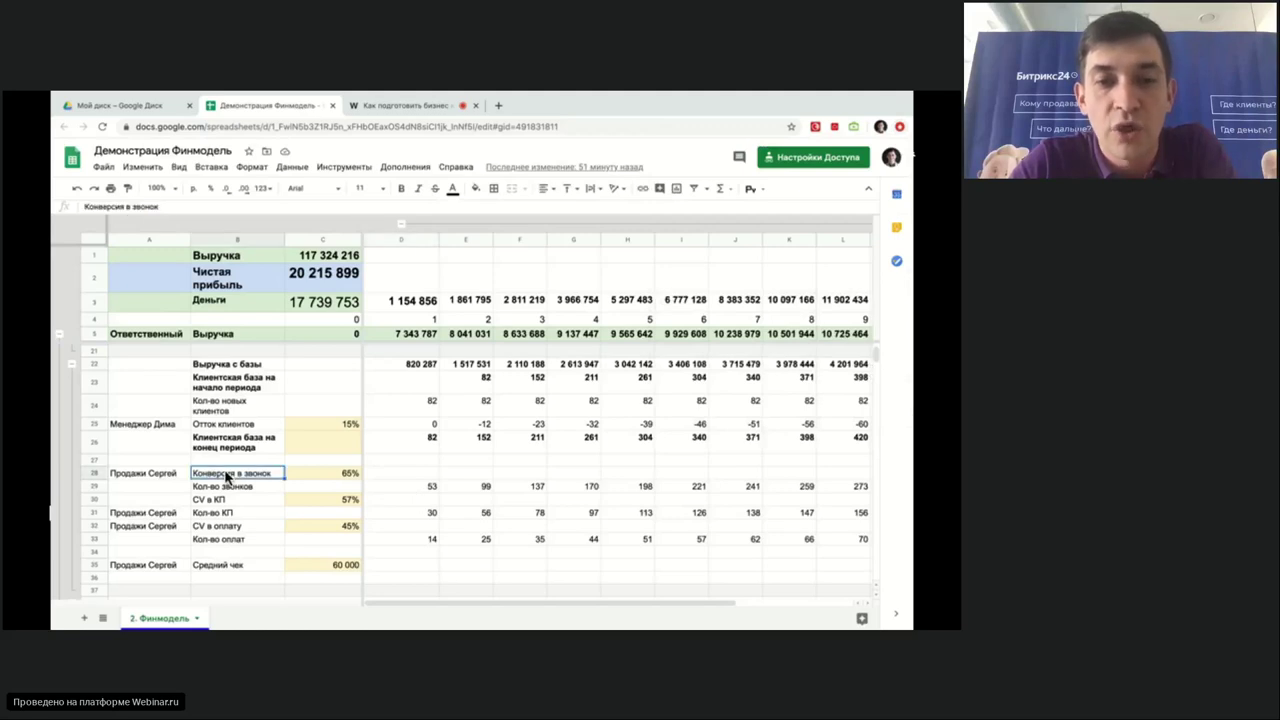
{"action": "left_click", "coordinate": [320, 476]}
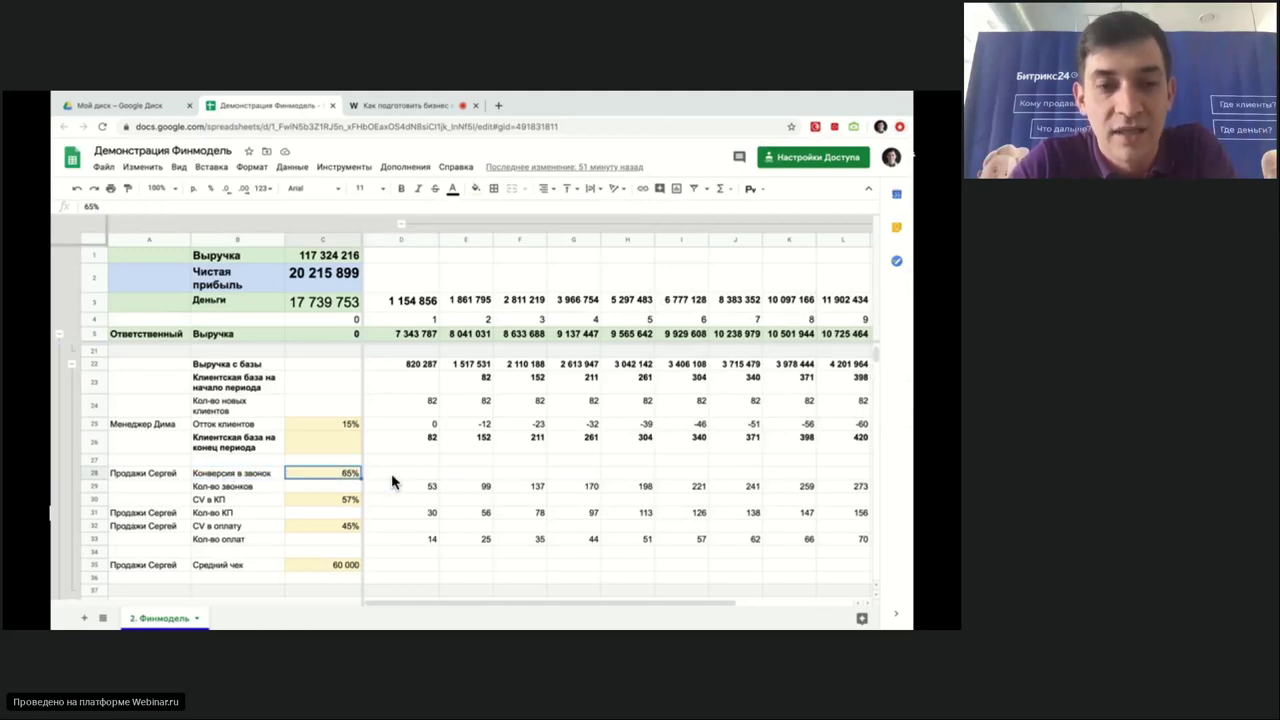
{"action": "left_click", "coordinate": [160, 428]}
{"action": "left_click", "coordinate": [325, 426]}
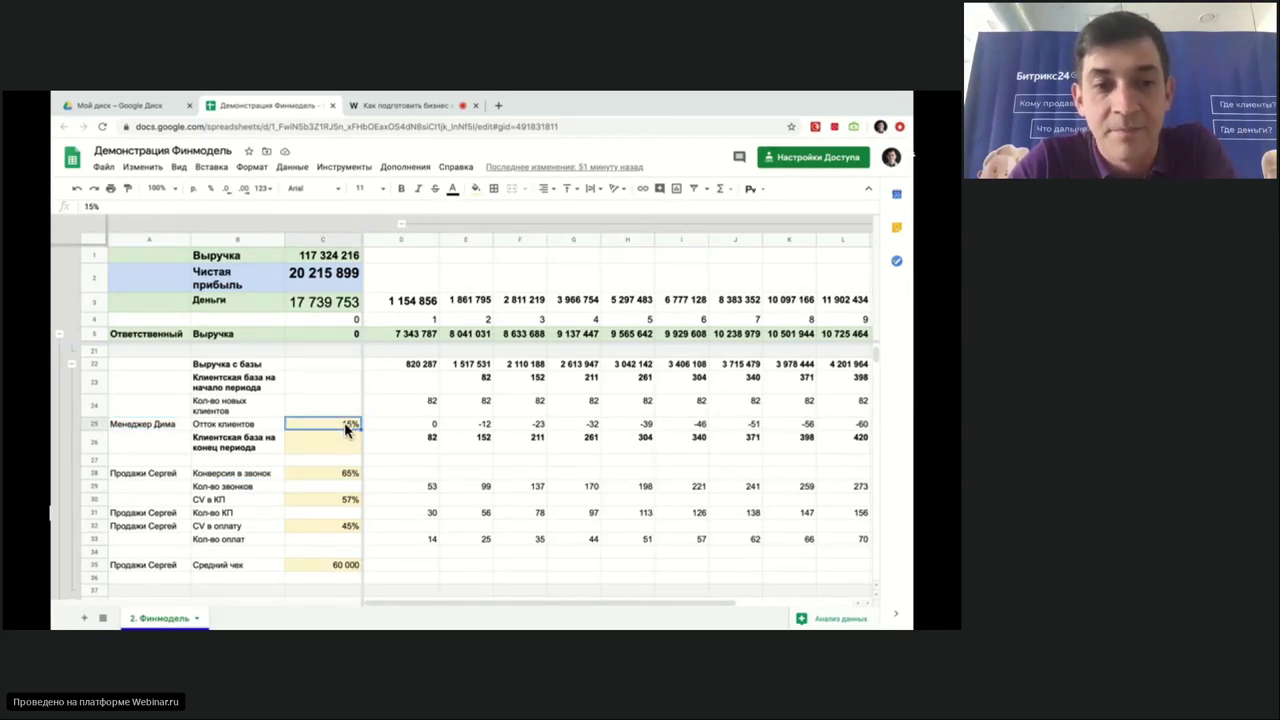
- Review the Выручка с базы funnel inputs: Конверсия в звонок, CV в КП, CV в оплату and Средний чек
{"action": "left_click", "coordinate": [329, 473]}
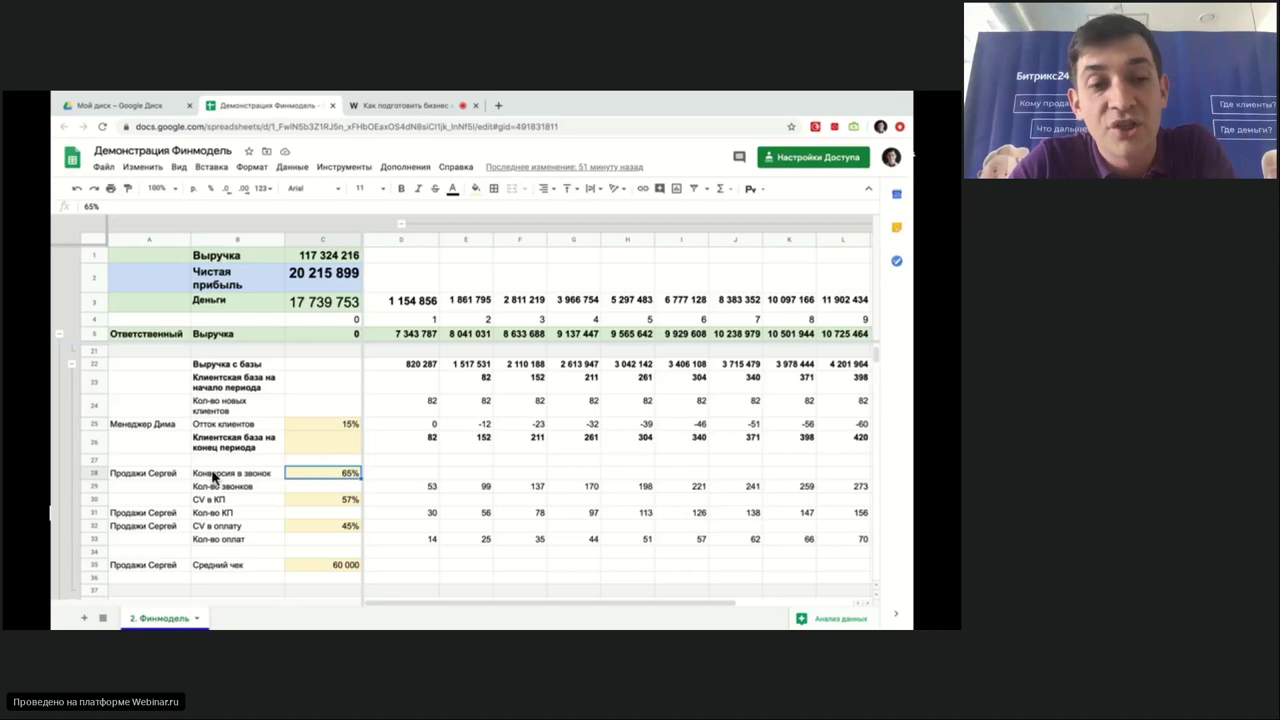
{"action": "left_click", "coordinate": [146, 476]}
{"action": "left_click", "coordinate": [318, 502]}
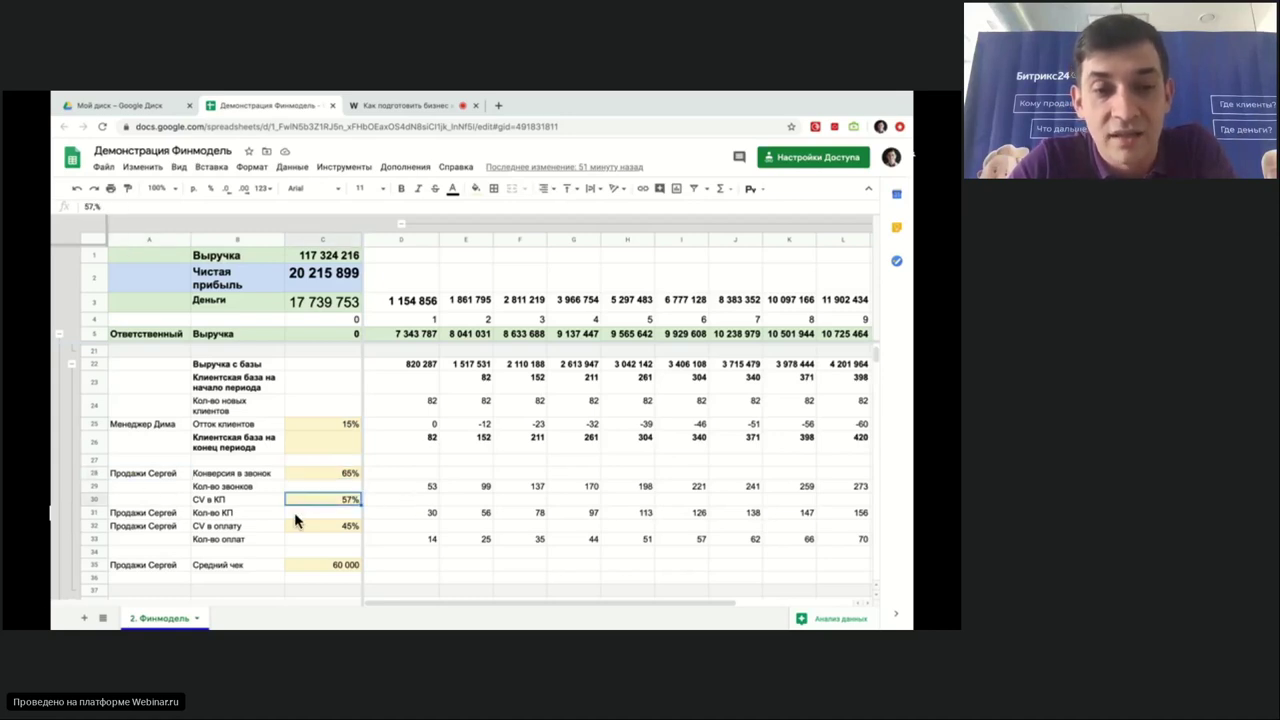
{"action": "left_click", "coordinate": [348, 531]}
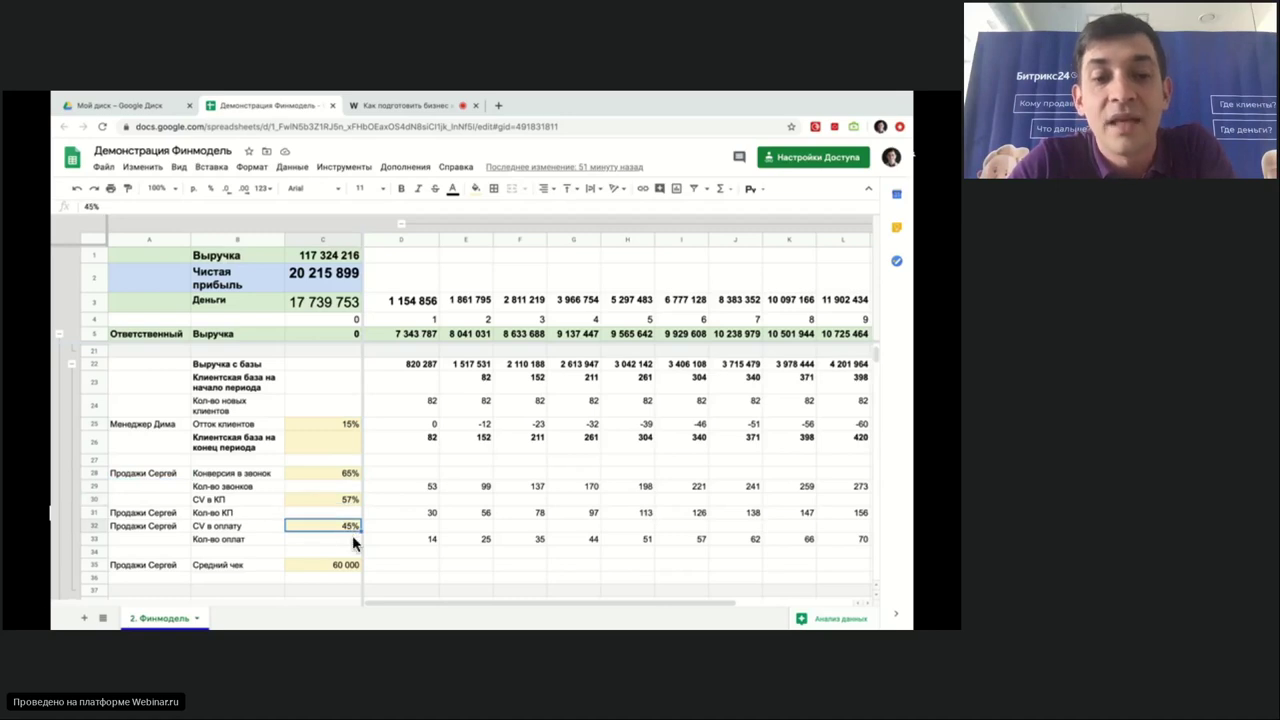
{"action": "left_click", "coordinate": [339, 566]}
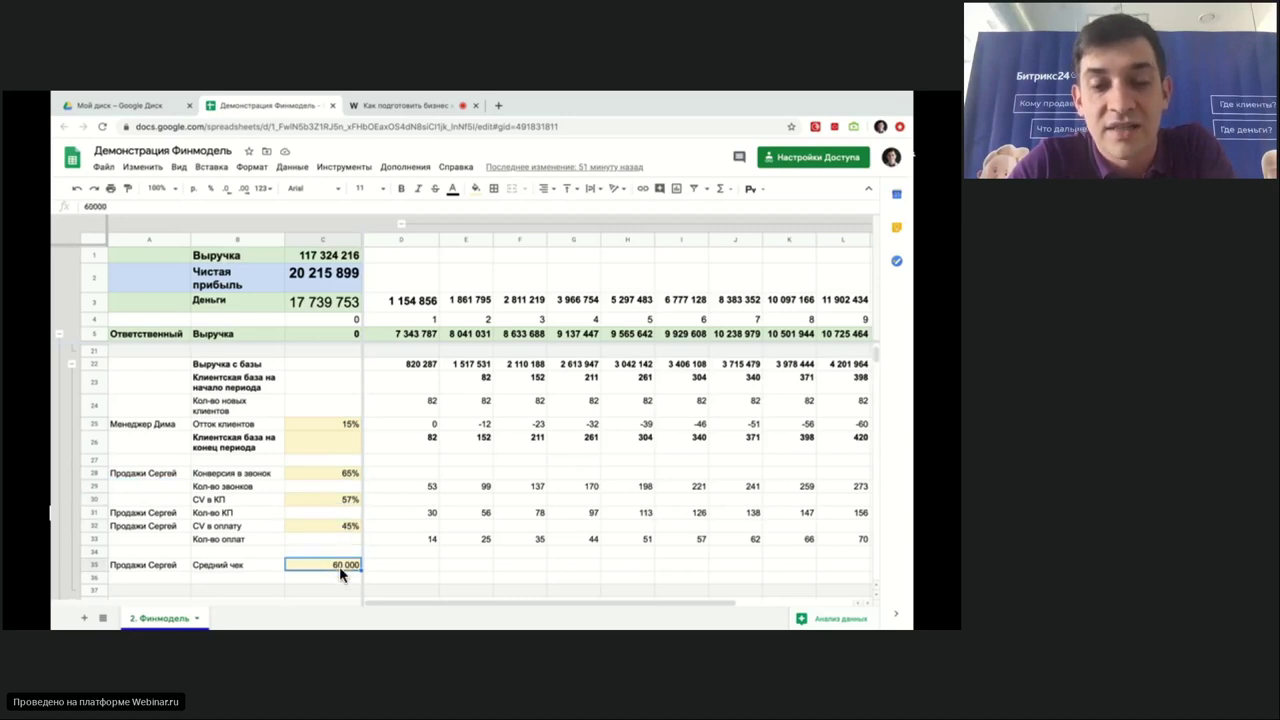
- Go through the monthly Выручка с базы values in row 22, comparing months 1 and 2
{"action": "left_click", "coordinate": [424, 541]}
{"action": "scroll", "coordinate": [424, 541], "scroll_direction": "up", "scroll_amount": 1}
{"action": "left_click", "coordinate": [418, 392]}
{"action": "key", "text": "Right"}
{"action": "key", "text": "Right"}
{"action": "key", "text": "Right"}
{"action": "key", "text": "Right"}
{"action": "key", "text": "Right"}
{"action": "key", "text": "Right"}
{"action": "key", "text": "Right"}
{"action": "key", "text": "Right"}
{"action": "key", "text": "Right"}
{"action": "key", "text": "Right"}
{"action": "key", "text": "Left"}
{"action": "key", "text": "Left"}
{"action": "key", "text": "Left"}
{"action": "key", "text": "Left"}
{"action": "key", "text": "Left"}
{"action": "key", "text": "Left"}
{"action": "key", "text": "Left"}
{"action": "key", "text": "Left"}
{"action": "key", "text": "Left"}
{"action": "key", "text": "Left"}
{"action": "key", "text": "Left"}
{"action": "left_click", "coordinate": [415, 390]}
{"action": "left_click", "coordinate": [489, 391]}
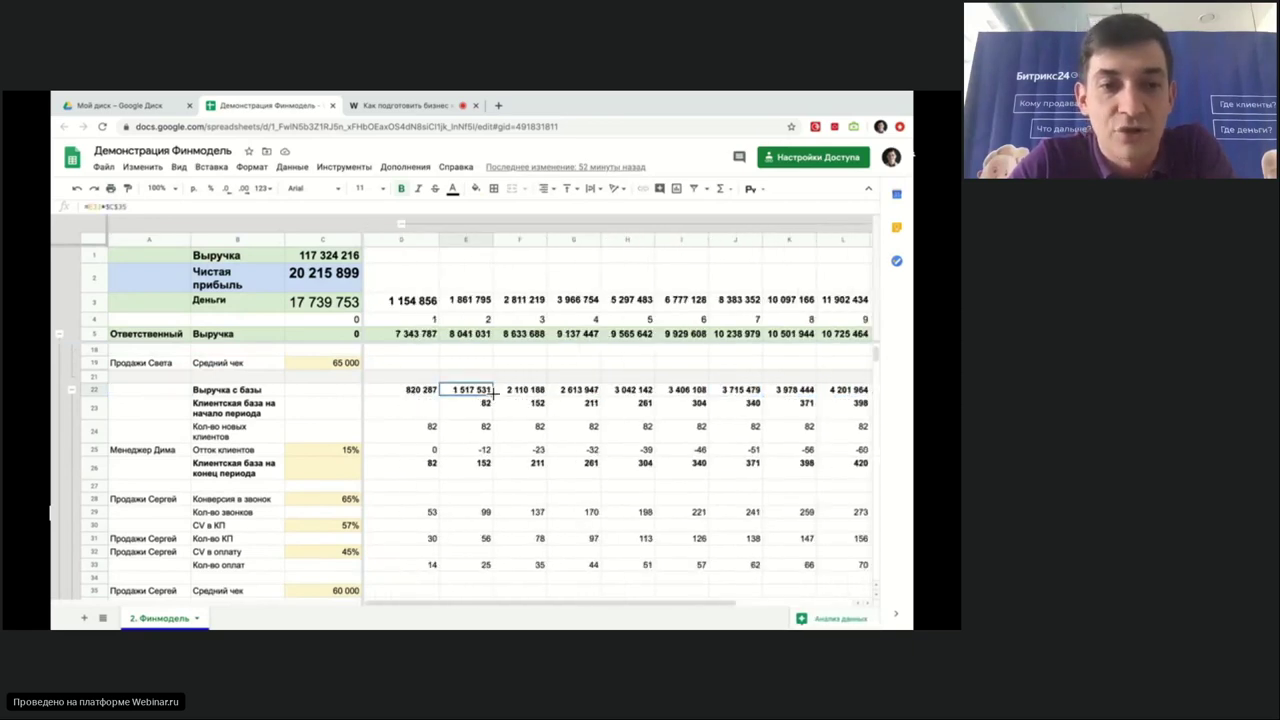
- Examine the Выручка с офлайн inputs in C40, CV в заход and CV в покупку, plus the month 1 Кол-во заходов formula
{"action": "scroll", "coordinate": [455, 464], "scroll_direction": "down", "scroll_amount": 5}
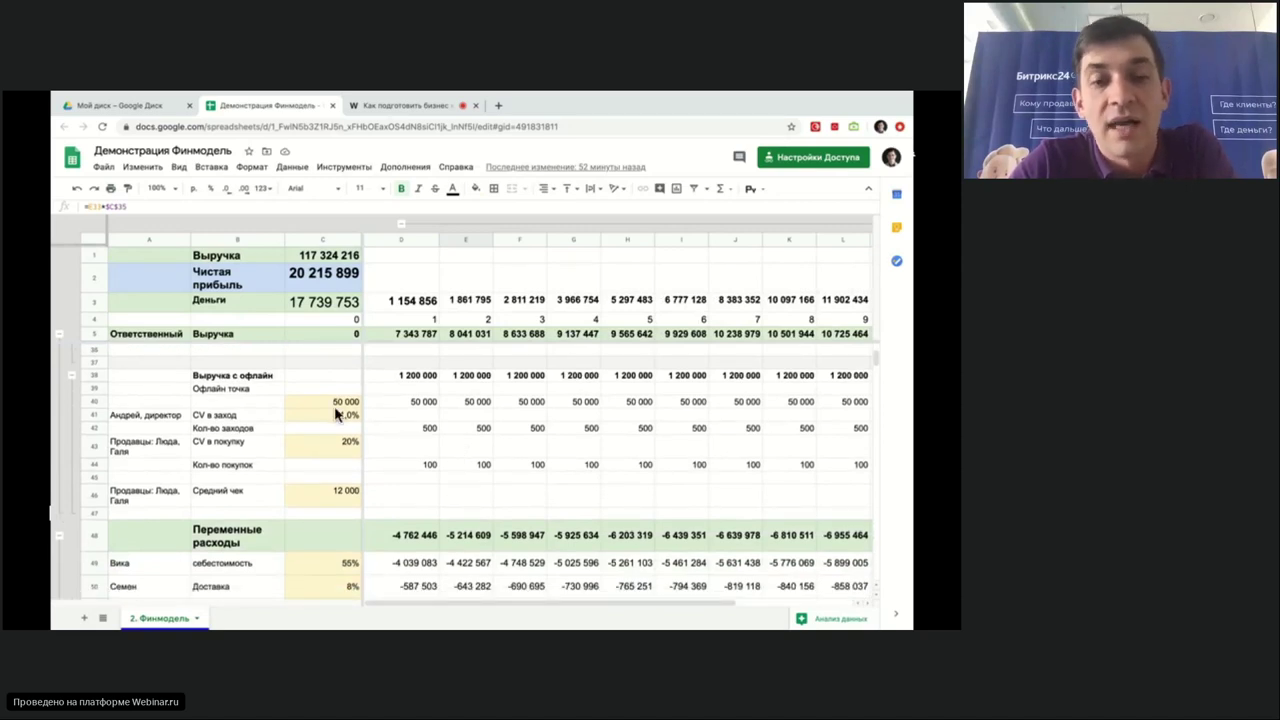
{"action": "left_click", "coordinate": [313, 400]}
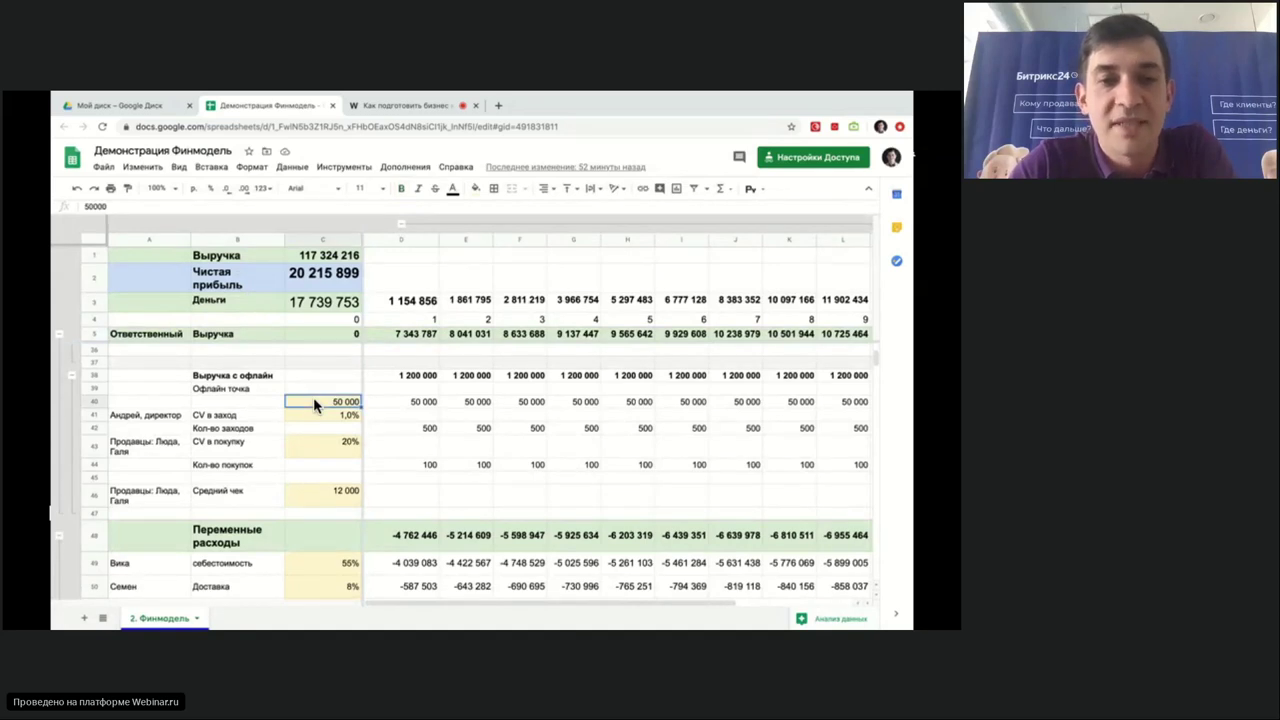
{"action": "left_click", "coordinate": [313, 416]}
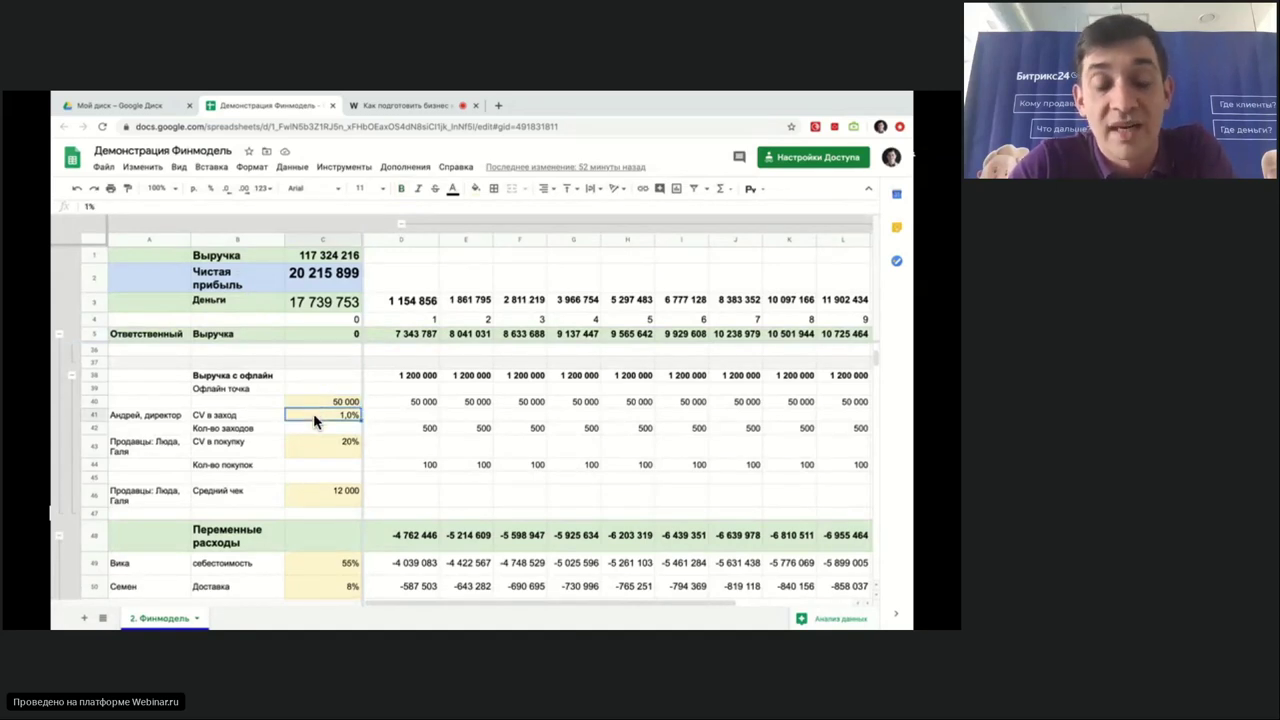
{"action": "left_click", "coordinate": [405, 444]}
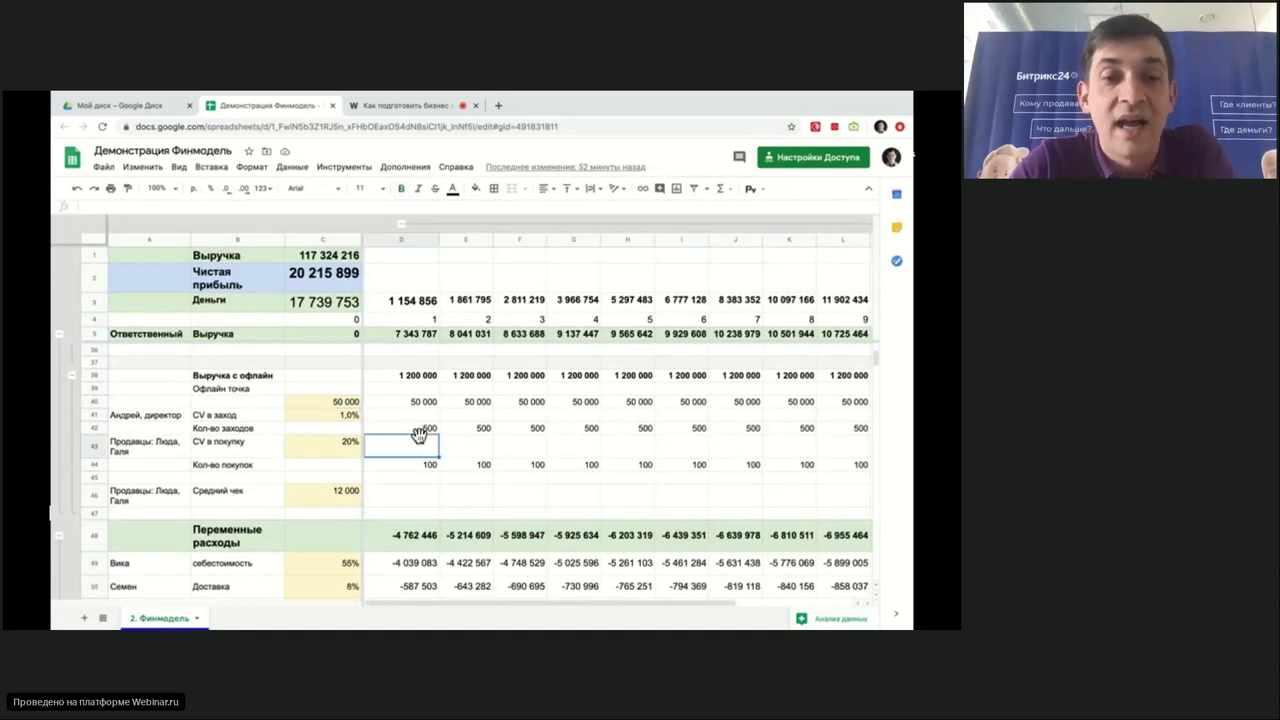
{"action": "left_click", "coordinate": [310, 452]}
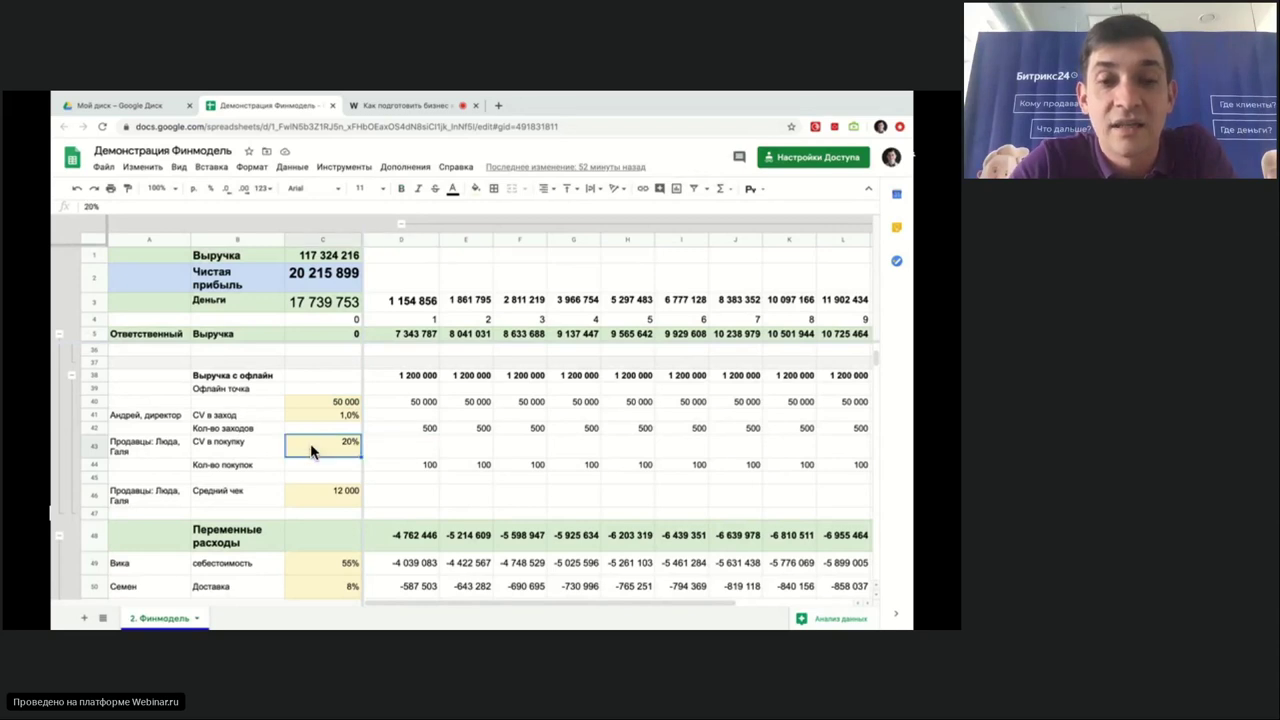
{"action": "left_click", "coordinate": [386, 427]}
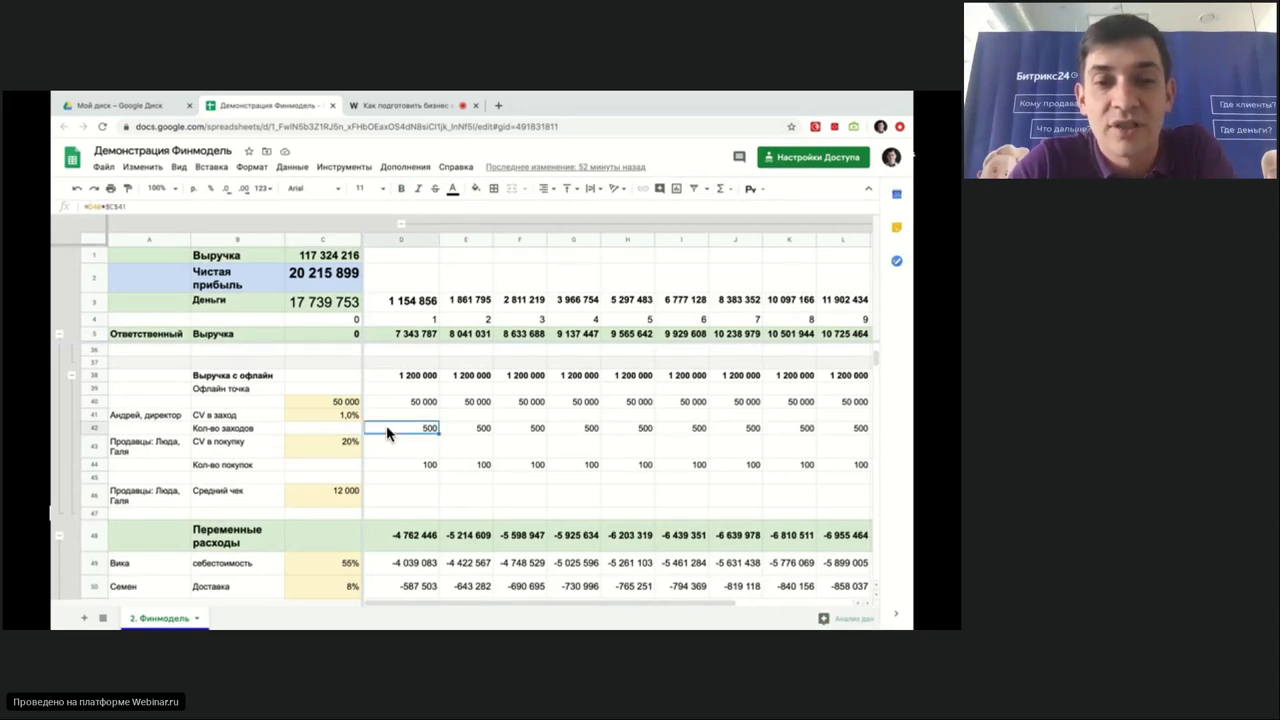
- Examine the responsible staff and input for CV в покупку, the Кол-во покупок formula in D44, and the offline Средний чек
{"action": "left_click", "coordinate": [323, 449]}
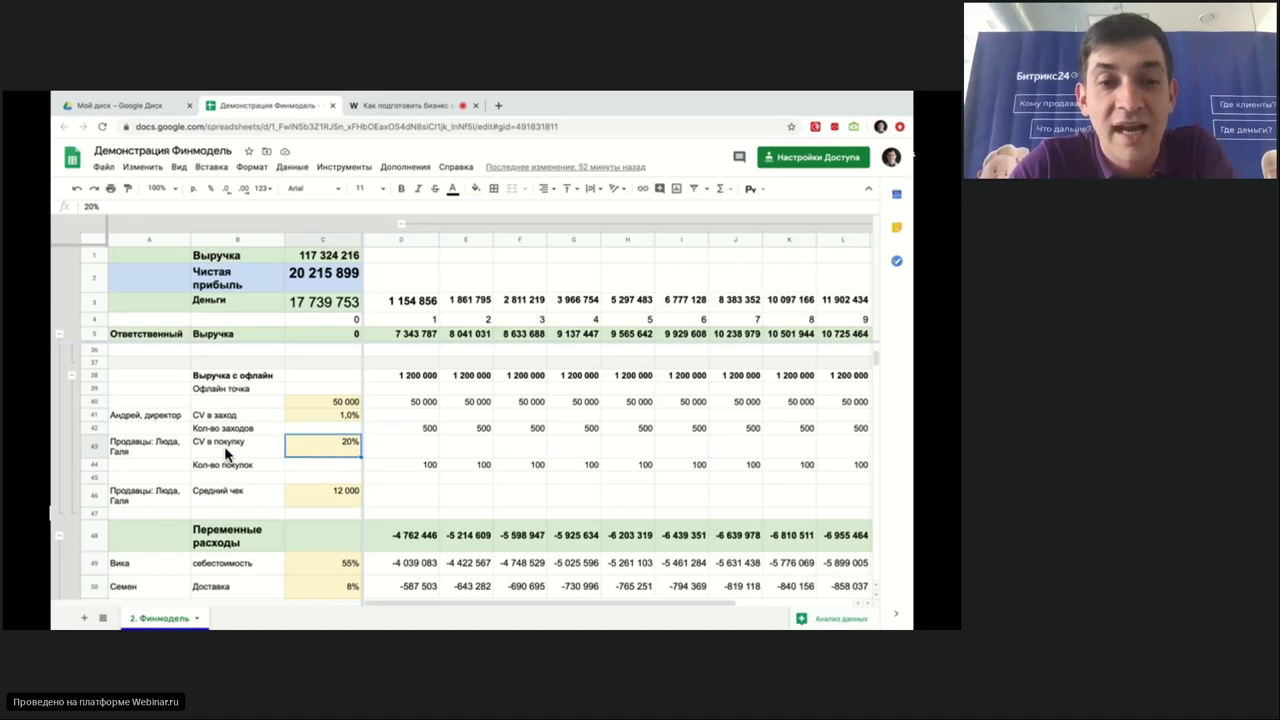
{"action": "left_click", "coordinate": [178, 455]}
{"action": "left_click", "coordinate": [343, 445]}
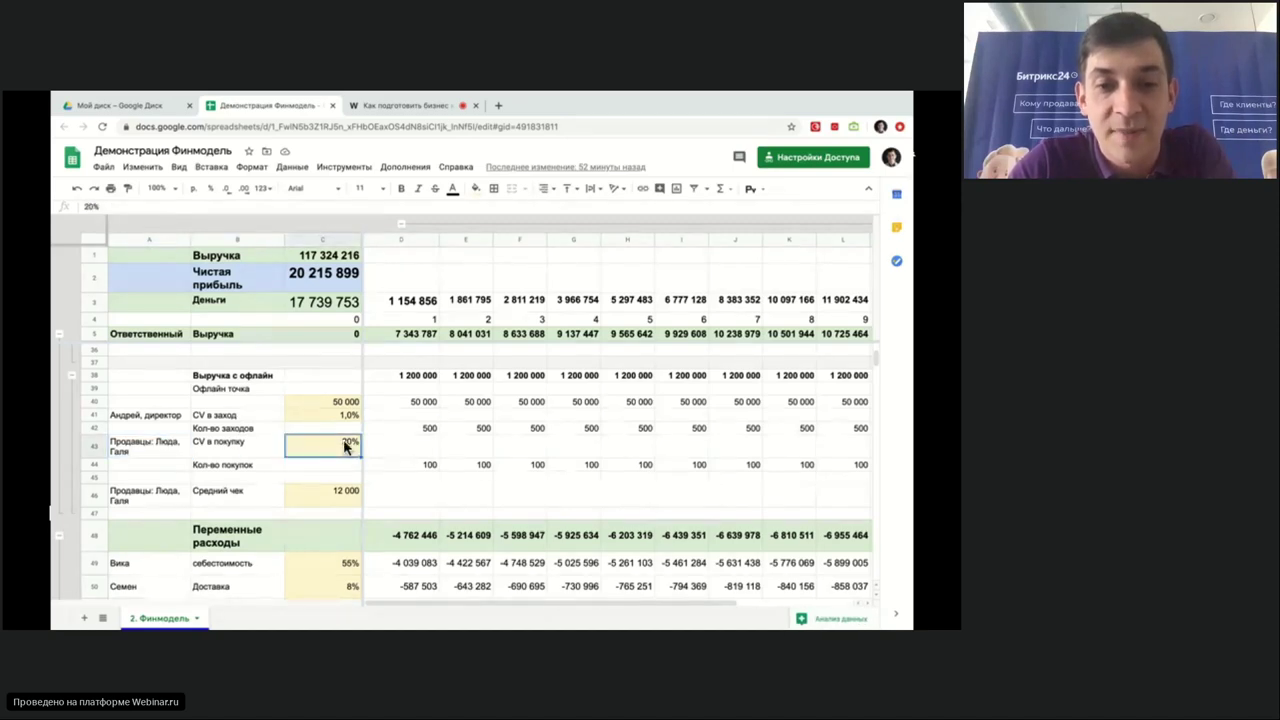
{"action": "left_click", "coordinate": [416, 464]}
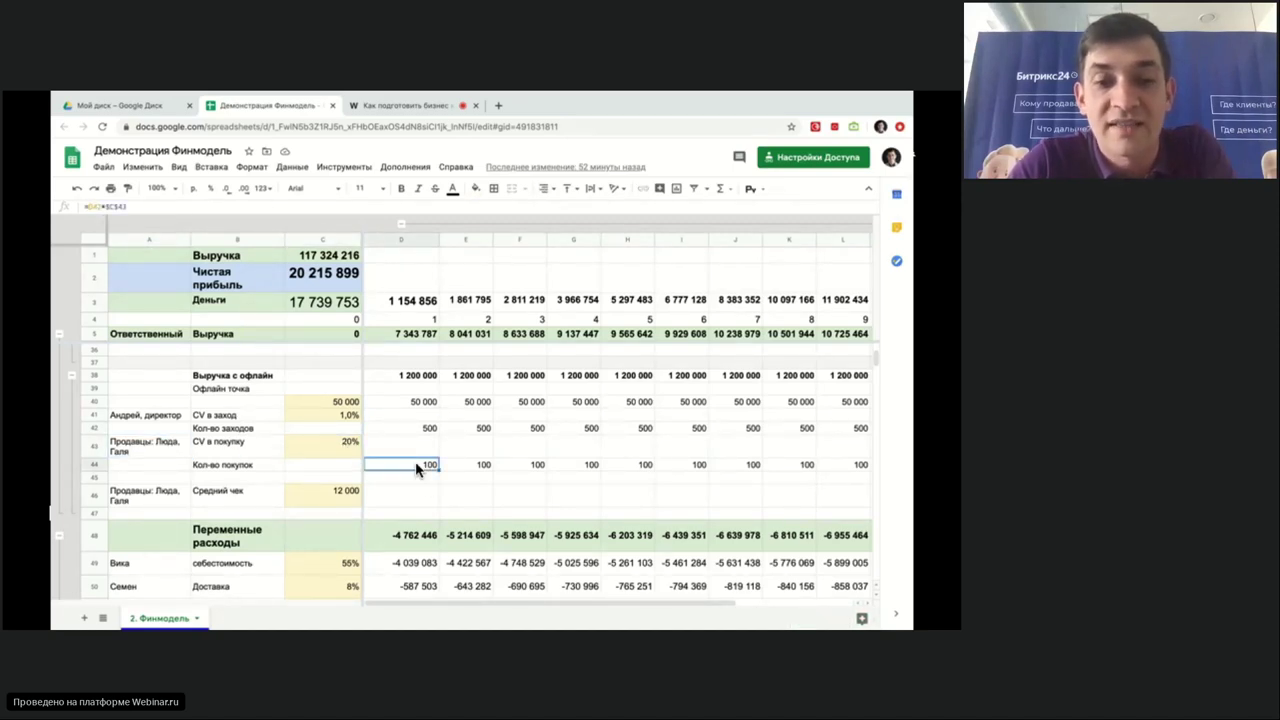
{"action": "left_click", "coordinate": [318, 491]}
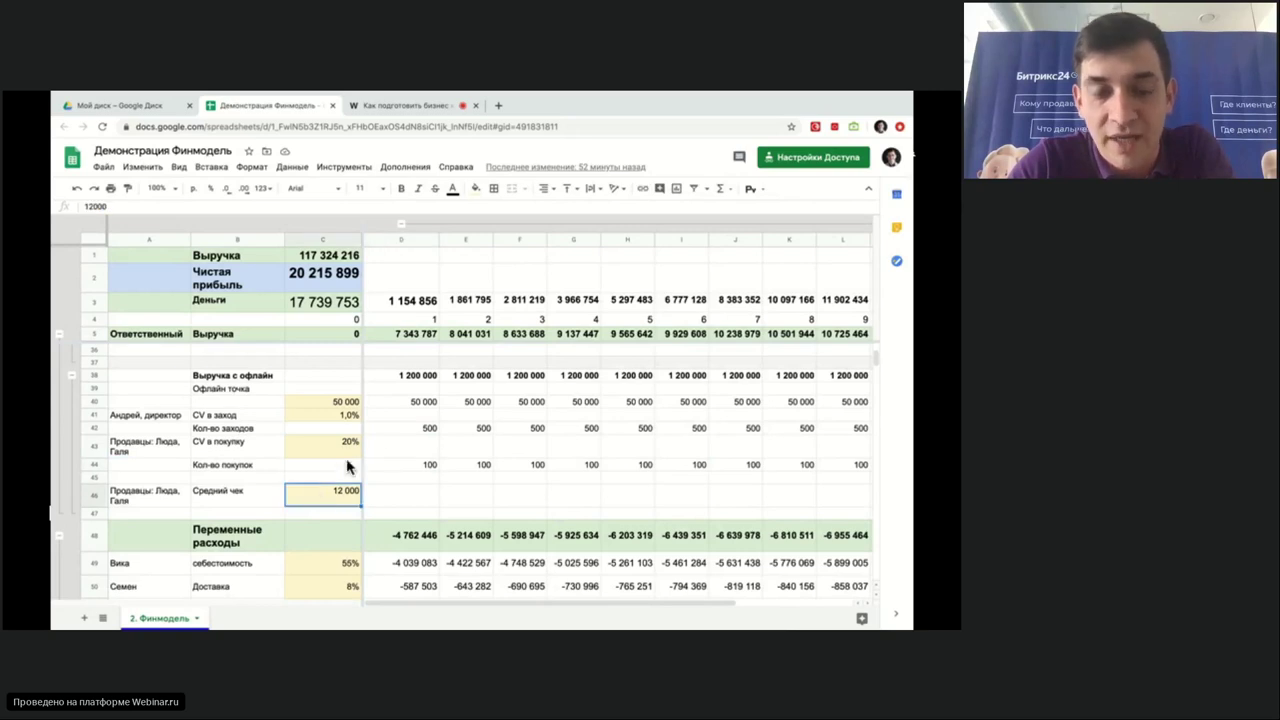
- Go through the monthly Выручка с офлайн values in row 38, then return to the Выручка с сайта block
{"action": "left_click", "coordinate": [419, 378]}
{"action": "key", "text": "Right"}
{"action": "key", "text": "Right"}
{"action": "key", "text": "Right"}
{"action": "key", "text": "Right"}
{"action": "key", "text": "Right"}
{"action": "key", "text": "Right"}
{"action": "key", "text": "Right"}
{"action": "key", "text": "Home"}
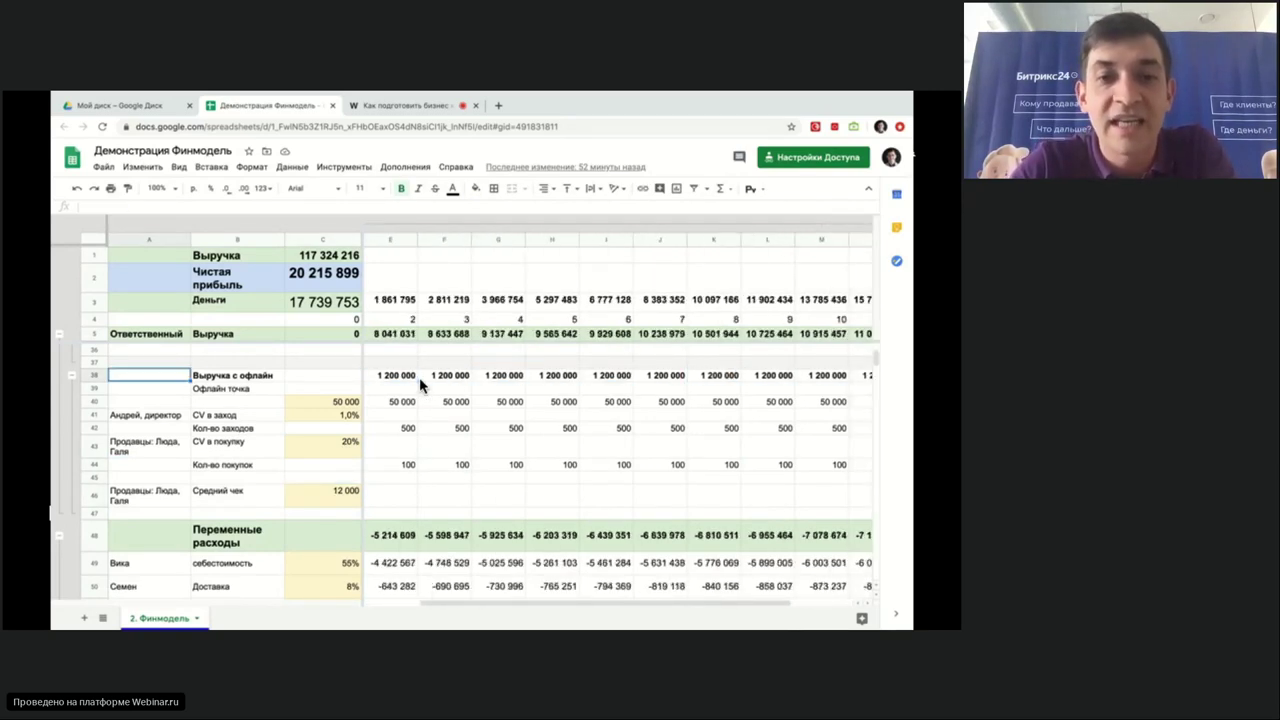
{"action": "scroll", "coordinate": [423, 401], "scroll_direction": "up", "scroll_amount": 10}
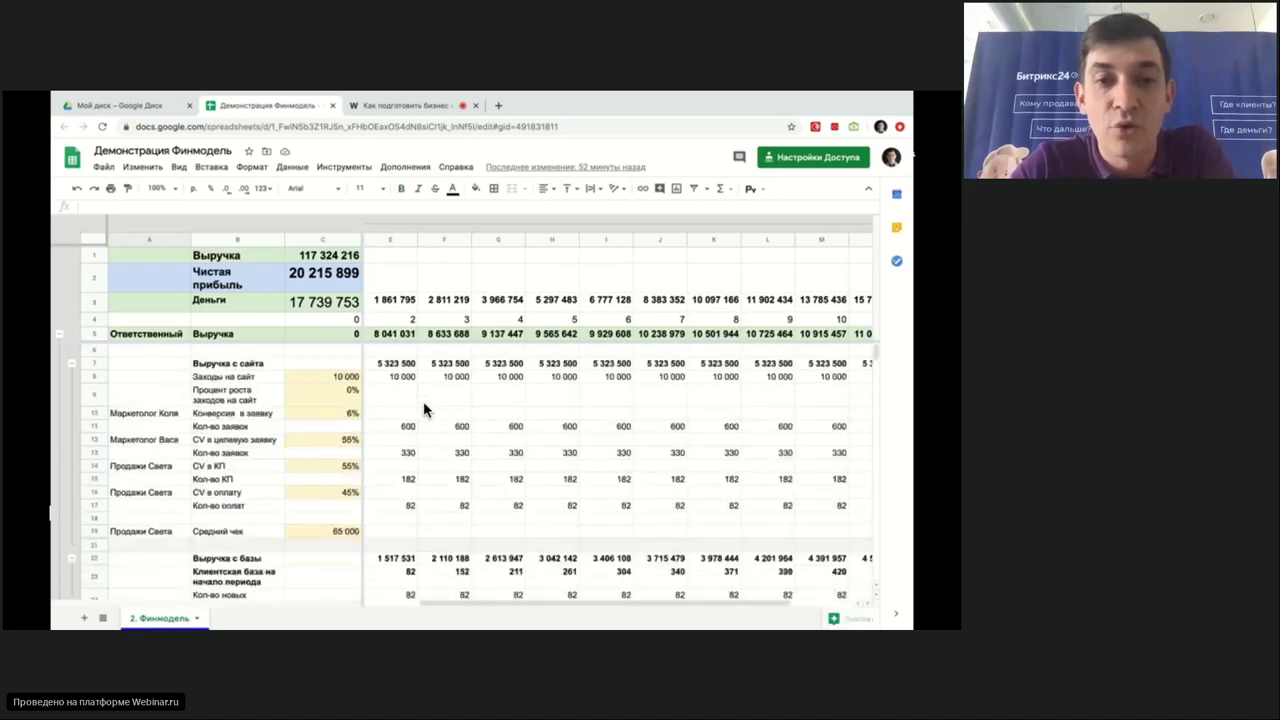
- Examine the total Выручка formula in E5 with its three revenue sources, and the annual SUM formula in C1
{"action": "double_click", "coordinate": [397, 336]}
{"action": "scroll", "coordinate": [430, 501], "scroll_direction": "down", "scroll_amount": 3}
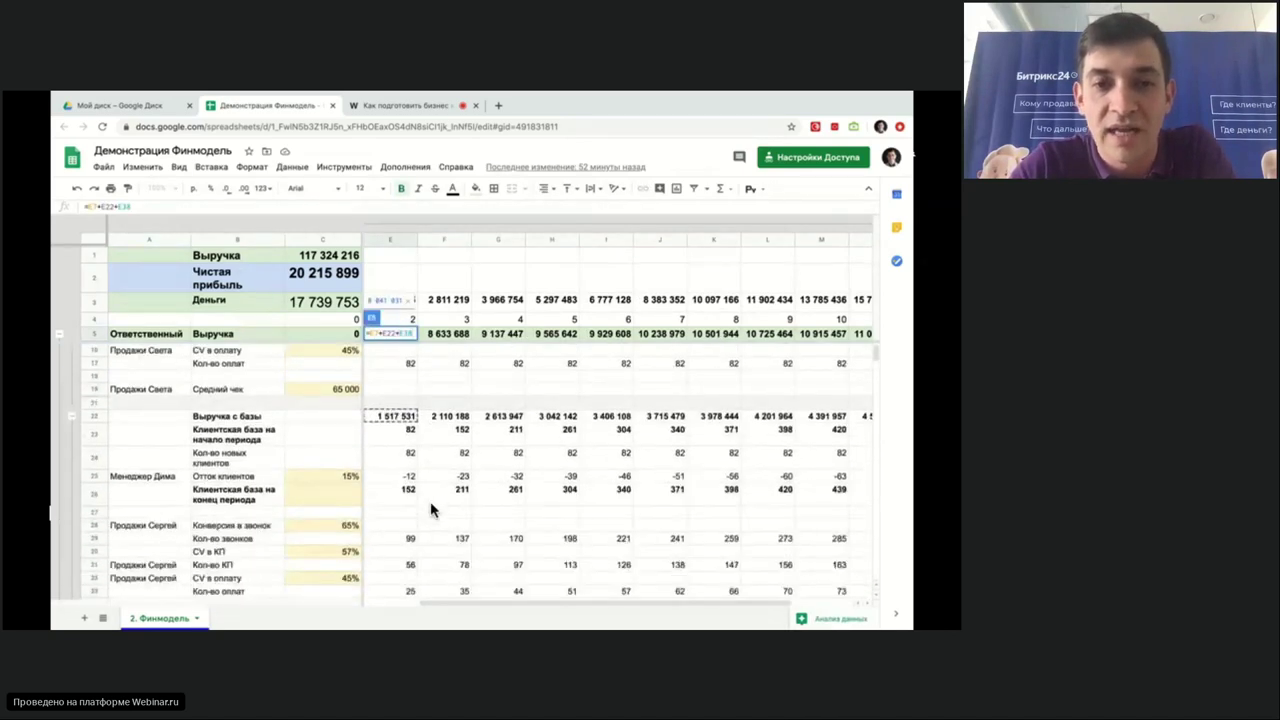
{"action": "scroll", "coordinate": [433, 509], "scroll_direction": "down", "scroll_amount": 3}
{"action": "scroll", "coordinate": [433, 509], "scroll_direction": "up", "scroll_amount": 10}
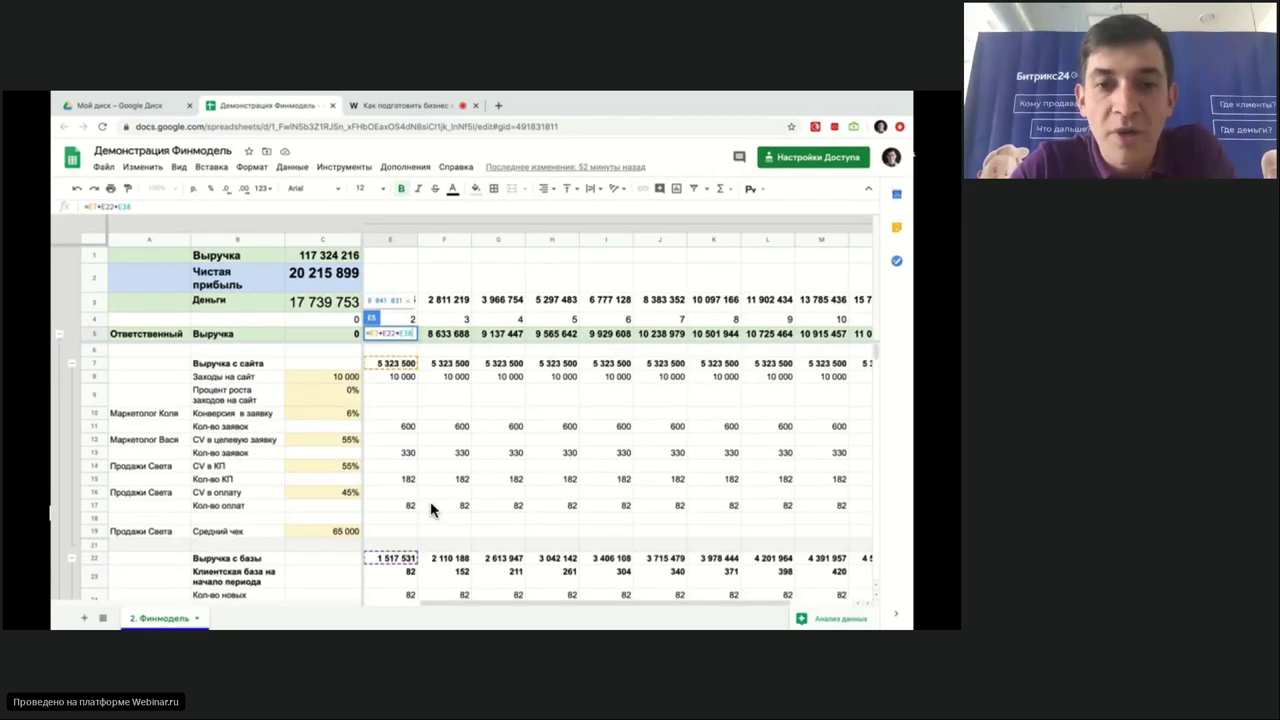
{"action": "key", "text": "Return"}
{"action": "double_click", "coordinate": [333, 257]}
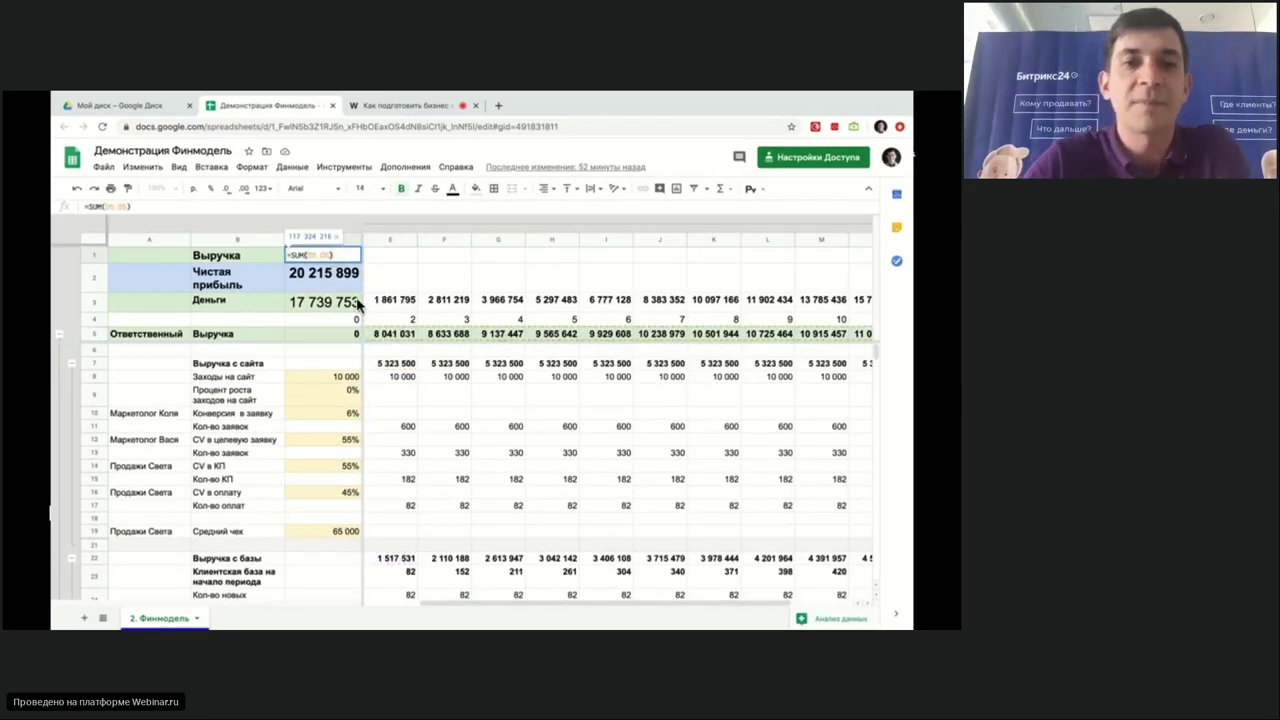
{"action": "key", "text": "Return"}
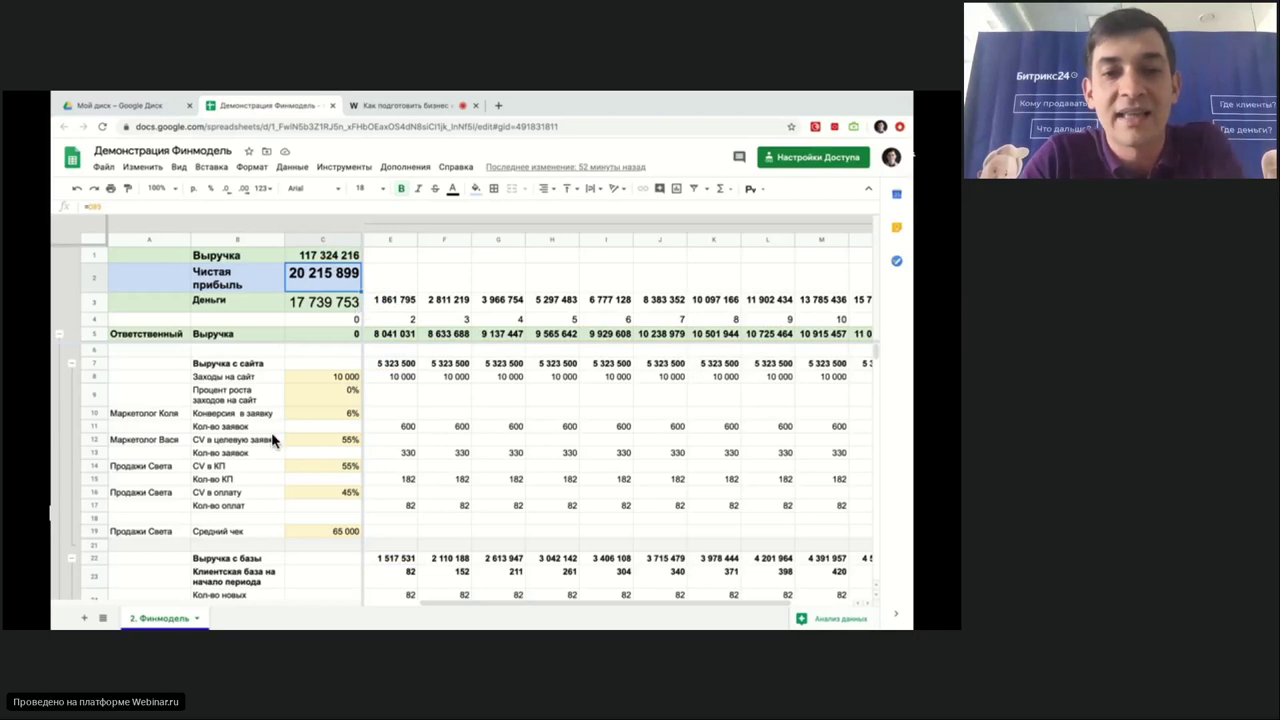
- Check the participants' chat on the webinar page, then return to the Финмодель sheet
{"action": "left_click", "coordinate": [328, 428]}
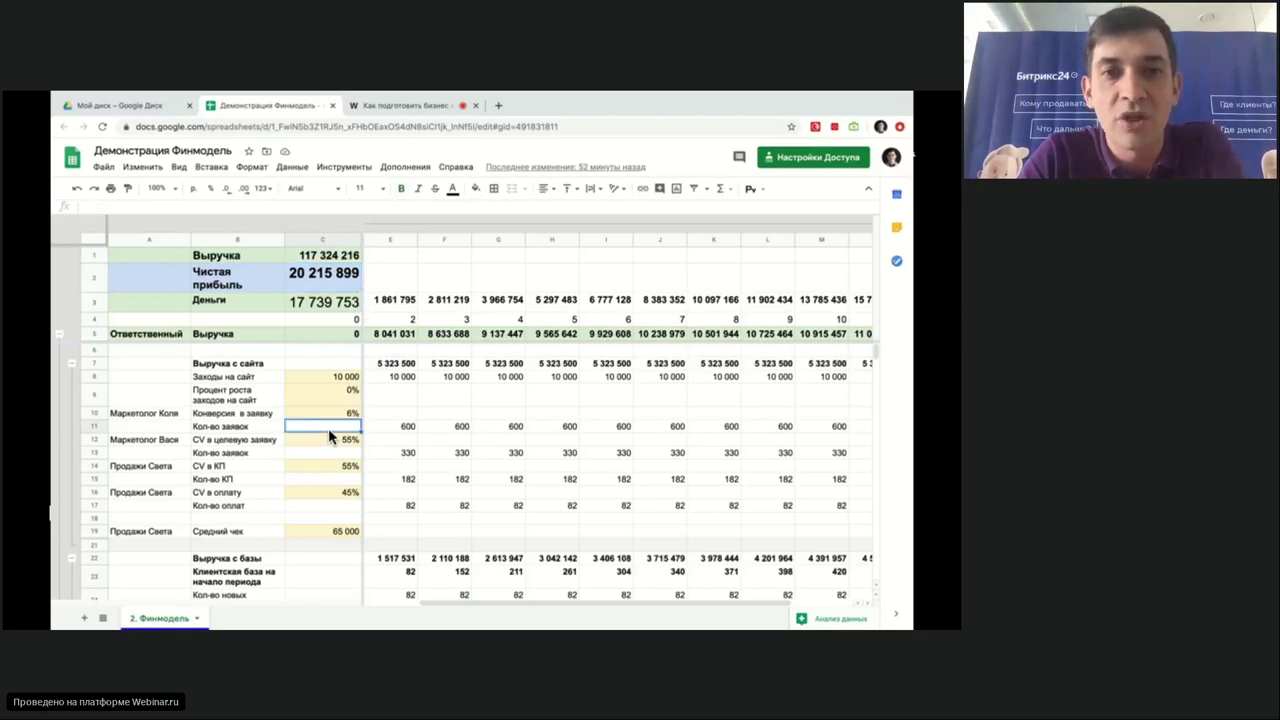
{"action": "left_click", "coordinate": [407, 104]}
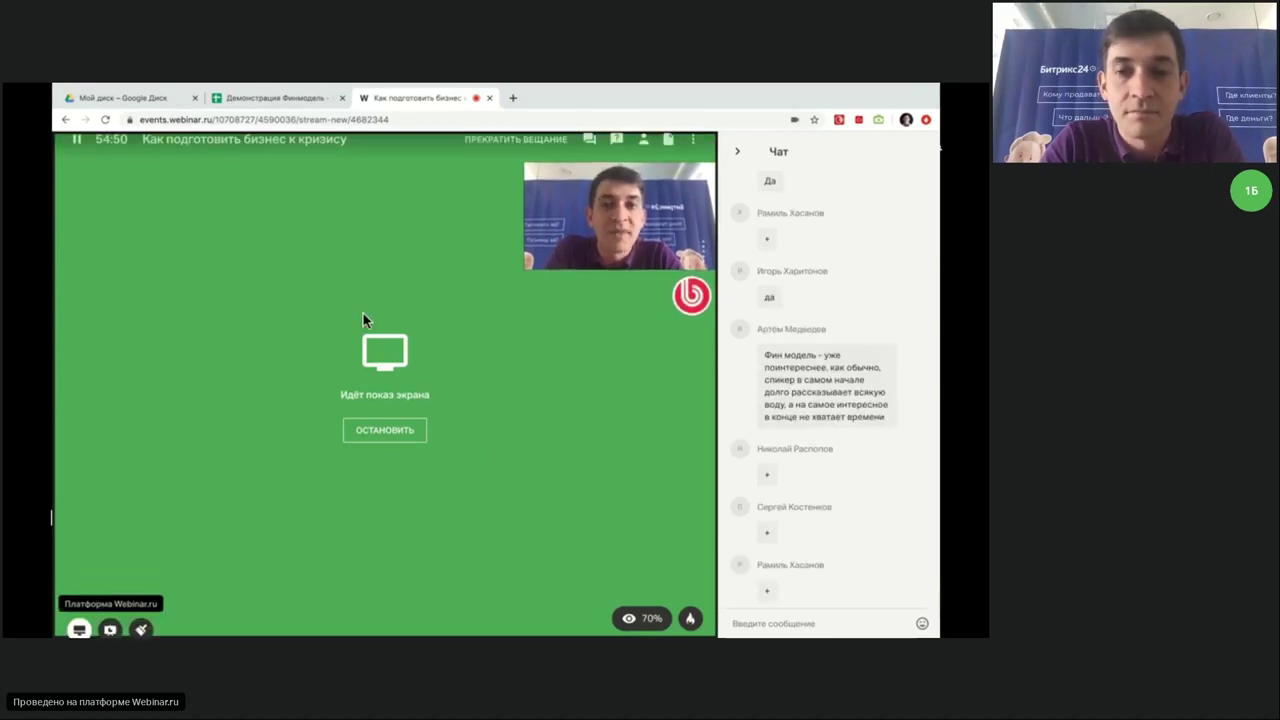
{"action": "left_click", "coordinate": [258, 98]}
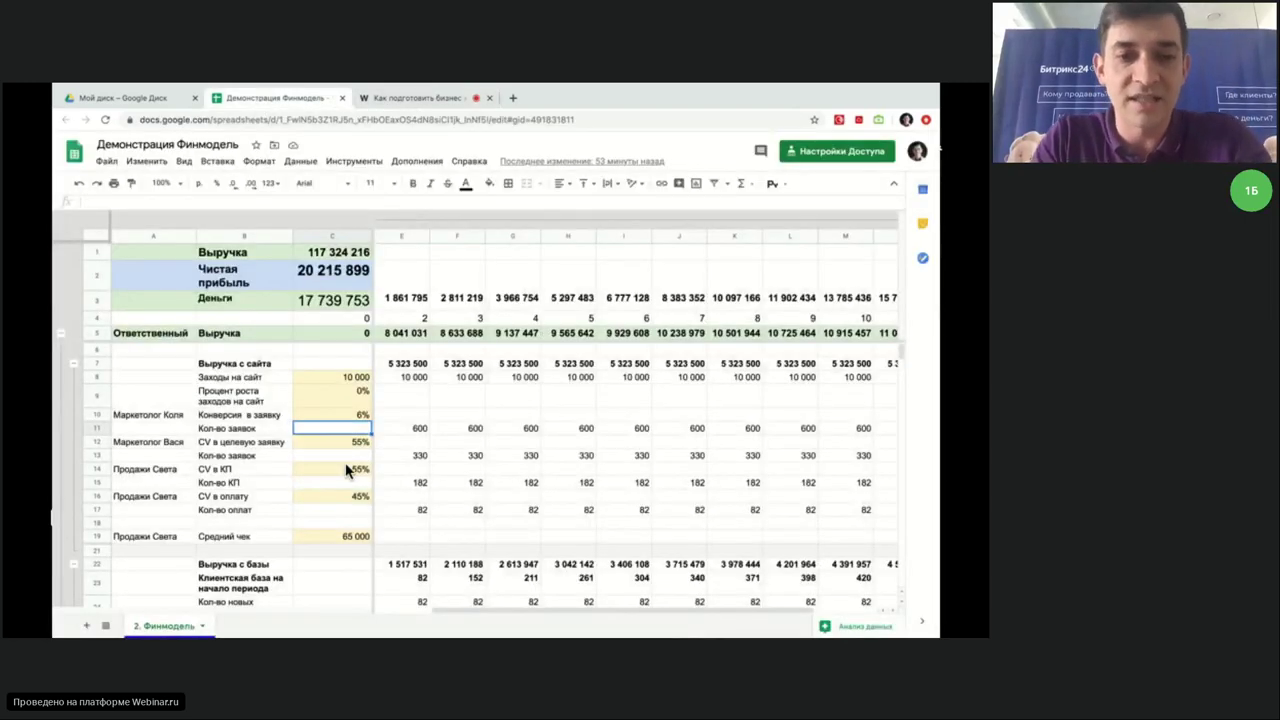
- Examine the Переменные расходы block and its percentage inputs for себестоимость, Доставка and Бонусы продавцам
{"action": "scroll", "coordinate": [347, 469], "scroll_direction": "down", "scroll_amount": 8}
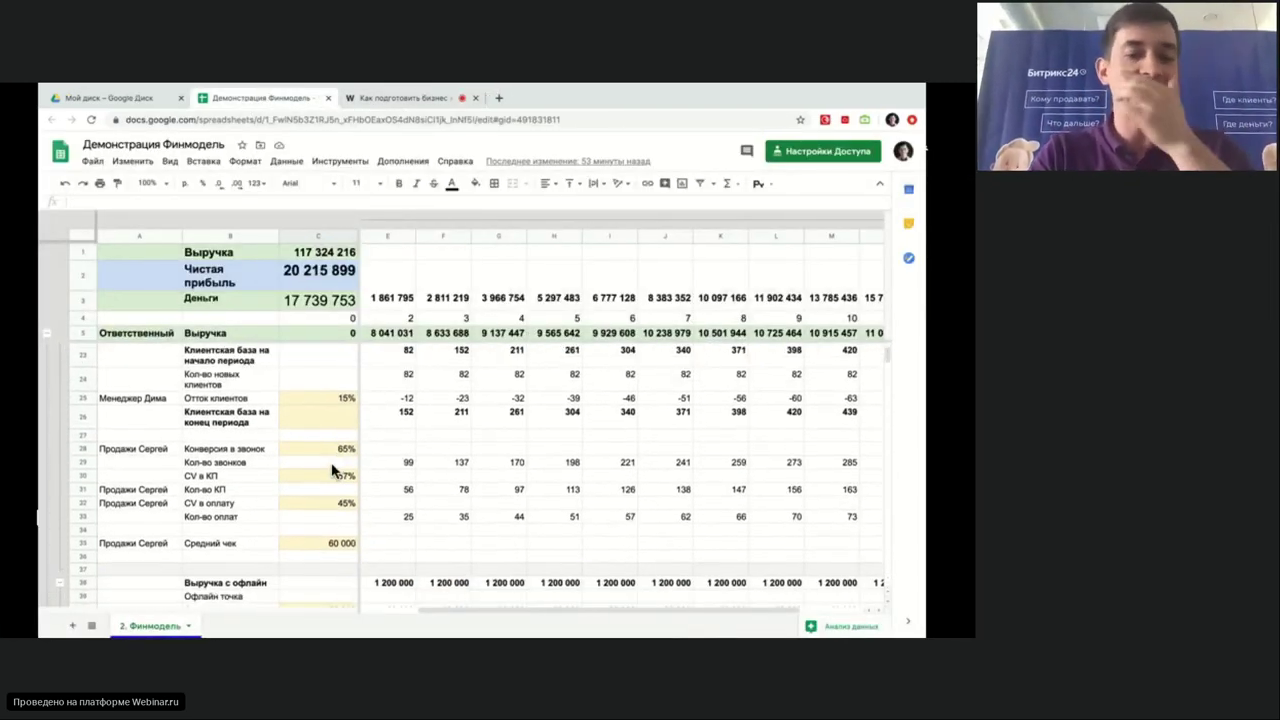
{"action": "scroll", "coordinate": [336, 467], "scroll_direction": "down", "scroll_amount": 5}
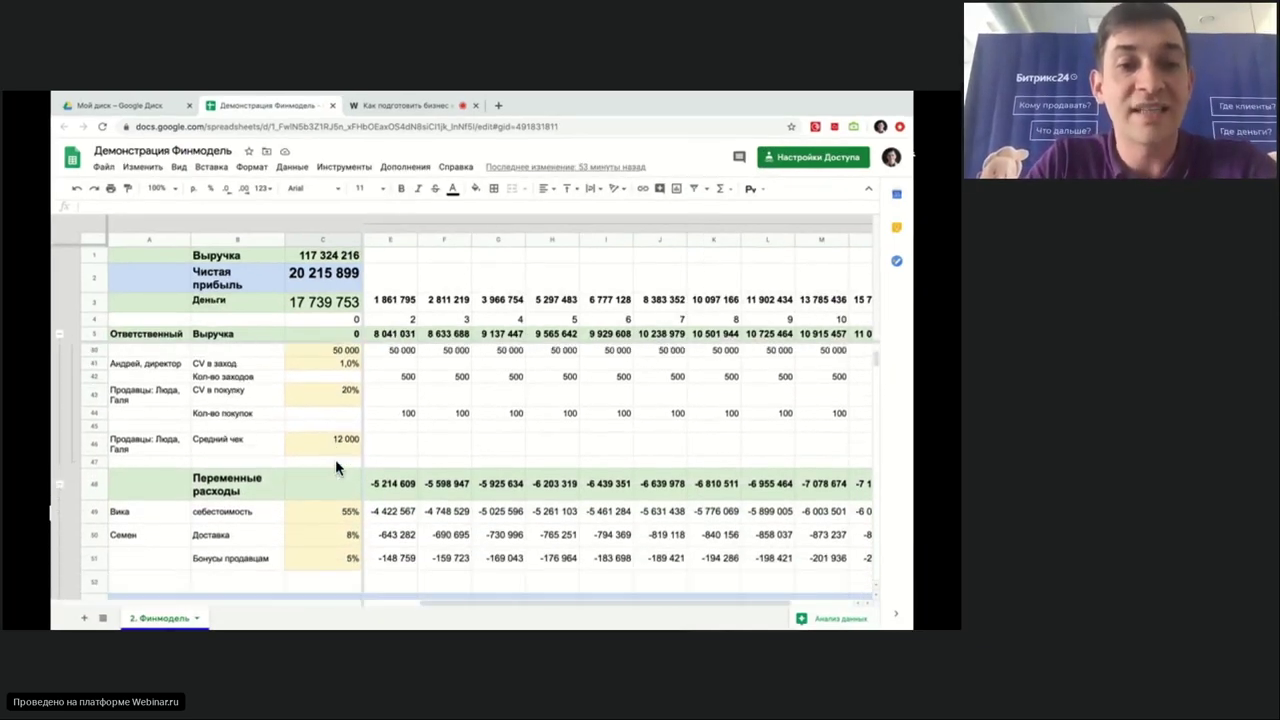
{"action": "scroll", "coordinate": [335, 459], "scroll_direction": "up", "scroll_amount": 3}
{"action": "scroll", "coordinate": [335, 459], "scroll_direction": "down", "scroll_amount": 5}
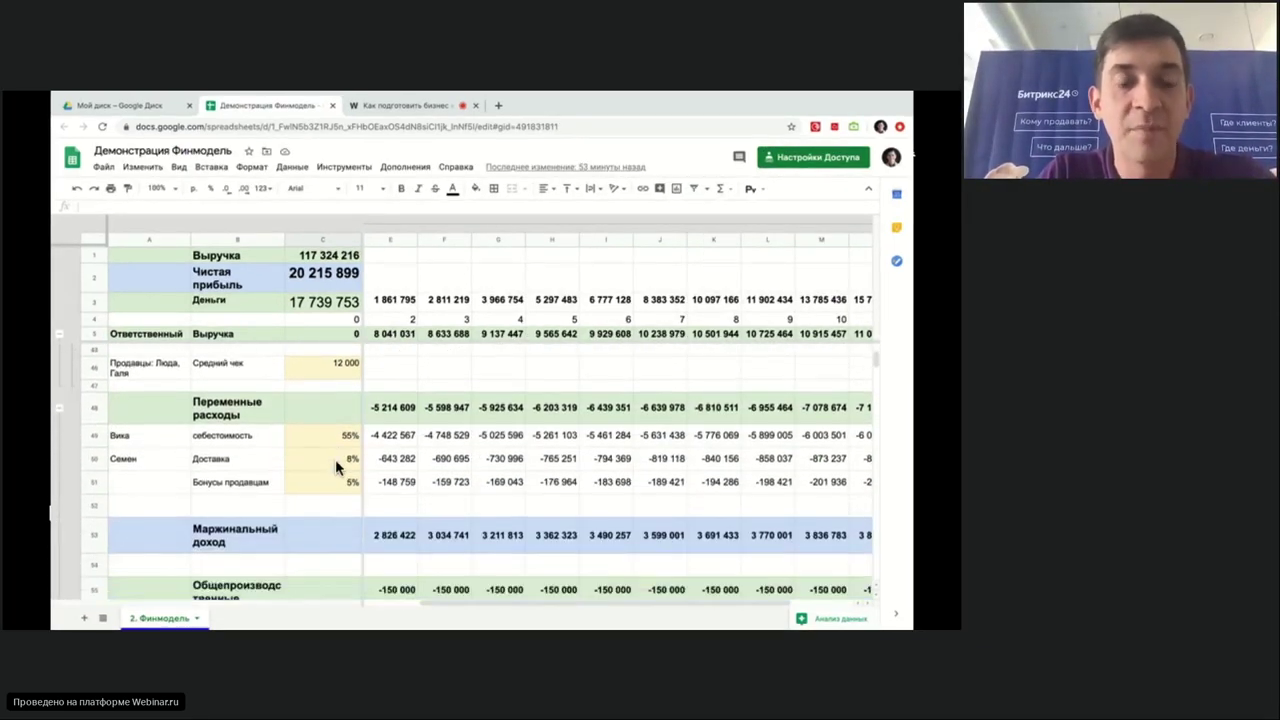
{"action": "scroll", "coordinate": [335, 459], "scroll_direction": "down", "scroll_amount": 1}
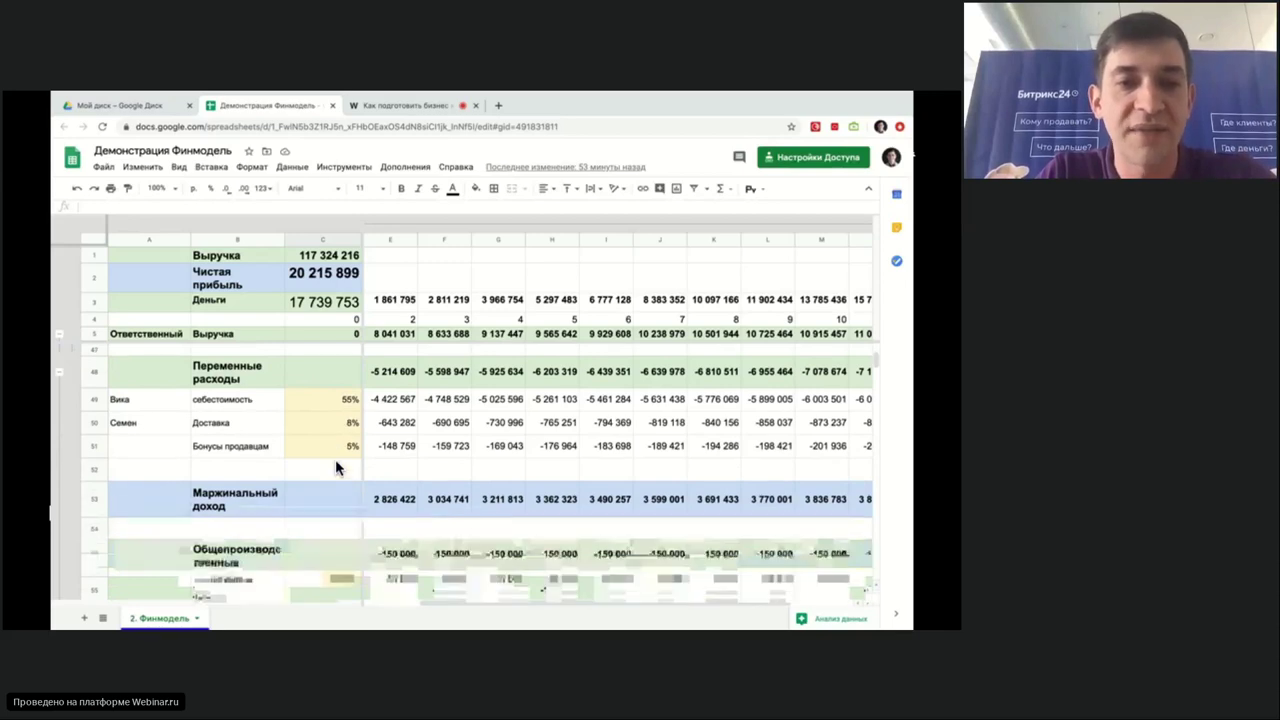
{"action": "left_click", "coordinate": [212, 400]}
{"action": "left_click", "coordinate": [335, 400]}
{"action": "left_click", "coordinate": [306, 421]}
{"action": "left_click", "coordinate": [325, 450]}
- Look through the Общепроизводственные, Административные and Коммерческие расходы down to Налоги, Кредиты and Чистая прибыль
{"action": "scroll", "coordinate": [325, 452], "scroll_direction": "down", "scroll_amount": 3}
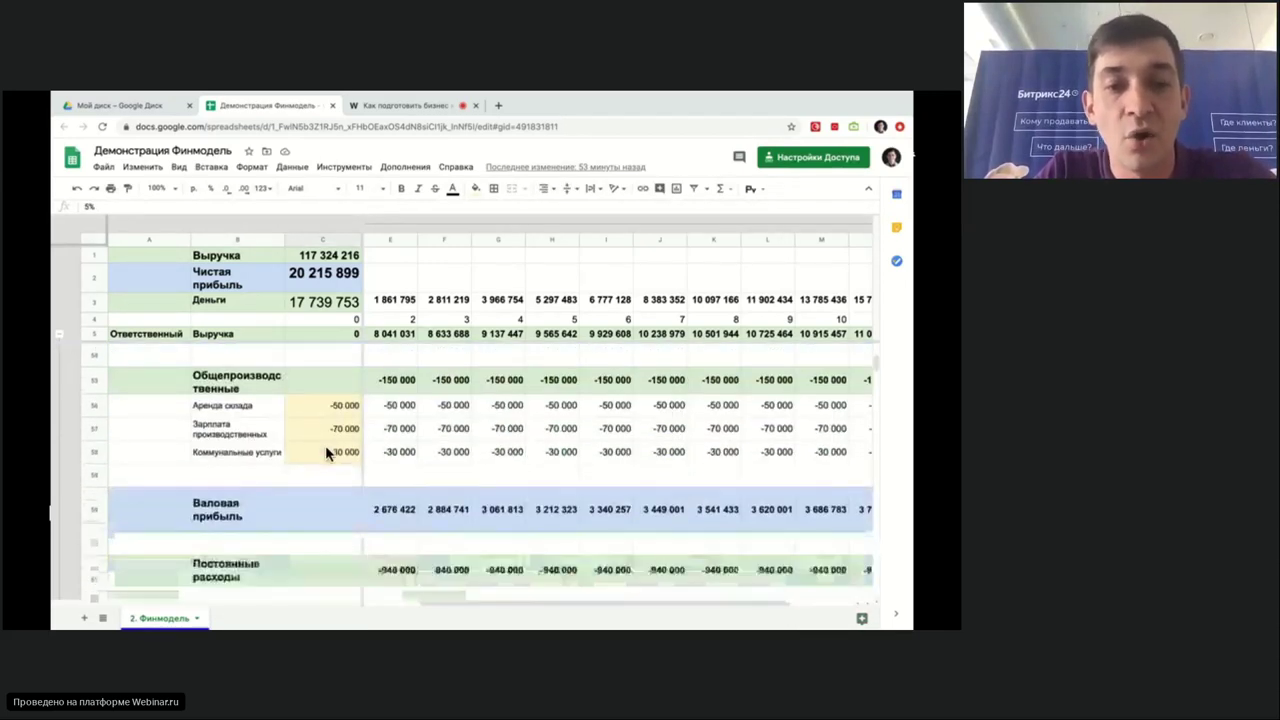
{"action": "scroll", "coordinate": [322, 390], "scroll_direction": "down", "scroll_amount": 5}
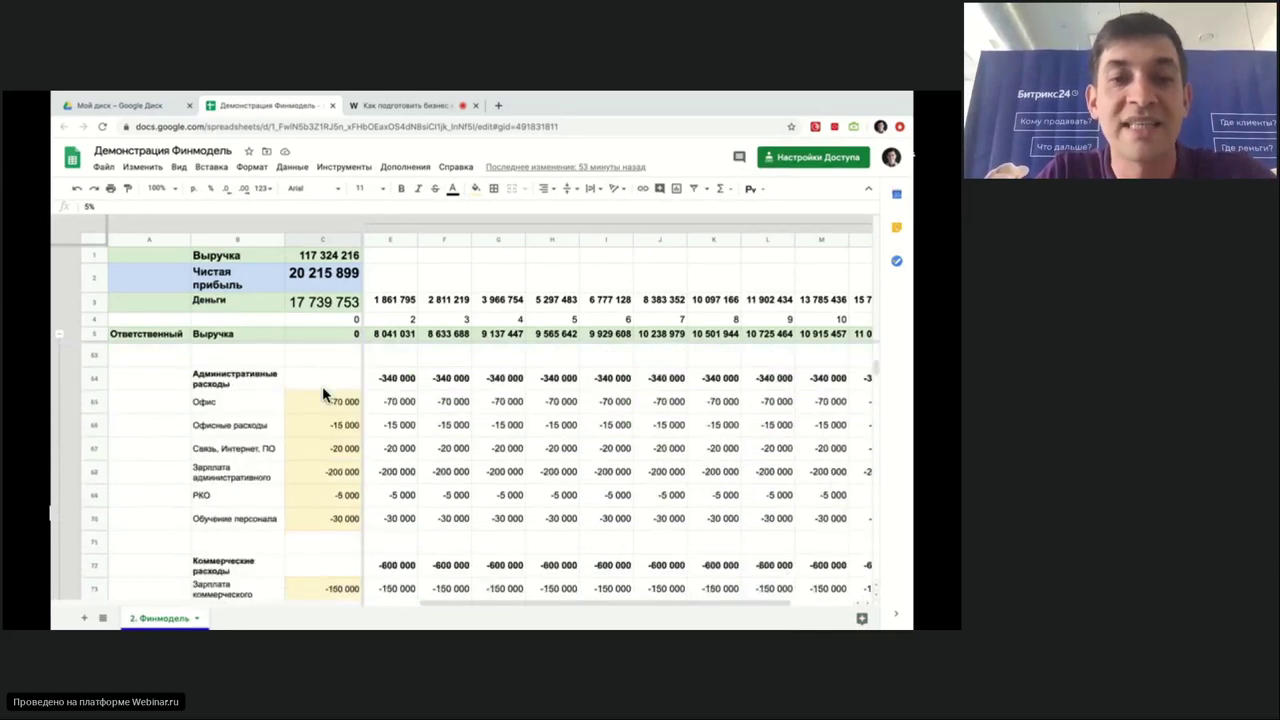
{"action": "scroll", "coordinate": [322, 392], "scroll_direction": "down", "scroll_amount": 6}
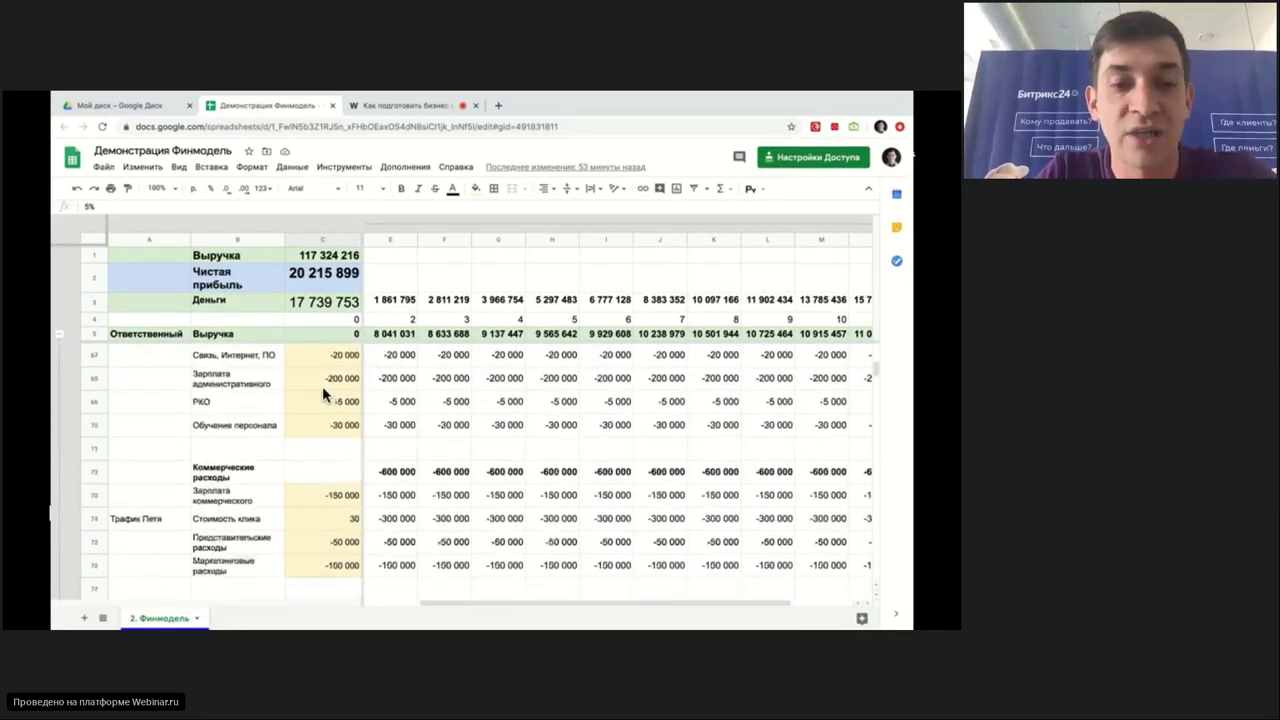
{"action": "scroll", "coordinate": [322, 392], "scroll_direction": "down", "scroll_amount": 5}
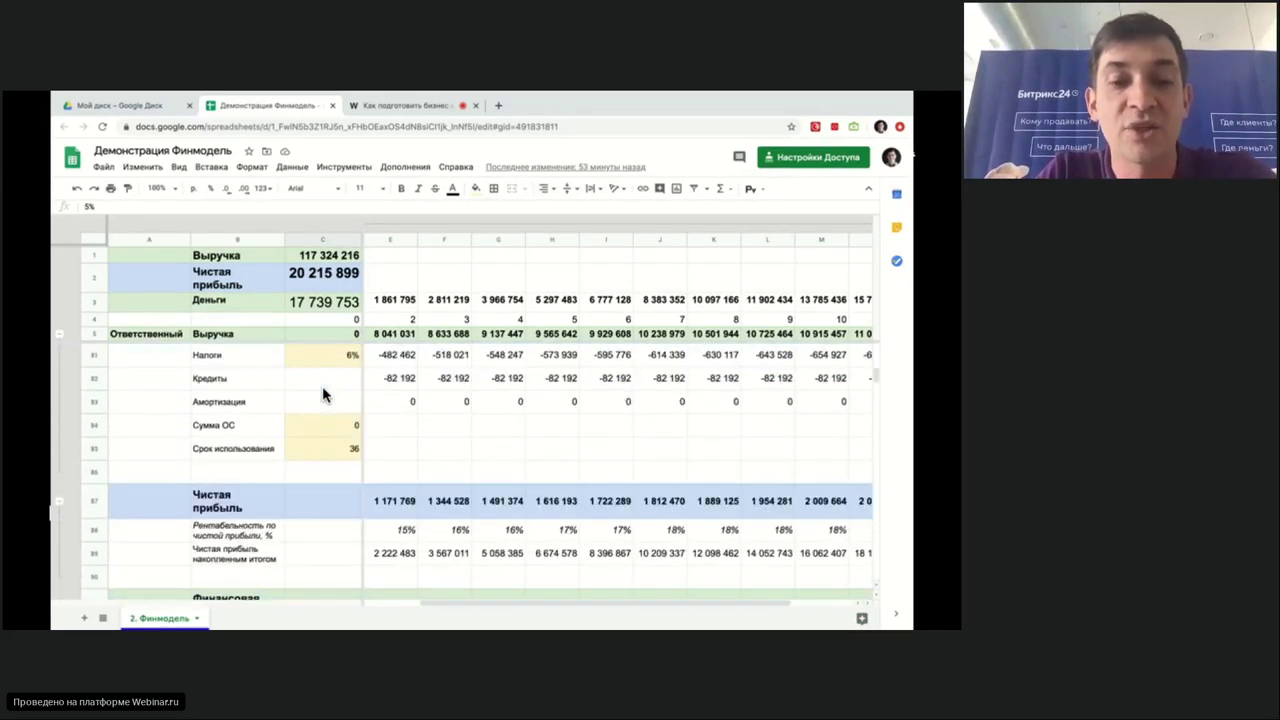
- Follow the monthly Чистая прибыль in row 87 to month 12, then examine the cumulative row 89 and the formula in C2
{"action": "left_click", "coordinate": [320, 502]}
{"action": "key", "text": "Right"}
{"action": "key", "text": "Right"}
{"action": "key", "text": "Right"}
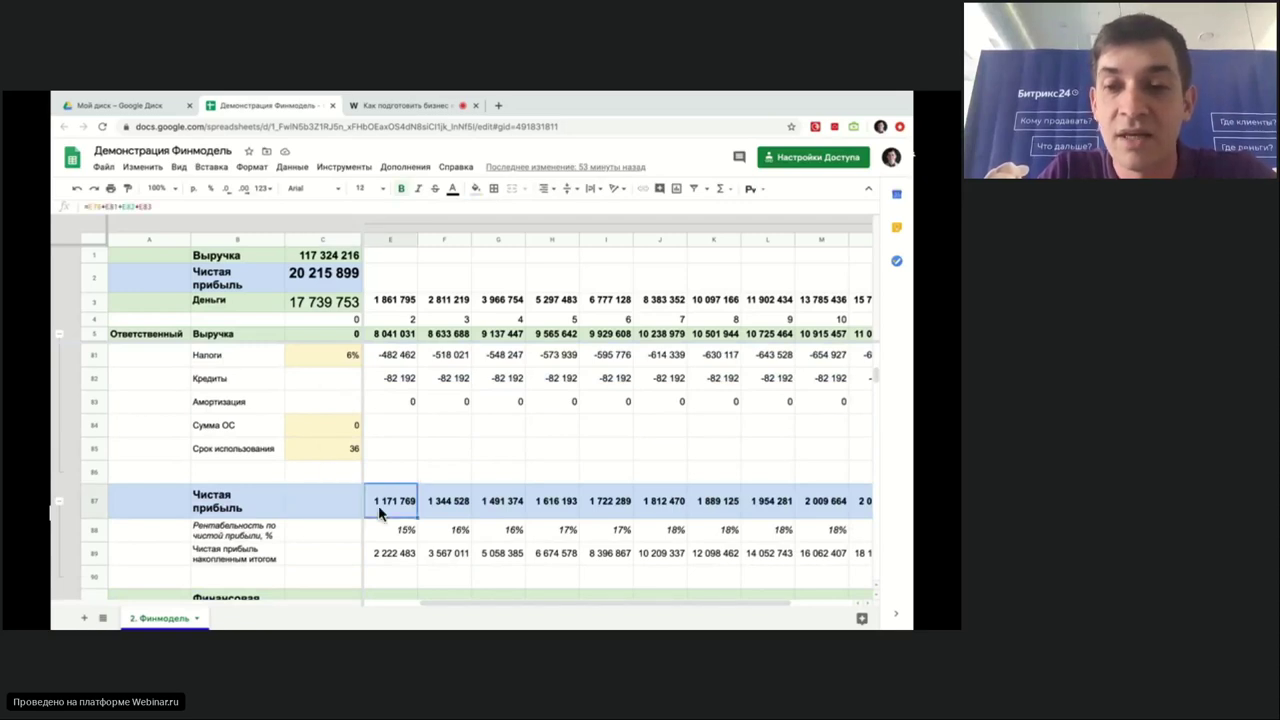
{"action": "key", "text": "ctrl+Right"}
{"action": "left_click", "coordinate": [818, 558]}
{"action": "double_click", "coordinate": [322, 287]}
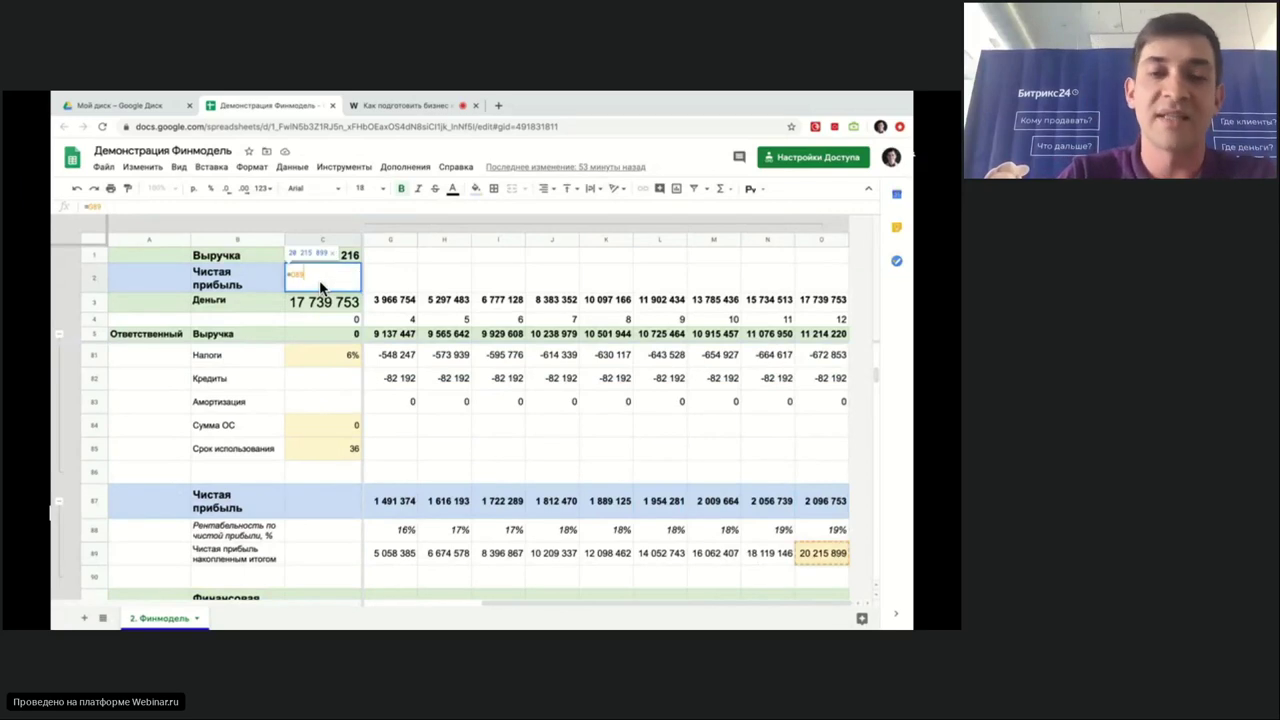
{"action": "key", "text": "Return"}
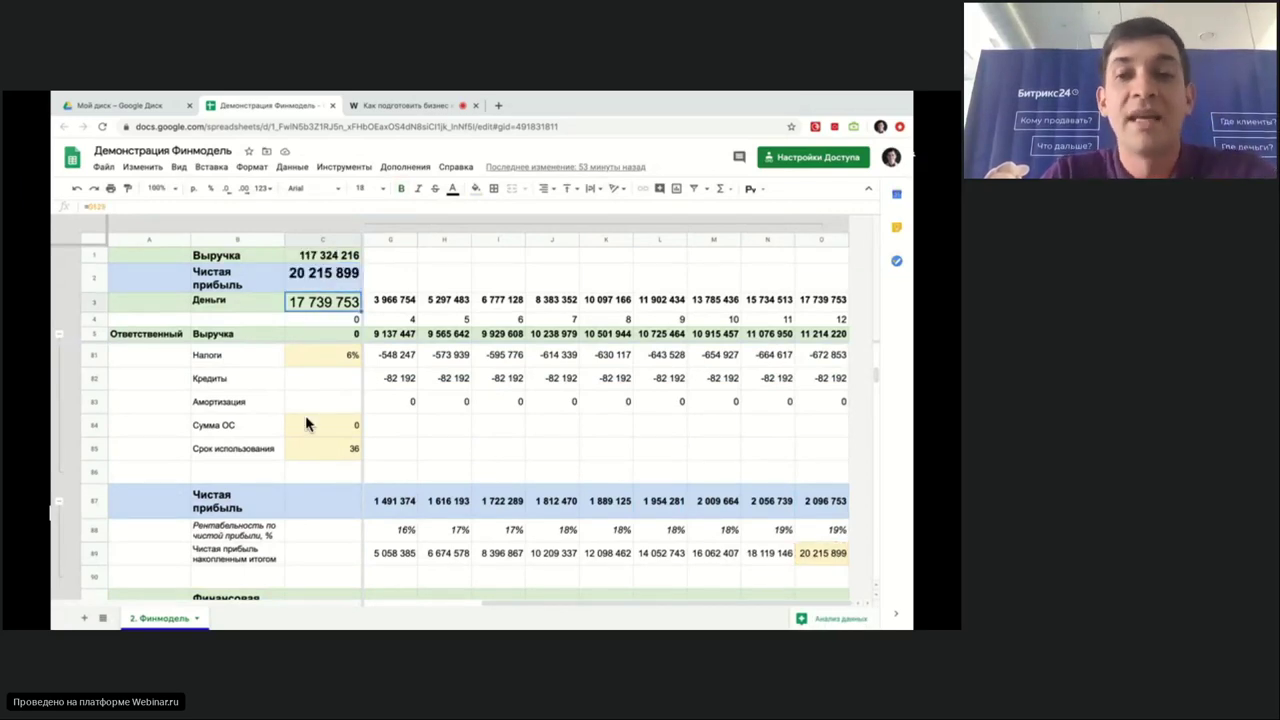
- Review the CV в КП and Конверсия в заявку inputs in the Выручка с сайта block, back at month 1
{"action": "scroll", "coordinate": [305, 424], "scroll_direction": "up", "scroll_amount": 5}
{"action": "scroll", "coordinate": [305, 424], "scroll_direction": "up", "scroll_amount": 10}
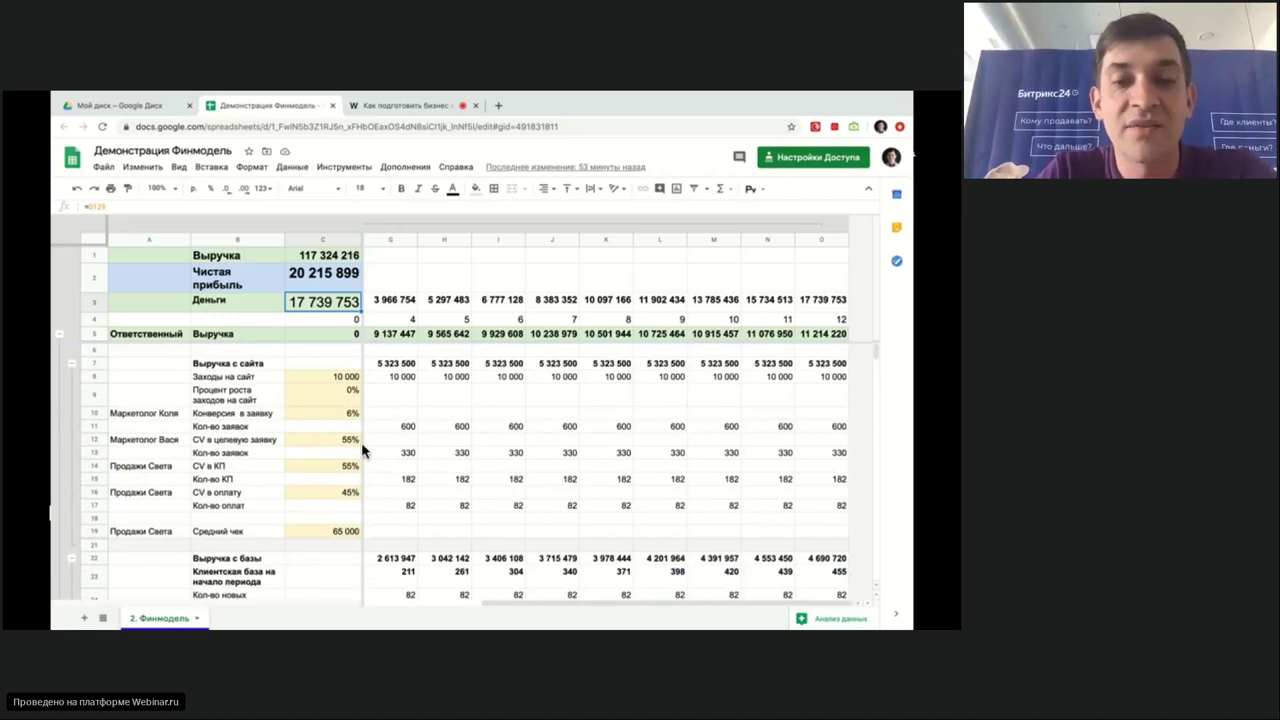
{"action": "left_click", "coordinate": [322, 465]}
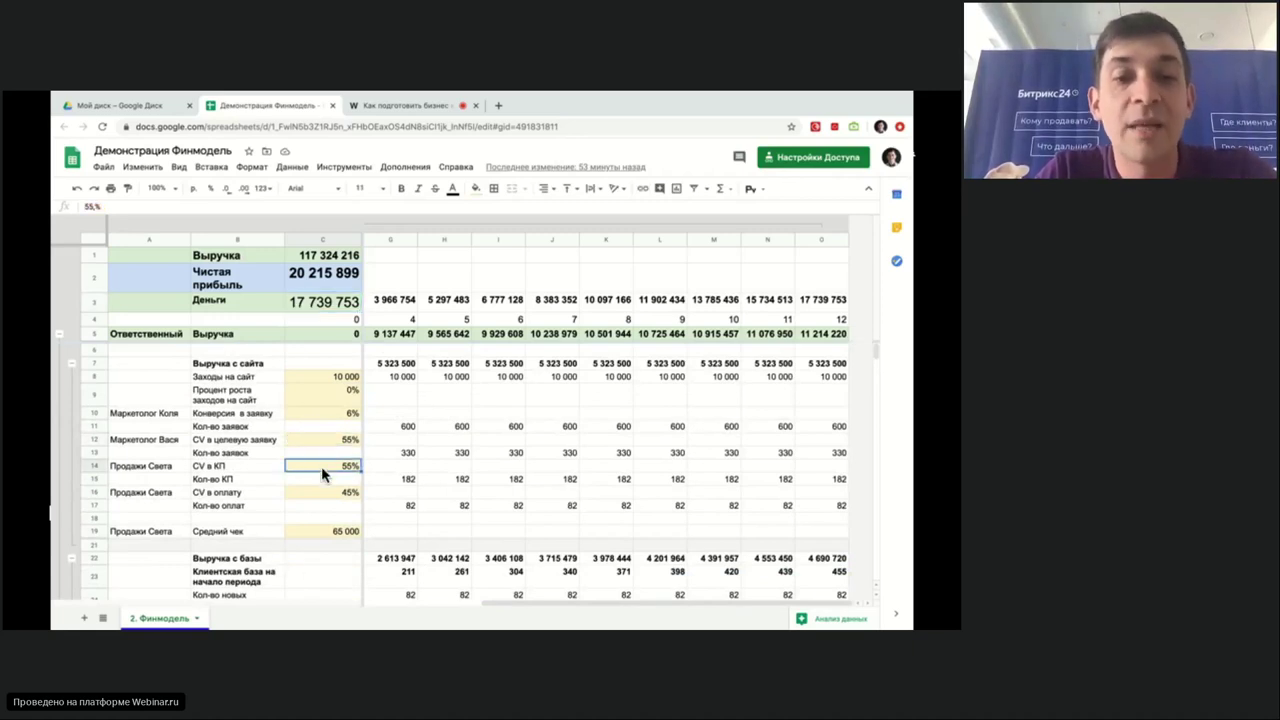
{"action": "left_click", "coordinate": [313, 411]}
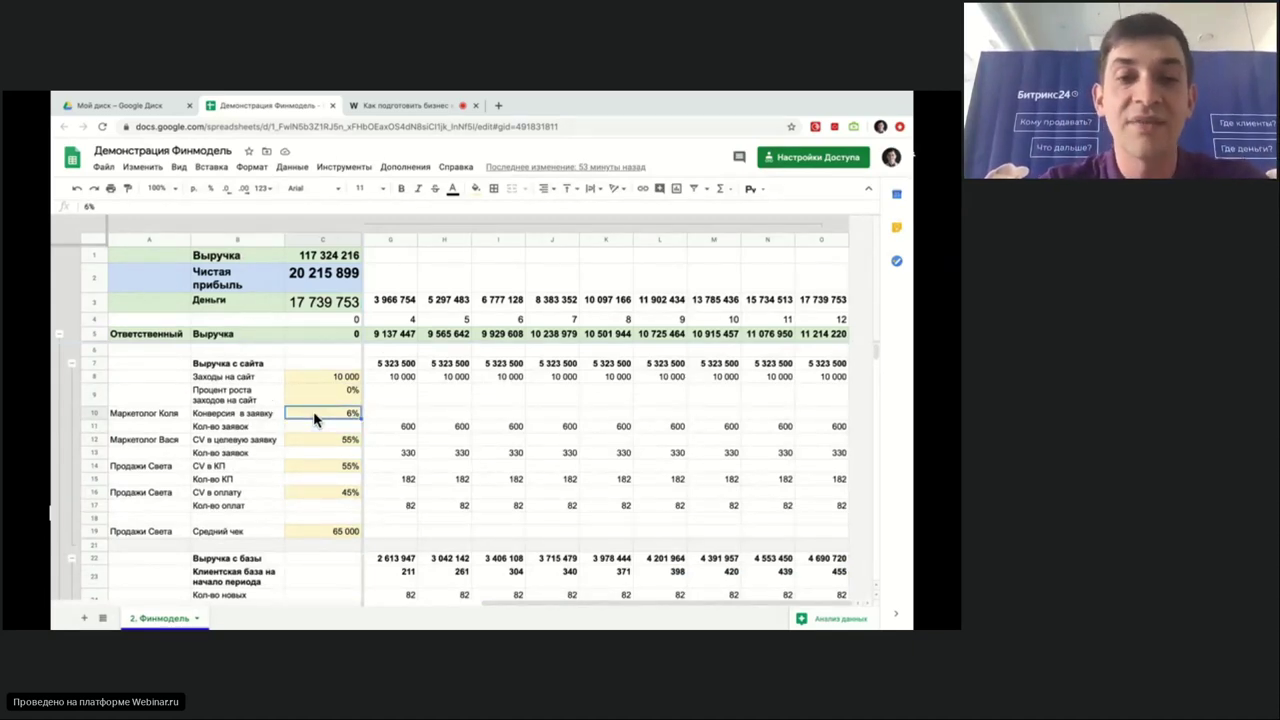
{"action": "scroll", "coordinate": [313, 411], "scroll_direction": "left", "scroll_amount": 3}
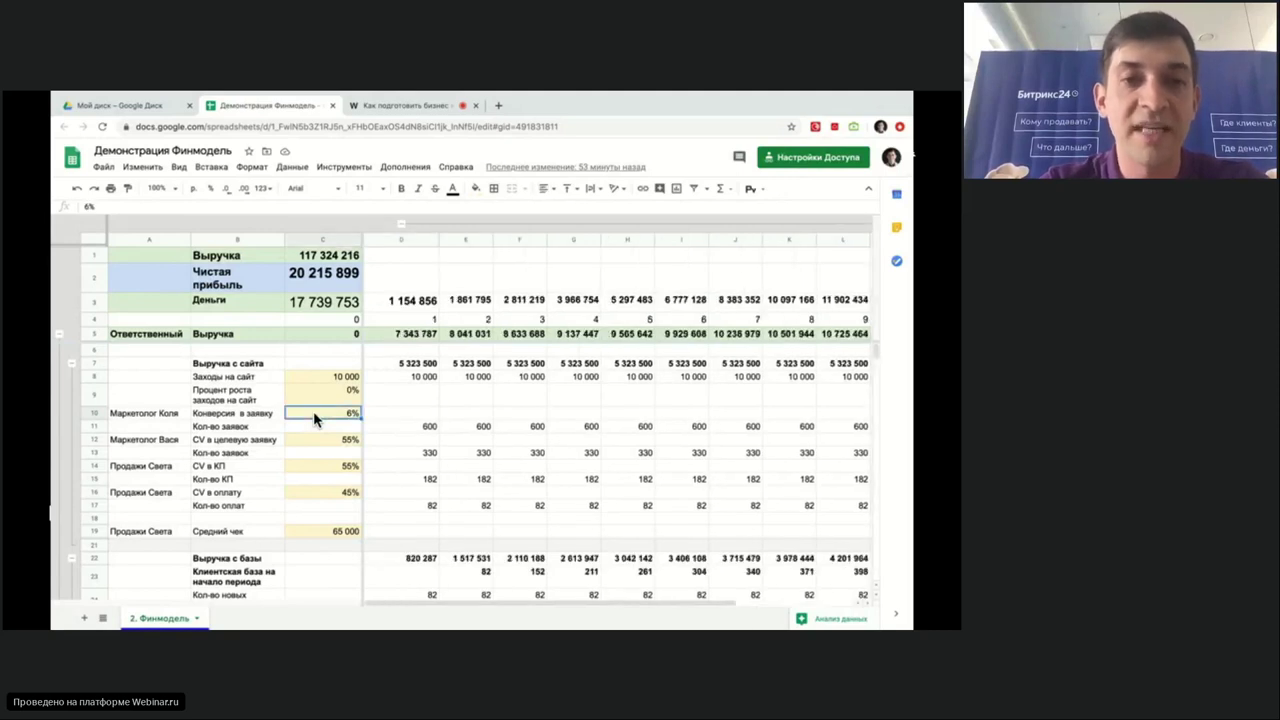
- Check the annual Чистая прибыль in C2 and set the site's Конверсия в заявку in C10 to 4%
{"action": "left_click", "coordinate": [318, 281]}
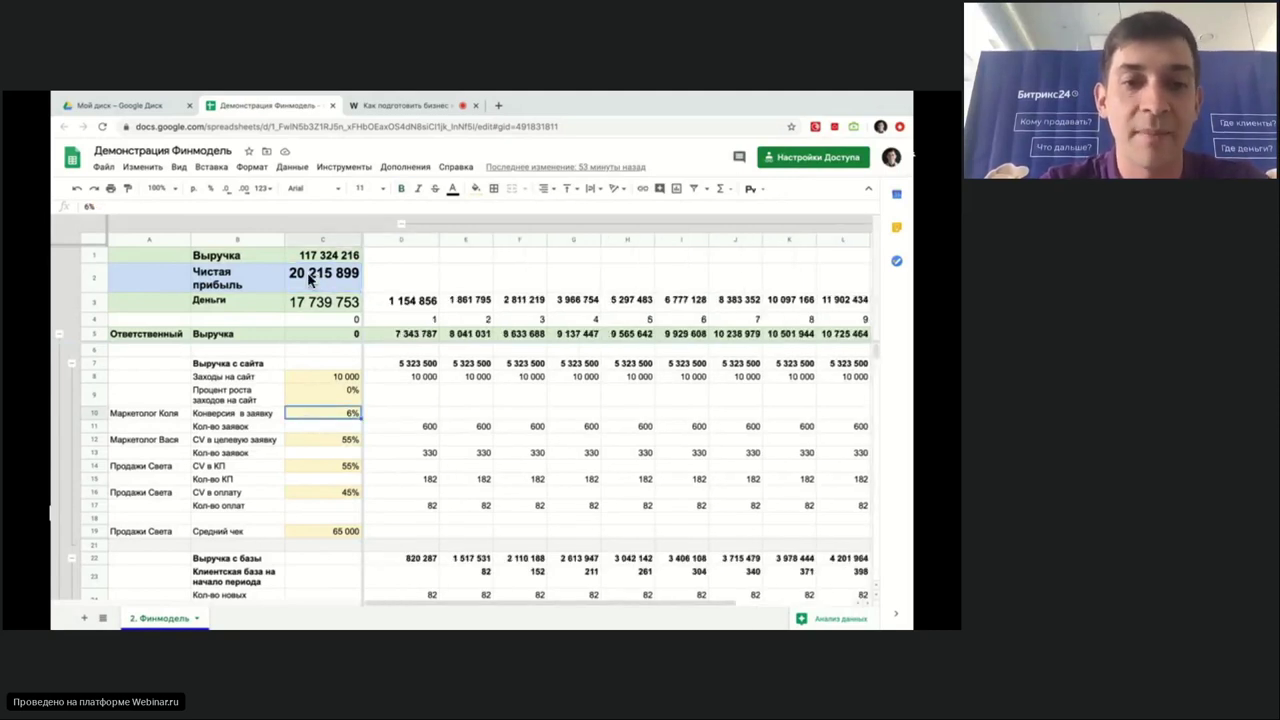
{"action": "left_click", "coordinate": [293, 414]}
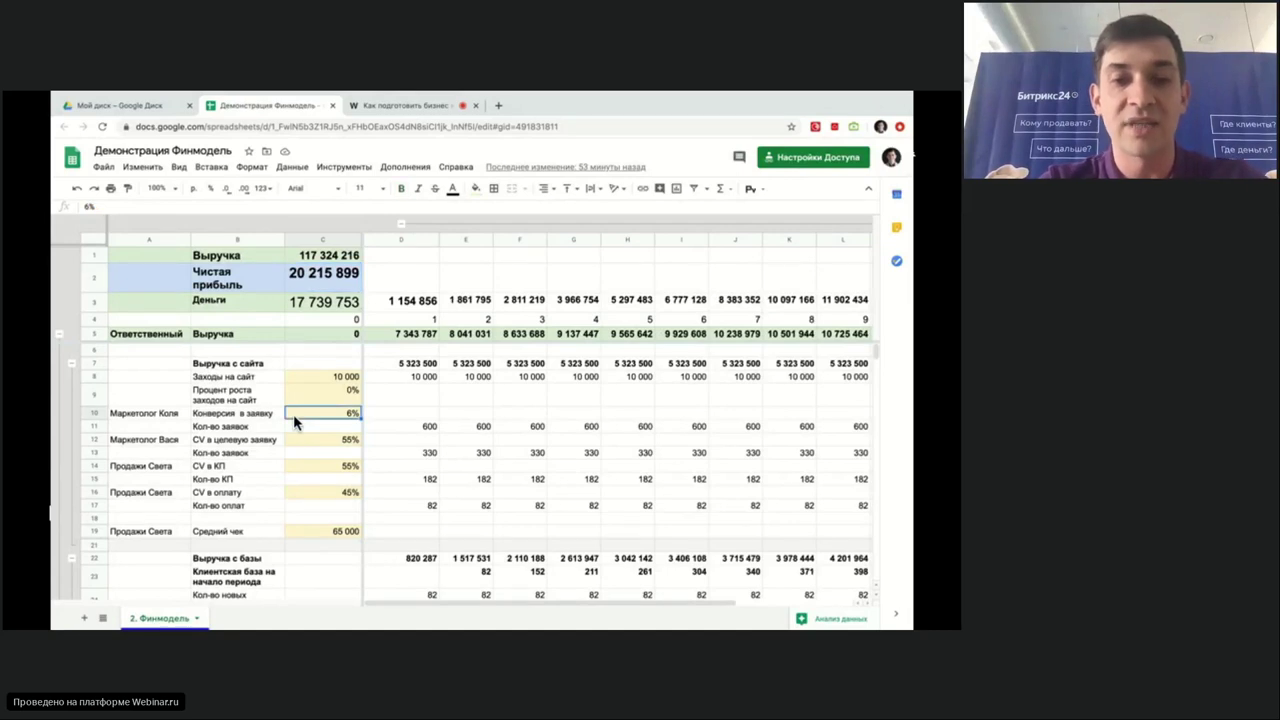
{"action": "type", "text": "4"}
{"action": "key", "text": "Return"}
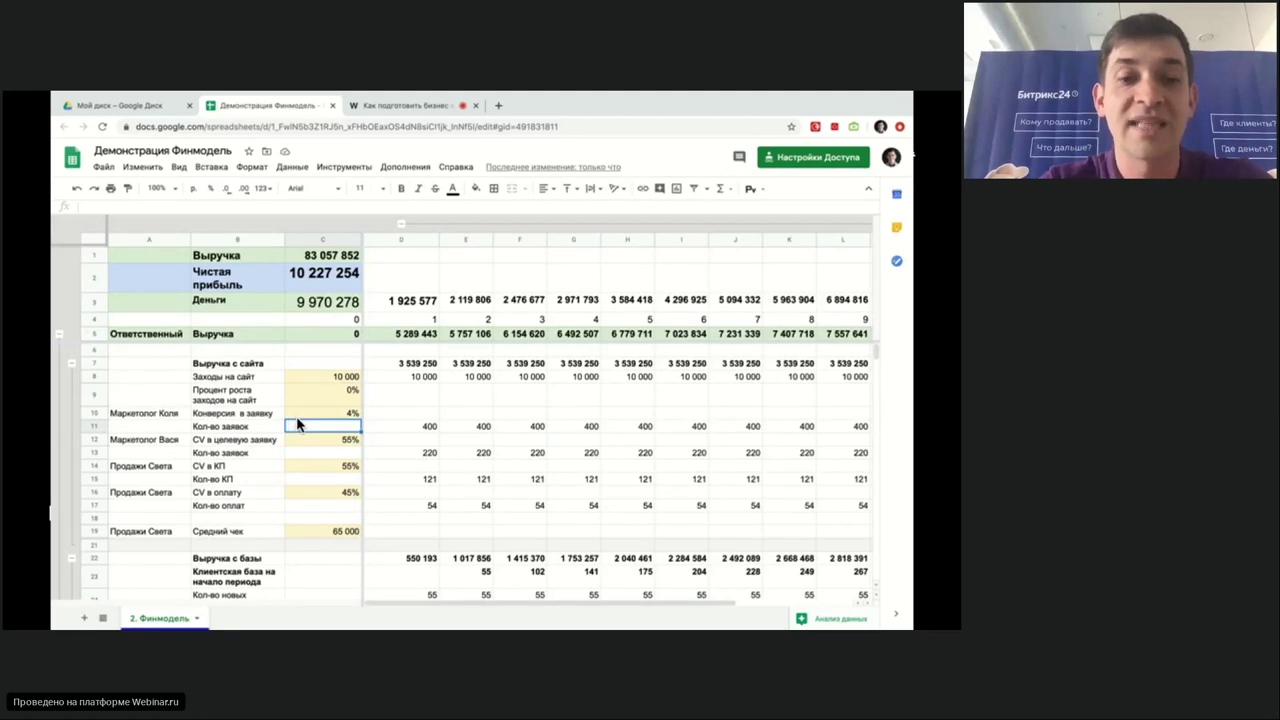
- Set the site's CV в КП in C14 to 45% and CV в оплату in C16 to 35%
{"action": "left_click", "coordinate": [311, 465]}
{"action": "left_click", "coordinate": [311, 493]}
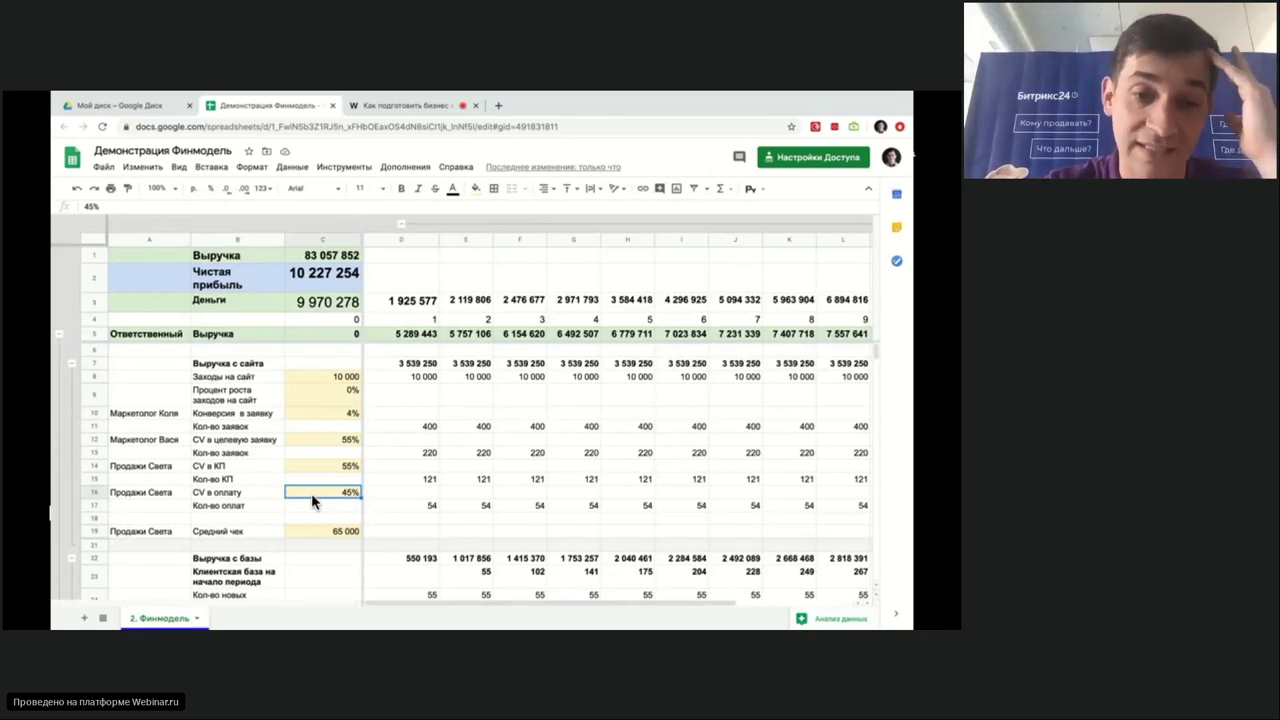
{"action": "left_click", "coordinate": [315, 466]}
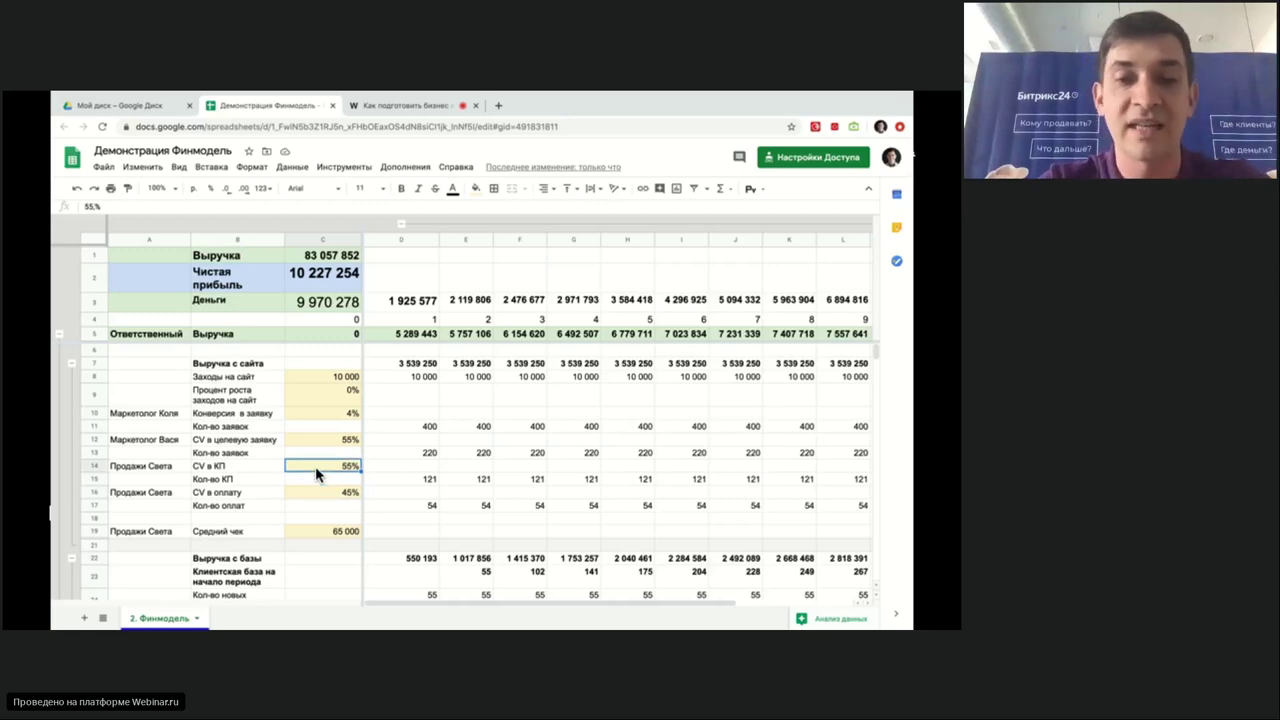
{"action": "type", "text": "45"}
{"action": "key", "text": "Return"}
{"action": "left_click", "coordinate": [317, 490]}
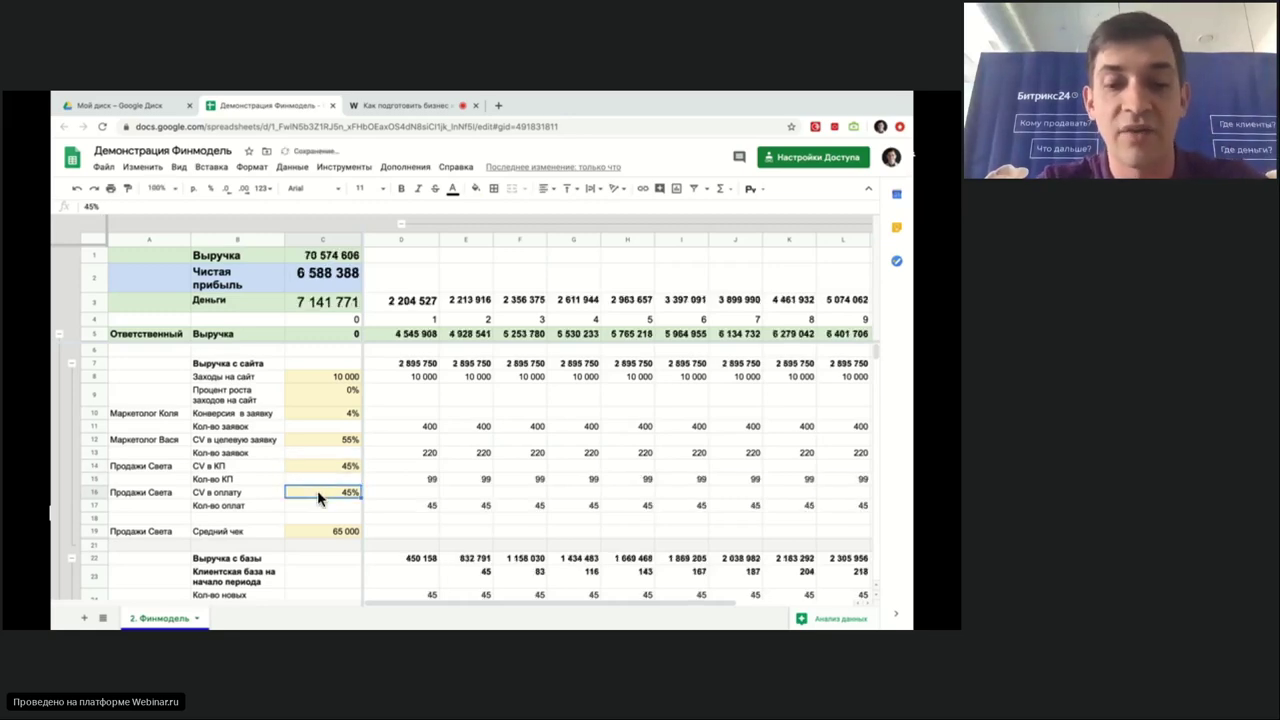
{"action": "type", "text": "35"}
{"action": "key", "text": "Return"}
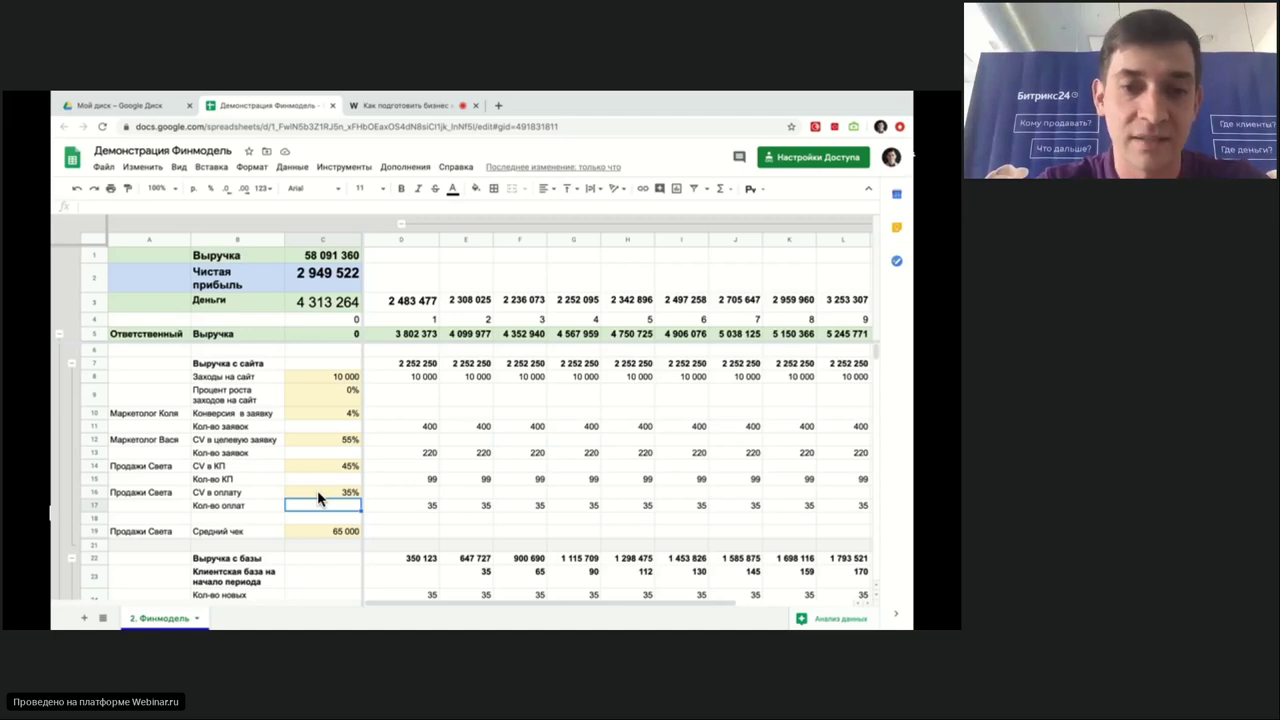
- Set the site's CV в оплату in C16 to 45% and CV в КП in C14 to 55%
{"action": "left_click", "coordinate": [317, 490]}
{"action": "type", "text": "45"}
{"action": "key", "text": "Up"}
{"action": "key", "text": "Up"}
{"action": "type", "text": "55"}
- Set себестоимость in C49 of the Переменные расходы block to 65%
{"action": "scroll", "coordinate": [317, 490], "scroll_direction": "down", "scroll_amount": 12}
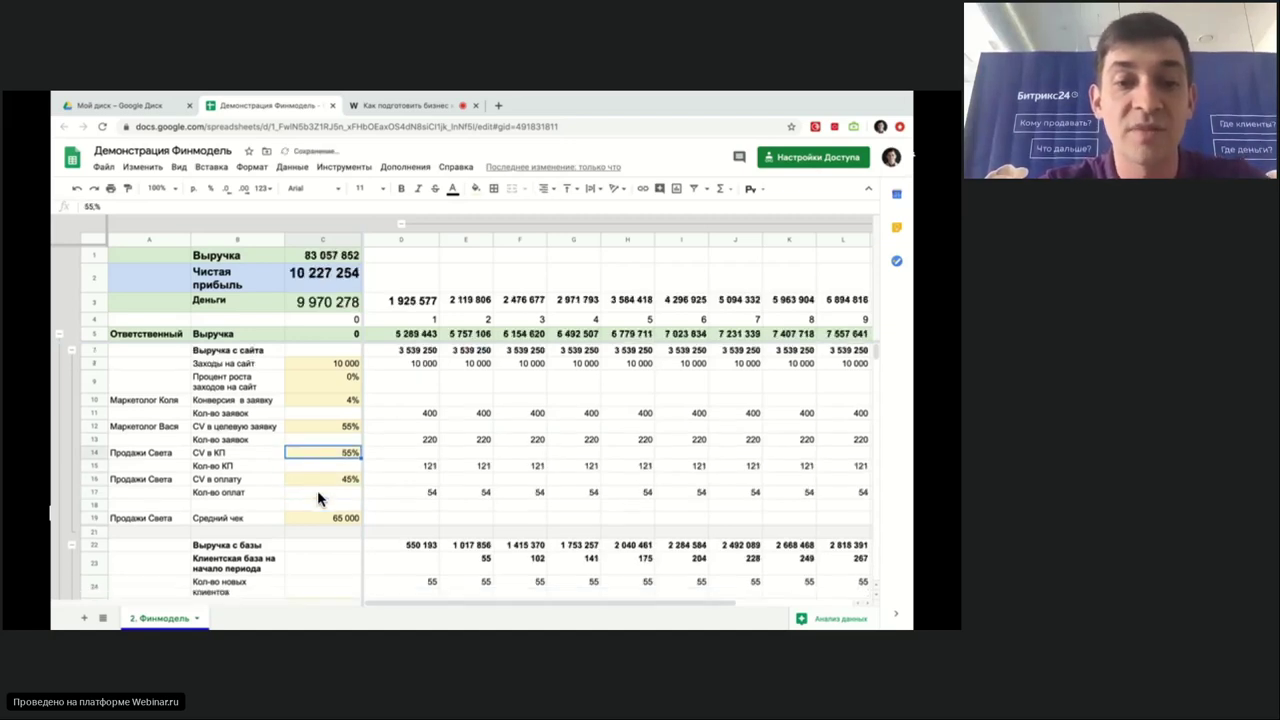
{"action": "scroll", "coordinate": [317, 490], "scroll_direction": "down", "scroll_amount": 1}
{"action": "left_click", "coordinate": [319, 445]}
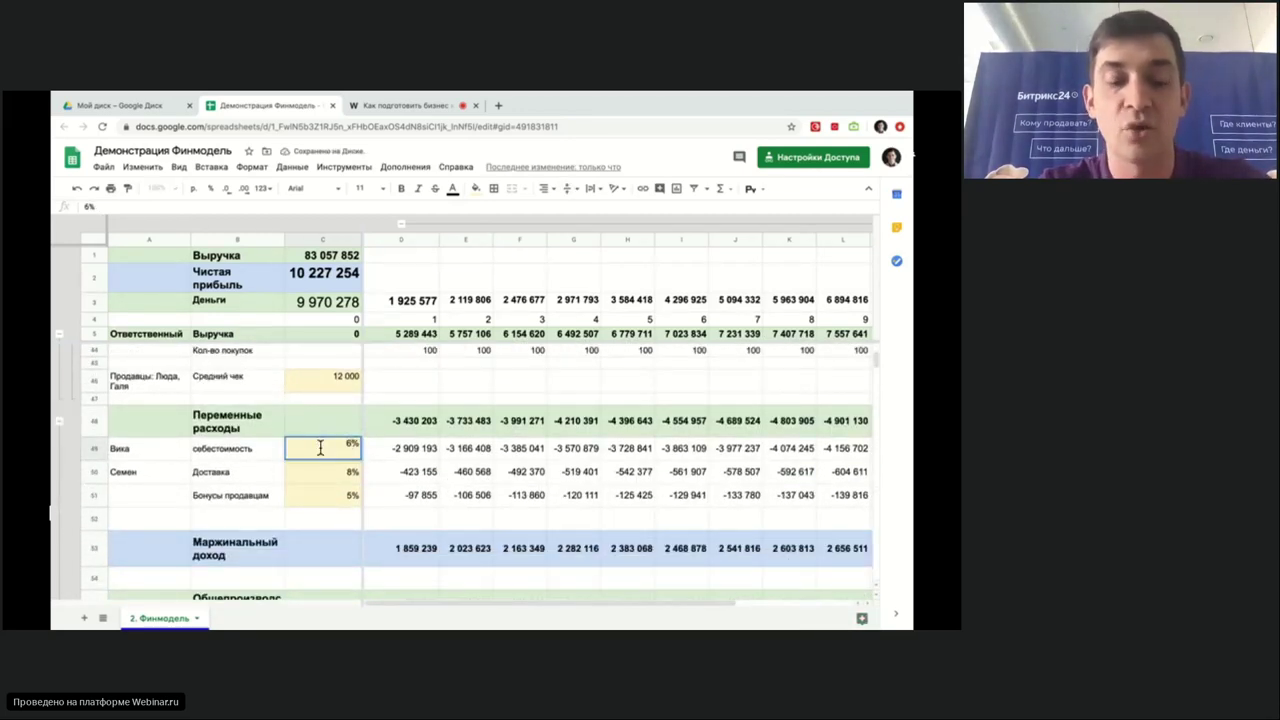
{"action": "type", "text": "65"}
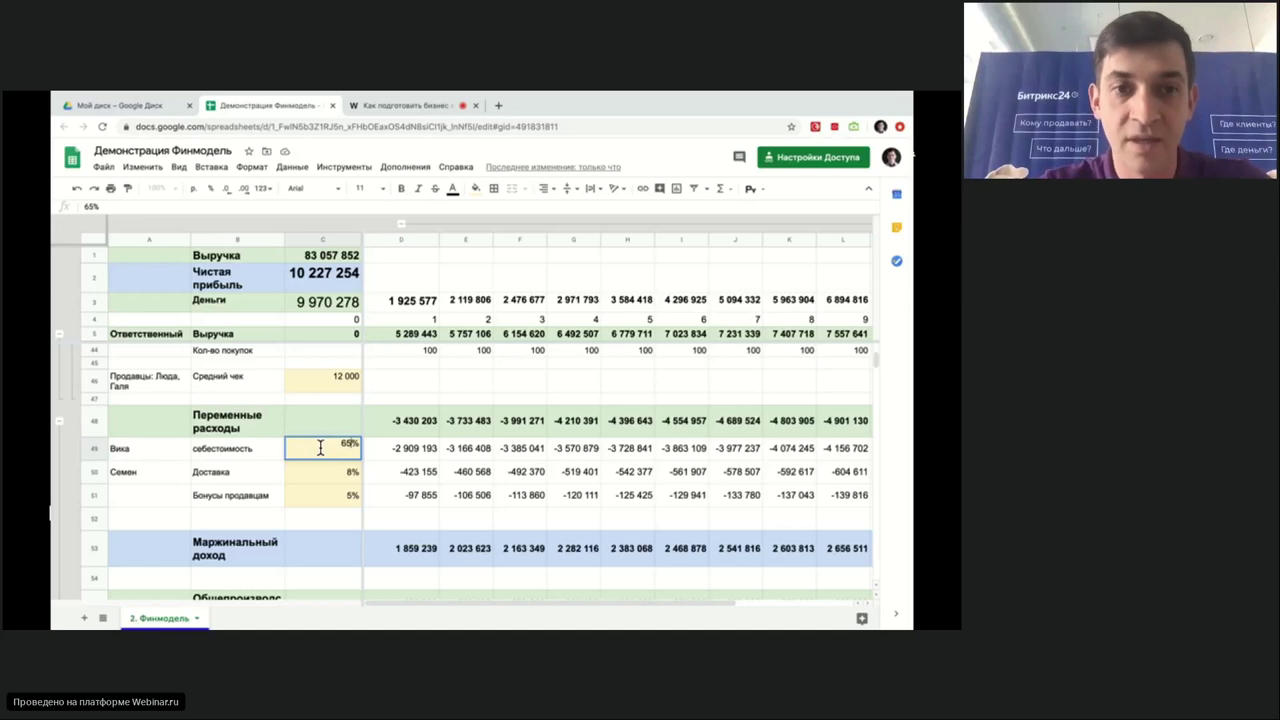
{"action": "key", "text": "Tab"}
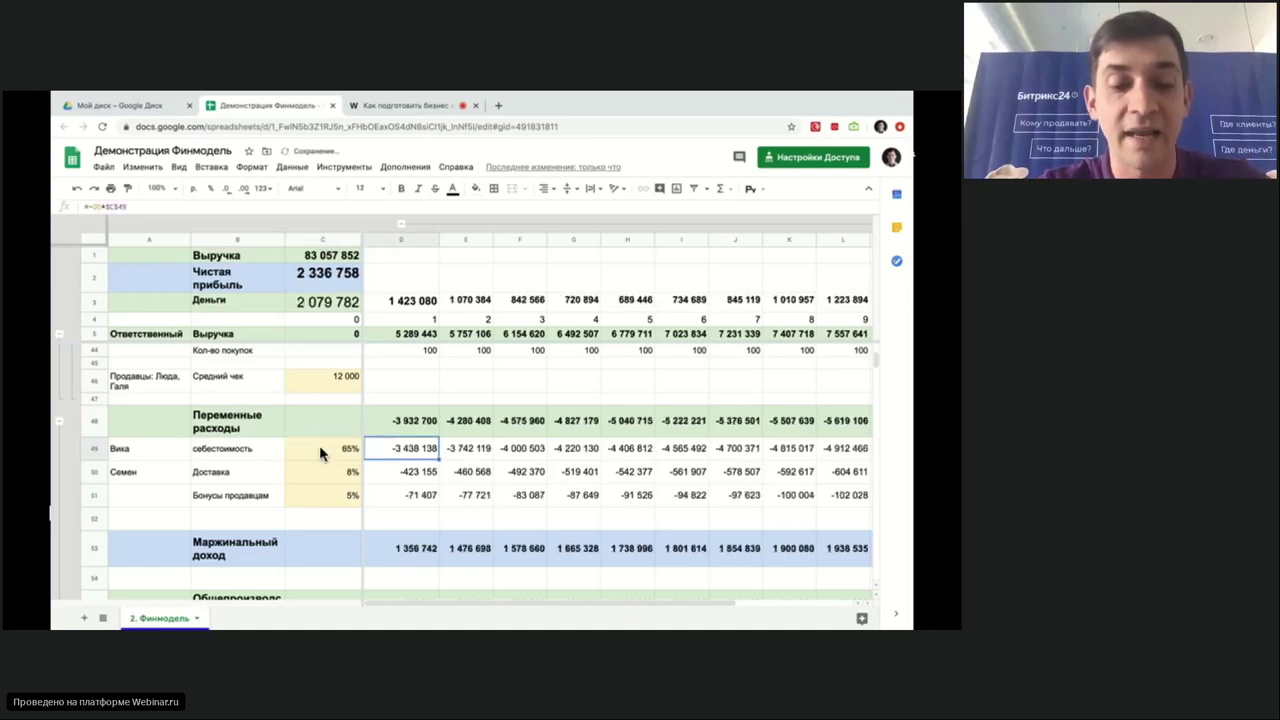
- Undo the себестоимость change and the preceding edits to the site conversion rates
{"action": "key", "text": "ctrl+z"}
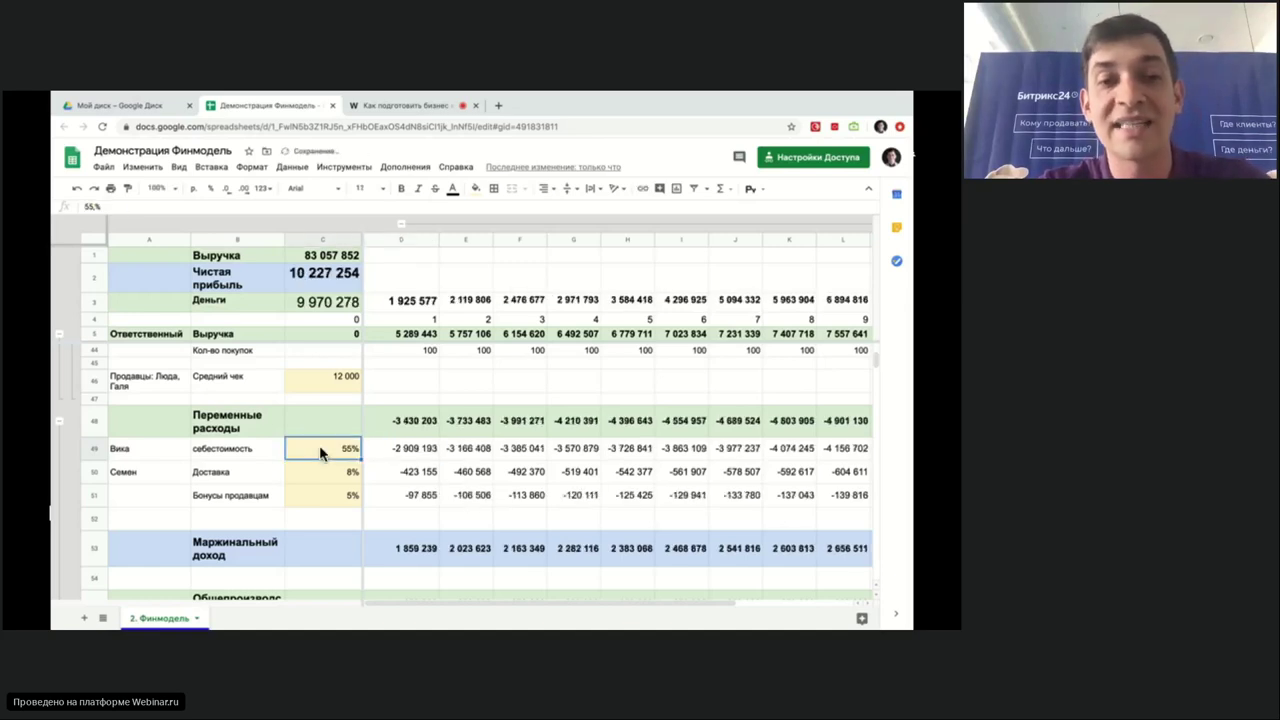
{"action": "key", "text": "ctrl+z"}
{"action": "key", "text": "ctrl+z"}
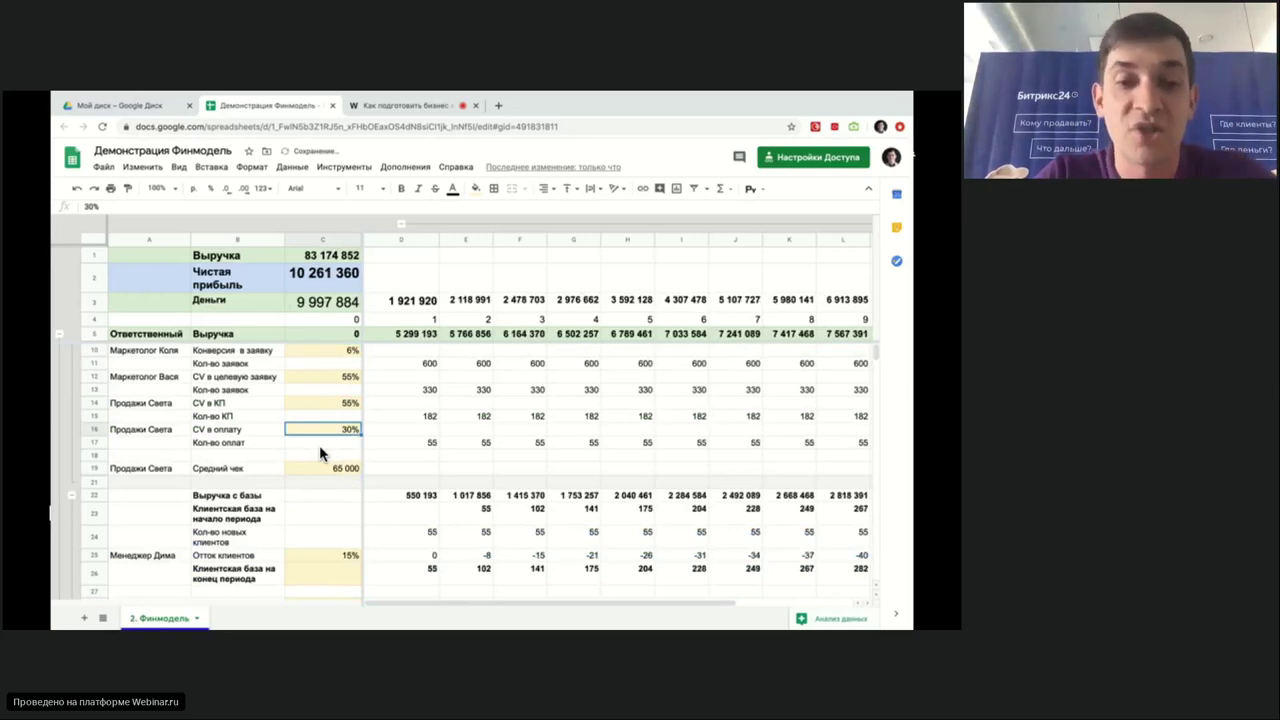
- Review the financial model from the site conversion rows through Переменные расходы and Валовая прибыль to Постоянные расходы
{"action": "left_click", "coordinate": [322, 413]}
{"action": "key", "text": "ctrl+z"}
{"action": "key", "text": "ctrl+z"}
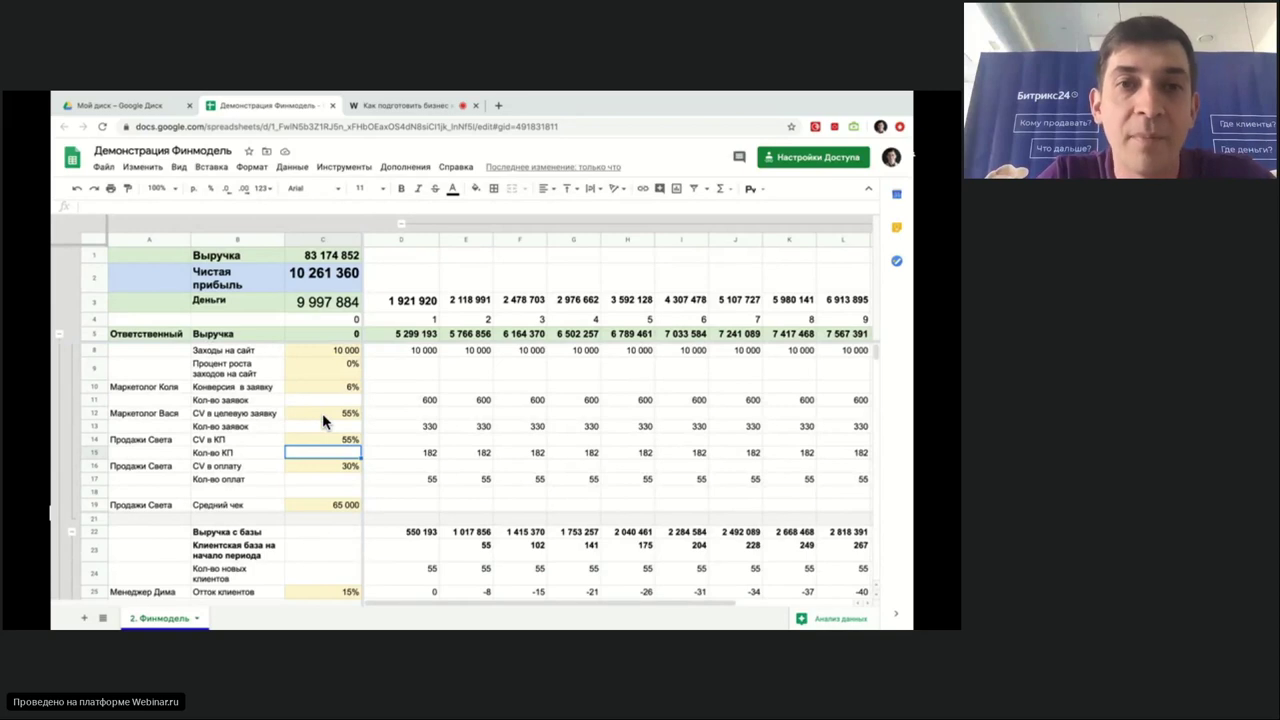
{"action": "scroll", "coordinate": [322, 413], "scroll_direction": "down", "scroll_amount": 6}
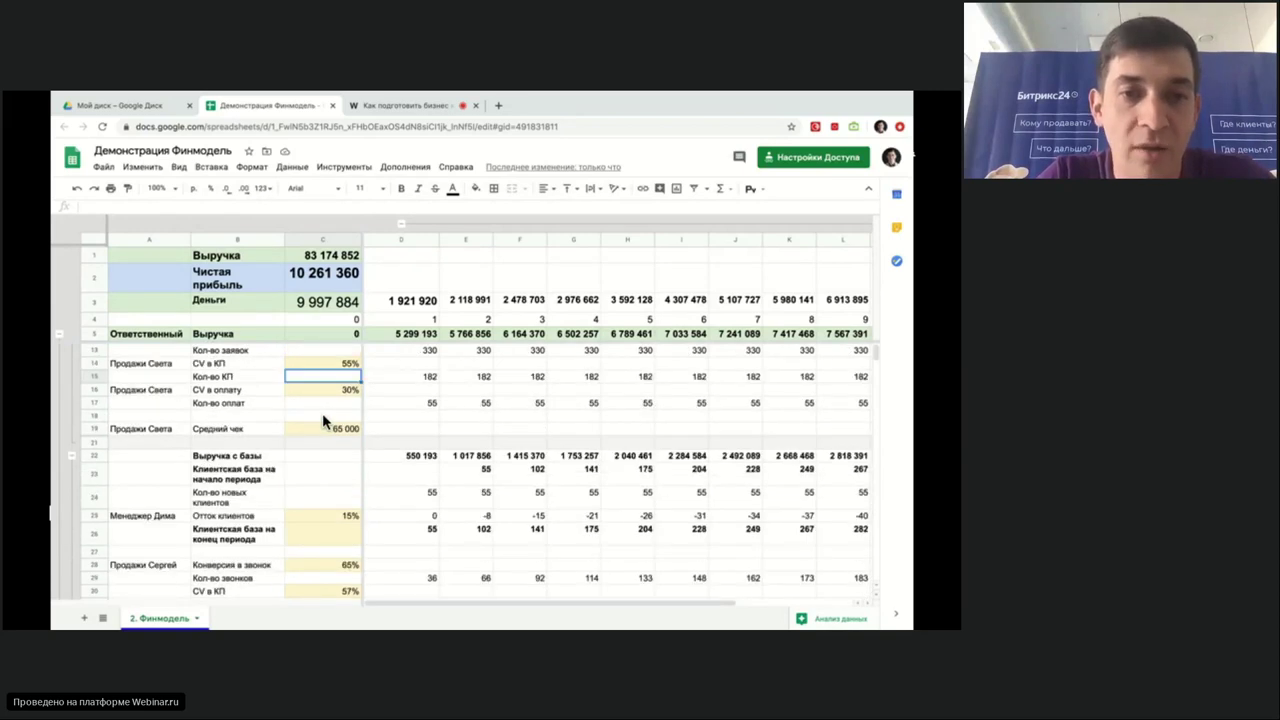
{"action": "scroll", "coordinate": [322, 413], "scroll_direction": "down", "scroll_amount": 3}
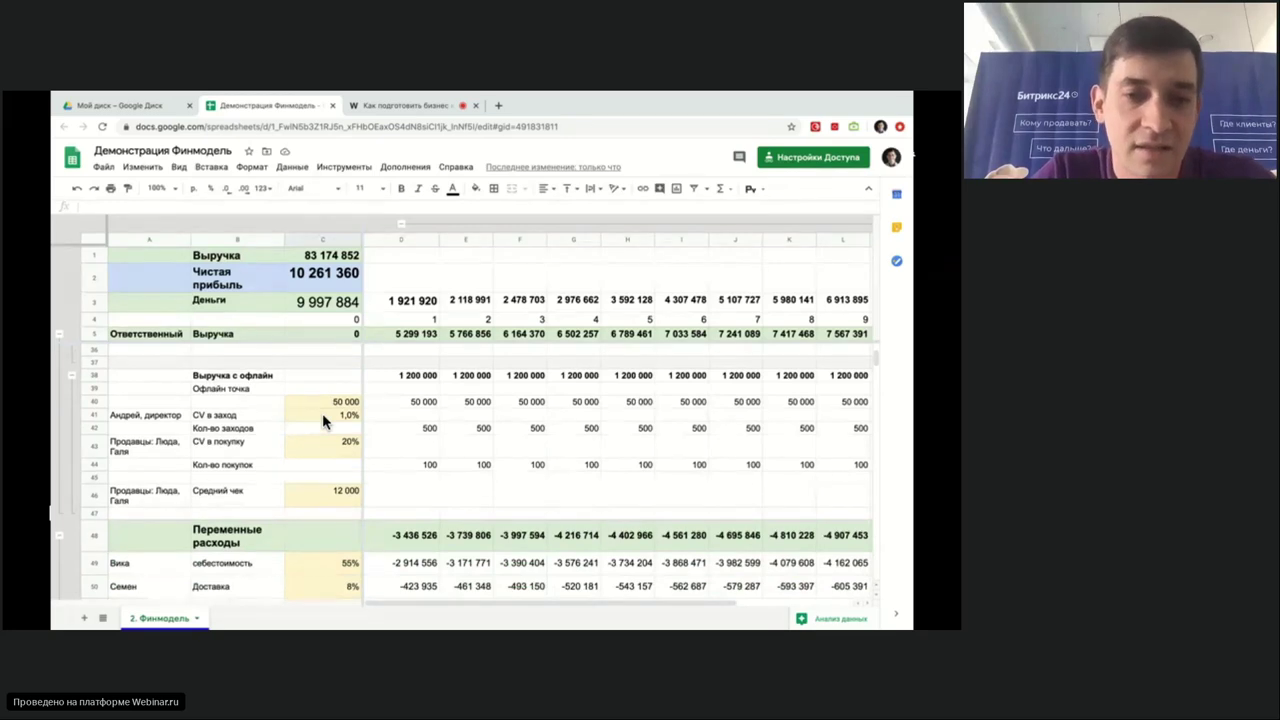
{"action": "scroll", "coordinate": [322, 413], "scroll_direction": "down", "scroll_amount": 2}
{"action": "scroll", "coordinate": [322, 413], "scroll_direction": "down", "scroll_amount": 6}
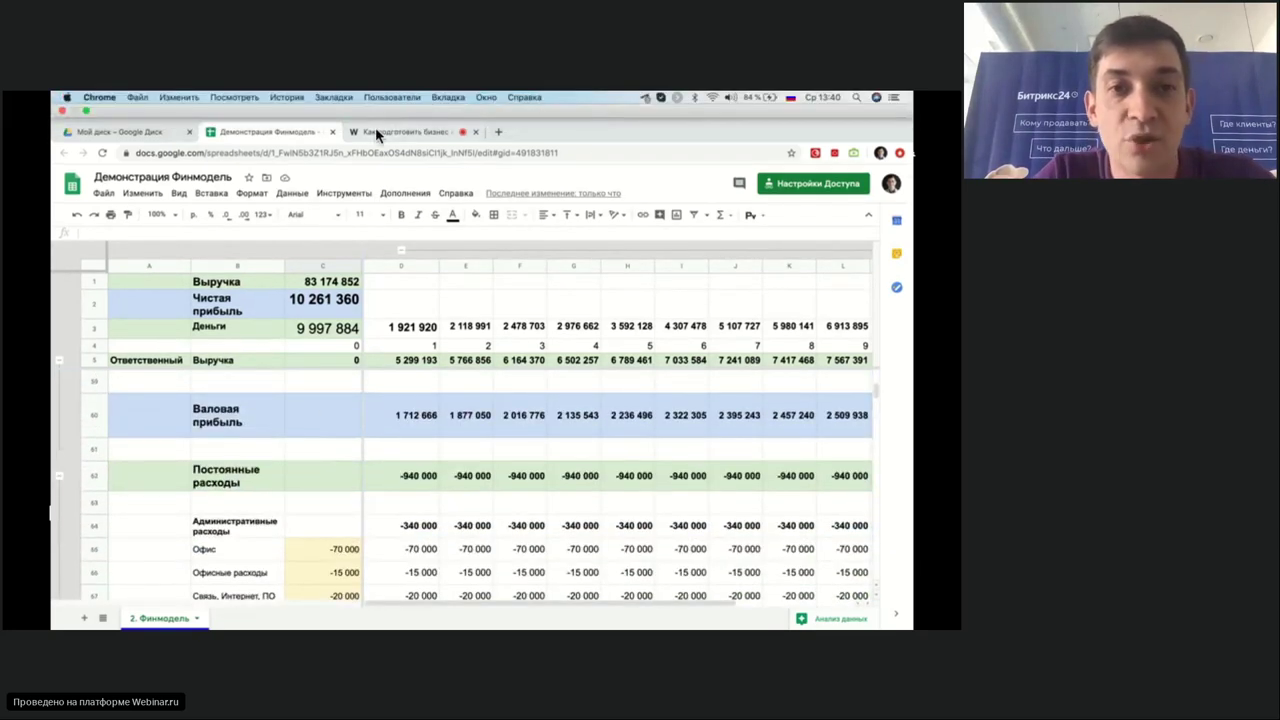
- Switch to the webinar page and stop the screen share
{"action": "left_click", "coordinate": [375, 131]}
{"action": "left_click", "coordinate": [374, 441]}
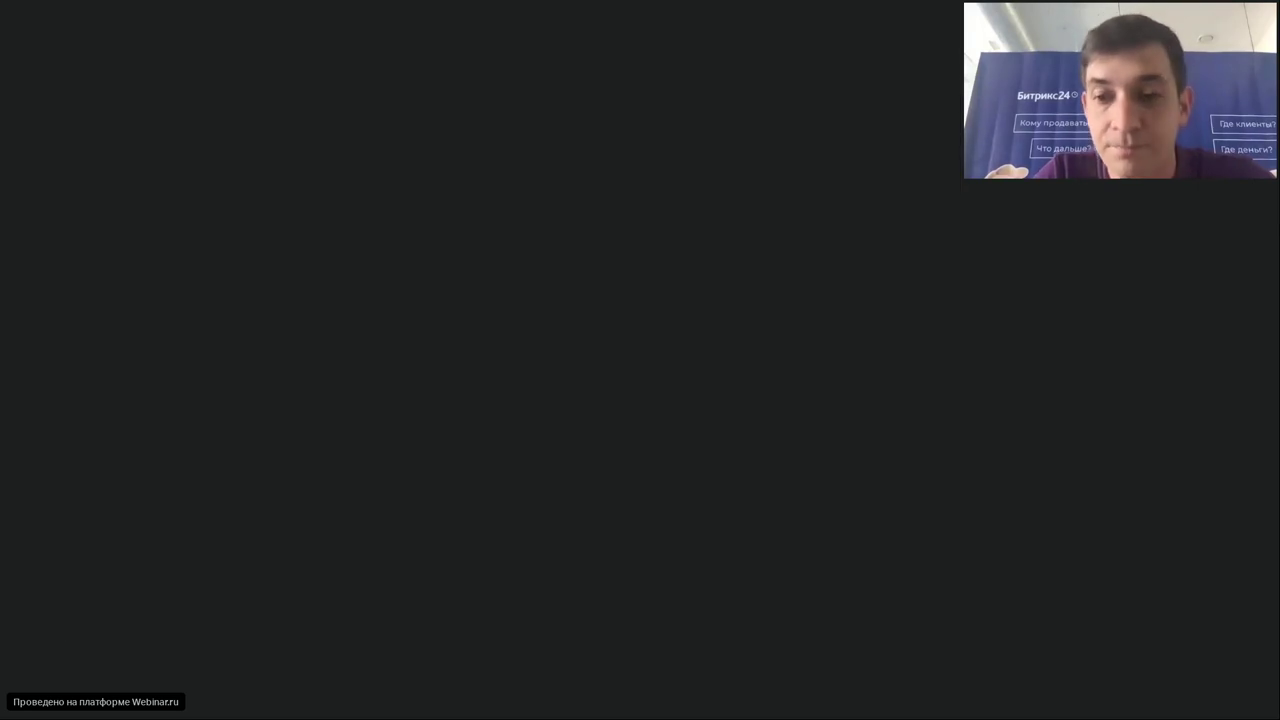
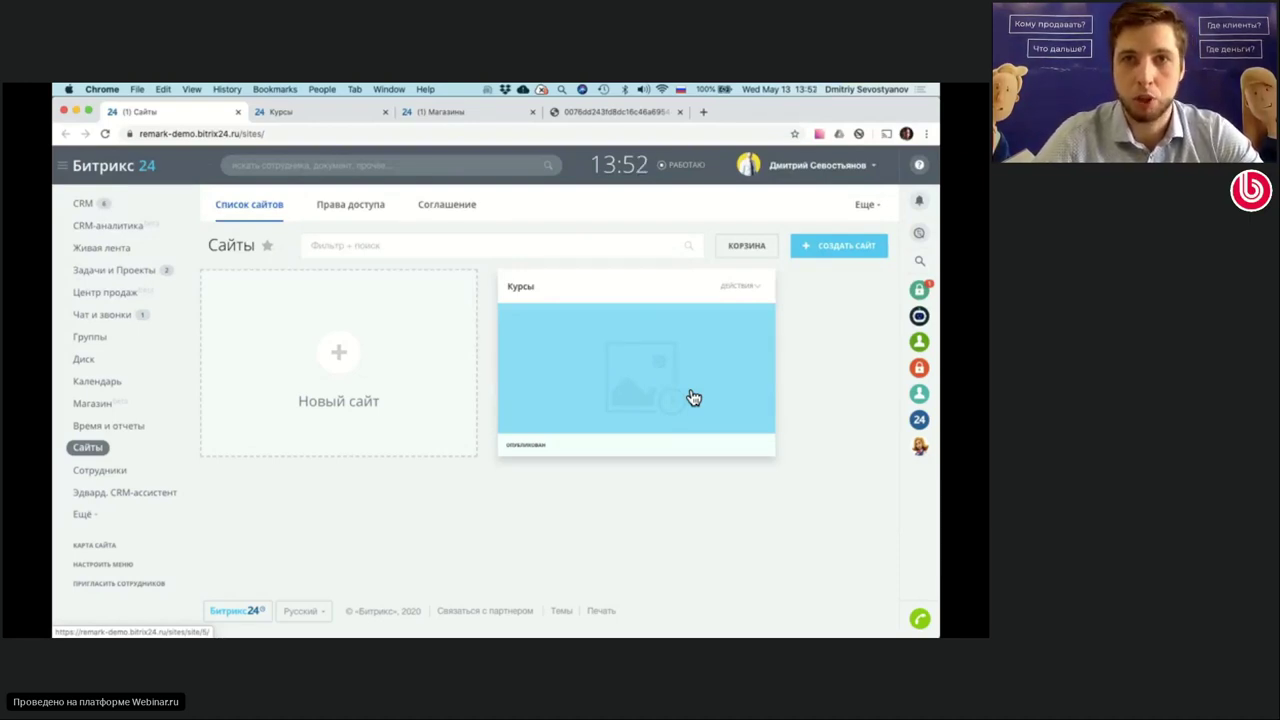
- End the current working day in the Bitrix24 time tracker
{"action": "left_click", "coordinate": [670, 178]}
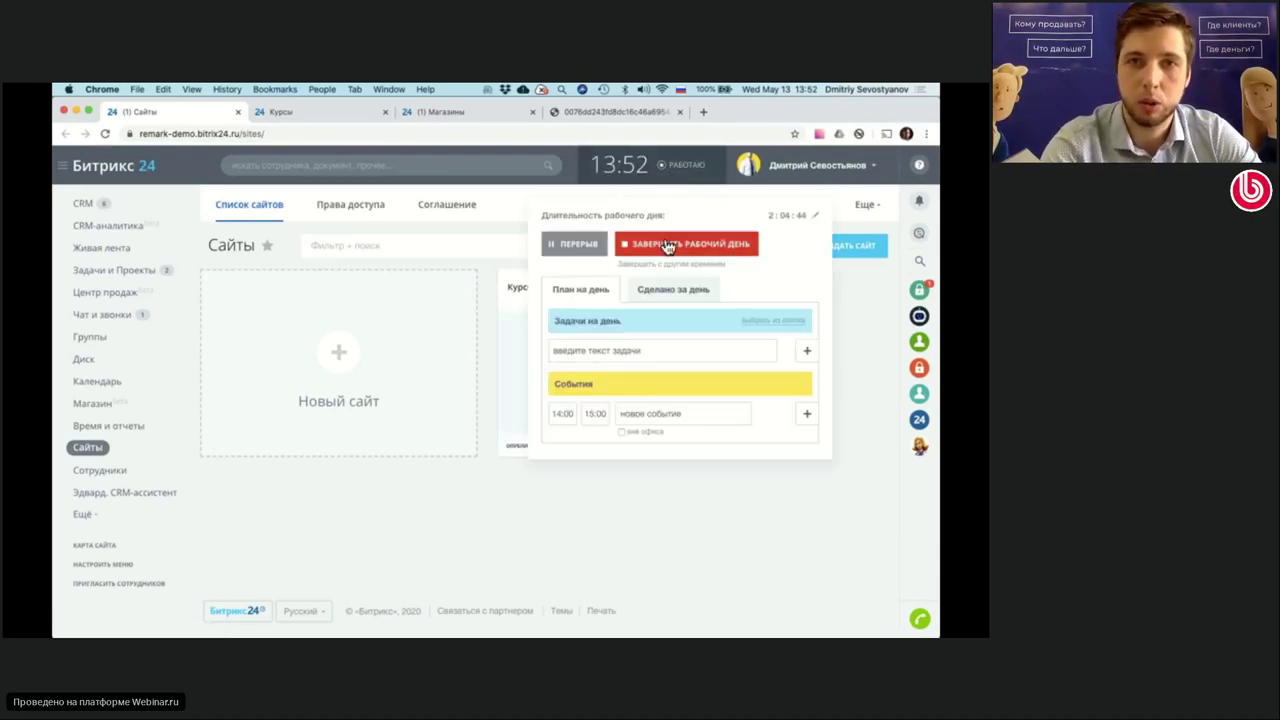
{"action": "left_click", "coordinate": [668, 246]}
{"action": "left_click", "coordinate": [540, 518]}
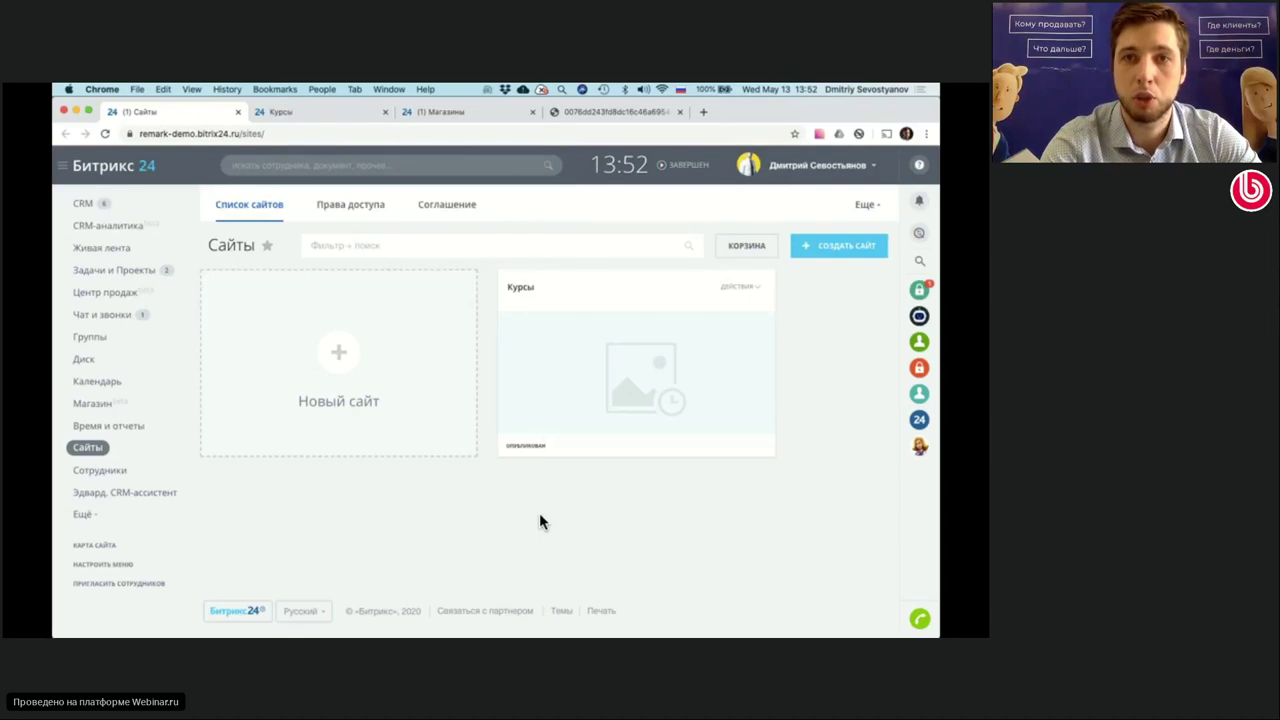
- Resume the ended working day and close the time tracker popup
{"action": "left_click", "coordinate": [672, 174]}
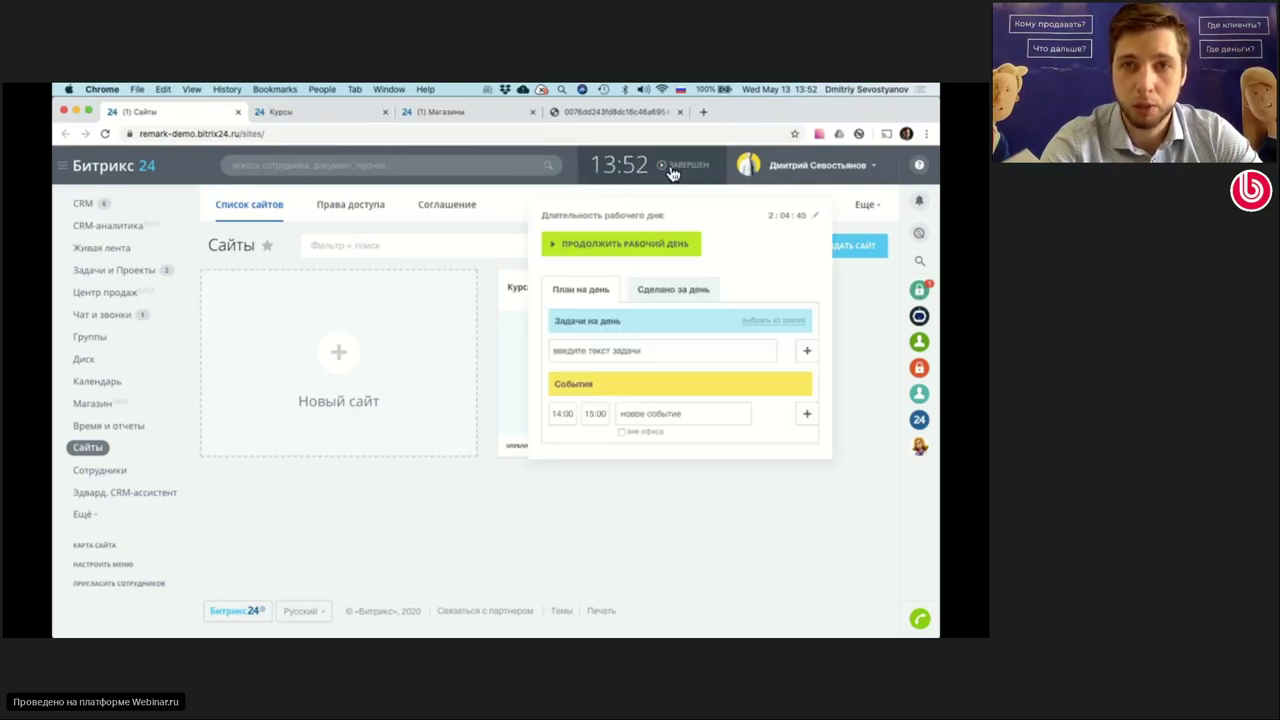
{"action": "left_click", "coordinate": [625, 261]}
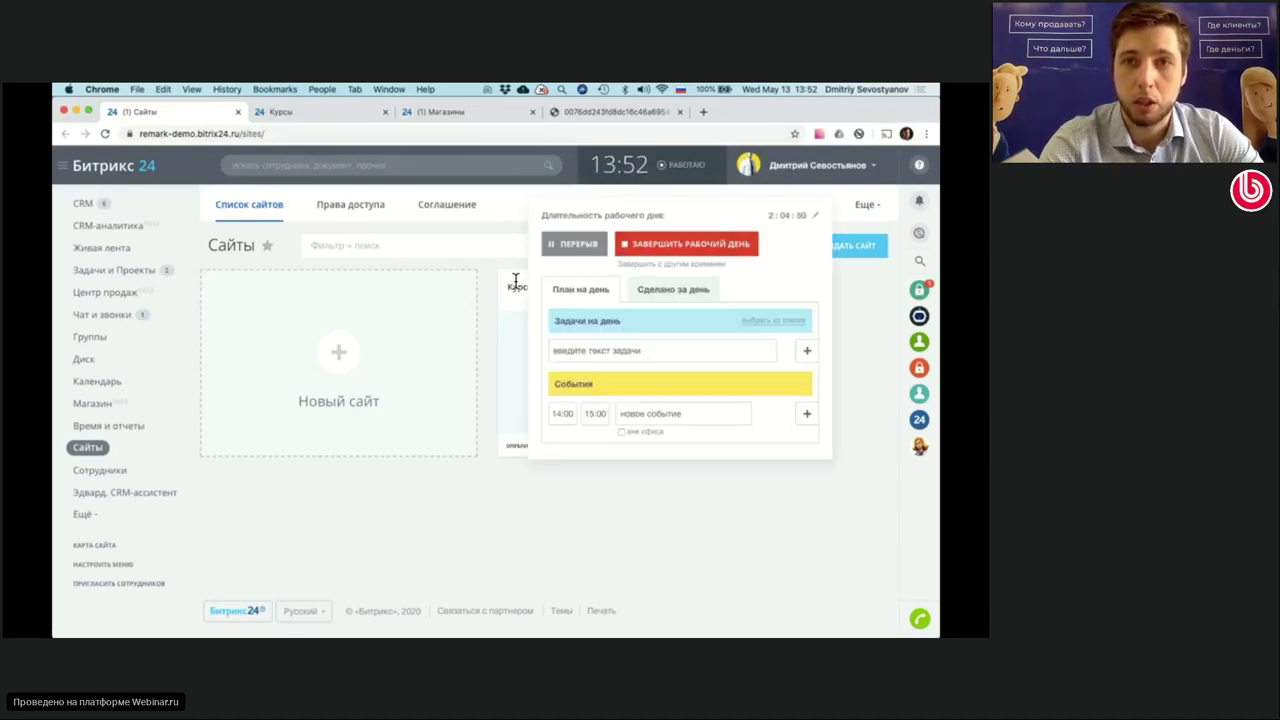
{"action": "left_click", "coordinate": [457, 245]}
{"action": "left_click", "coordinate": [763, 566]}
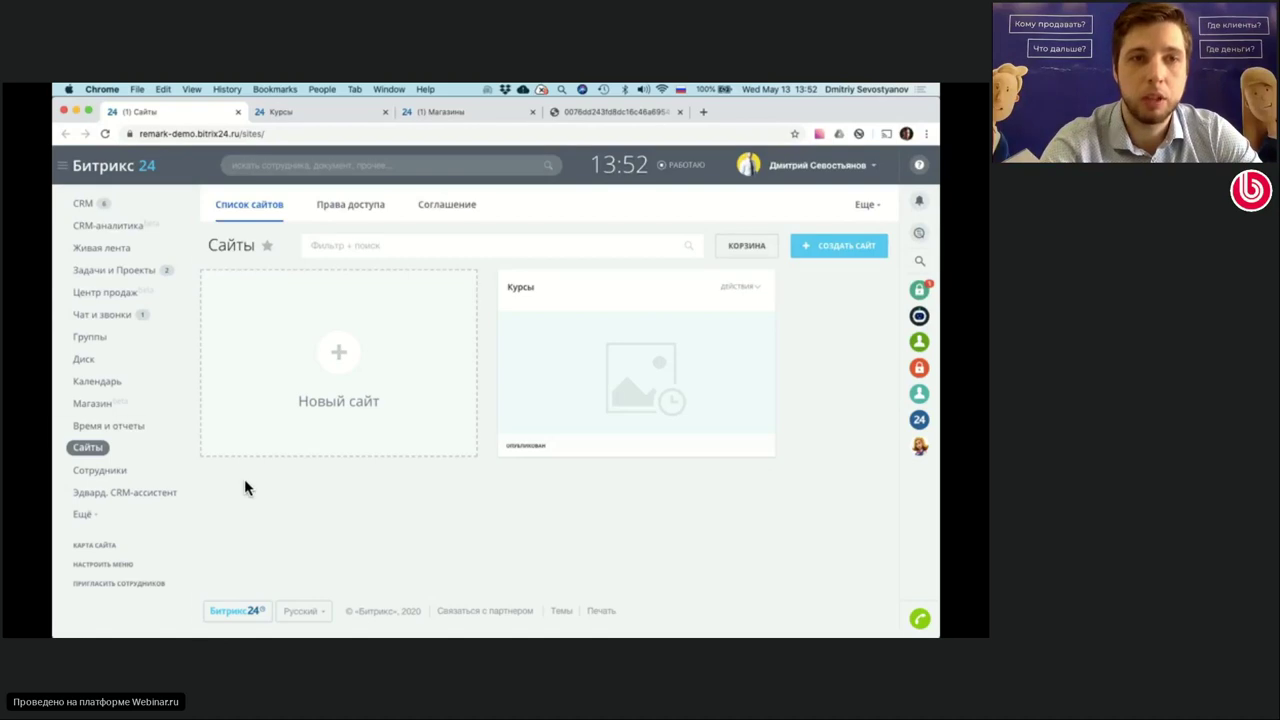
- Examine the employee's daily report for 13 May in the Рабочее время section of Время и отчеты, and close it
{"action": "left_click", "coordinate": [131, 429]}
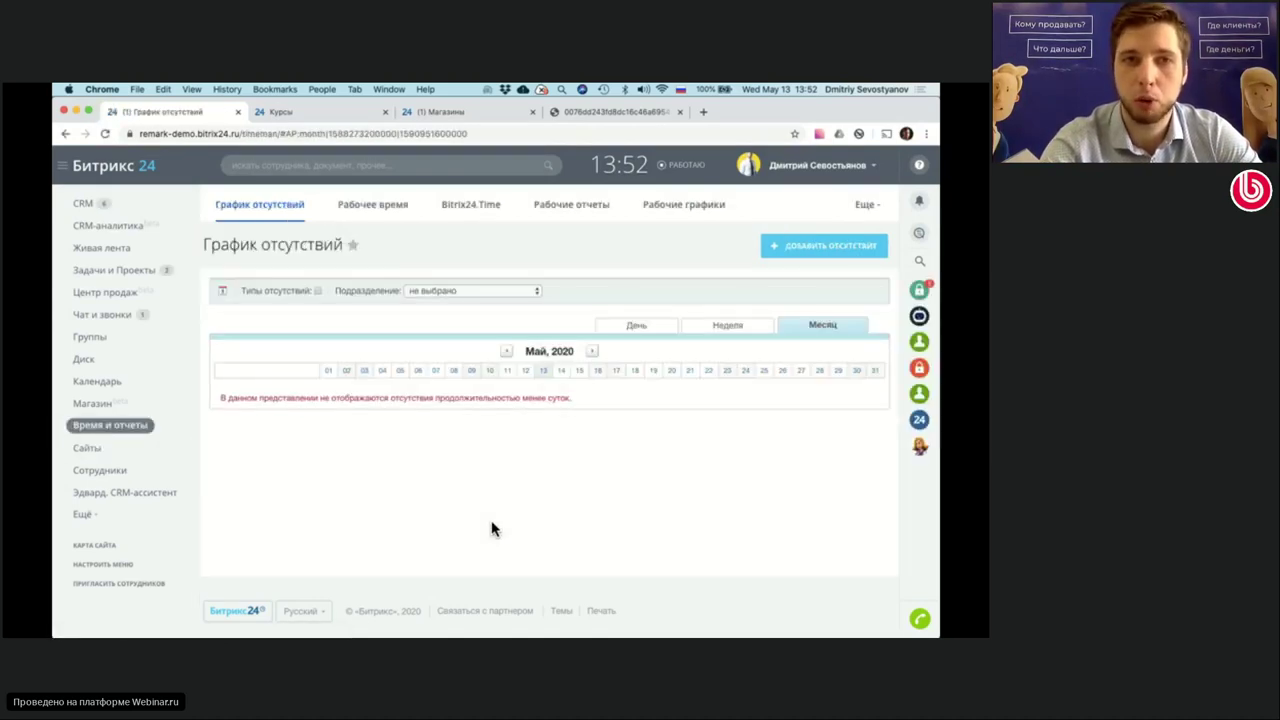
{"action": "left_click", "coordinate": [393, 203]}
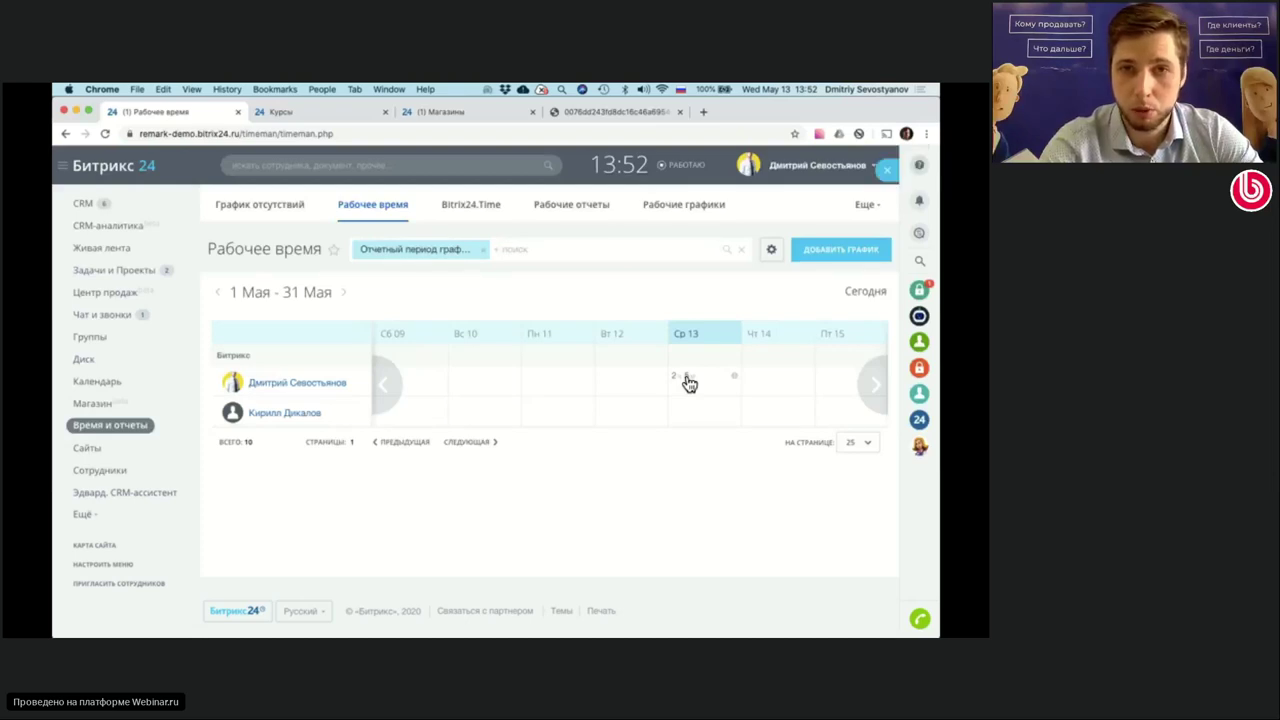
{"action": "left_click", "coordinate": [687, 381]}
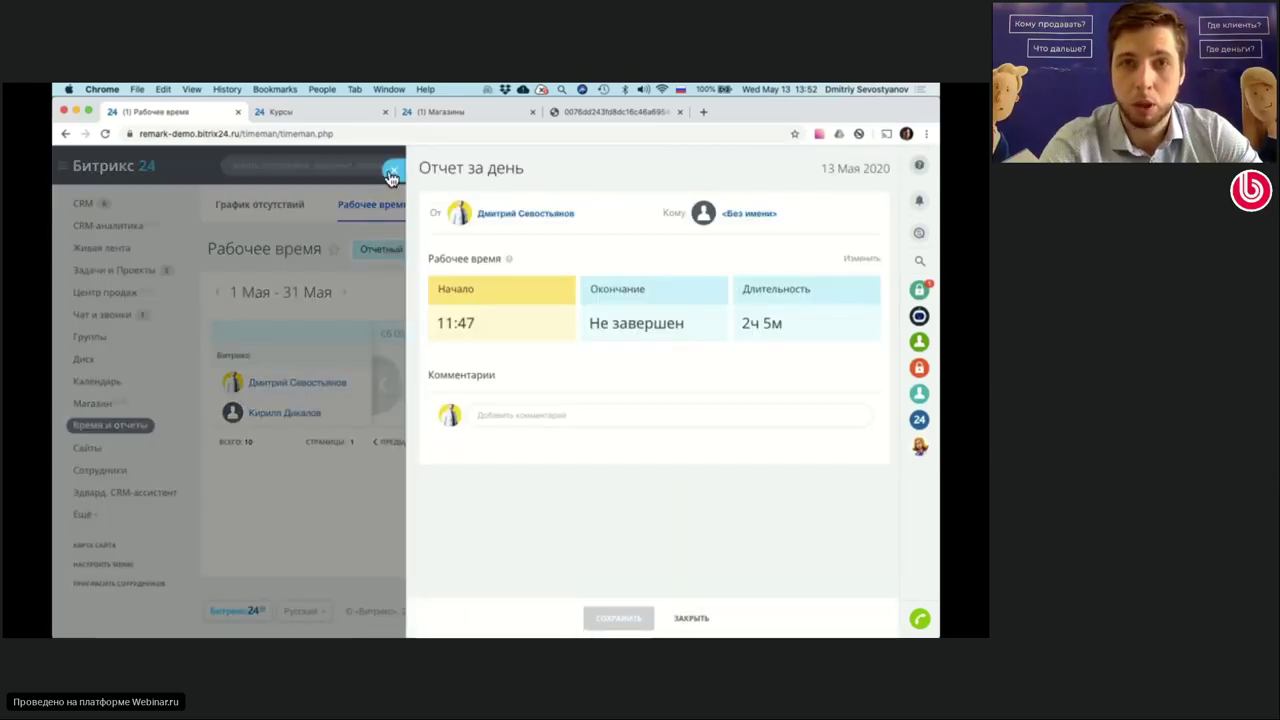
{"action": "left_click", "coordinate": [391, 174]}
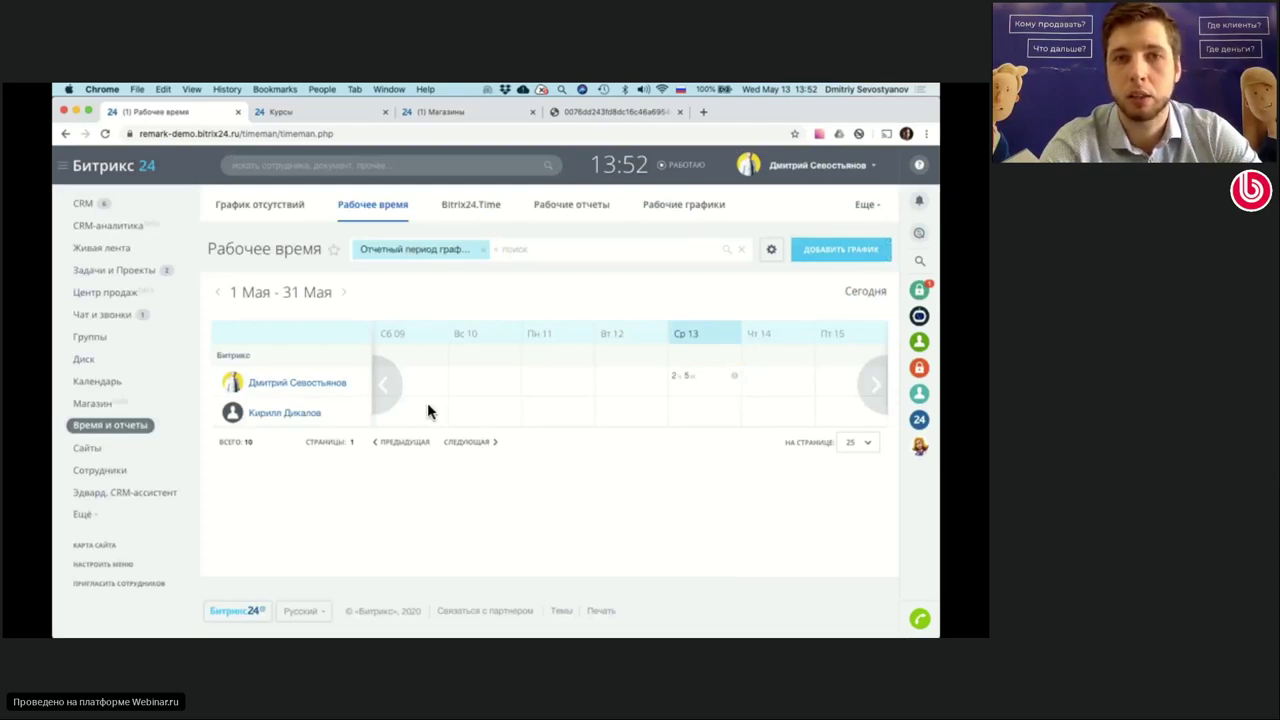
- View the list of Рабочие графики and return to the May timesheet in Рабочее время
{"action": "left_click", "coordinate": [705, 212]}
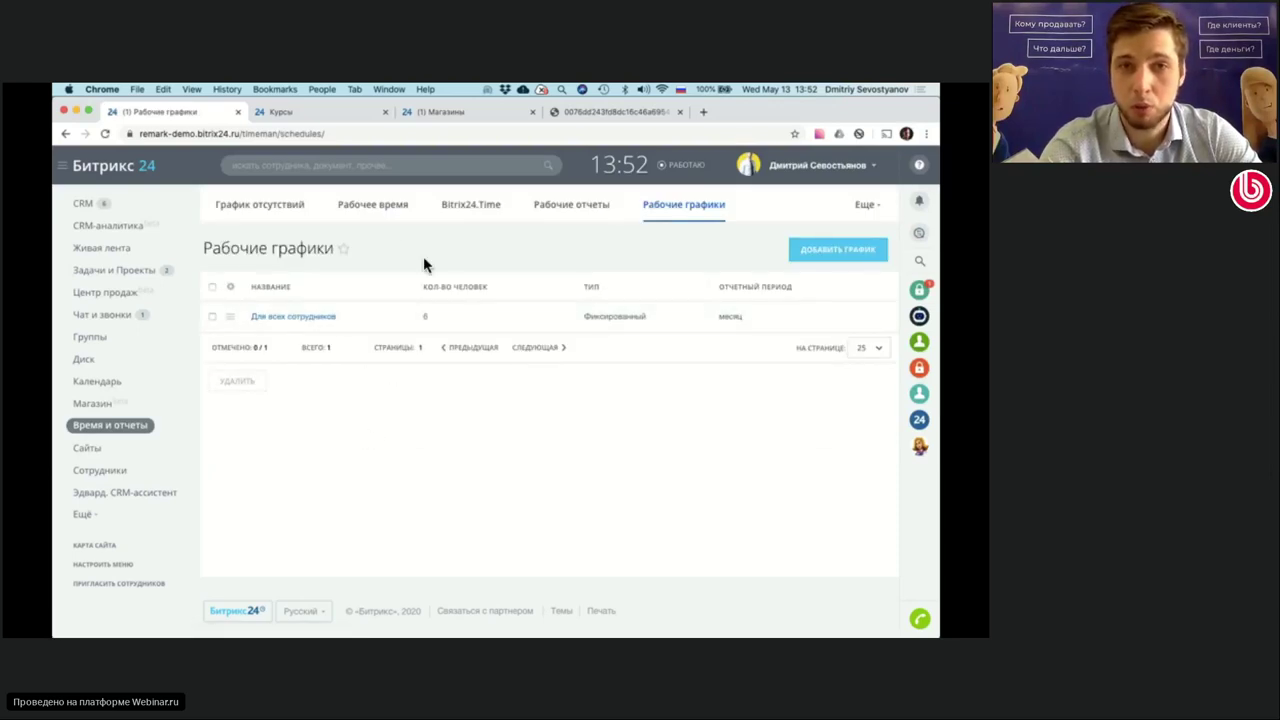
{"action": "left_click", "coordinate": [382, 214]}
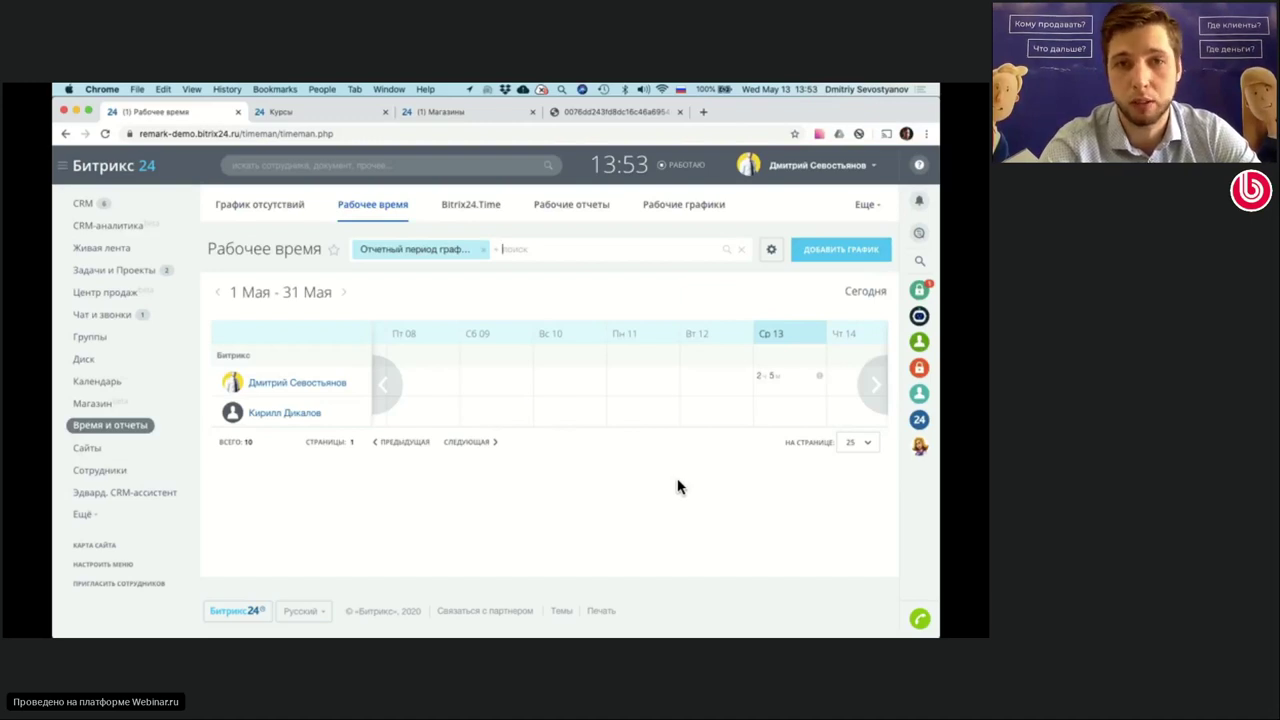
{"action": "scroll", "coordinate": [638, 396], "scroll_direction": "right", "scroll_amount": 1}
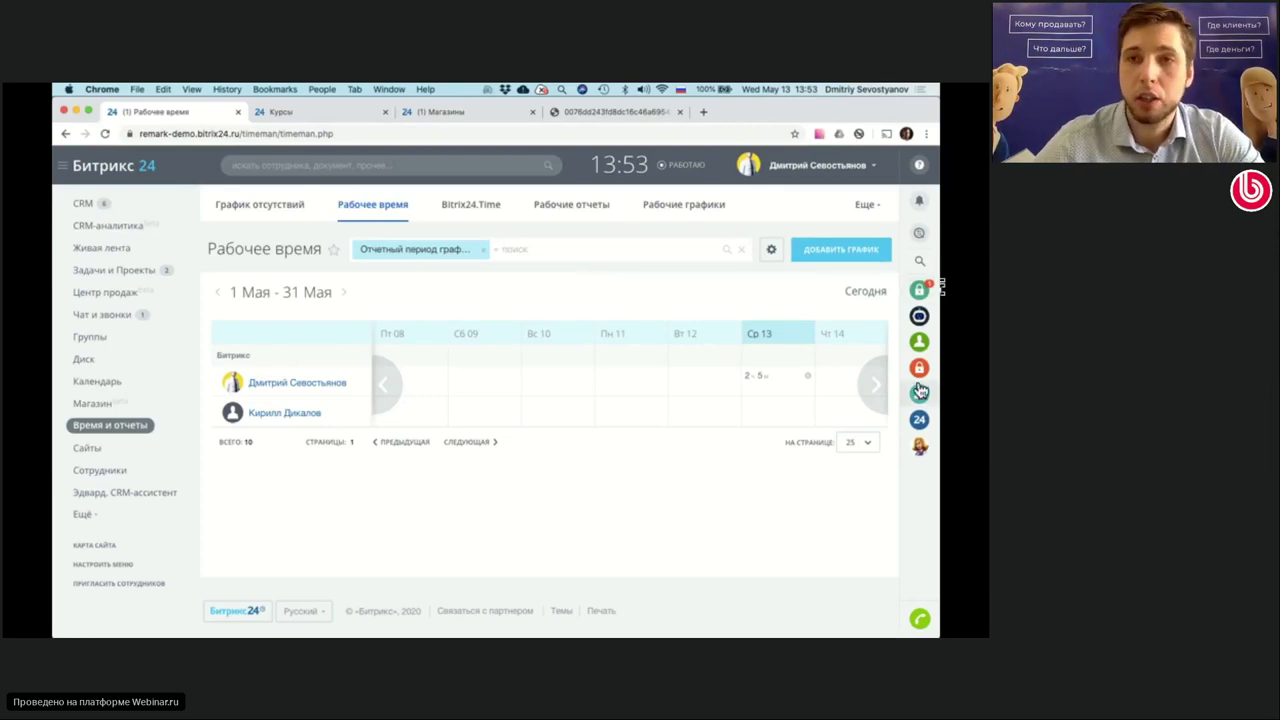
- Open the messenger, search for "отд" and open the "Отдел Продаж" group chat
{"action": "left_click", "coordinate": [919, 416]}
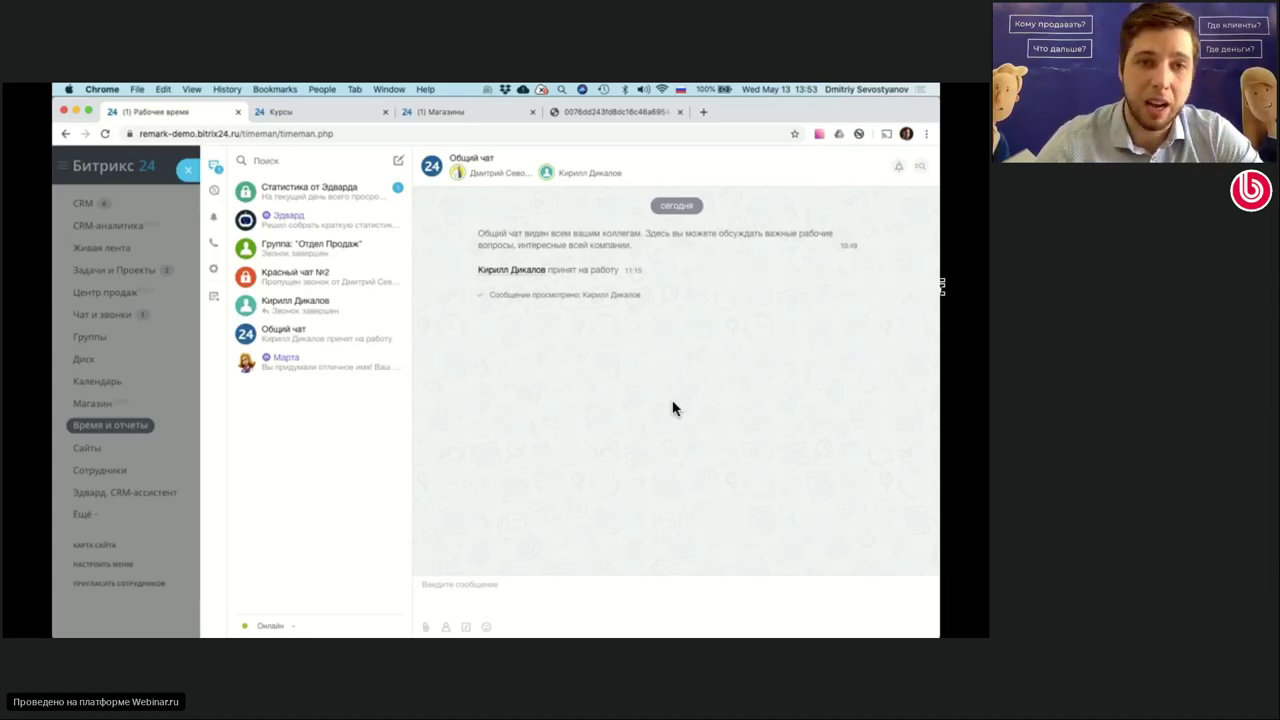
{"action": "left_click", "coordinate": [301, 155]}
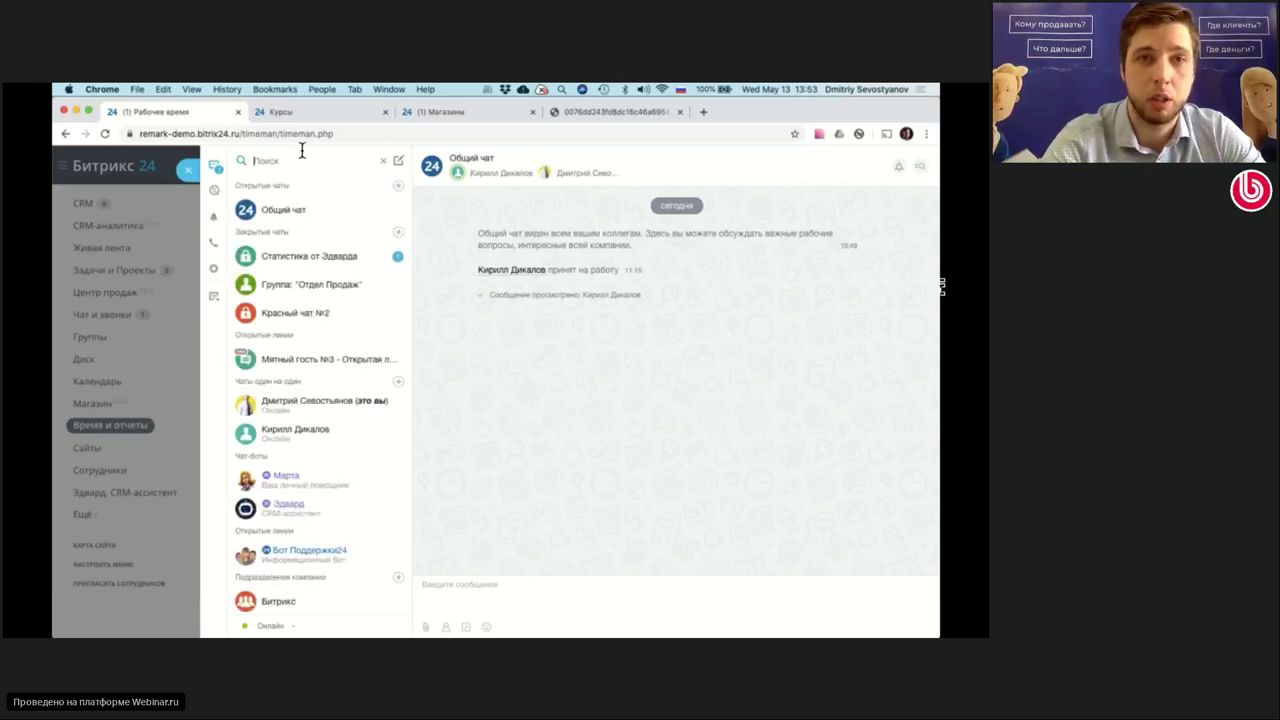
{"action": "type", "text": "отд"}
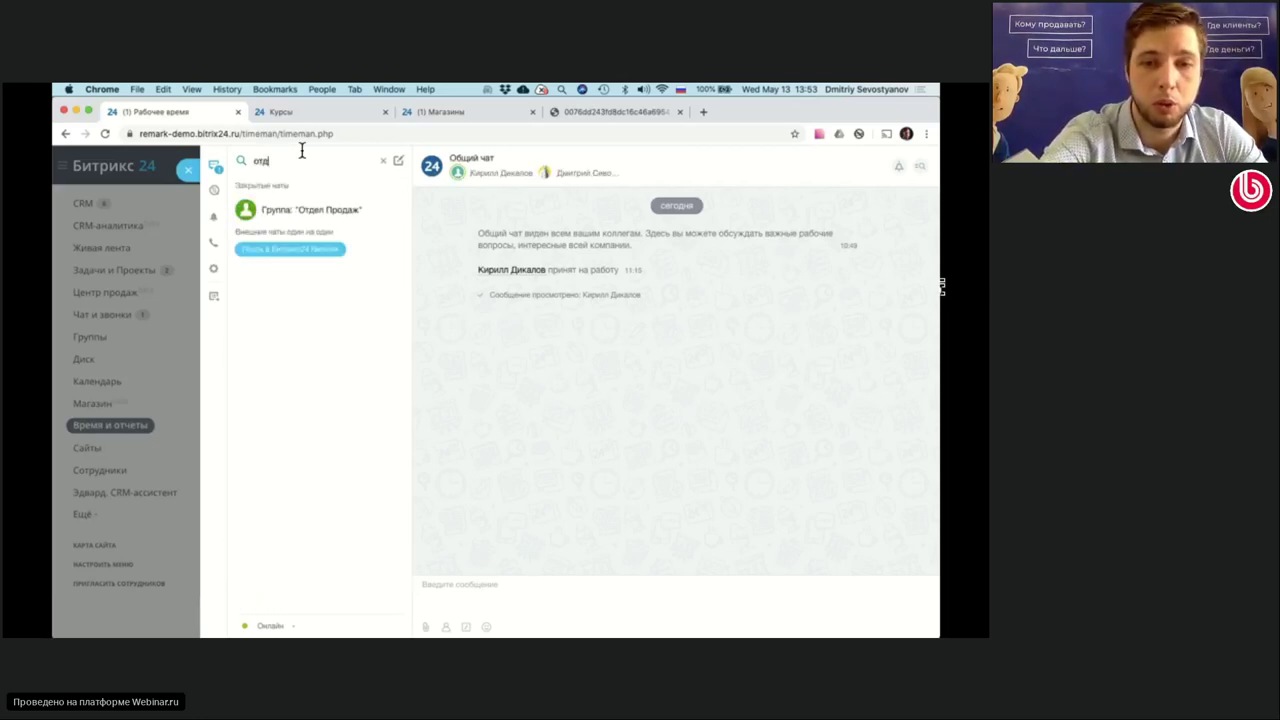
{"action": "left_click", "coordinate": [316, 212]}
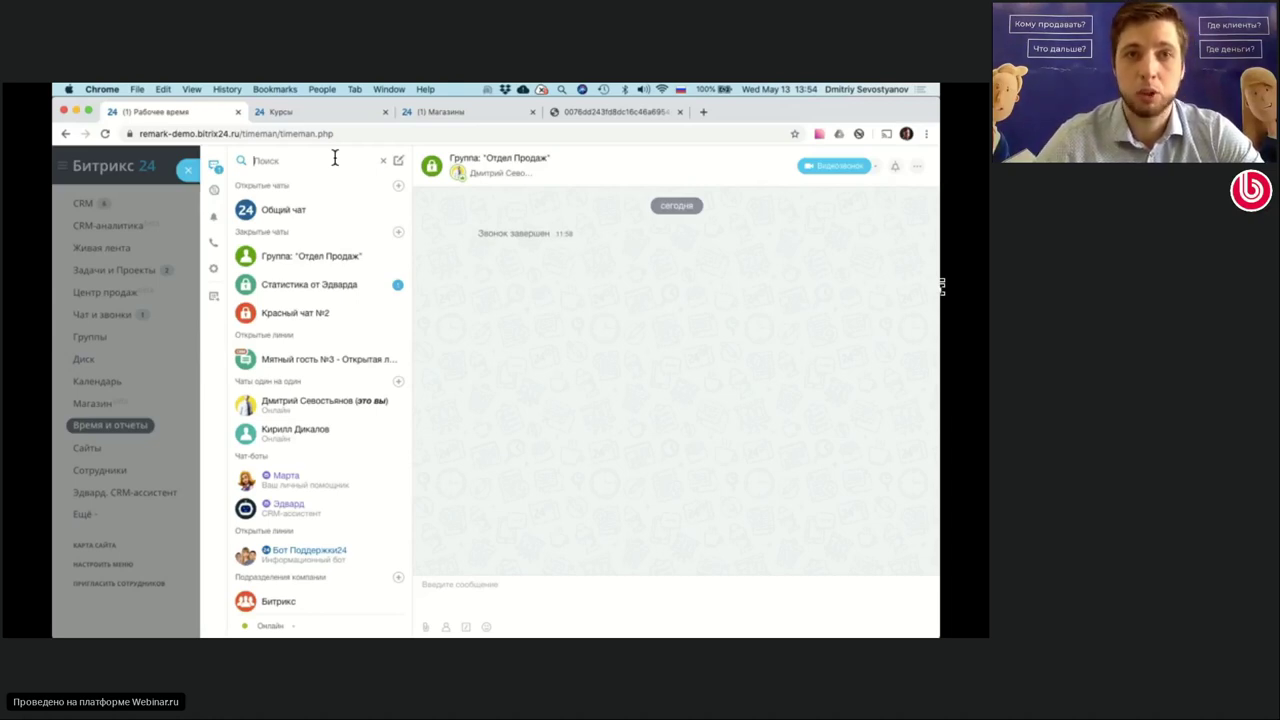
- Find a colleague by first name, open the personal chat, place a video call and end it
{"action": "left_click", "coordinate": [291, 160]}
{"action": "type", "text": "к"}
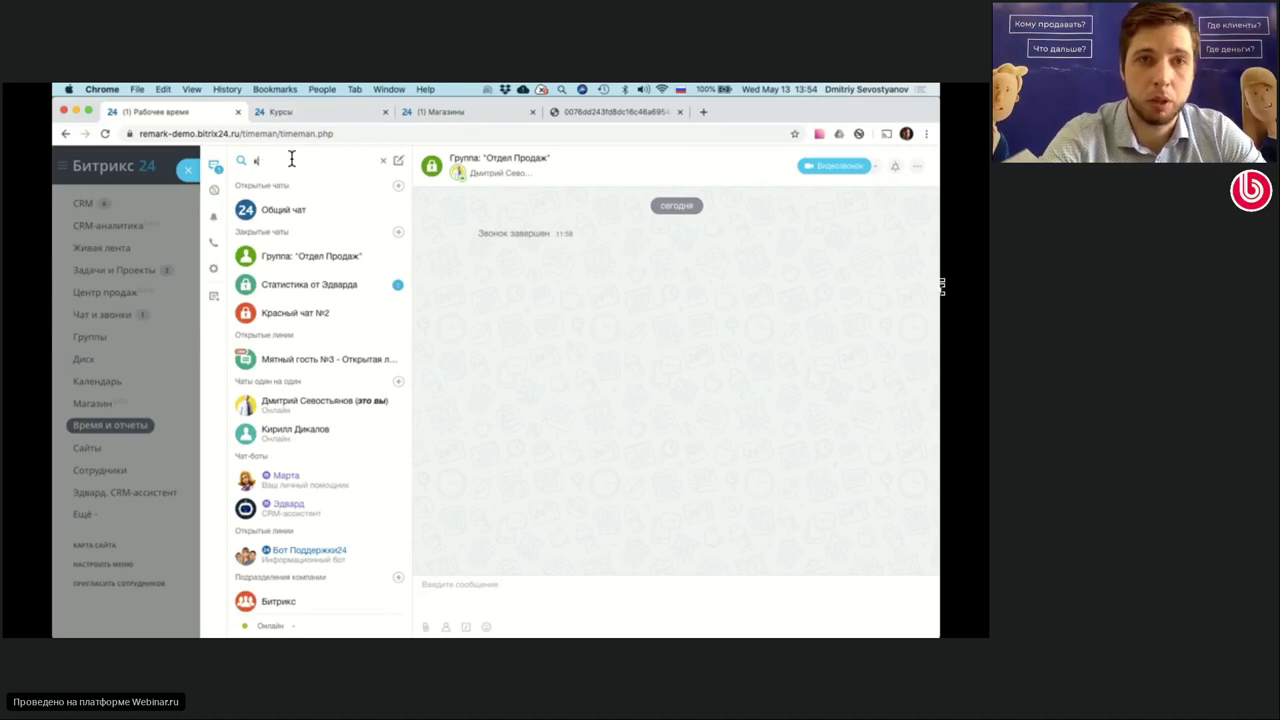
{"action": "type", "text": "ир"}
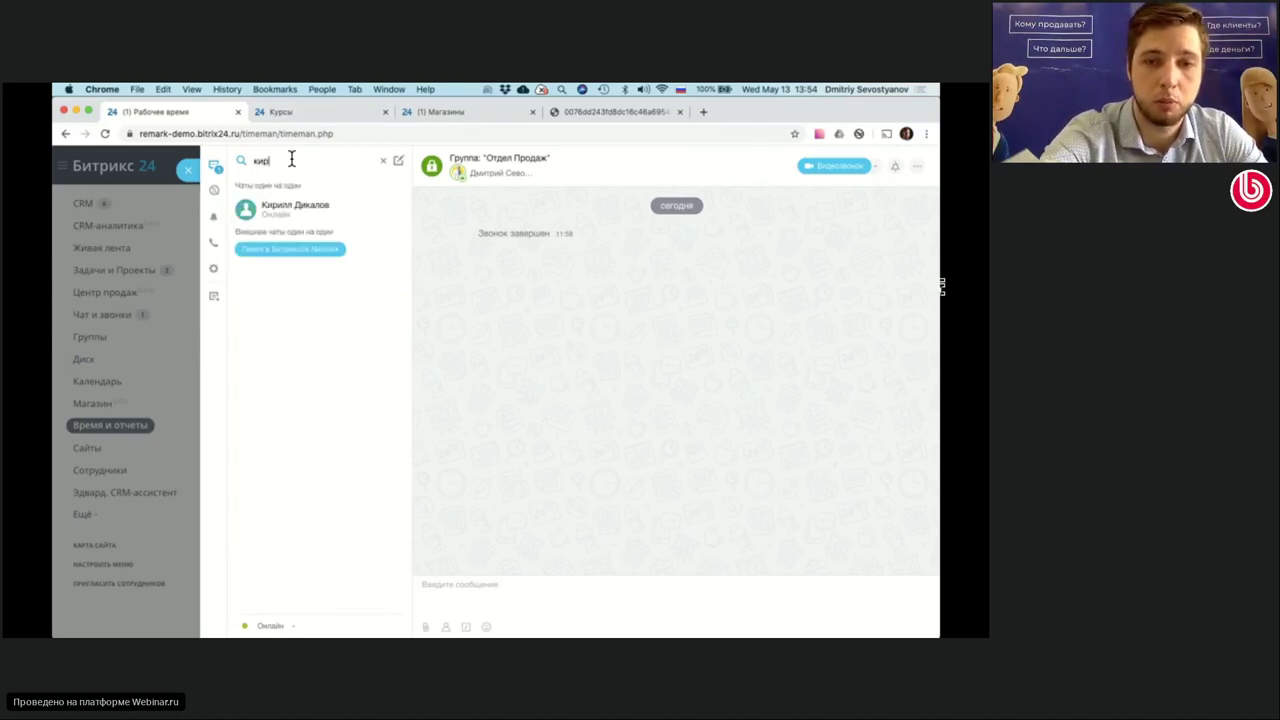
{"action": "left_click", "coordinate": [252, 207]}
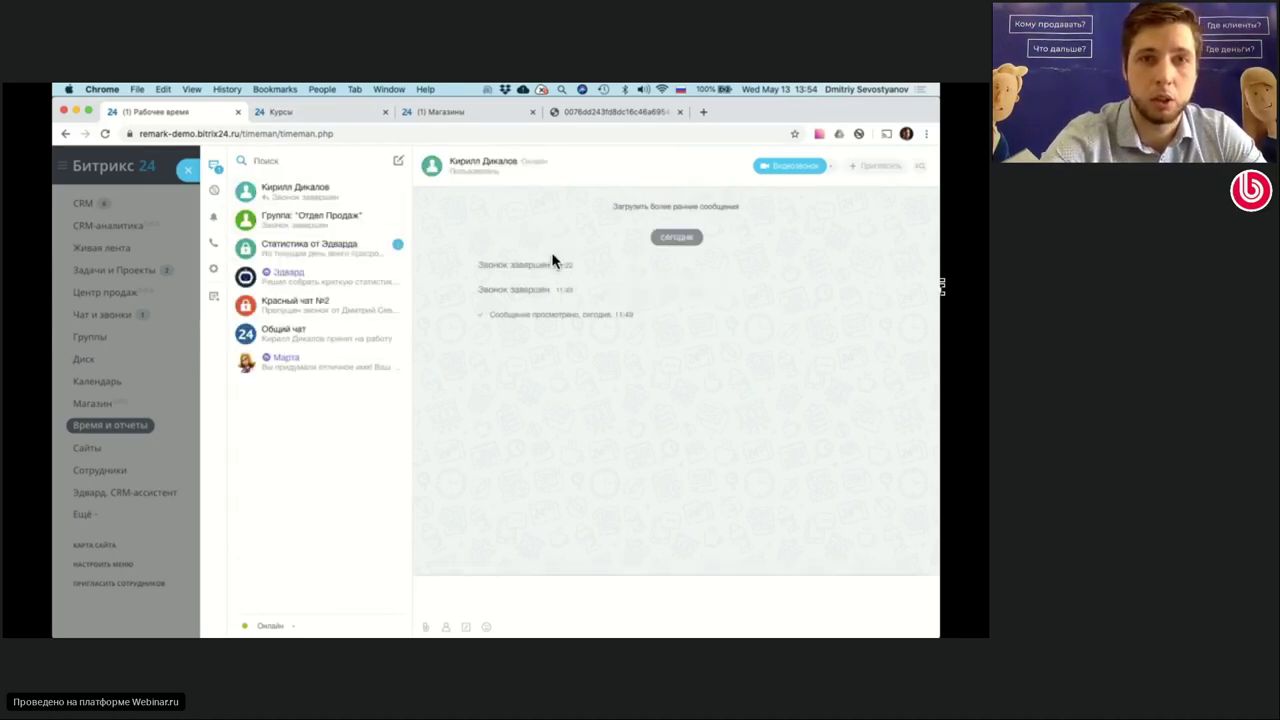
{"action": "left_click", "coordinate": [803, 163]}
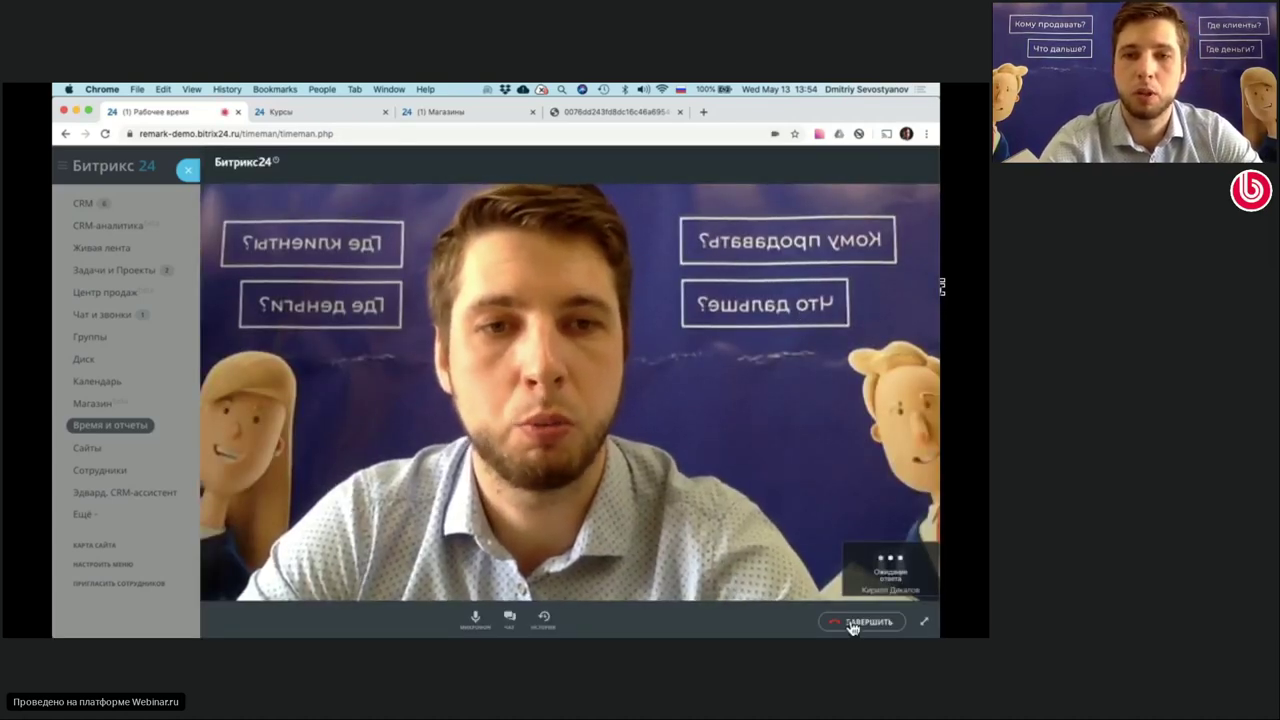
{"action": "left_click", "coordinate": [862, 622]}
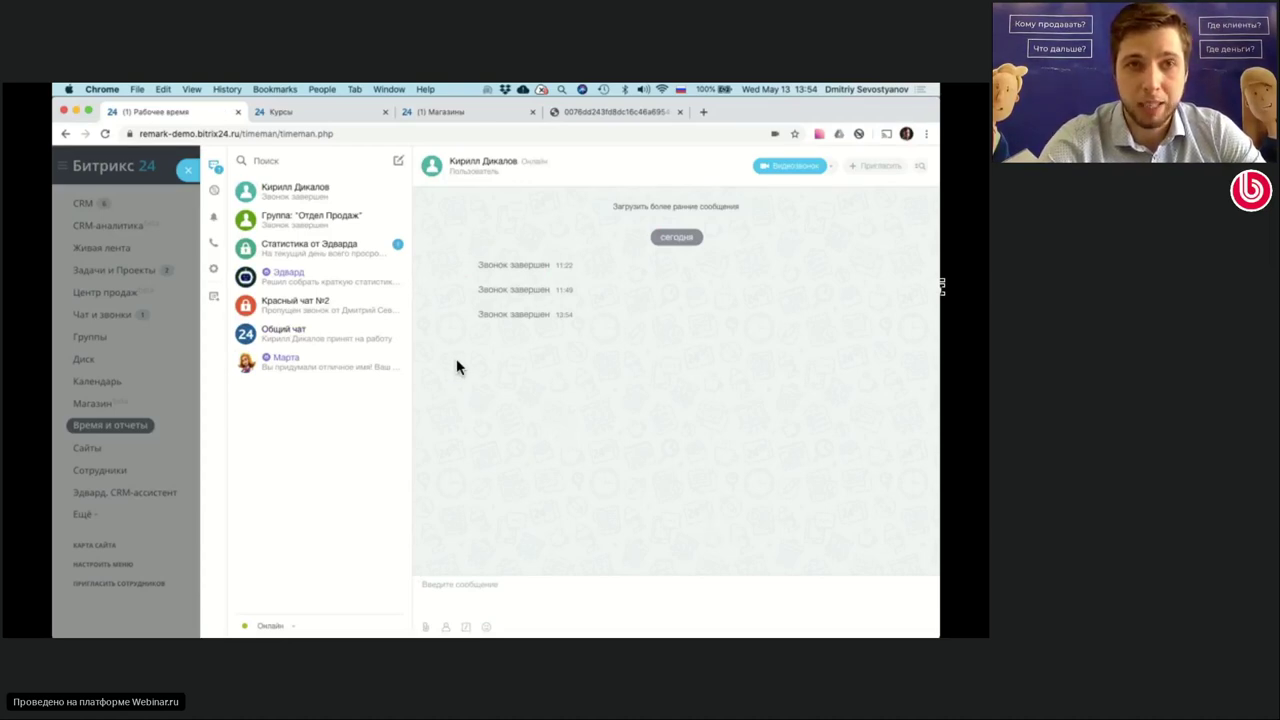
- Look at the "Отдел Продаж" chat, then place a group video call from Красный чат №2 and end it
{"action": "left_click", "coordinate": [315, 220]}
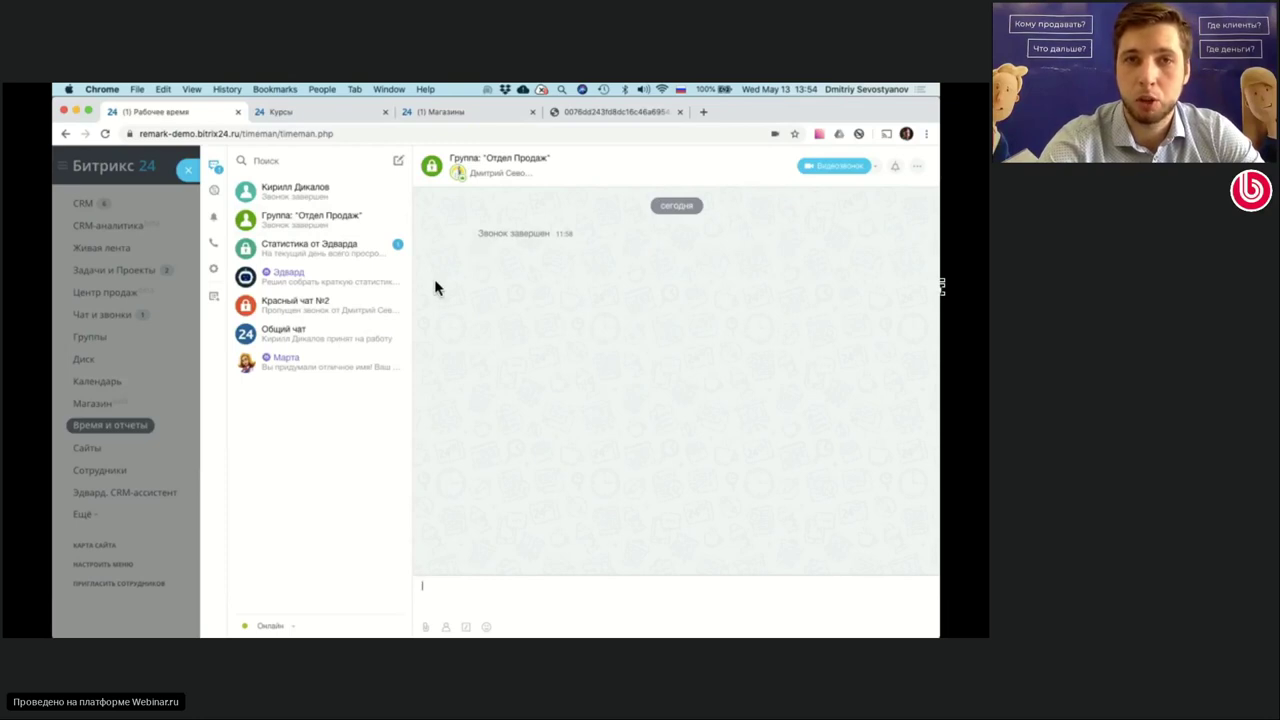
{"action": "left_click", "coordinate": [389, 300]}
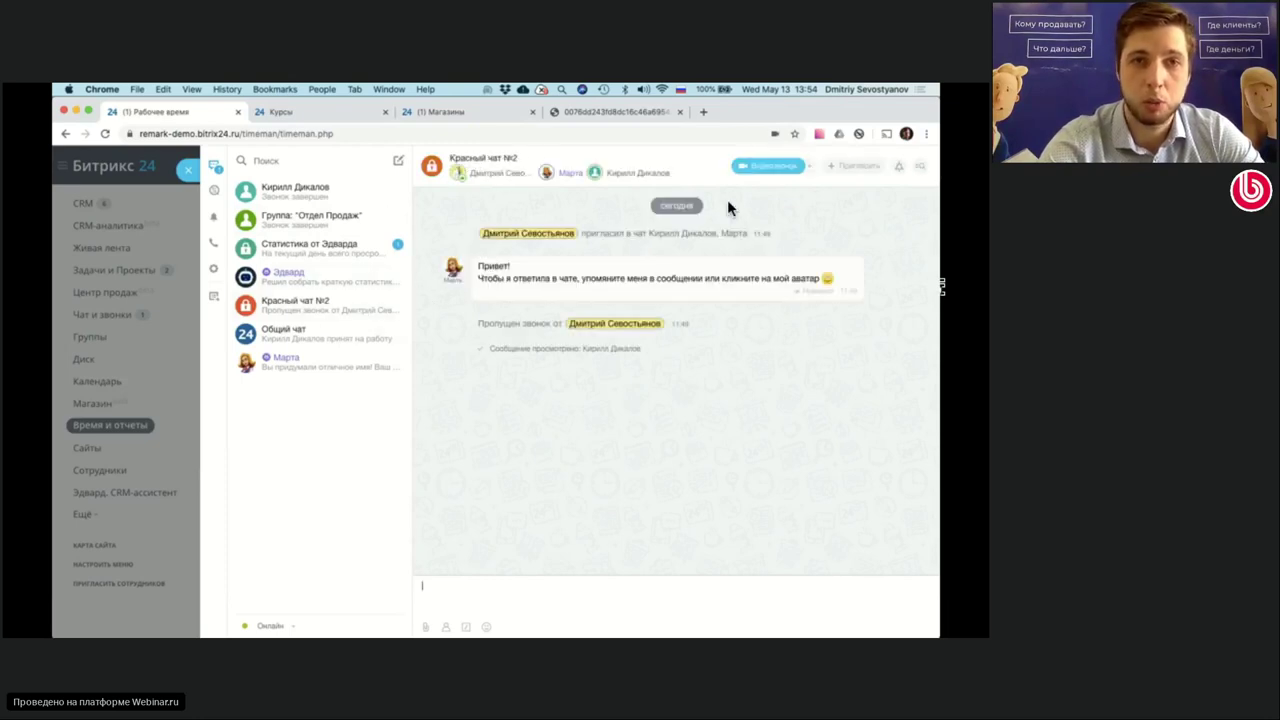
{"action": "left_click", "coordinate": [768, 168]}
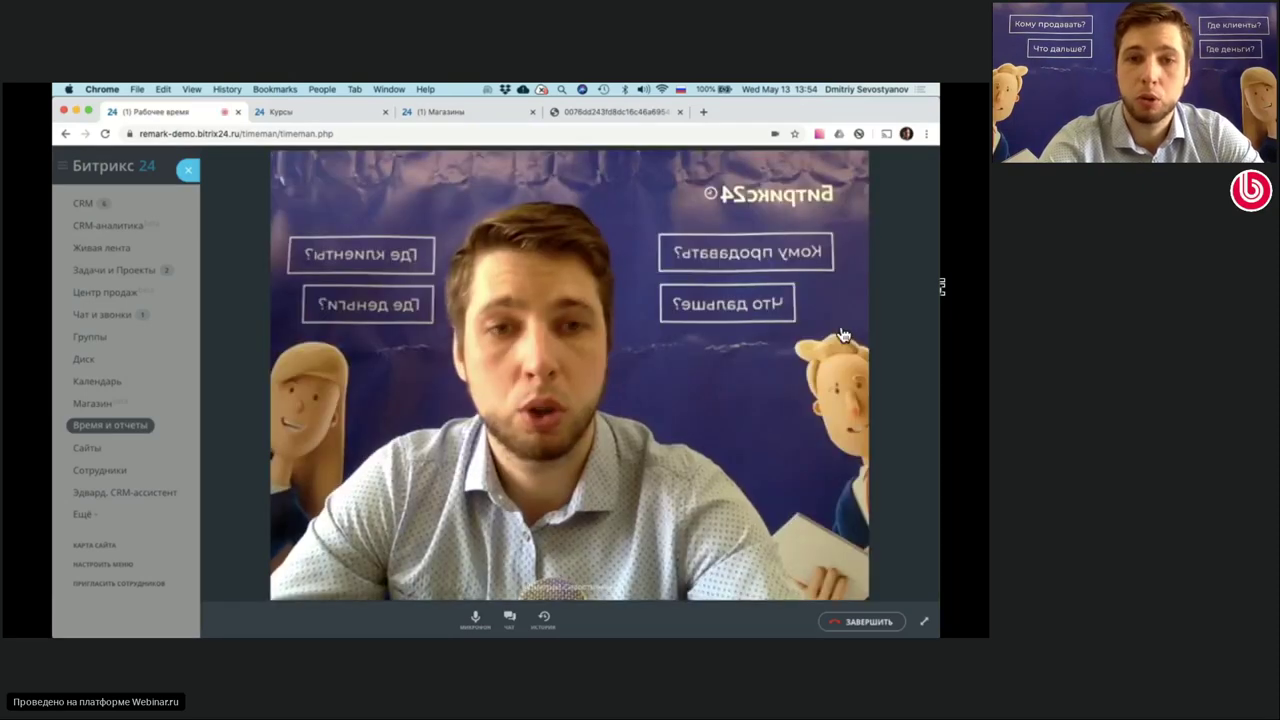
{"action": "left_click", "coordinate": [847, 620]}
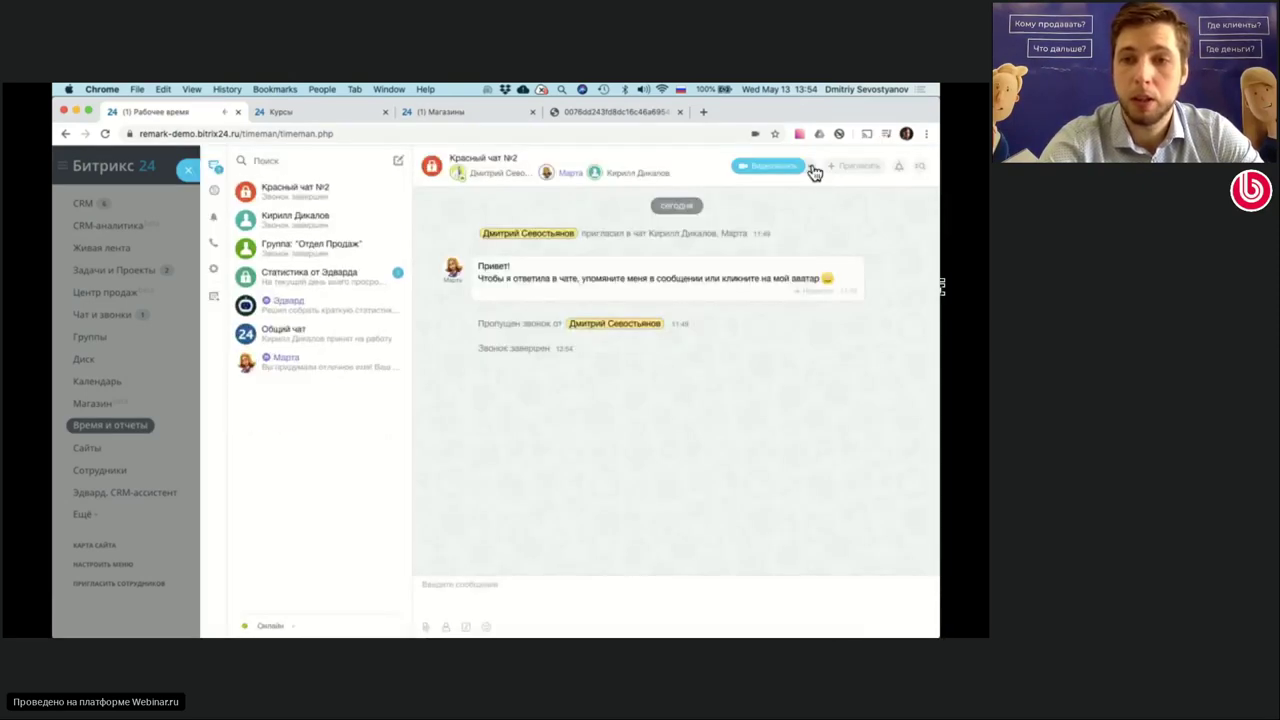
{"action": "left_click", "coordinate": [810, 166]}
{"action": "left_click", "coordinate": [818, 226]}
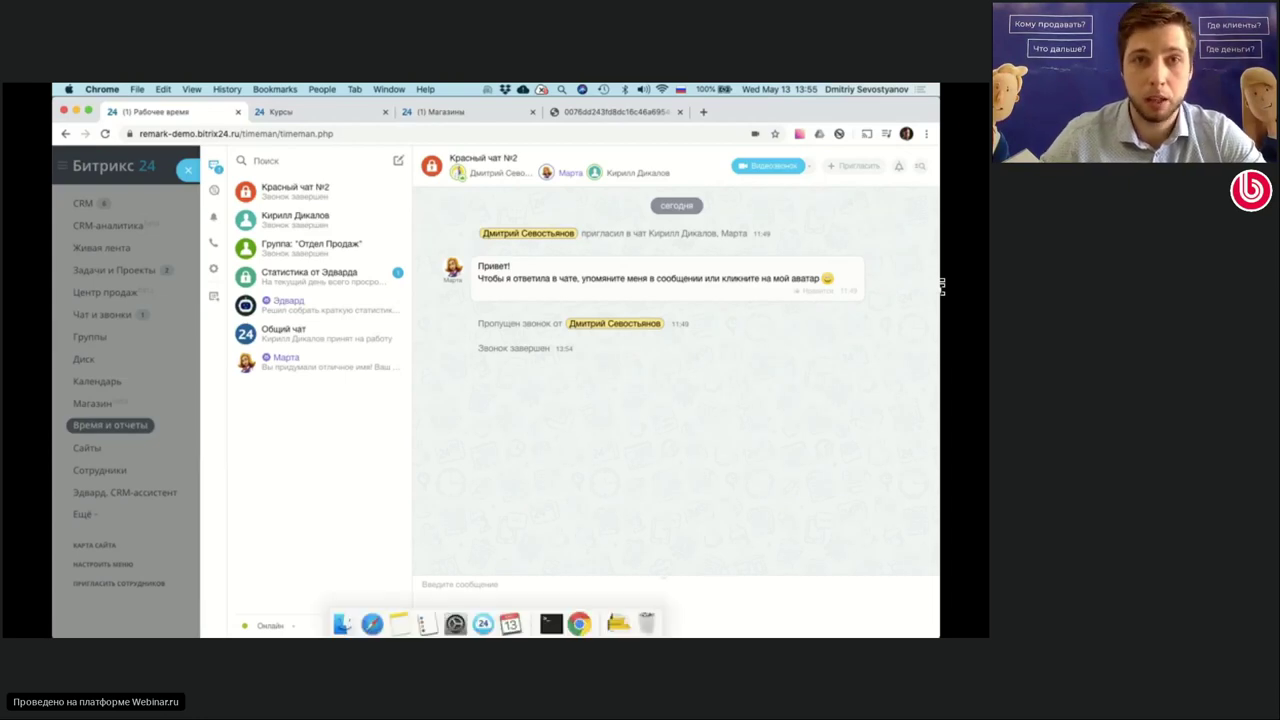
- Switch to the webinar broadcast window on Desktop 4
{"action": "key", "text": "ctrl+Up"}
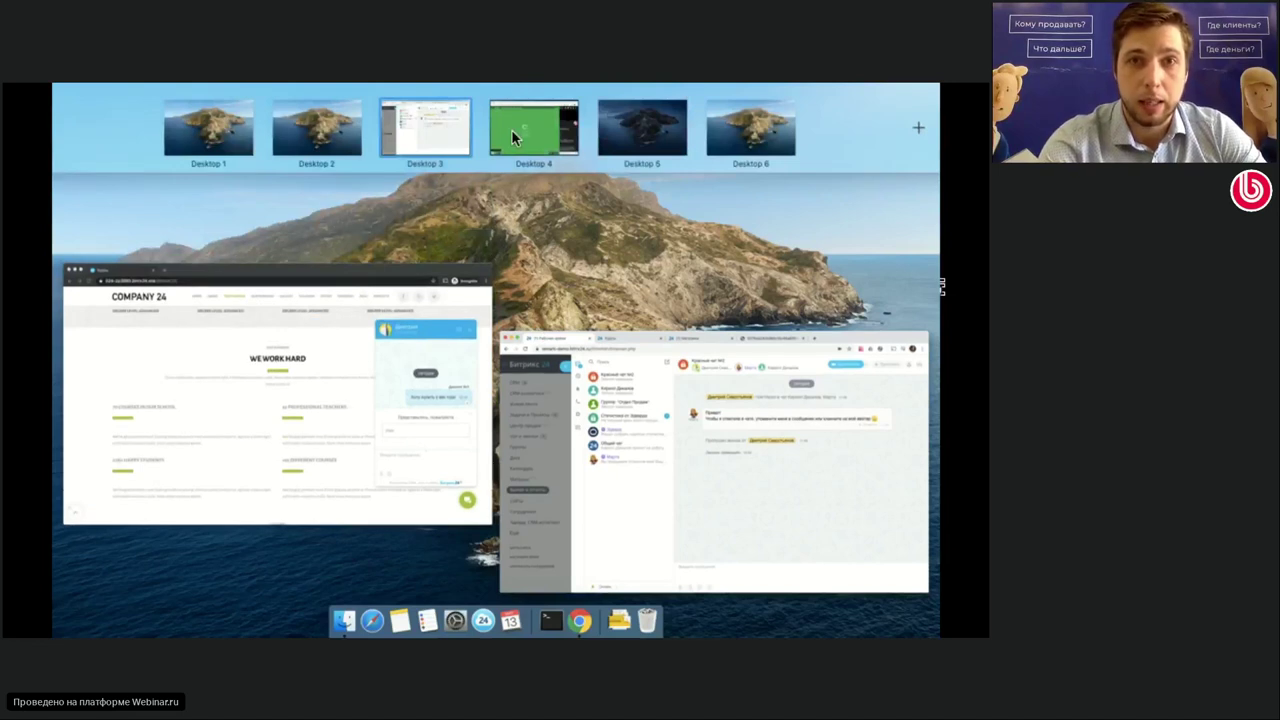
{"action": "left_click", "coordinate": [511, 129]}
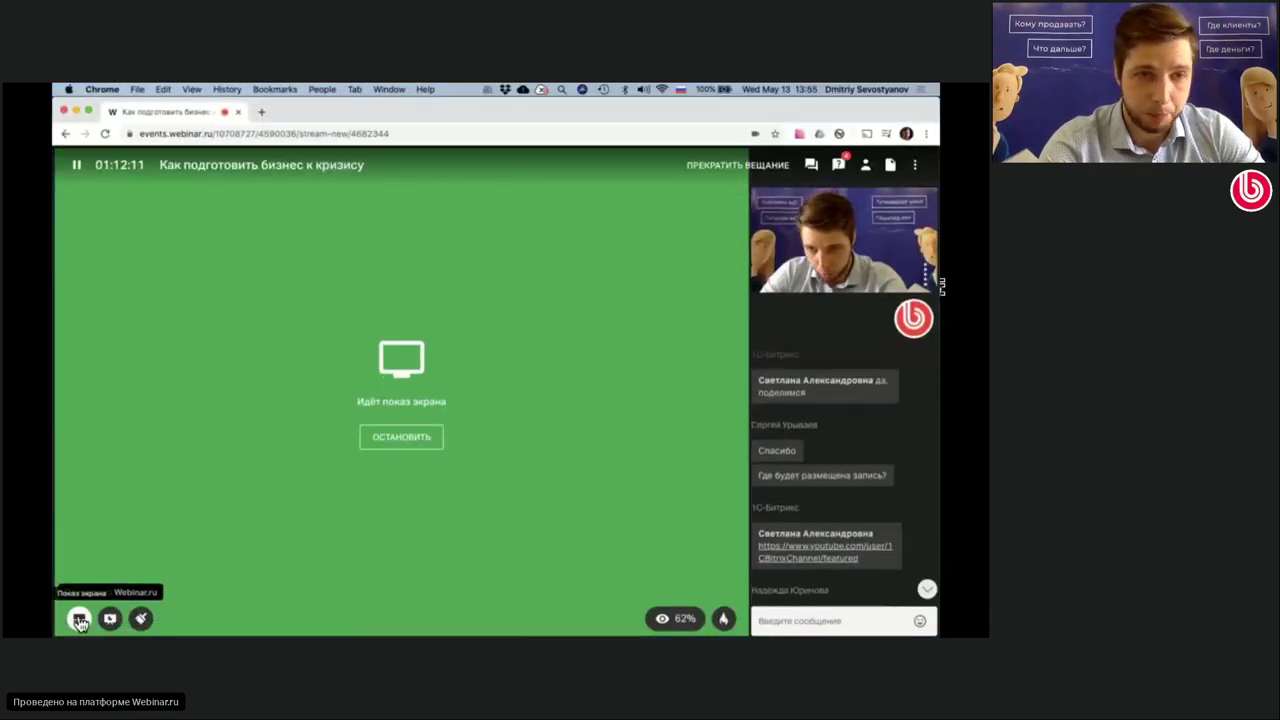
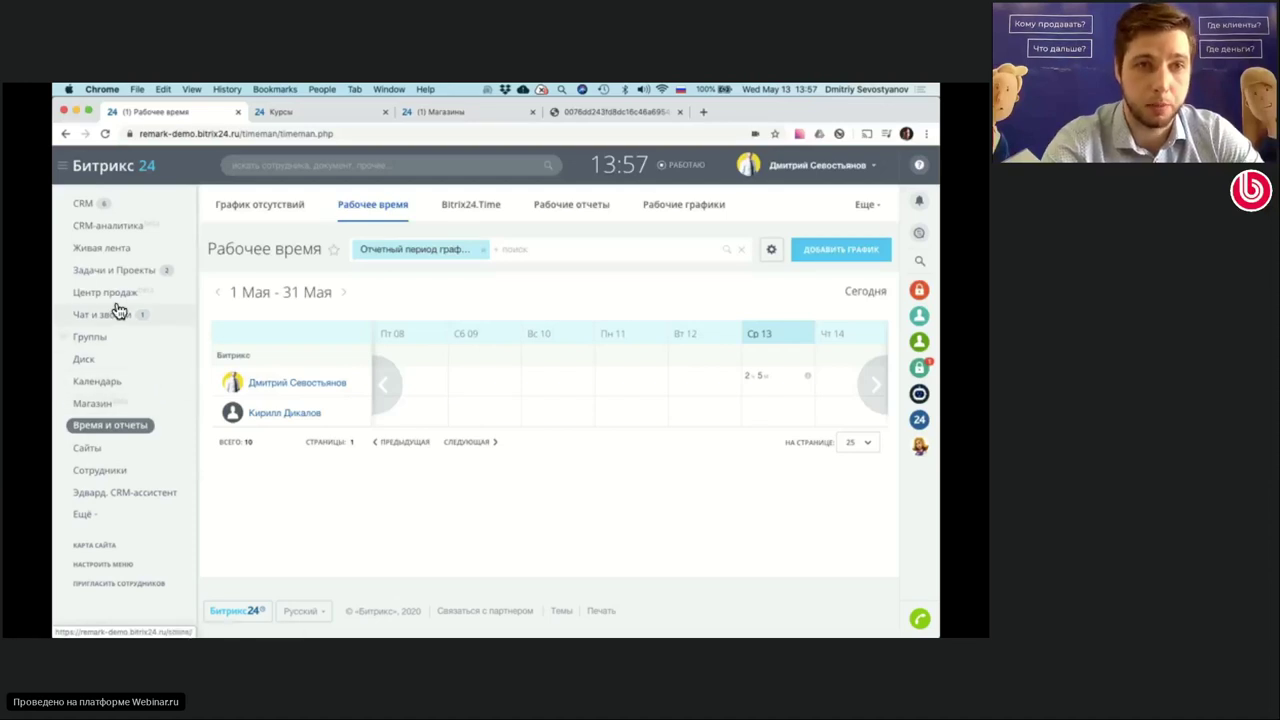
- Open Задачи и Проекты as a list and start a new task titled "Подготовить отчет"
{"action": "left_click", "coordinate": [126, 268]}
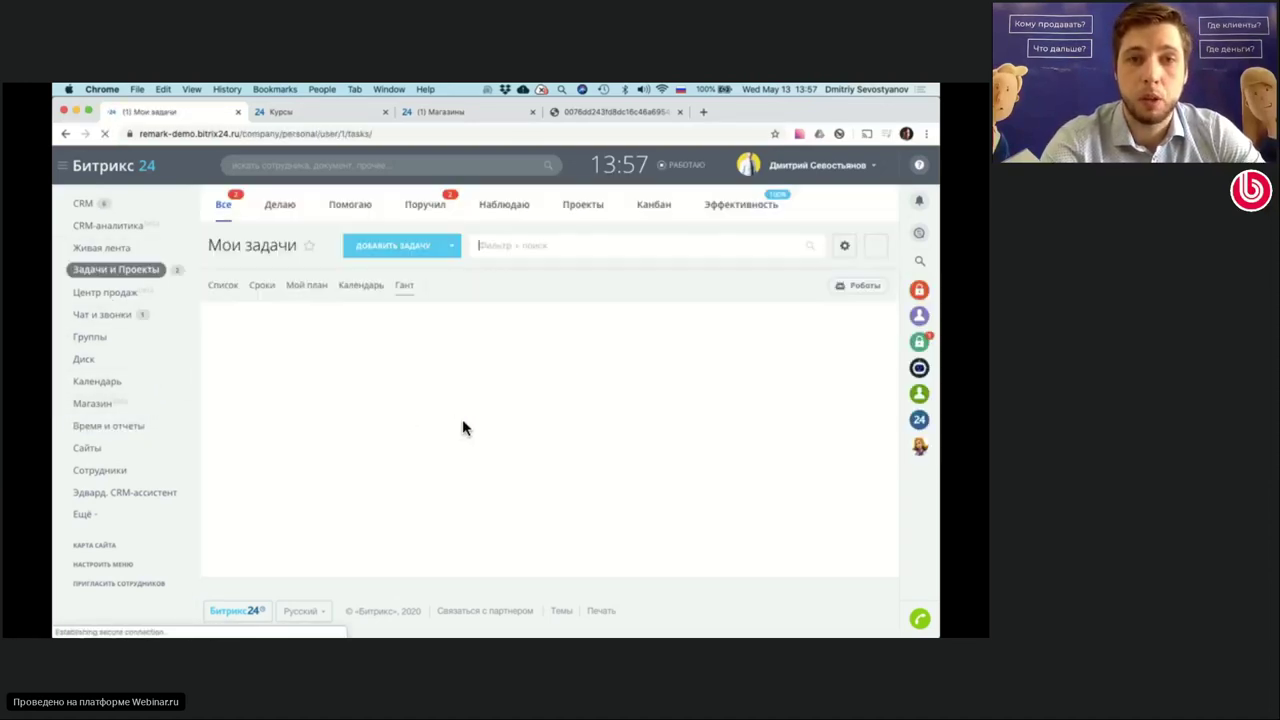
{"action": "left_click", "coordinate": [218, 287]}
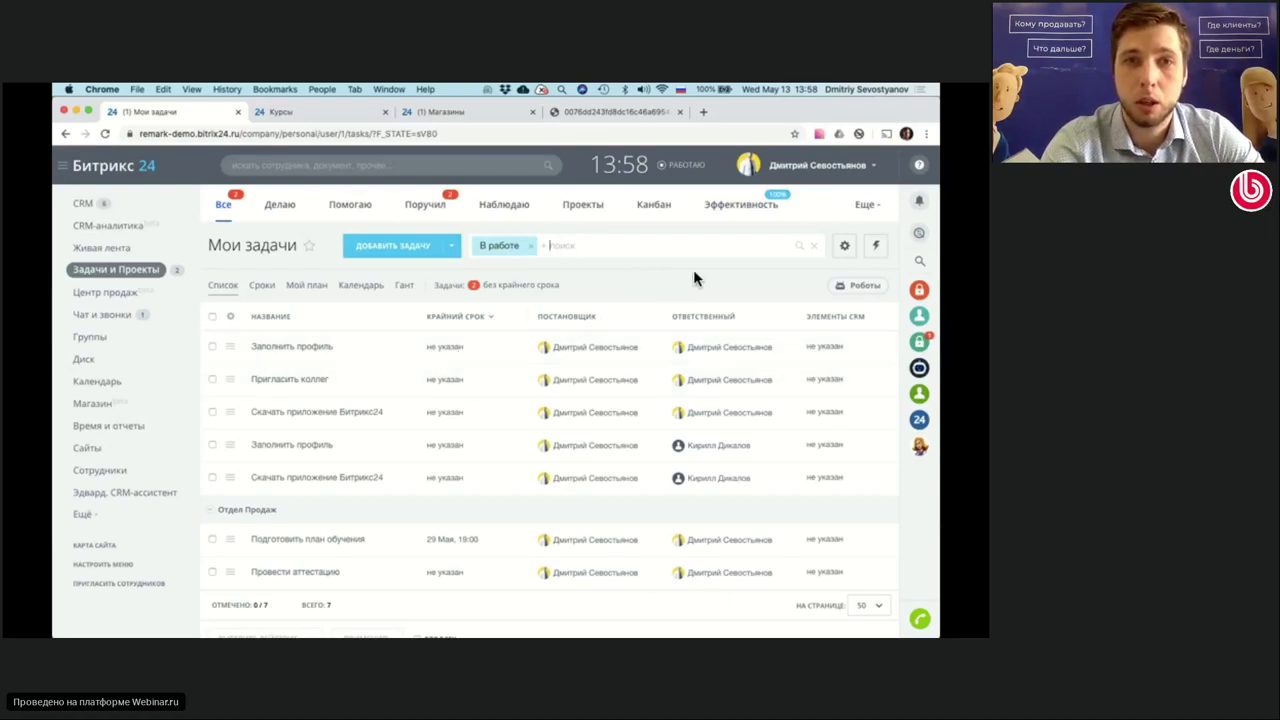
{"action": "left_click", "coordinate": [392, 247]}
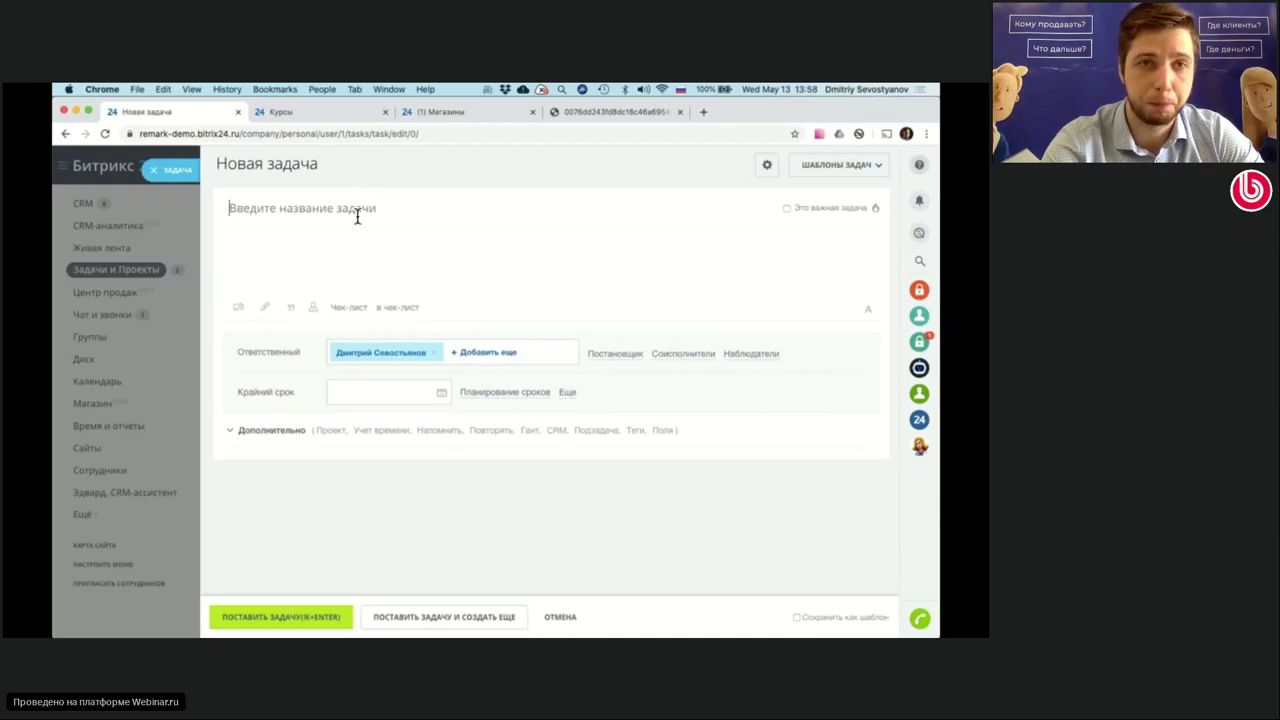
{"action": "type", "text": "Под"}
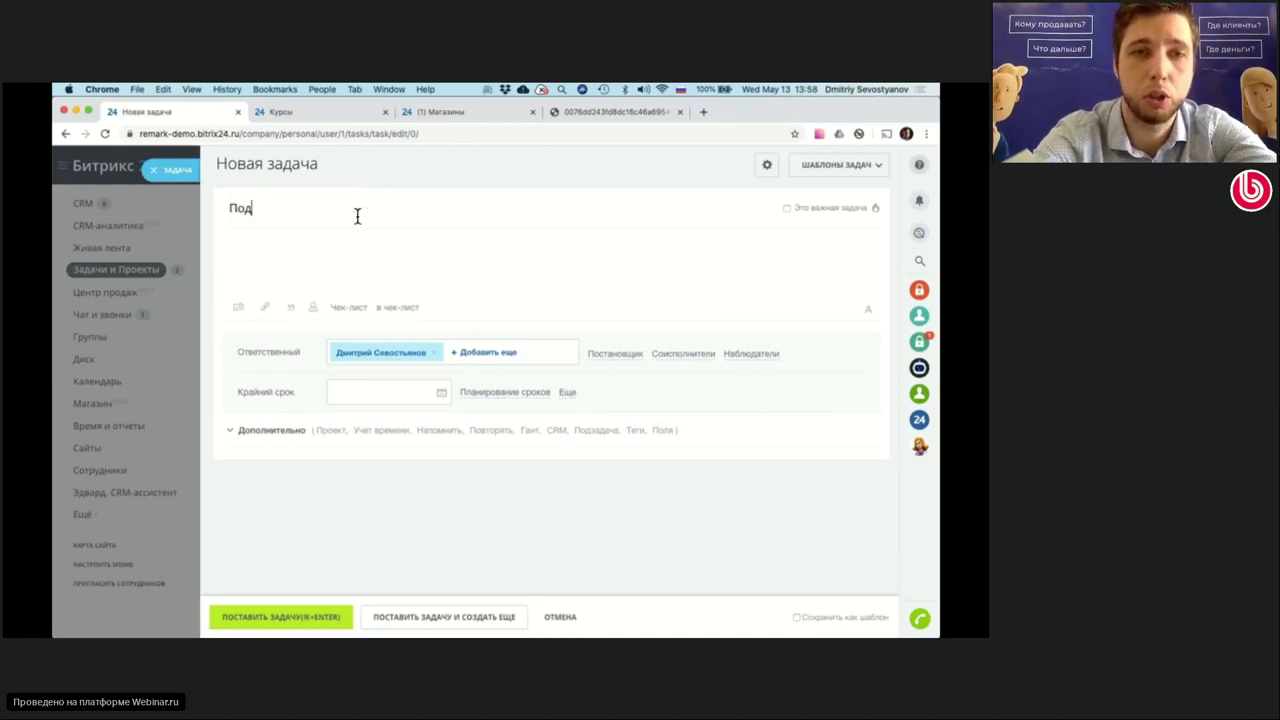
{"action": "type", "text": "готовить отчет"}
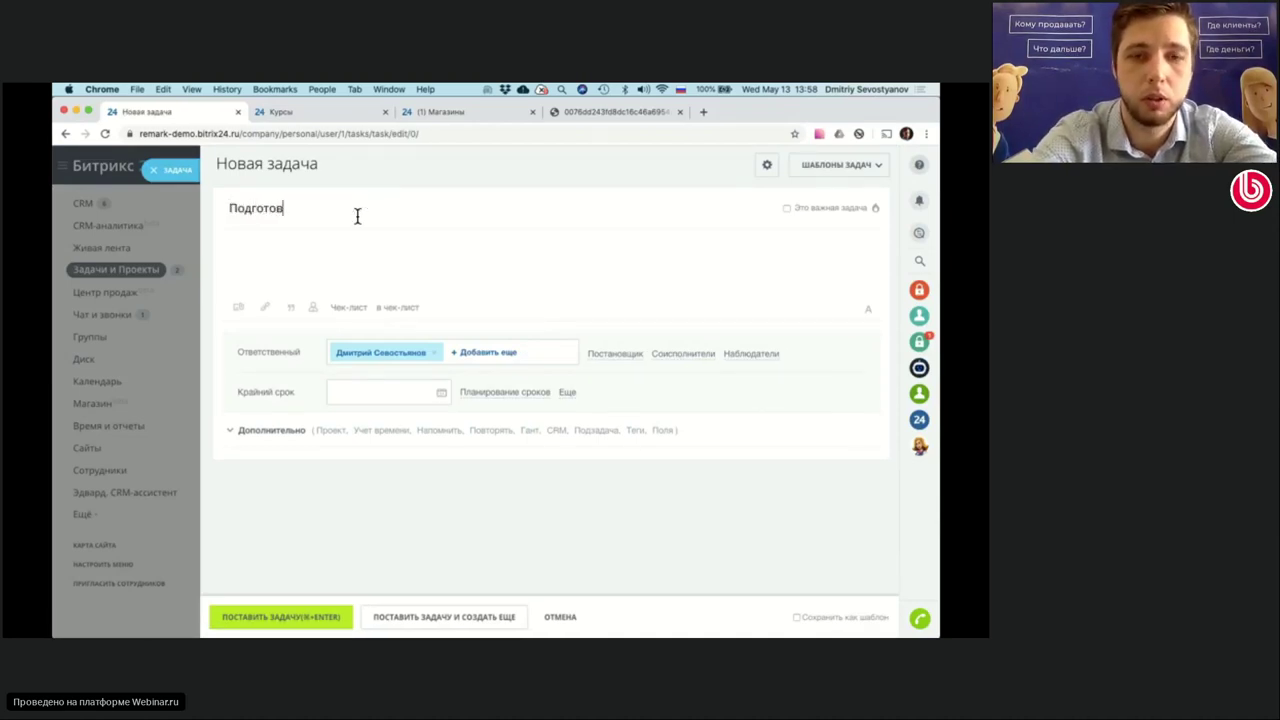
- Set the new task's deadline to 29.05.2020 19:00 and replace the responsible person with the other employee
{"action": "left_click", "coordinate": [382, 391]}
{"action": "left_click", "coordinate": [413, 512]}
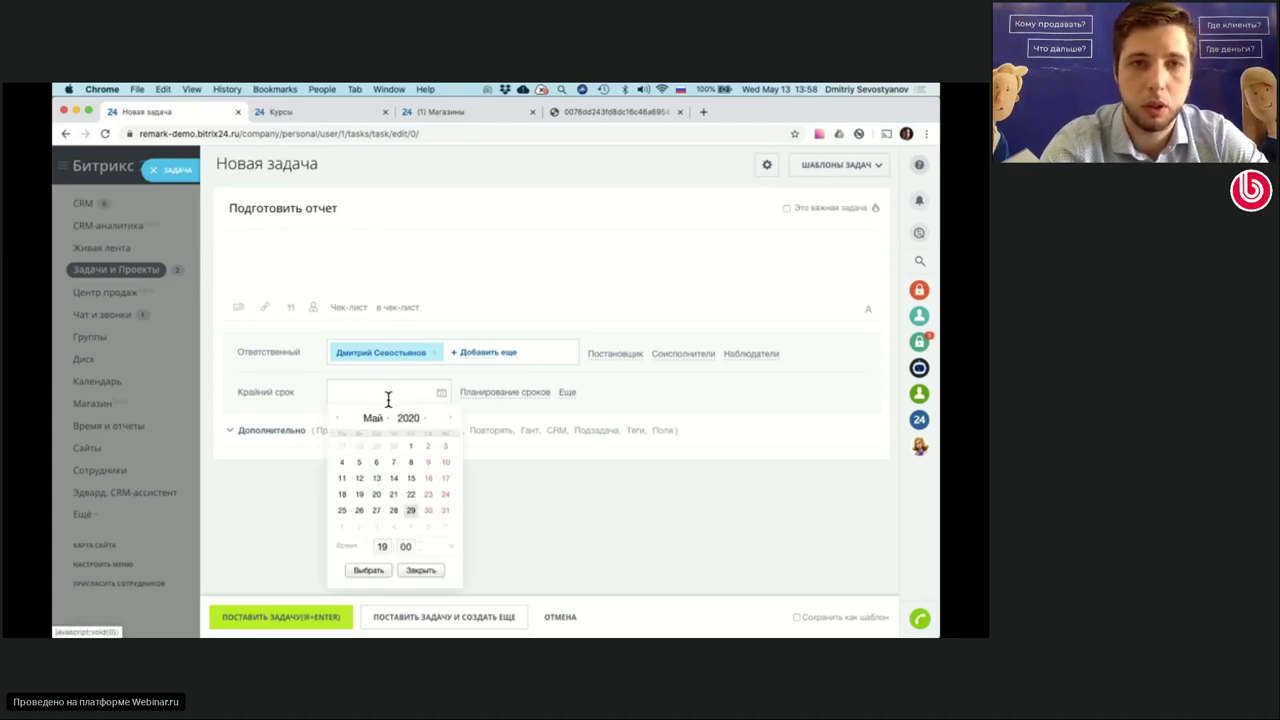
{"action": "left_click", "coordinate": [372, 572]}
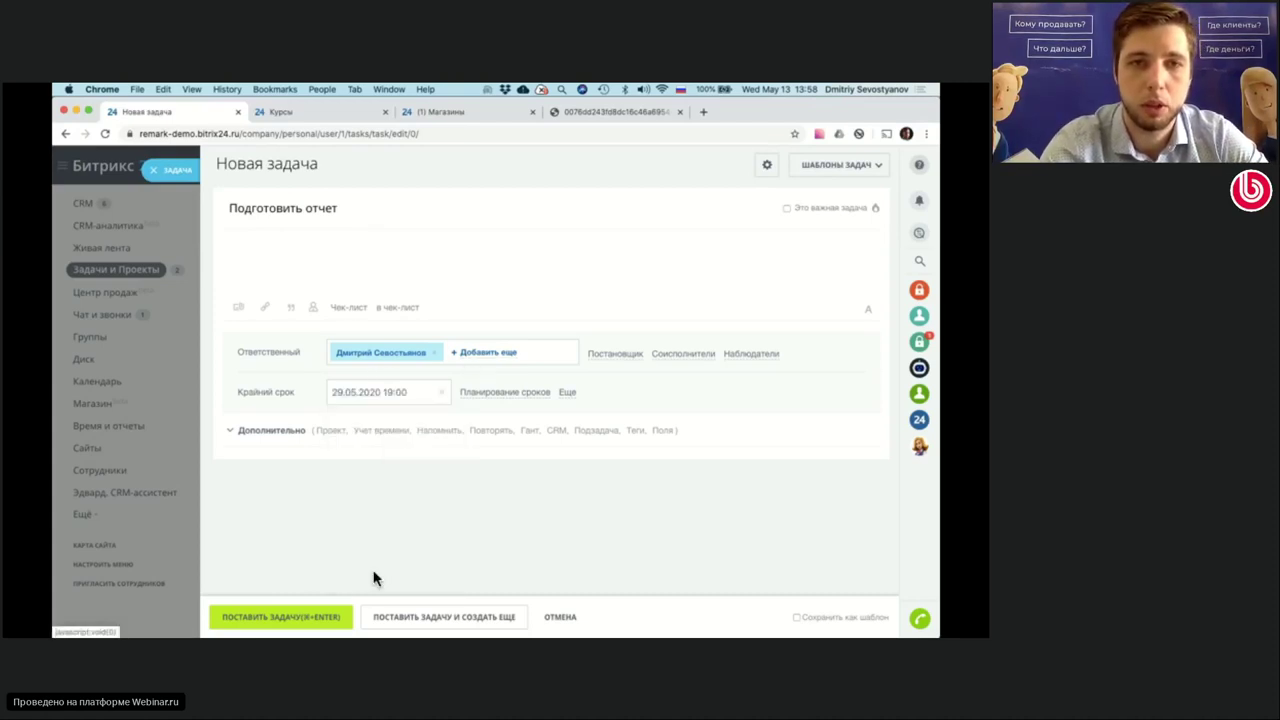
{"action": "left_click", "coordinate": [434, 352]}
{"action": "left_click", "coordinate": [432, 348]}
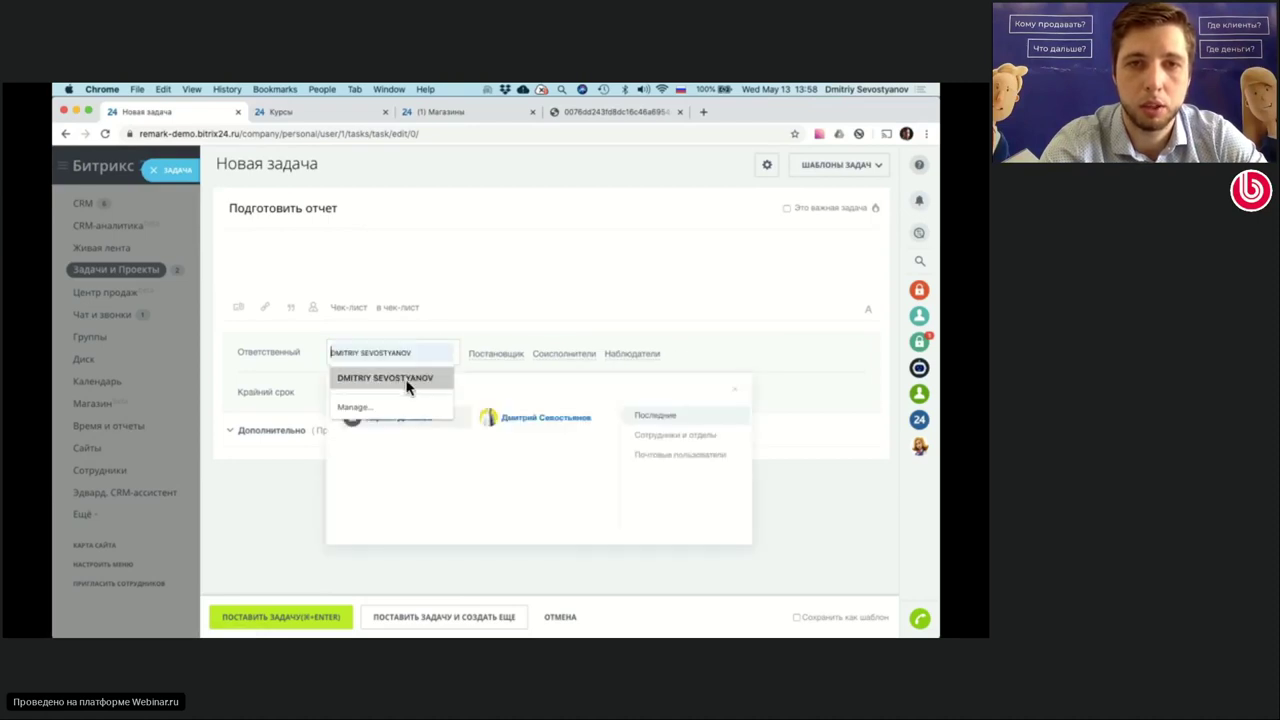
{"action": "left_click", "coordinate": [460, 424]}
{"action": "left_click", "coordinate": [281, 517]}
{"action": "left_click", "coordinate": [329, 257]}
- Add a checklist with the item "проверь дебиторку" to the new task and submit the task
{"action": "left_click", "coordinate": [350, 307]}
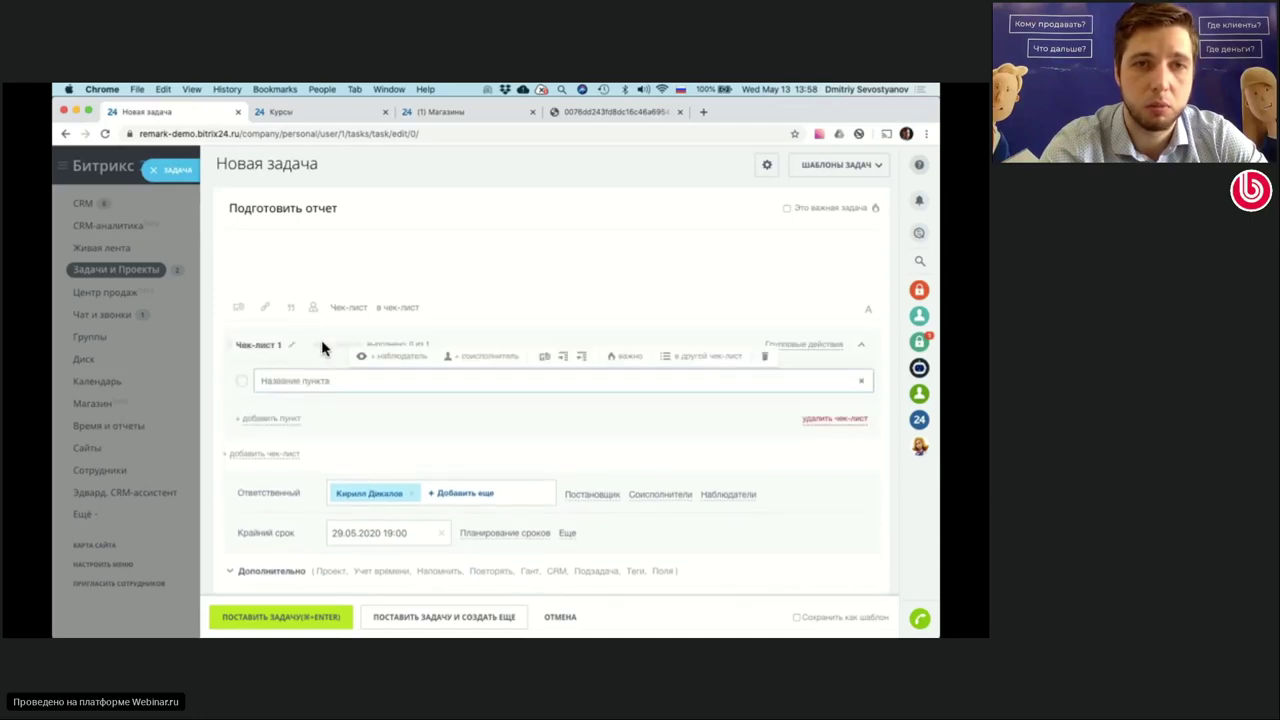
{"action": "left_click", "coordinate": [350, 307]}
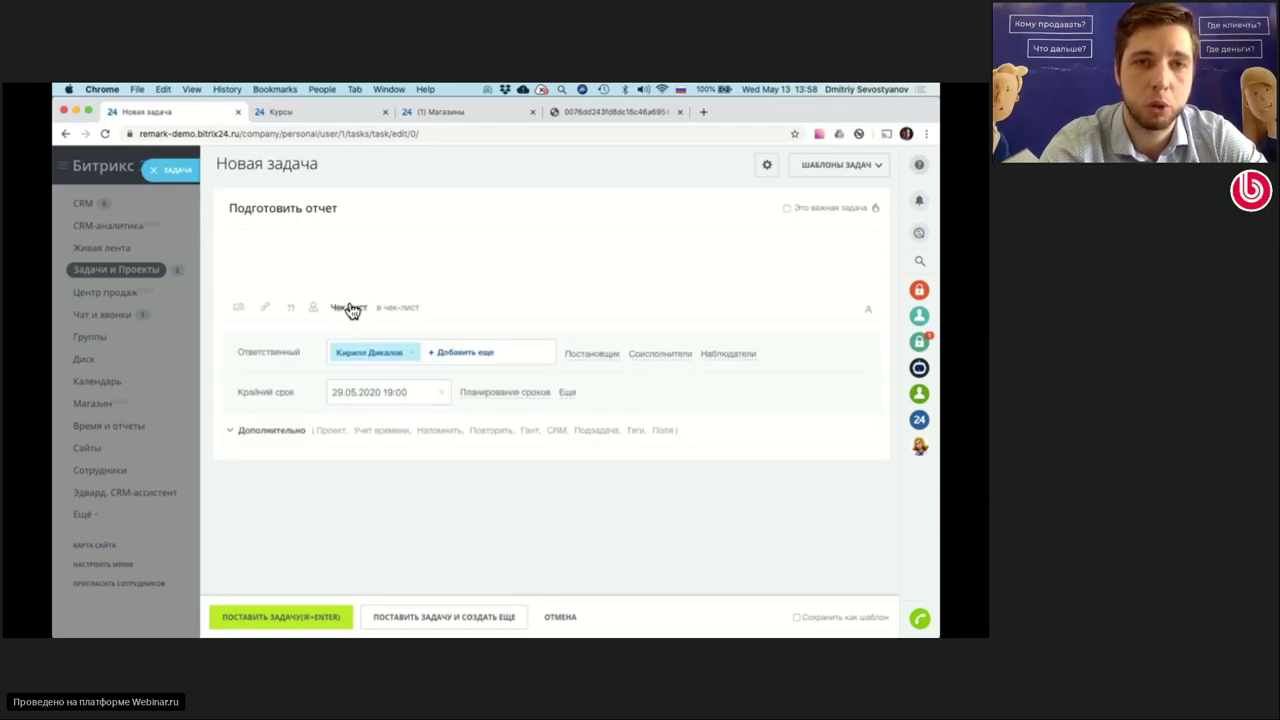
{"action": "left_click", "coordinate": [350, 310]}
{"action": "left_click", "coordinate": [266, 382]}
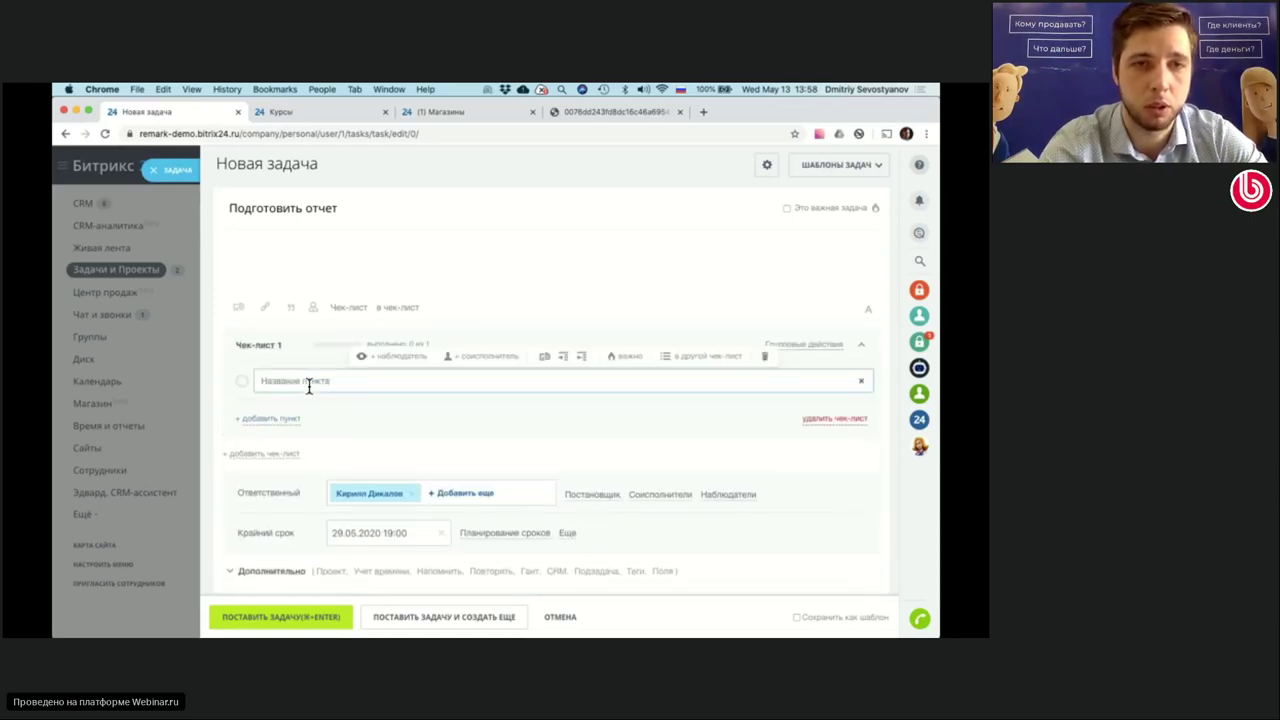
{"action": "type", "text": "проверь де"}
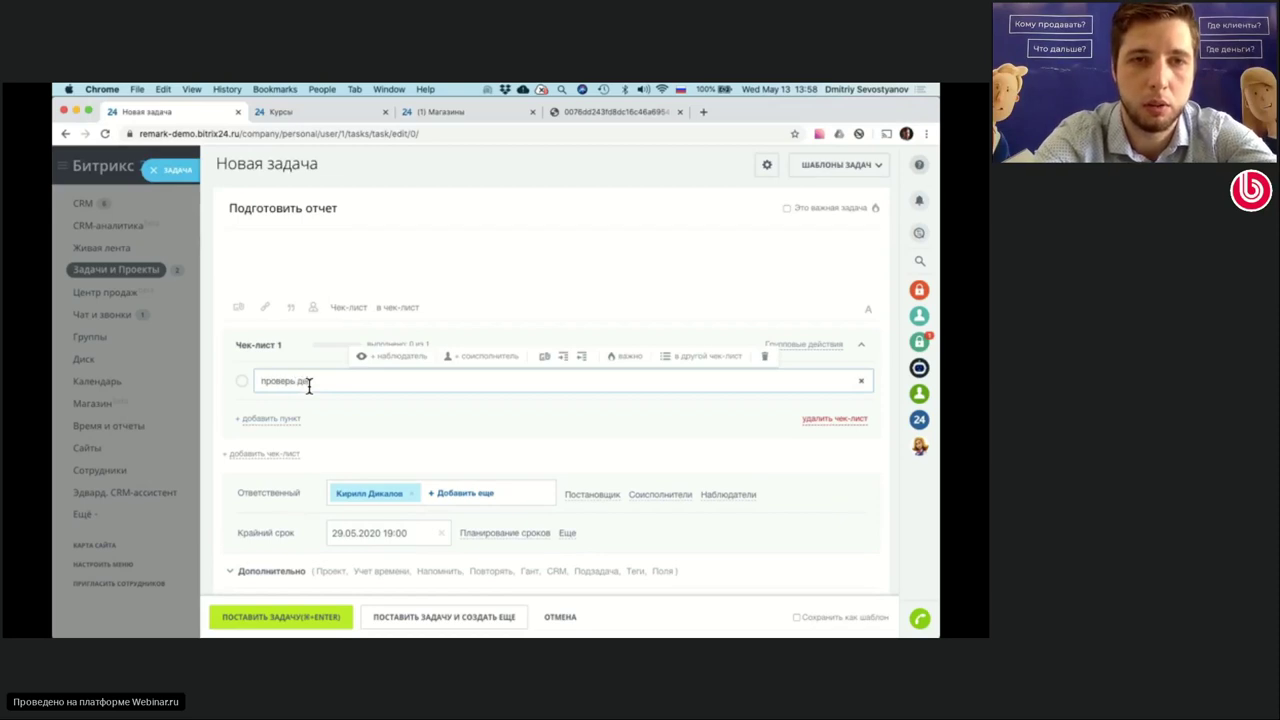
{"action": "type", "text": "биторку"}
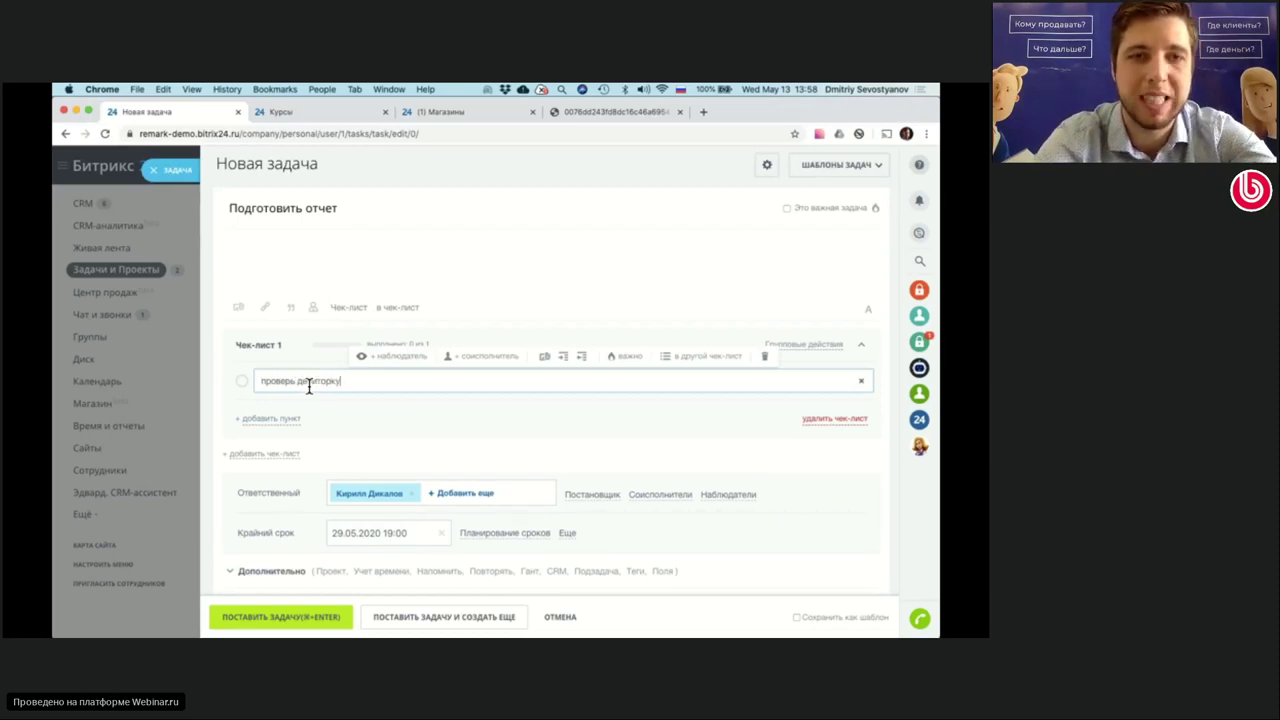
{"action": "left_click", "coordinate": [380, 291]}
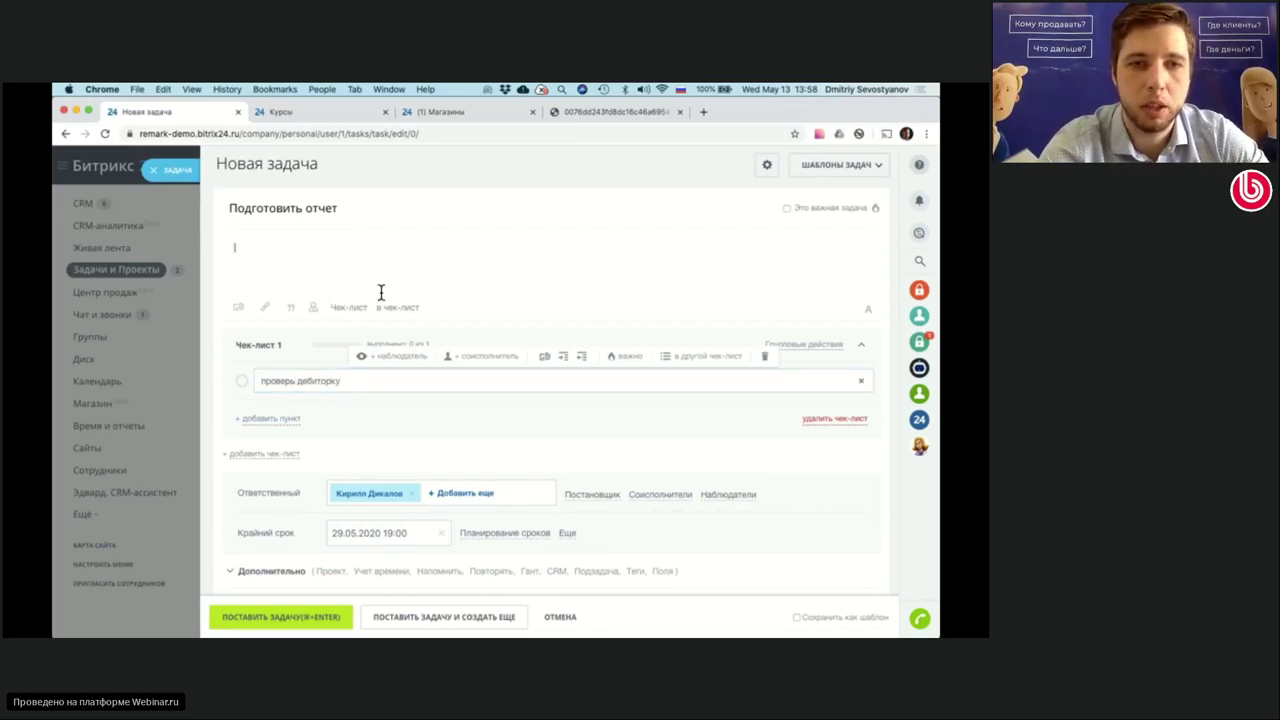
{"action": "left_click", "coordinate": [284, 620]}
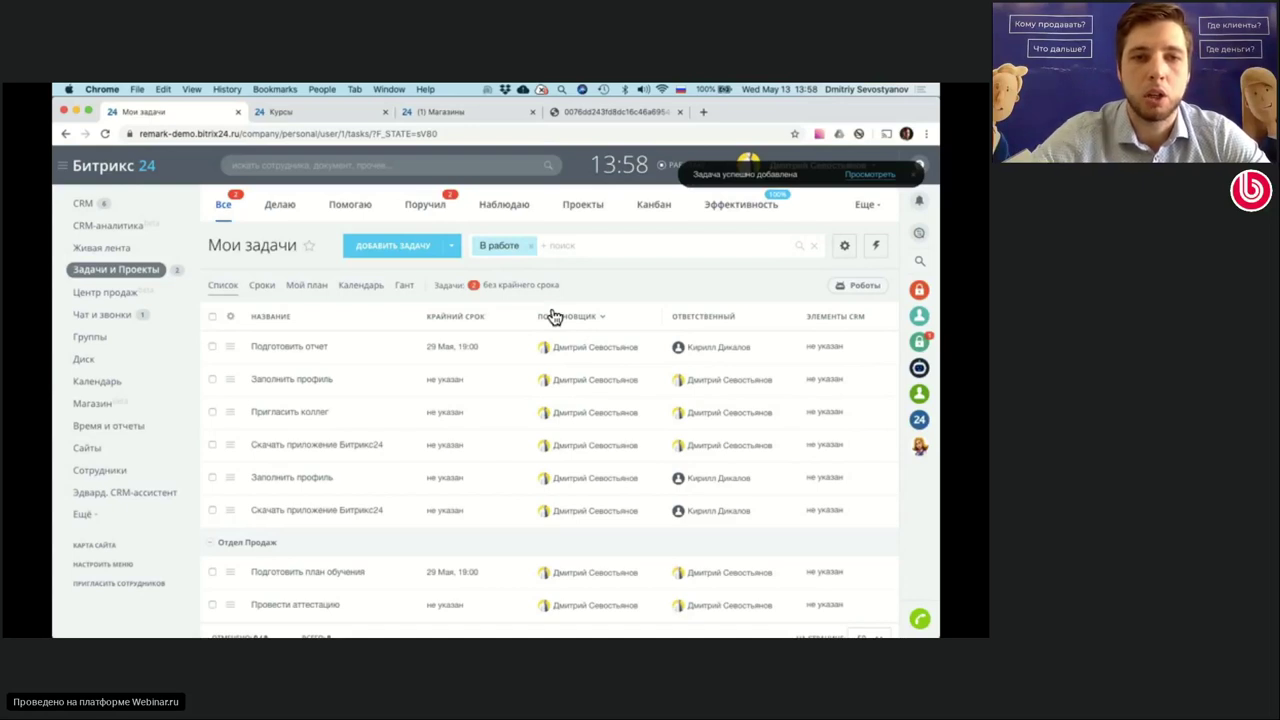
- Look over the task list, then display the tasks in the Мой план view and collapse the main navigation menu
{"action": "scroll", "coordinate": [334, 480], "scroll_direction": "down", "scroll_amount": 3}
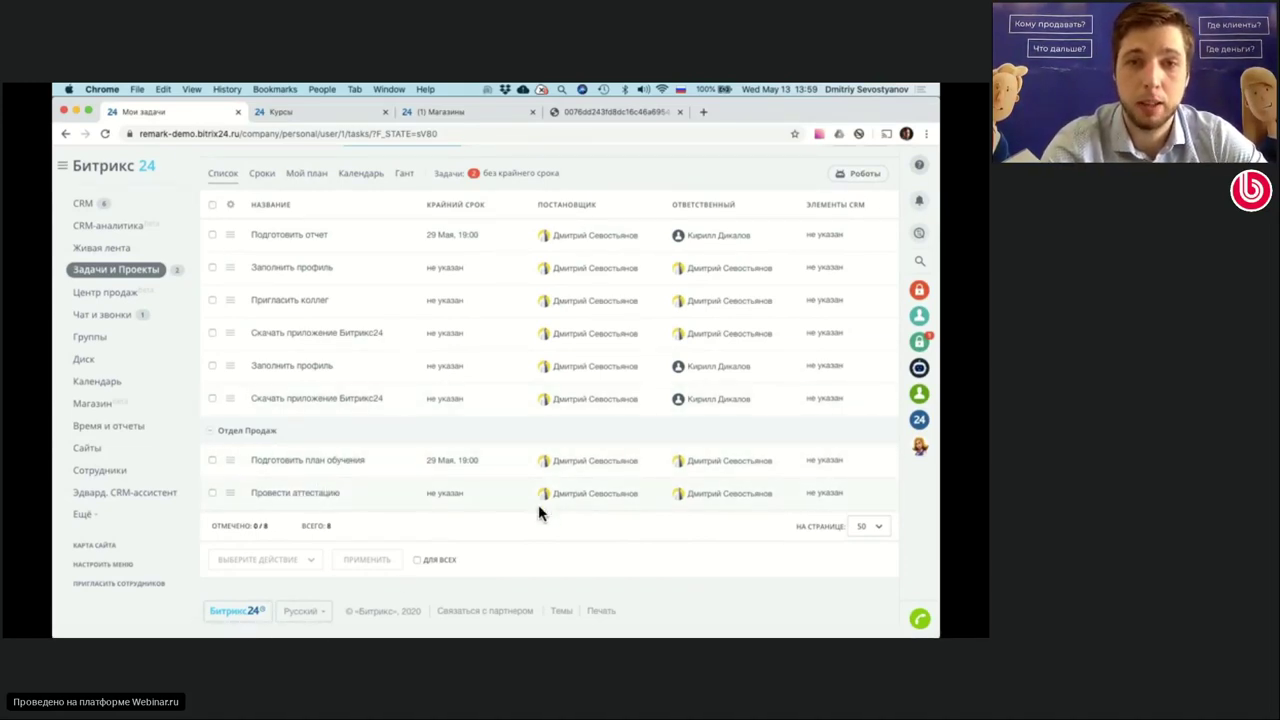
{"action": "scroll", "coordinate": [520, 449], "scroll_direction": "up", "scroll_amount": 1}
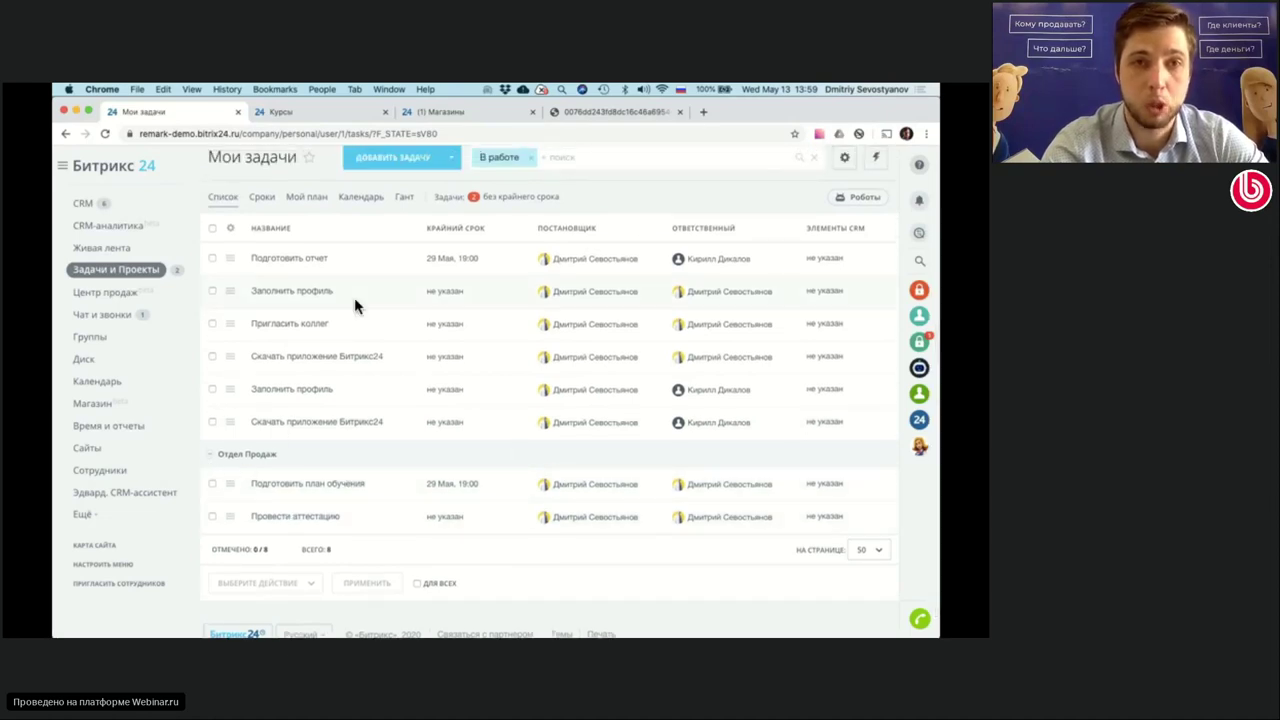
{"action": "scroll", "coordinate": [380, 315], "scroll_direction": "up", "scroll_amount": 1}
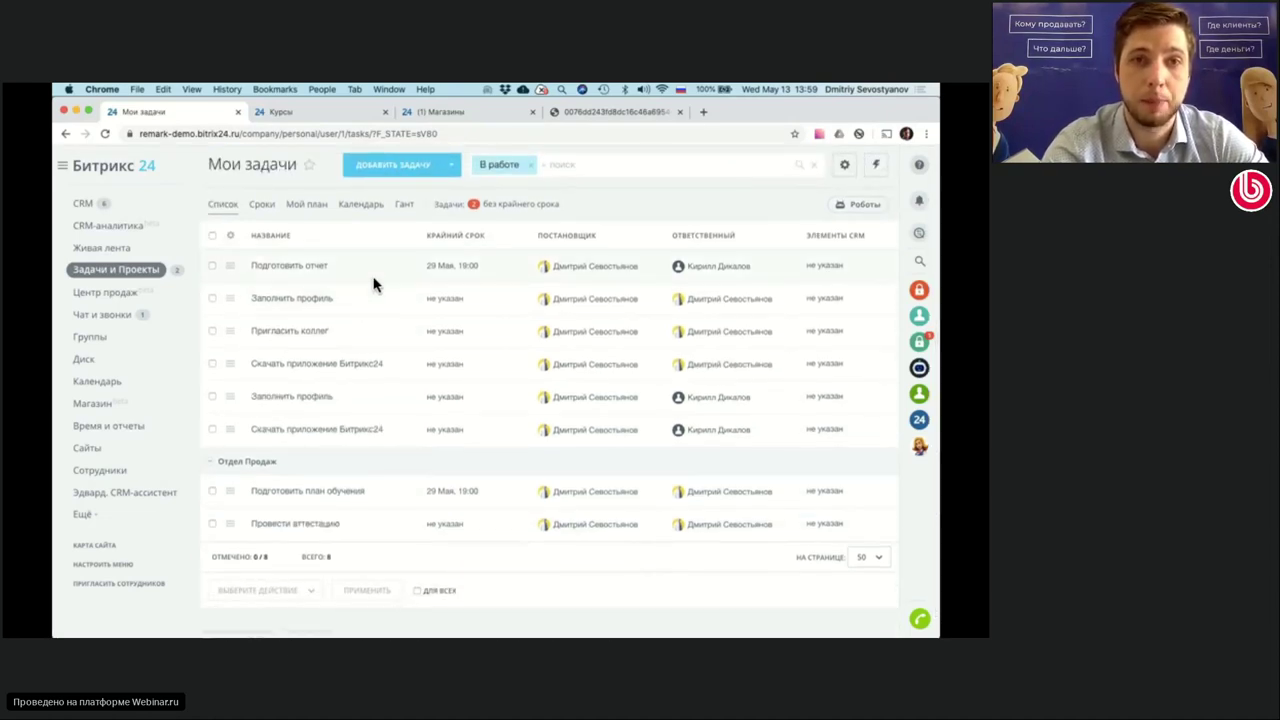
{"action": "scroll", "coordinate": [371, 286], "scroll_direction": "up", "scroll_amount": 1}
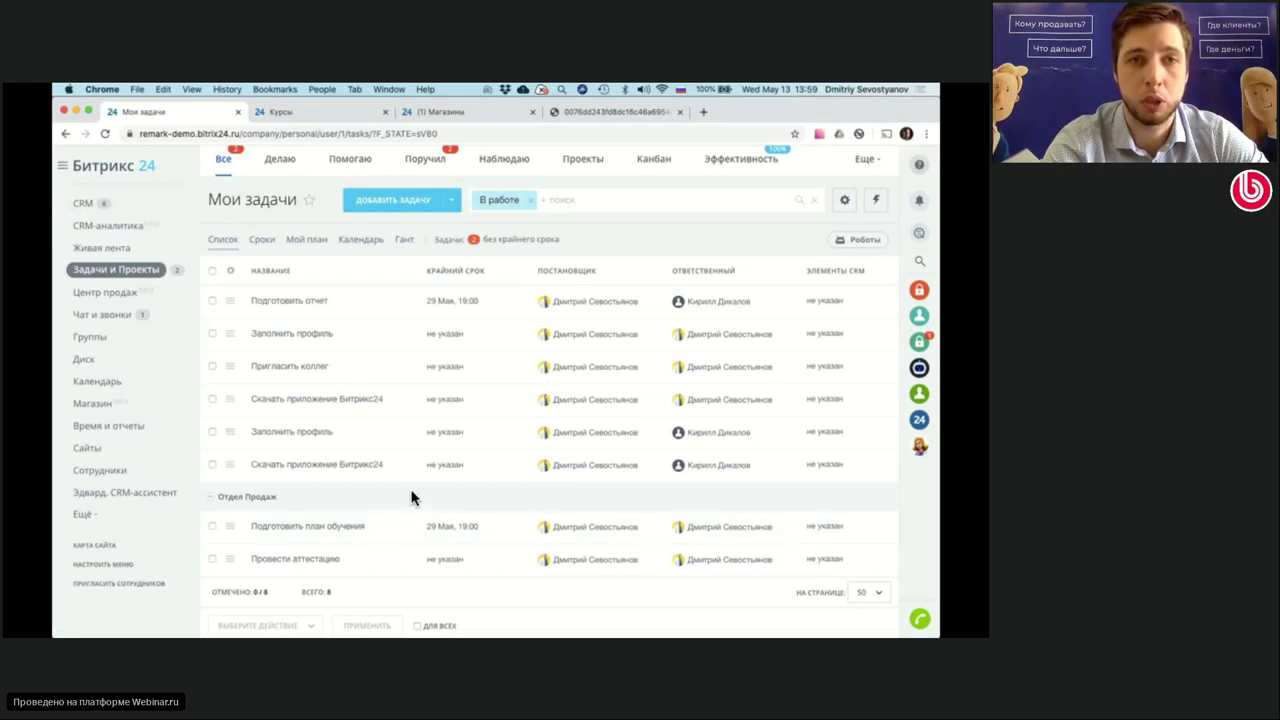
{"action": "left_click", "coordinate": [293, 245]}
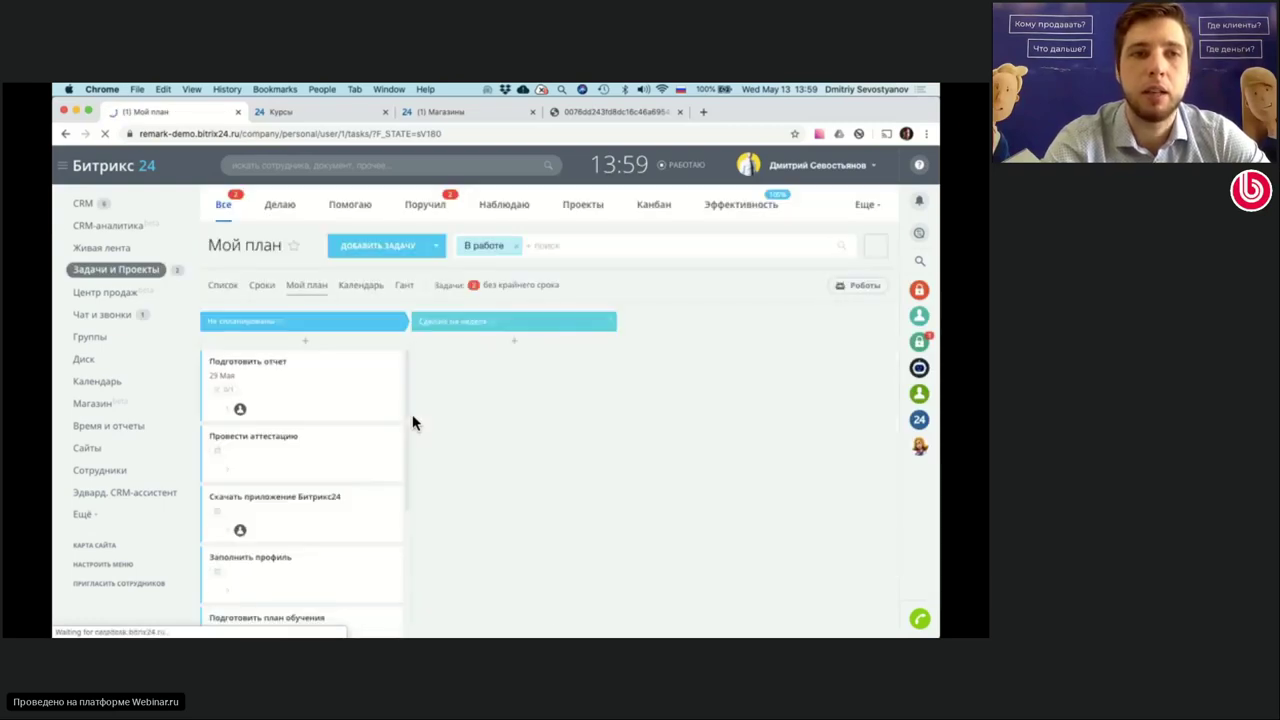
{"action": "left_click", "coordinate": [61, 168]}
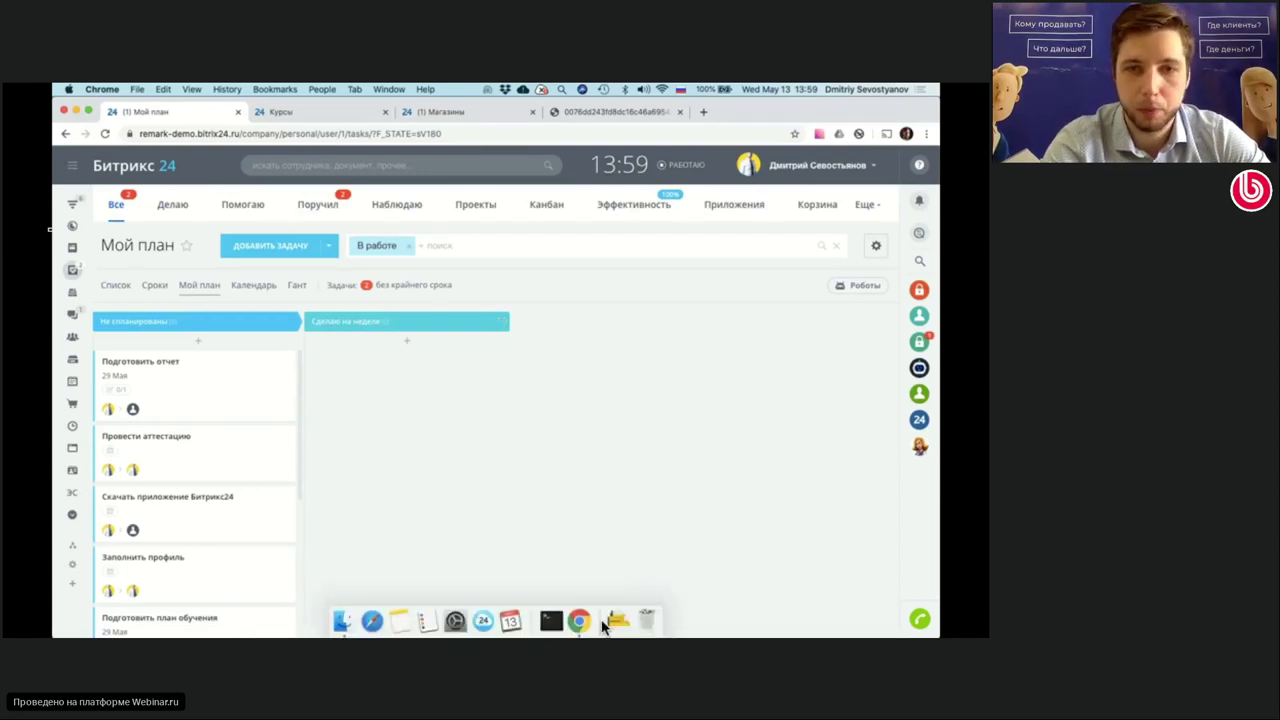
- Check the webinar broadcast window and its chat, then return to the Мой план board in Bitrix24
{"action": "left_click", "coordinate": [600, 622]}
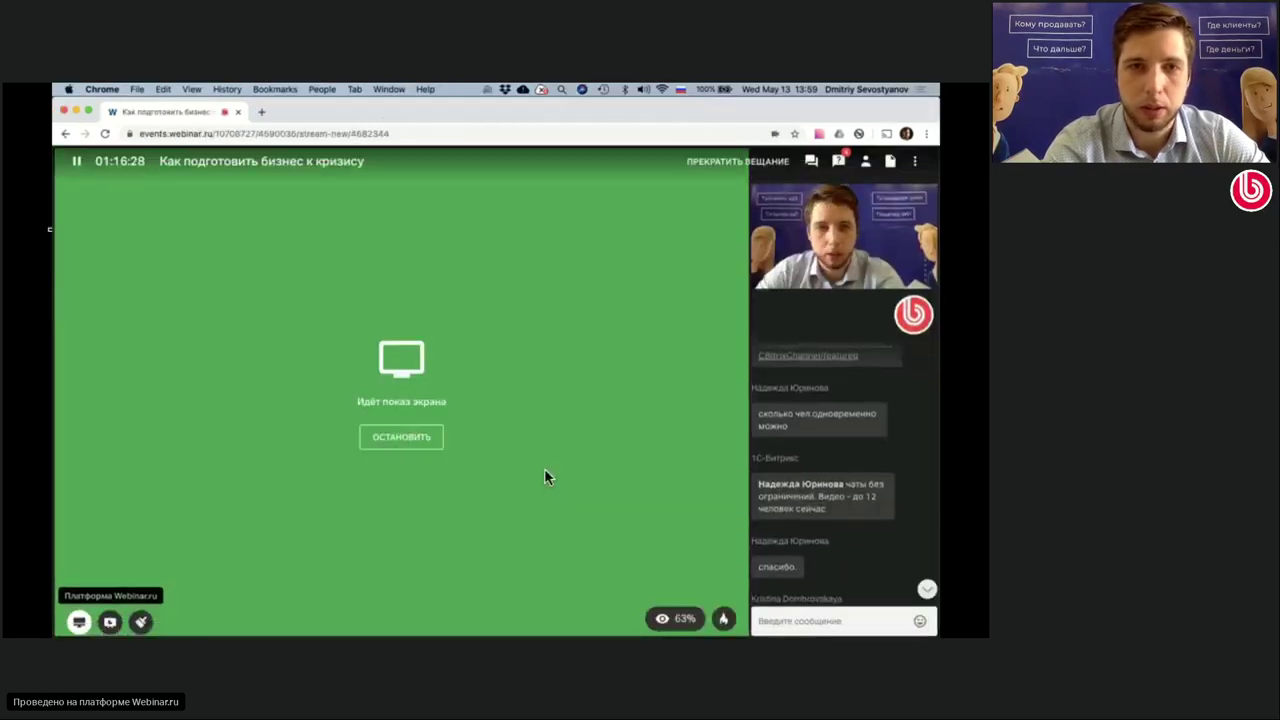
{"action": "key", "text": "super+Tab"}
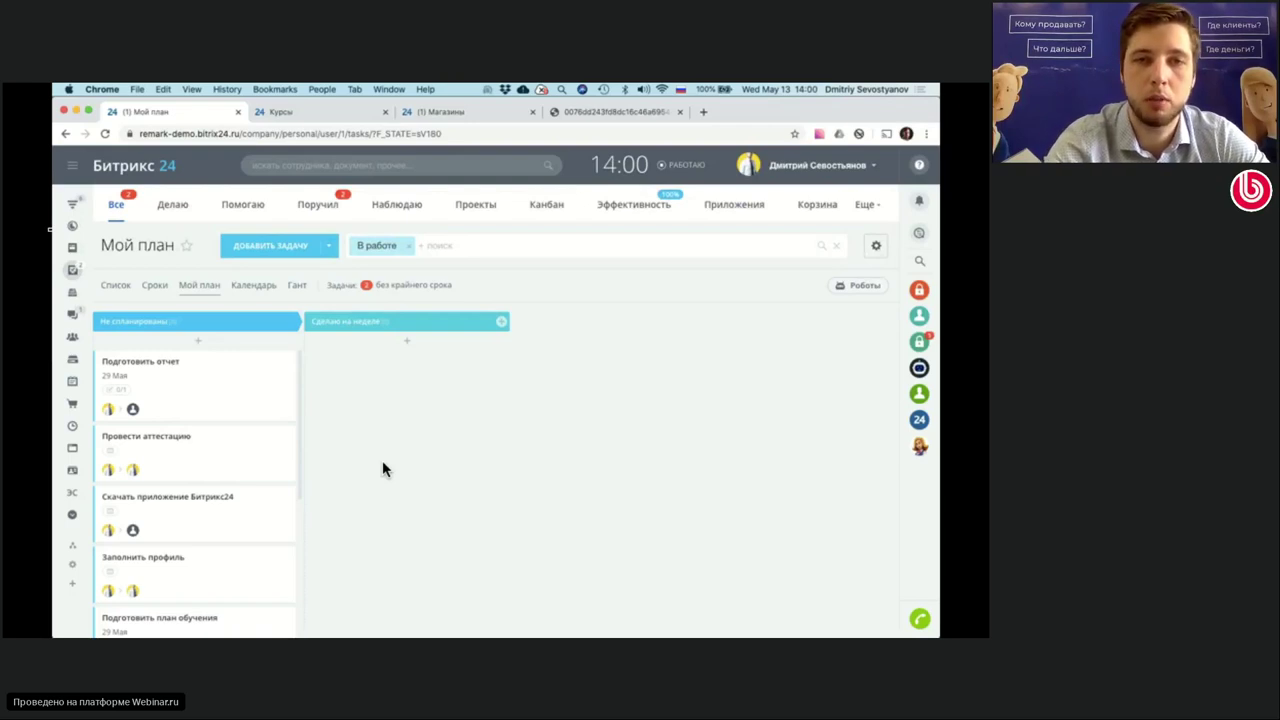
- Add a "подумать" stage after "Сделаю на неделе" and move the "Подготовить отчет" task into it
{"action": "left_click", "coordinate": [500, 323]}
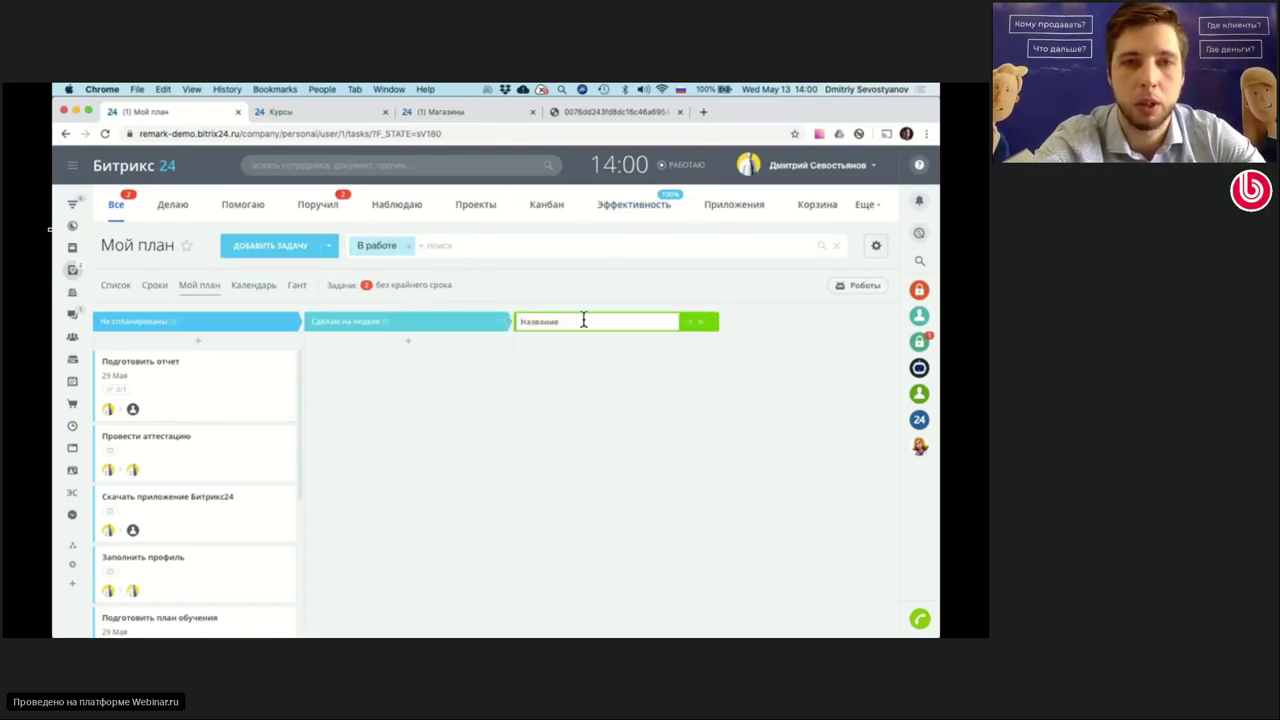
{"action": "type", "text": "подг"}
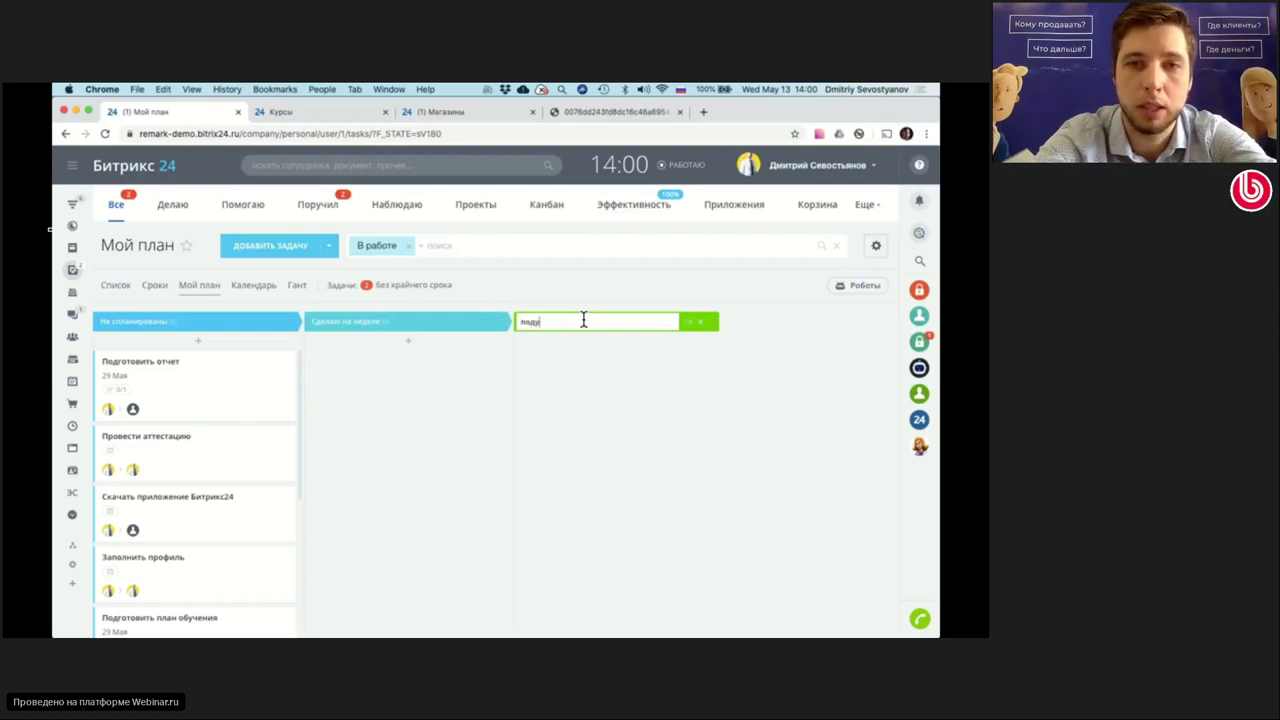
{"action": "type", "text": "мать"}
{"action": "key", "text": "Return"}
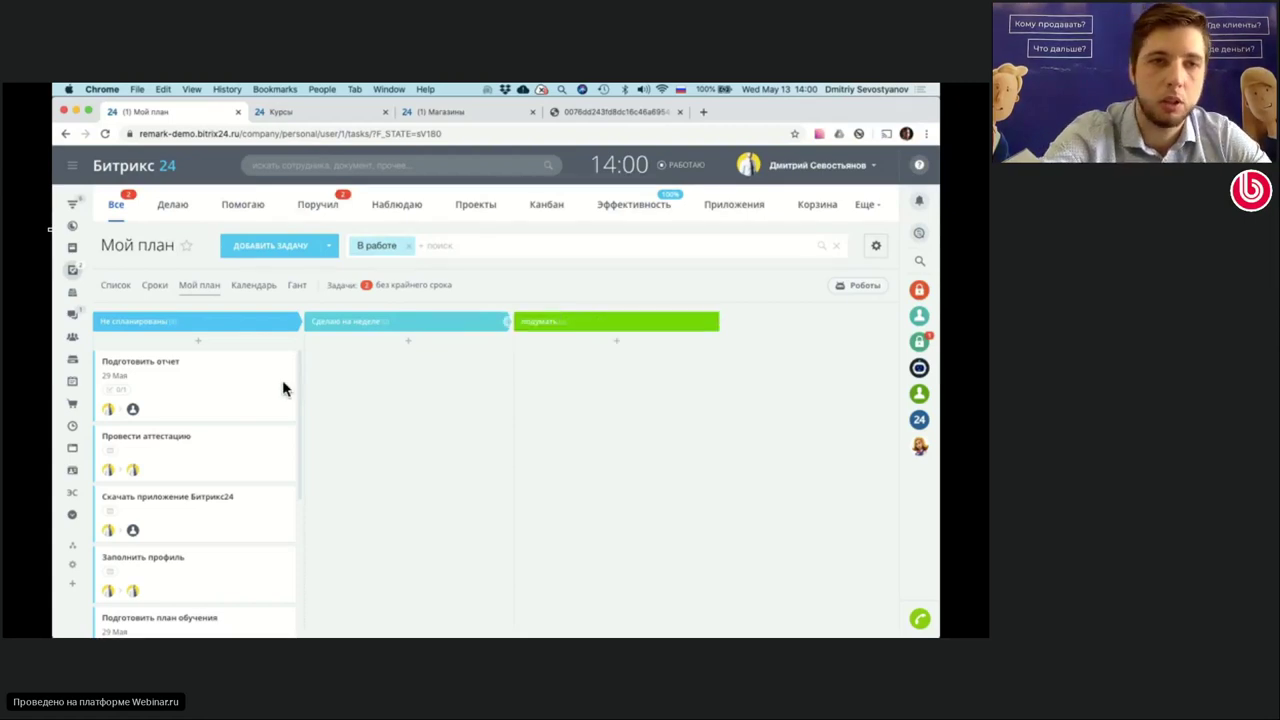
{"action": "left_click_drag", "start_coordinate": [229, 386], "coordinate": [565, 412]}
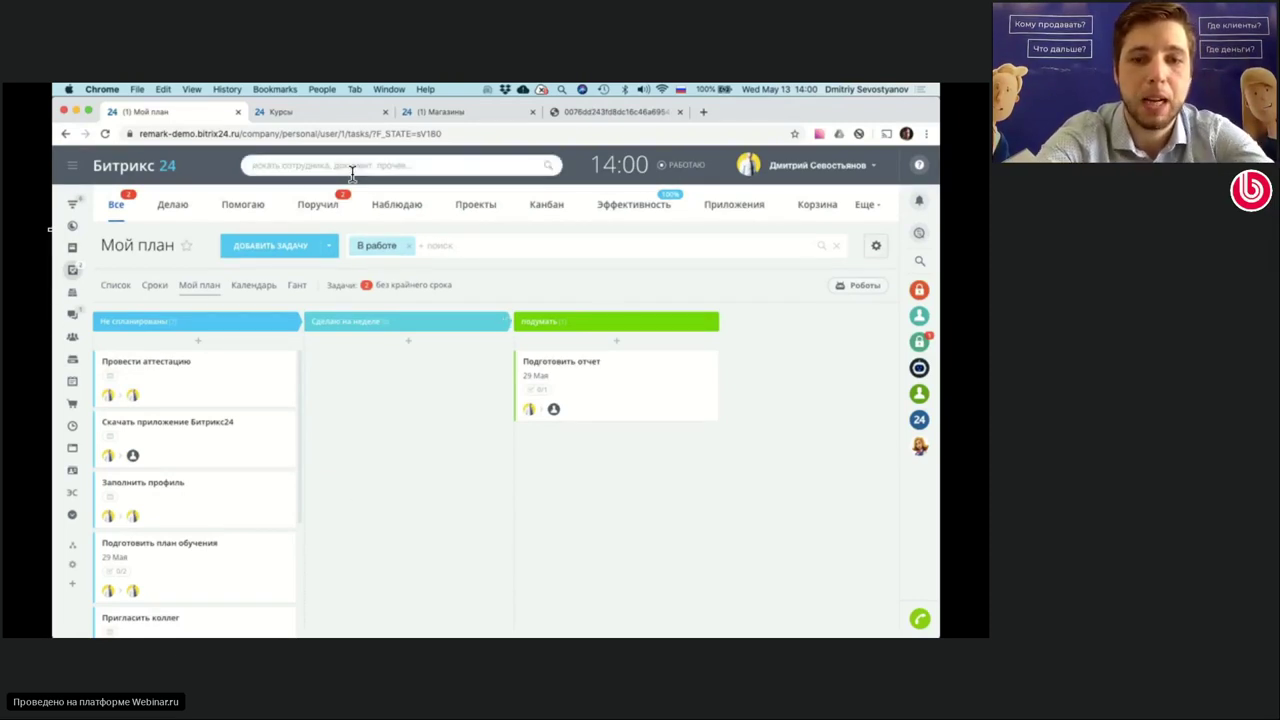
- Search the portal for "отдел" and open the "Отдел Продаж" group
{"action": "type", "text": "от"}
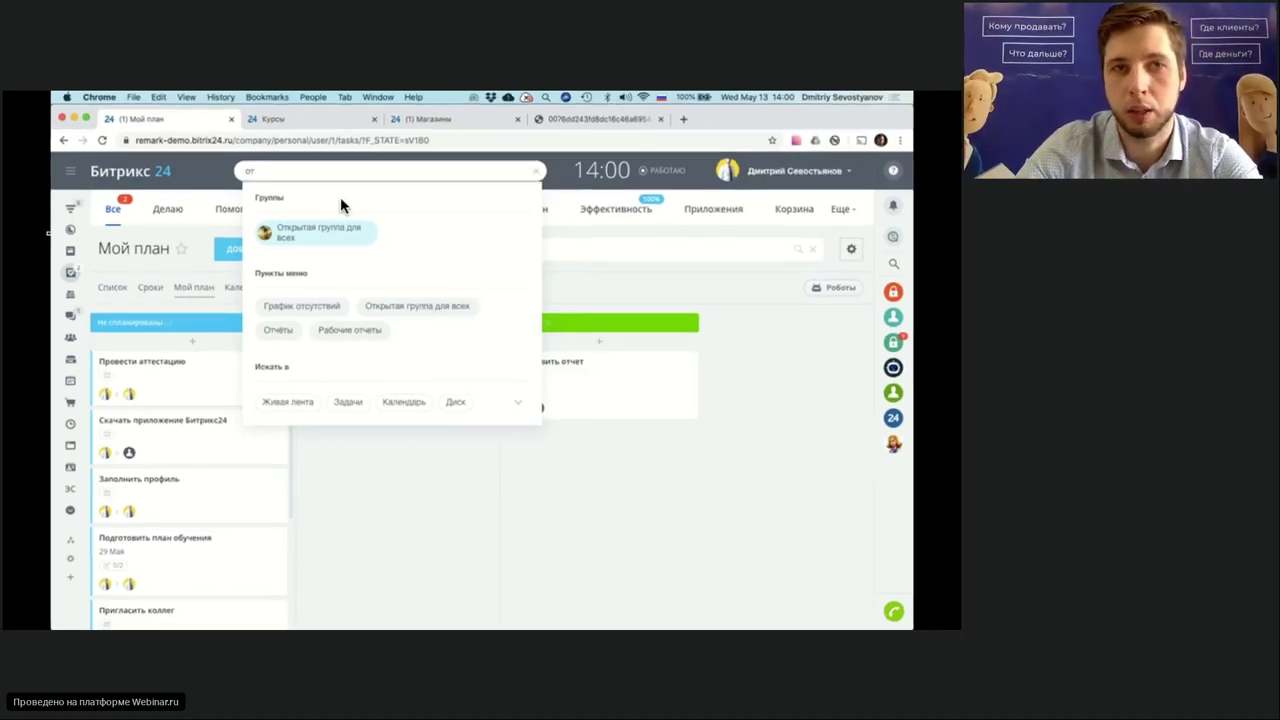
{"action": "key", "text": "BackSpace"}
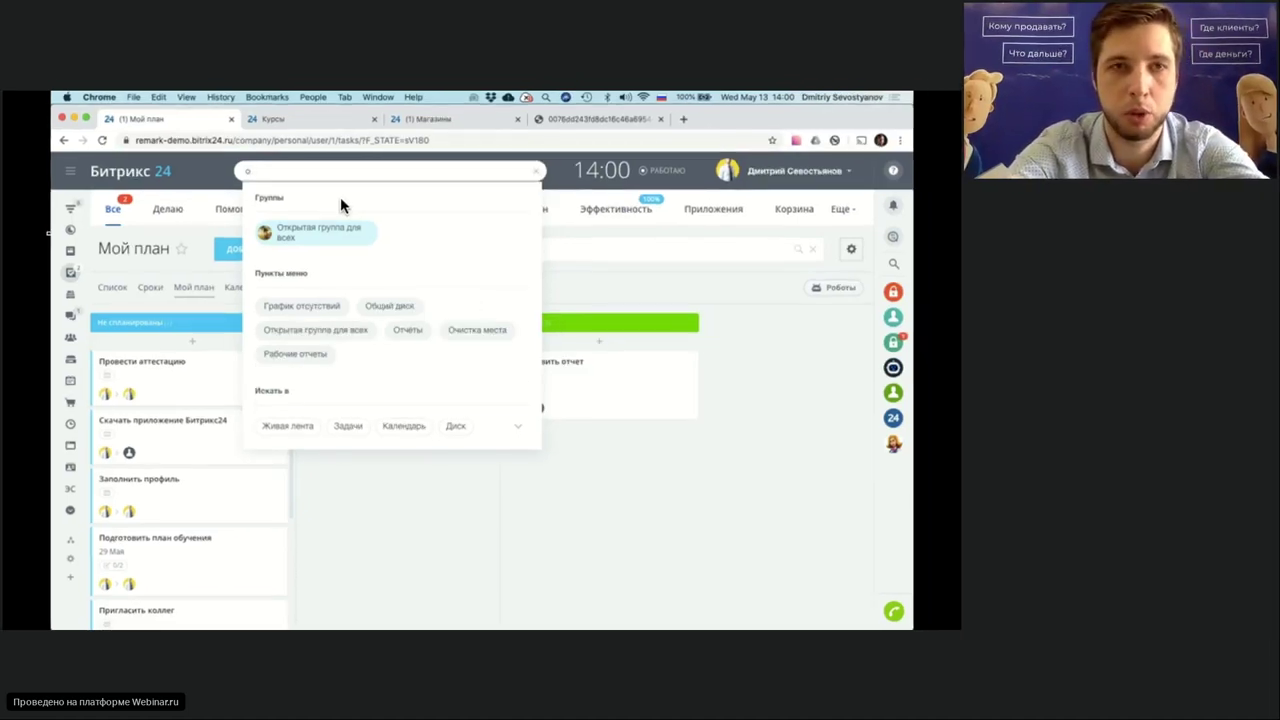
{"action": "type", "text": "тдел"}
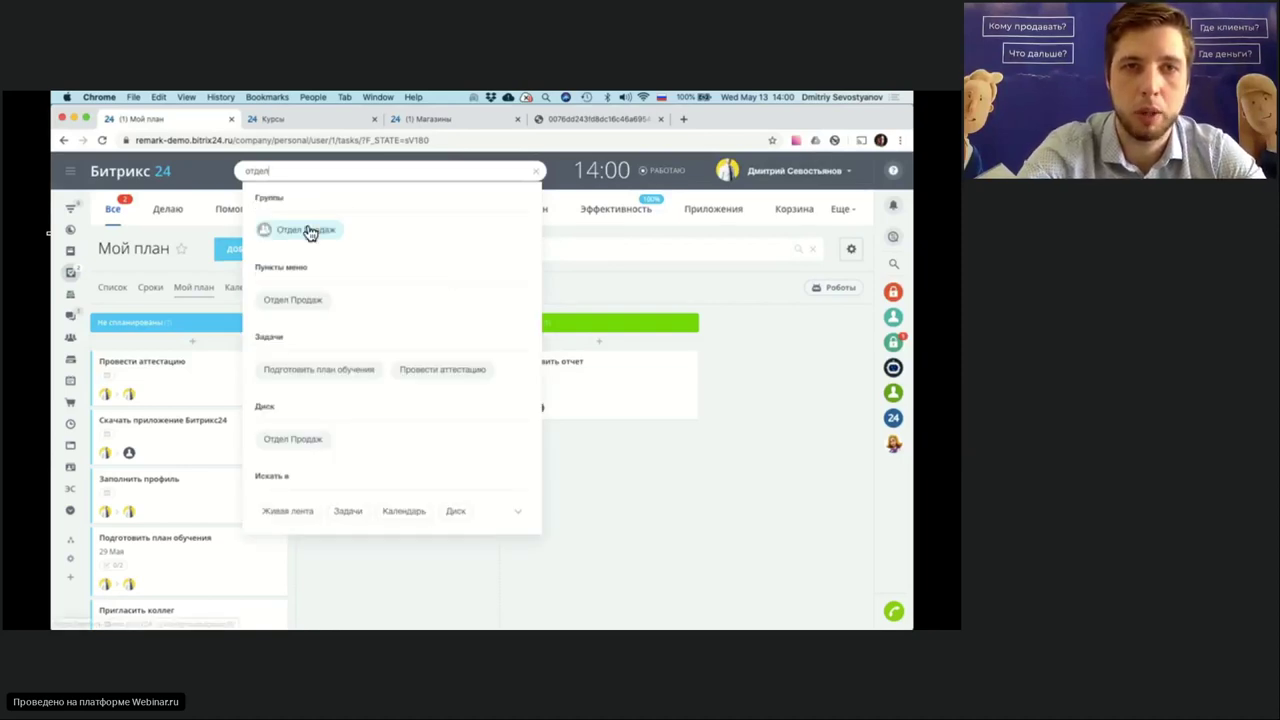
{"action": "left_click", "coordinate": [308, 230]}
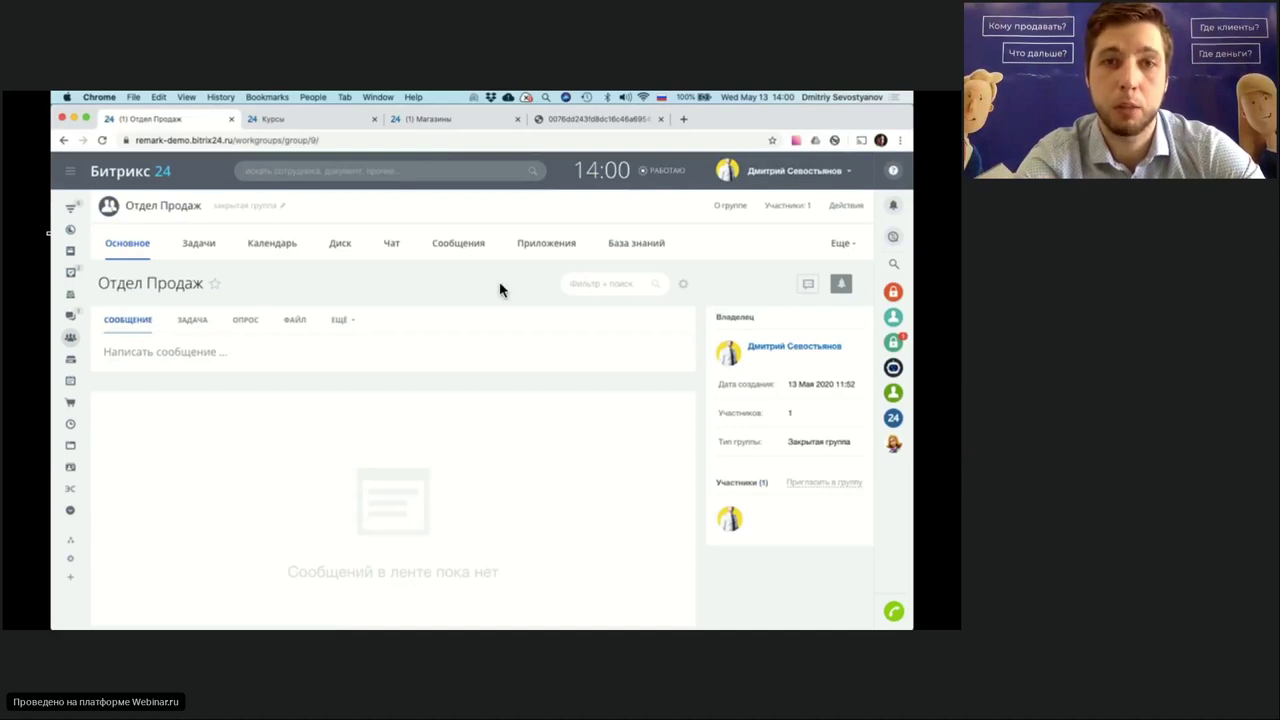
- Show the group's tasks in the Канбан view and move "Провести аттестацию" to the "Согласование" stage
{"action": "left_click", "coordinate": [190, 246]}
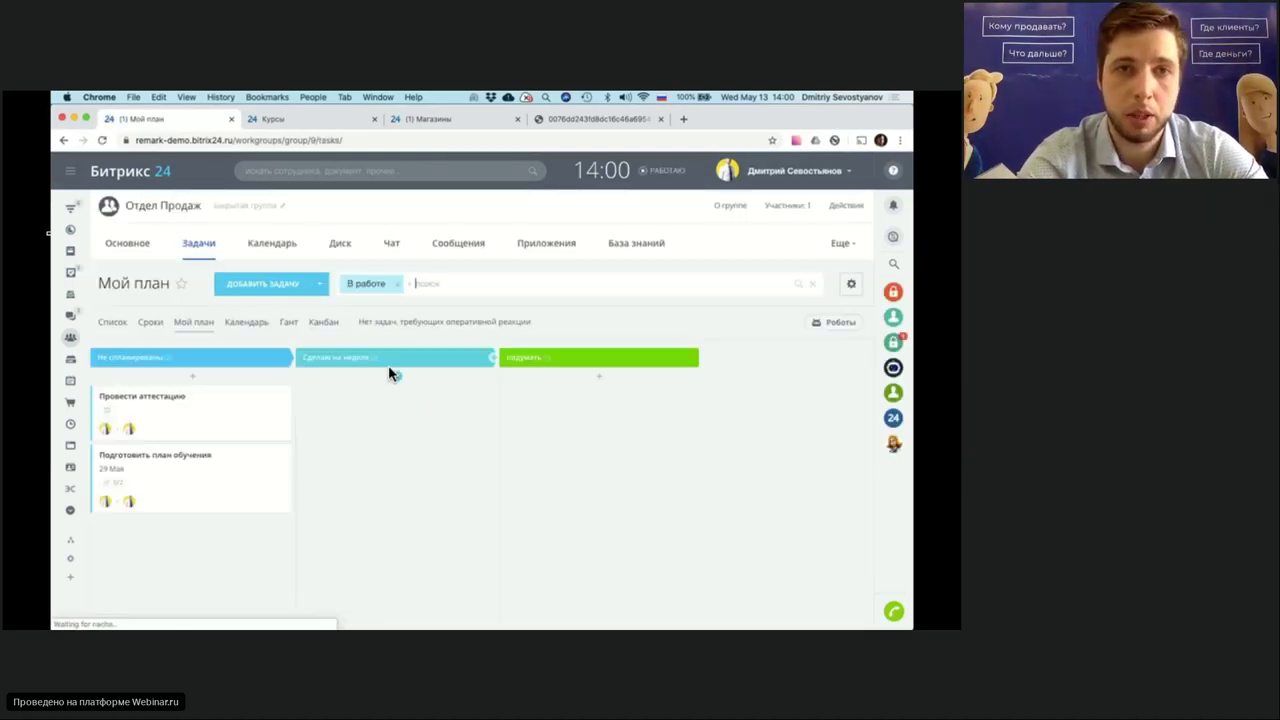
{"action": "left_click", "coordinate": [327, 326]}
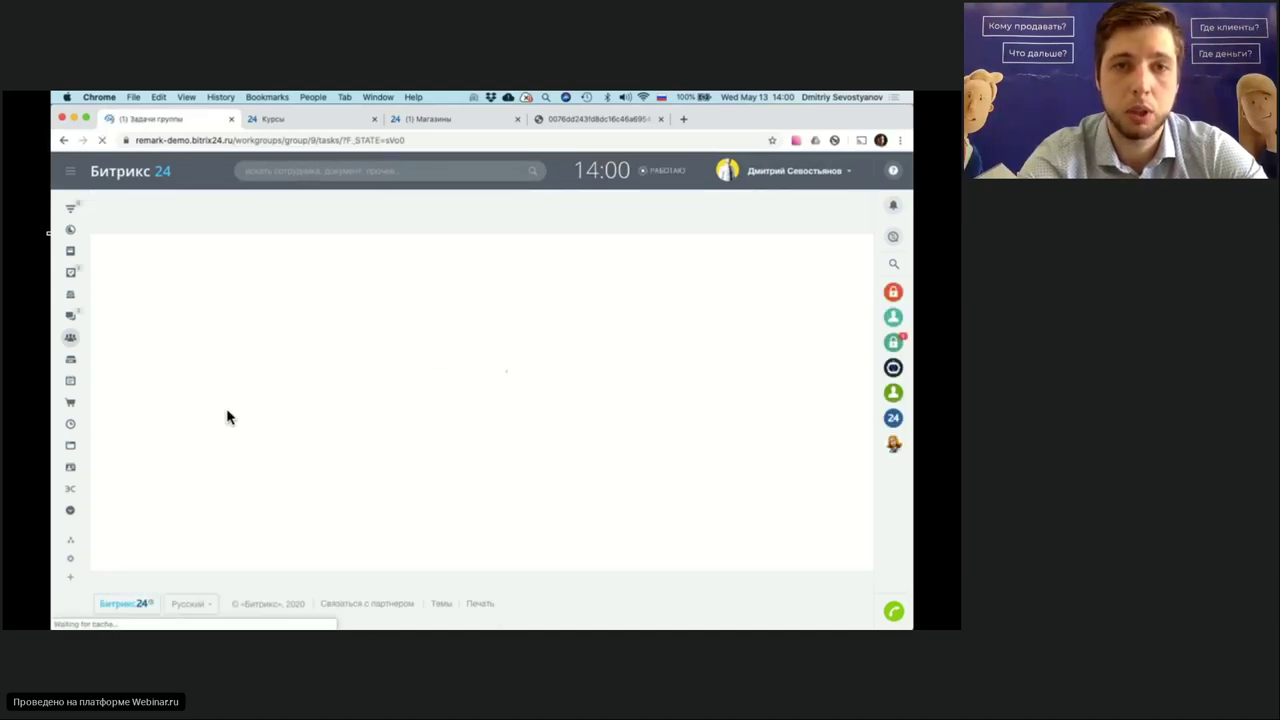
{"action": "left_click_drag", "start_coordinate": [260, 394], "coordinate": [330, 418]}
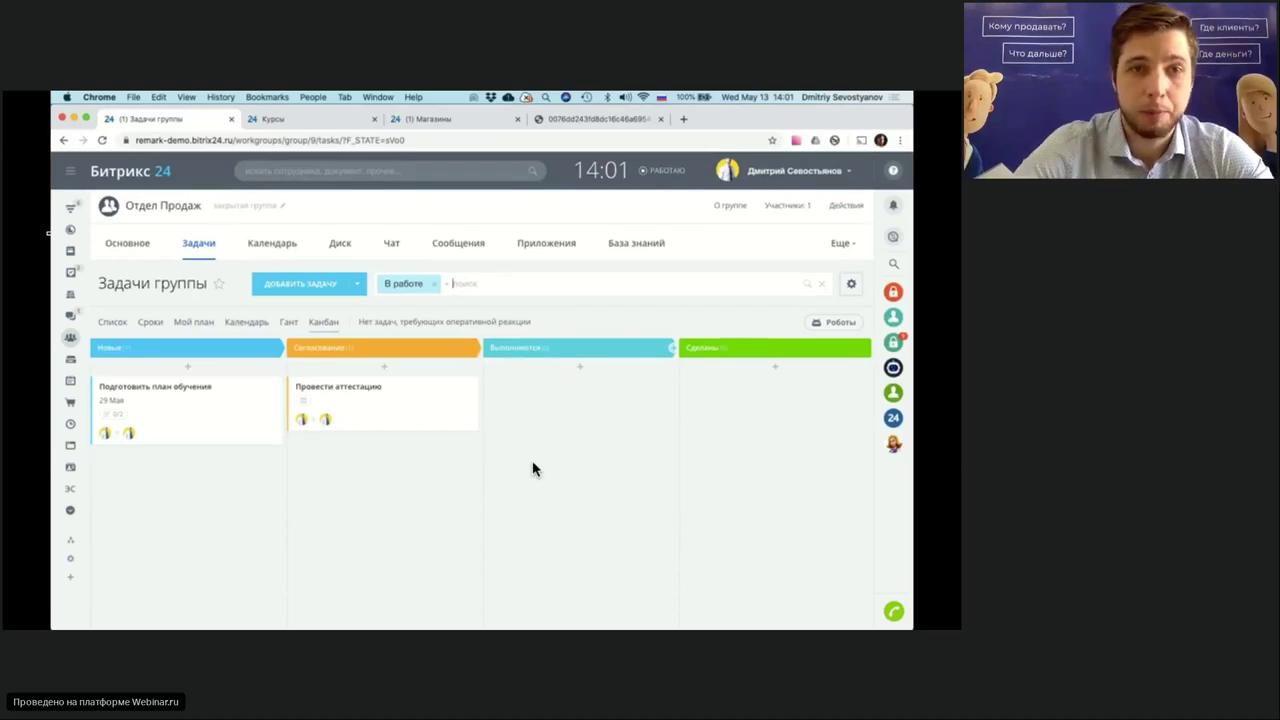
- Show the group's tasks in the Гант view and extend the "Подготовить план обучения" bar to about 18 May
{"action": "left_click", "coordinate": [288, 324]}
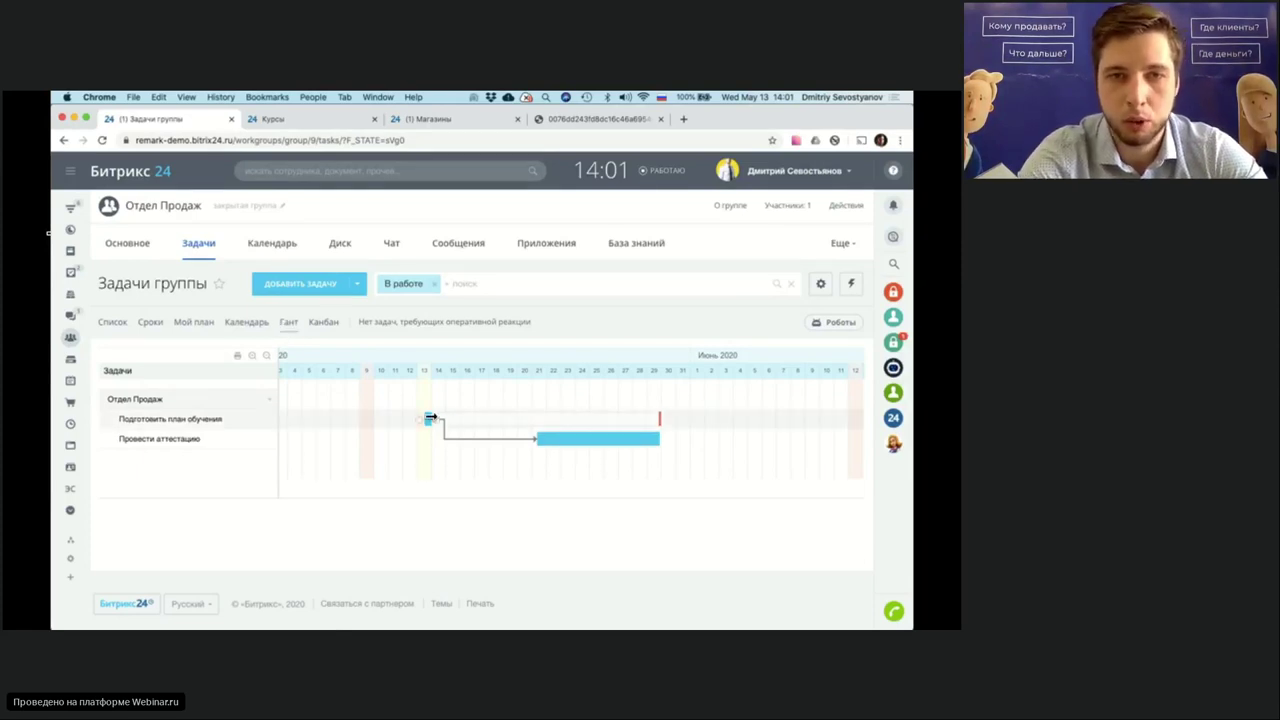
{"action": "left_click_drag", "start_coordinate": [430, 417], "coordinate": [501, 418]}
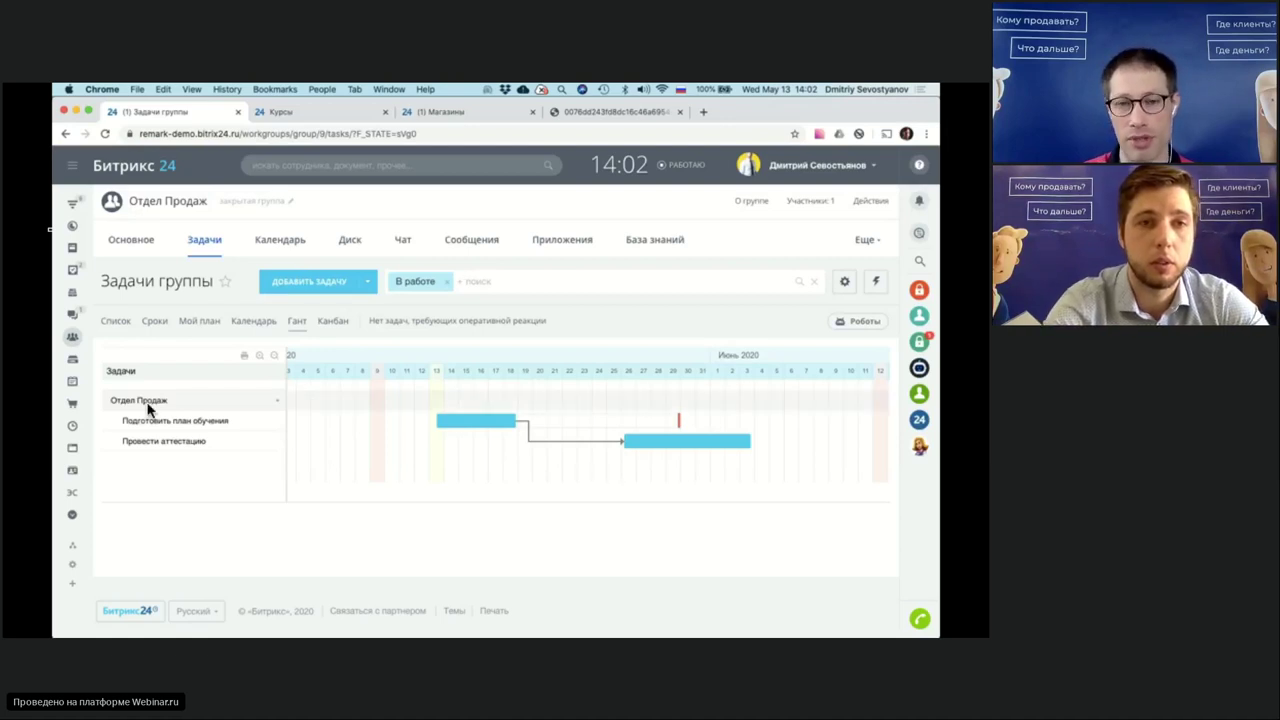
- Show the group's tasks as a Список, and open the group's Диск section
{"action": "left_click", "coordinate": [115, 322]}
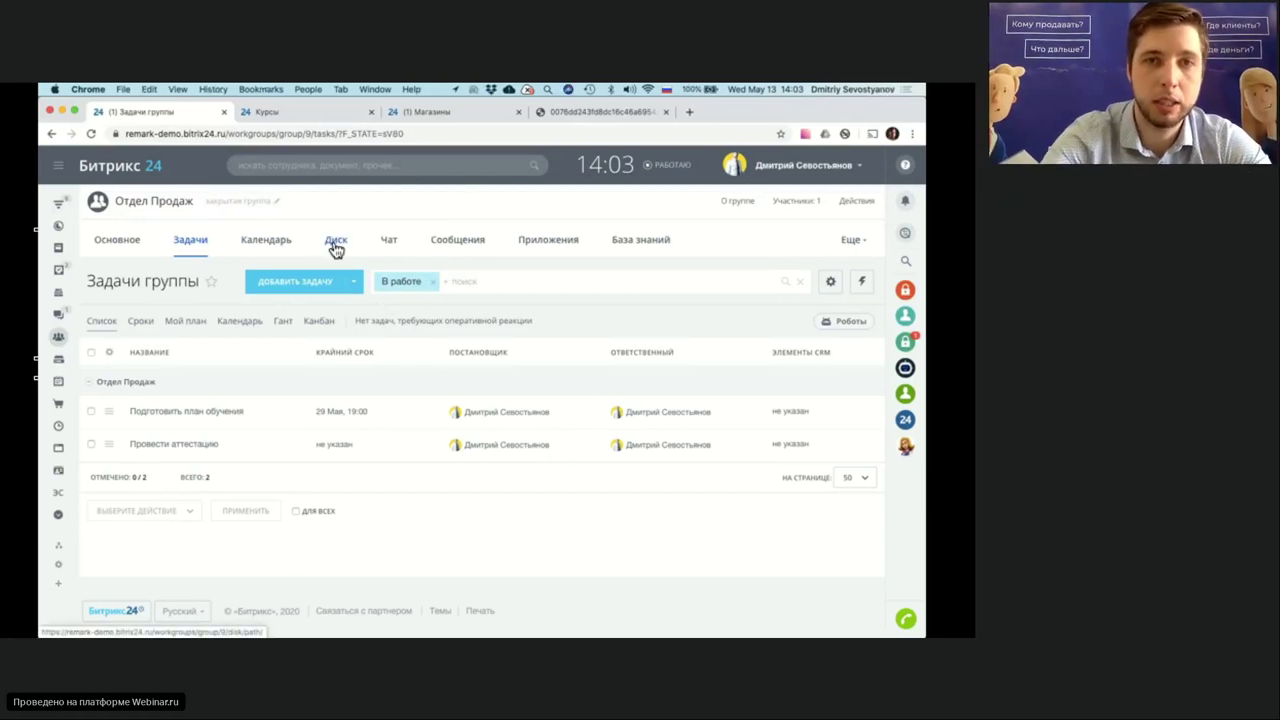
{"action": "left_click", "coordinate": [336, 249]}
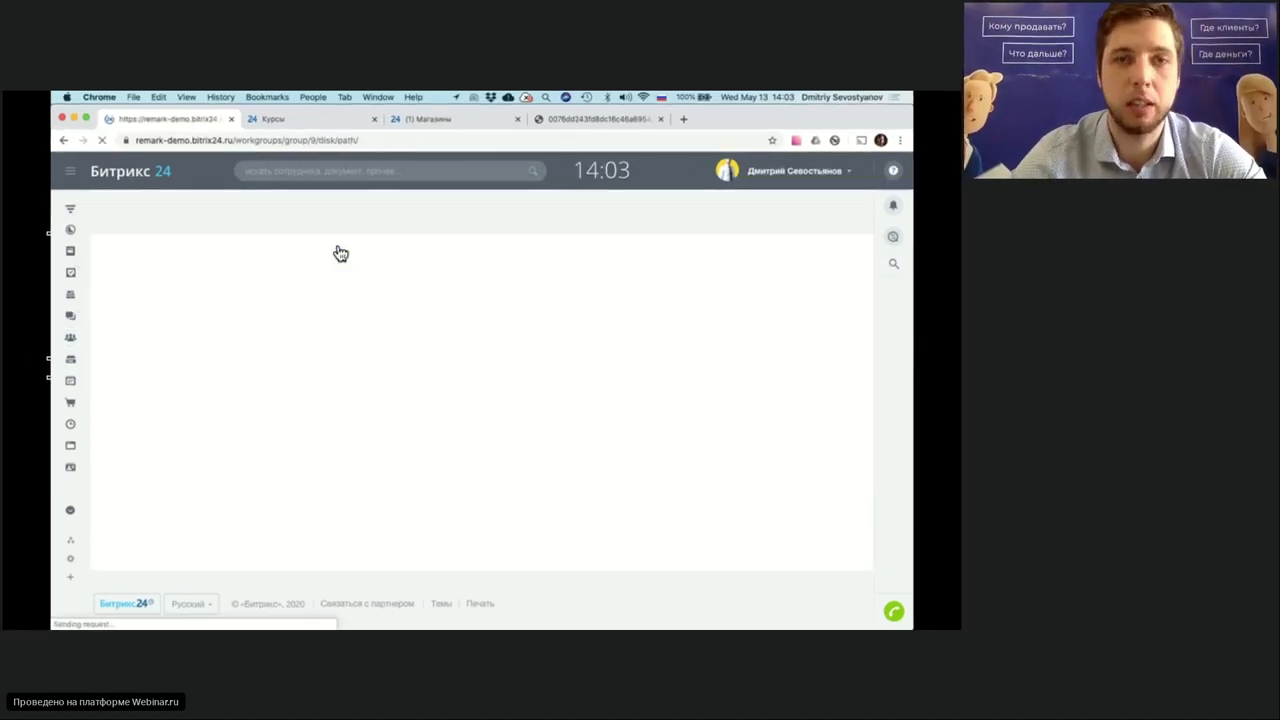
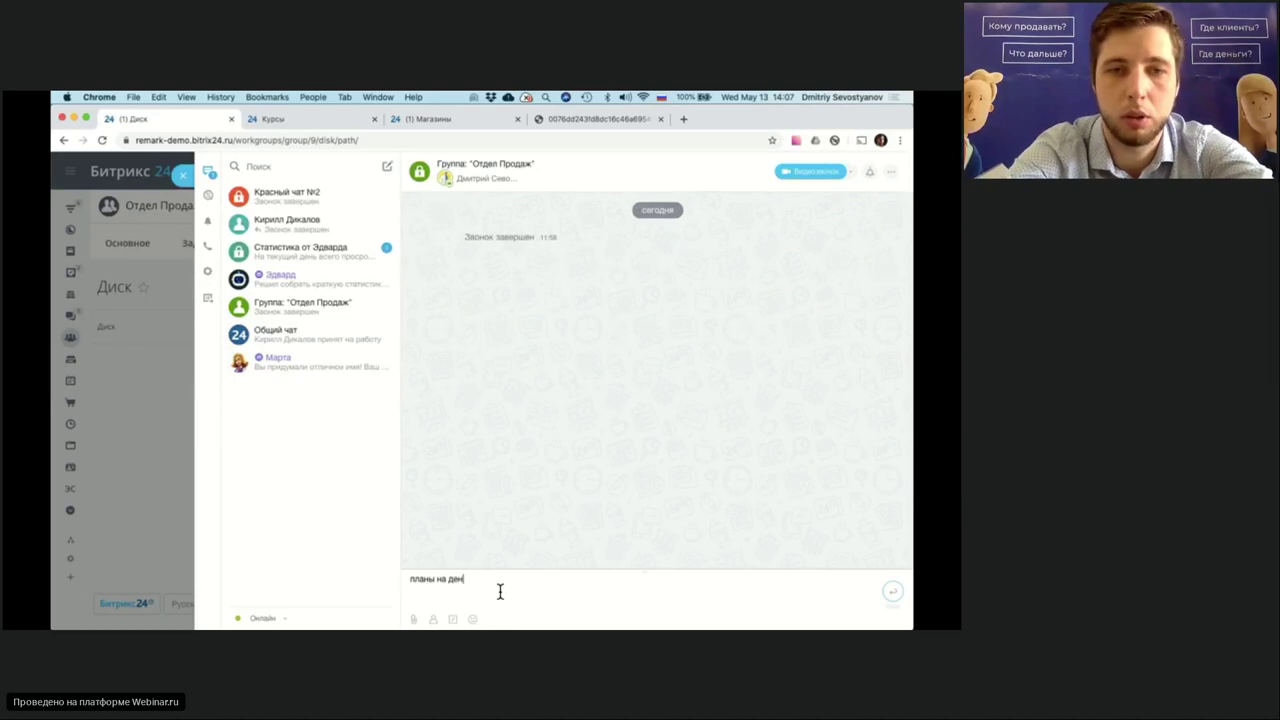
- Send "планы на день" and "резльтаты вчерашнего дня" in the "Отдел Продаж" group chat and close the messenger
{"action": "key", "text": "Return"}
{"action": "type", "text": "рез"}
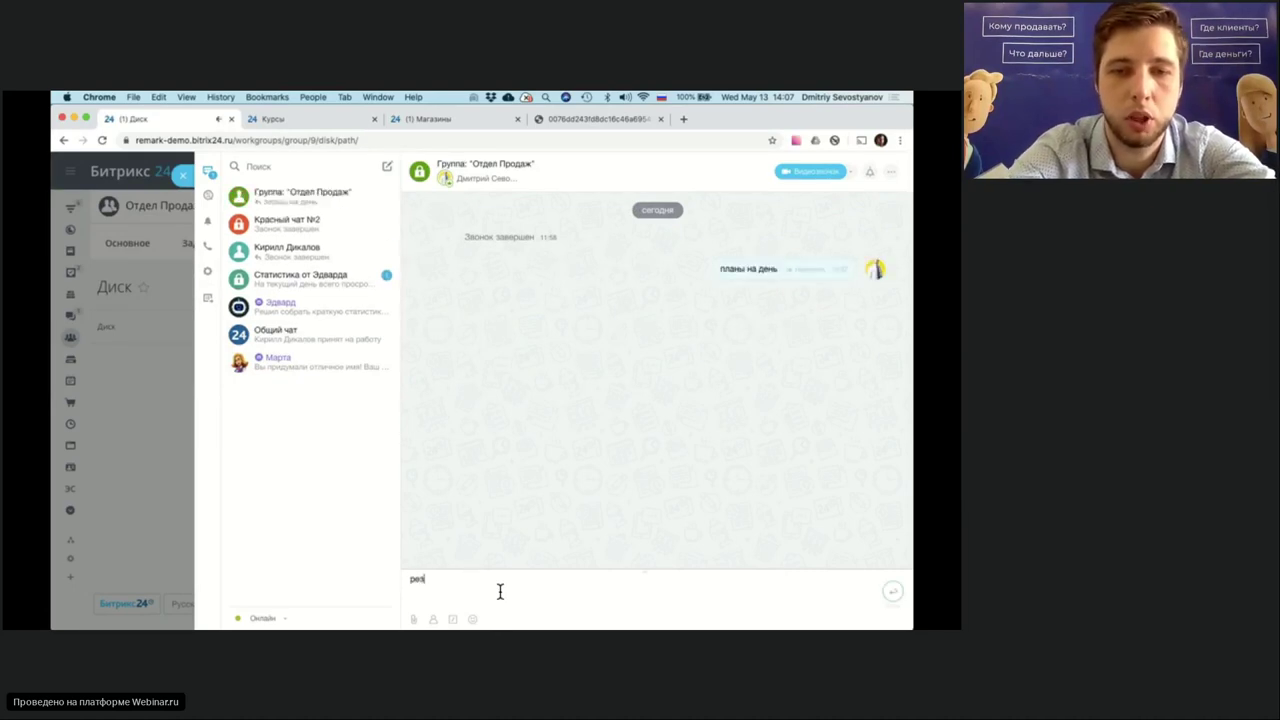
{"action": "type", "text": "ультаты вчерашнег"}
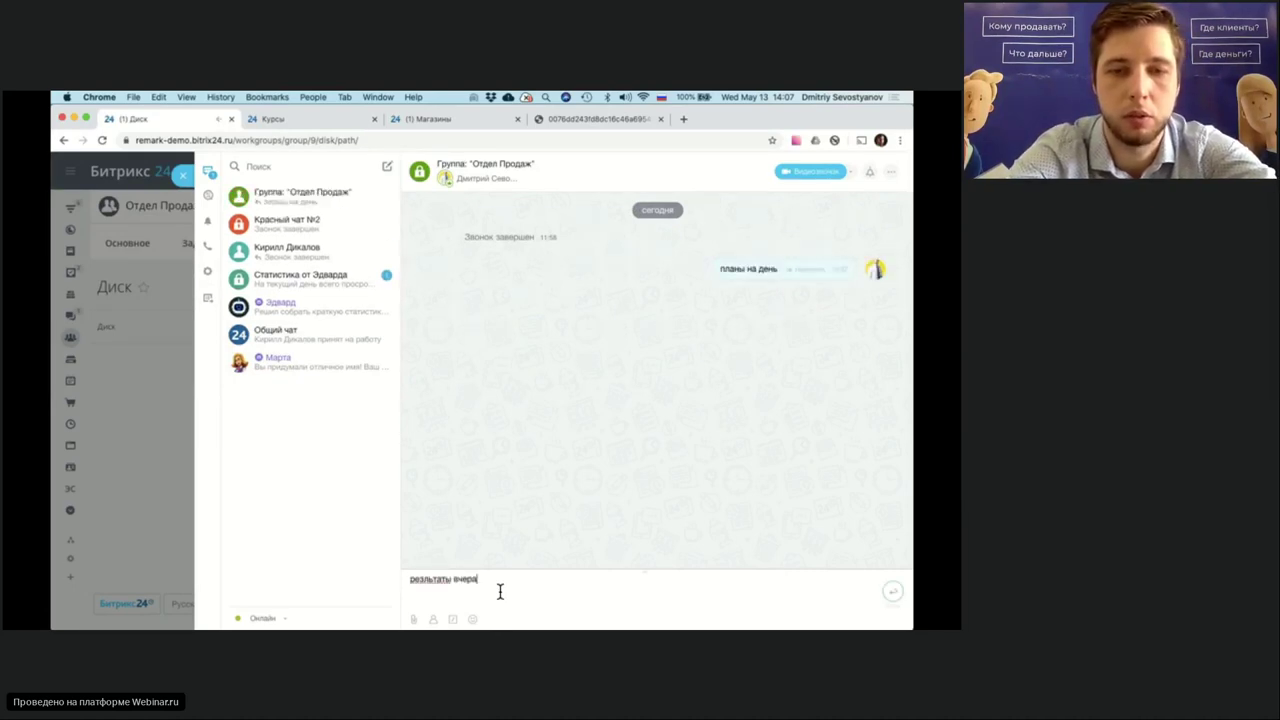
{"action": "type", "text": "о дня"}
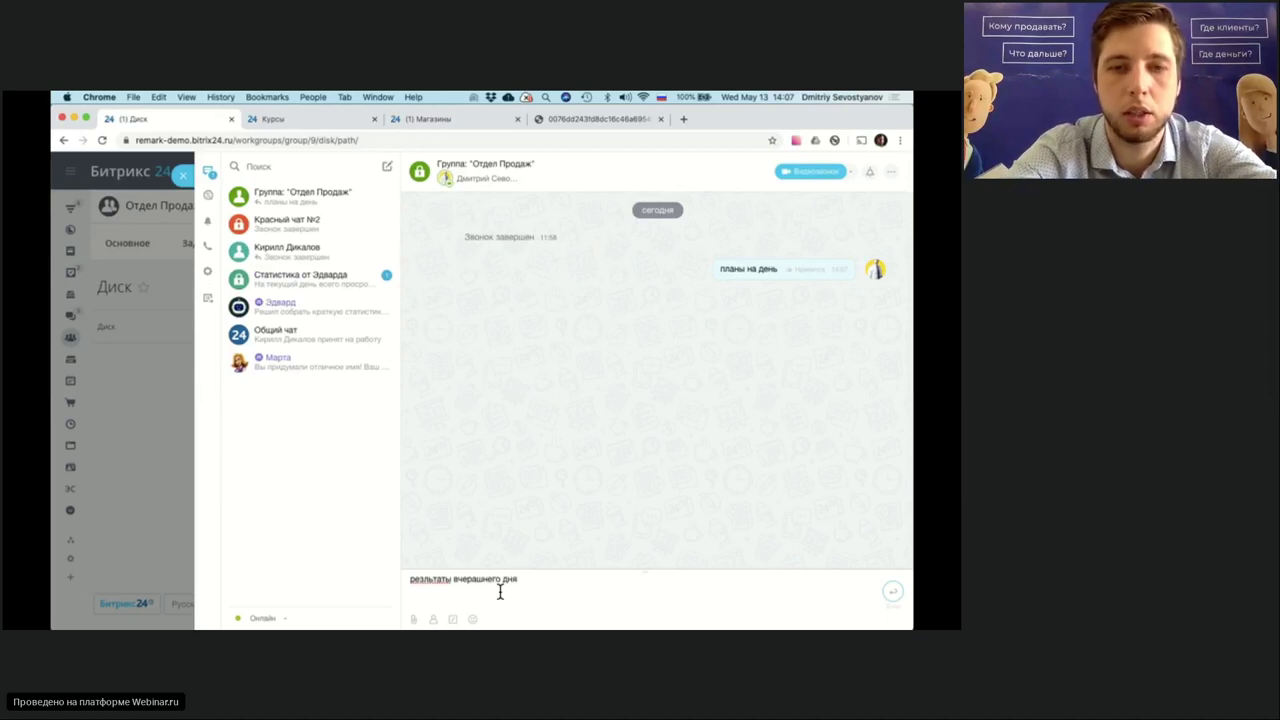
{"action": "key", "text": "Return"}
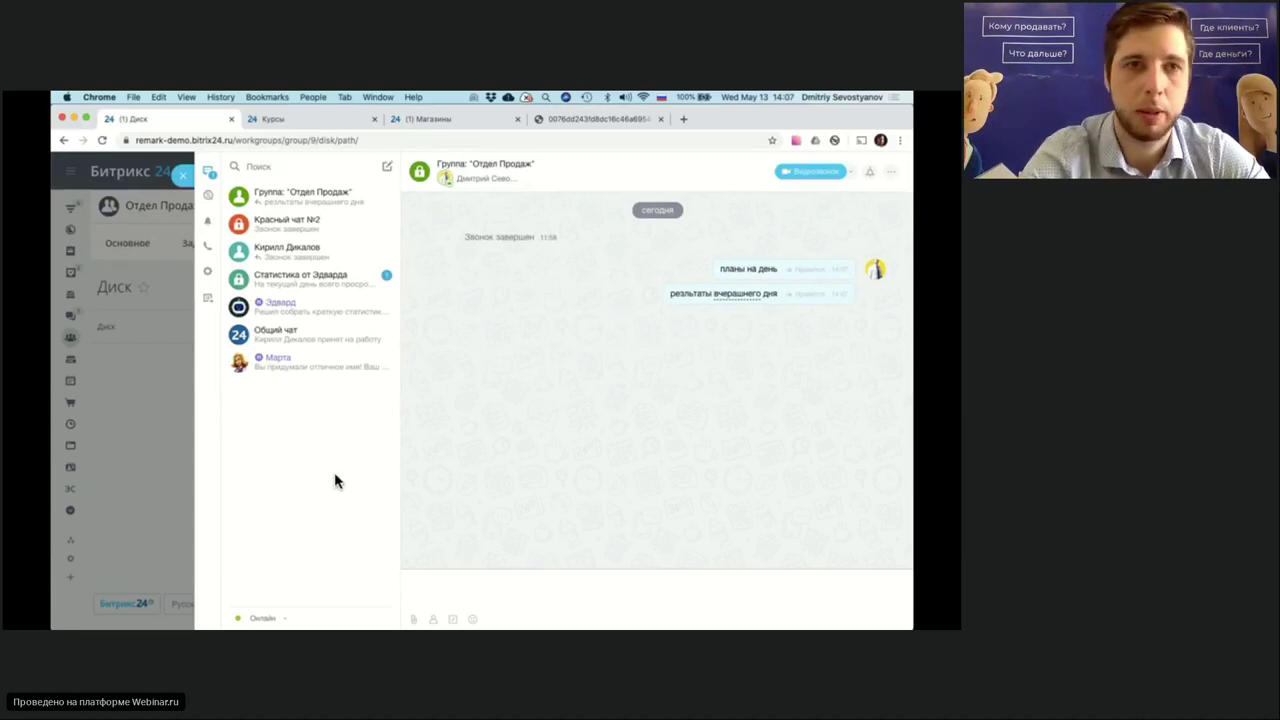
{"action": "left_click", "coordinate": [184, 176]}
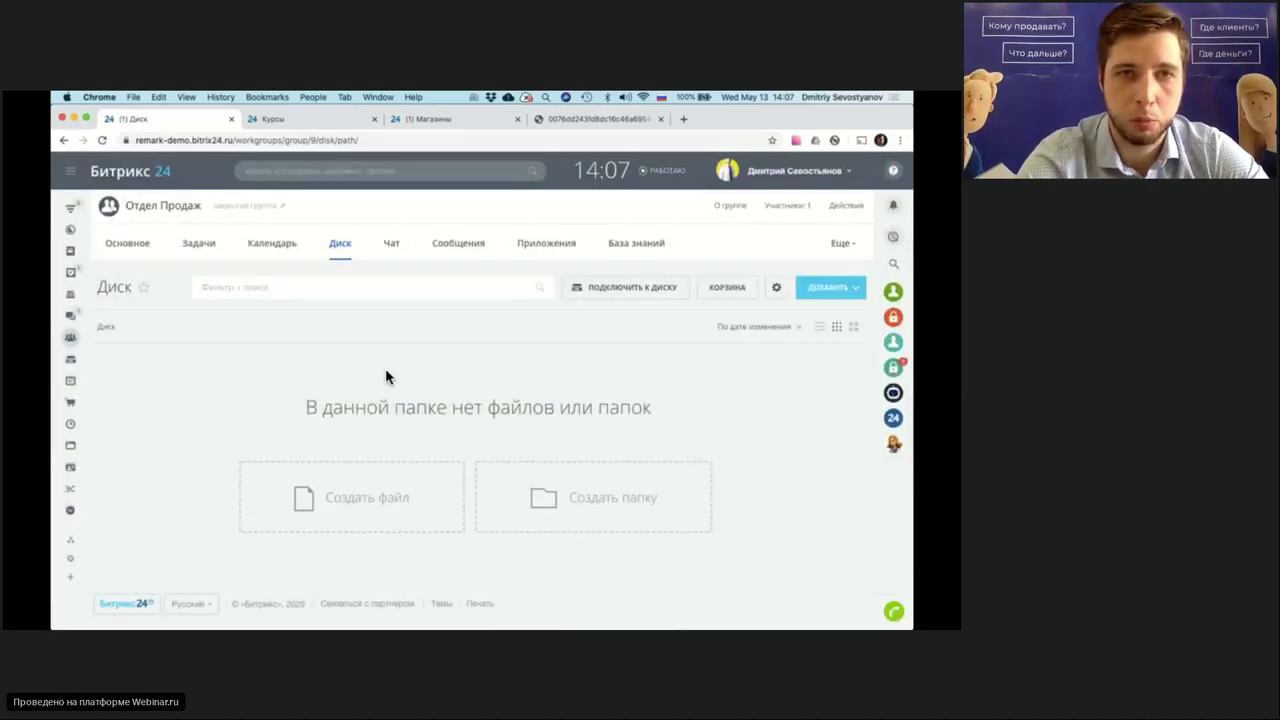
- Search the portal for "отч" and open the Рабочие отчеты page
{"action": "left_click", "coordinate": [288, 168]}
{"action": "type", "text": "от"}
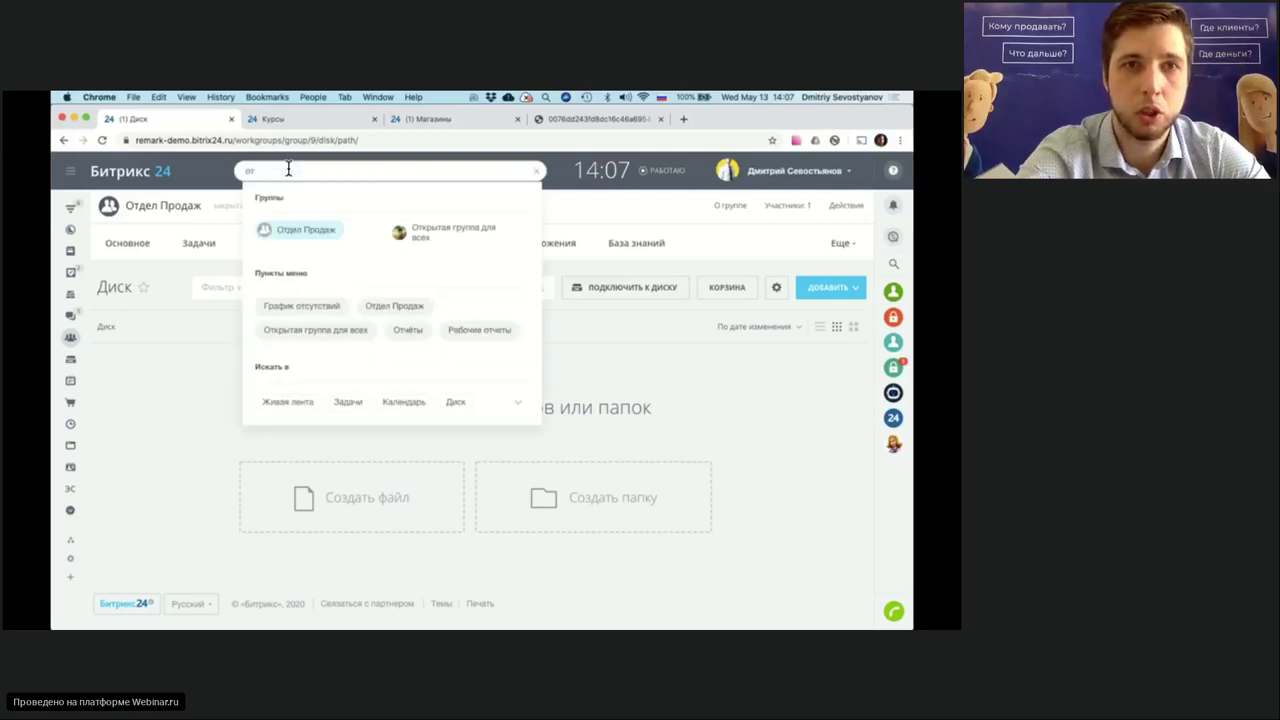
{"action": "type", "text": "ч"}
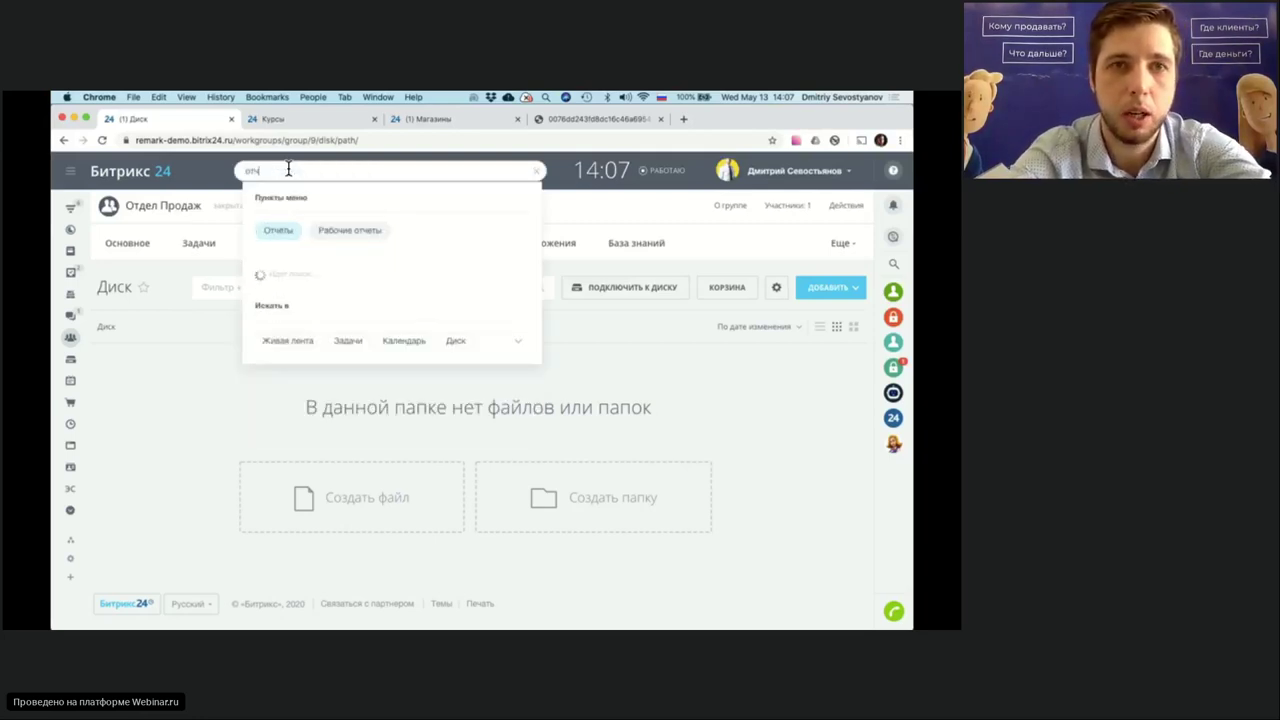
{"action": "left_click", "coordinate": [436, 234]}
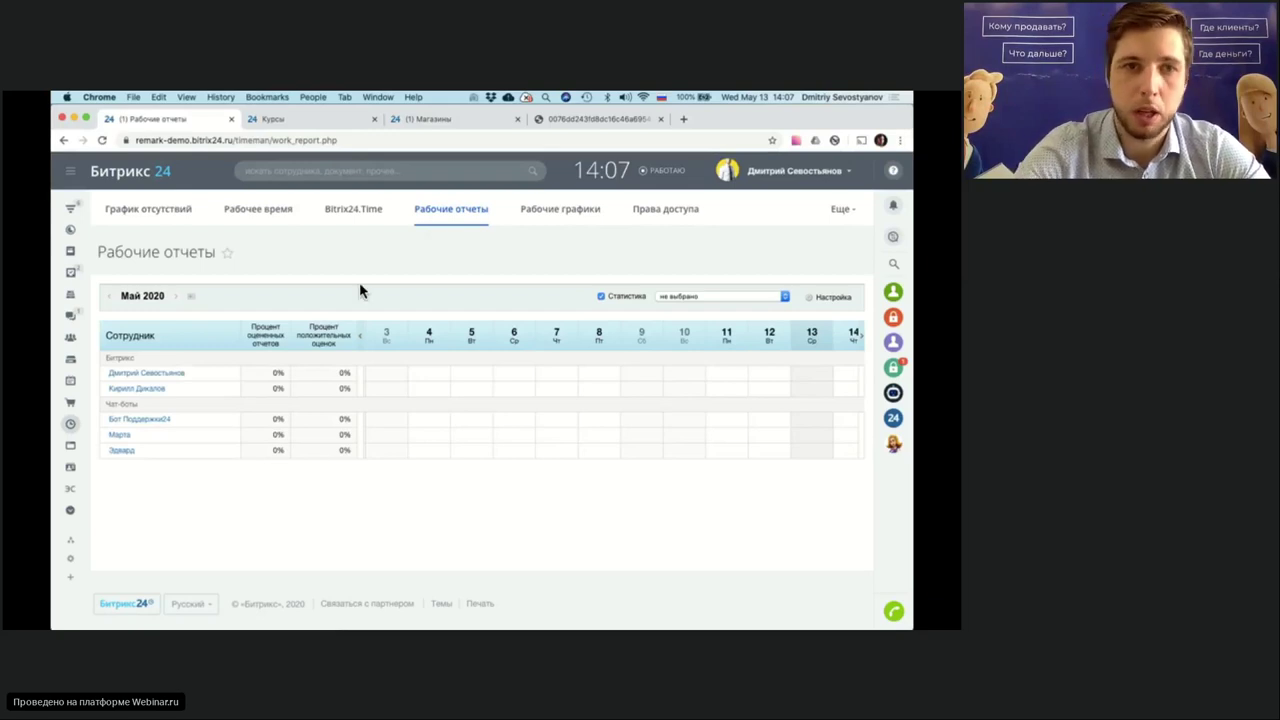
- Save the Битрикс department's report settings with the period Неделя and submission day Среда, and reload the work reports page
{"action": "left_click", "coordinate": [832, 298]}
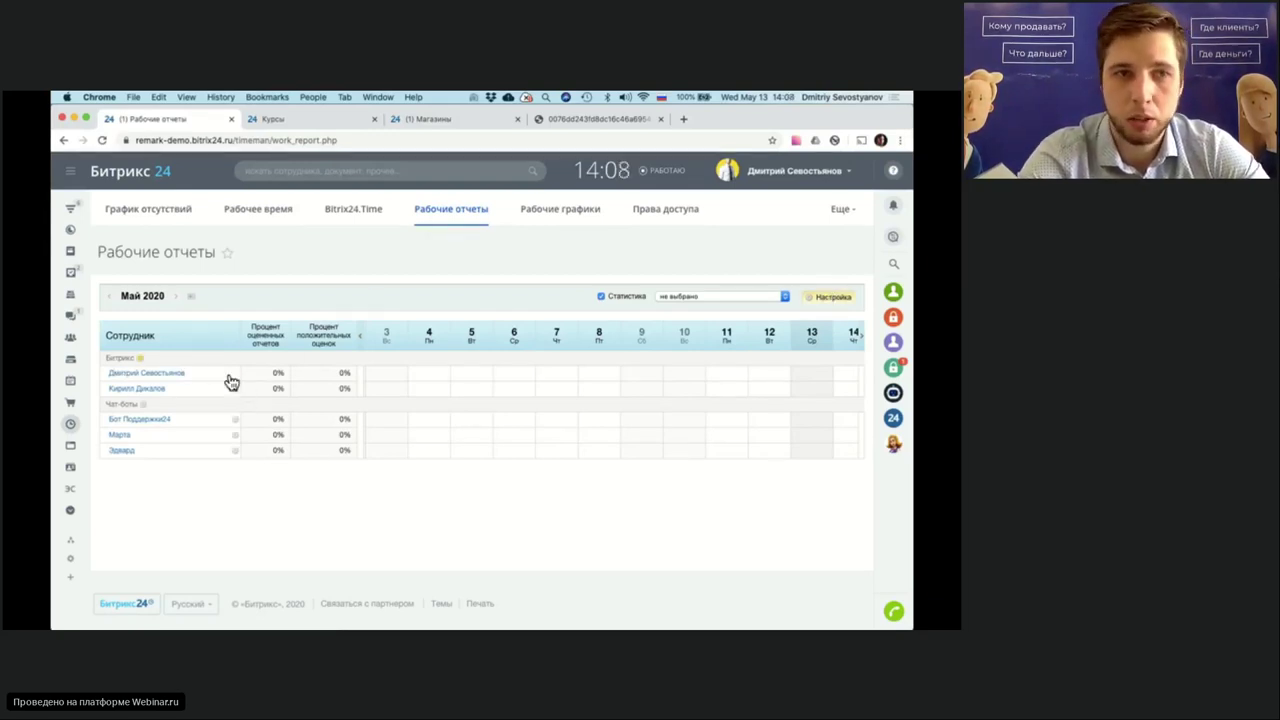
{"action": "left_click", "coordinate": [140, 359]}
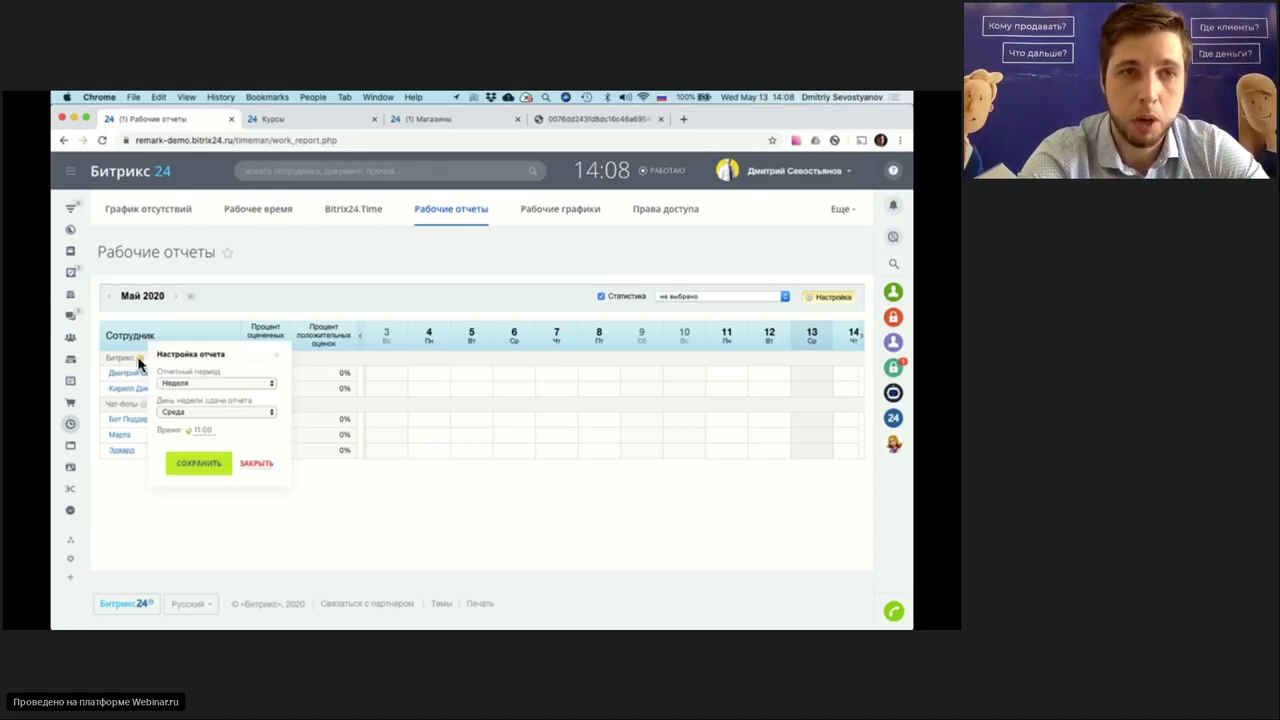
{"action": "left_click", "coordinate": [246, 380]}
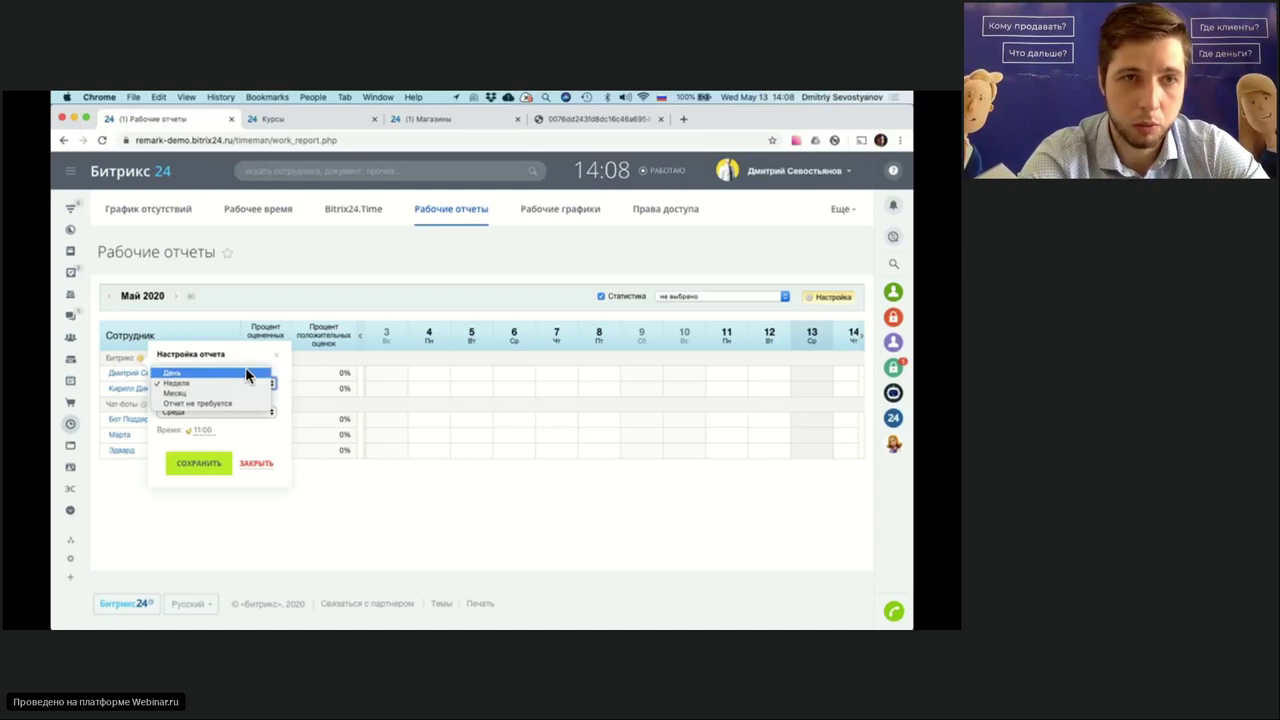
{"action": "left_click", "coordinate": [244, 350]}
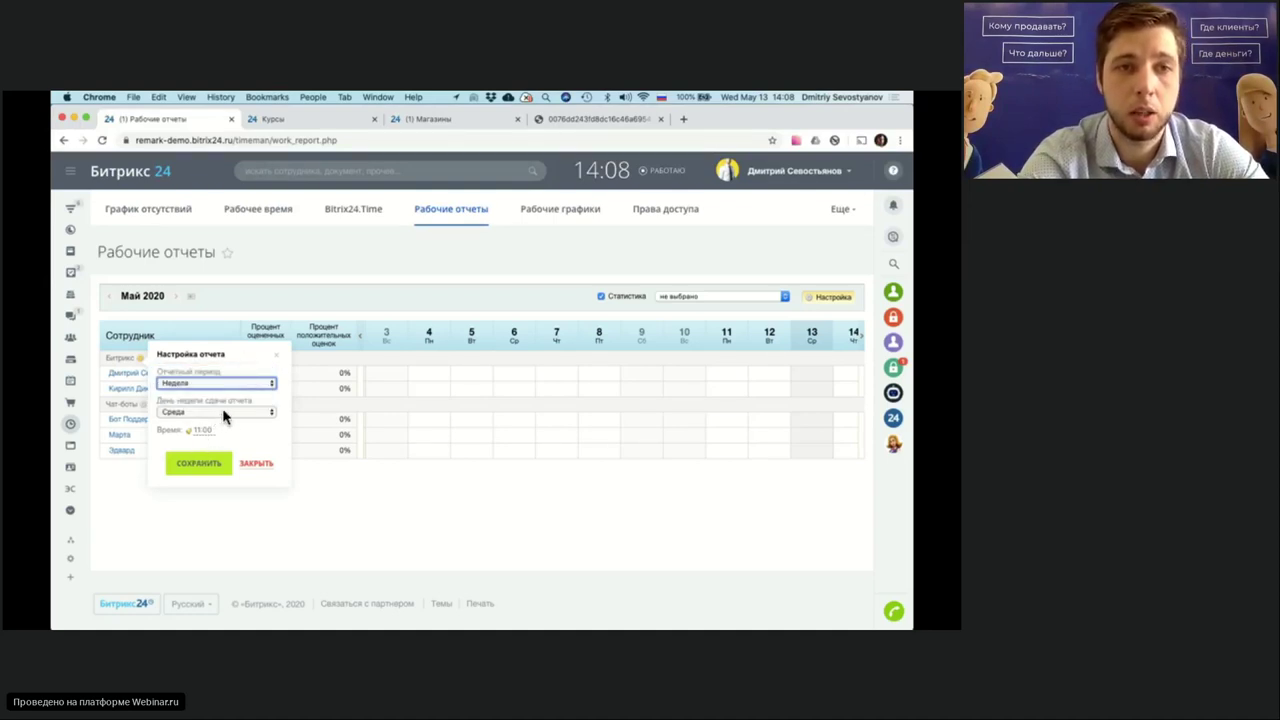
{"action": "left_click", "coordinate": [209, 410]}
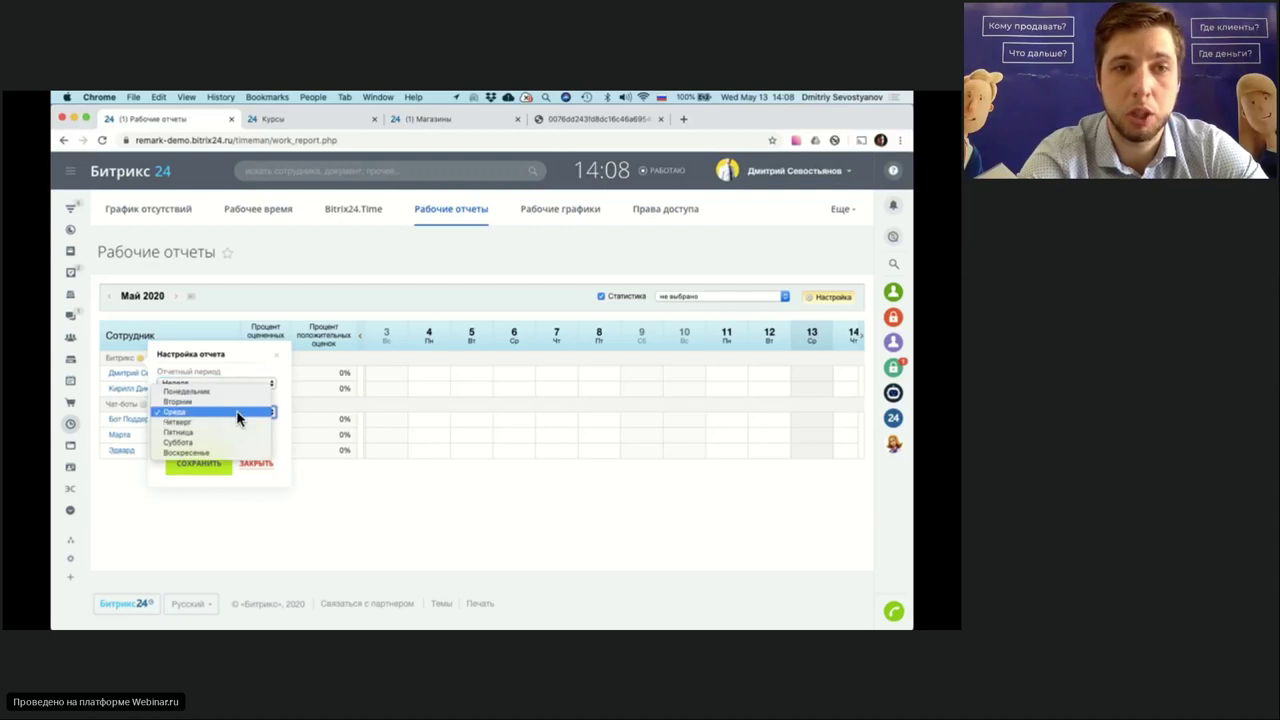
{"action": "left_click", "coordinate": [274, 431]}
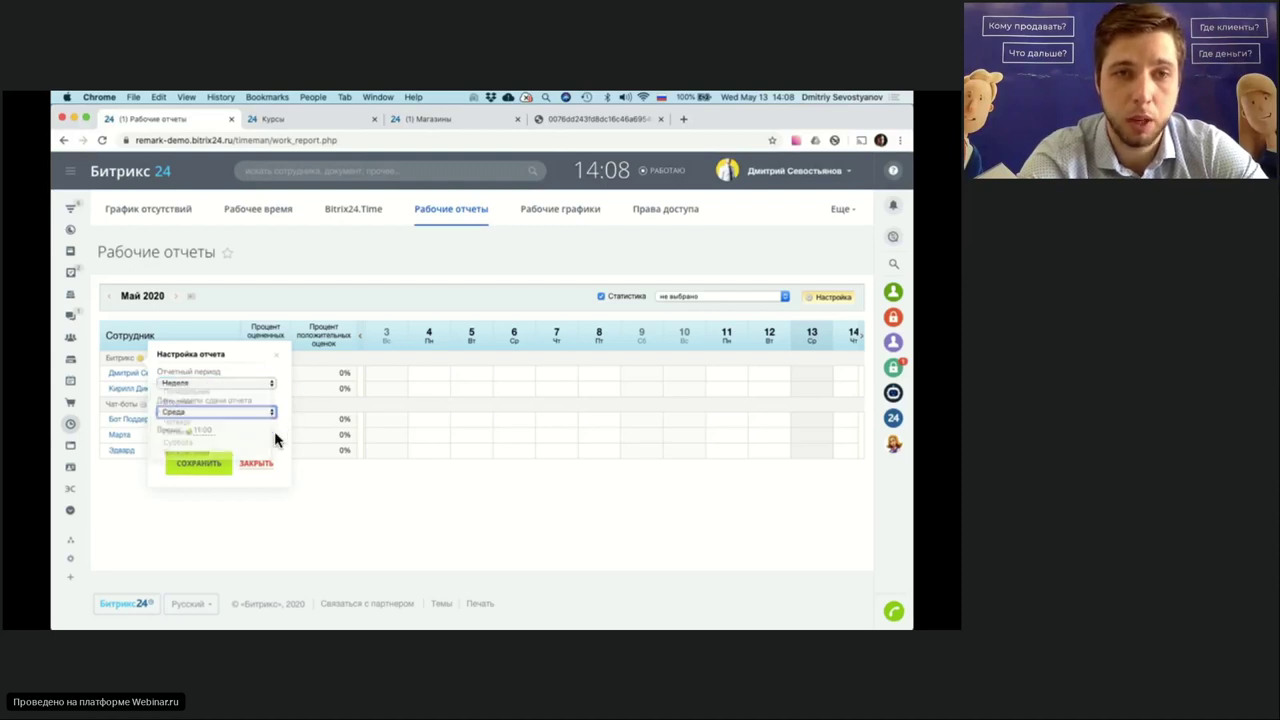
{"action": "left_click", "coordinate": [214, 466]}
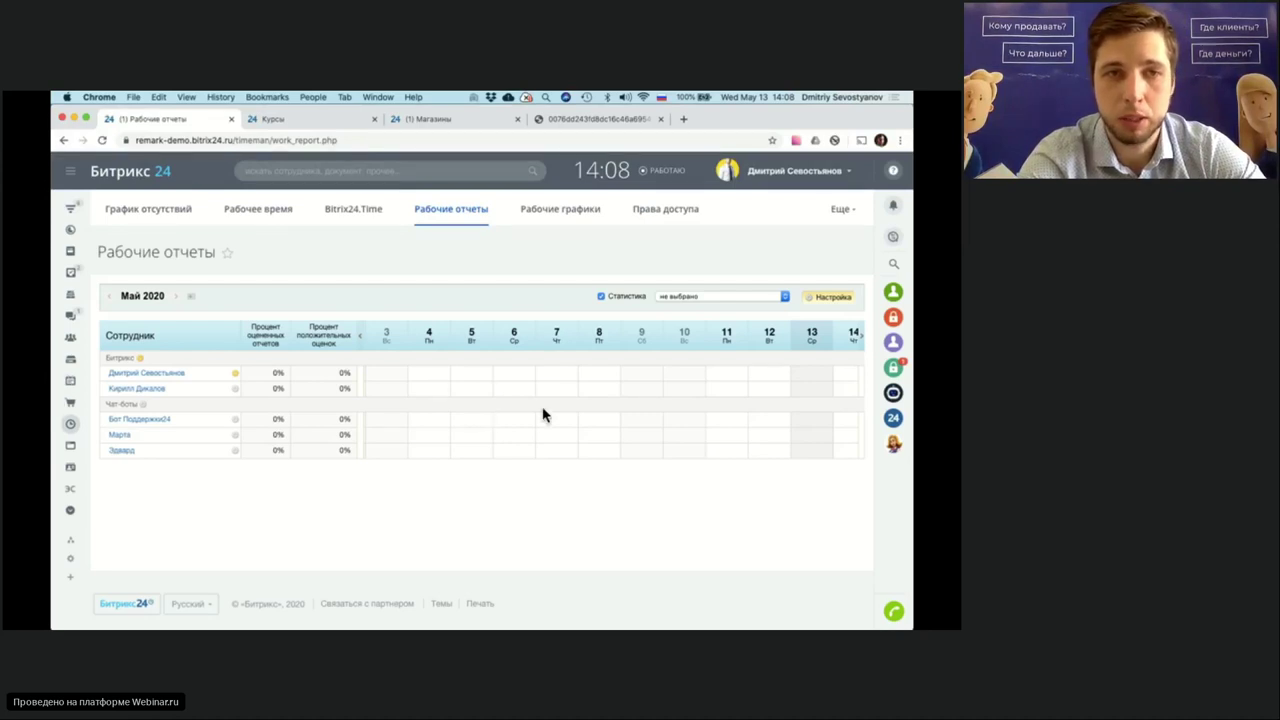
{"action": "left_click_drag", "start_coordinate": [543, 414], "coordinate": [528, 408]}
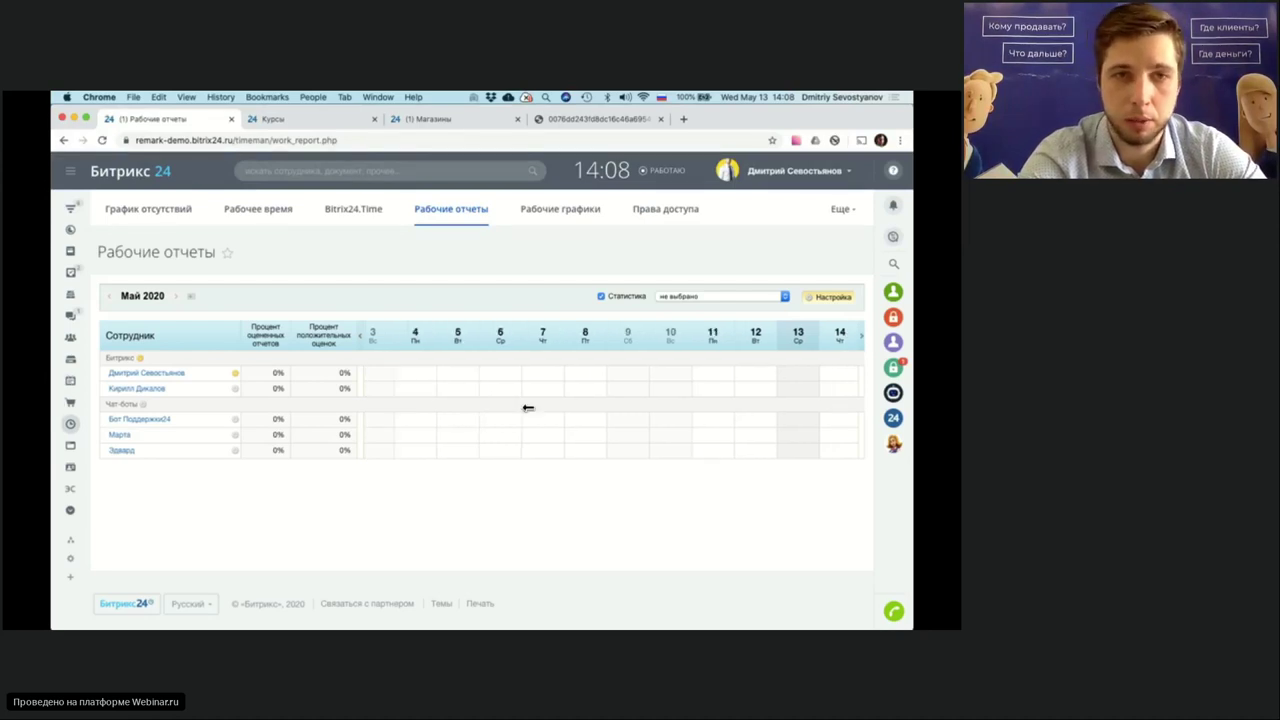
{"action": "left_click", "coordinate": [101, 139]}
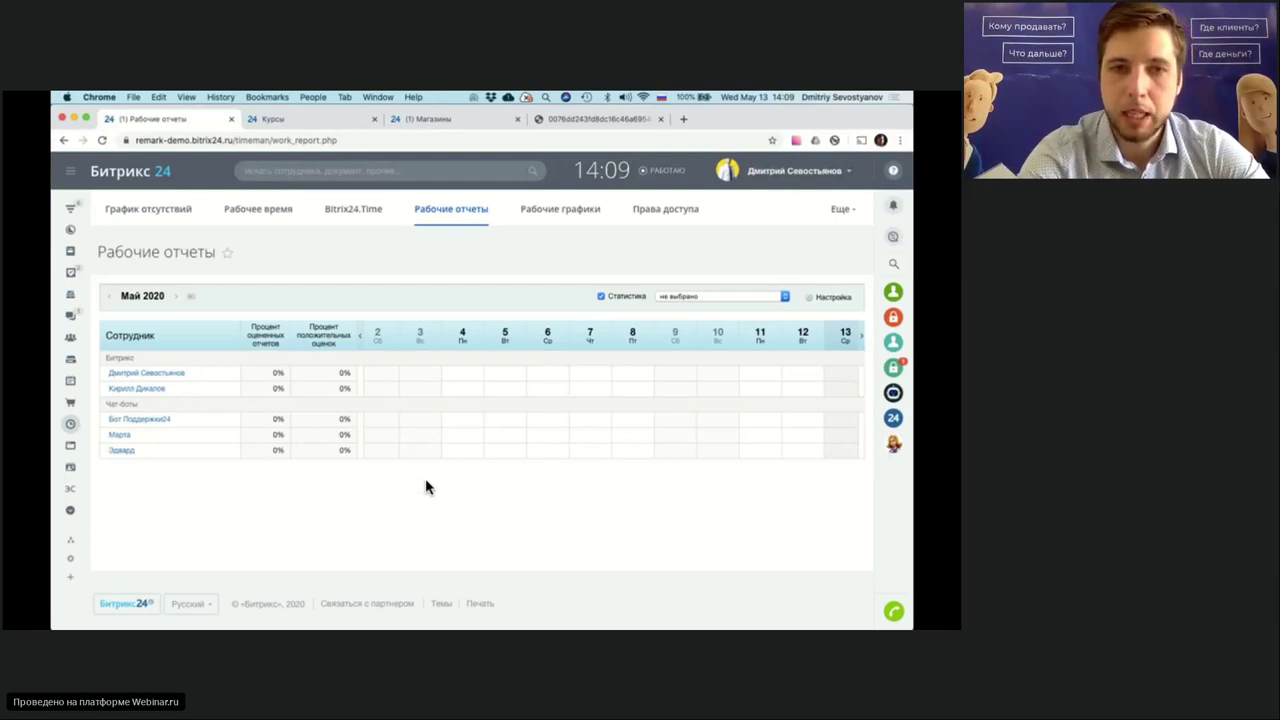
- Expand the portal's main navigation and open the personal Календарь
{"action": "mouse_move", "coordinate": [70, 214]}
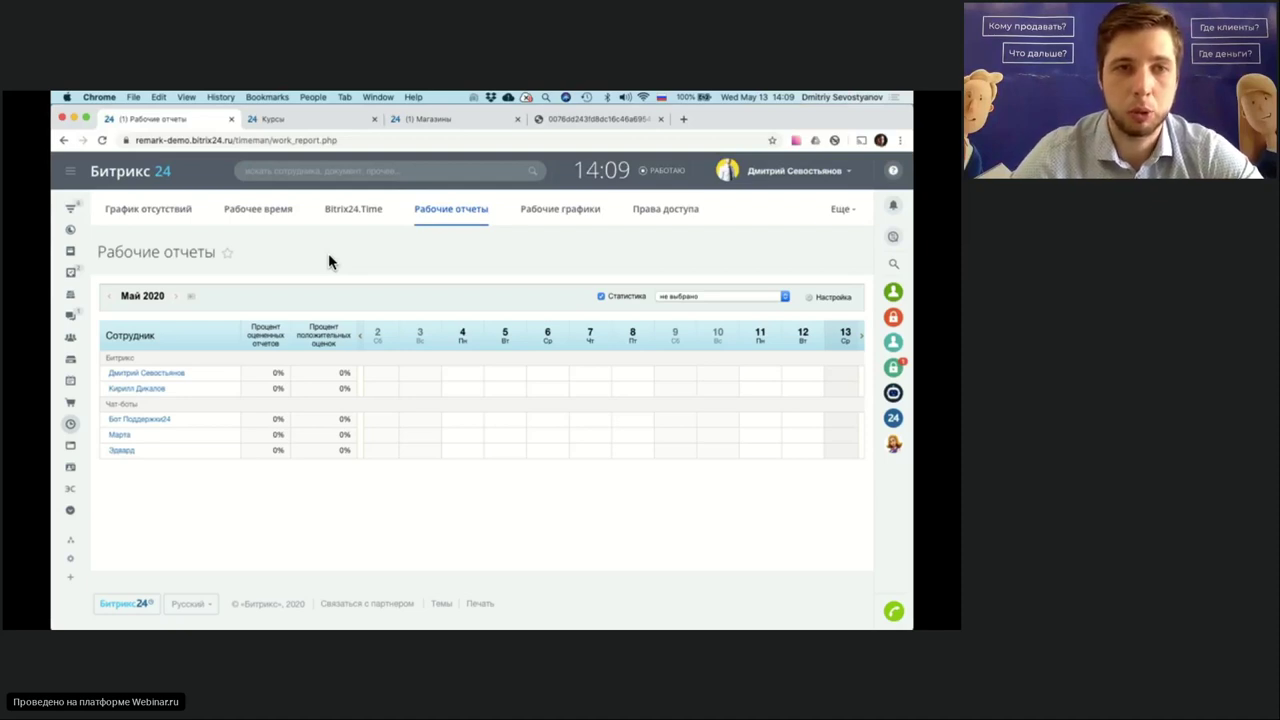
{"action": "left_click", "coordinate": [70, 171]}
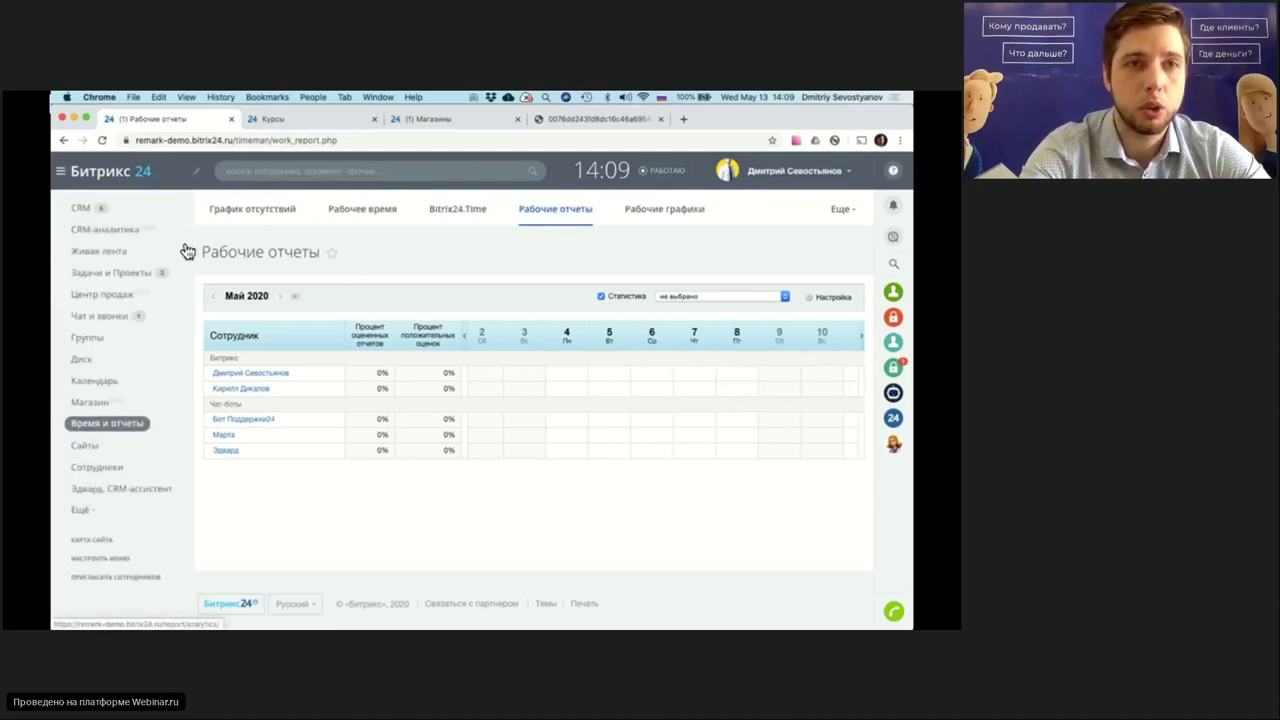
{"action": "left_click", "coordinate": [126, 386]}
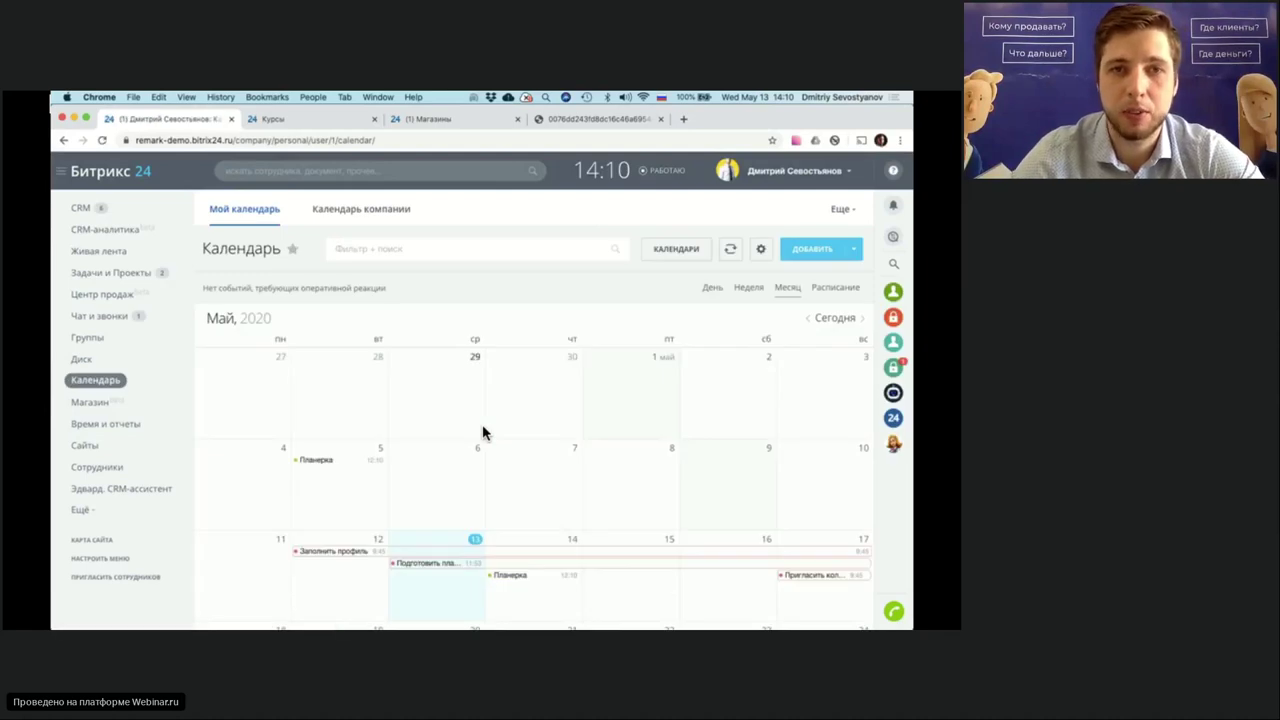
- Start a new calendar event on 7 May 2020 and make it repeat Каждую неделю
{"action": "scroll", "coordinate": [482, 427], "scroll_direction": "down", "scroll_amount": 3}
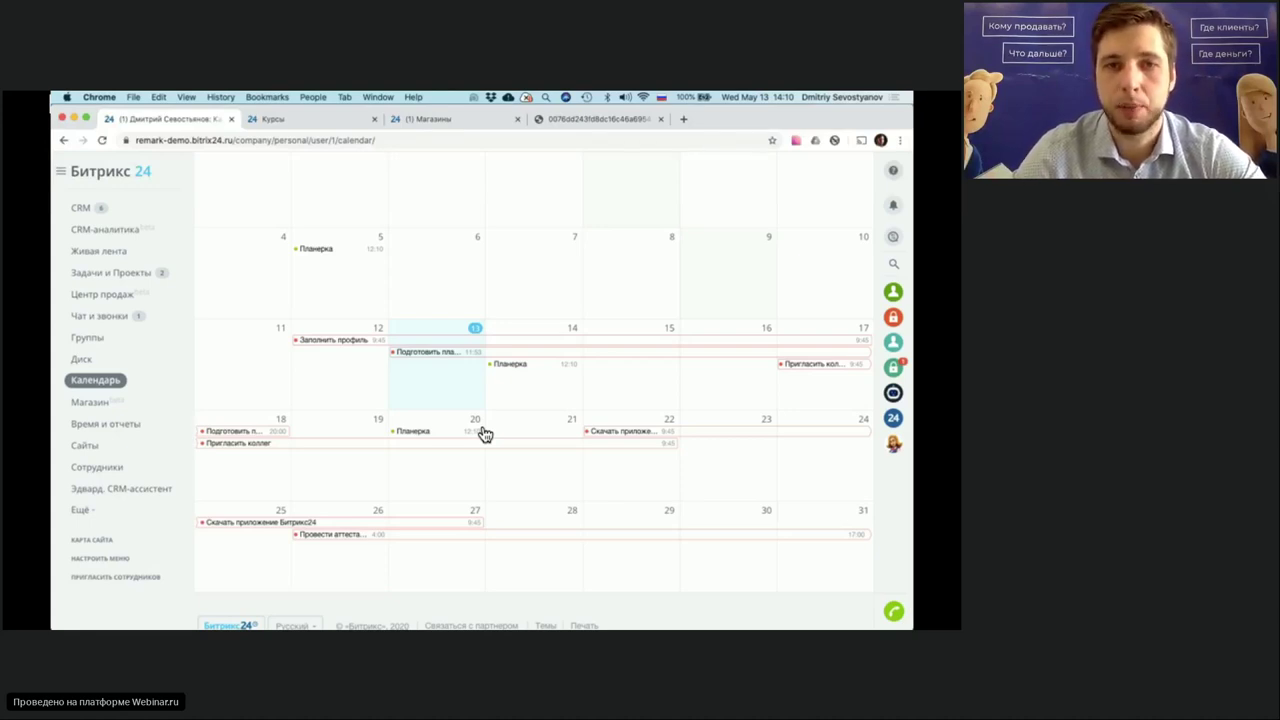
{"action": "left_click", "coordinate": [521, 297]}
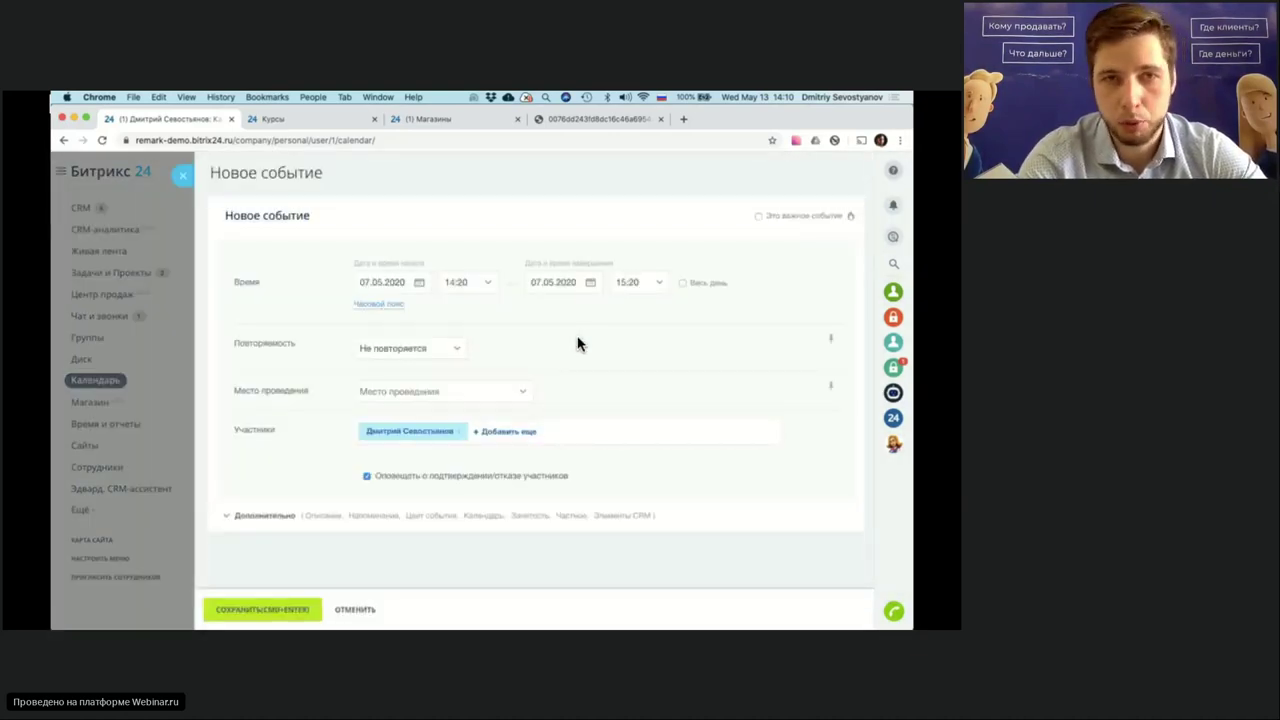
{"action": "left_click", "coordinate": [446, 362]}
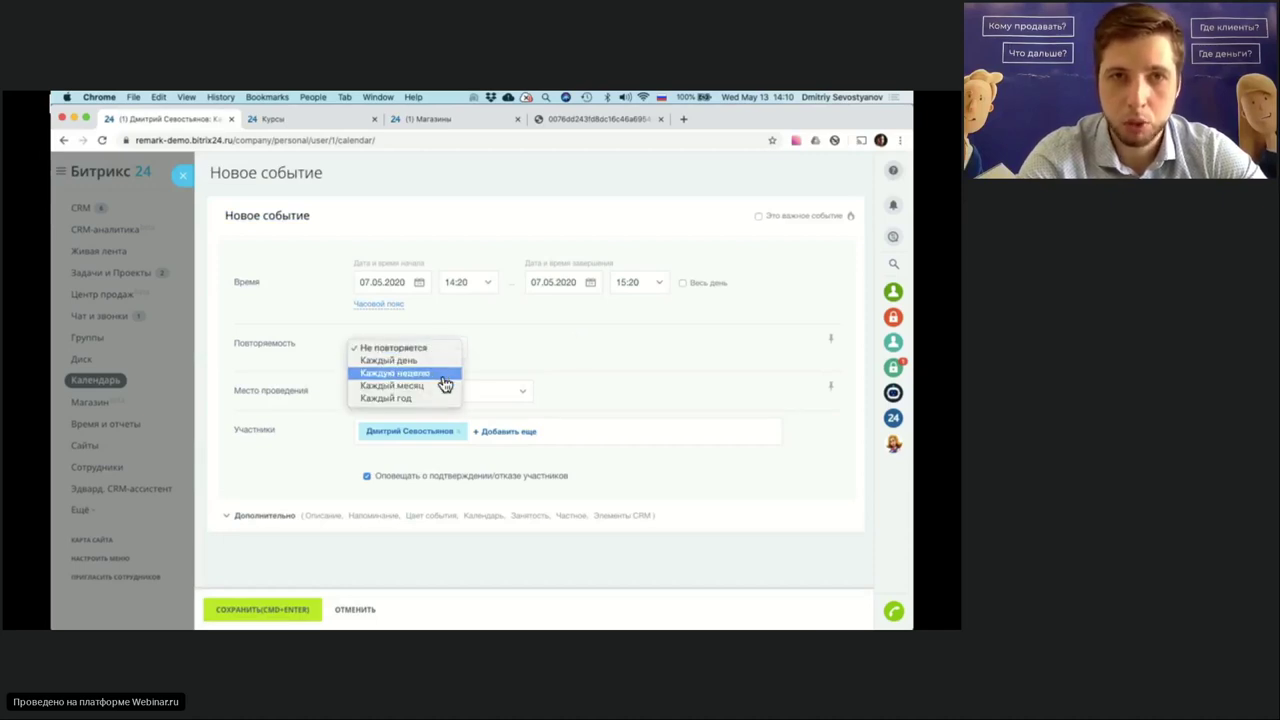
{"action": "left_click", "coordinate": [444, 378]}
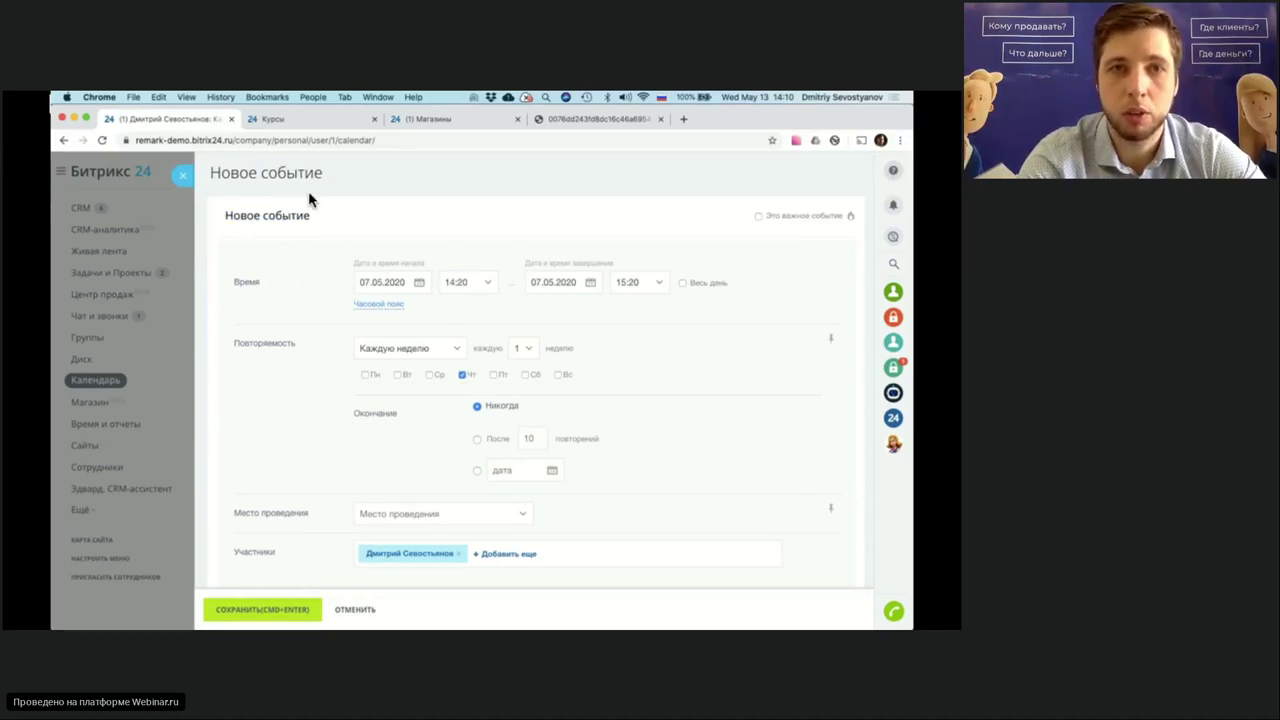
- Add the second employee to the new event's Участники
{"action": "scroll", "coordinate": [411, 382], "scroll_direction": "down", "scroll_amount": 2}
{"action": "left_click", "coordinate": [508, 483]}
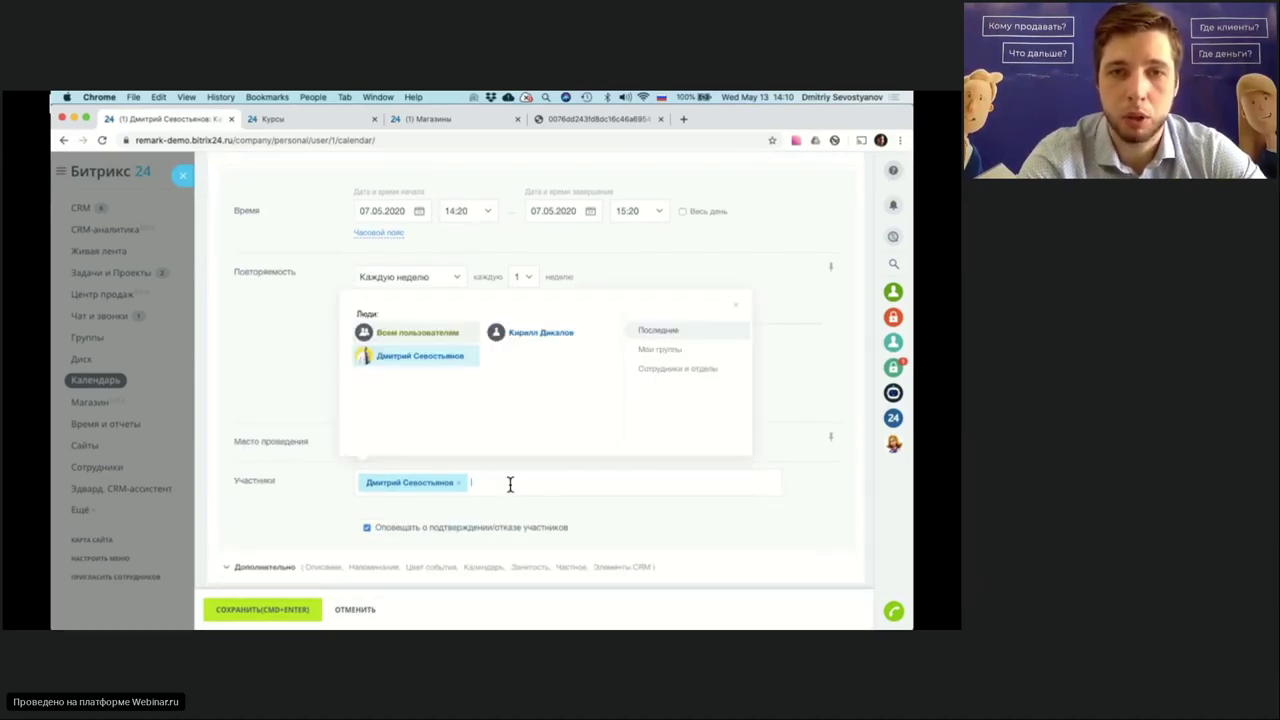
{"action": "left_click", "coordinate": [514, 337]}
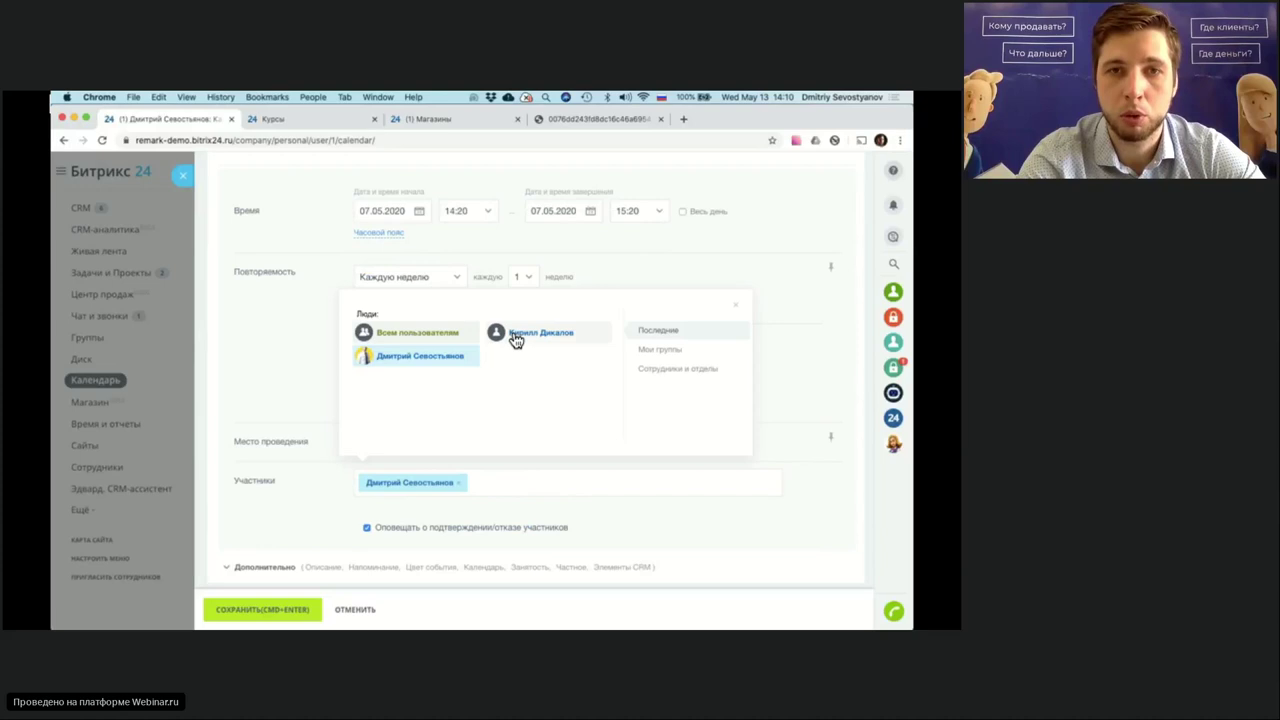
{"action": "left_click", "coordinate": [262, 407]}
{"action": "scroll", "coordinate": [313, 425], "scroll_direction": "up", "scroll_amount": 1}
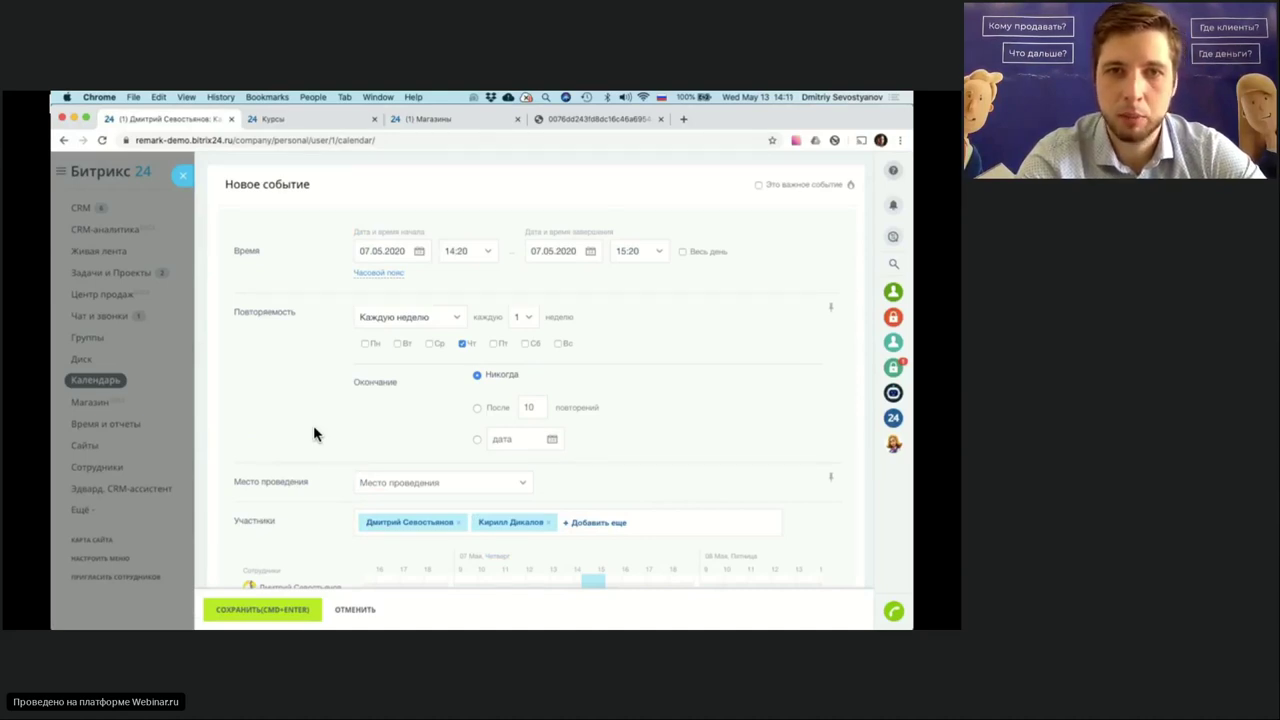
- Save the new weekly Thursday event with its two participants
{"action": "left_click", "coordinate": [267, 619]}
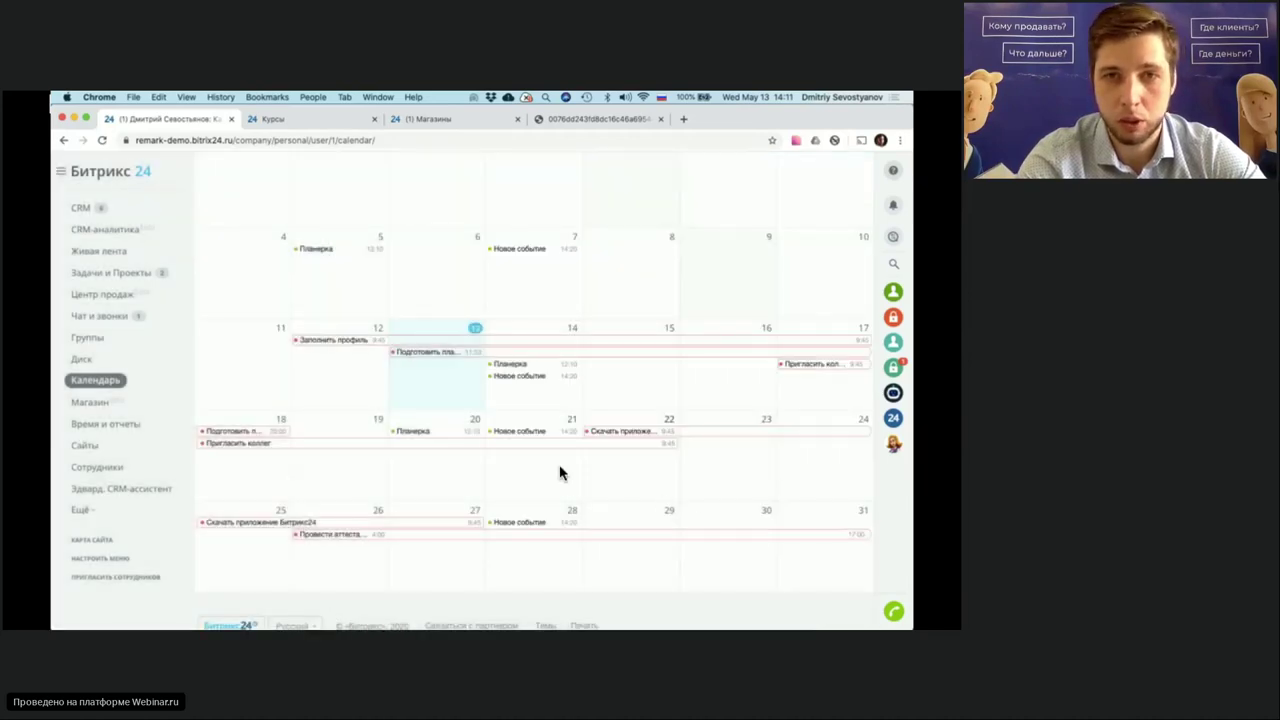
- Start a new calendar event on 15 May and add a second colleague as a participant
{"action": "left_click", "coordinate": [621, 393]}
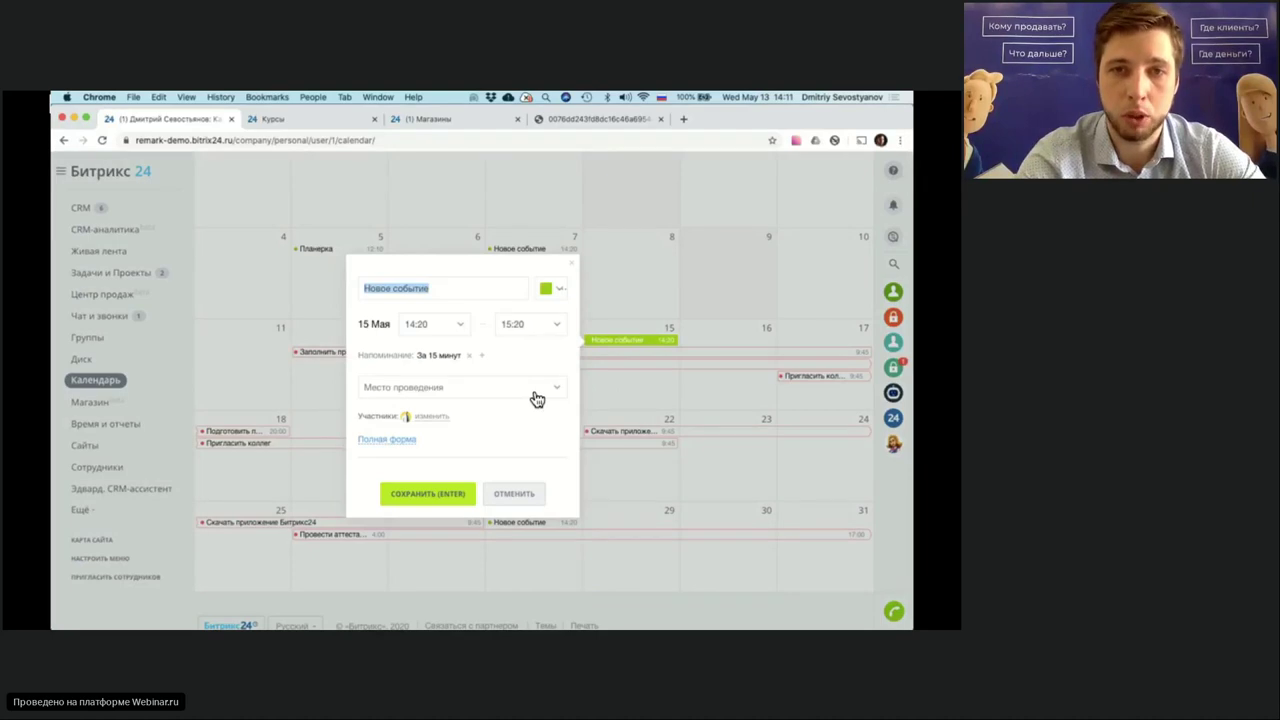
{"action": "left_click", "coordinate": [433, 417]}
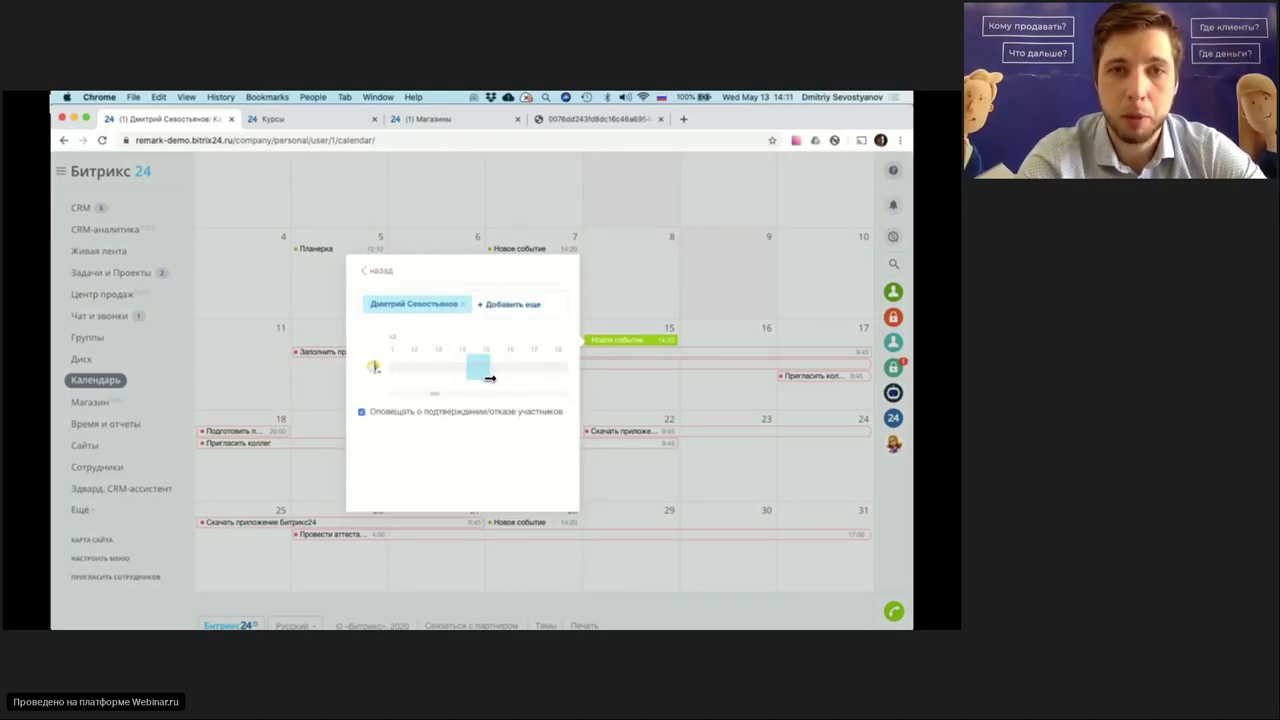
{"action": "left_click", "coordinate": [500, 304]}
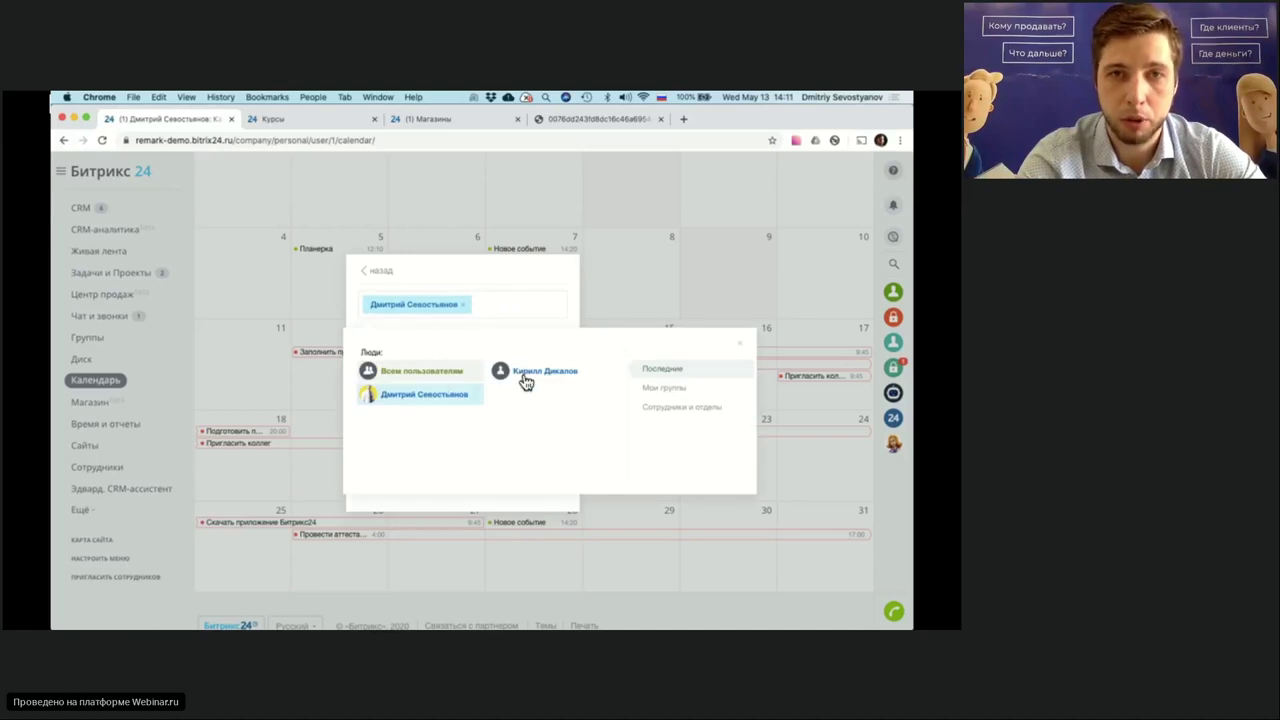
{"action": "left_click", "coordinate": [525, 390]}
{"action": "left_click", "coordinate": [487, 340]}
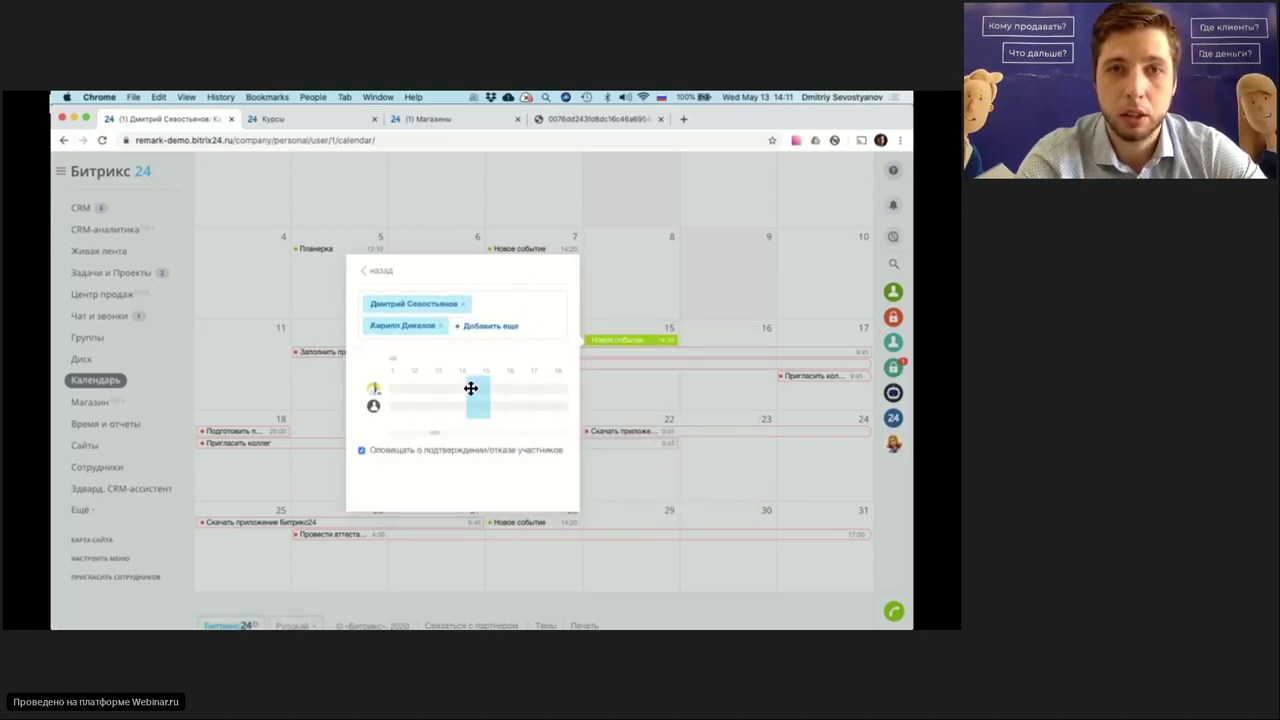
- Try moving the 15 May event to a time slot when both participants are free, and discard the event
{"action": "mouse_move", "coordinate": [470, 388]}
{"action": "left_mouse_down"}
{"action": "mouse_move", "coordinate": [382, 389]}
{"action": "mouse_move", "coordinate": [455, 389]}
{"action": "left_mouse_up"}
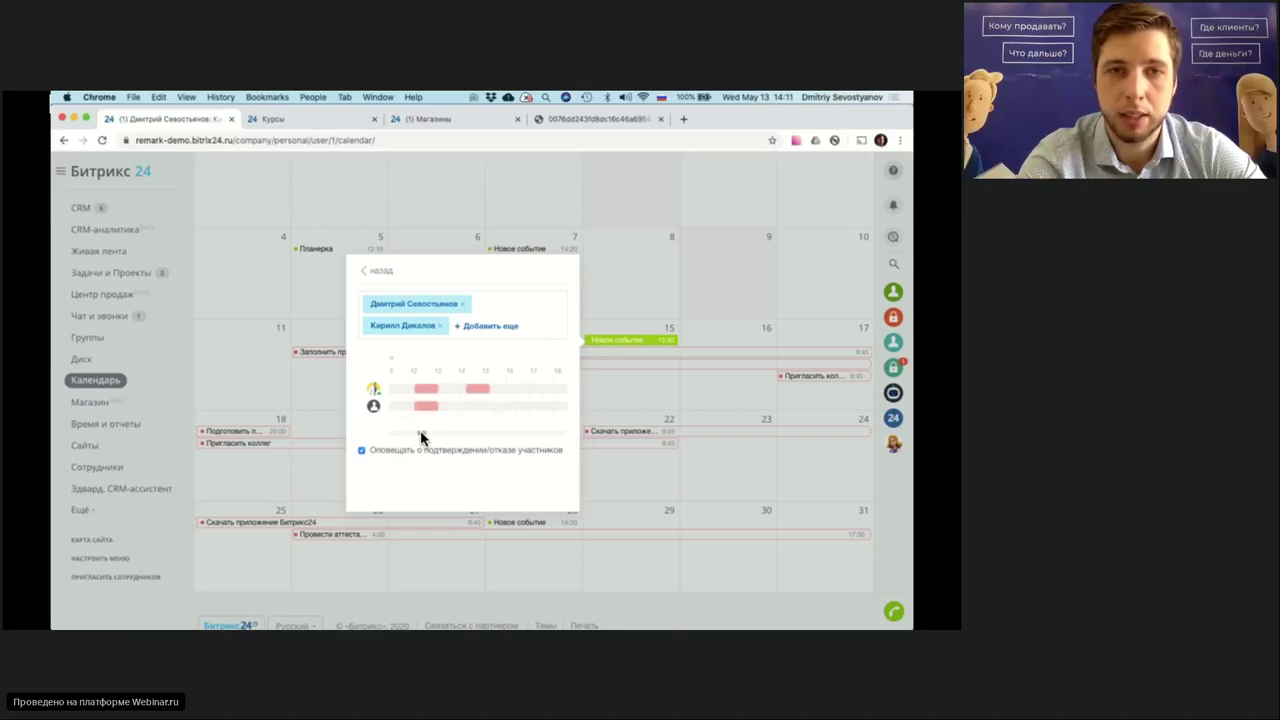
{"action": "left_click", "coordinate": [423, 403]}
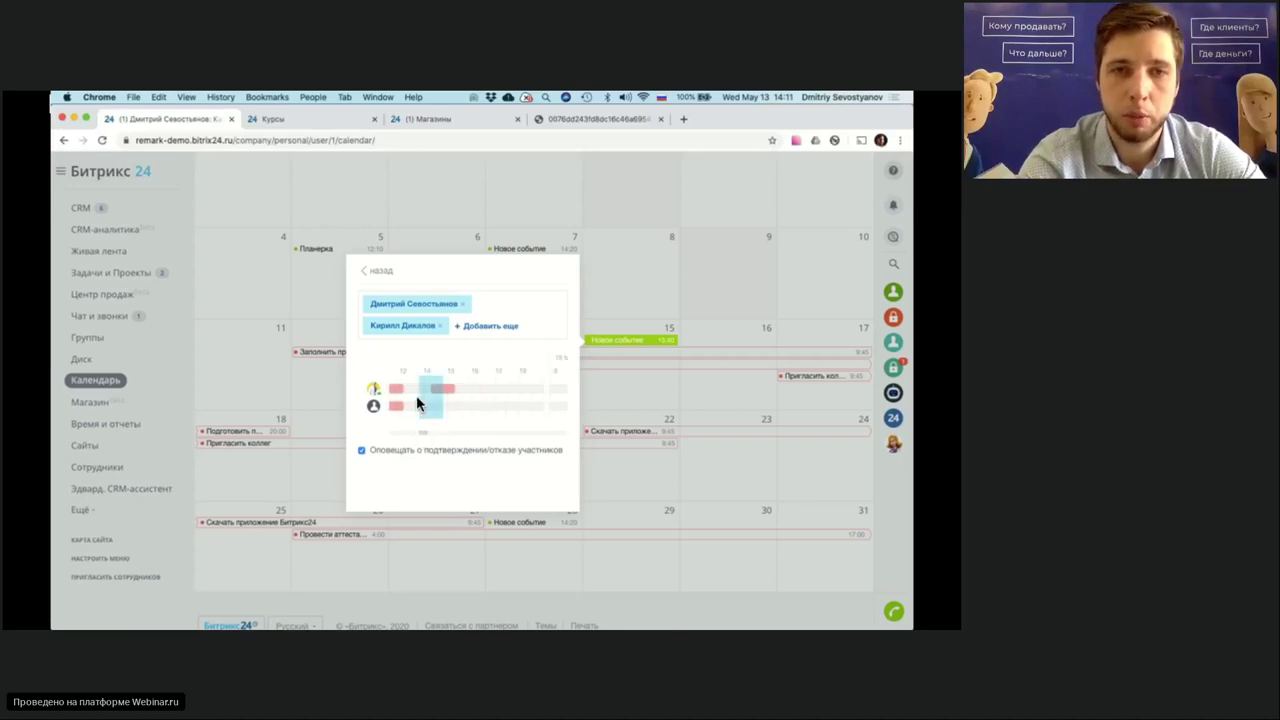
{"action": "left_click_drag", "start_coordinate": [423, 397], "coordinate": [418, 397]}
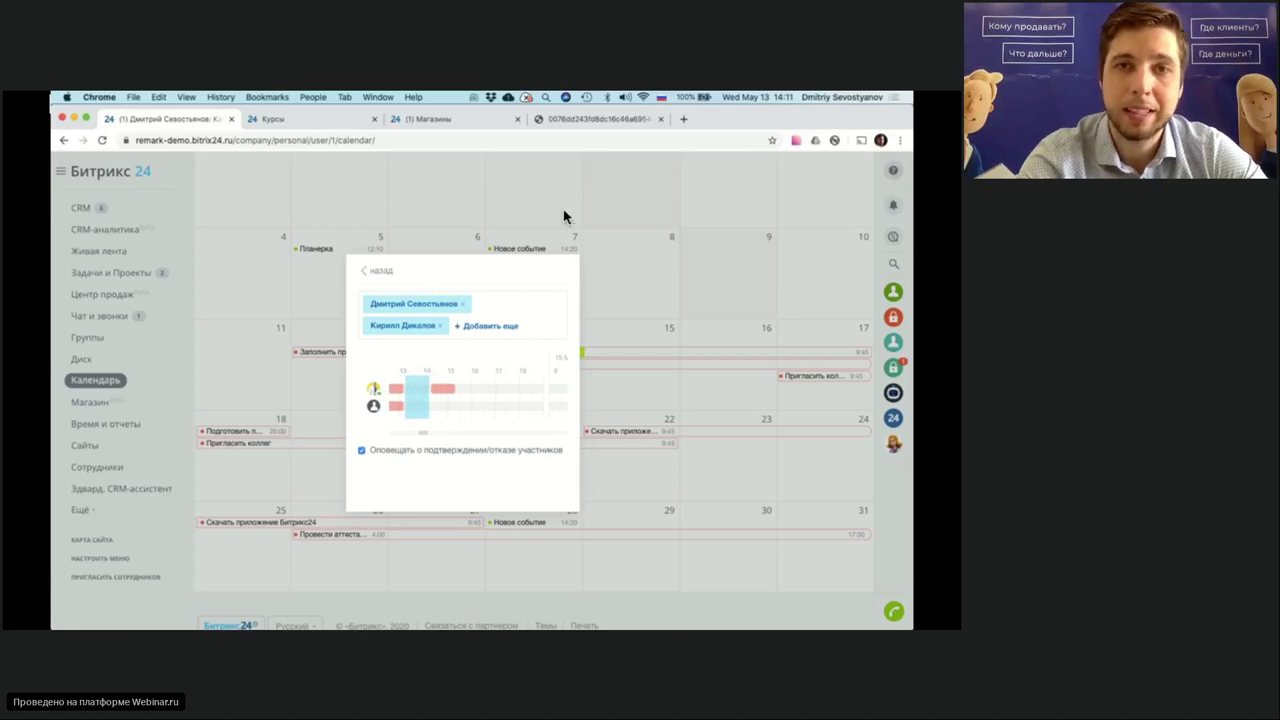
{"action": "left_click", "coordinate": [376, 270]}
{"action": "left_click", "coordinate": [513, 493]}
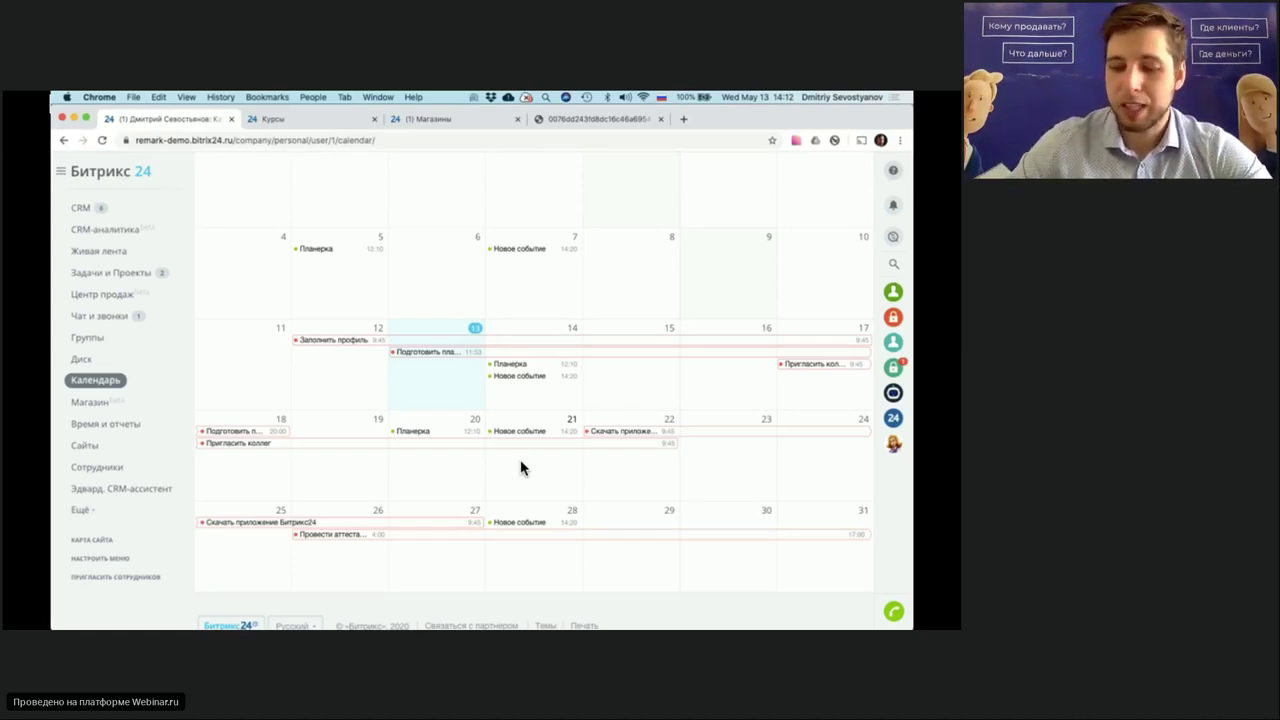
{"action": "mouse_move", "coordinate": [540, 627]}
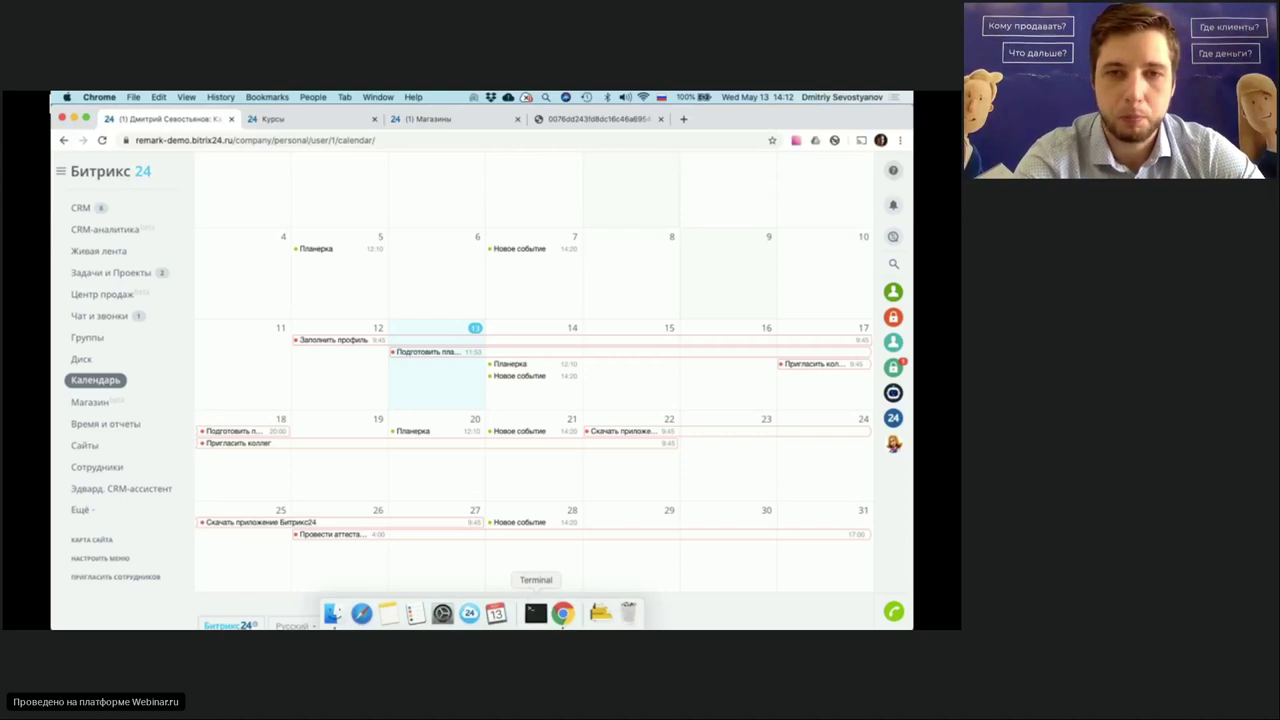
{"action": "key", "text": "ctrl+Up"}
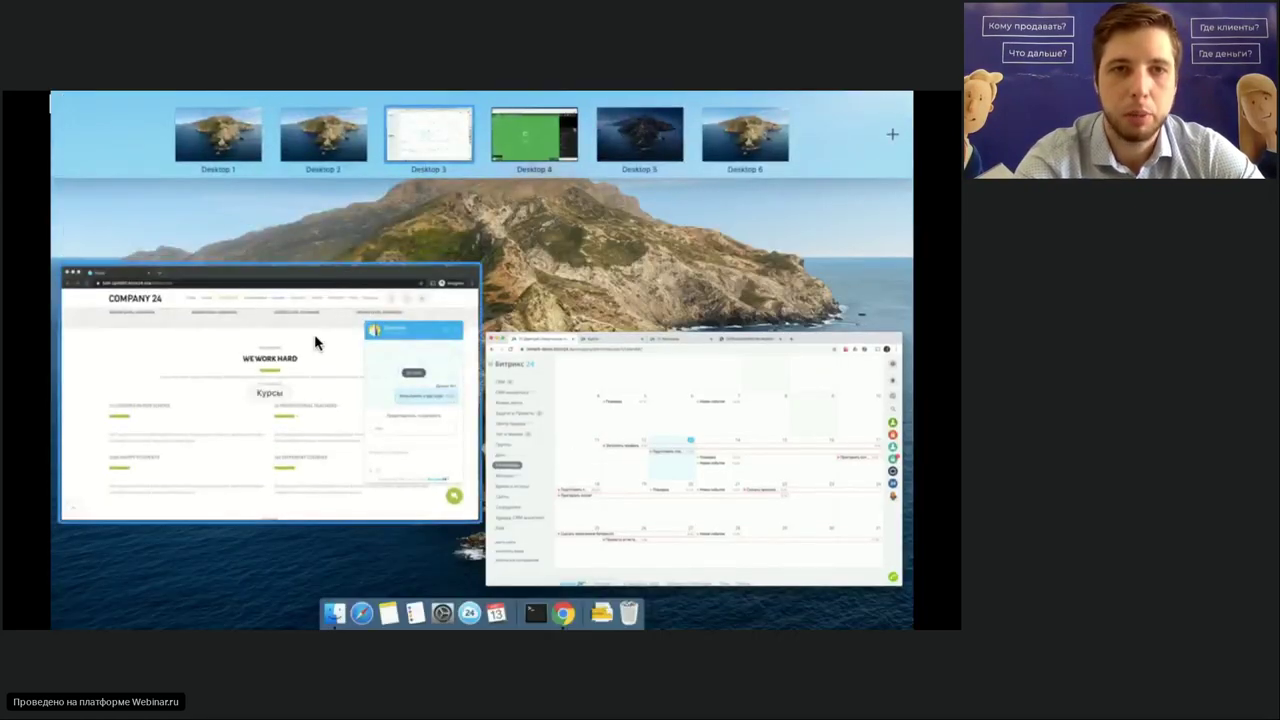
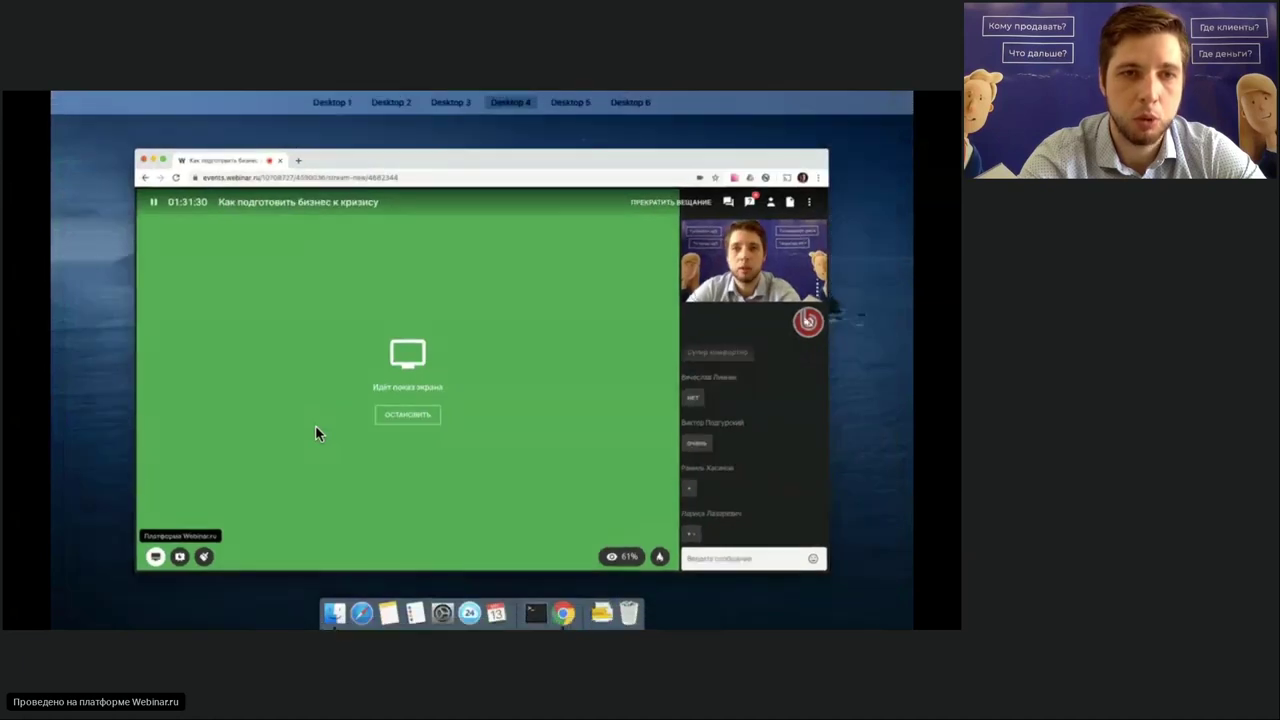
{"action": "left_click", "coordinate": [495, 122]}
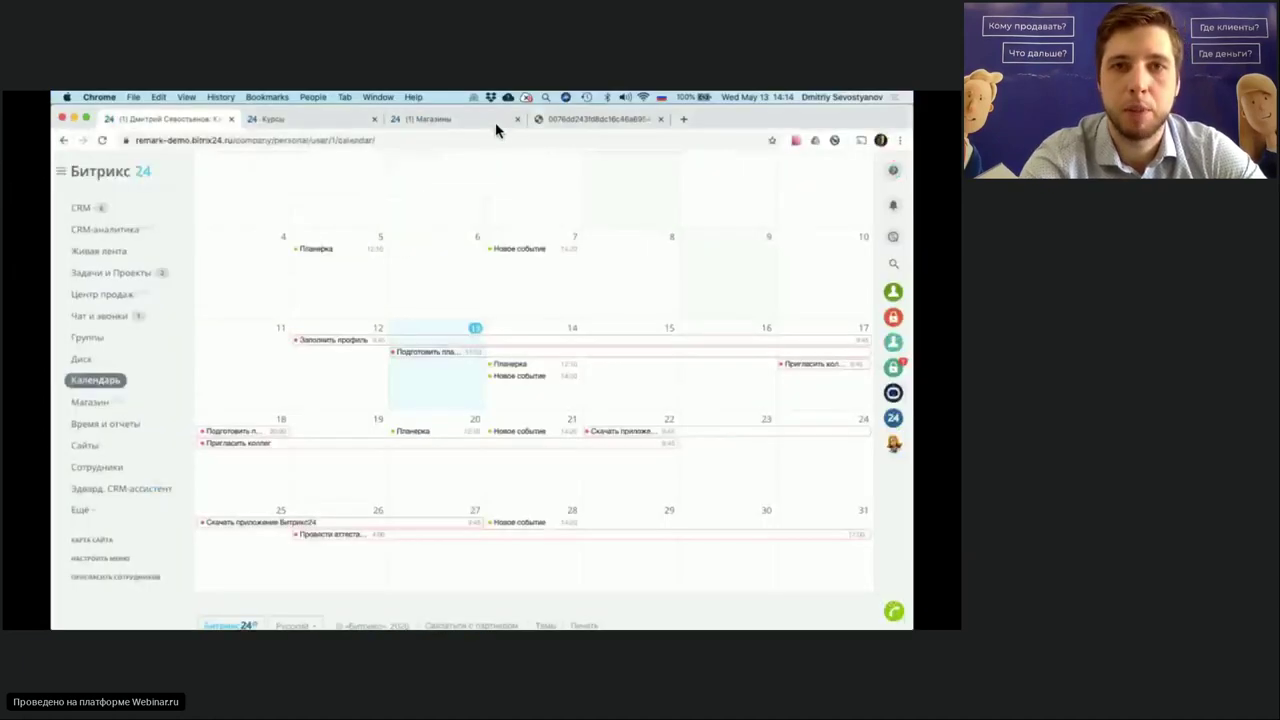
- Start a "Счет на оплату" business process from the company feed (Живая лента)
{"action": "left_click", "coordinate": [93, 259]}
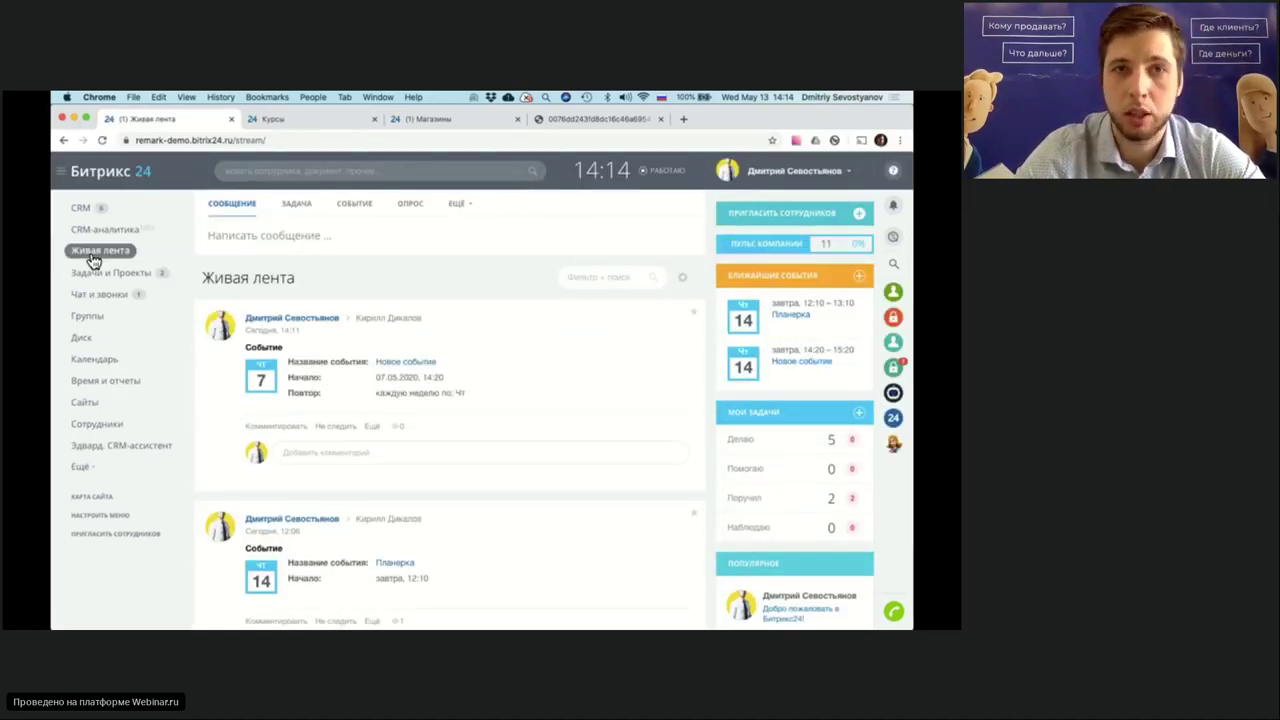
{"action": "left_click", "coordinate": [465, 210]}
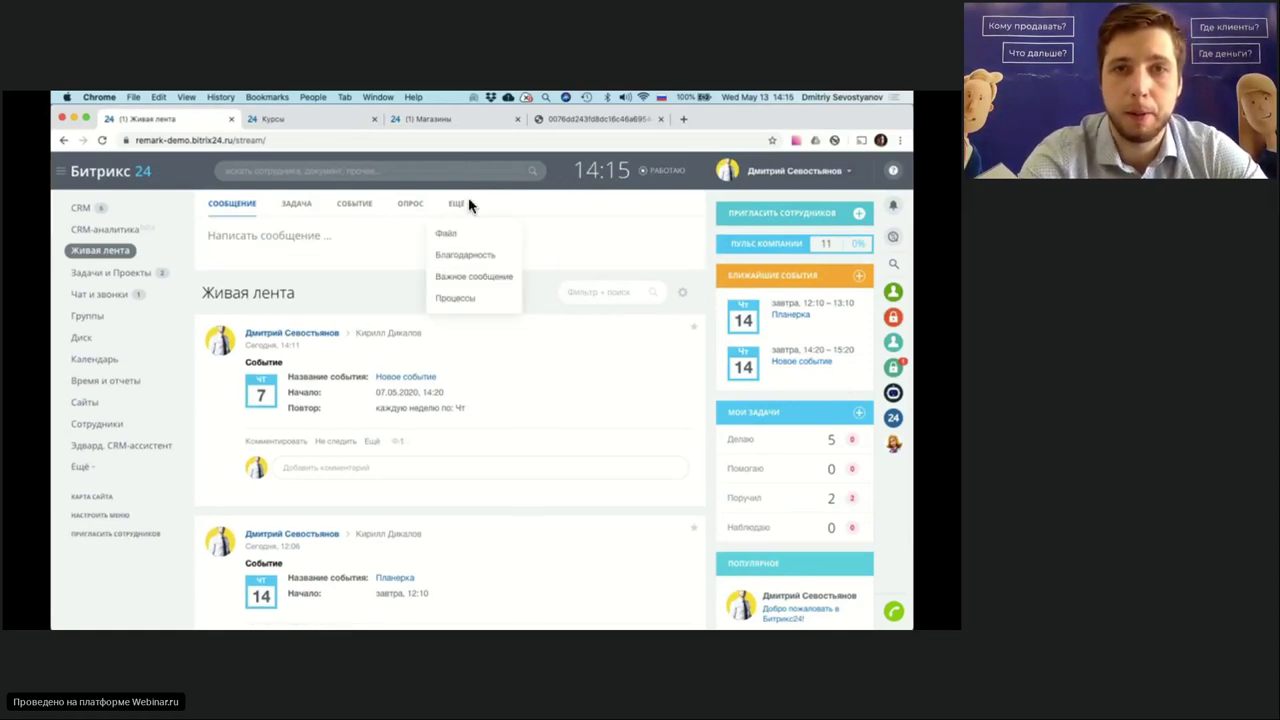
{"action": "left_click", "coordinate": [455, 299]}
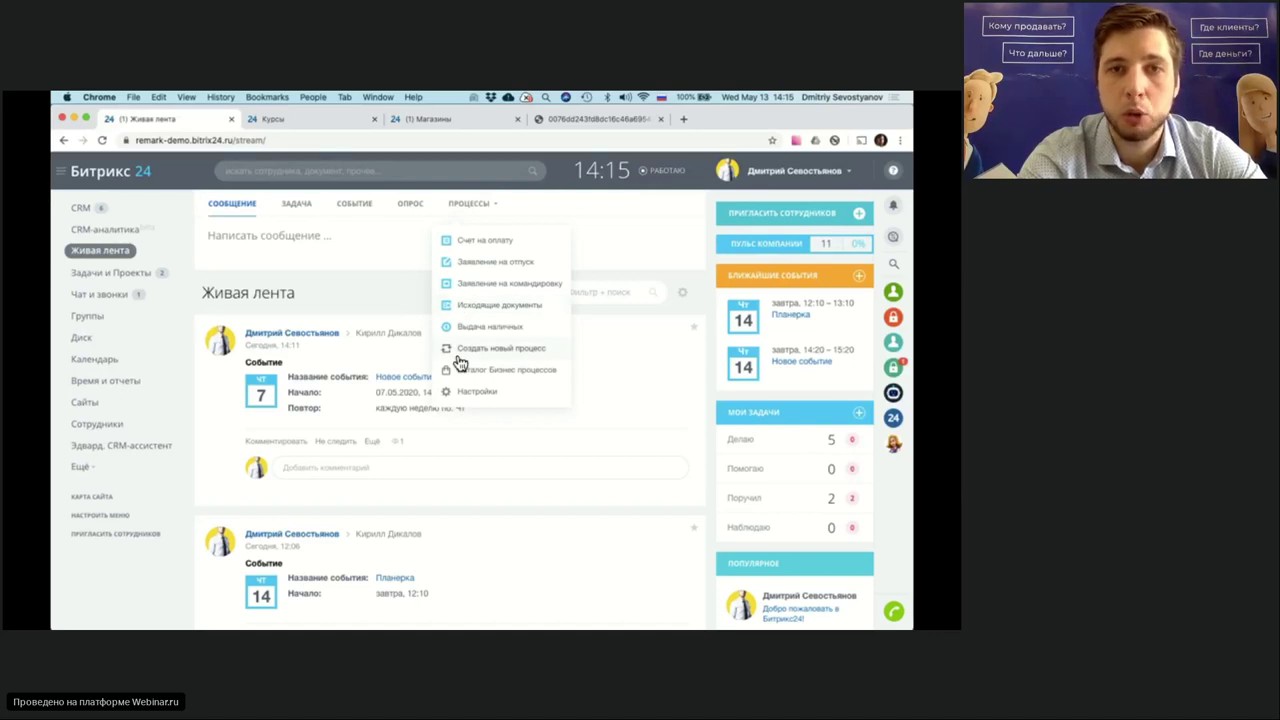
{"action": "left_click", "coordinate": [519, 241]}
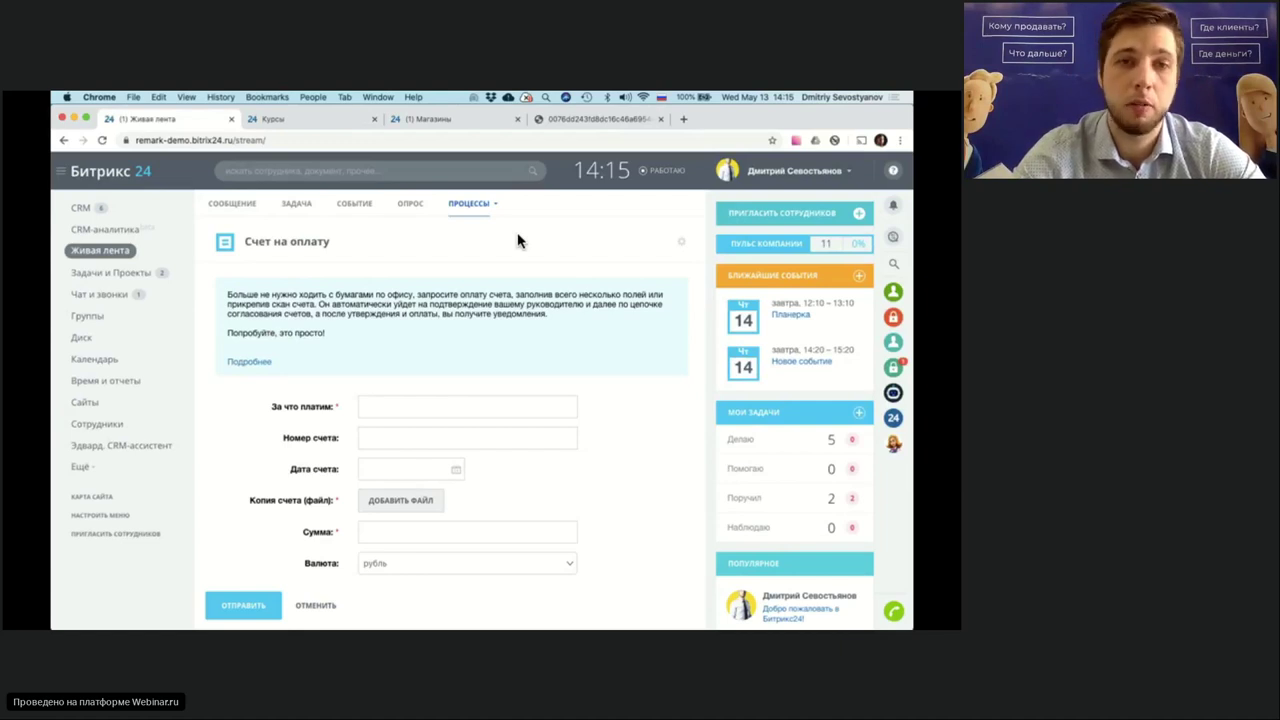
- Fill in the payment request for "вода" with invoice number 123 and invoice date 13.05.2020
{"action": "scroll", "coordinate": [495, 315], "scroll_direction": "down", "scroll_amount": 2}
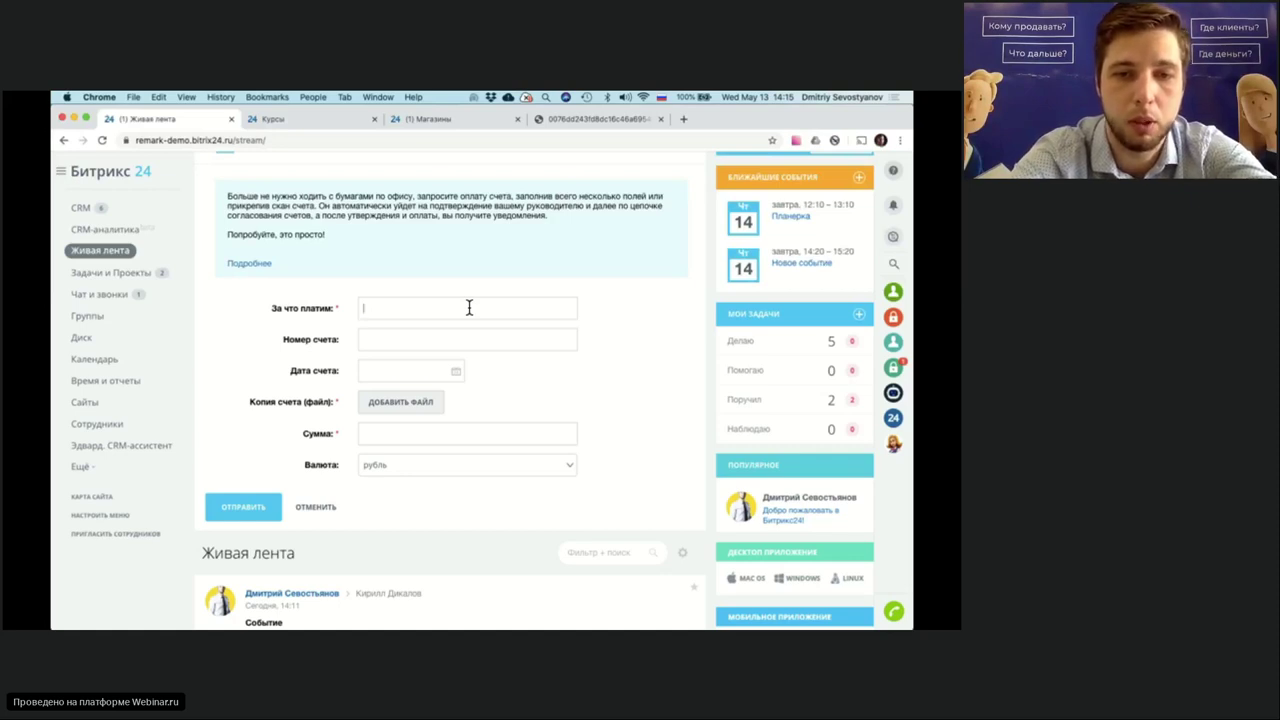
{"action": "type", "text": "вода"}
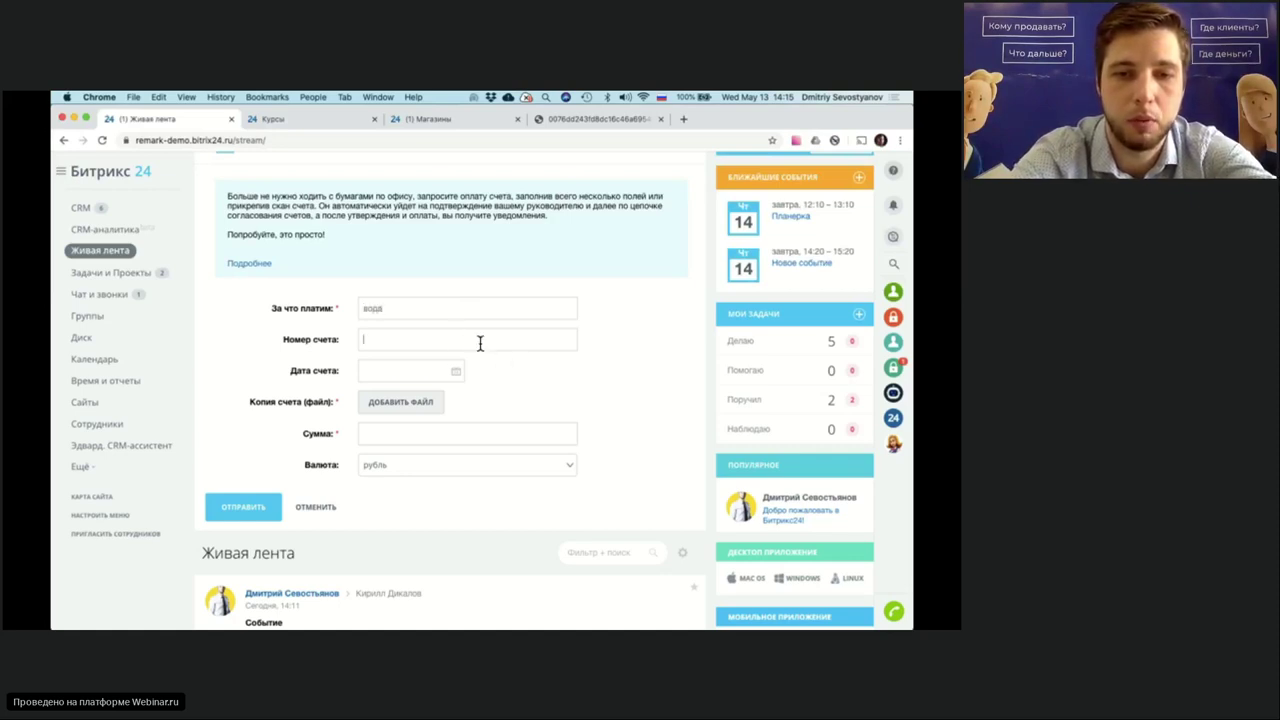
{"action": "type", "text": "123"}
{"action": "left_click", "coordinate": [420, 369]}
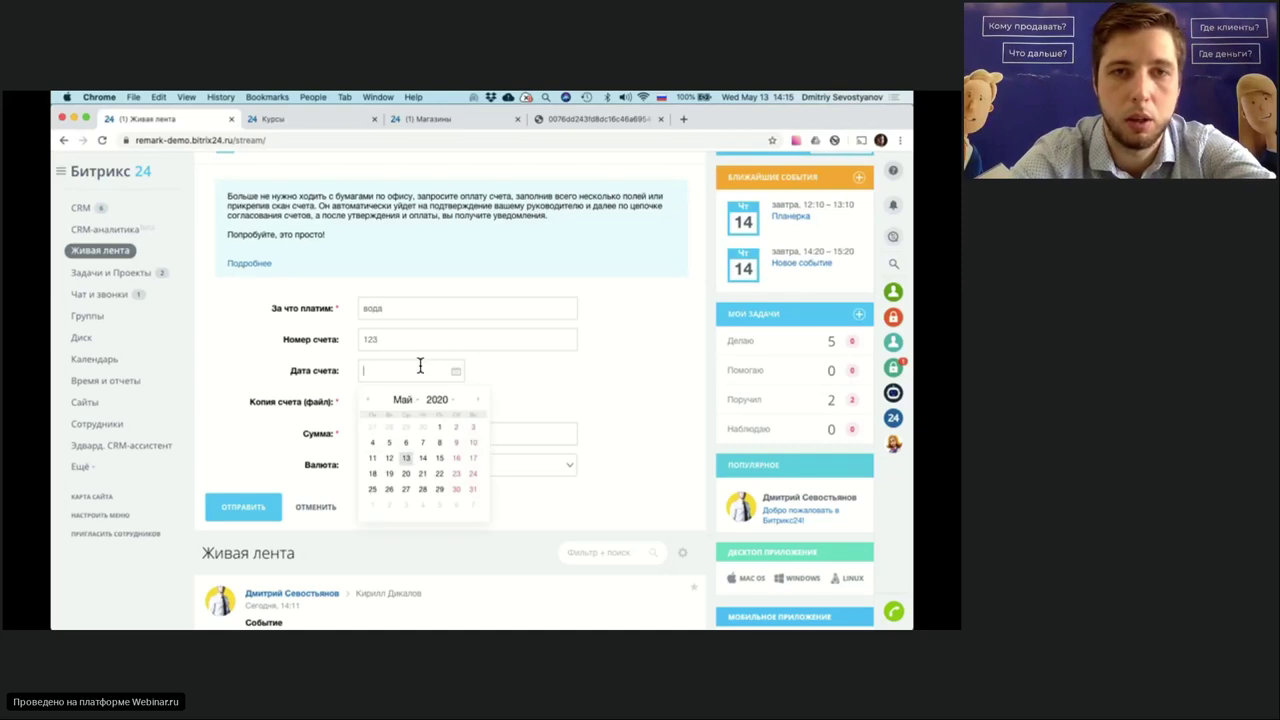
{"action": "left_click", "coordinate": [407, 459]}
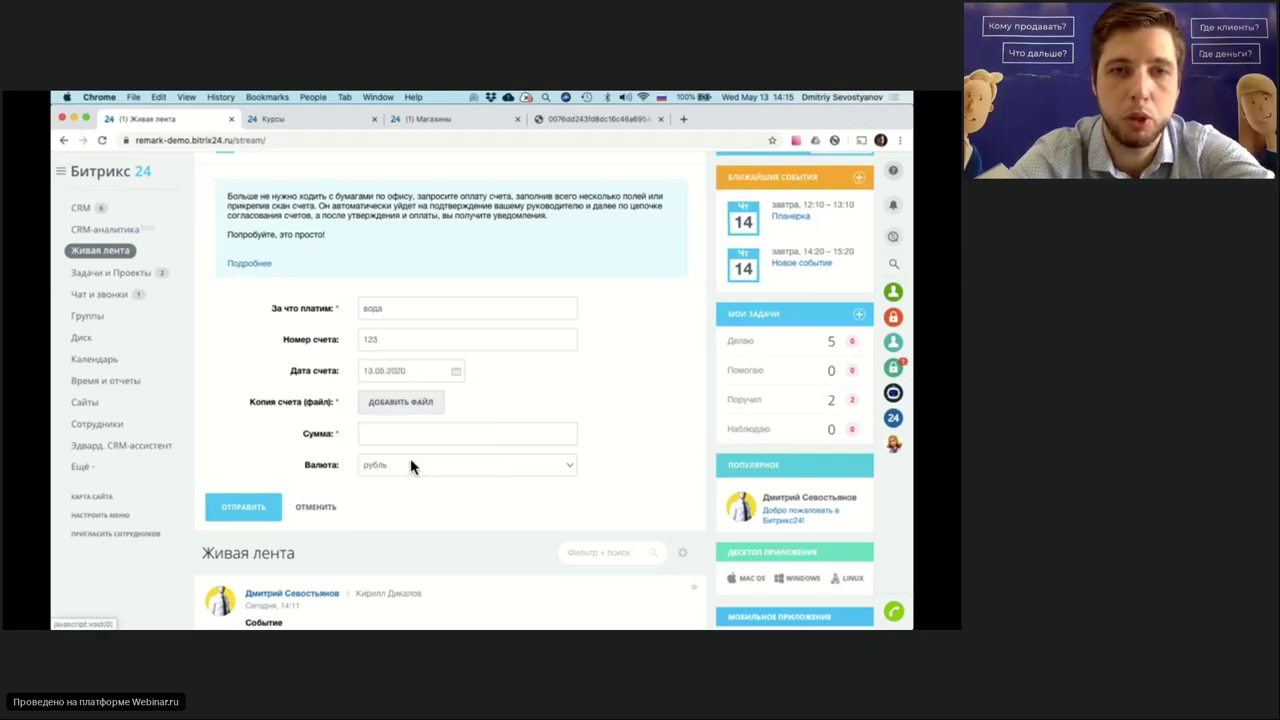
- Attach "Ремарк - Как подготовиться к кризису.pdf" from Downloads as the invoice copy
{"action": "left_click", "coordinate": [407, 406]}
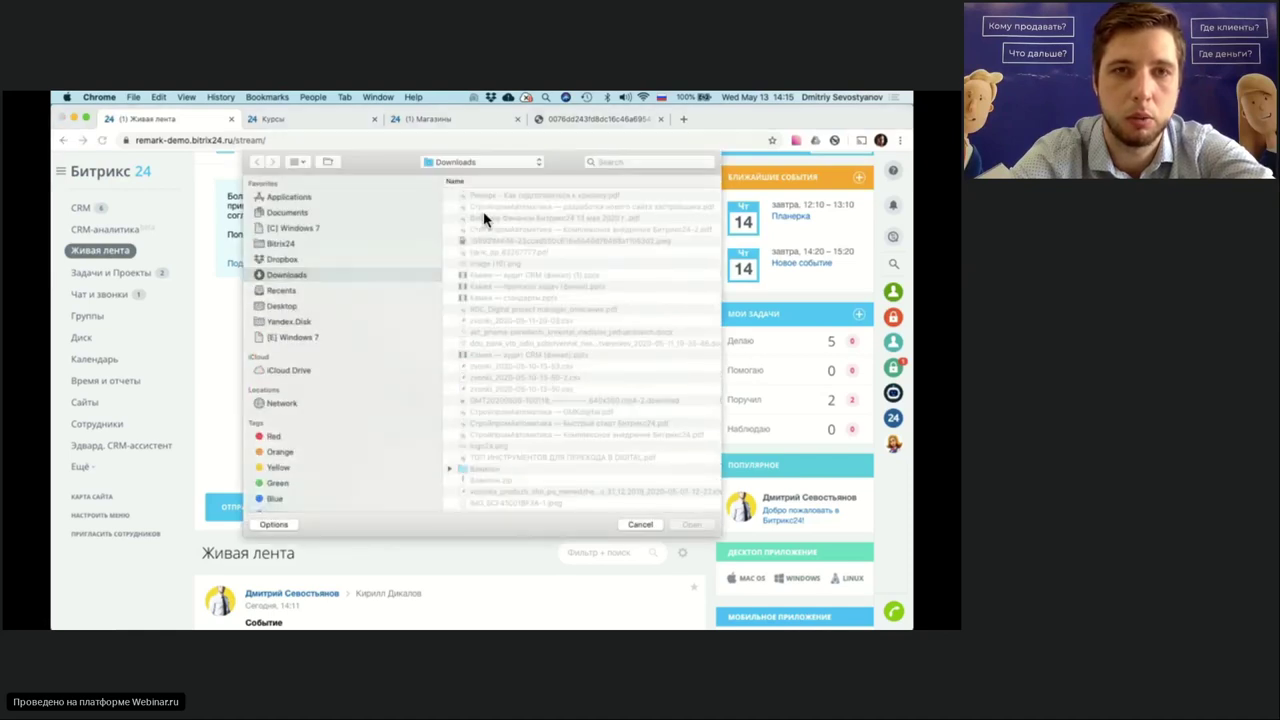
{"action": "left_click", "coordinate": [486, 205]}
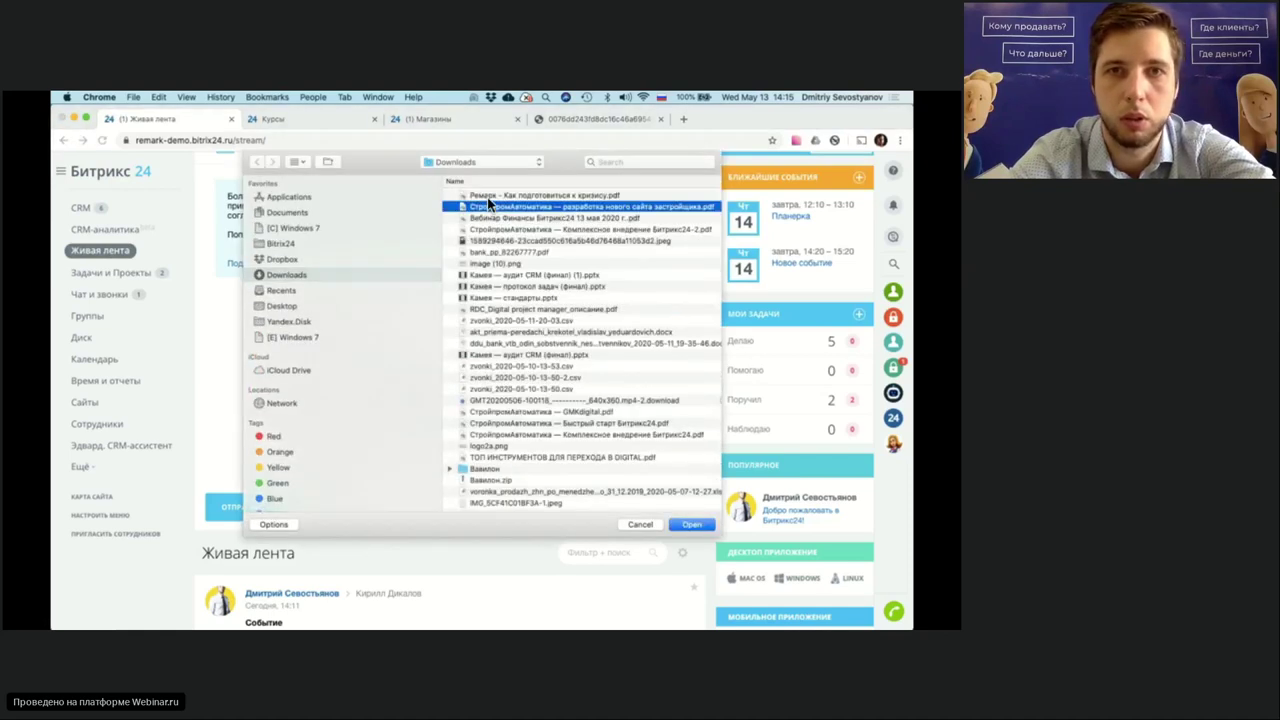
{"action": "left_click", "coordinate": [487, 196]}
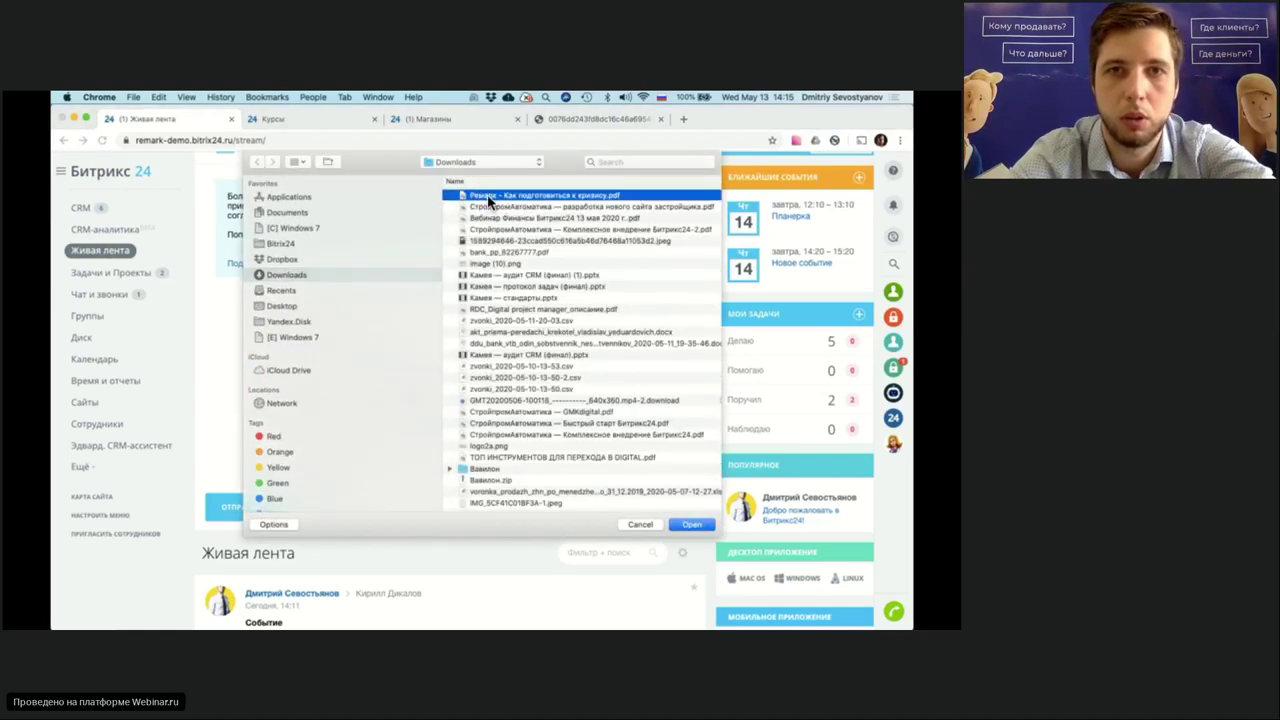
{"action": "left_click", "coordinate": [691, 527]}
- Set the invoice amount to 123123 and submit the payment request
{"action": "left_click", "coordinate": [466, 428]}
{"action": "type", "text": "123"}
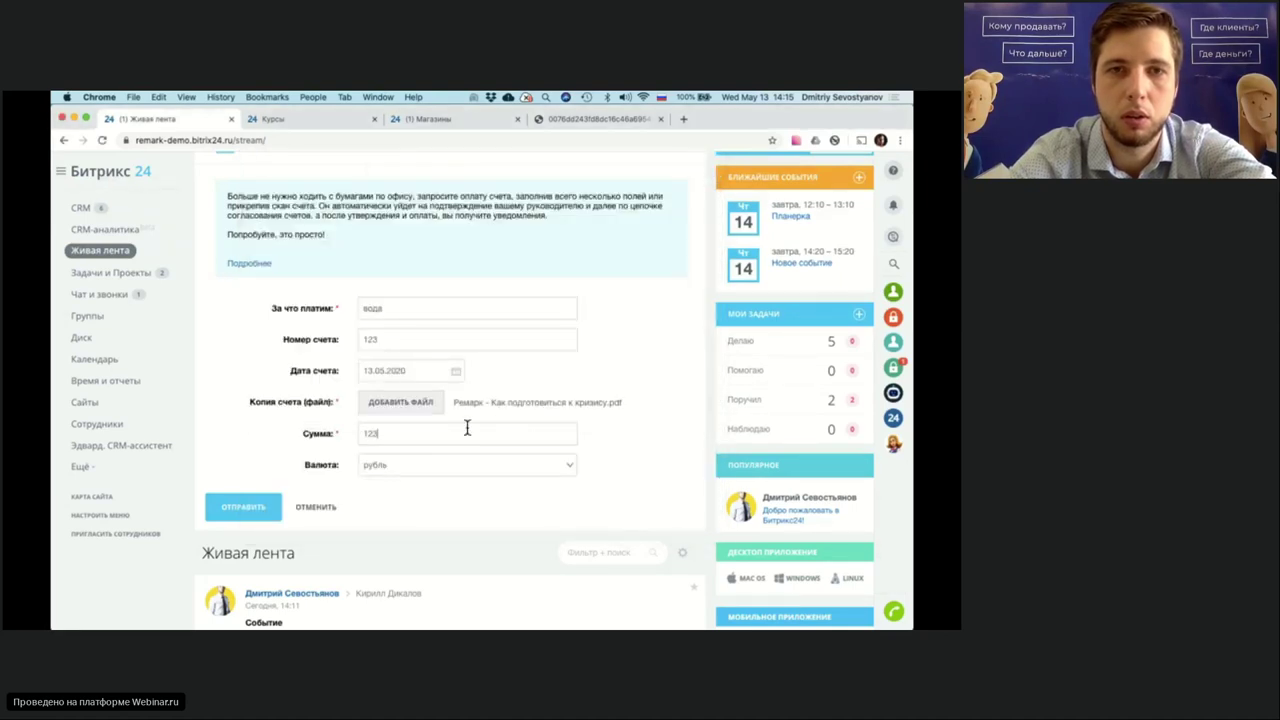
{"action": "type", "text": "123"}
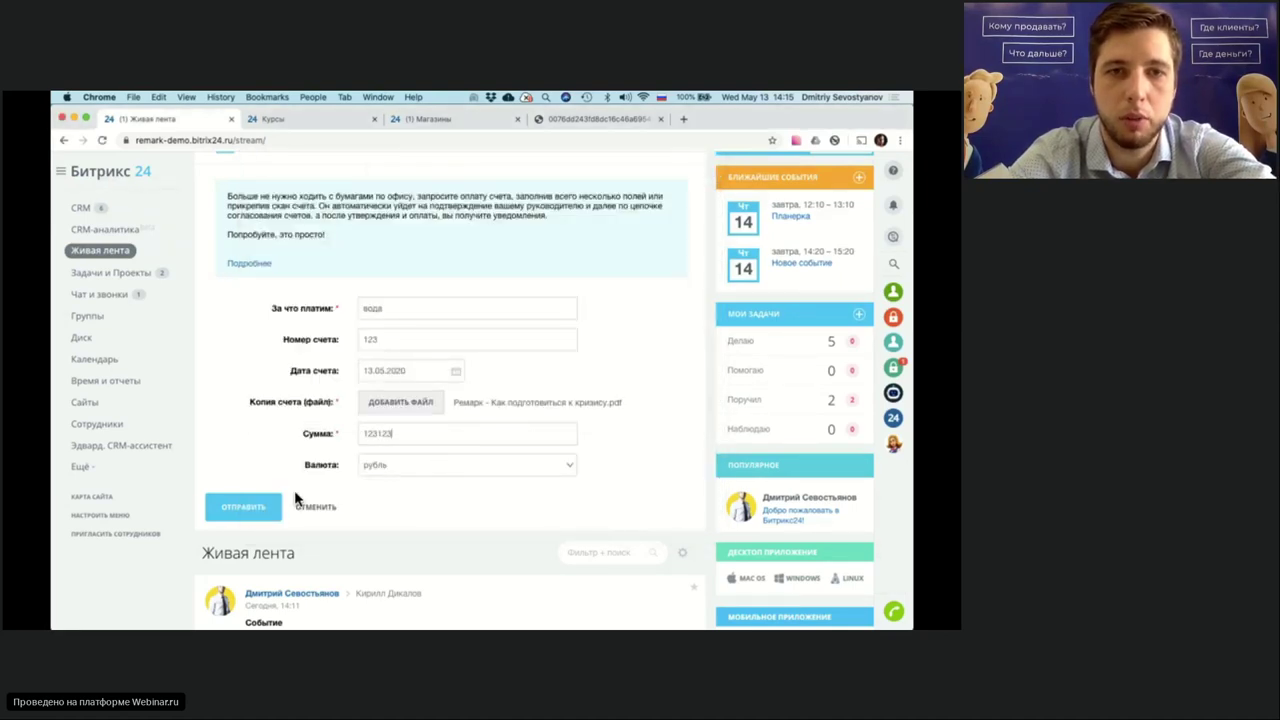
{"action": "left_click", "coordinate": [247, 512]}
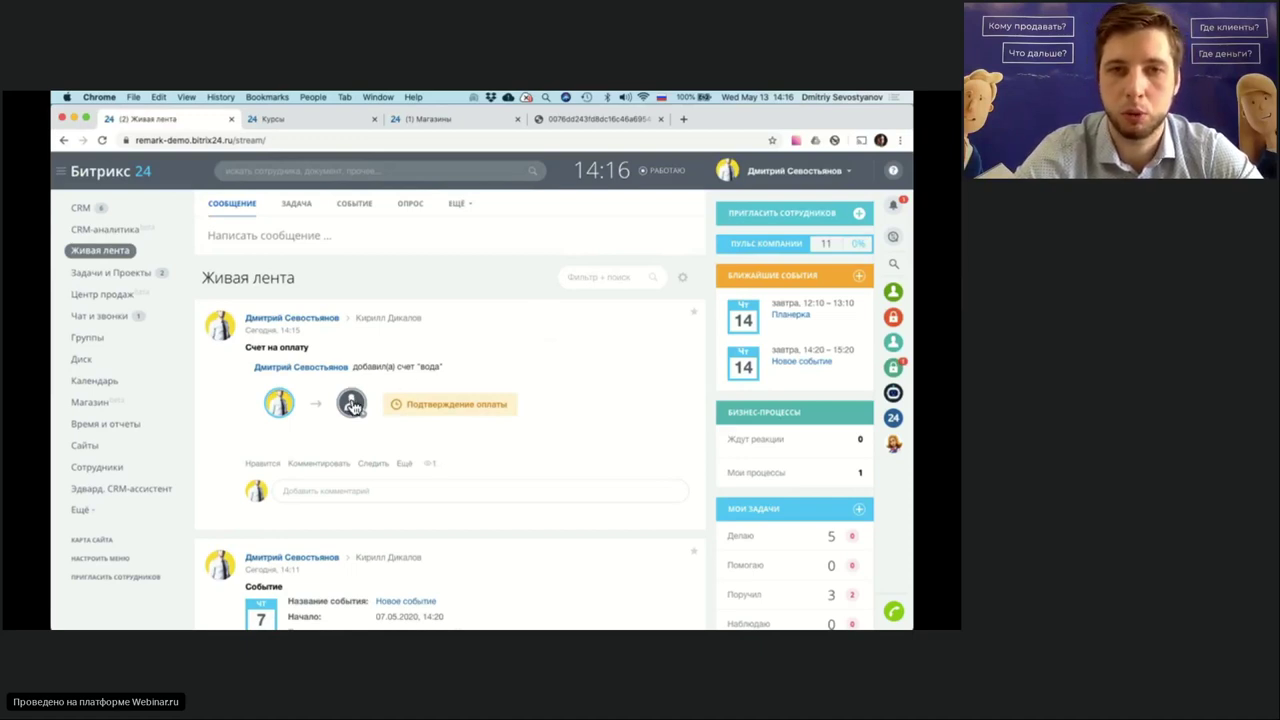
- Check who takes part in approving the "вода" invoice and read the newest notification about it
{"action": "mouse_move", "coordinate": [353, 406]}
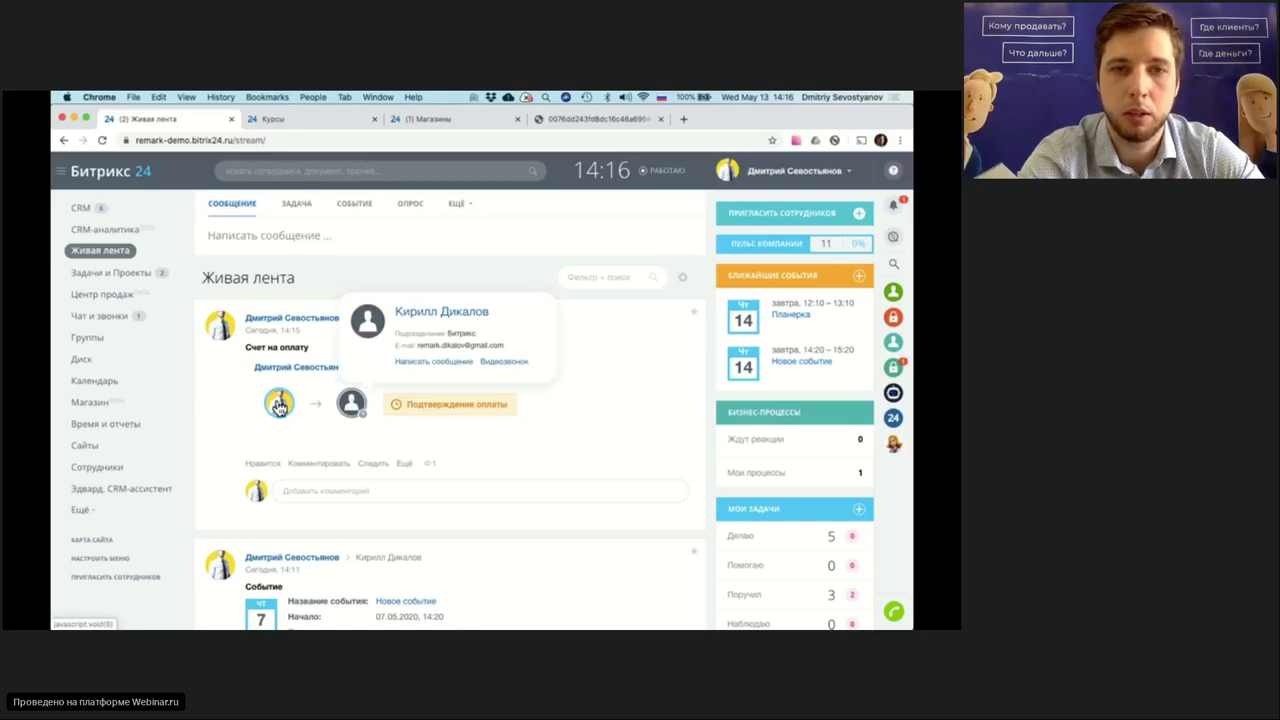
{"action": "mouse_move", "coordinate": [277, 405]}
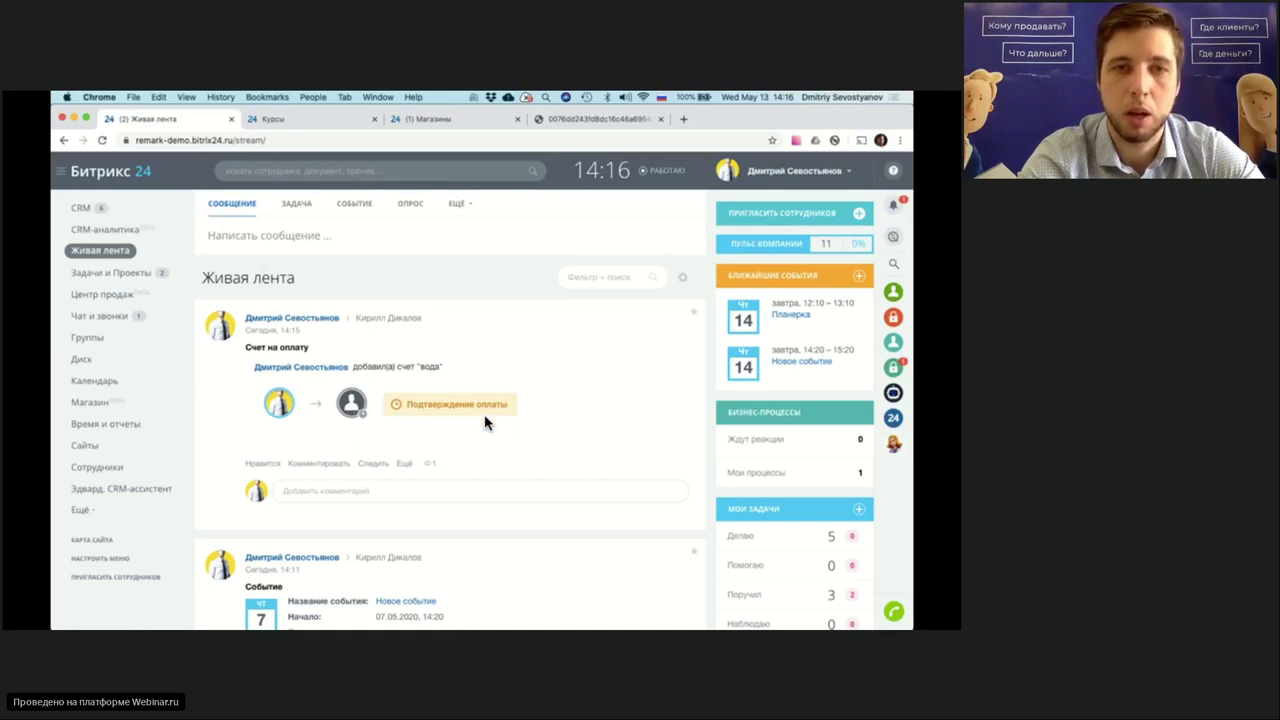
{"action": "left_click", "coordinate": [897, 206]}
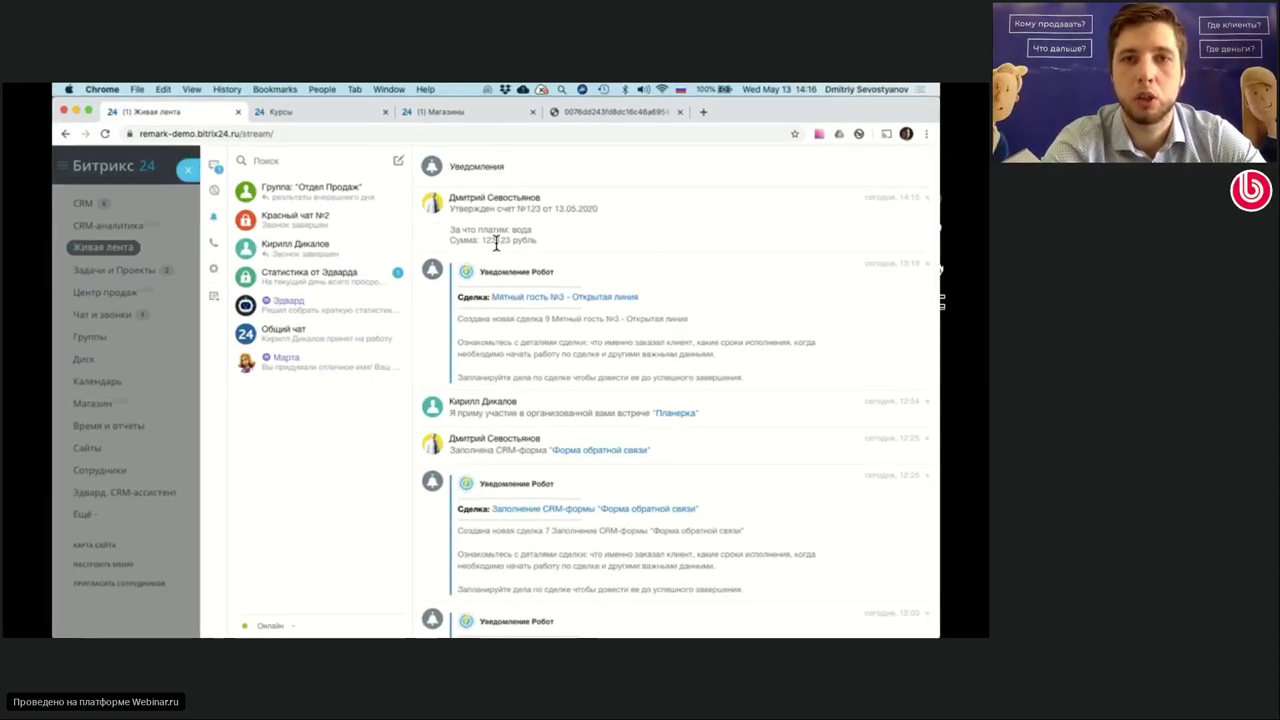
{"action": "left_click", "coordinate": [188, 170]}
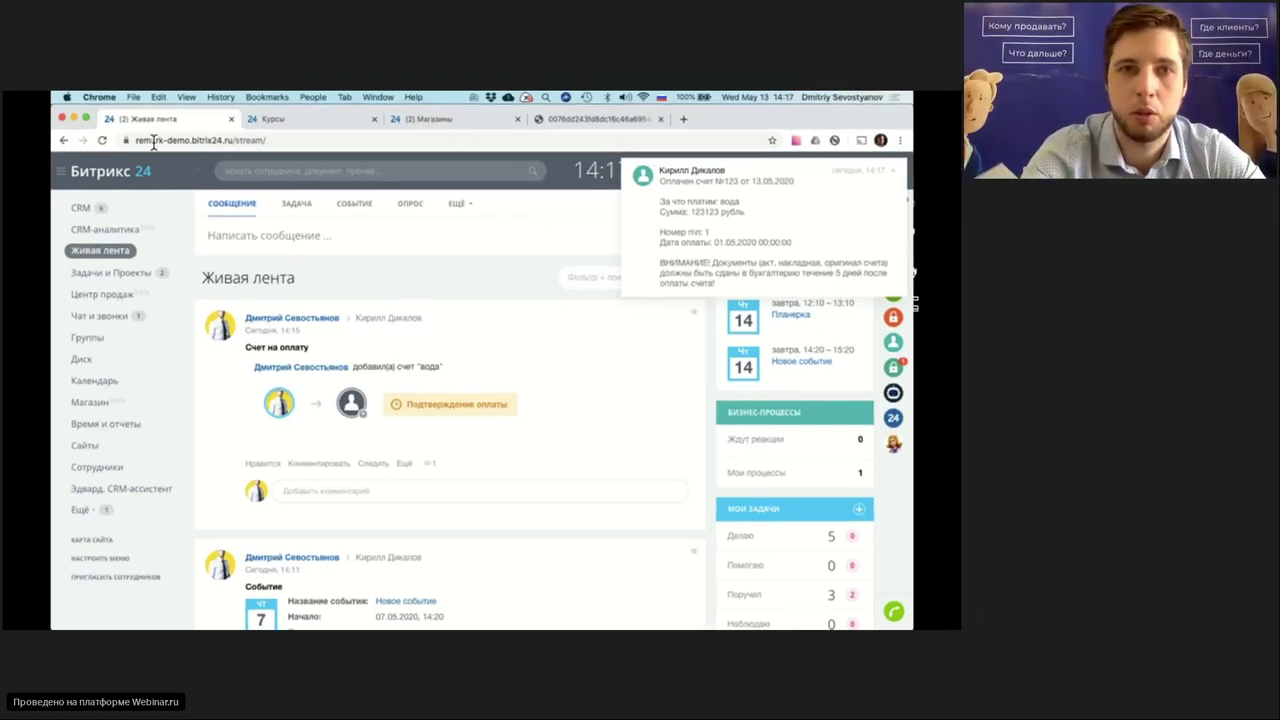
- Reload the feed, expand the assignment under the "вода" invoice and open its document collection task
{"action": "left_click", "coordinate": [101, 142]}
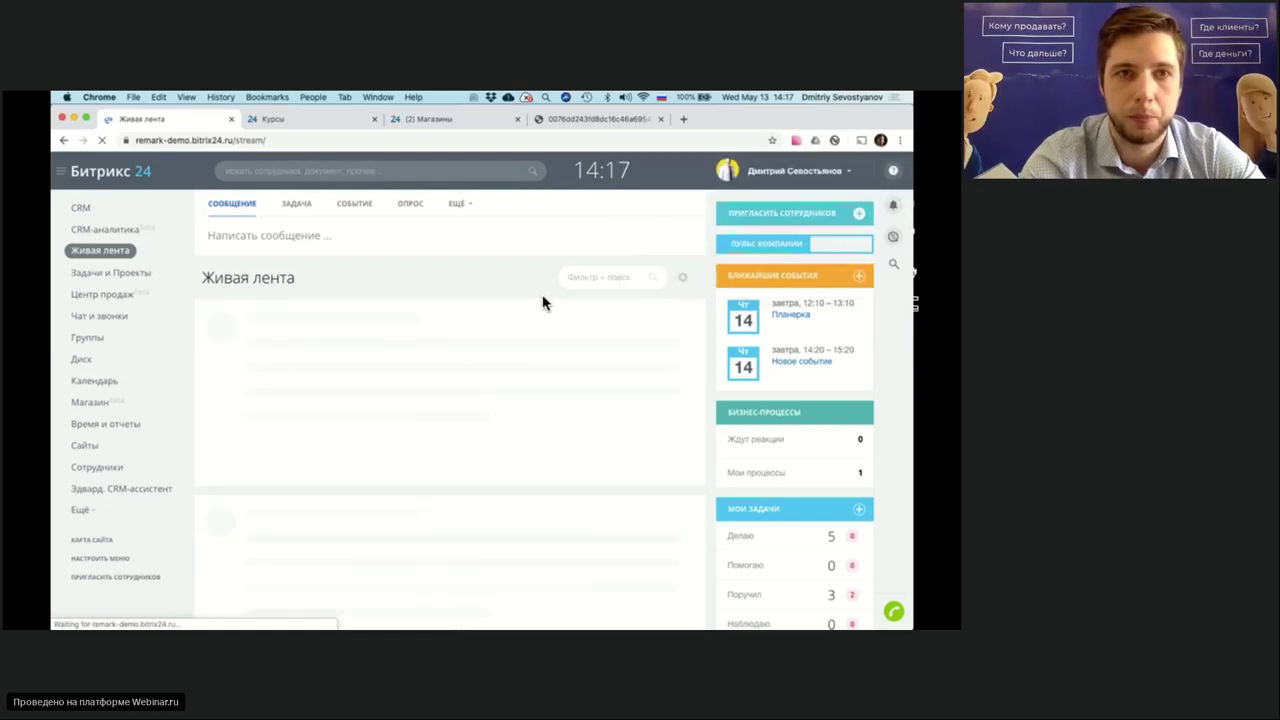
{"action": "scroll", "coordinate": [515, 275], "scroll_direction": "down", "scroll_amount": 3}
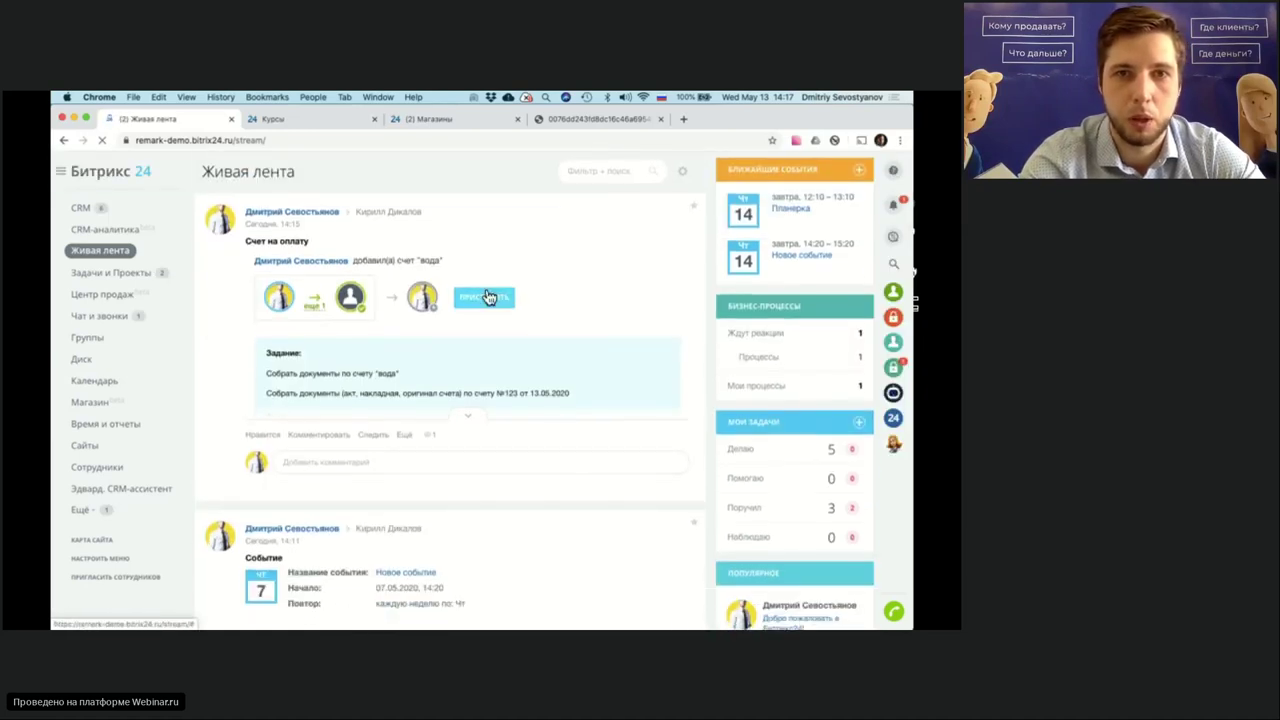
{"action": "left_click", "coordinate": [466, 421]}
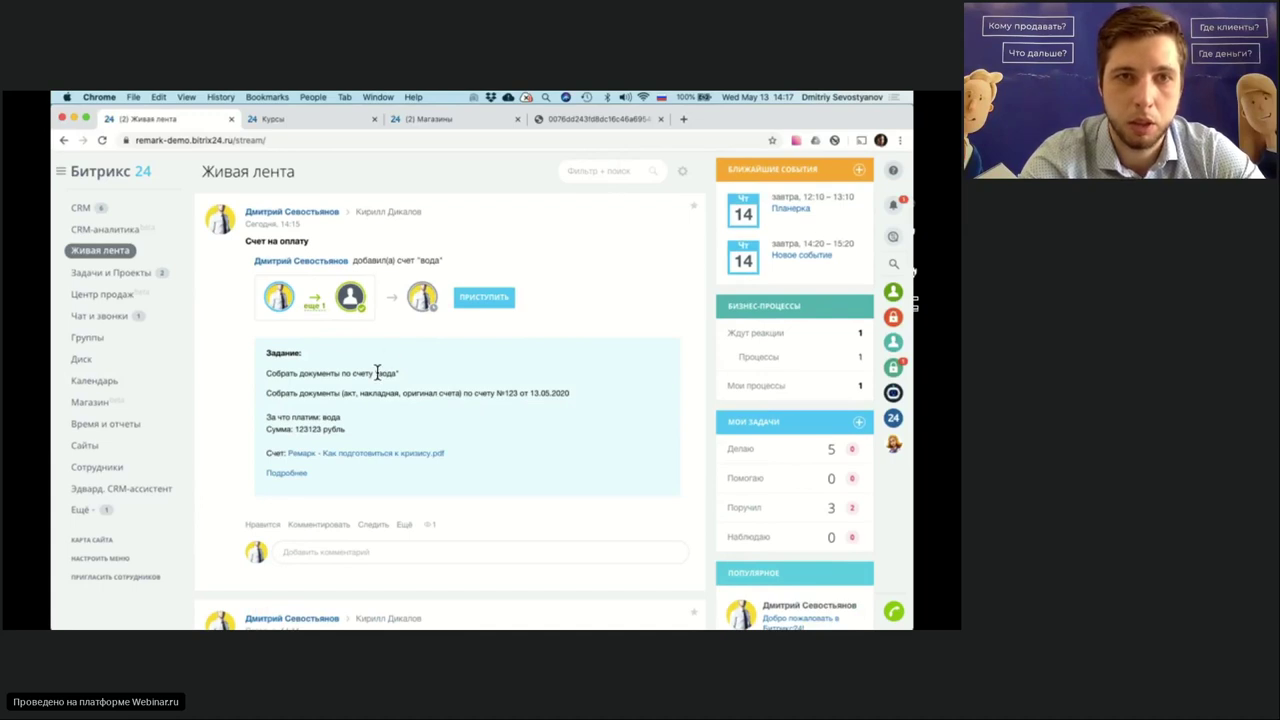
{"action": "left_click", "coordinate": [491, 300]}
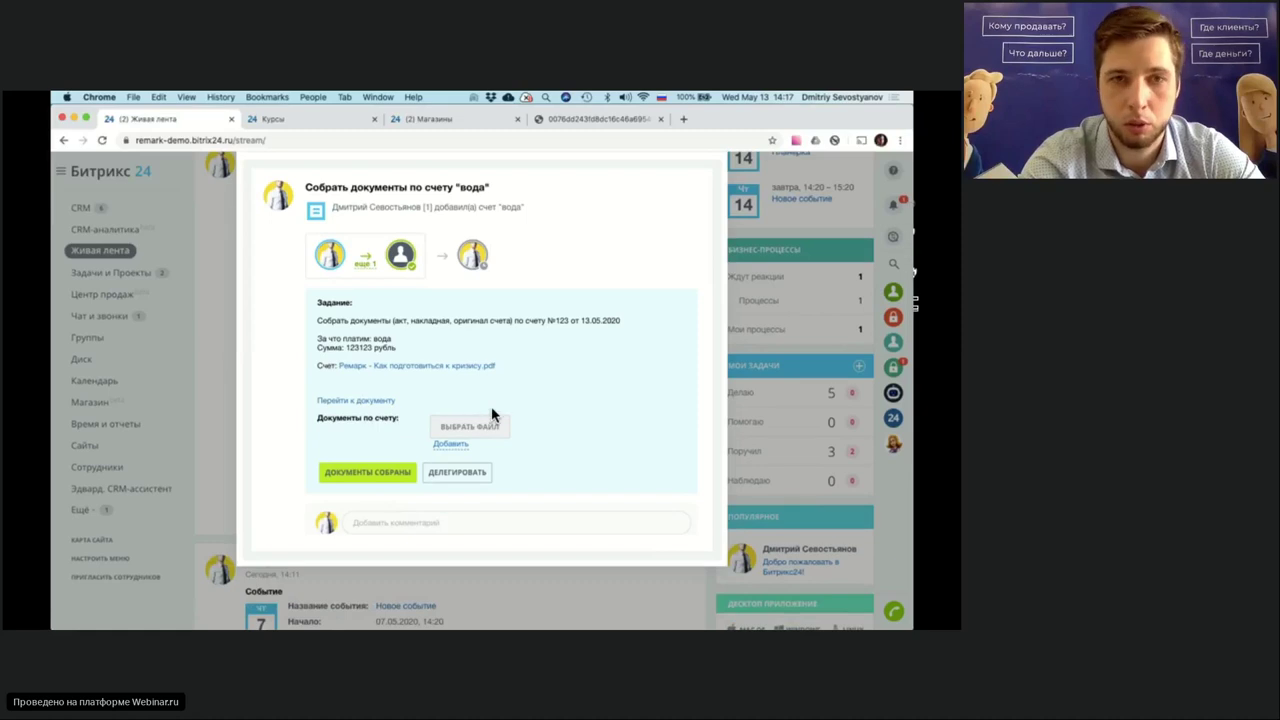
- Review the document collection task for the "вода" invoice and close it
{"action": "scroll", "coordinate": [491, 406], "scroll_direction": "up", "scroll_amount": 1}
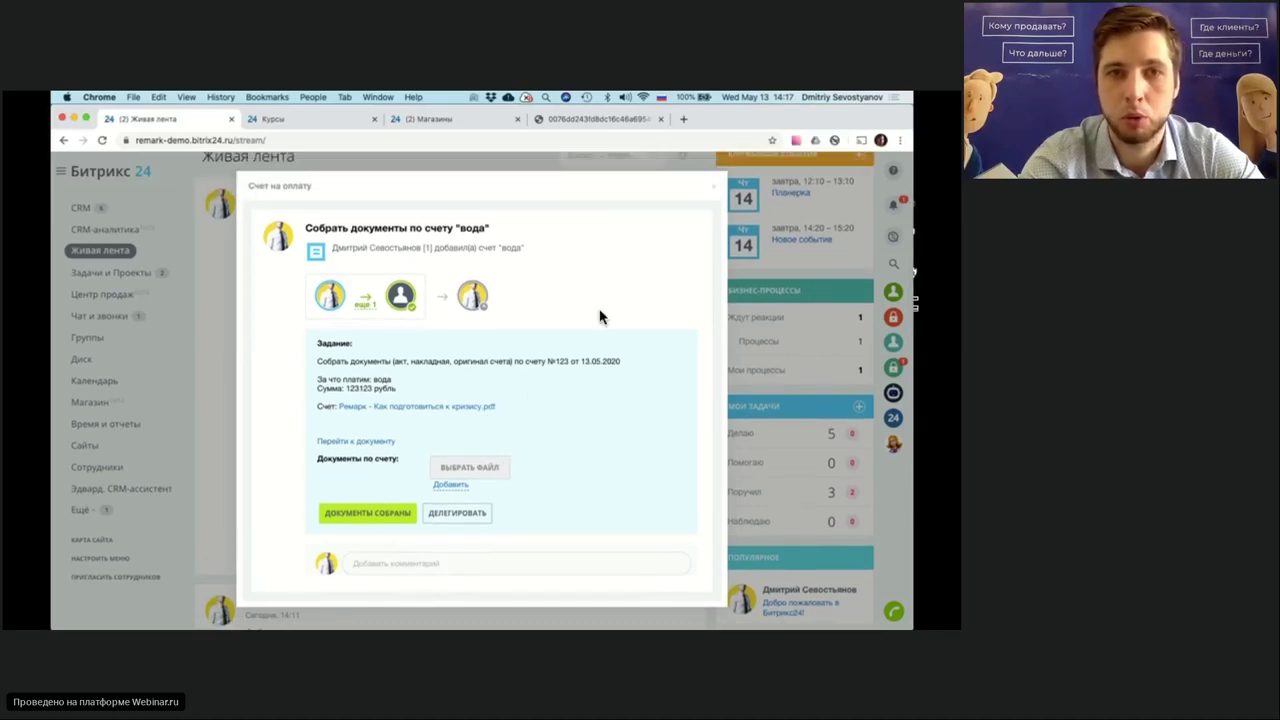
{"action": "left_click", "coordinate": [713, 194]}
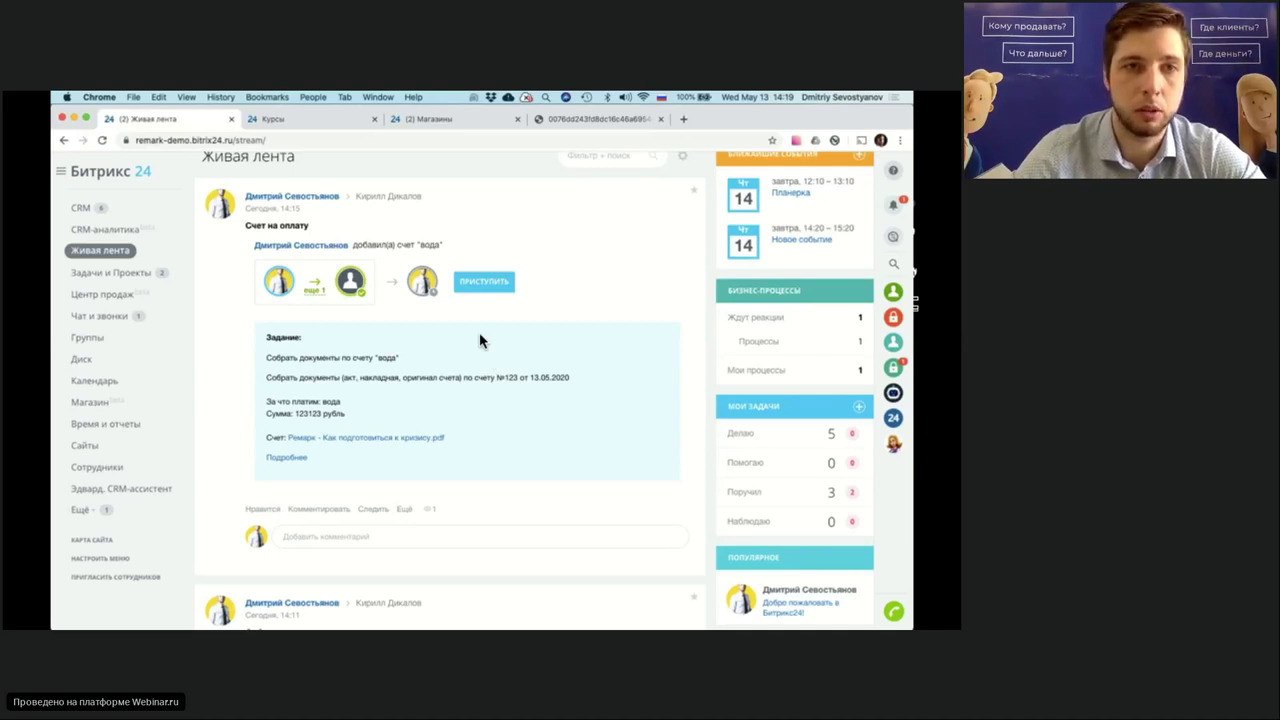
- Open "Сделка 1" from the CRM deals board and dismiss the end-to-end analytics promotion in its card
{"action": "left_click", "coordinate": [79, 208]}
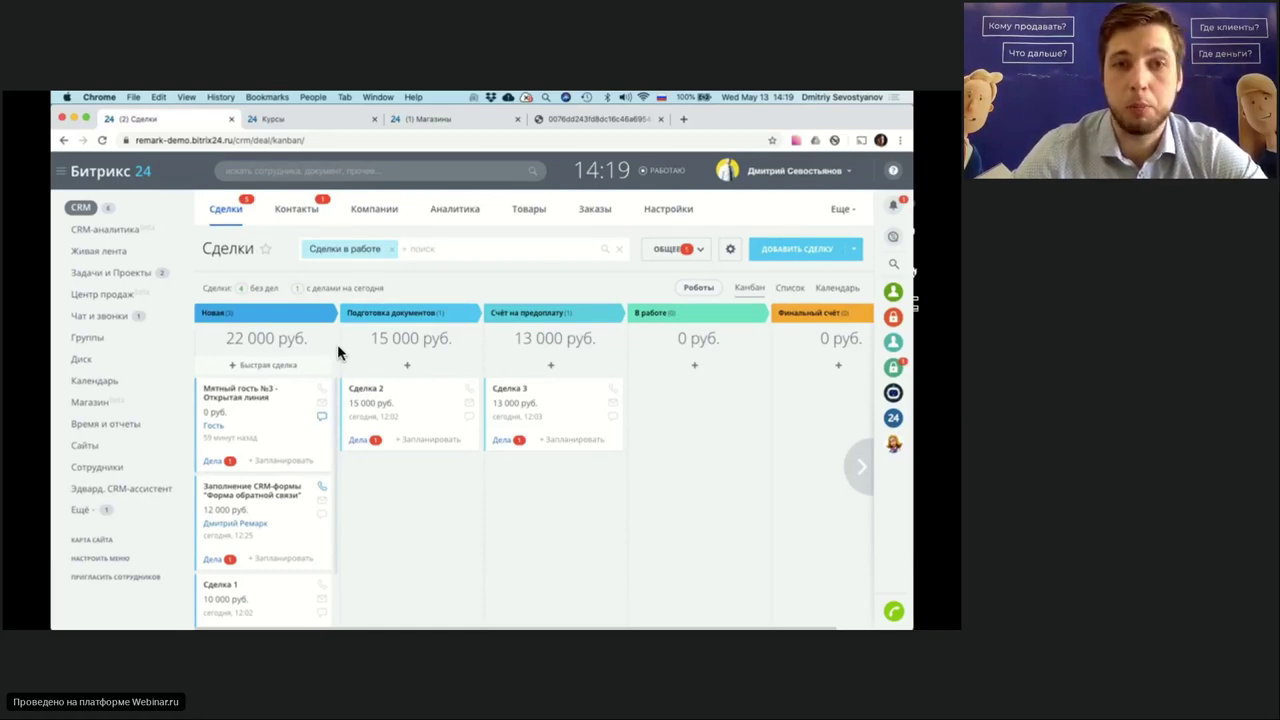
{"action": "scroll", "coordinate": [251, 449], "scroll_direction": "down", "scroll_amount": 3}
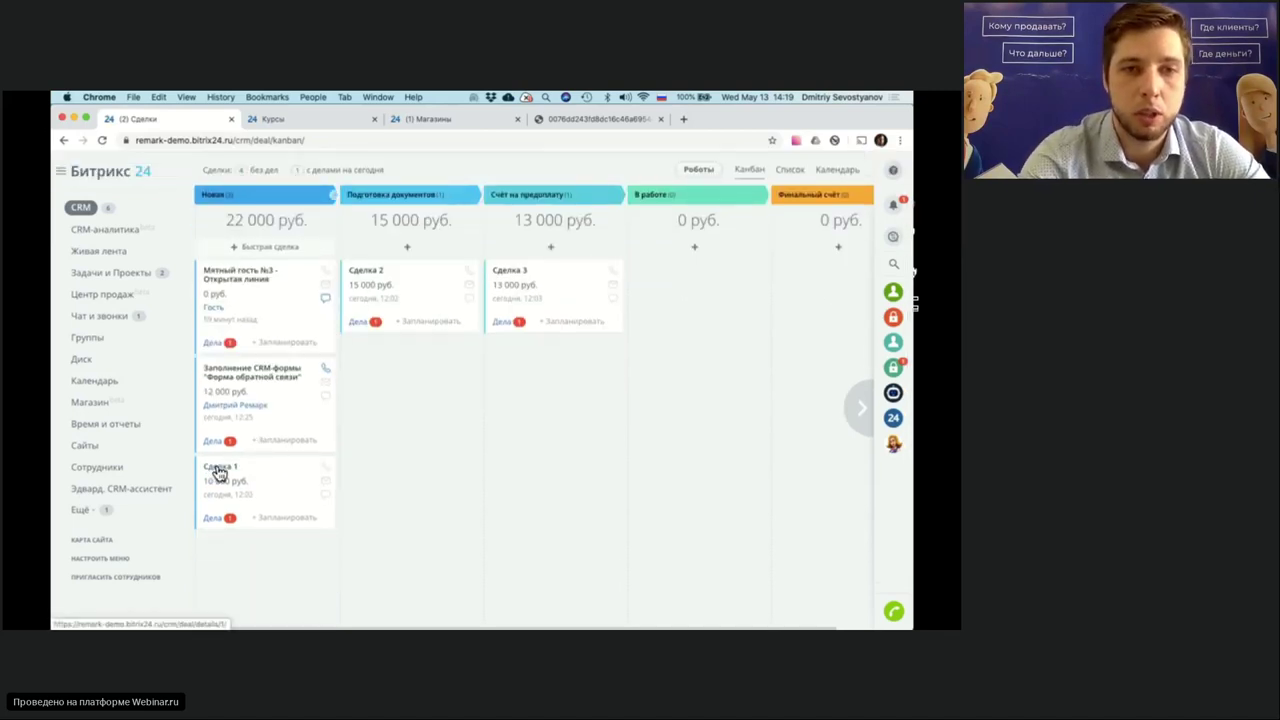
{"action": "left_click", "coordinate": [218, 470]}
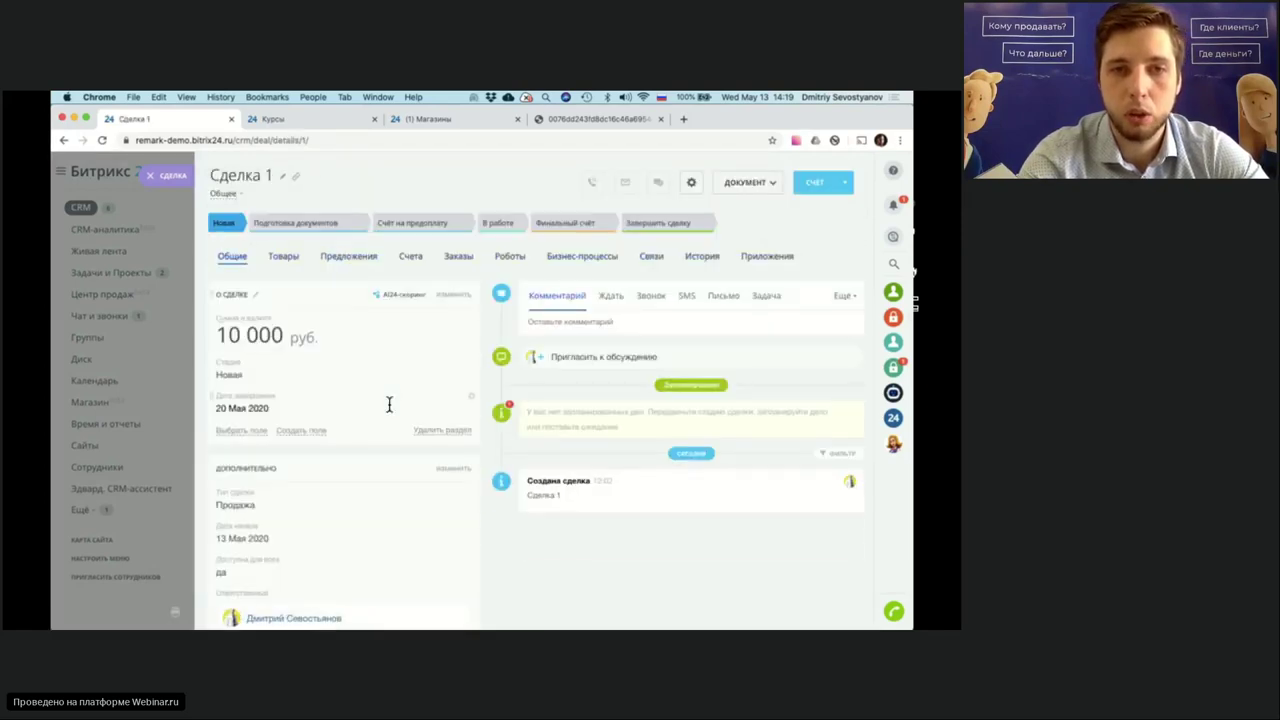
{"action": "scroll", "coordinate": [386, 369], "scroll_direction": "down", "scroll_amount": 5}
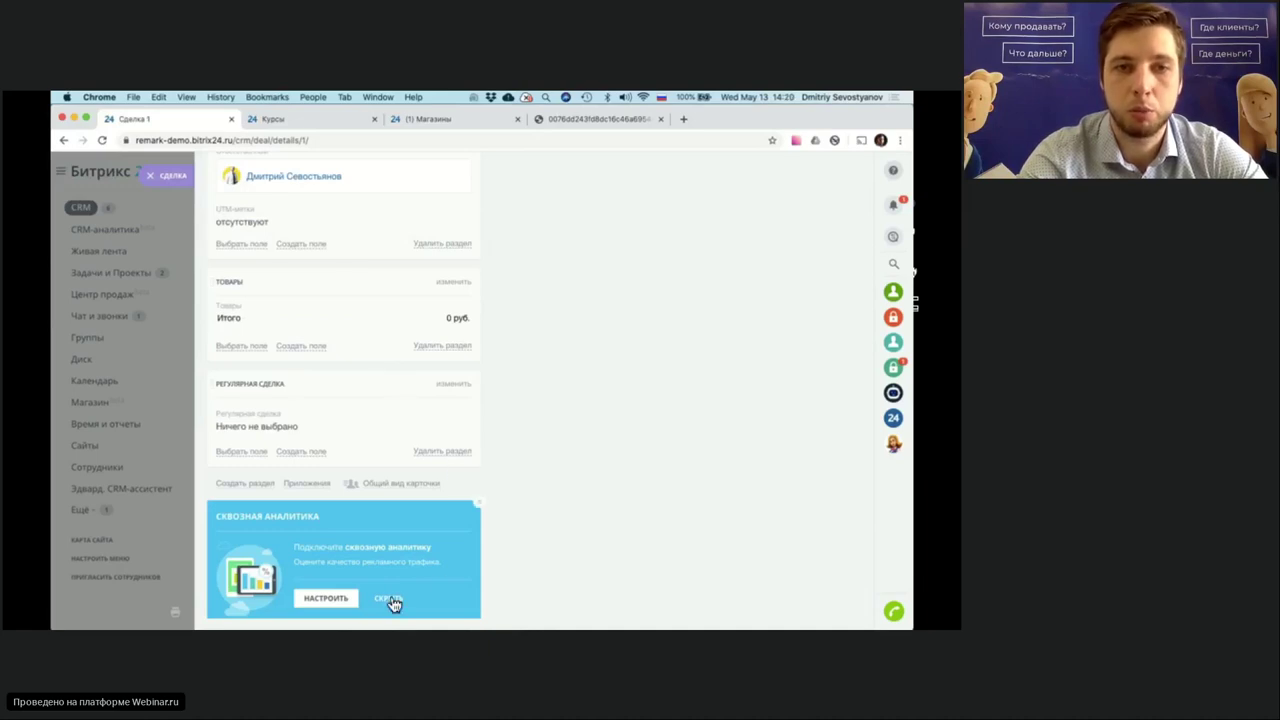
{"action": "left_click", "coordinate": [478, 503]}
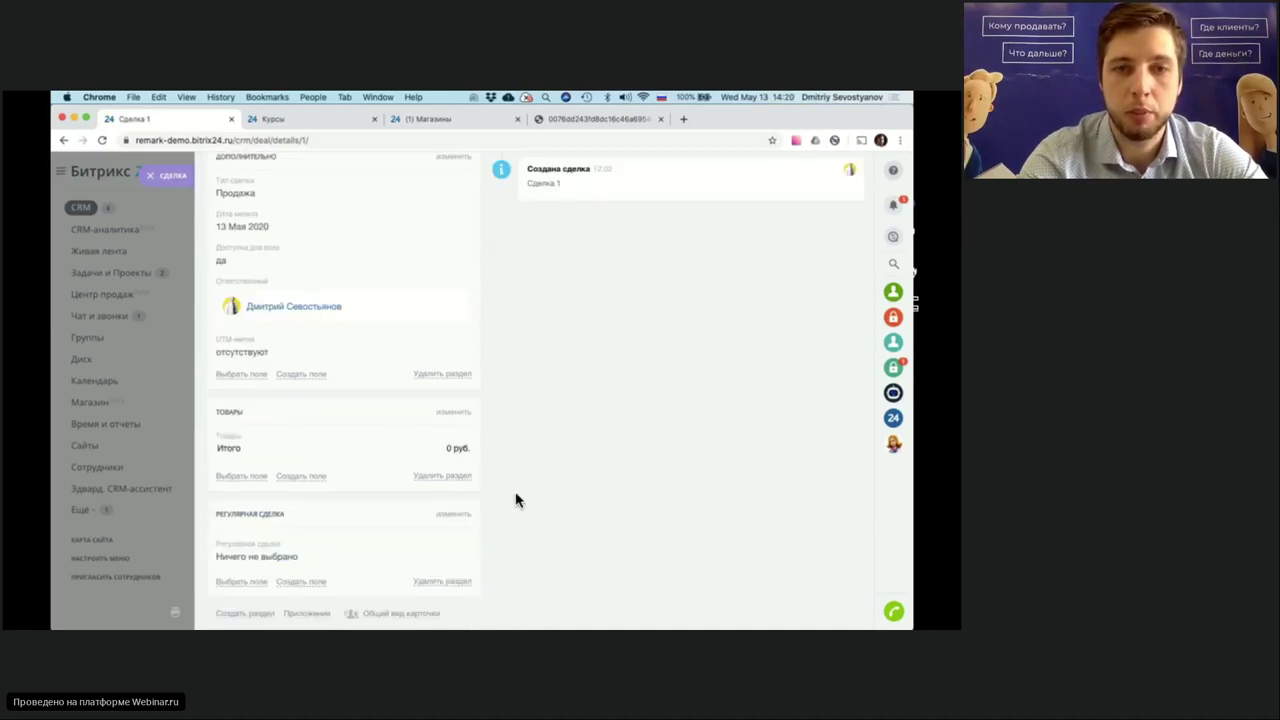
- Set the repetition of "Сделка 1" to "Регулярно", save the recurring deal and close its card
{"action": "left_click", "coordinate": [320, 556]}
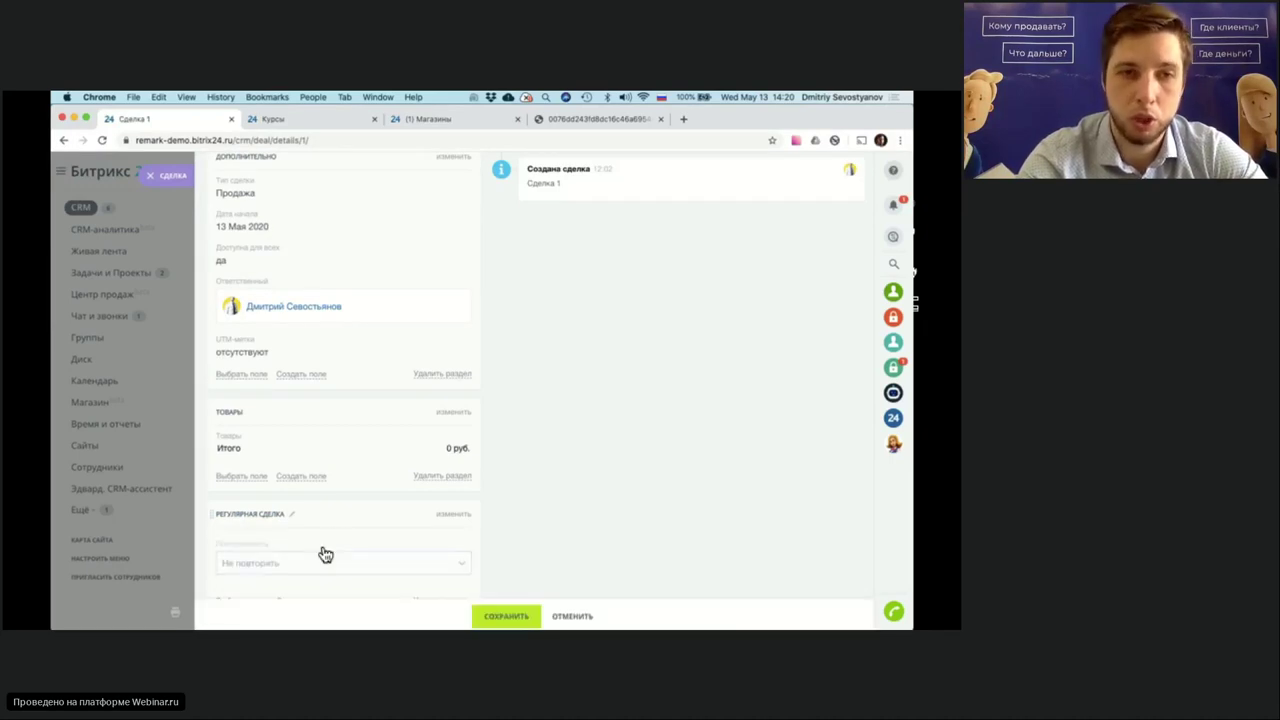
{"action": "scroll", "coordinate": [325, 555], "scroll_direction": "down", "scroll_amount": 2}
{"action": "left_click", "coordinate": [337, 477]}
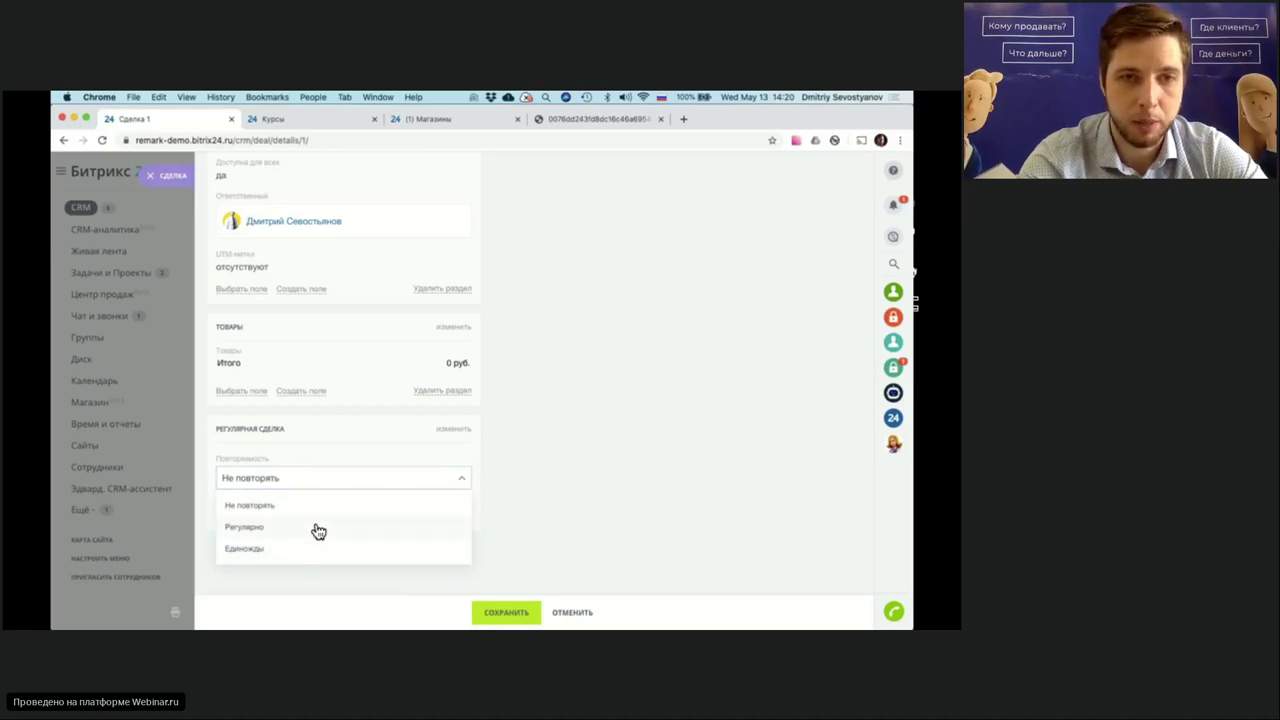
{"action": "left_click", "coordinate": [318, 527]}
{"action": "scroll", "coordinate": [355, 482], "scroll_direction": "down", "scroll_amount": 4}
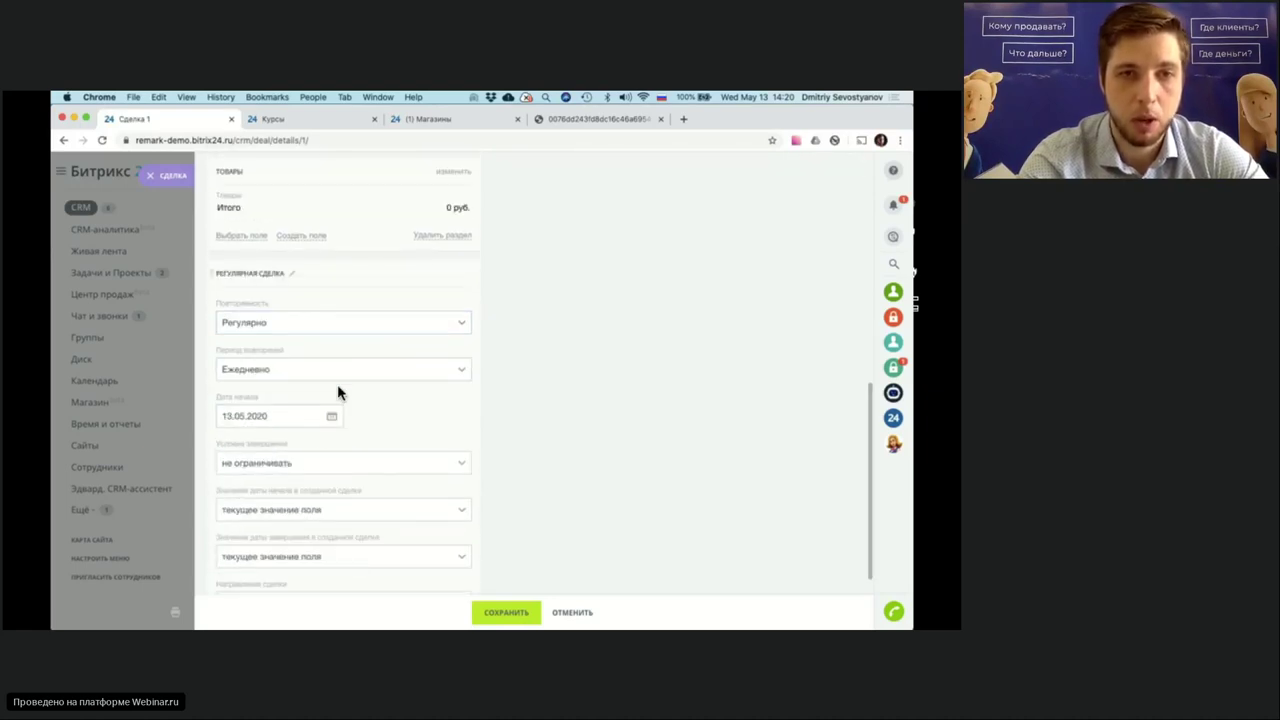
{"action": "scroll", "coordinate": [340, 420], "scroll_direction": "down", "scroll_amount": 2}
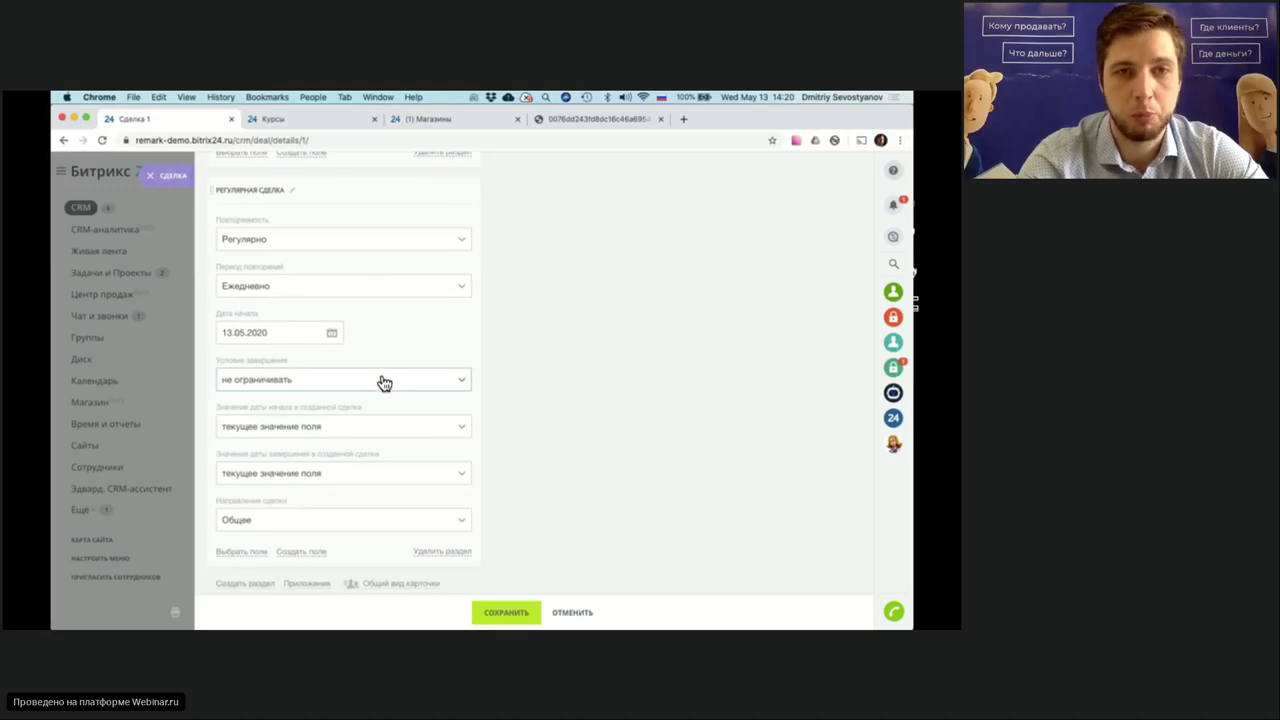
{"action": "scroll", "coordinate": [425, 330], "scroll_direction": "up", "scroll_amount": 2}
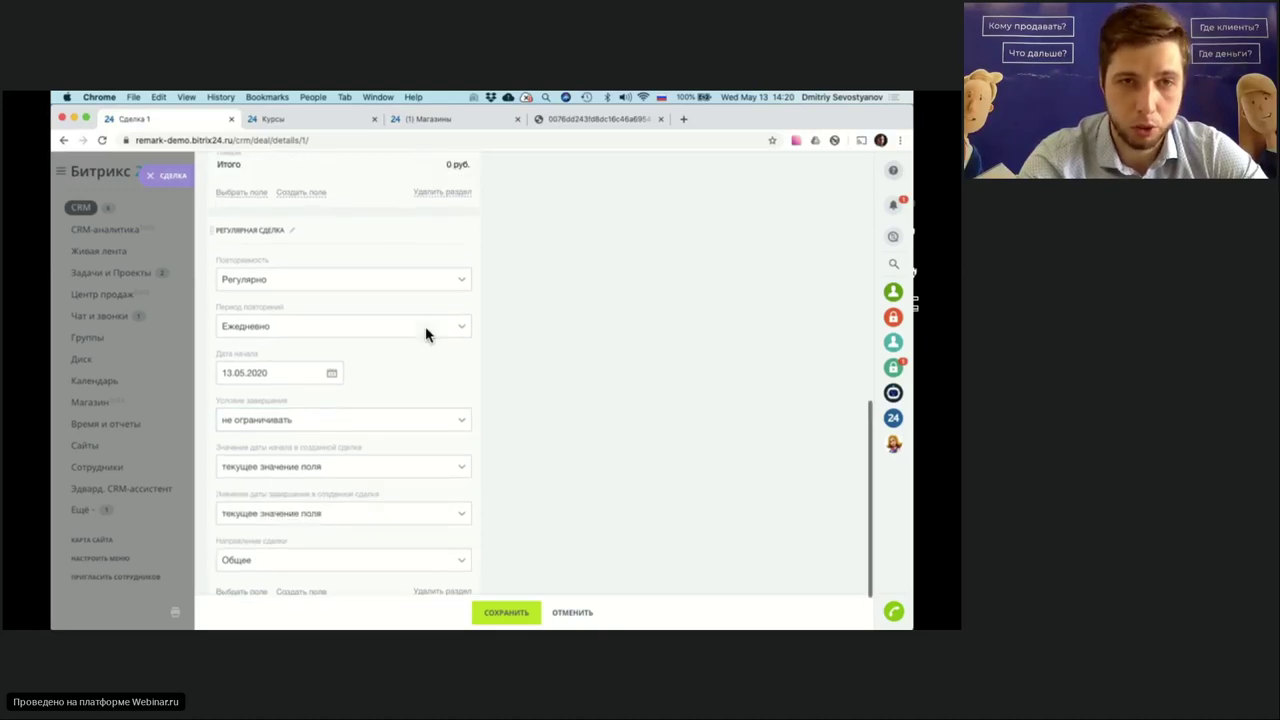
{"action": "left_click", "coordinate": [506, 614]}
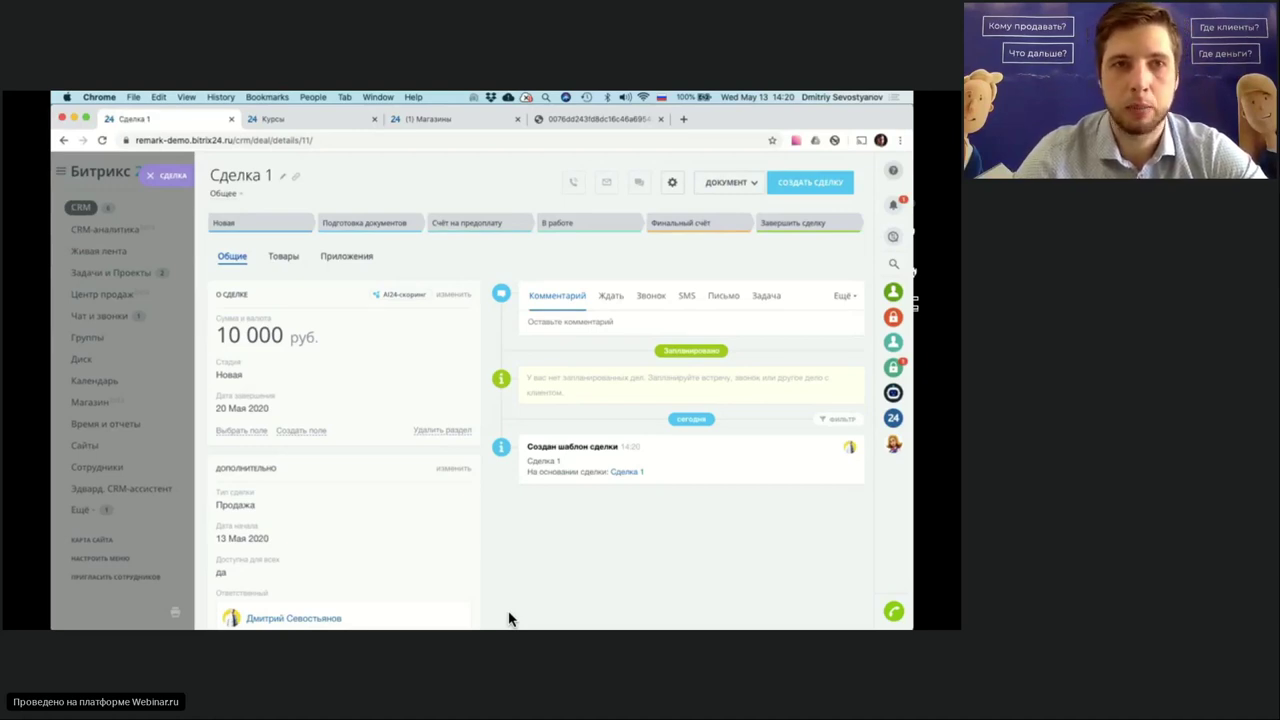
{"action": "left_click", "coordinate": [168, 175]}
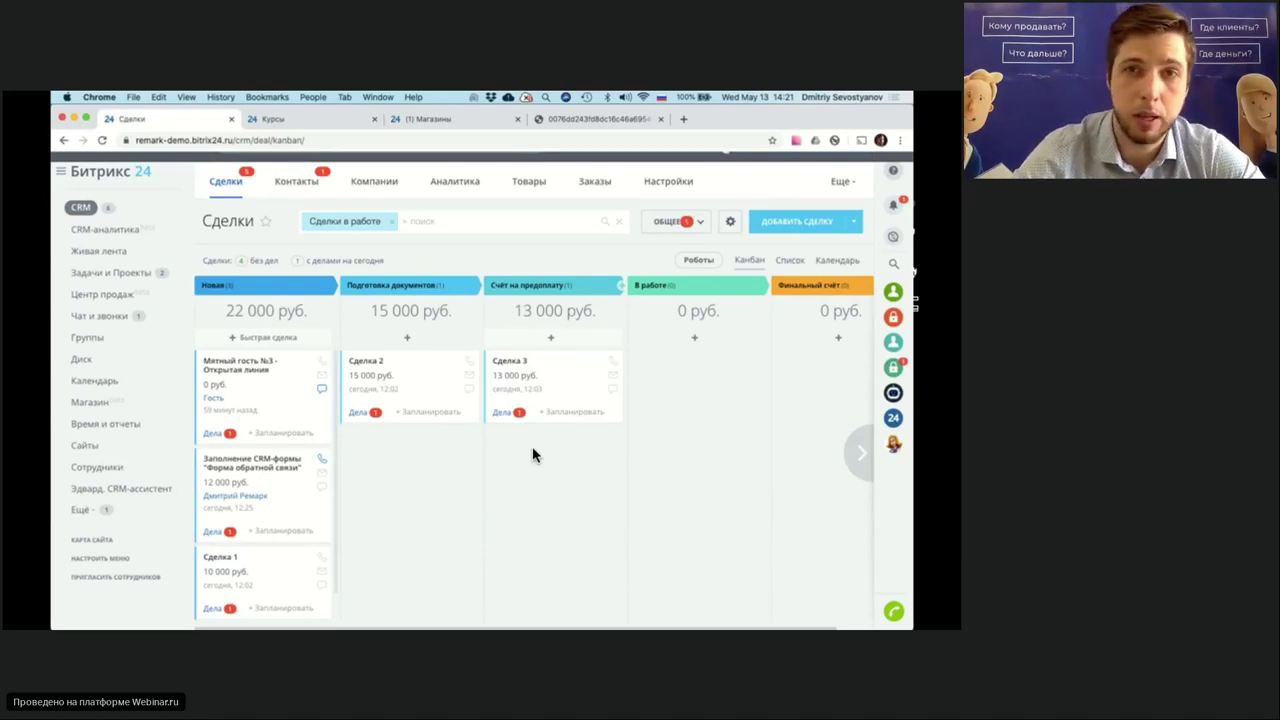
- Open the sales funnels and tunnels settings and rename the funnel "Новая воронка" to "Сервис"
{"action": "left_click", "coordinate": [666, 223]}
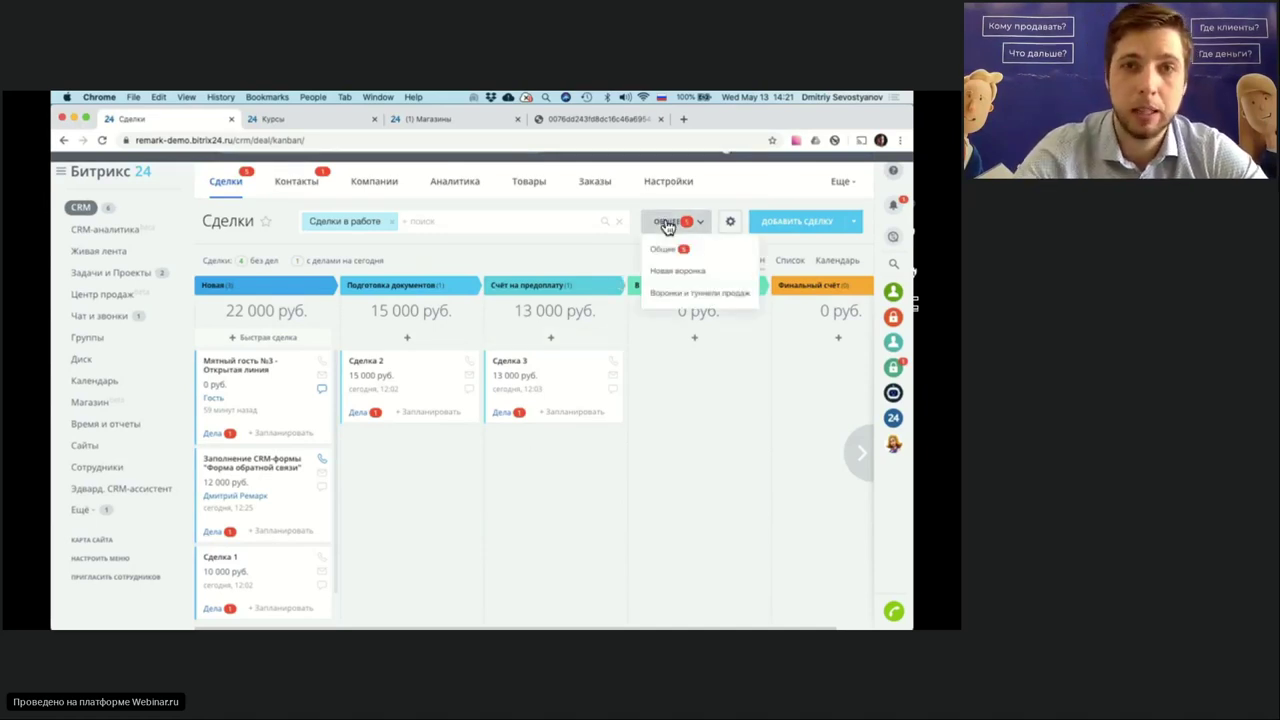
{"action": "left_click", "coordinate": [697, 294]}
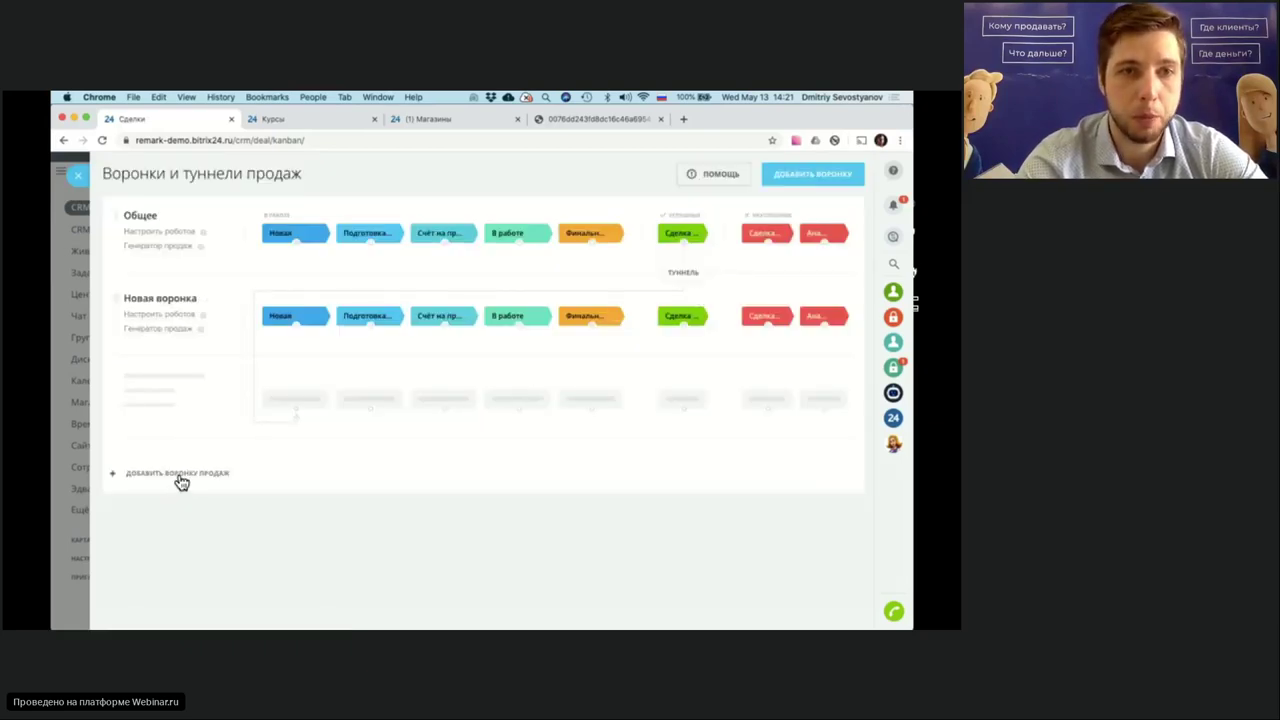
{"action": "left_click", "coordinate": [205, 300]}
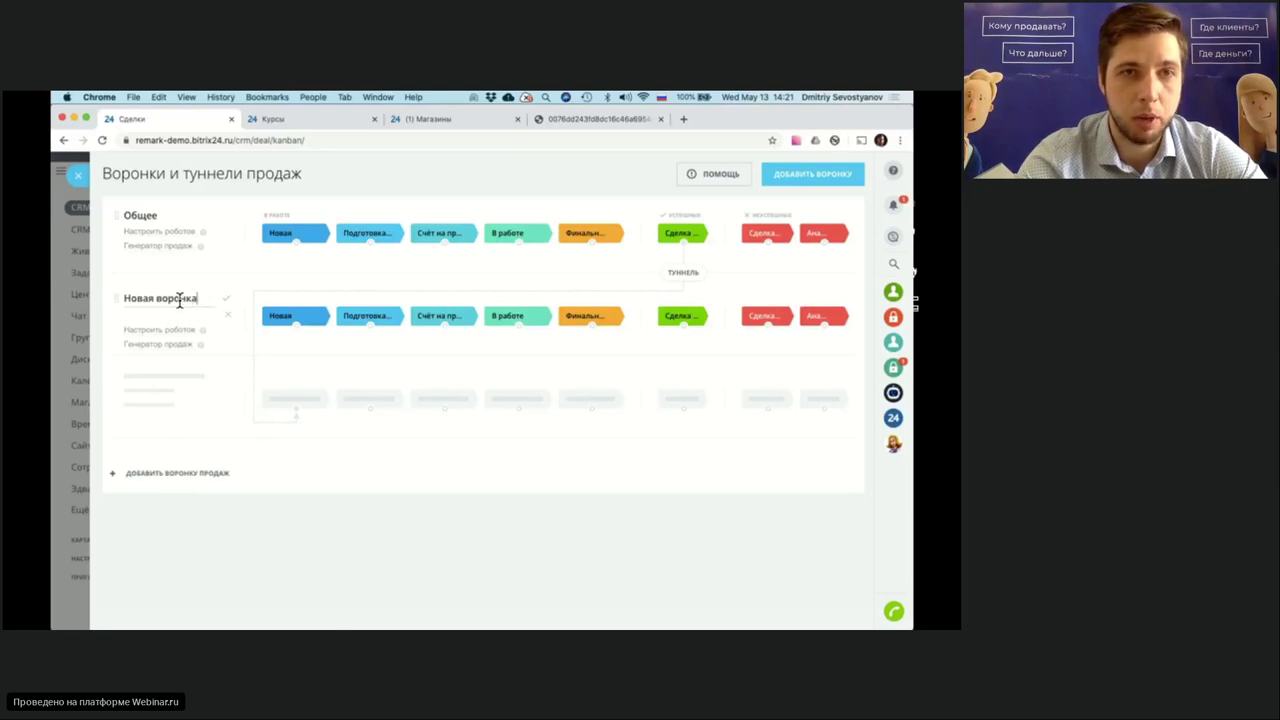
{"action": "triple_click", "coordinate": [180, 301]}
{"action": "type", "text": "Cth"}
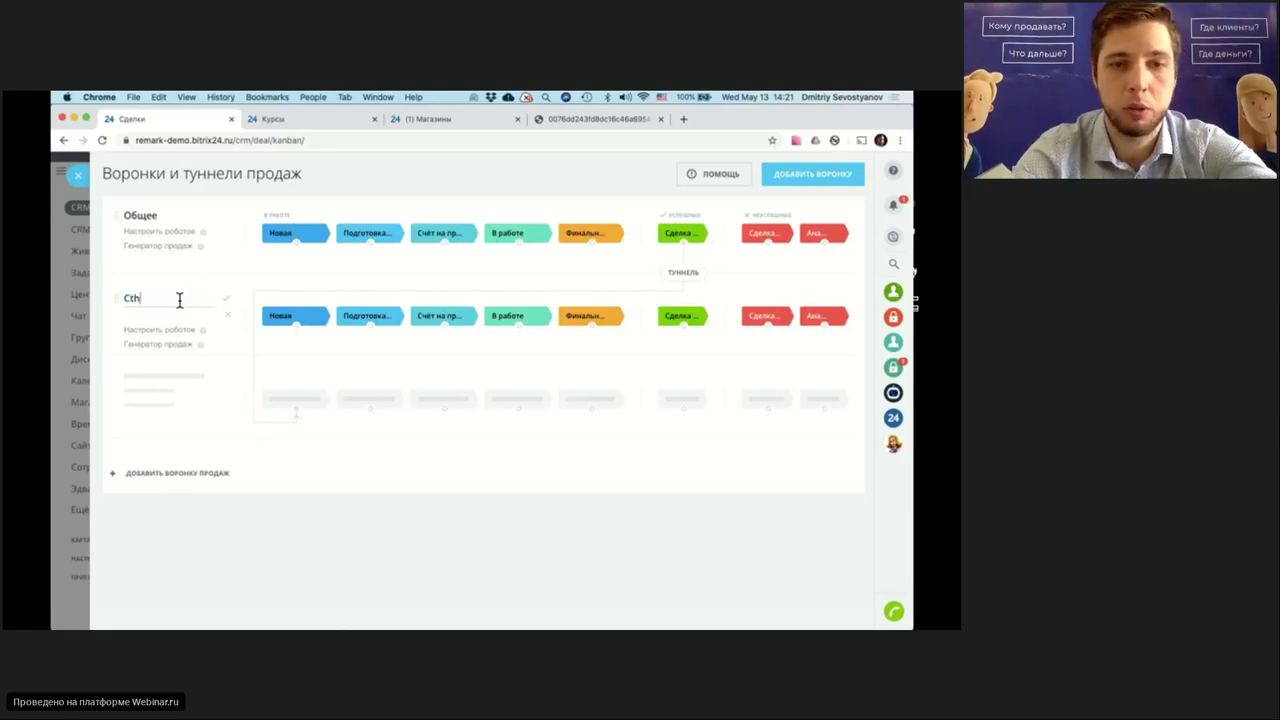
{"action": "key", "text": "BackSpace"}
{"action": "key", "text": "BackSpace"}
{"action": "key", "text": "BackSpace"}
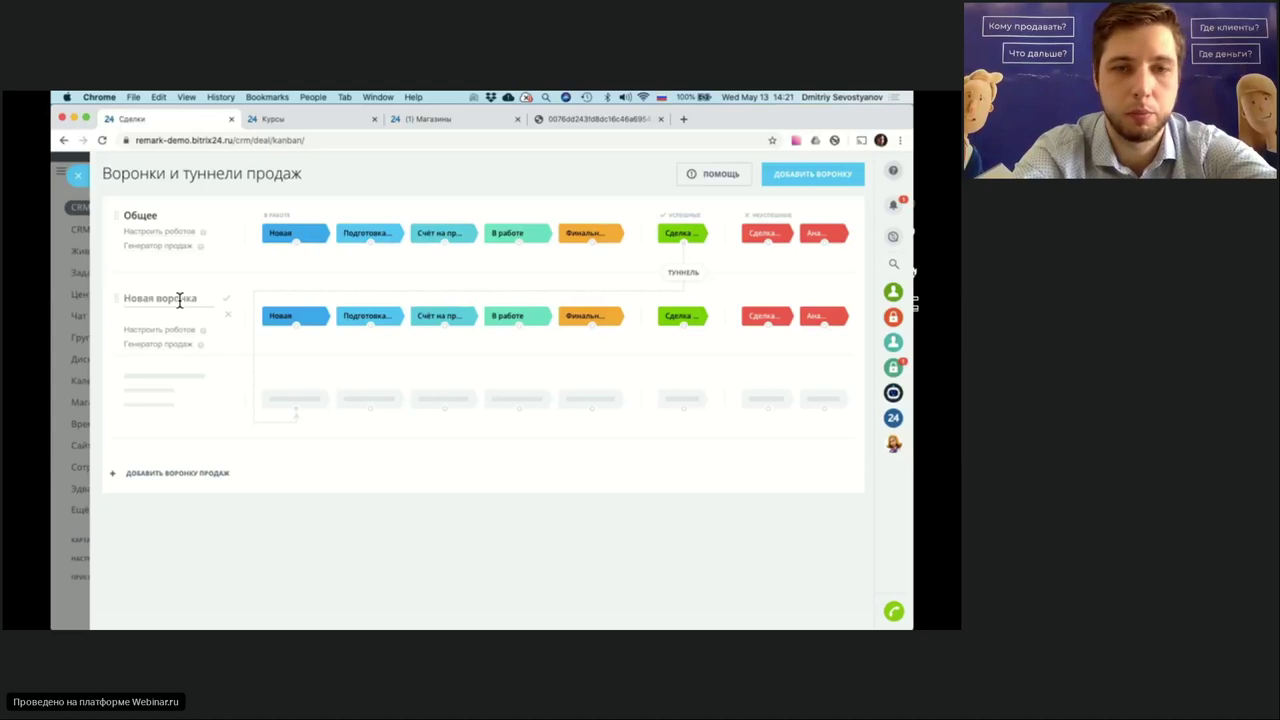
{"action": "type", "text": "Сервис"}
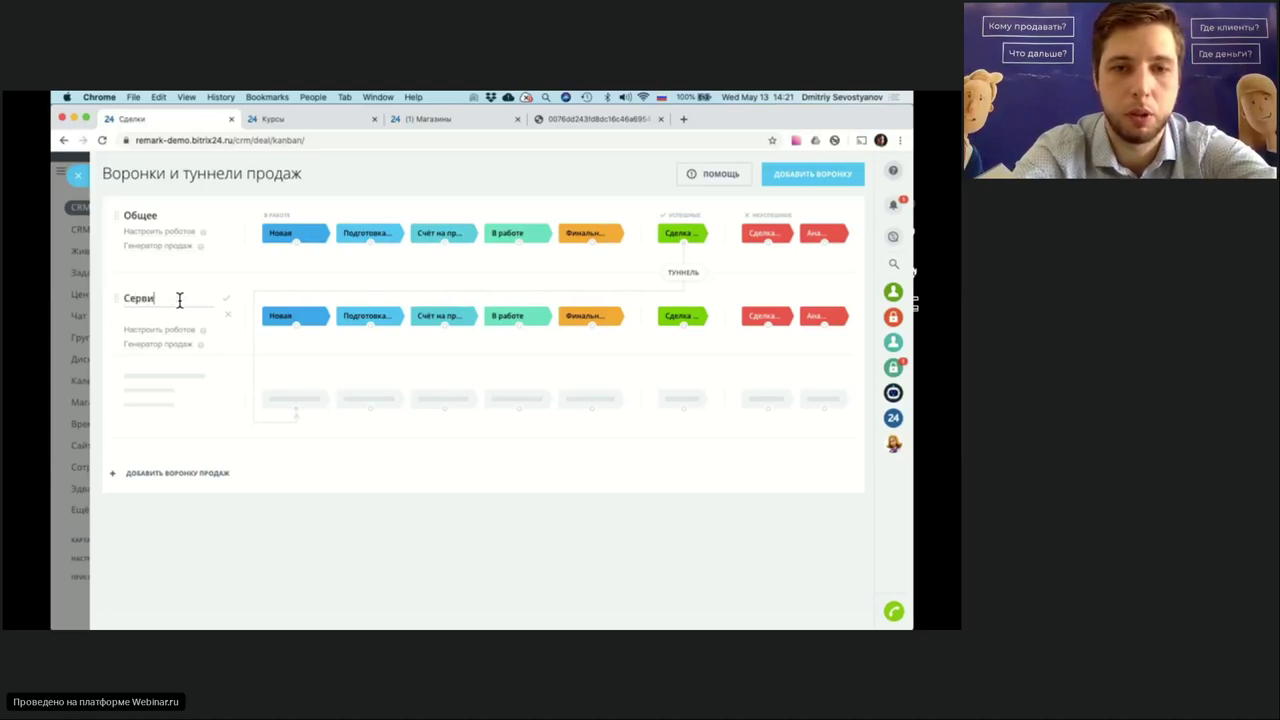
{"action": "left_click", "coordinate": [461, 476]}
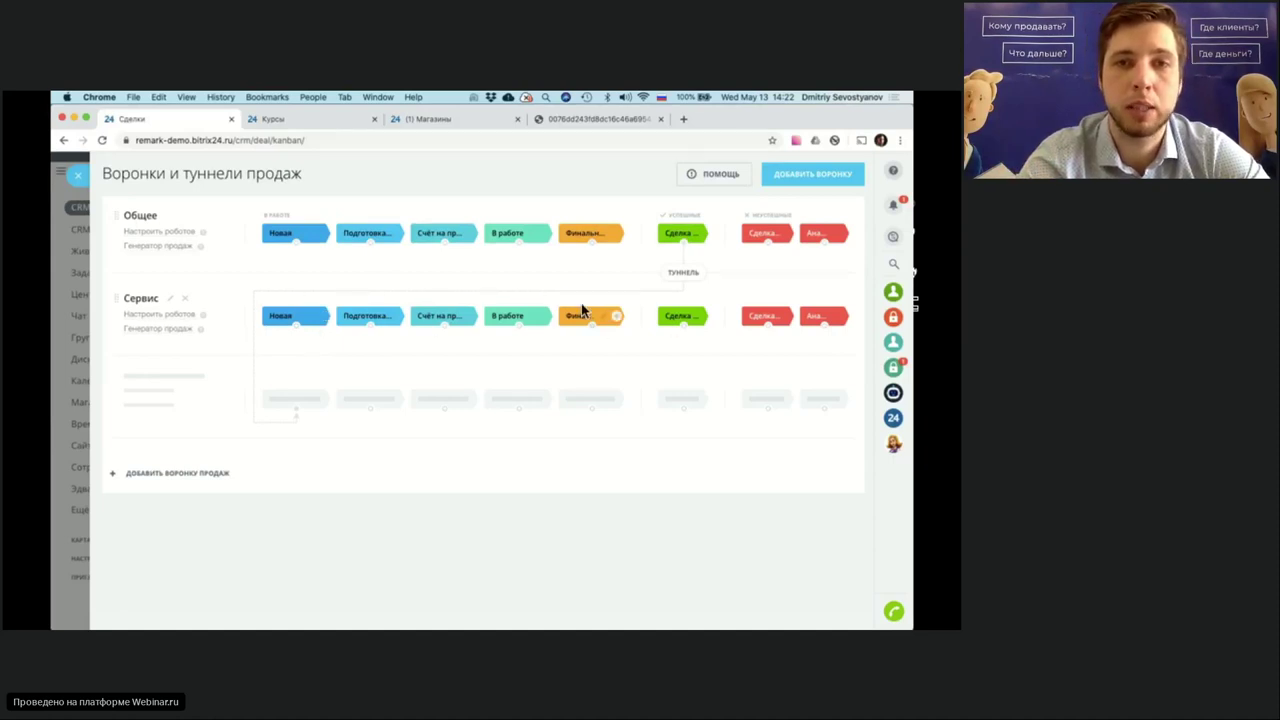
- Insert unnamed stages after the final invoice and prepayment invoice stages of the "Сервис" funnel, and close the funnel settings
{"action": "left_click", "coordinate": [615, 320]}
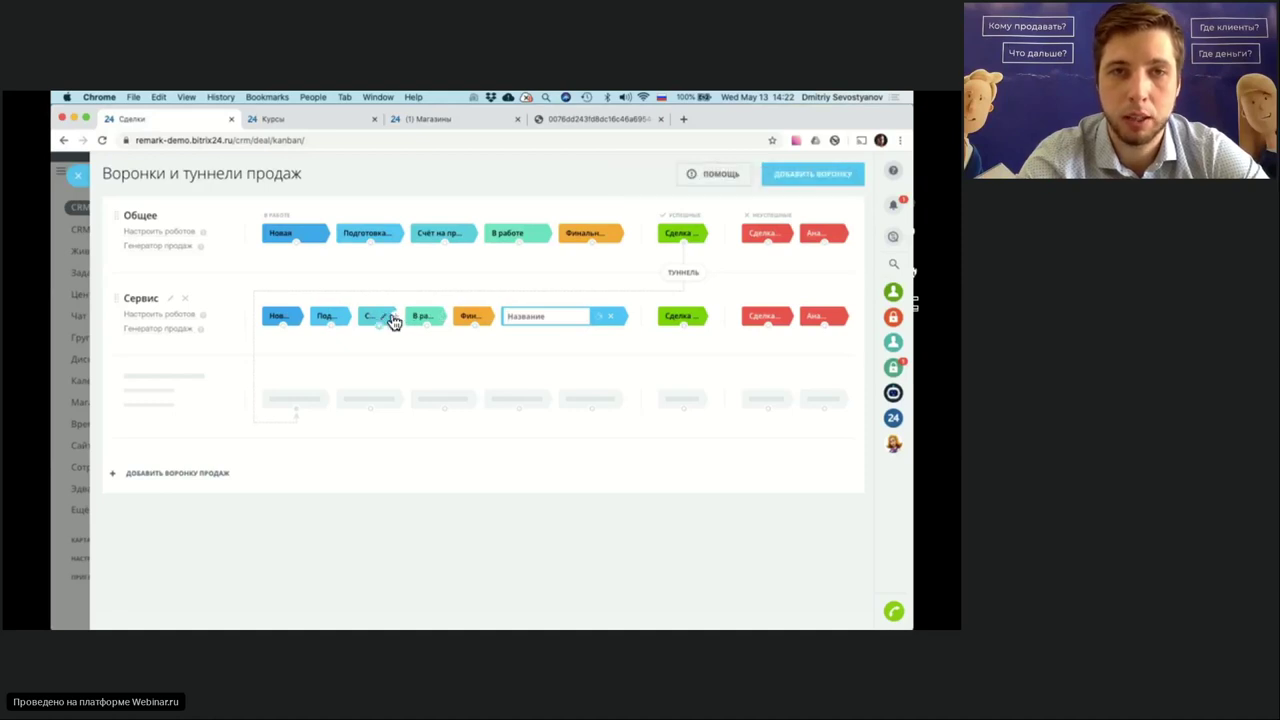
{"action": "left_click", "coordinate": [396, 316]}
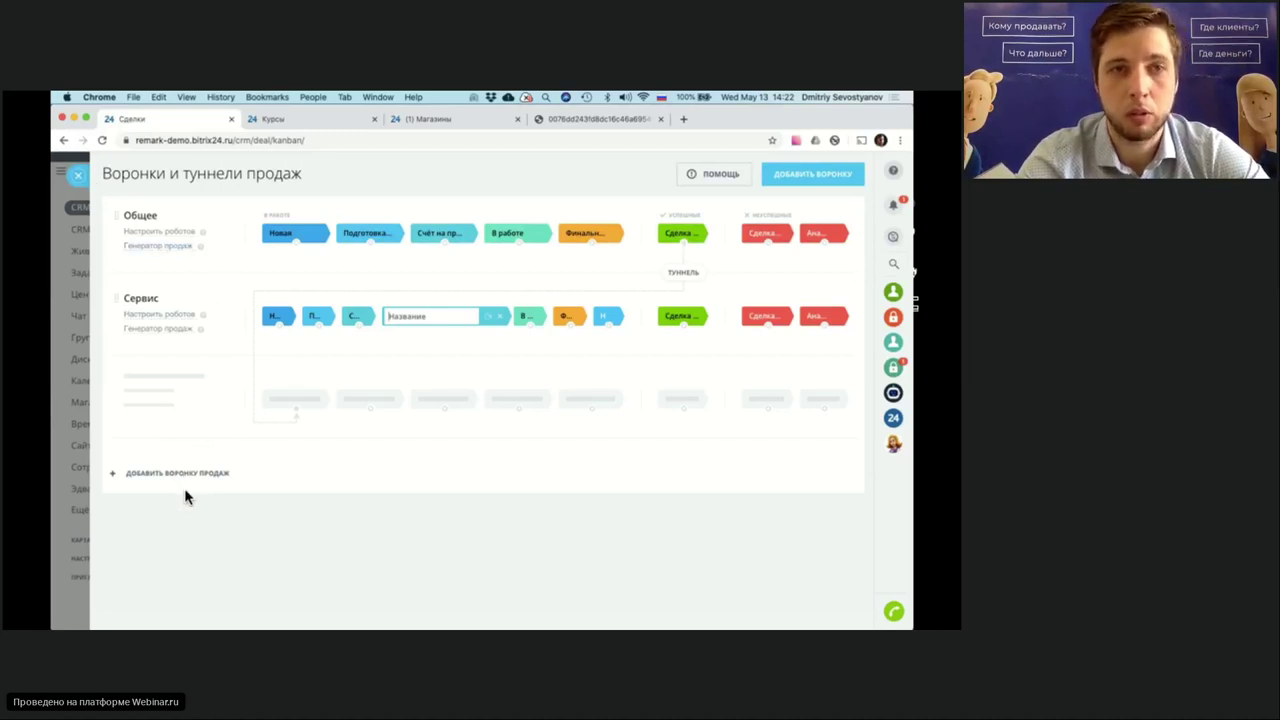
{"action": "left_click", "coordinate": [77, 175]}
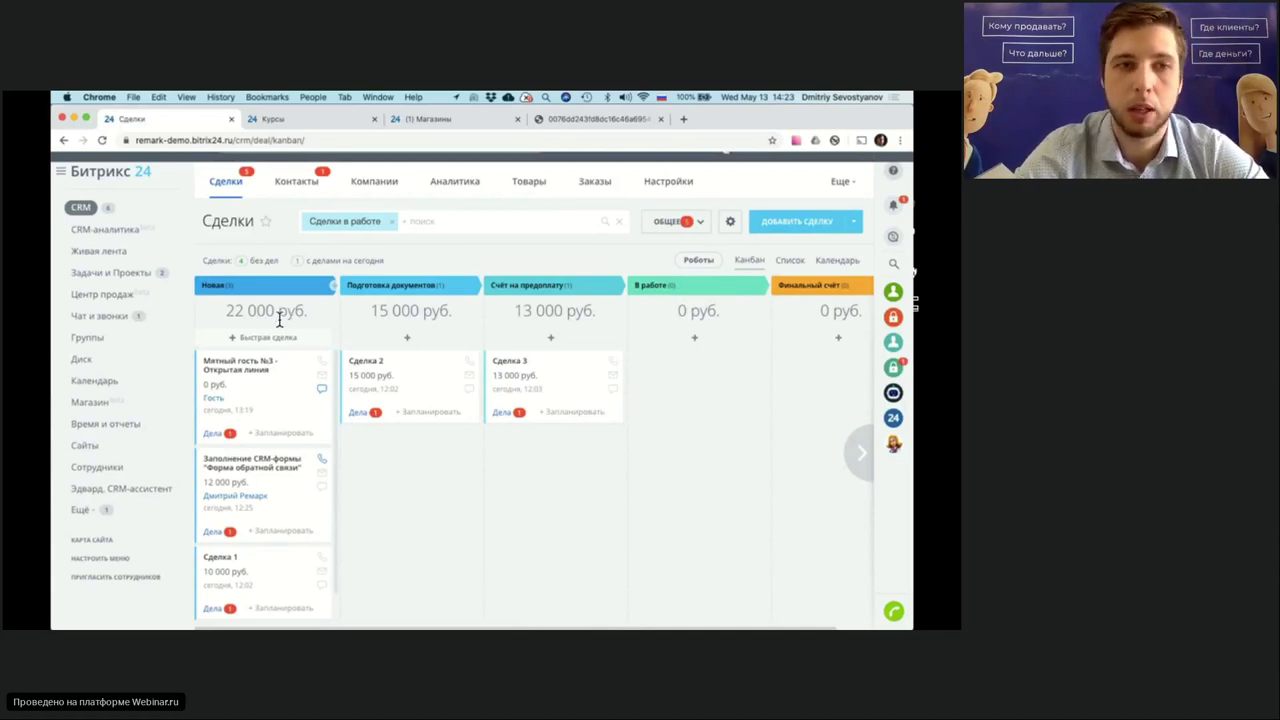
- Show the hidden sections, go to CRM-маркетинг and look through its customer segments
{"action": "left_click", "coordinate": [78, 510]}
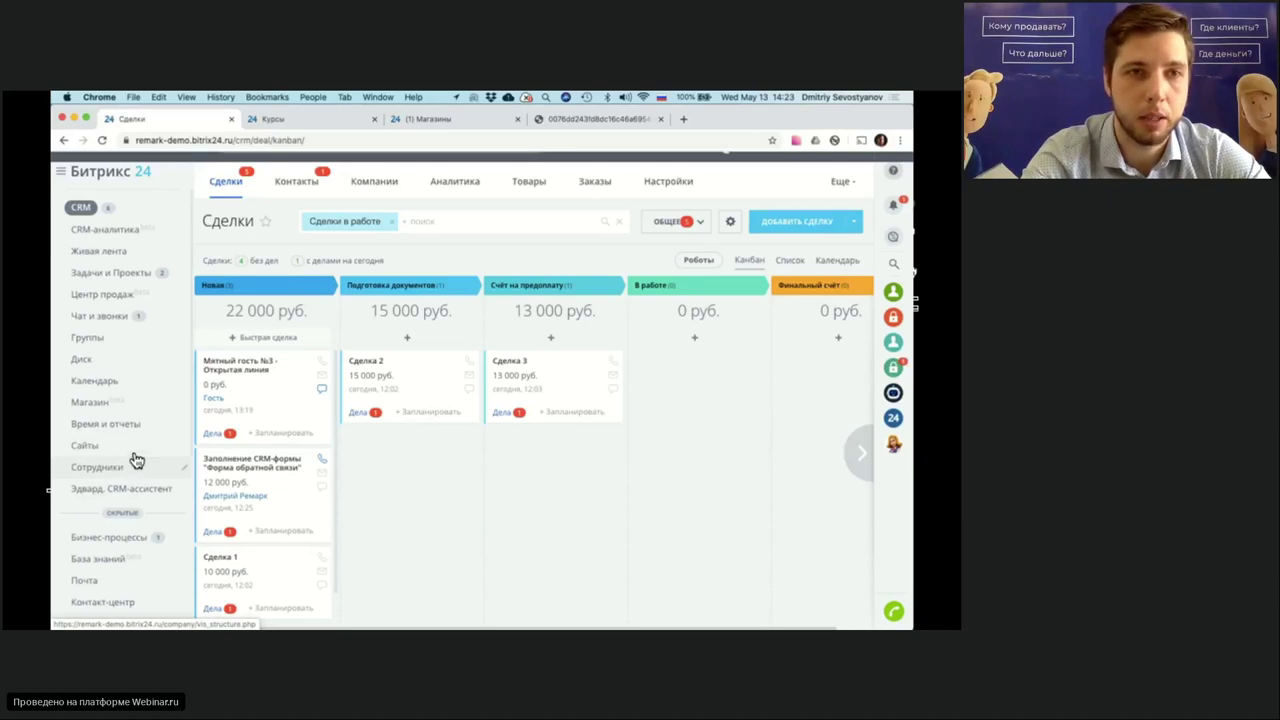
{"action": "scroll", "coordinate": [140, 460], "scroll_direction": "down", "scroll_amount": 5}
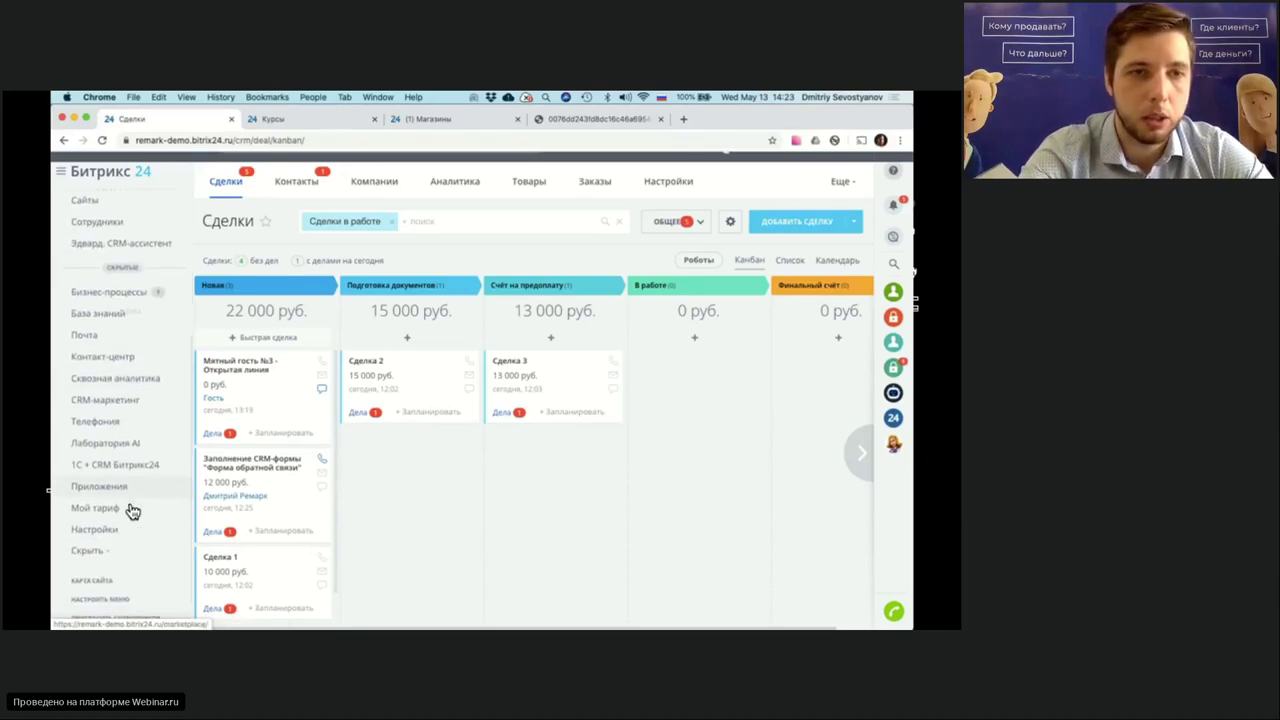
{"action": "left_click", "coordinate": [124, 404]}
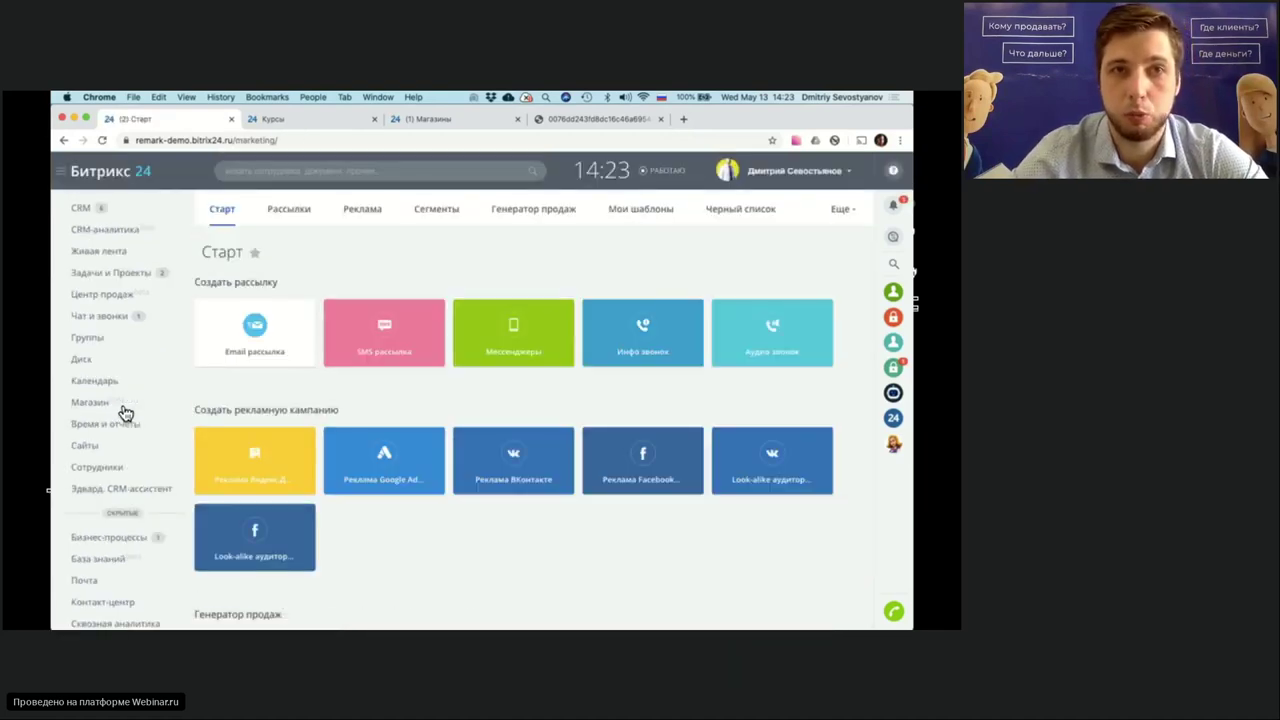
{"action": "left_click", "coordinate": [450, 215]}
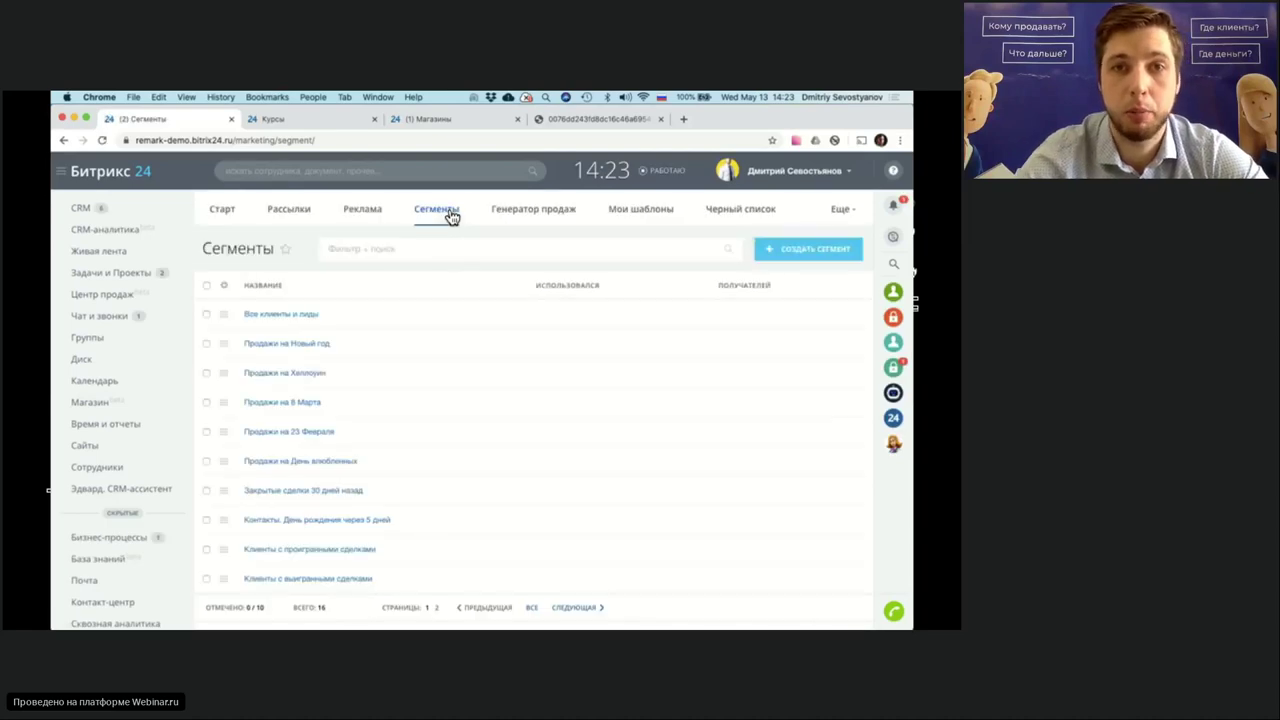
{"action": "scroll", "coordinate": [383, 320], "scroll_direction": "down", "scroll_amount": 2}
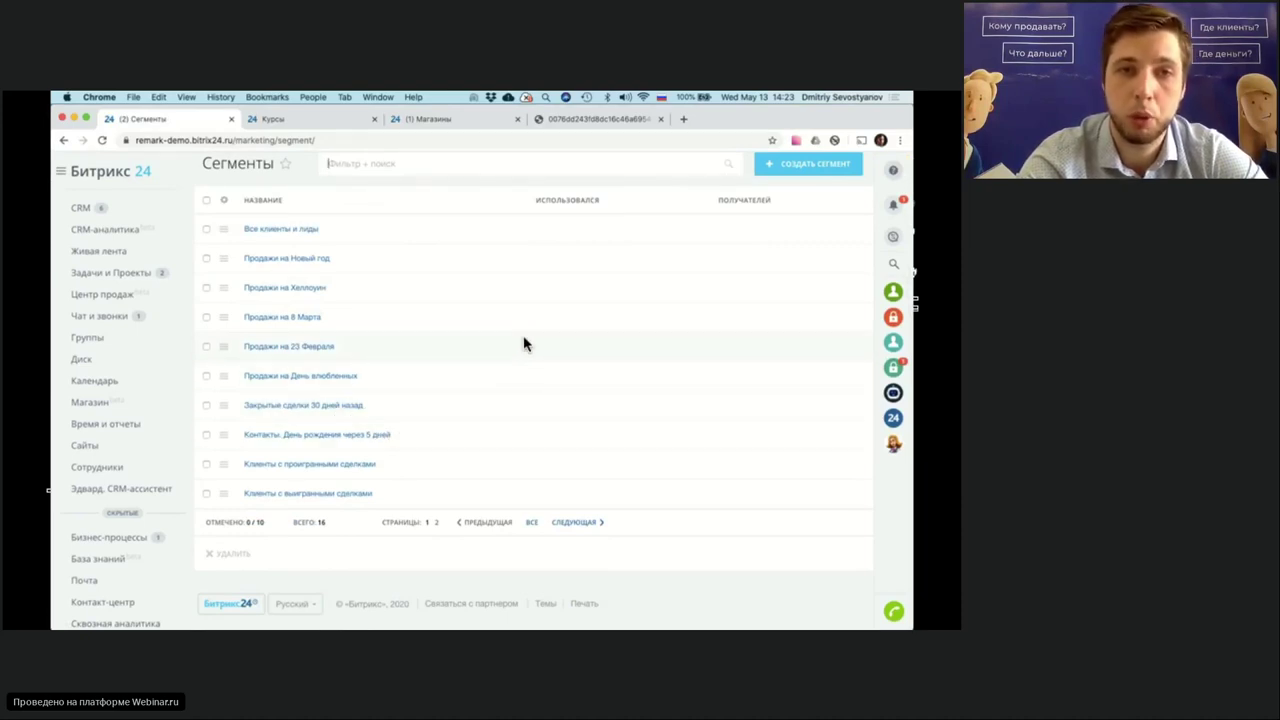
- Start a new segment, set its client filter to document type "Сделка" and client type "Контакт", and close the filter
{"action": "left_click", "coordinate": [795, 165]}
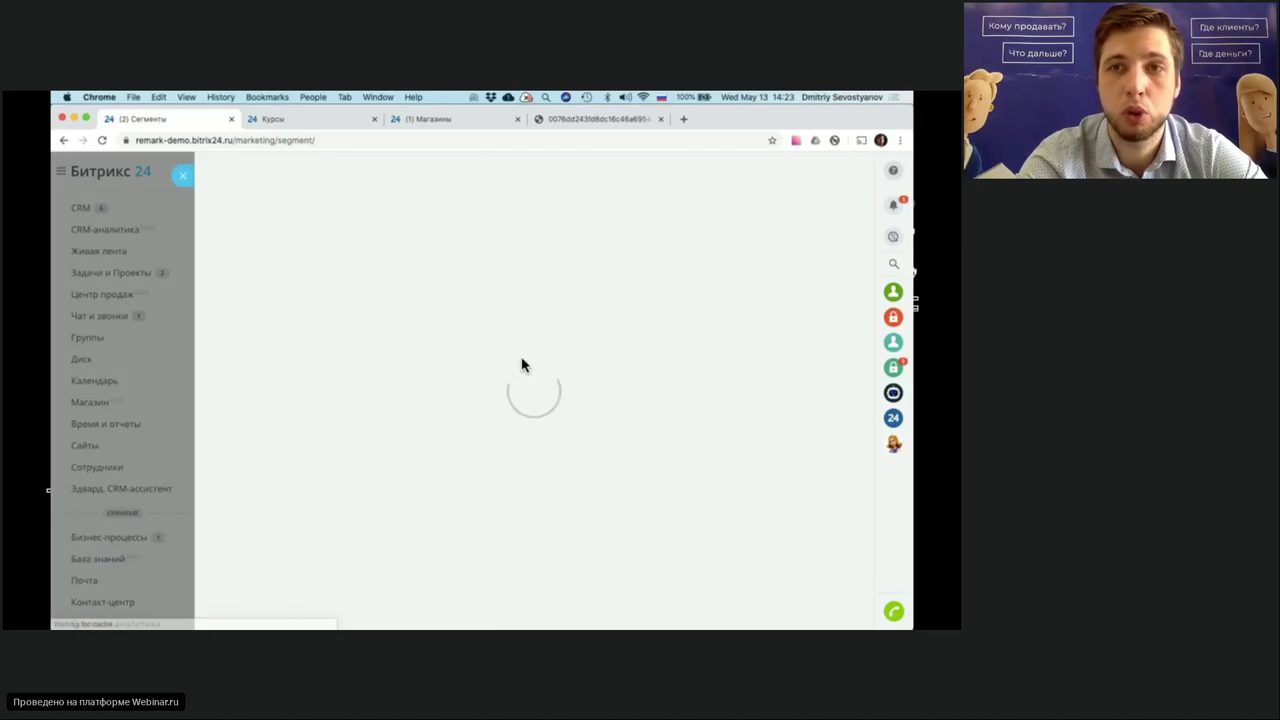
{"action": "left_click", "coordinate": [340, 248]}
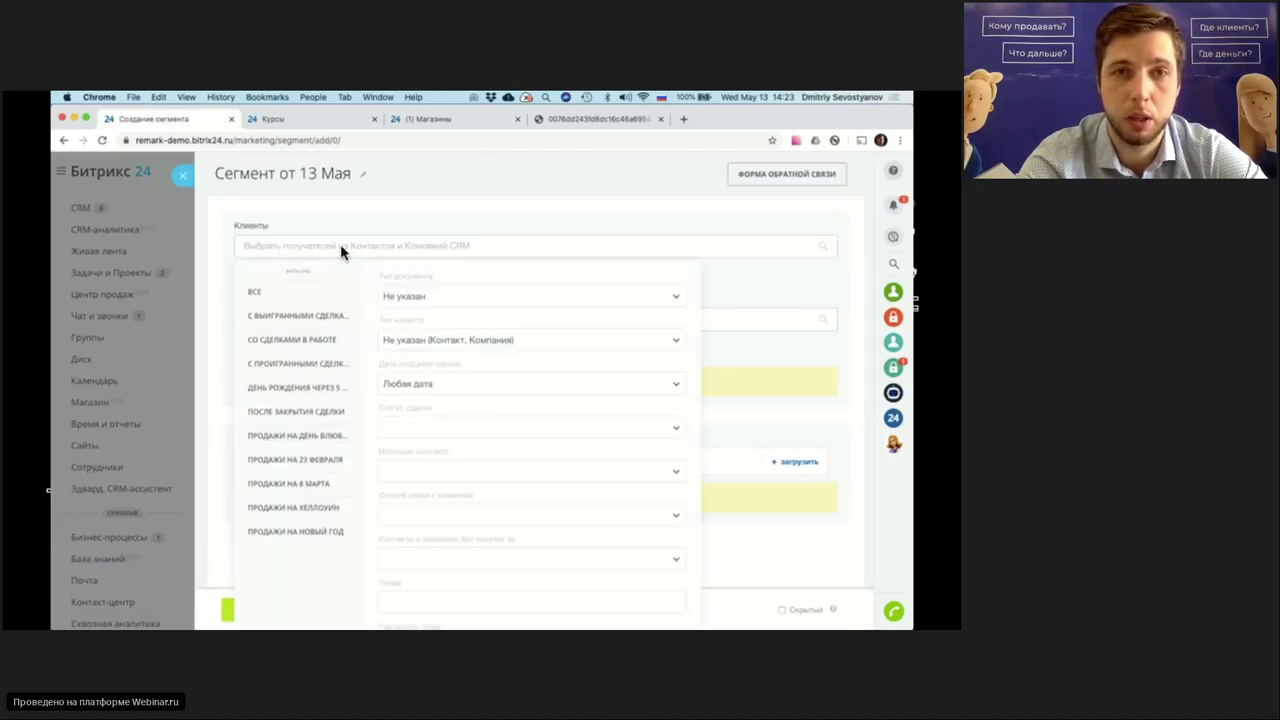
{"action": "left_click", "coordinate": [429, 302]}
{"action": "left_click", "coordinate": [432, 344]}
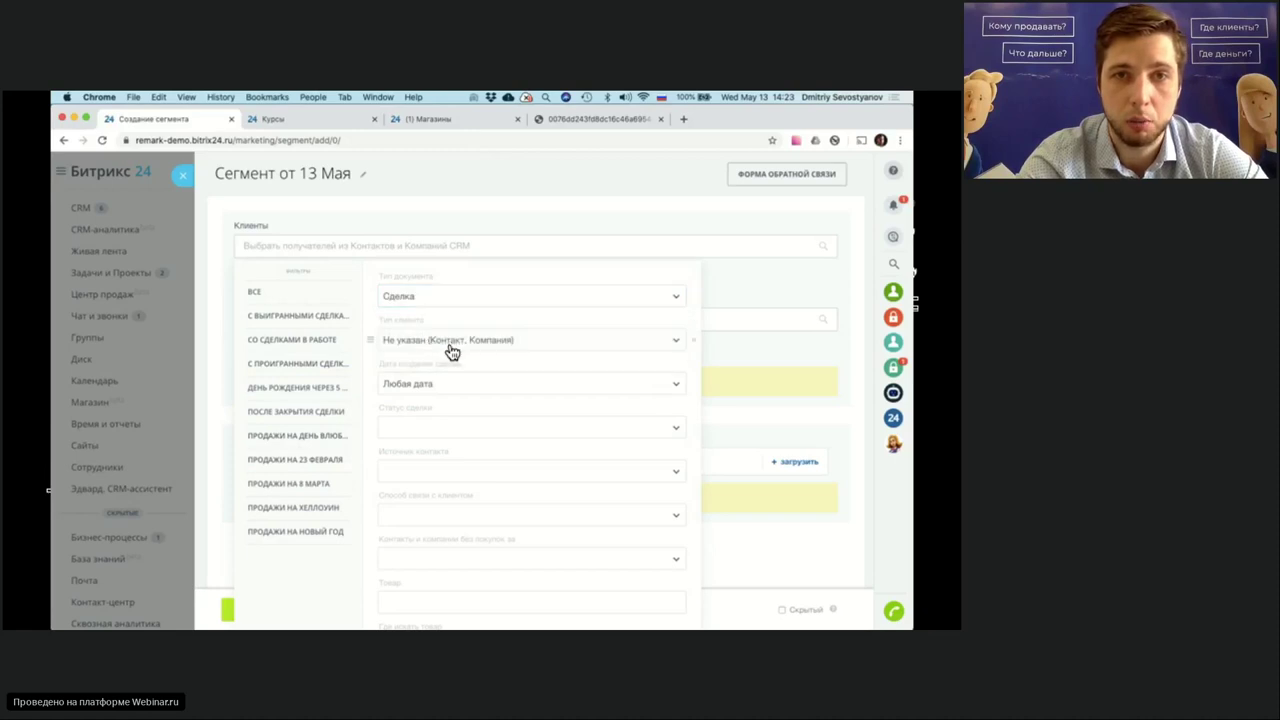
{"action": "left_click", "coordinate": [450, 349]}
{"action": "left_click", "coordinate": [434, 389]}
{"action": "scroll", "coordinate": [467, 450], "scroll_direction": "down", "scroll_amount": 3}
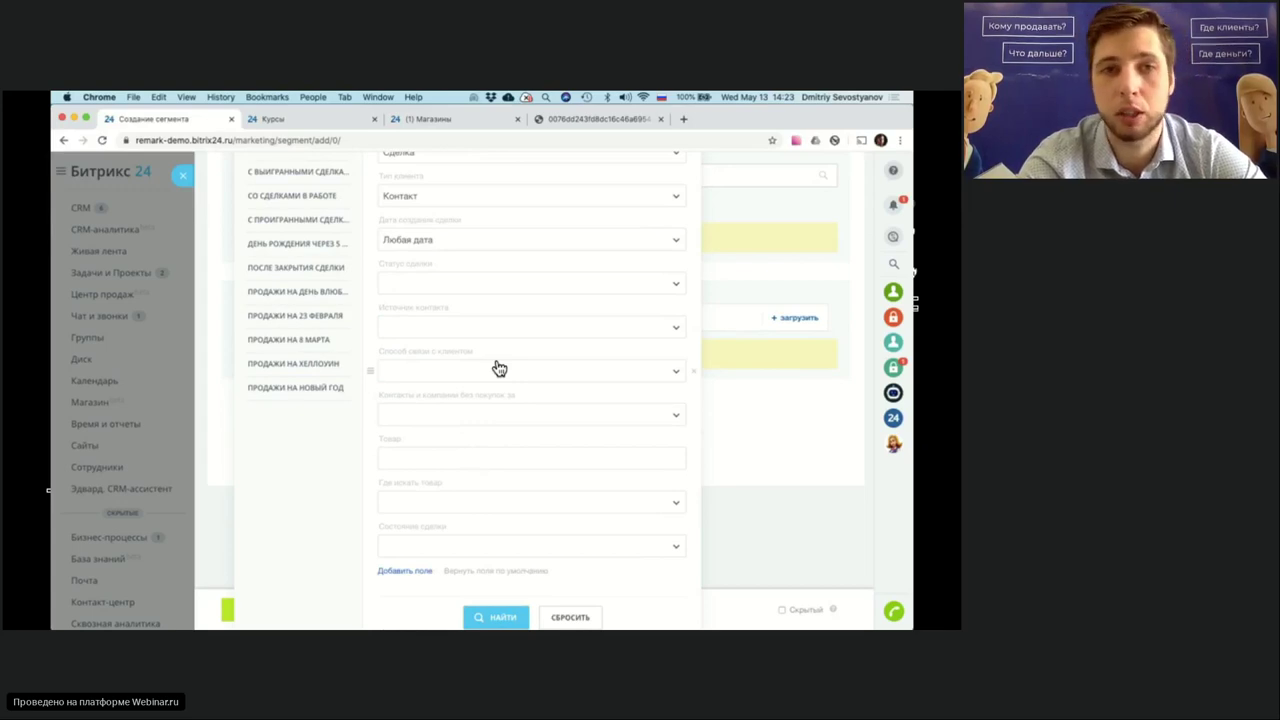
{"action": "scroll", "coordinate": [499, 369], "scroll_direction": "up", "scroll_amount": 2}
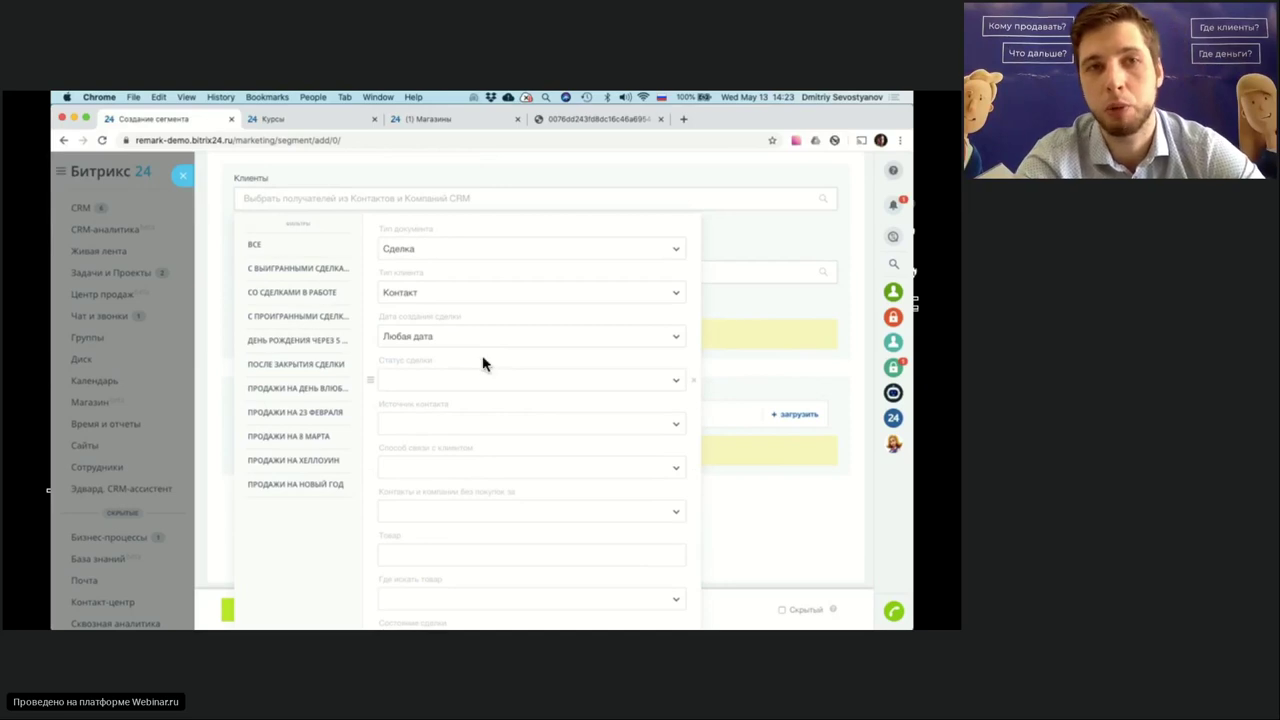
{"action": "left_click", "coordinate": [185, 180]}
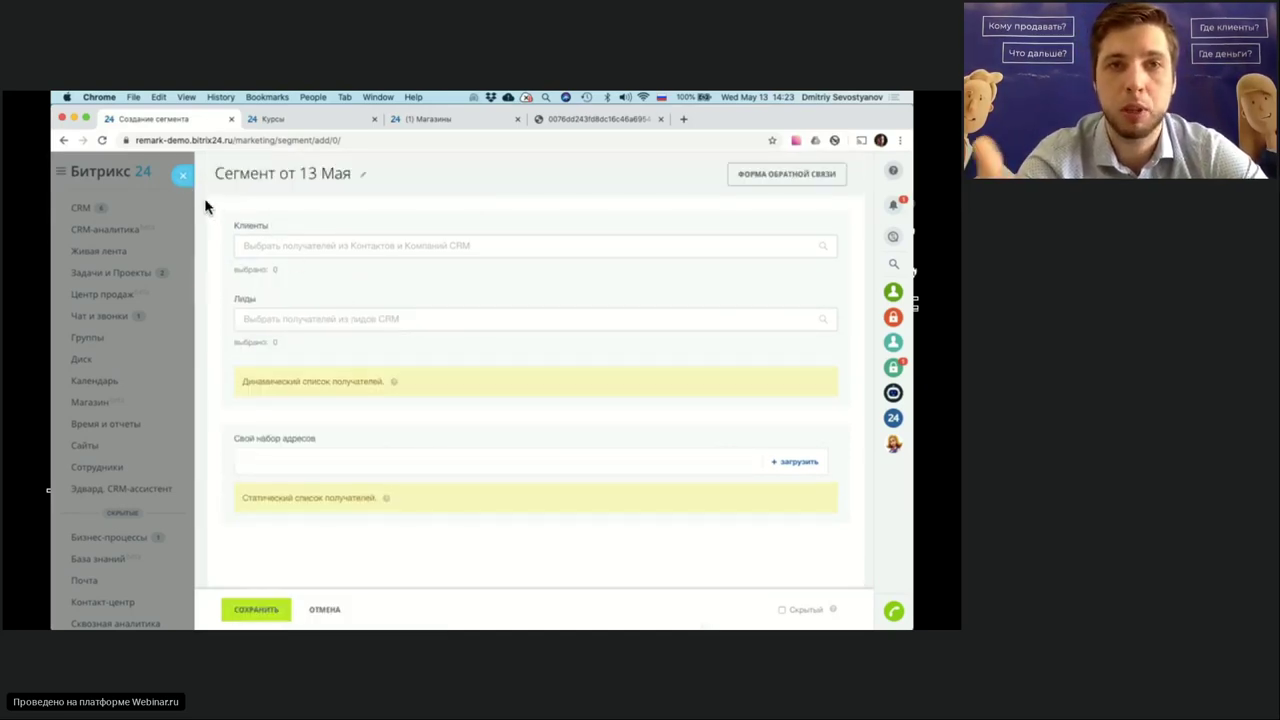
- Leave the new segment and start an SMS mailing in Рассылки from the first preset template "Вызовите спонтанную покупку"
{"action": "left_click", "coordinate": [183, 176]}
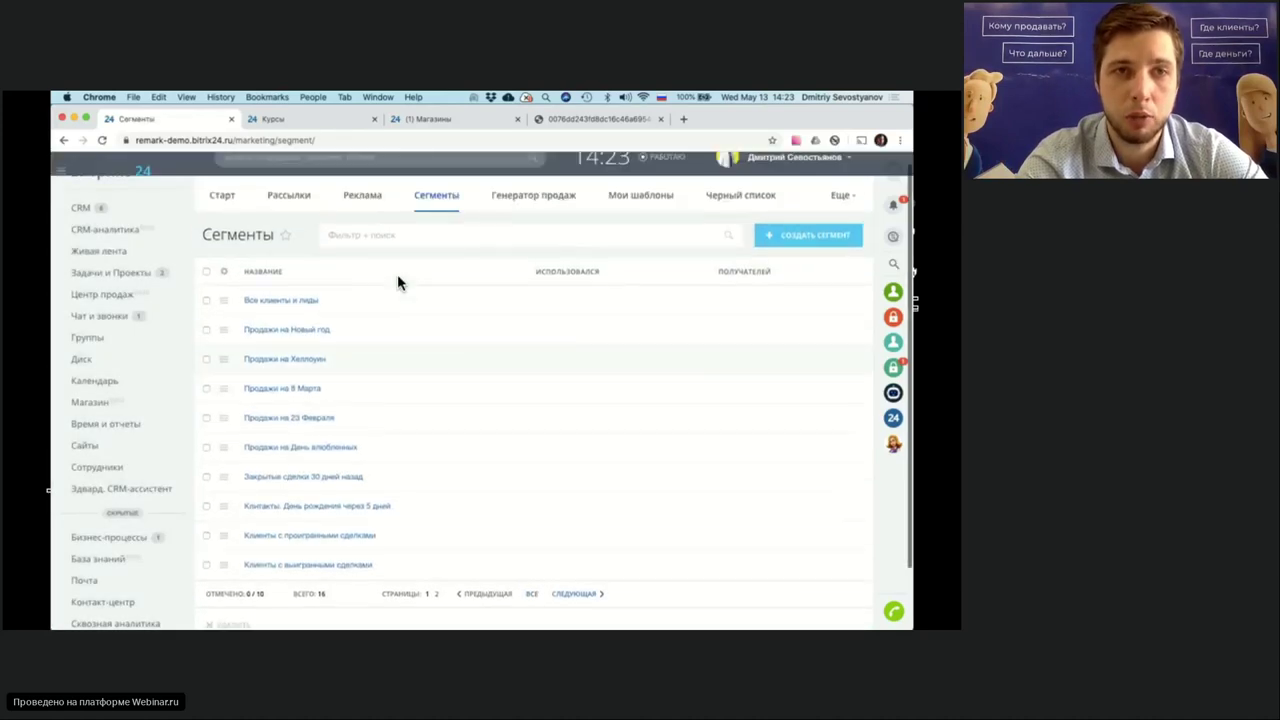
{"action": "left_click", "coordinate": [289, 205]}
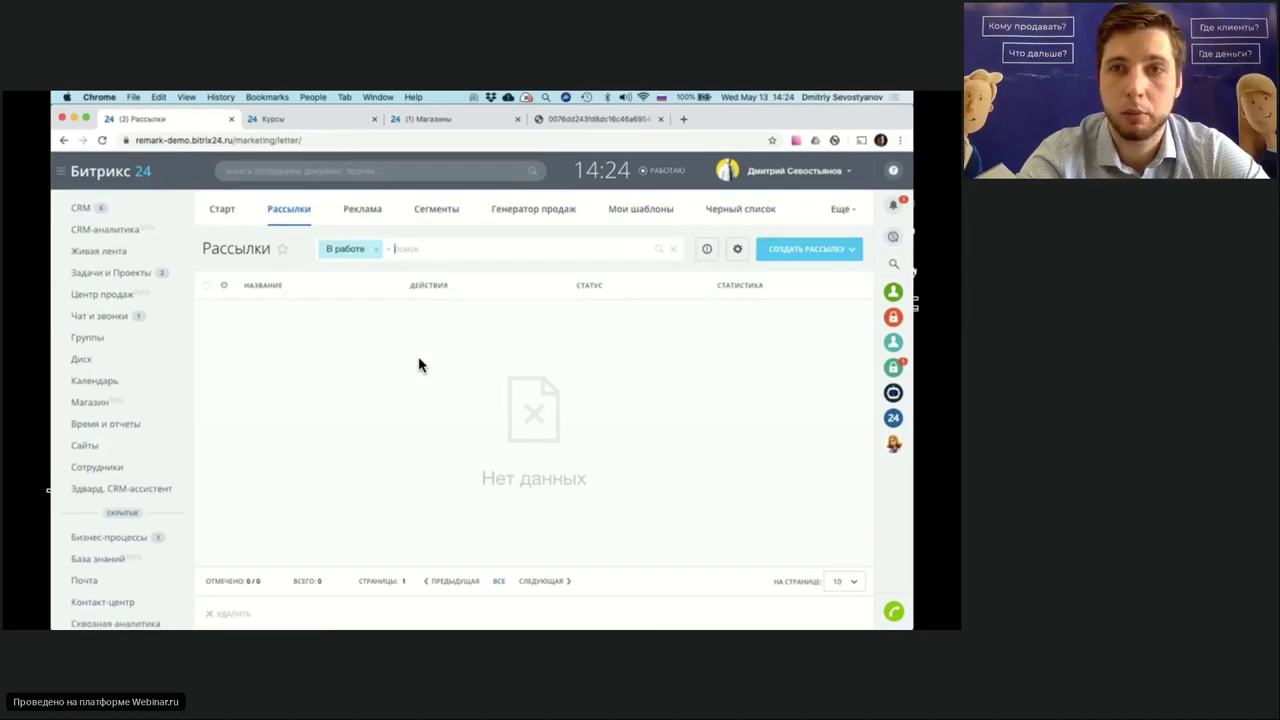
{"action": "left_click", "coordinate": [842, 250]}
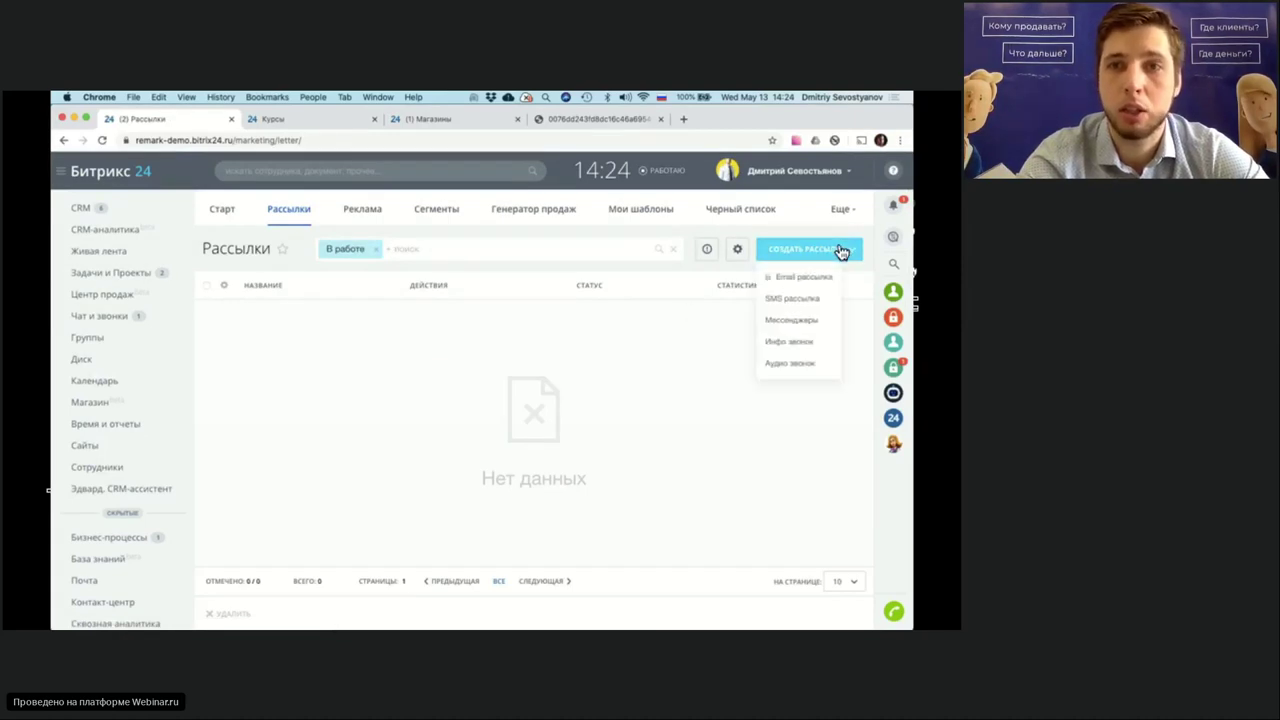
{"action": "left_click", "coordinate": [811, 300]}
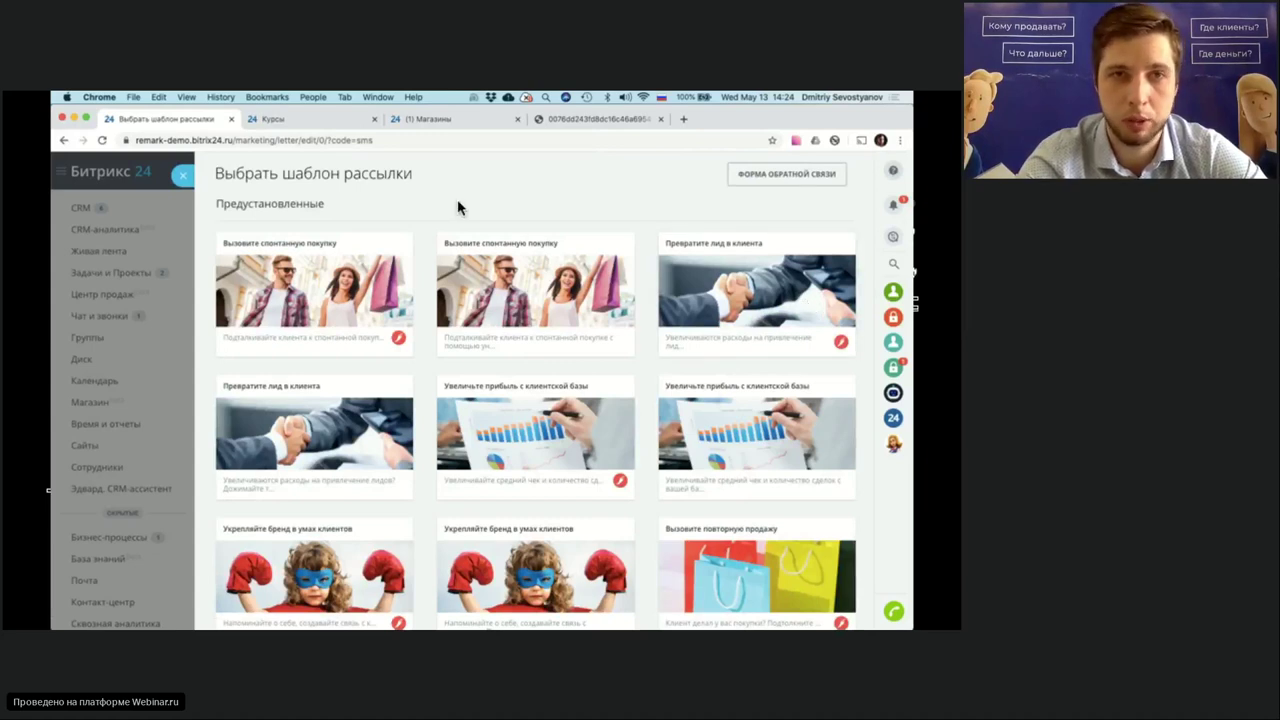
{"action": "left_click", "coordinate": [343, 265]}
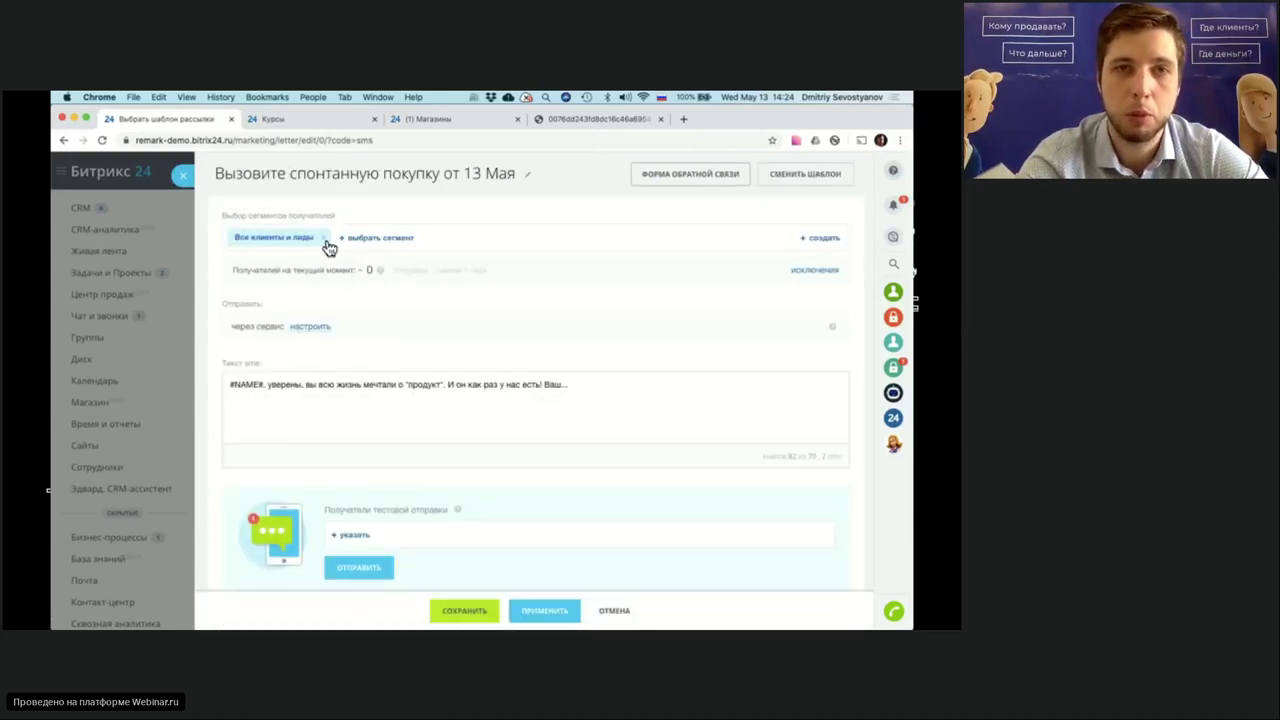
- Replace the mailing's recipient segment "Все клиенты и лиды" with "Закрытые сделки 30 дней назад"
{"action": "left_click", "coordinate": [326, 240]}
{"action": "left_click", "coordinate": [279, 240]}
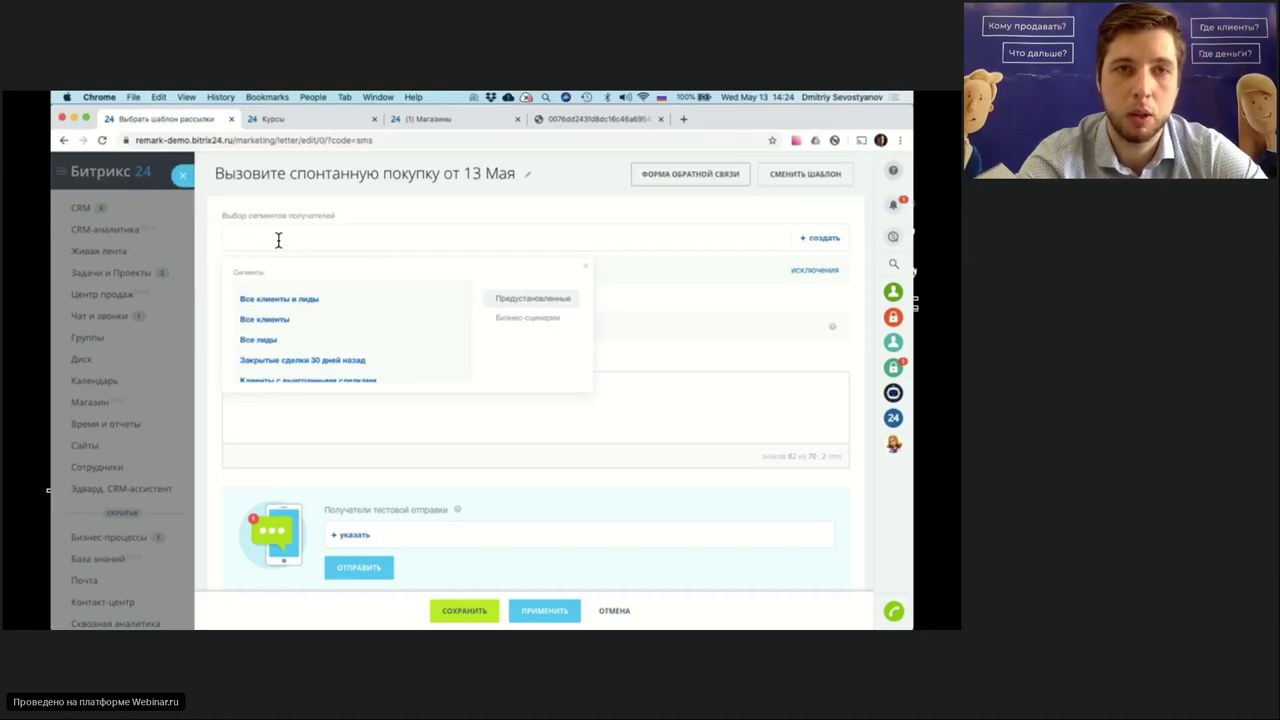
{"action": "scroll", "coordinate": [325, 318], "scroll_direction": "down", "scroll_amount": 2}
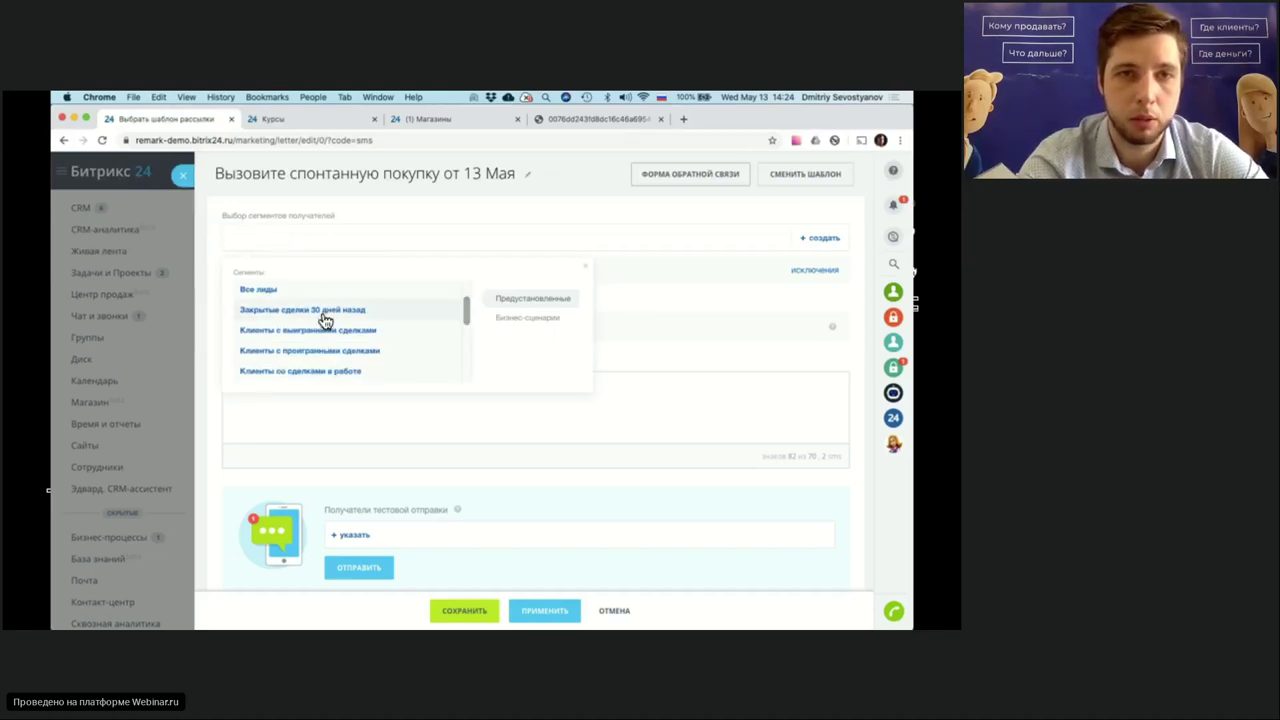
{"action": "left_click", "coordinate": [325, 318]}
{"action": "left_click", "coordinate": [563, 214]}
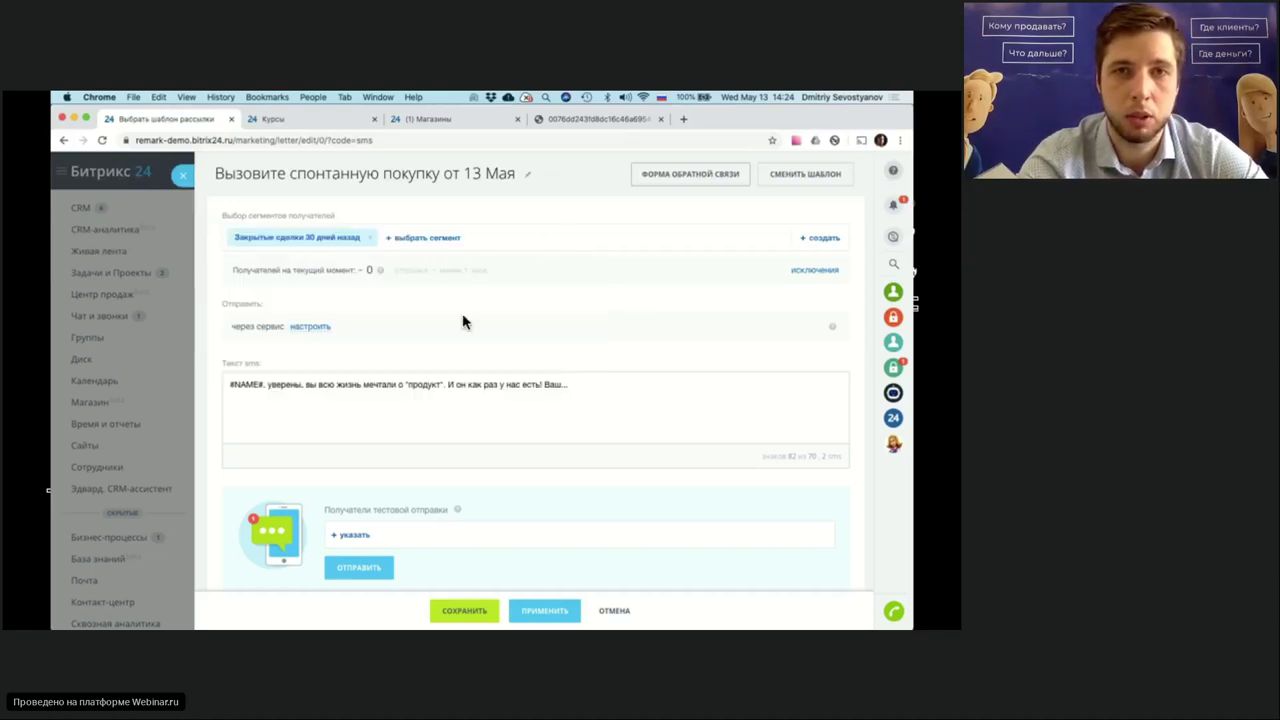
- Examine the SMS text and its #NAME# placeholder, and close the mailing without saving
{"action": "triple_click", "coordinate": [391, 384]}
{"action": "left_click", "coordinate": [267, 385]}
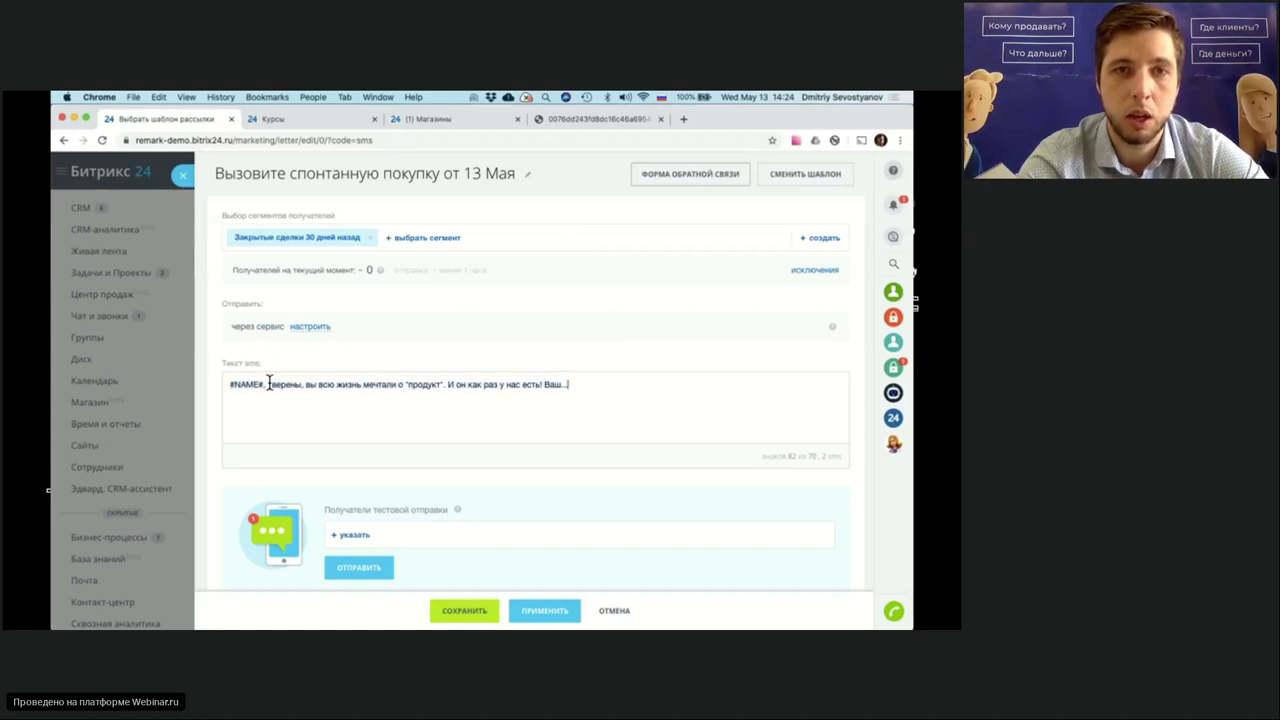
{"action": "left_click_drag", "start_coordinate": [268, 384], "coordinate": [230, 384]}
{"action": "scroll", "coordinate": [566, 434], "scroll_direction": "down", "scroll_amount": 1}
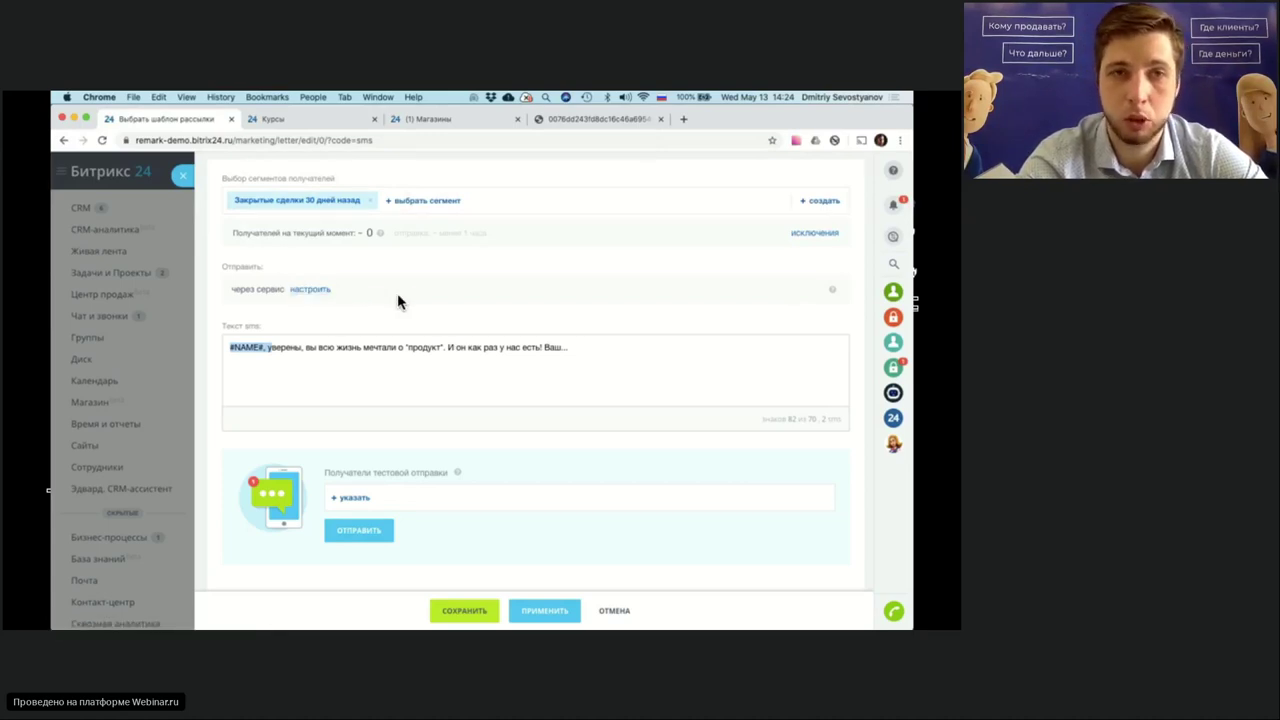
{"action": "scroll", "coordinate": [378, 335], "scroll_direction": "up", "scroll_amount": 1}
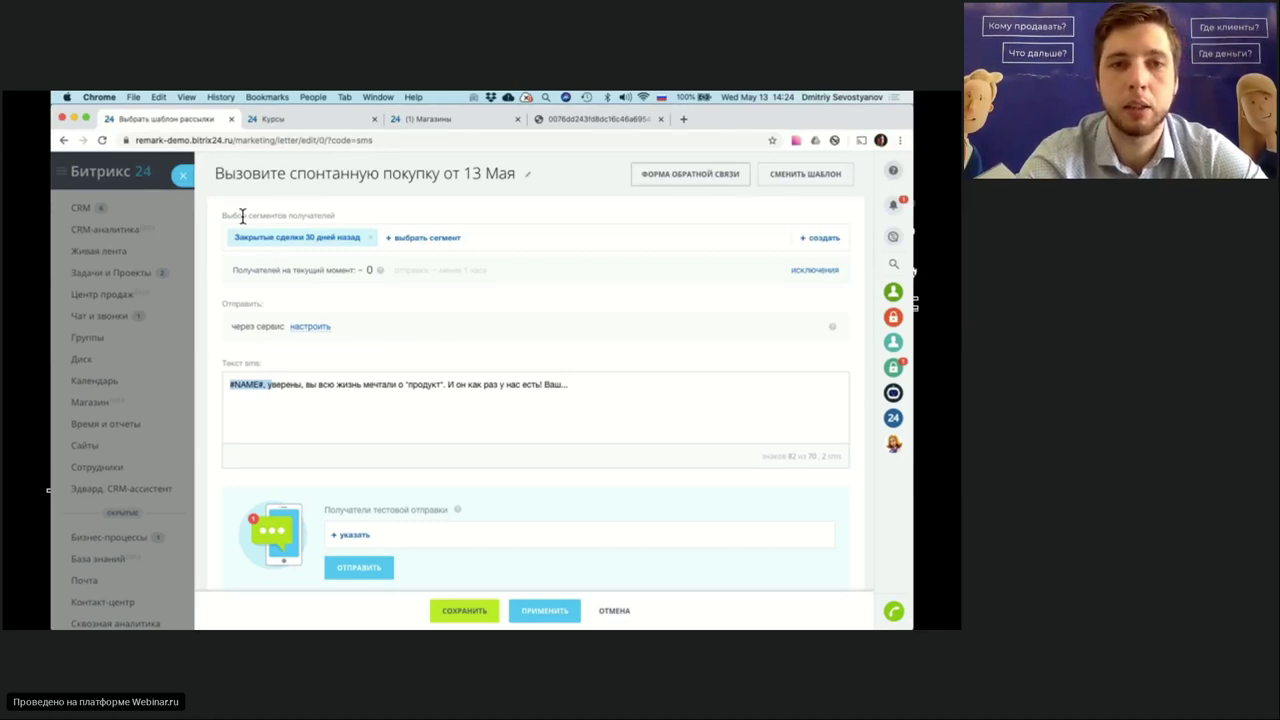
{"action": "left_click", "coordinate": [182, 175]}
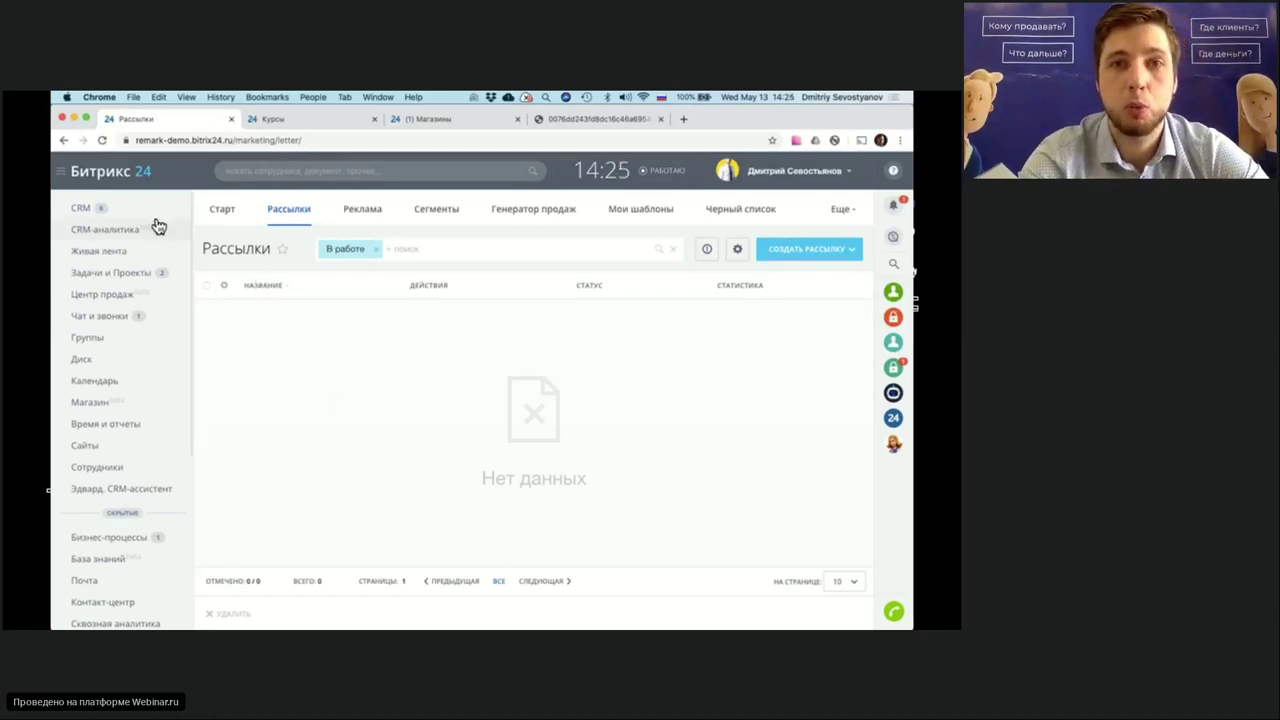
- Open "Сделка 3" from the CRM deals board, view its list of document templates and return to the deal
{"action": "left_click", "coordinate": [80, 210]}
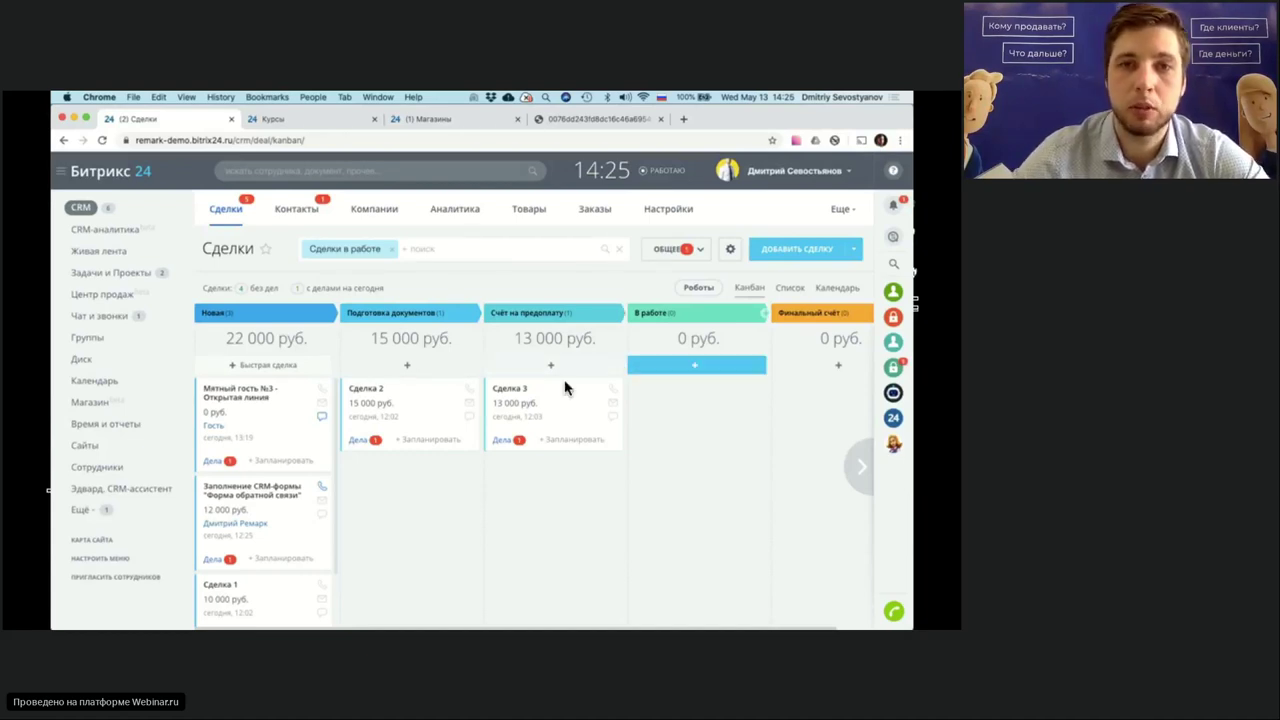
{"action": "left_click", "coordinate": [503, 392]}
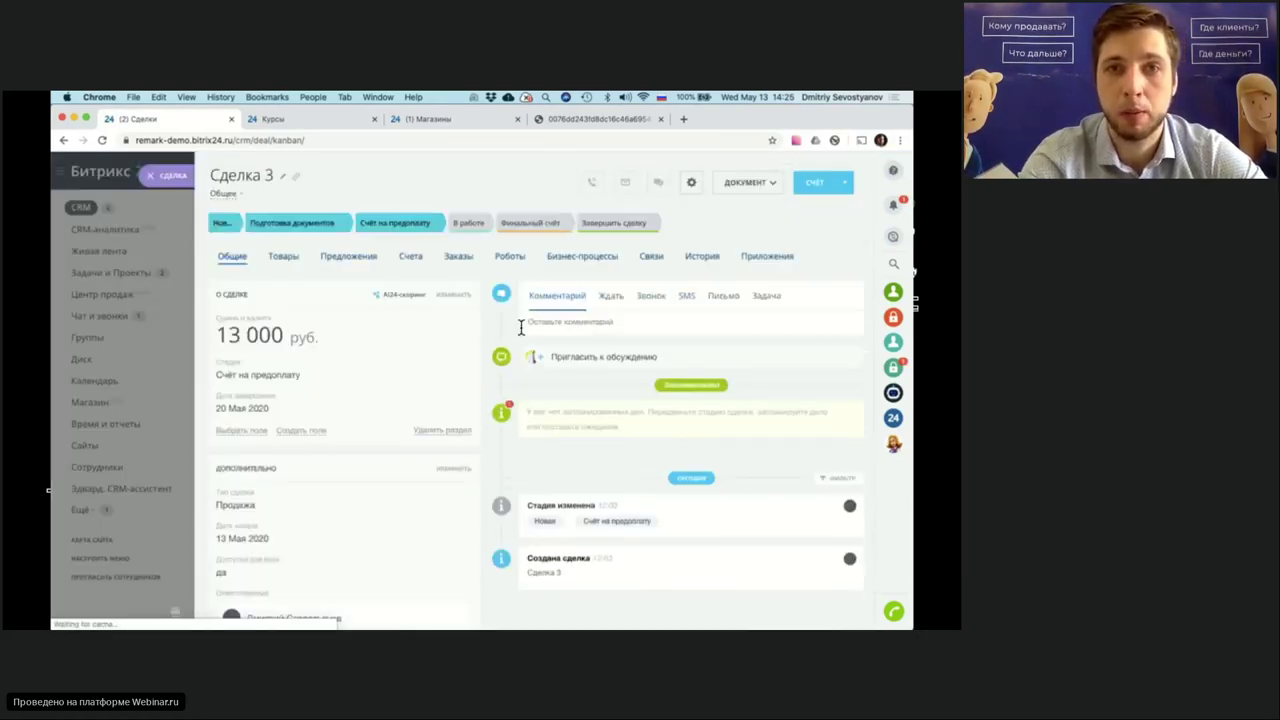
{"action": "left_click", "coordinate": [745, 186]}
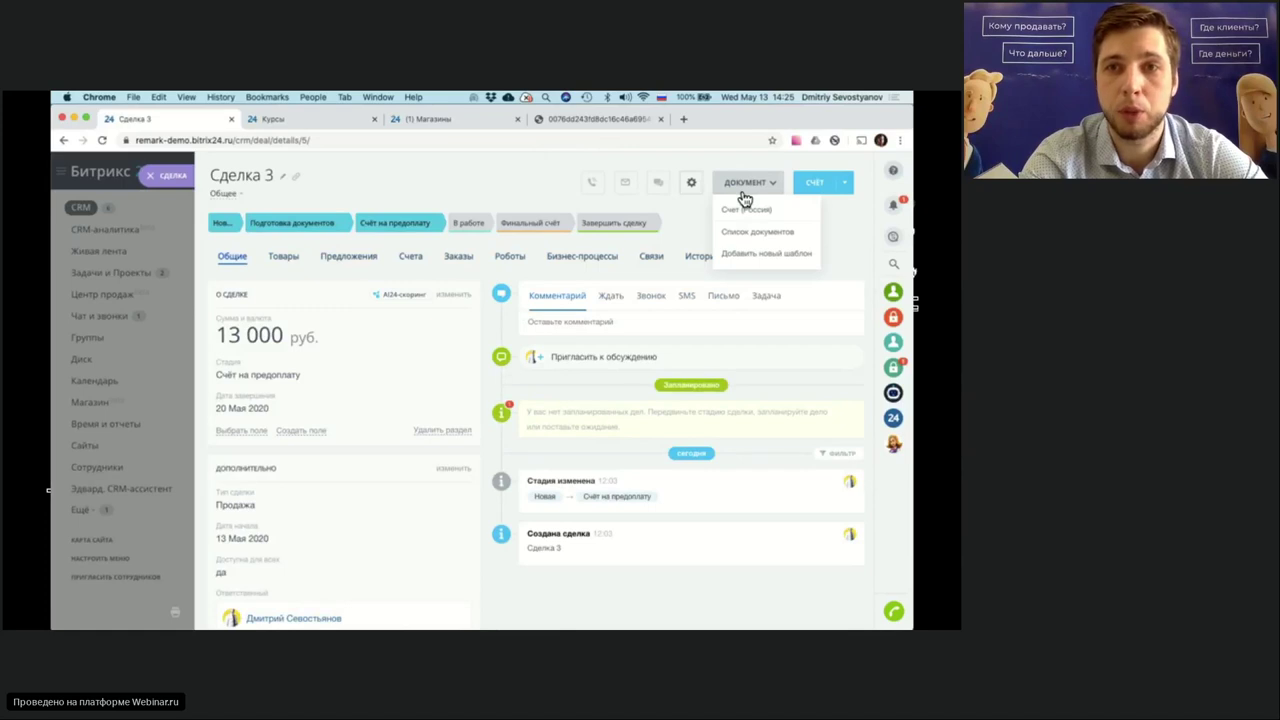
{"action": "left_click", "coordinate": [737, 256]}
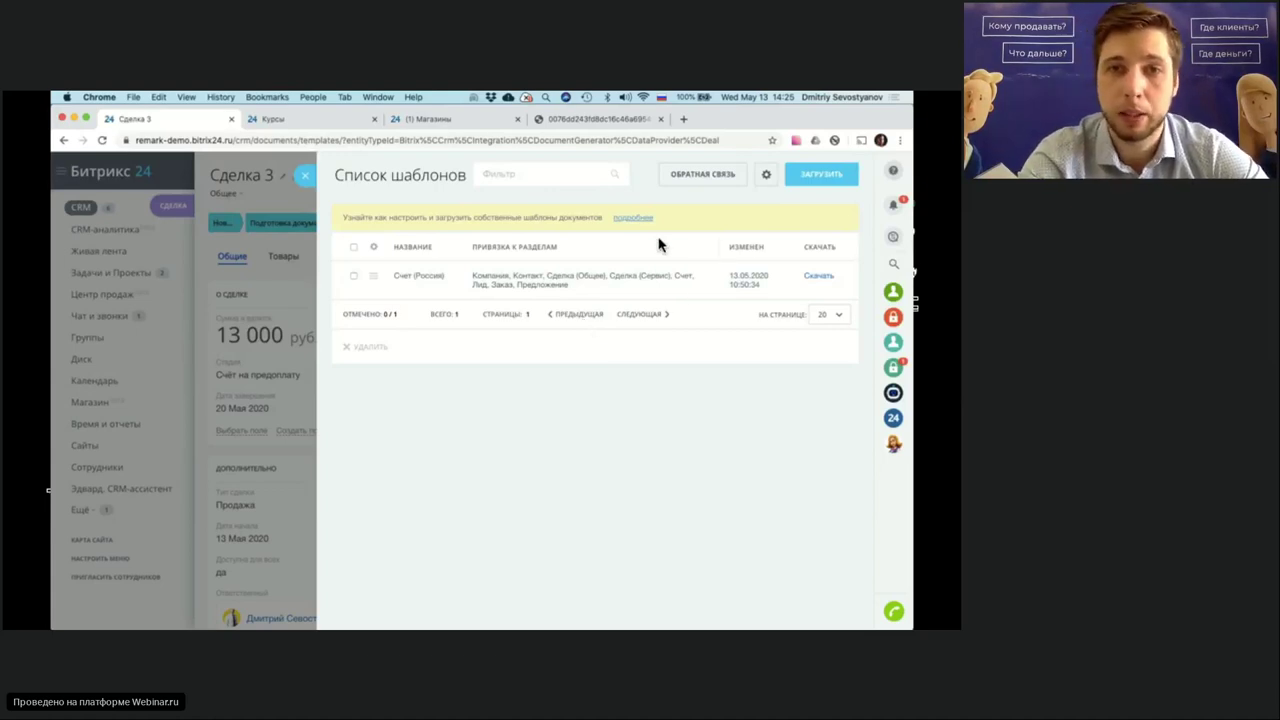
{"action": "left_click", "coordinate": [312, 169]}
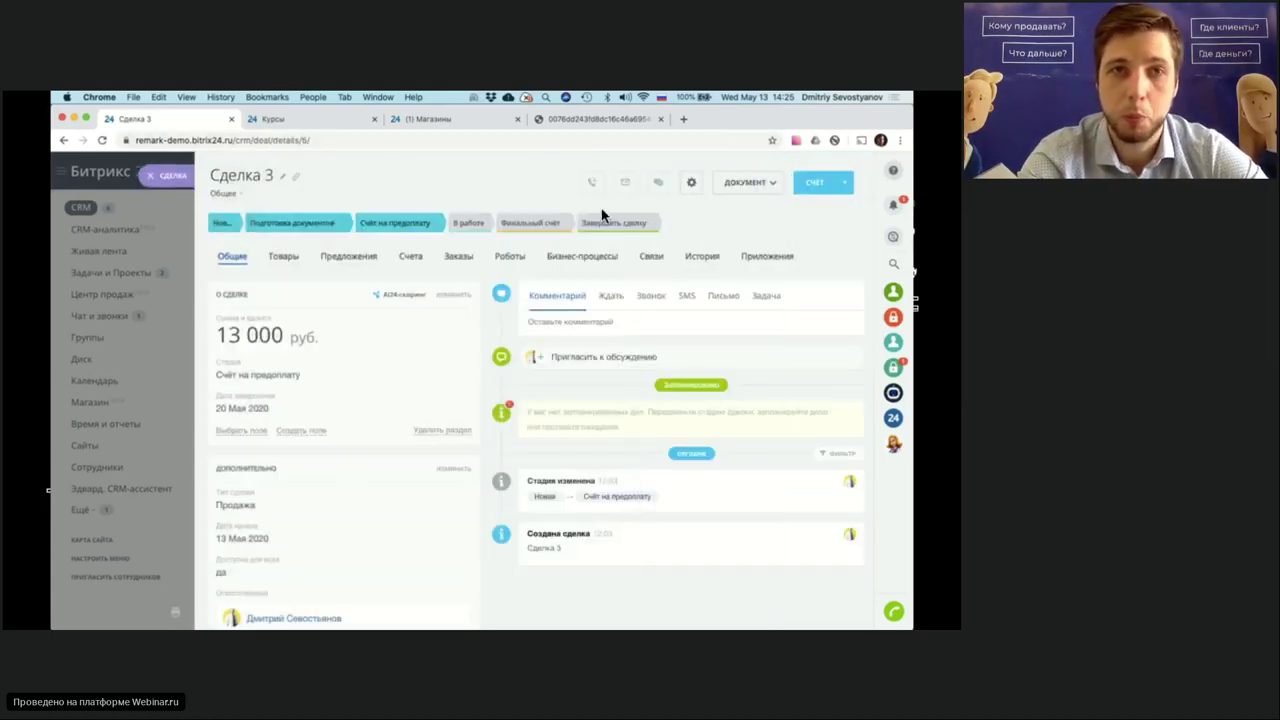
- Generate a document for "Сделка 3" from the "Счет (Россия)" template and close its preview
{"action": "left_click", "coordinate": [755, 196]}
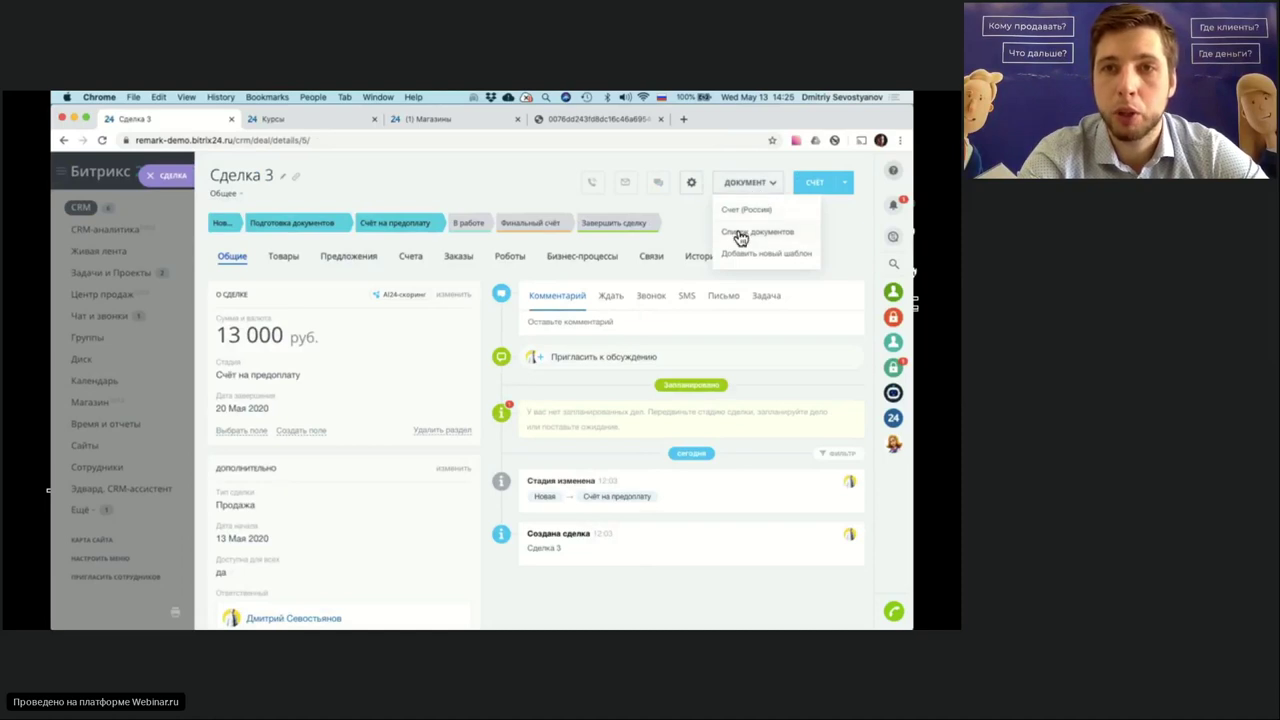
{"action": "left_click", "coordinate": [745, 214]}
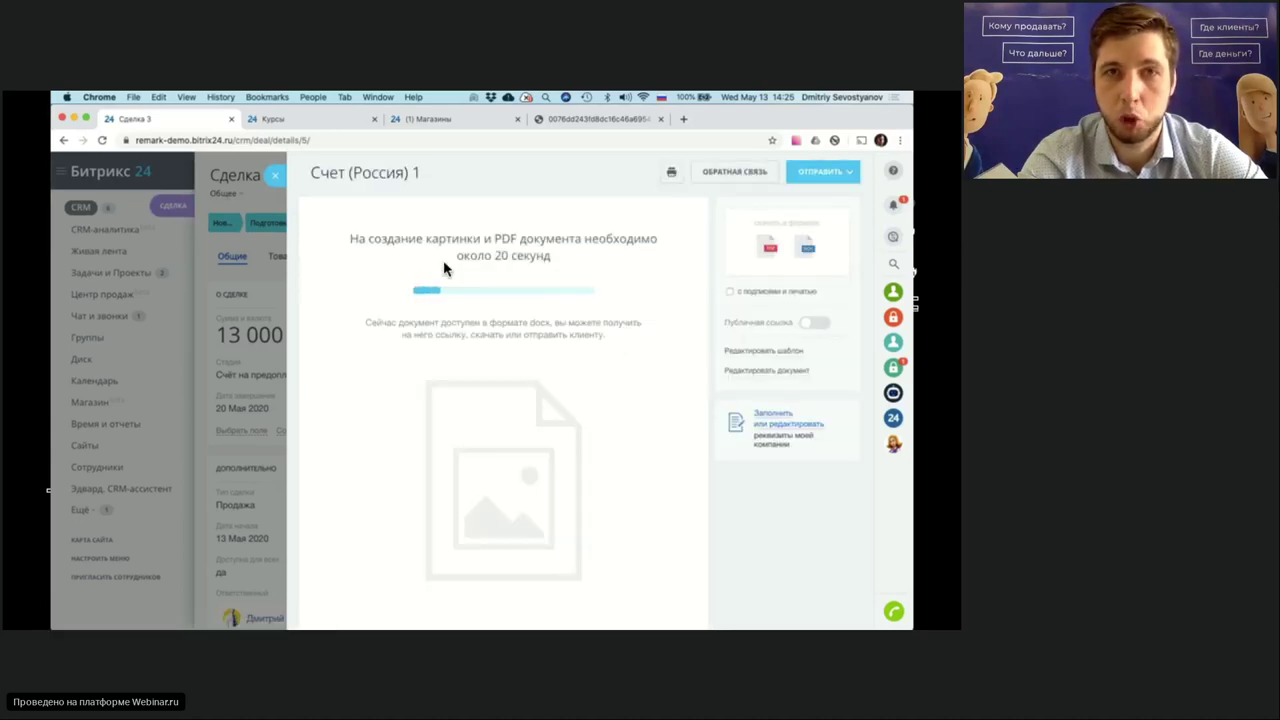
{"action": "left_click", "coordinate": [276, 177]}
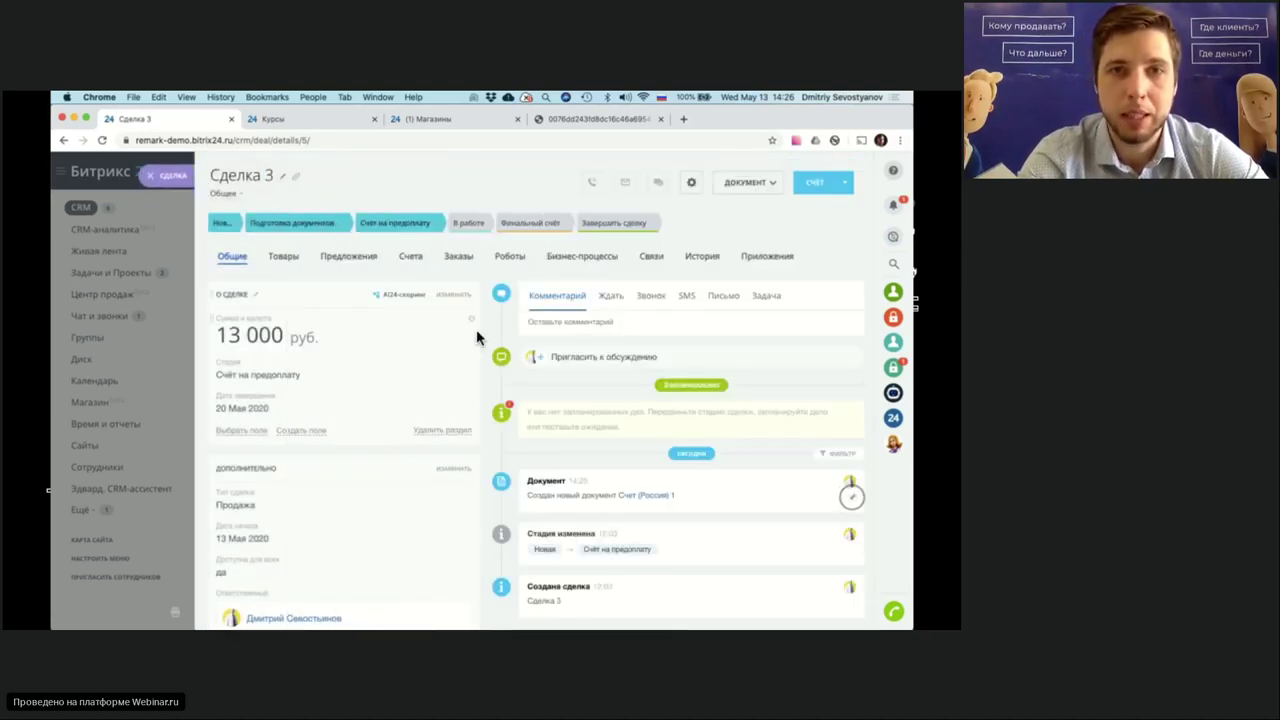
- Open the robot settings from "Сделка 3" and examine the triggers and robots configured for each deal stage
{"action": "left_click", "coordinate": [512, 257]}
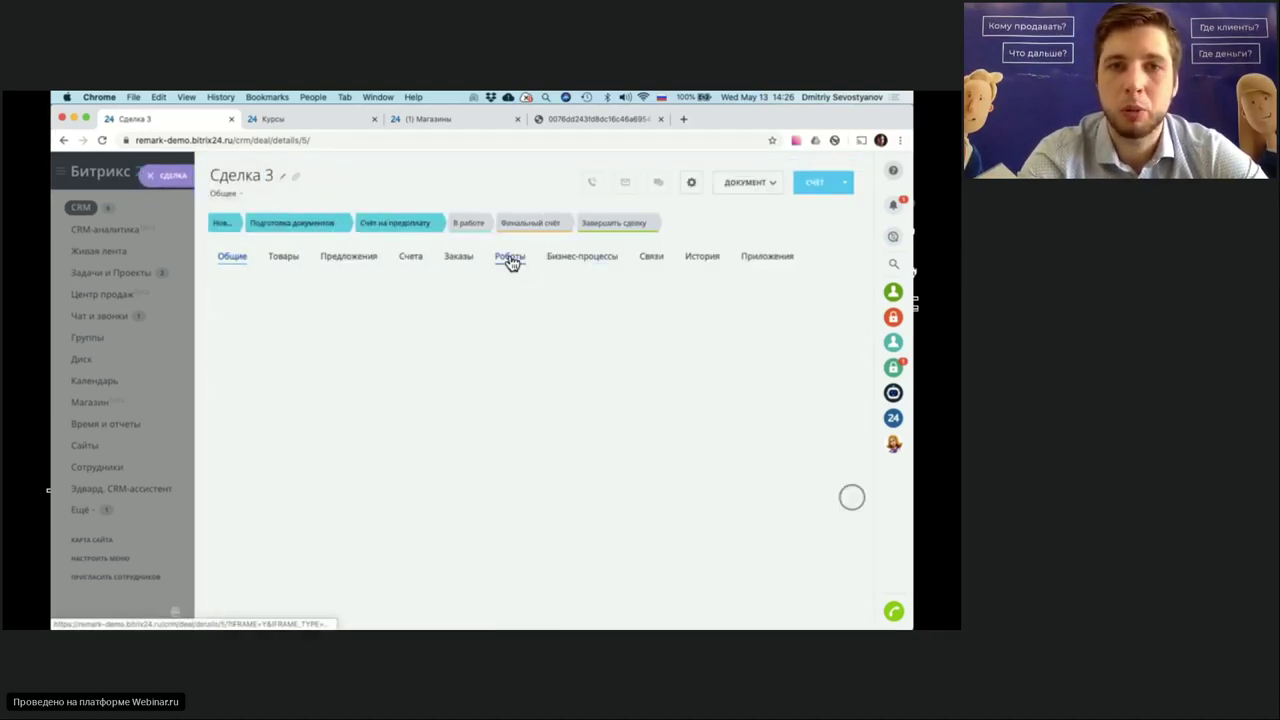
{"action": "scroll", "coordinate": [525, 400], "scroll_direction": "down", "scroll_amount": 2}
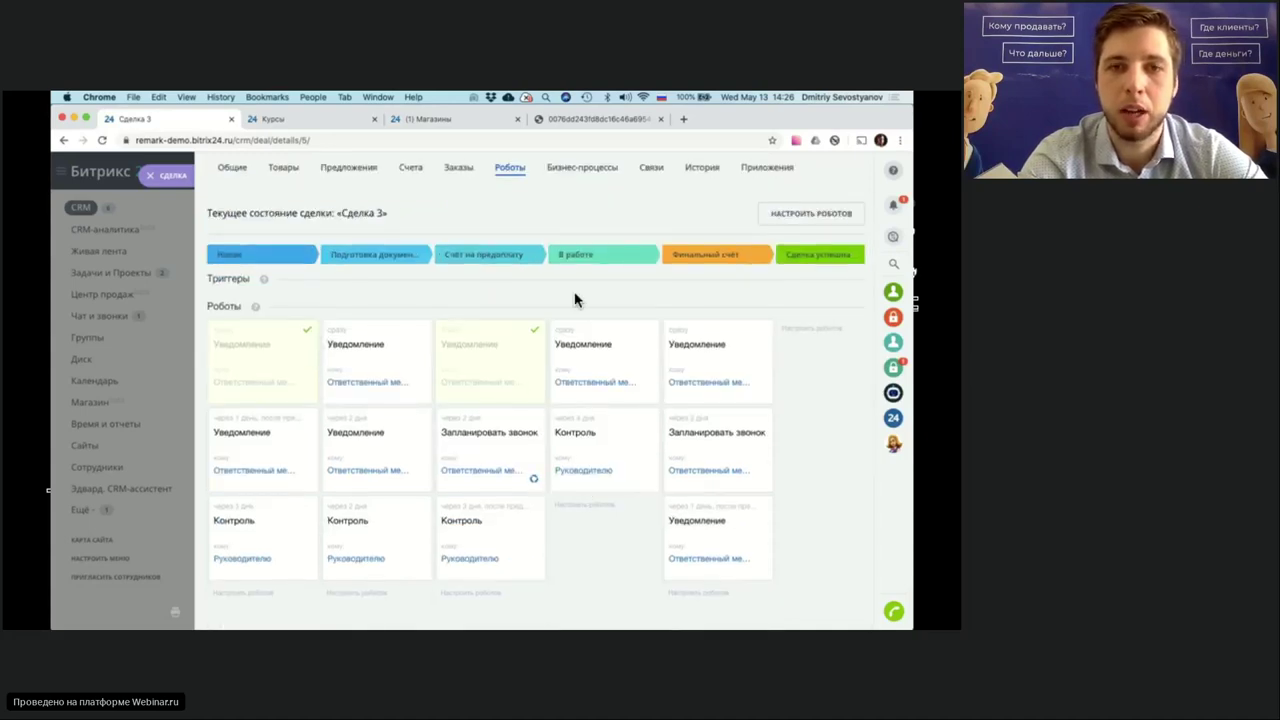
{"action": "scroll", "coordinate": [574, 291], "scroll_direction": "up", "scroll_amount": 1}
{"action": "left_click", "coordinate": [765, 238]}
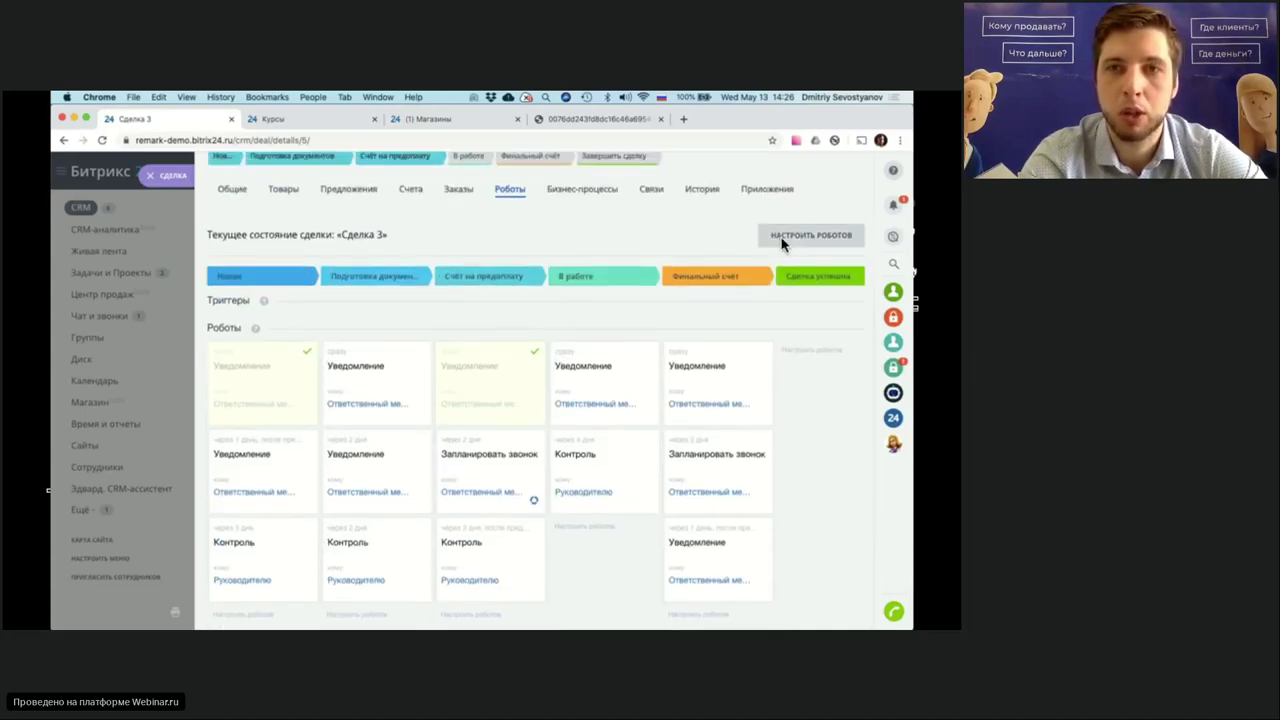
{"action": "scroll", "coordinate": [551, 300], "scroll_direction": "down", "scroll_amount": 3}
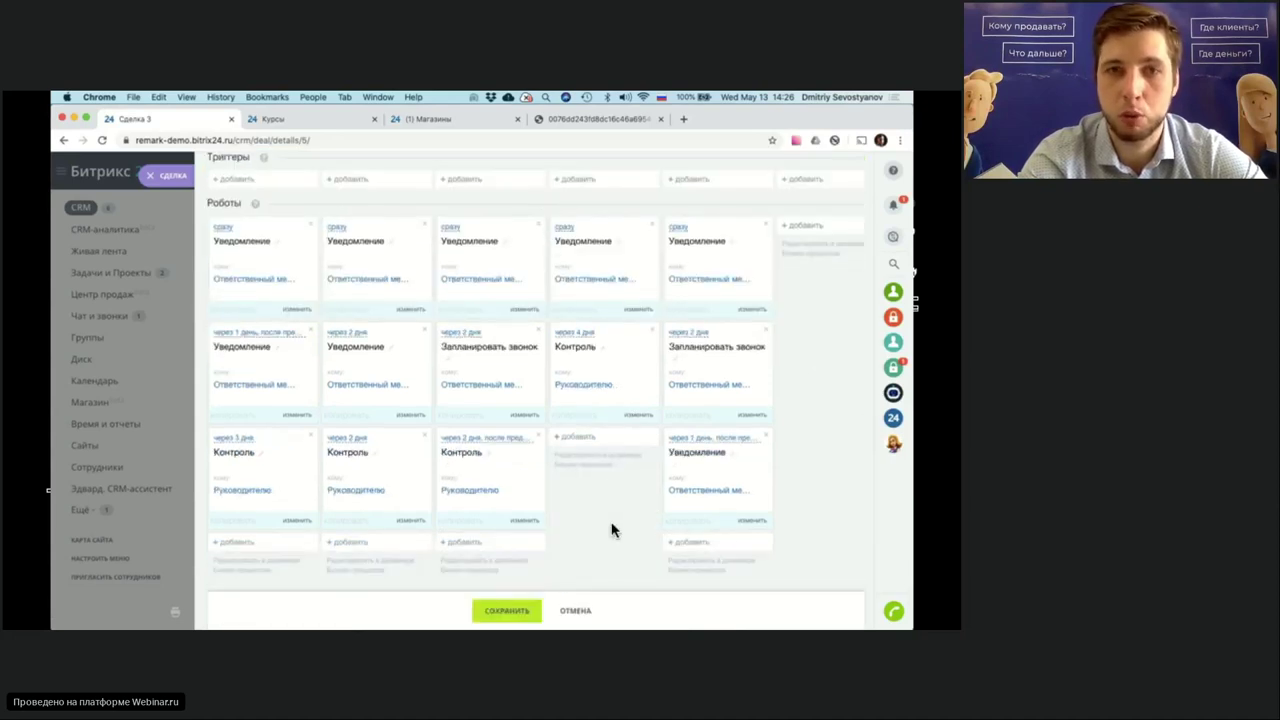
{"action": "scroll", "coordinate": [606, 489], "scroll_direction": "up", "scroll_amount": 3}
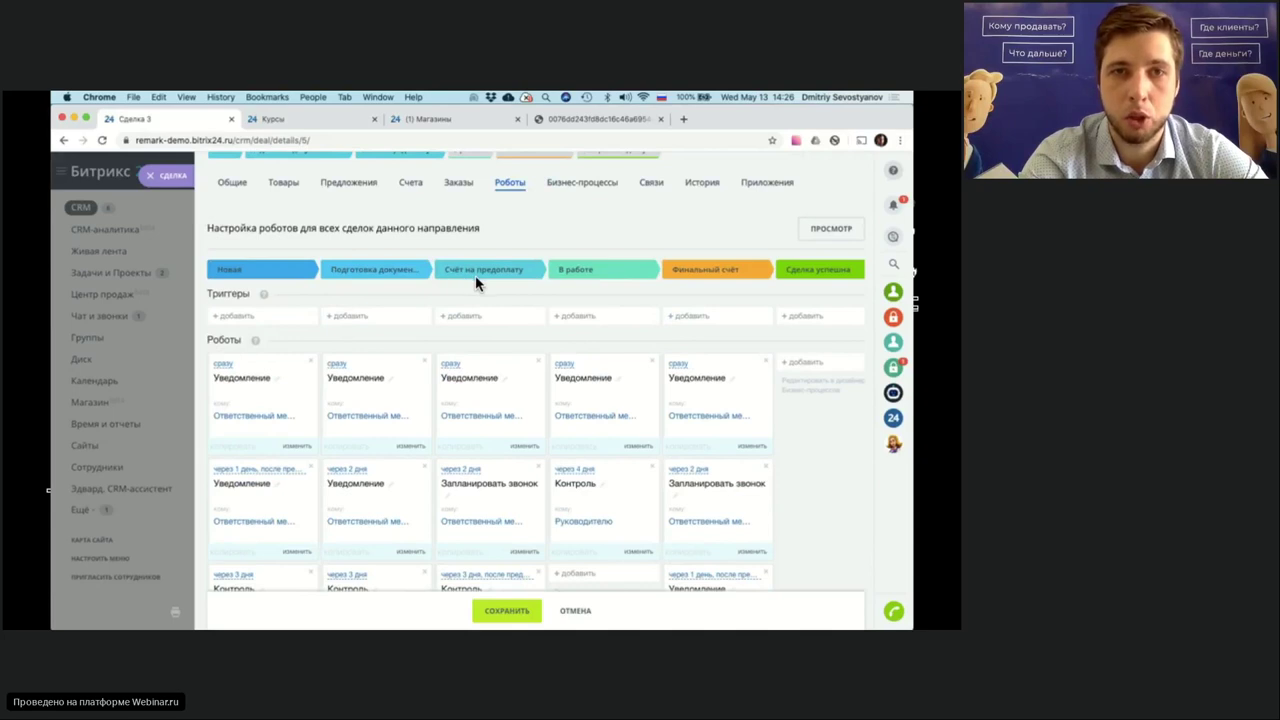
{"action": "scroll", "coordinate": [482, 292], "scroll_direction": "down", "scroll_amount": 3}
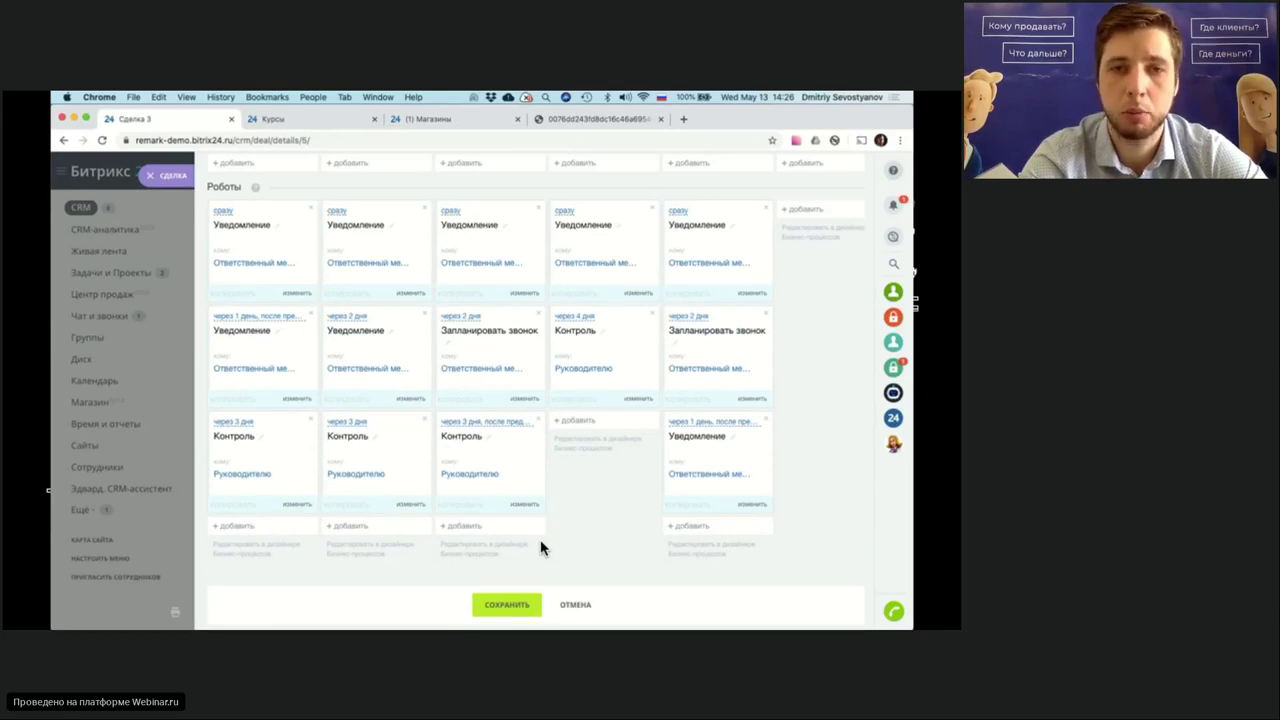
- Add a "Создание Документа CRM" robot to the "Счёт на предоплату" stage, using the "Счет (Россия)" template
{"action": "left_click", "coordinate": [448, 530]}
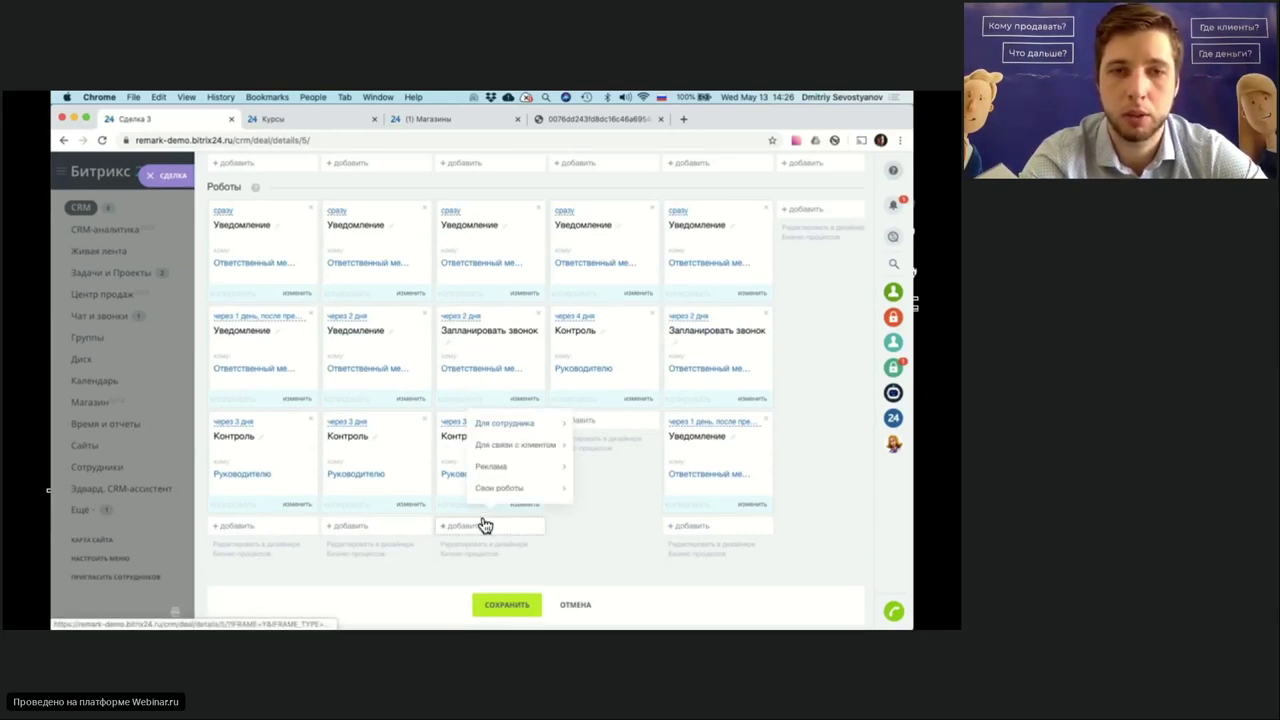
{"action": "mouse_move", "coordinate": [530, 435]}
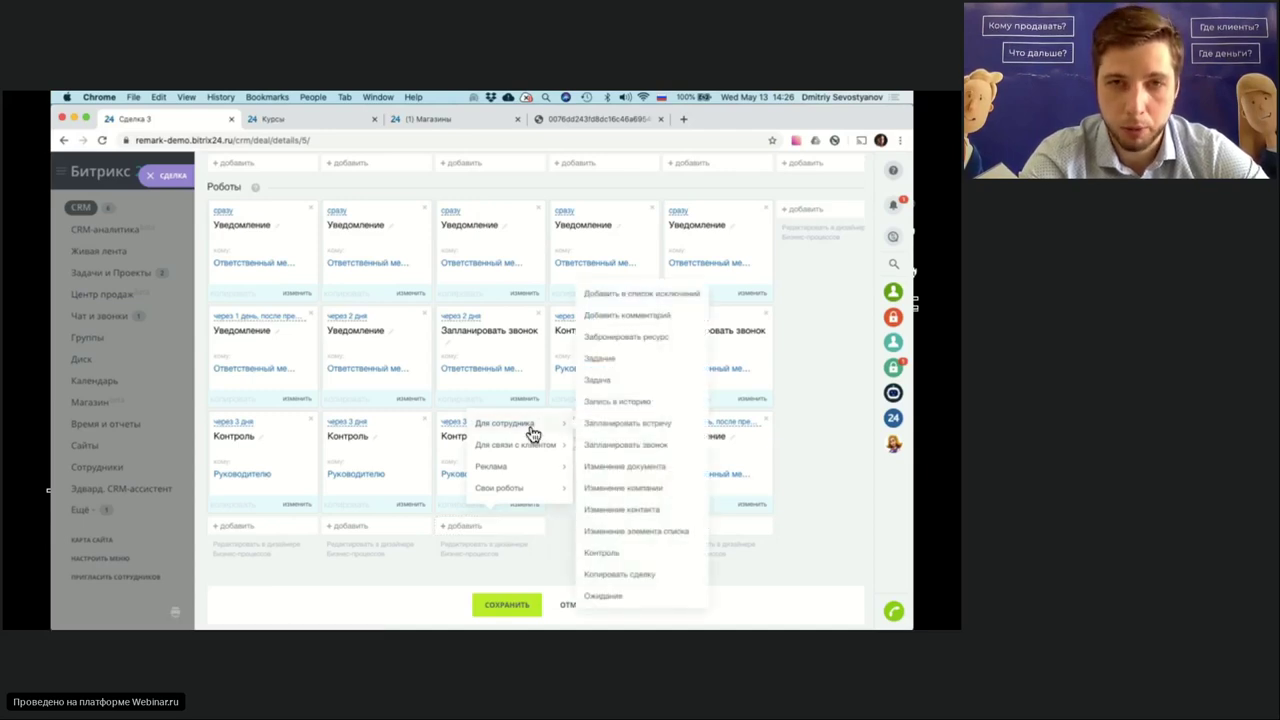
{"action": "scroll", "coordinate": [616, 462], "scroll_direction": "down", "scroll_amount": 10}
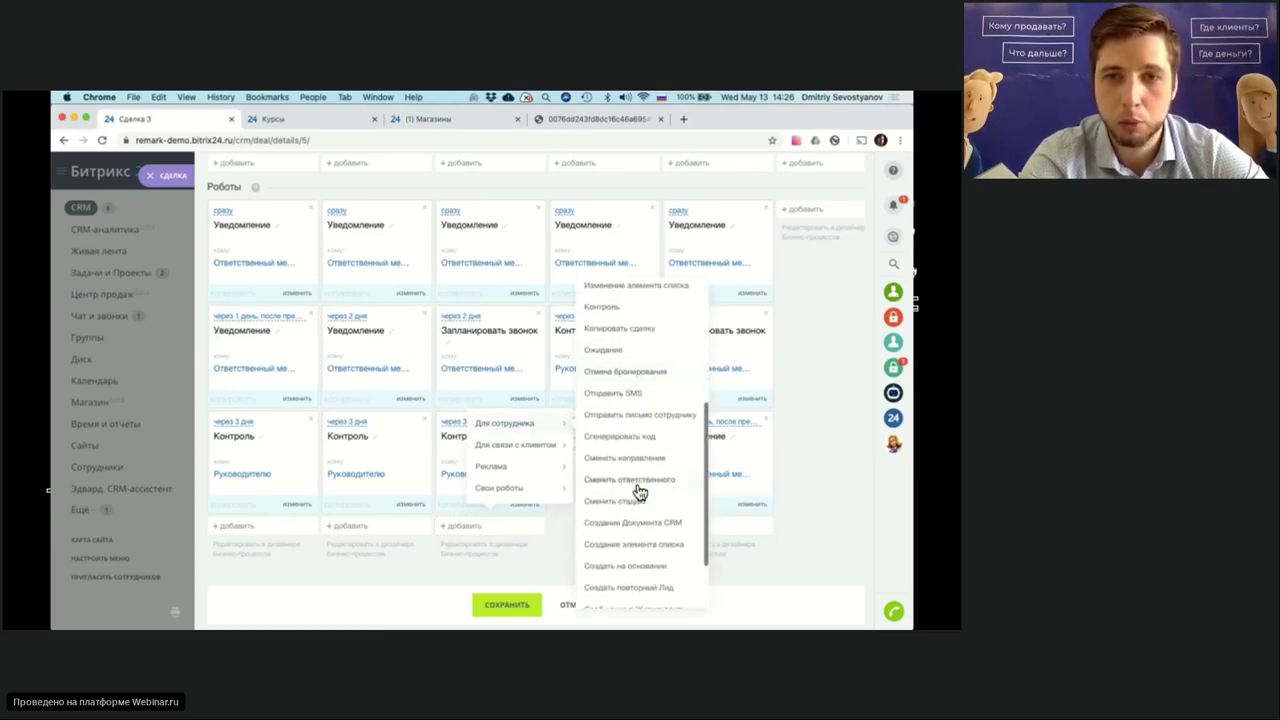
{"action": "left_click", "coordinate": [637, 450]}
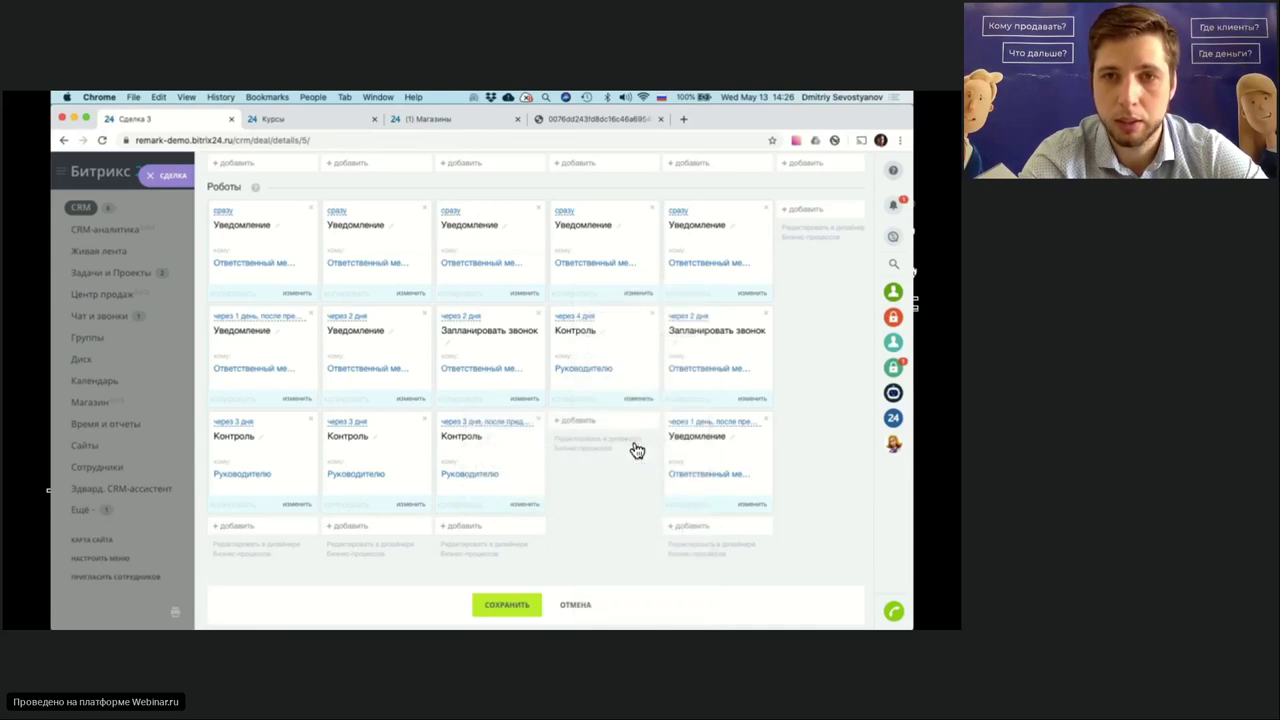
{"action": "left_click", "coordinate": [486, 364]}
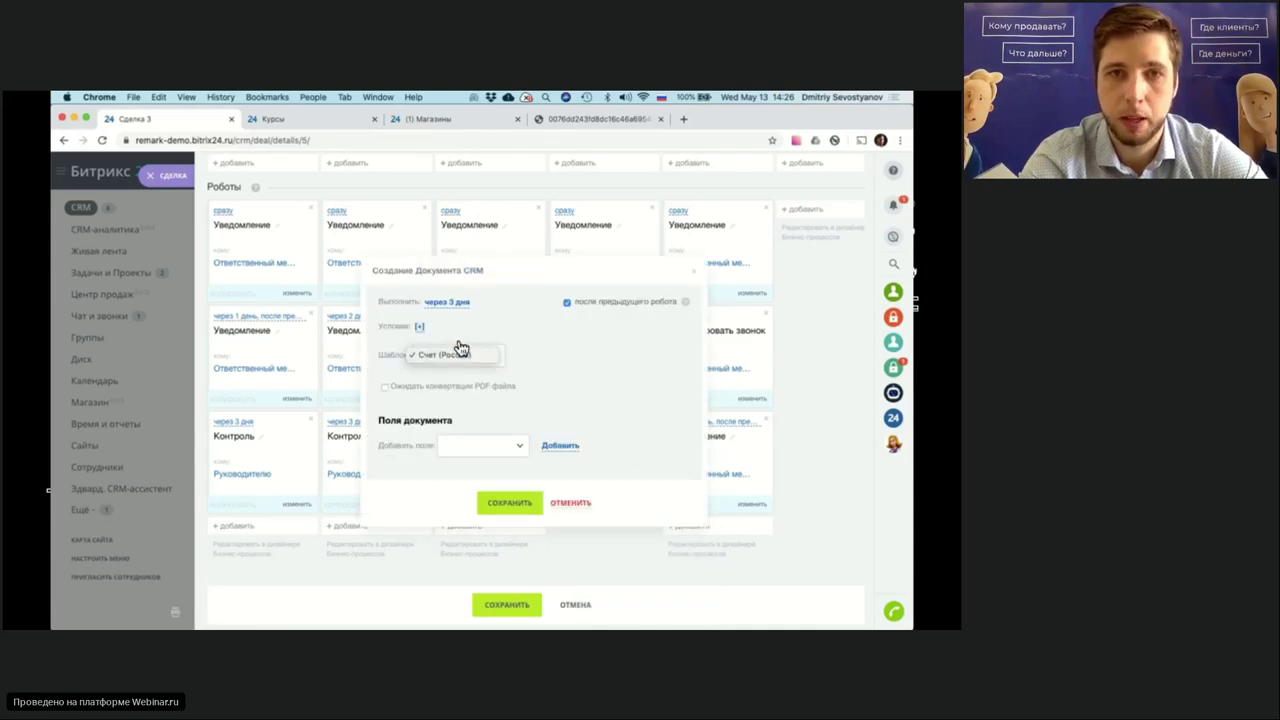
{"action": "left_click", "coordinate": [472, 342]}
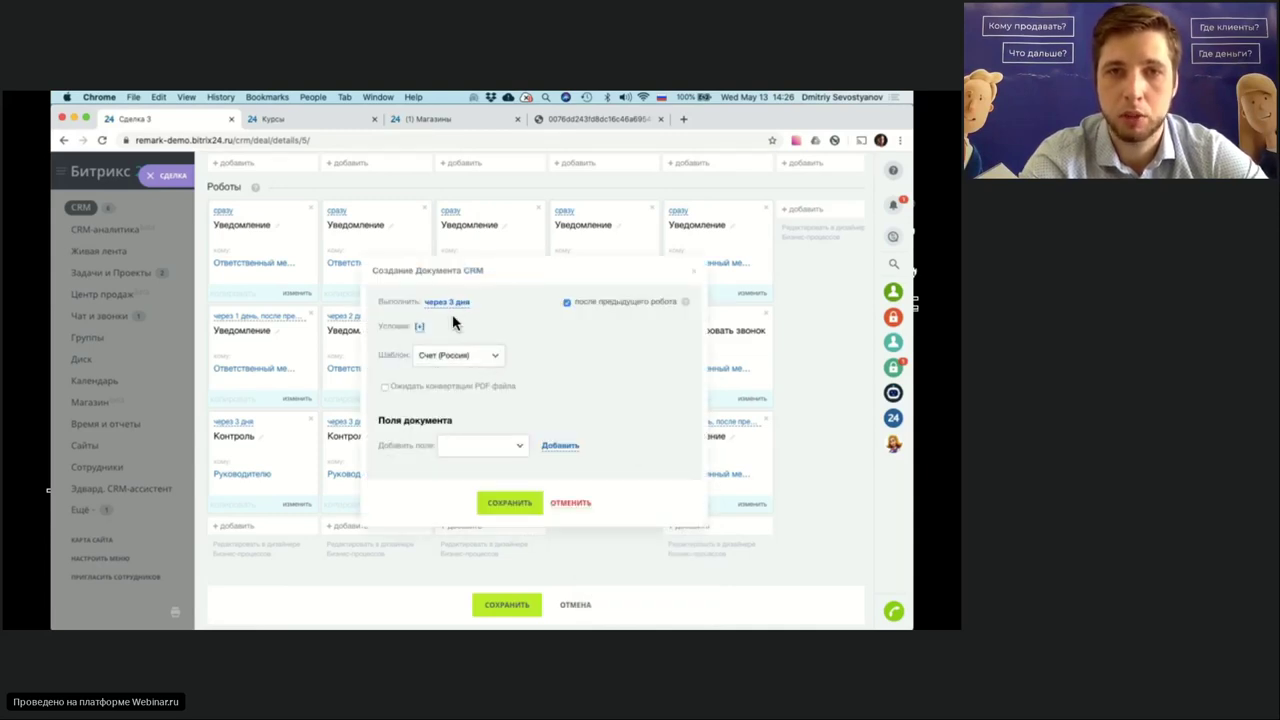
- Set the document creation robot to run after 5 minutes
{"action": "left_click", "coordinate": [449, 299]}
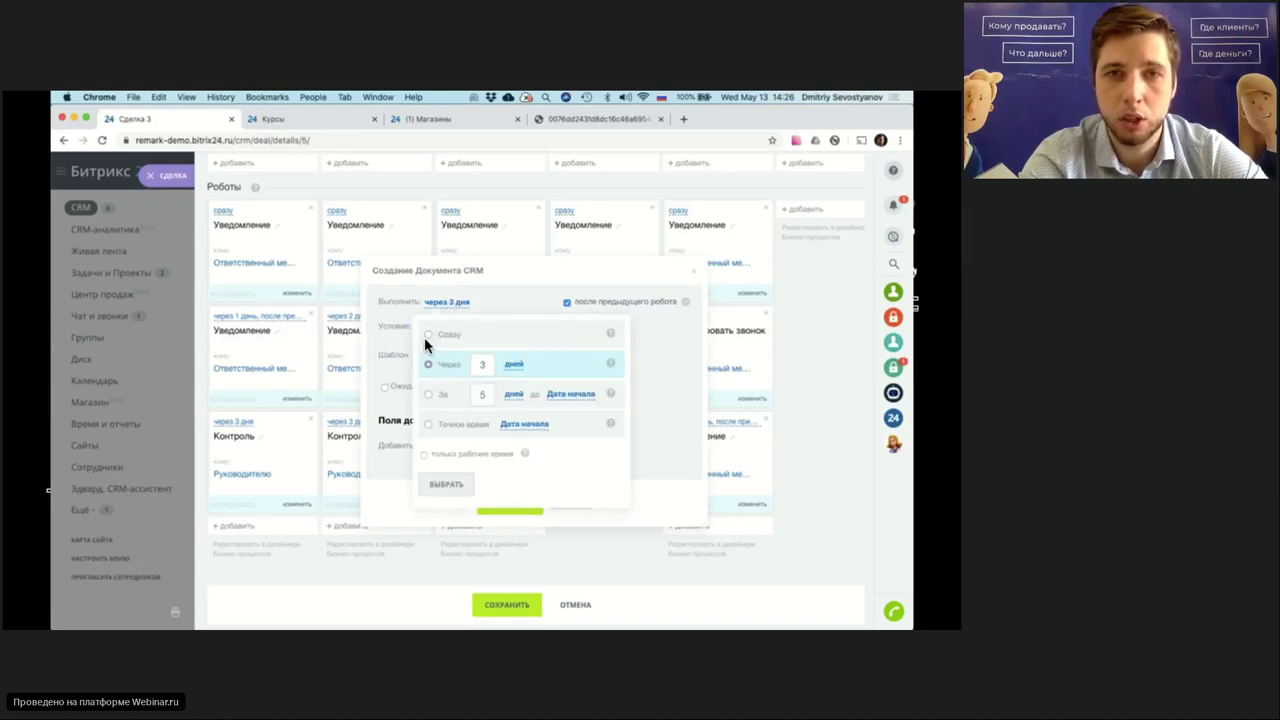
{"action": "left_click", "coordinate": [510, 364]}
{"action": "left_click", "coordinate": [515, 392]}
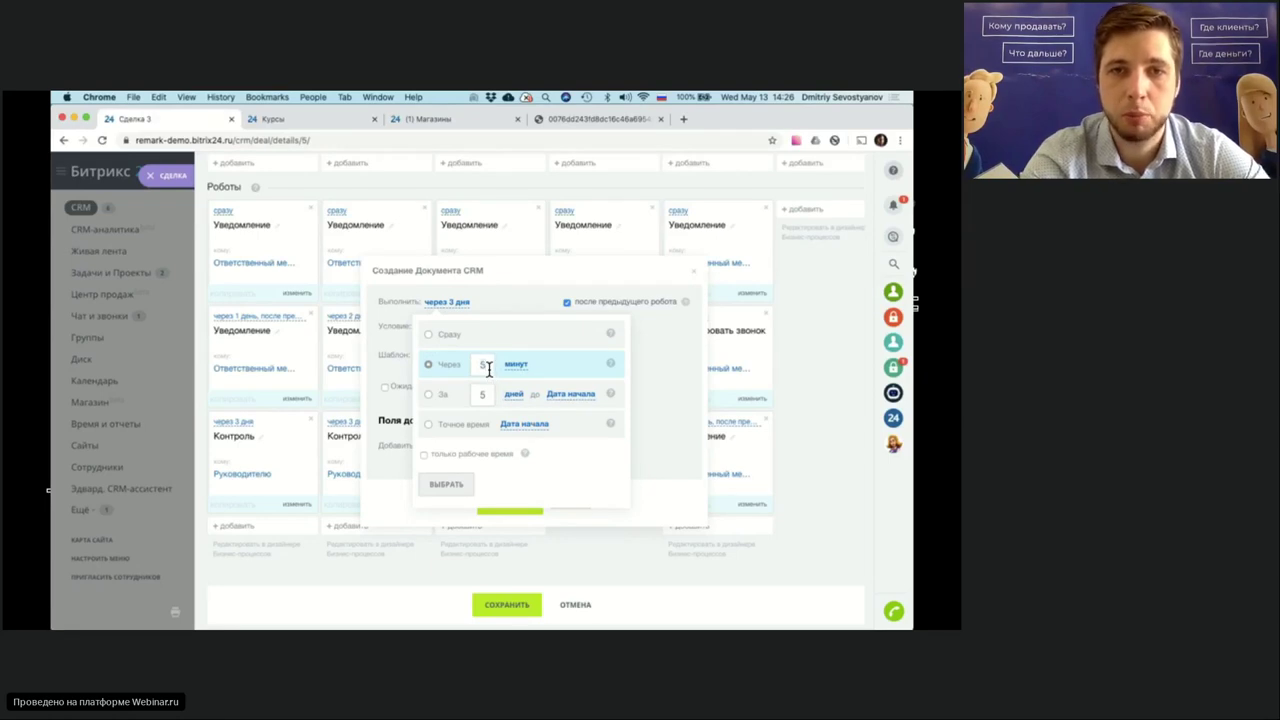
{"action": "left_click", "coordinate": [447, 487]}
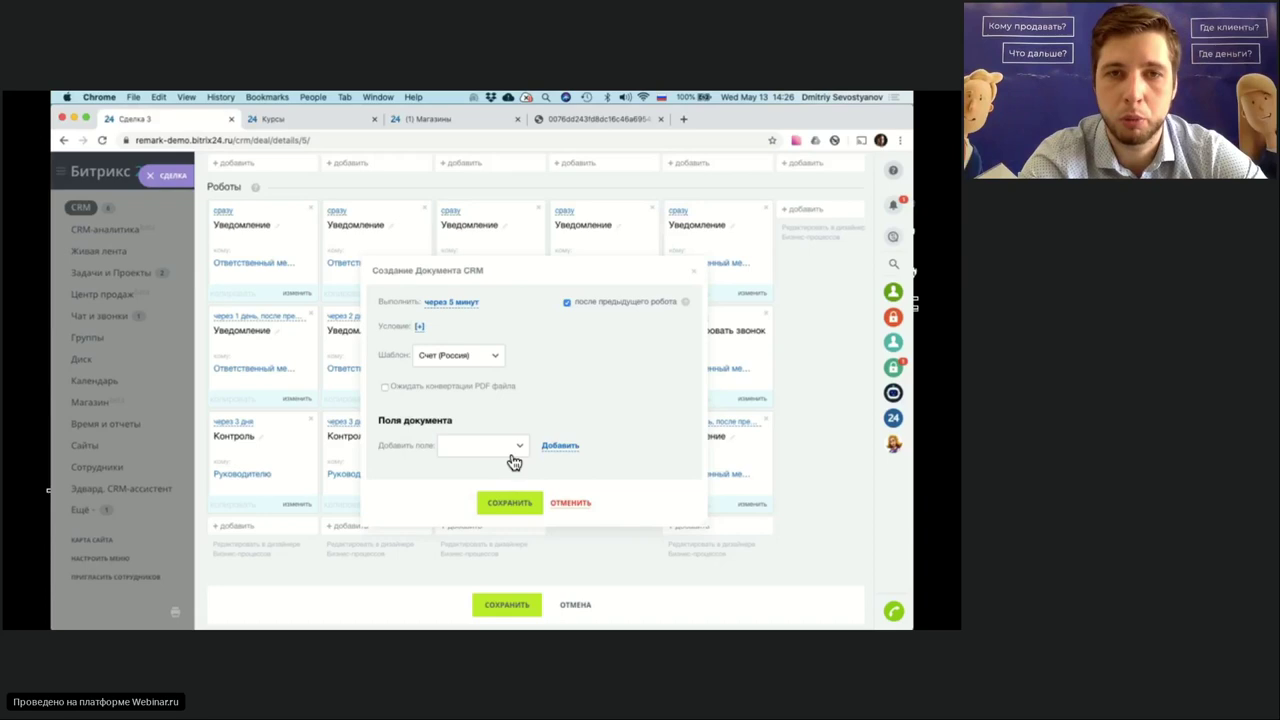
- Save the document creation robot and add an "Отправить письмо" robot after it in the "Счёт на предоплату" stage
{"action": "left_click", "coordinate": [506, 506]}
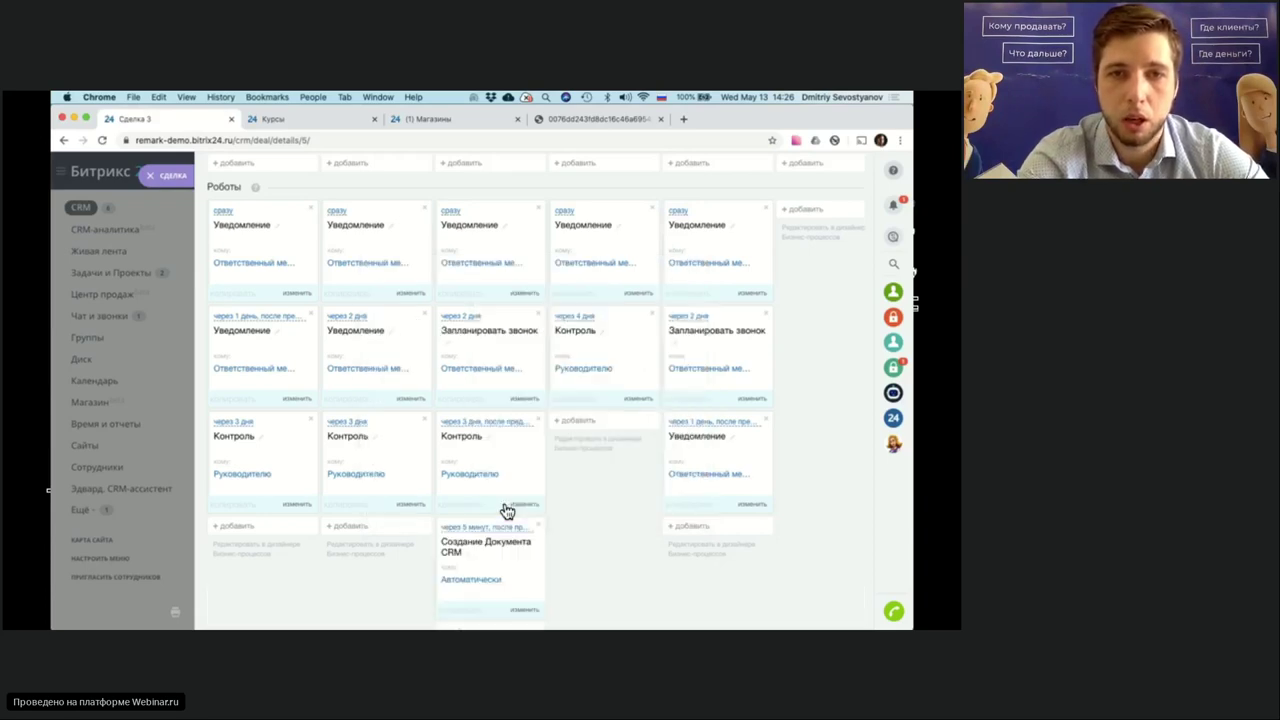
{"action": "scroll", "coordinate": [580, 534], "scroll_direction": "down", "scroll_amount": 2}
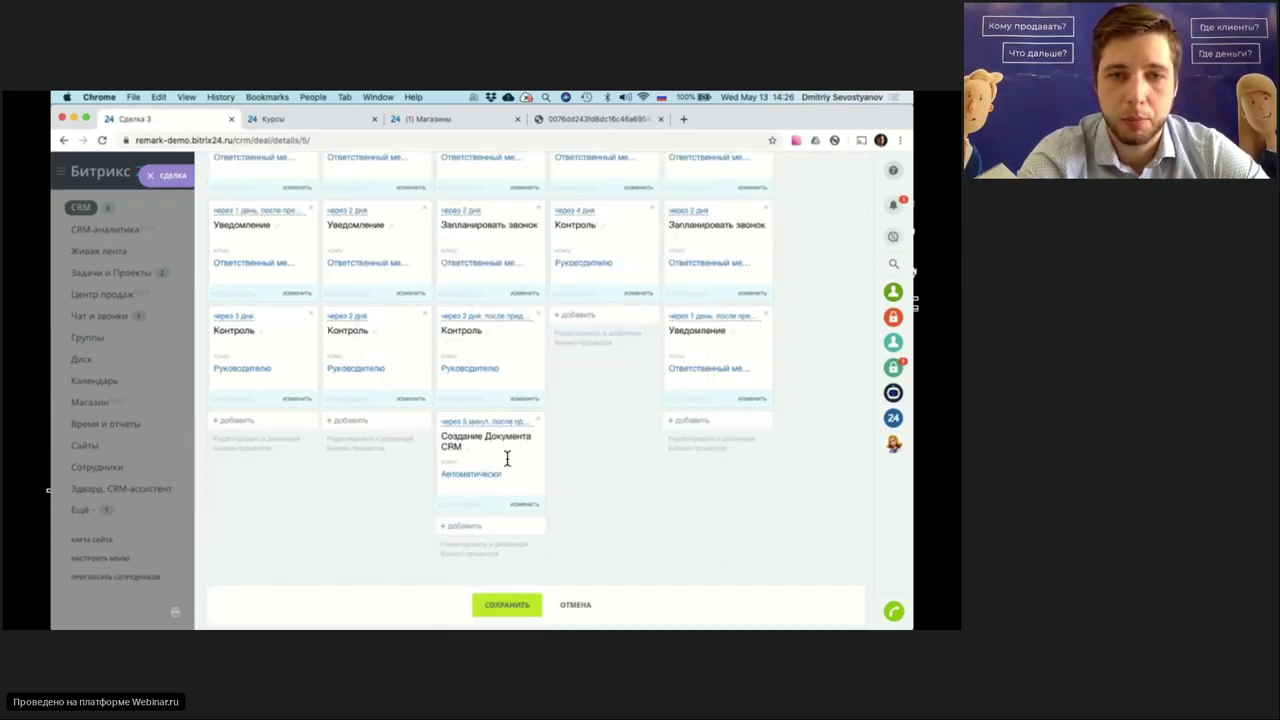
{"action": "left_click", "coordinate": [466, 528]}
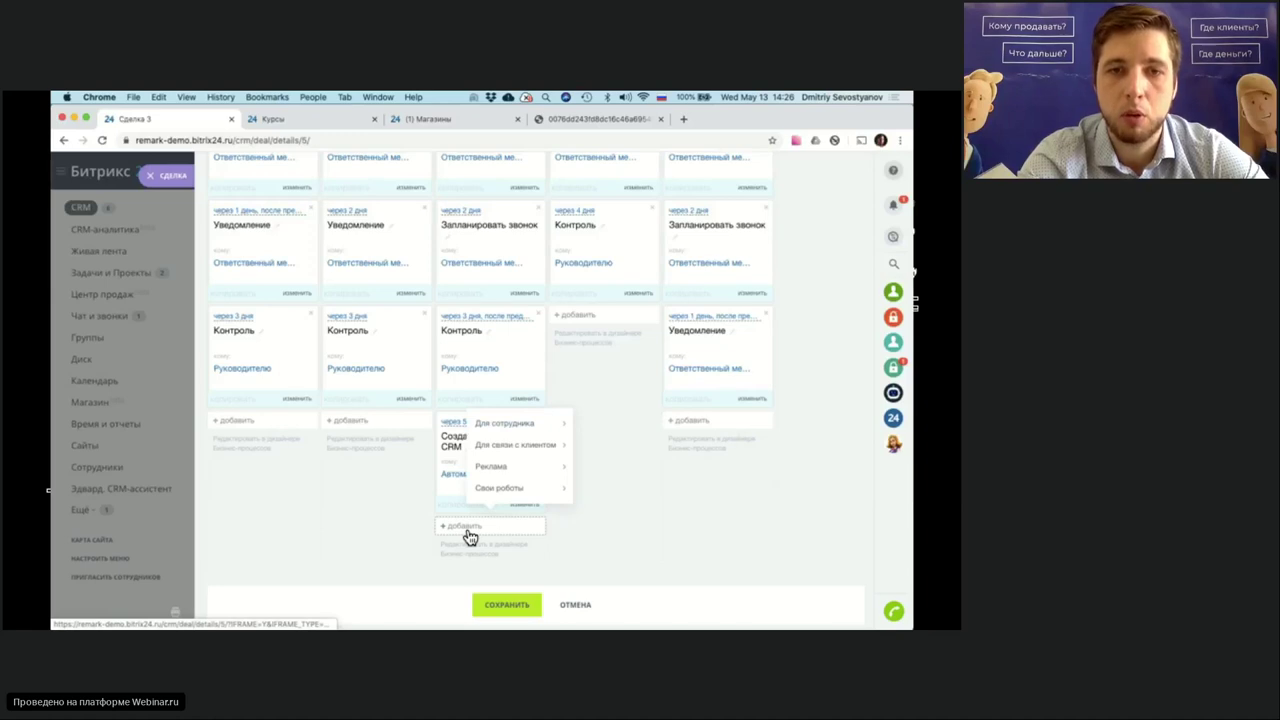
{"action": "mouse_move", "coordinate": [532, 445]}
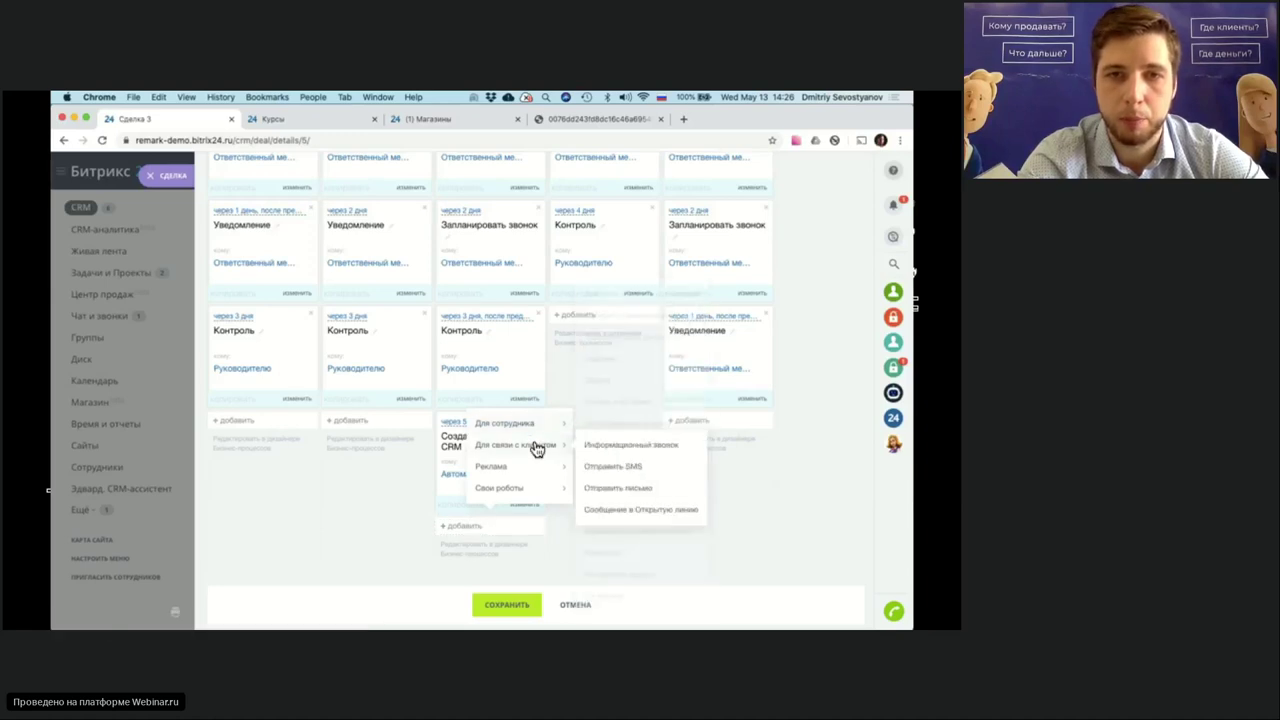
{"action": "left_click", "coordinate": [640, 489]}
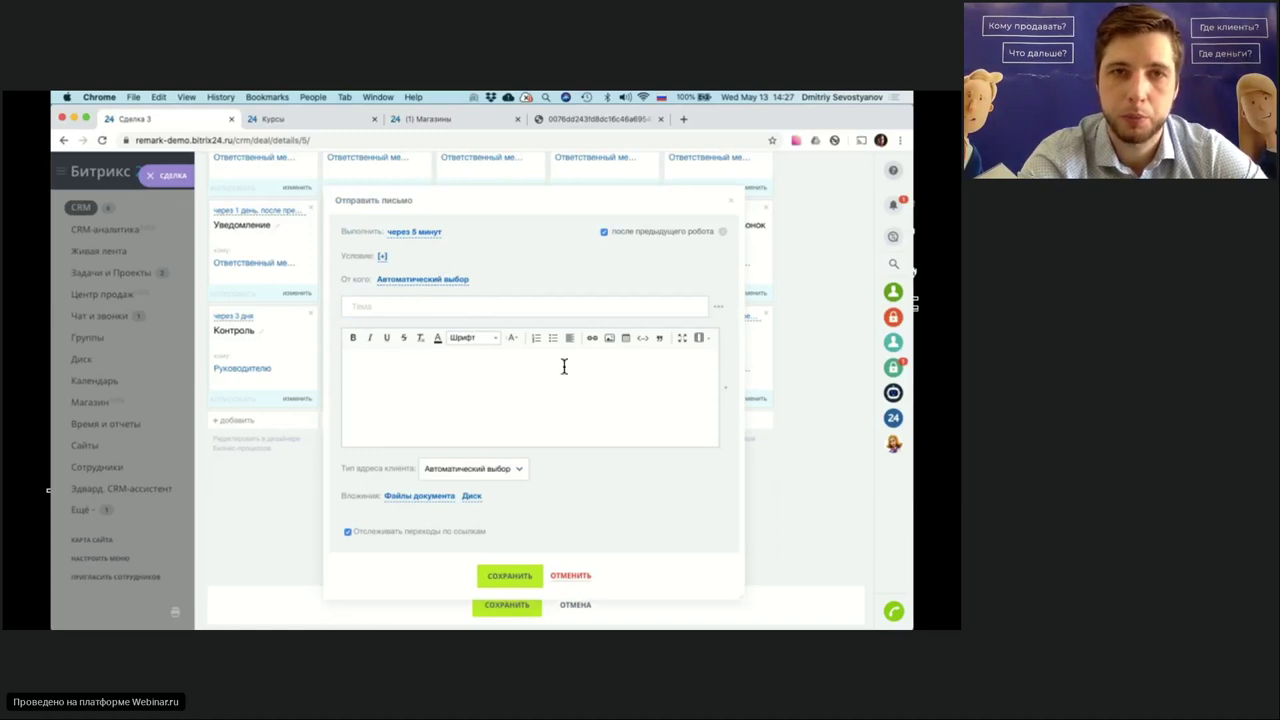
- Insert the "PDF файл" value from the "Создание Документа CRM" robot into the email body and save the email robot
{"action": "left_click", "coordinate": [727, 393]}
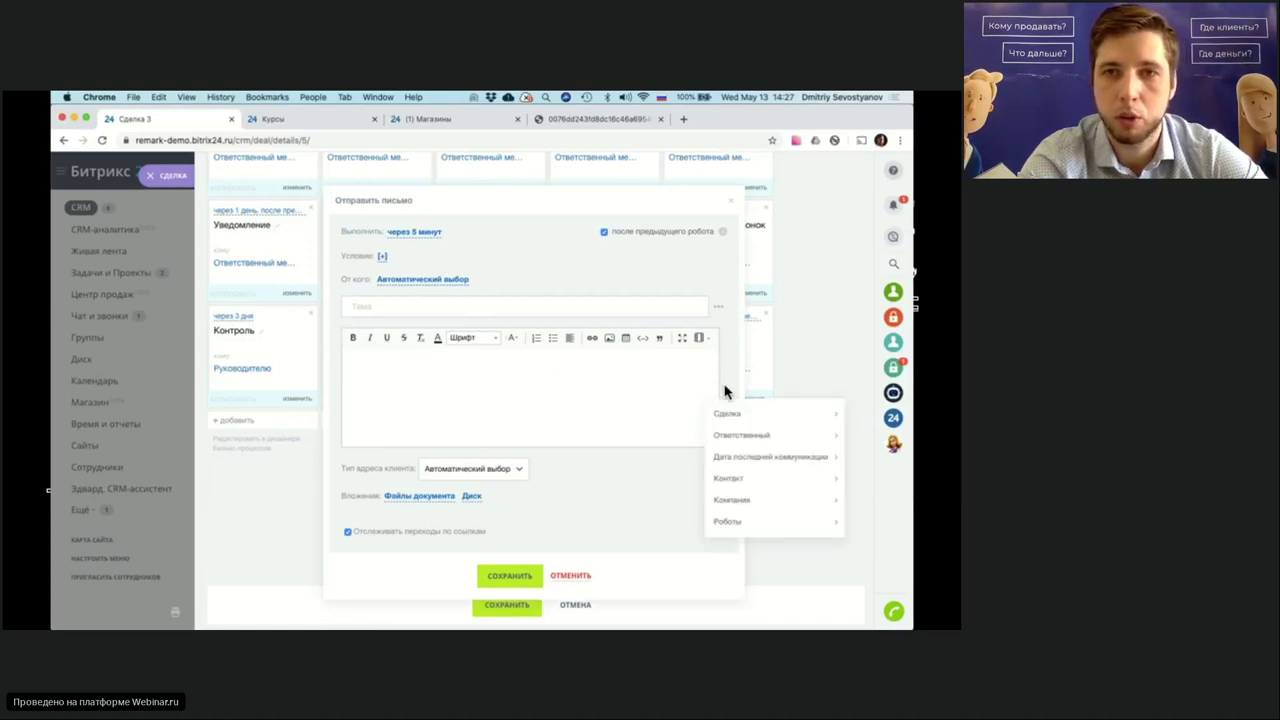
{"action": "mouse_move", "coordinate": [726, 524]}
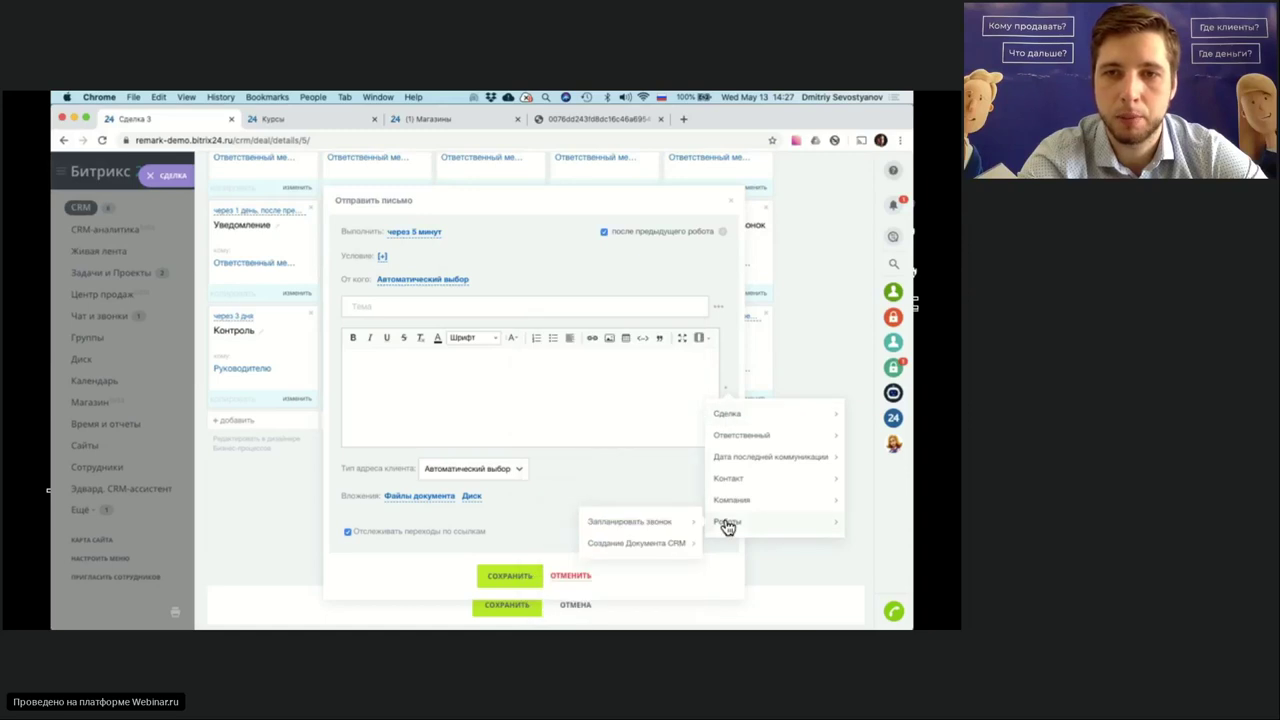
{"action": "mouse_move", "coordinate": [663, 543]}
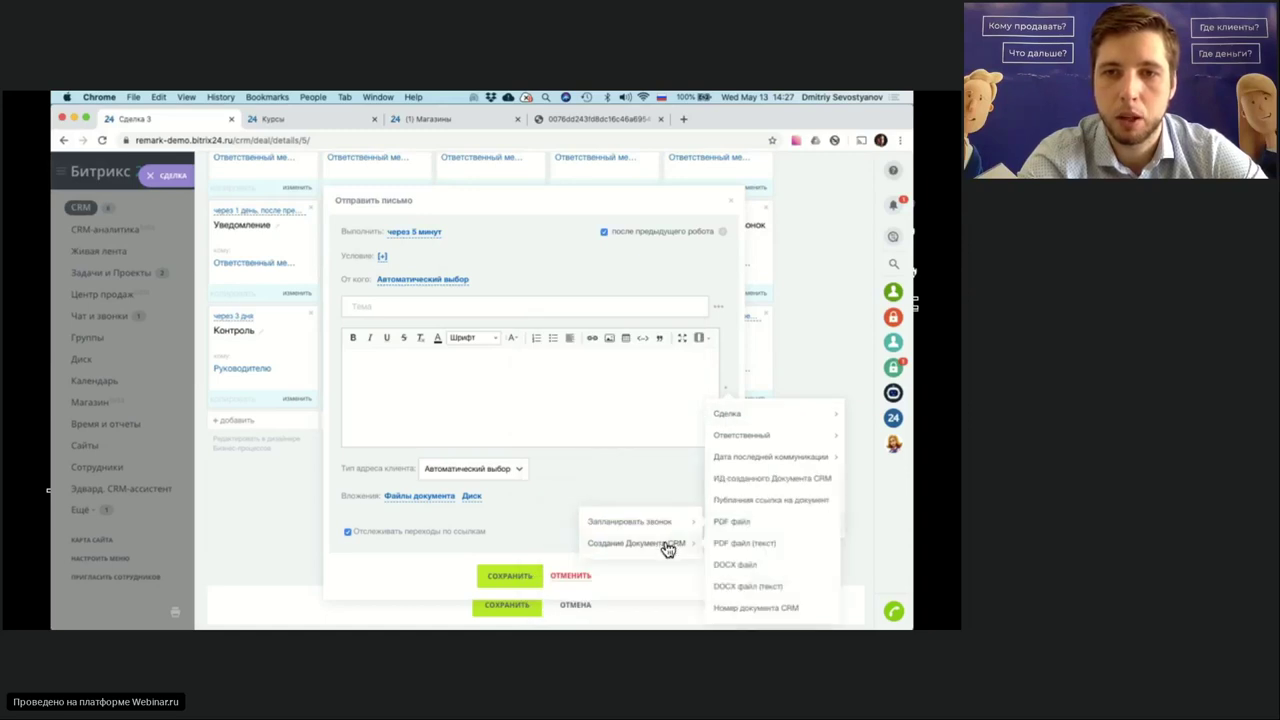
{"action": "left_click", "coordinate": [782, 528]}
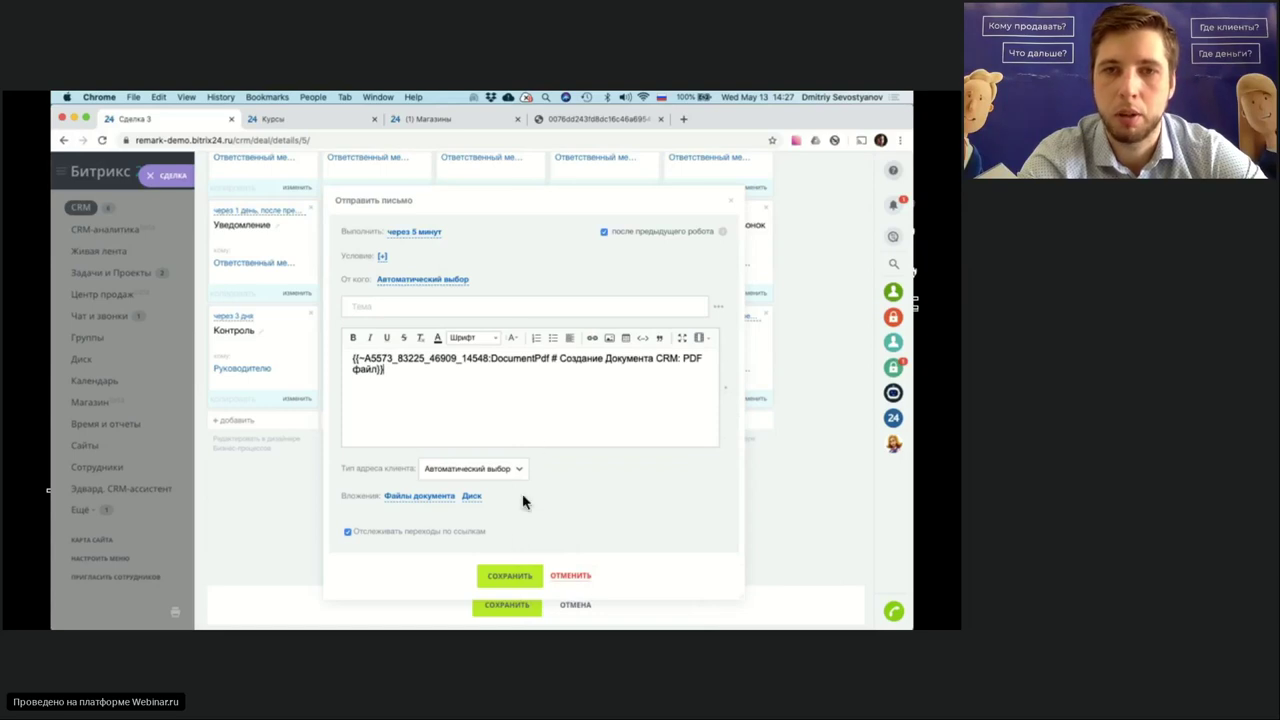
{"action": "left_click", "coordinate": [509, 577]}
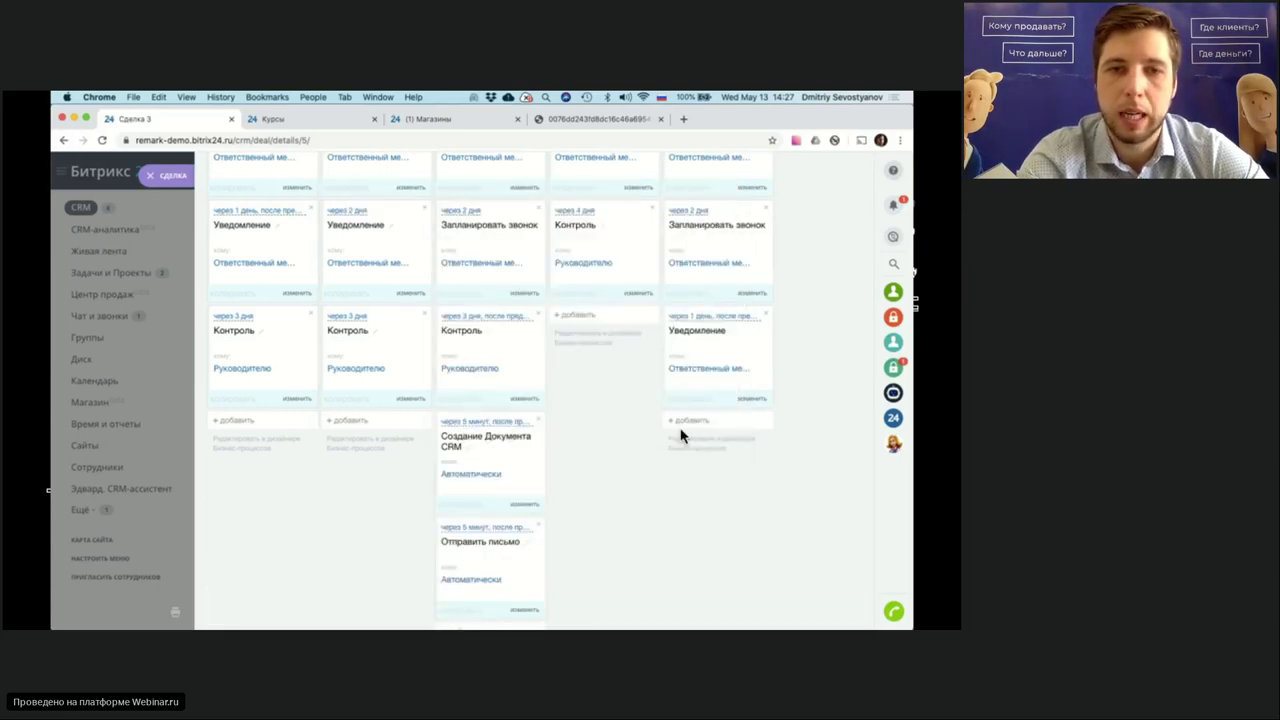
- Review the robots in the "Счёт на предоплату" stage and save the robot configuration for the deal pipeline
{"action": "scroll", "coordinate": [670, 445], "scroll_direction": "down", "scroll_amount": 1}
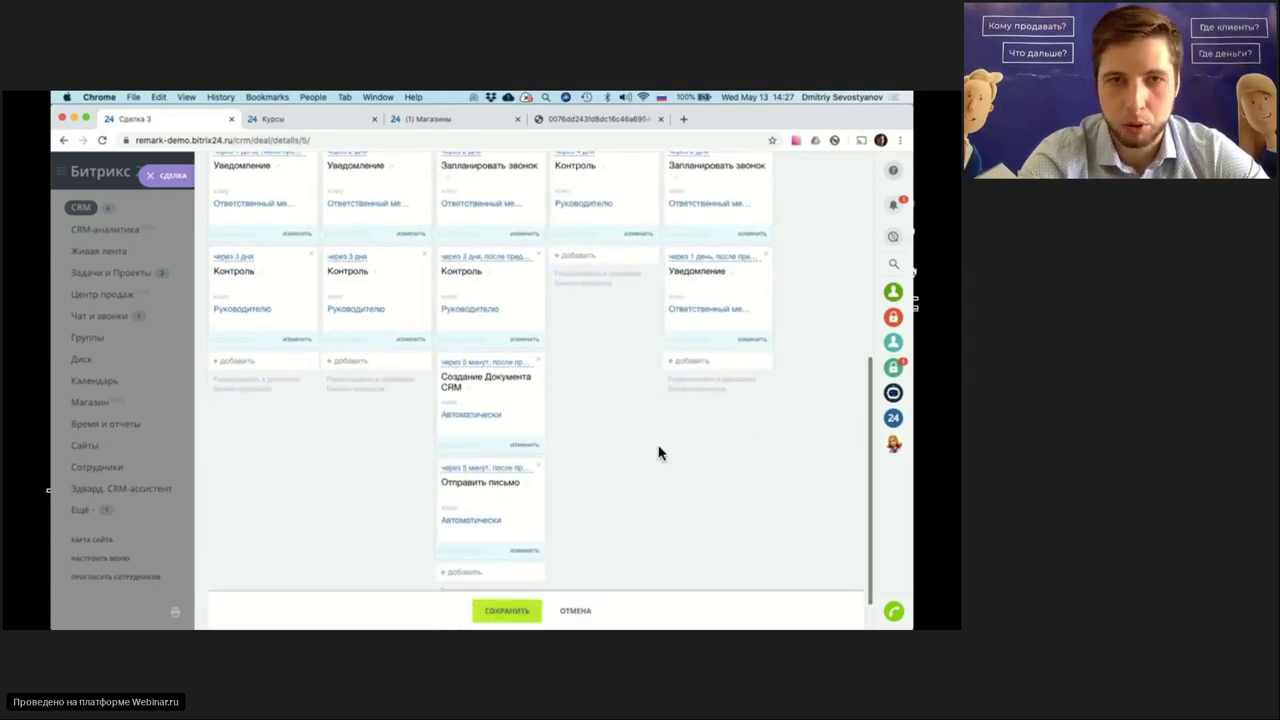
{"action": "scroll", "coordinate": [657, 451], "scroll_direction": "up", "scroll_amount": 4}
{"action": "scroll", "coordinate": [360, 248], "scroll_direction": "up", "scroll_amount": 1}
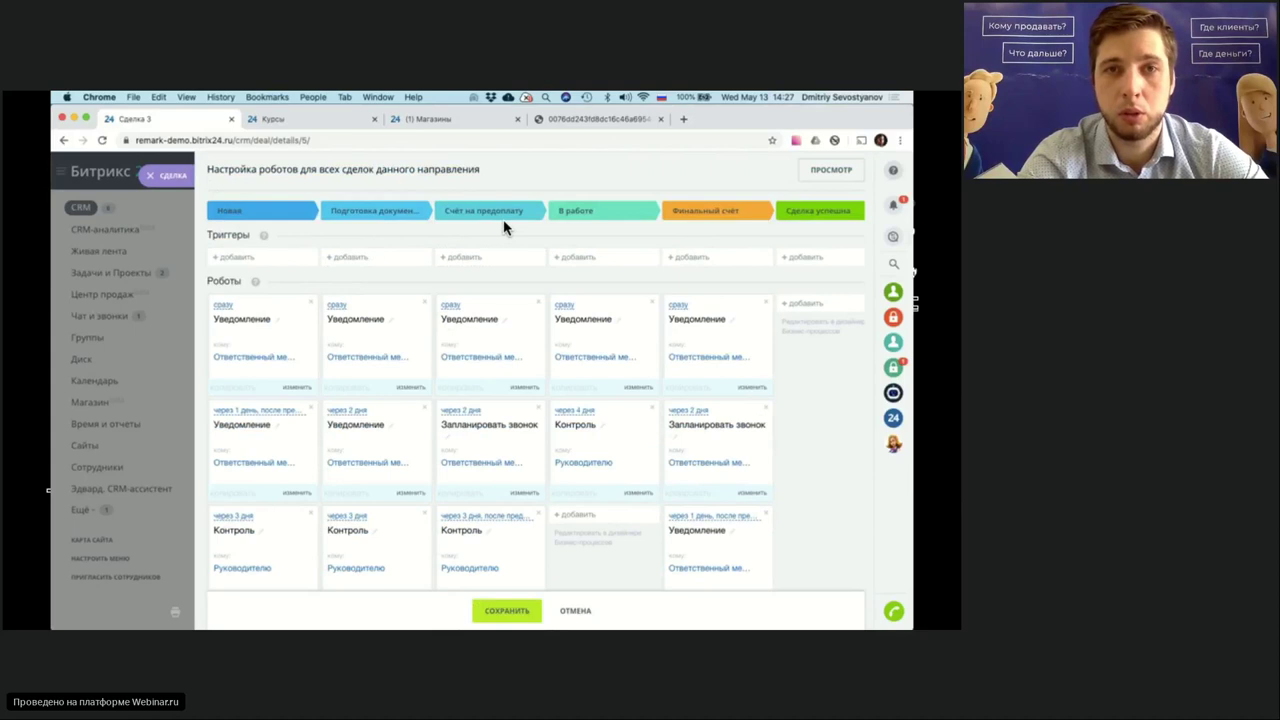
{"action": "scroll", "coordinate": [489, 334], "scroll_direction": "down", "scroll_amount": 5}
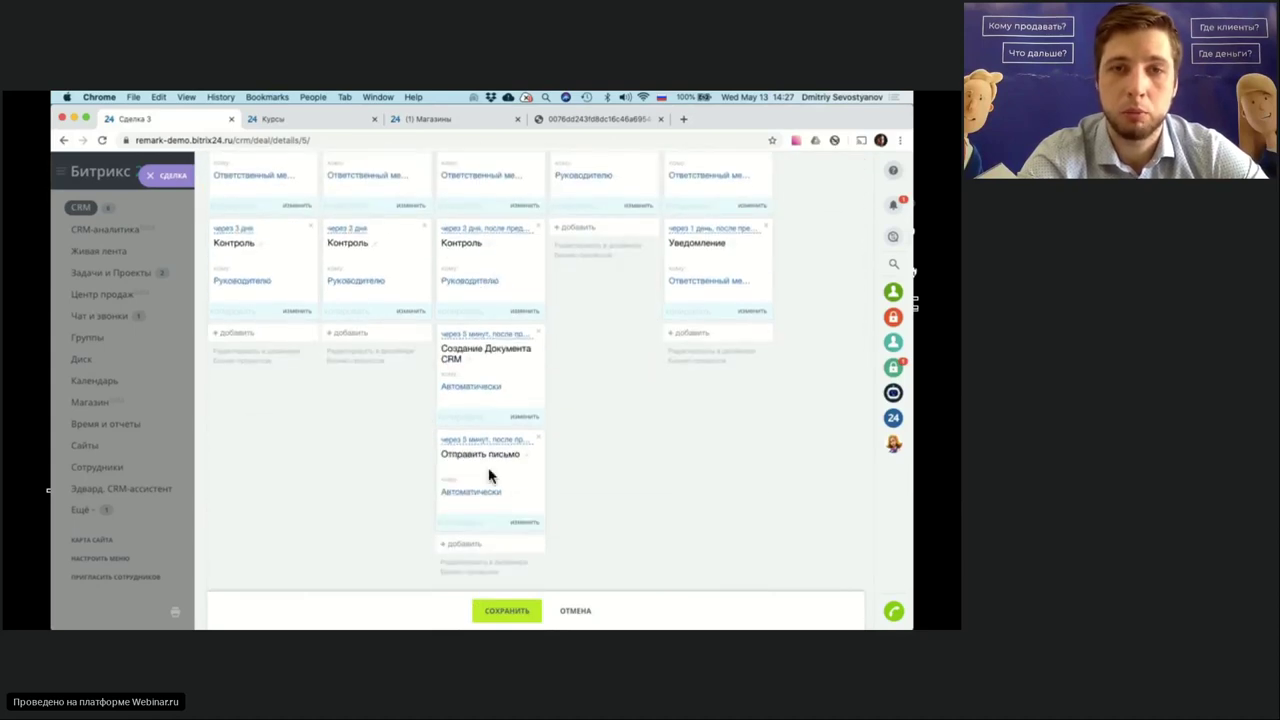
{"action": "left_click", "coordinate": [503, 613]}
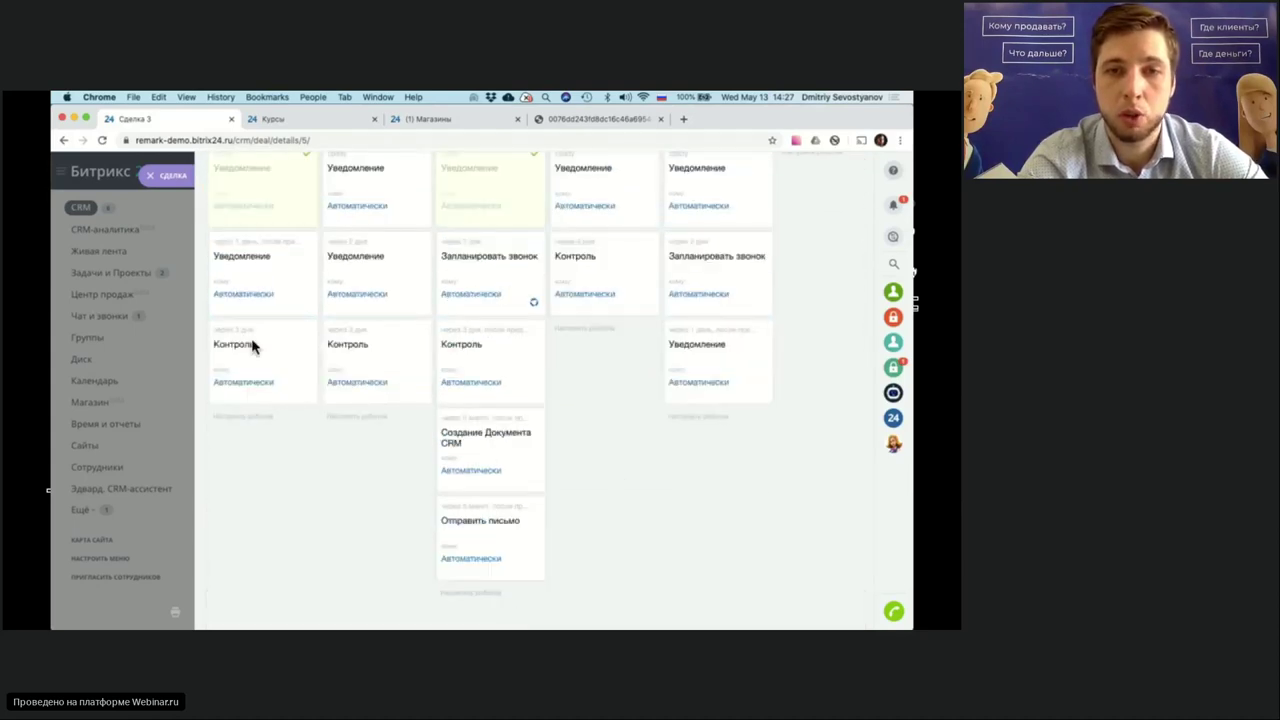
{"action": "scroll", "coordinate": [341, 486], "scroll_direction": "up", "scroll_amount": 5}
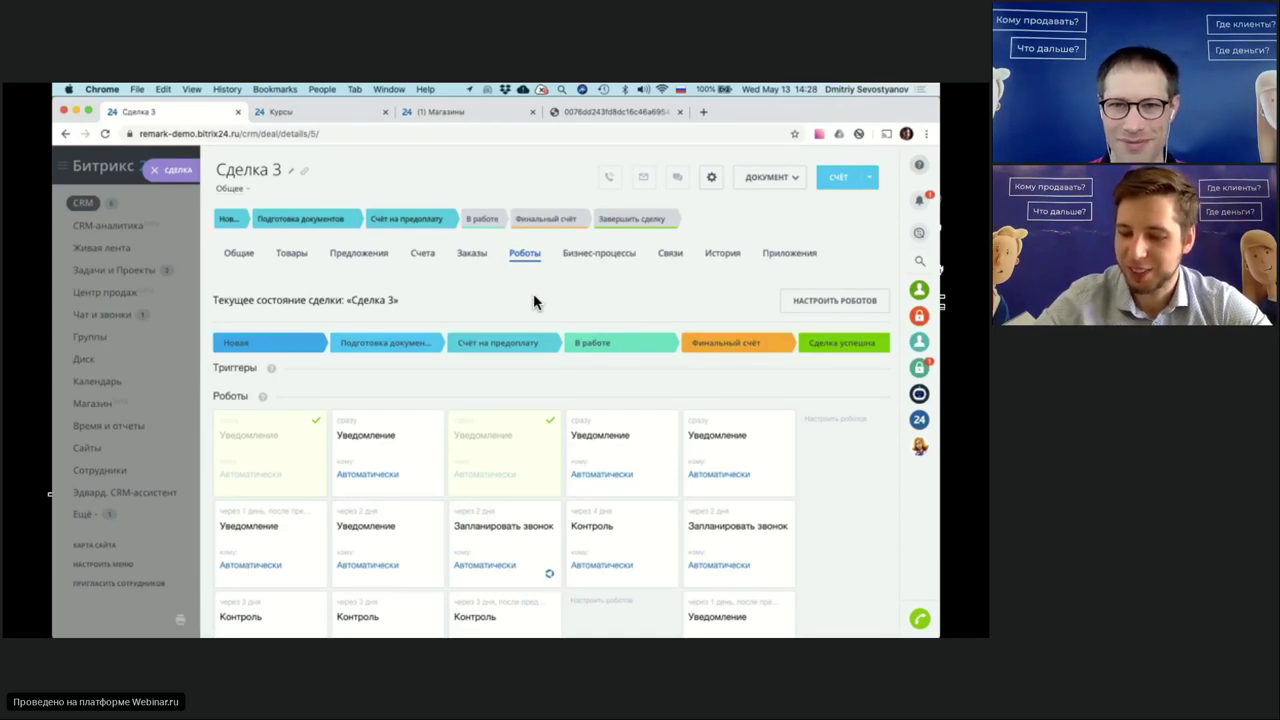
- Close the "Сделка 3" card and switch to the slide presentation, advancing past the "Эффективность компании" slide
{"action": "left_click", "coordinate": [155, 175]}
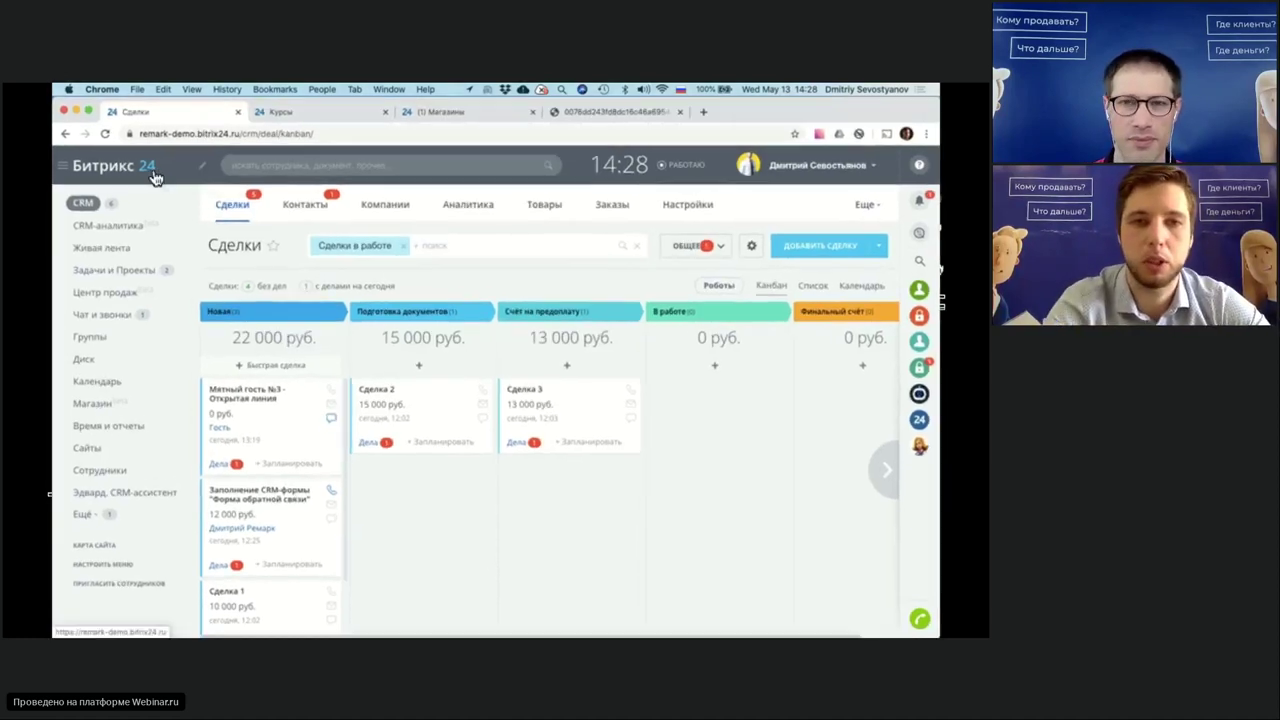
{"action": "key", "text": "ctrl+Up"}
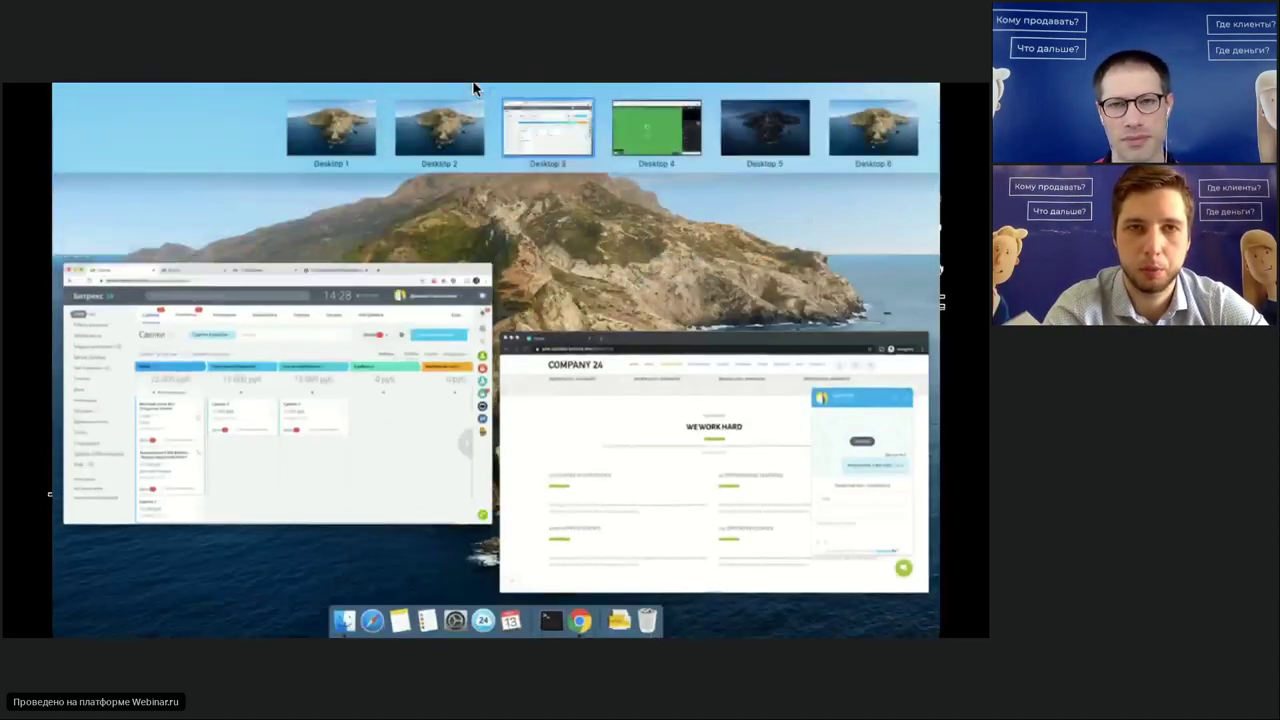
{"action": "left_click", "coordinate": [625, 127]}
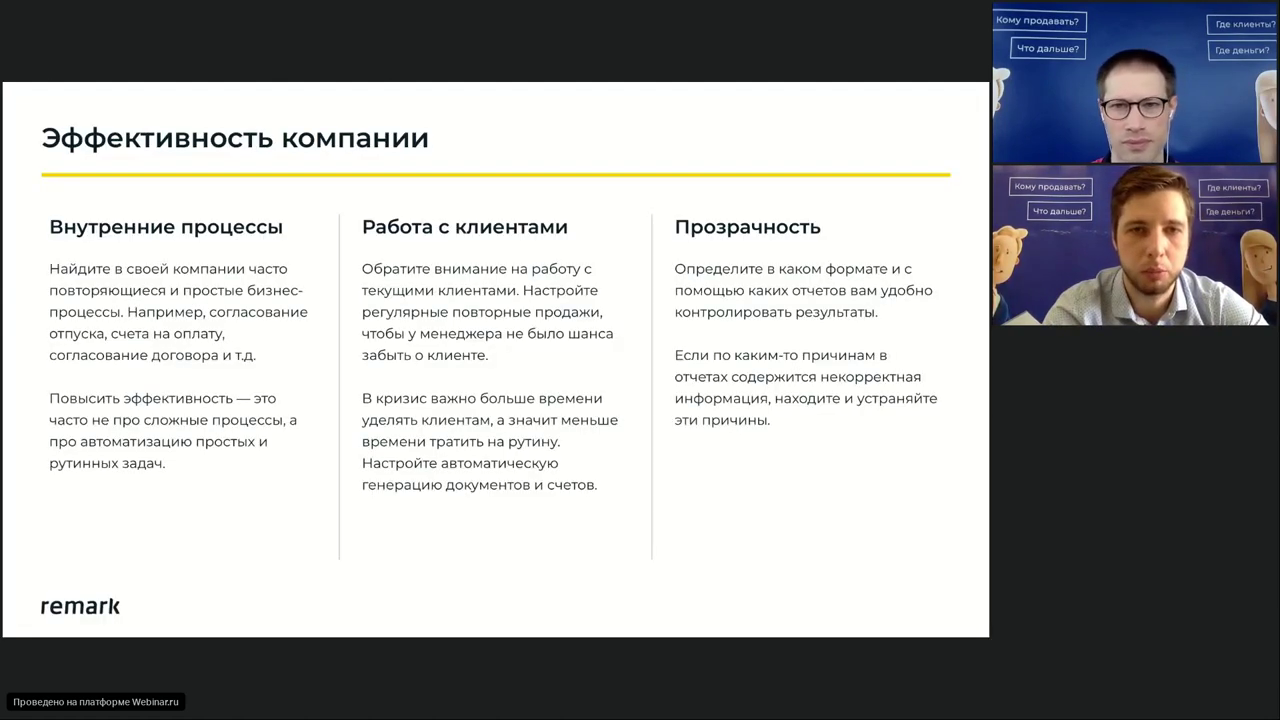
{"action": "key", "text": "Right"}
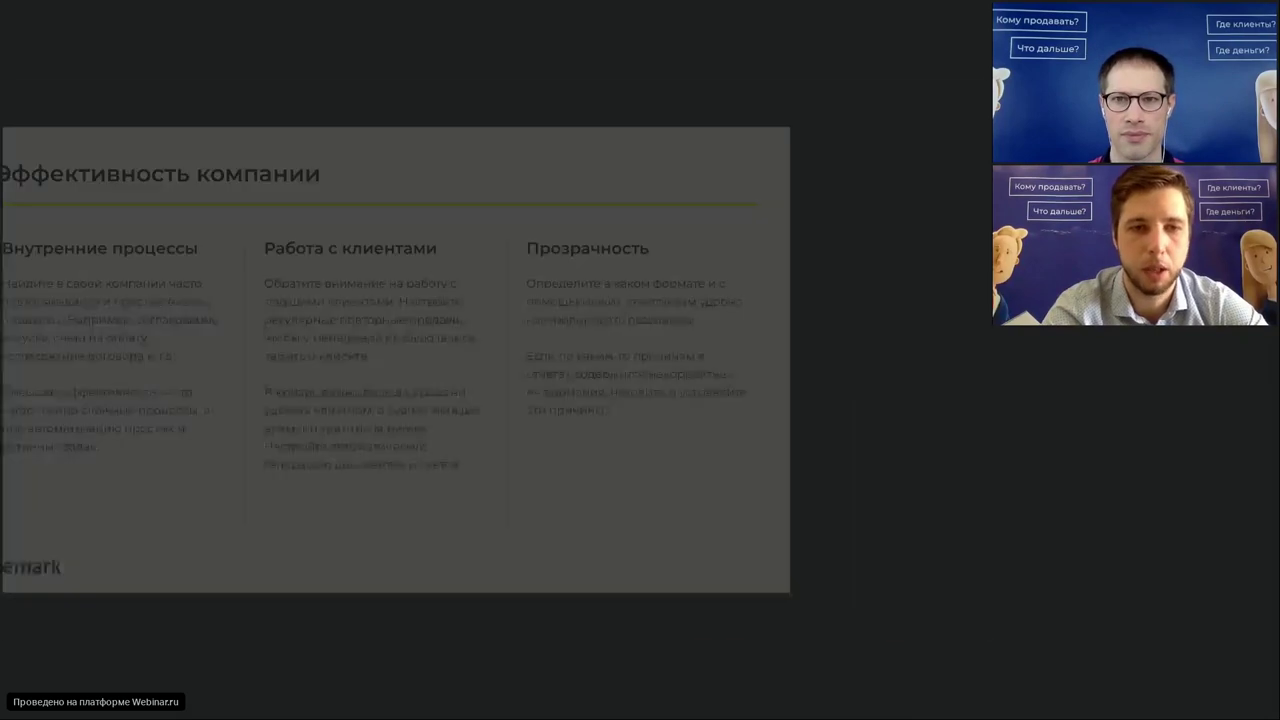
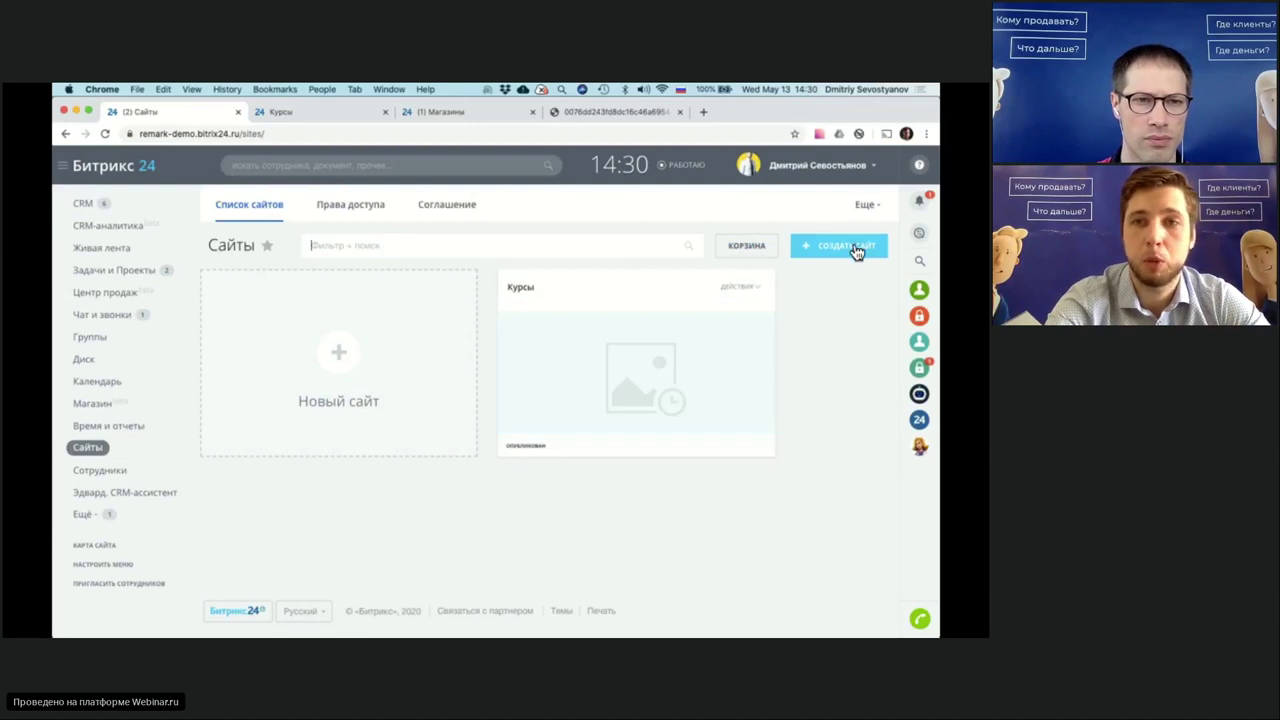
- Create a new site from the "Бухгалтерские услуги" template with the yellow colour palette
{"action": "left_click", "coordinate": [862, 246]}
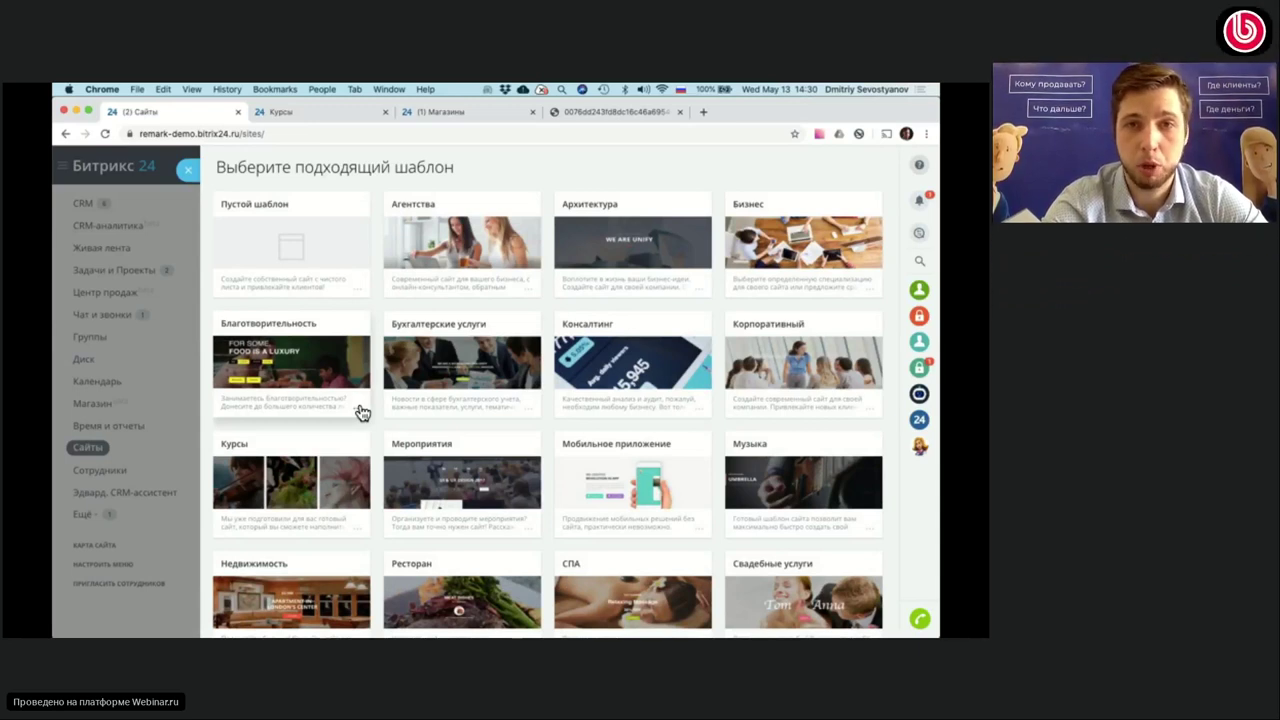
{"action": "scroll", "coordinate": [570, 406], "scroll_direction": "down", "scroll_amount": 1}
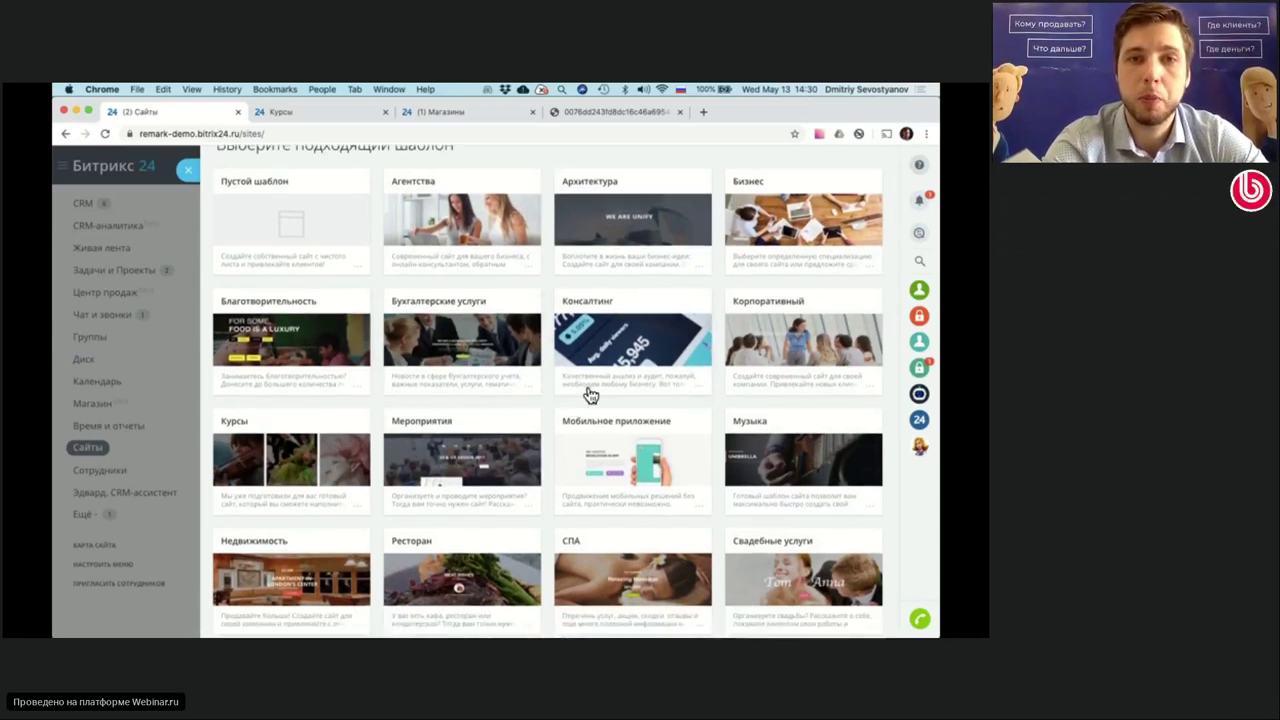
{"action": "left_click", "coordinate": [493, 338]}
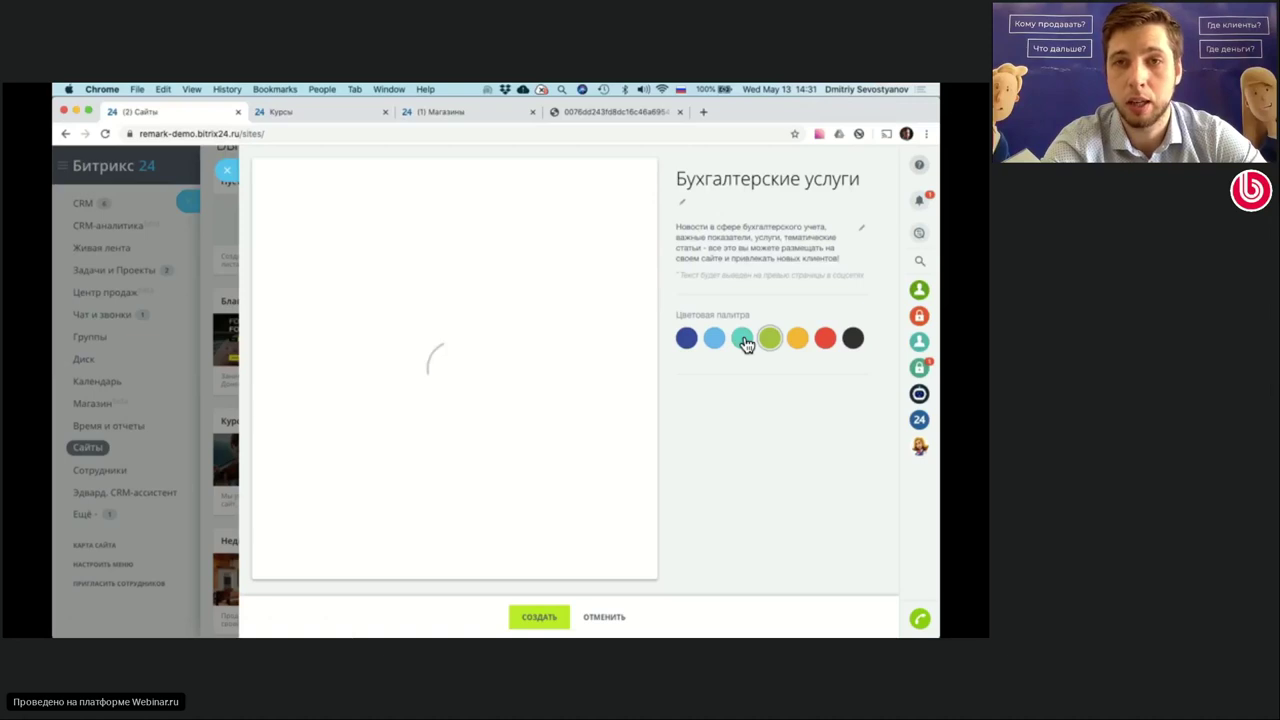
{"action": "left_click", "coordinate": [793, 344]}
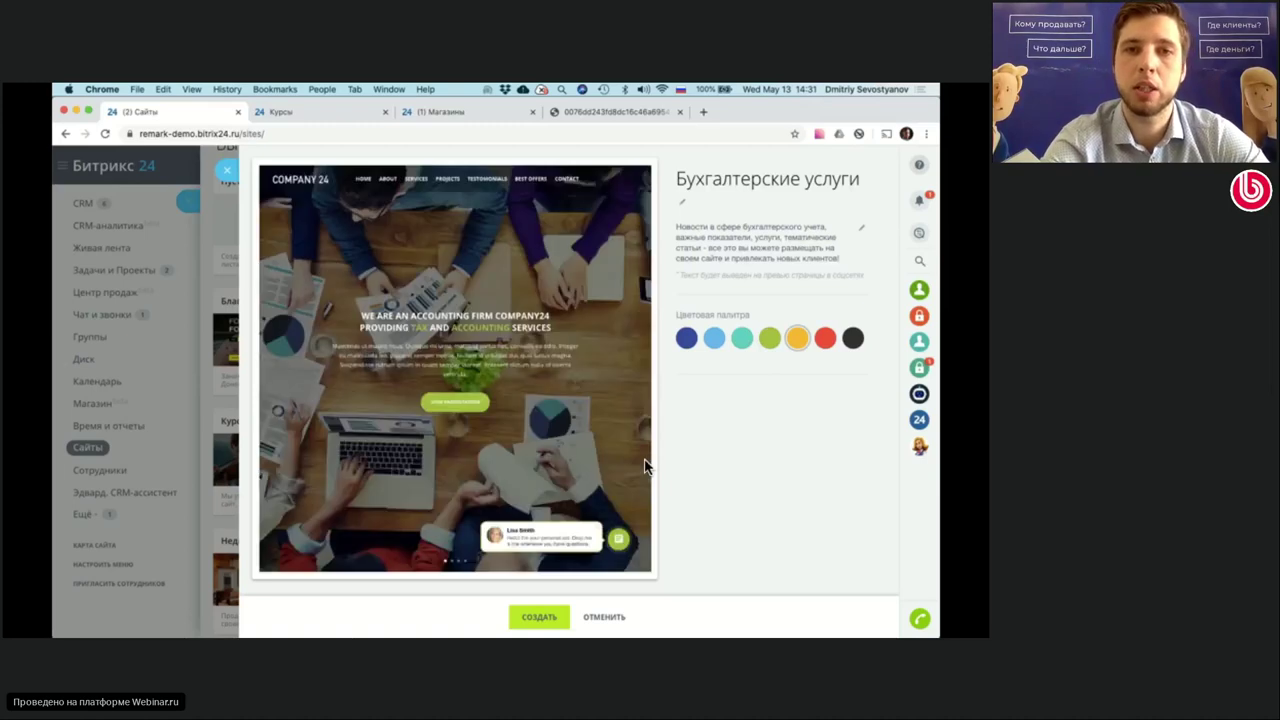
{"action": "left_click", "coordinate": [541, 628]}
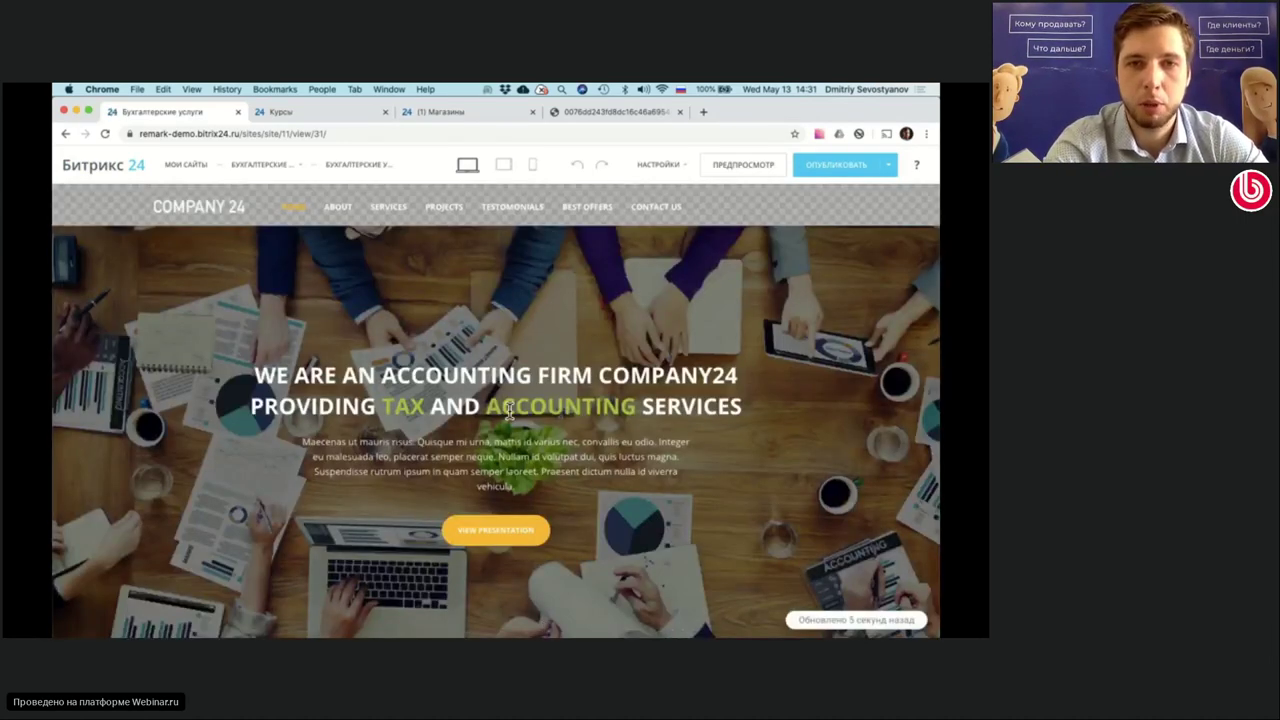
- Replace the main heading of the site's first block with "Акции и скидки только сегодня"
{"action": "left_click", "coordinate": [517, 380]}
{"action": "triple_click", "coordinate": [517, 380]}
{"action": "type", "text": "Мит"}
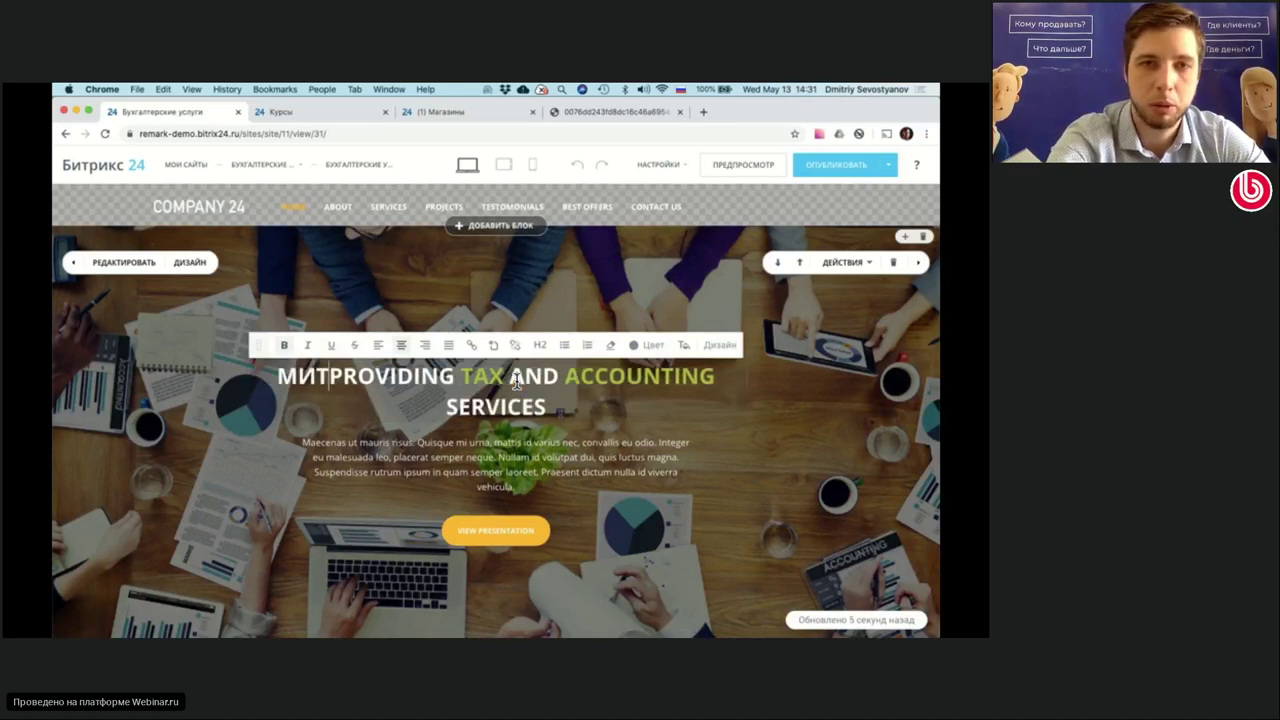
{"action": "type", "text": "м"}
{"action": "key", "text": "BackSpace"}
{"action": "key", "text": "BackSpace"}
{"action": "key", "text": "BackSpace"}
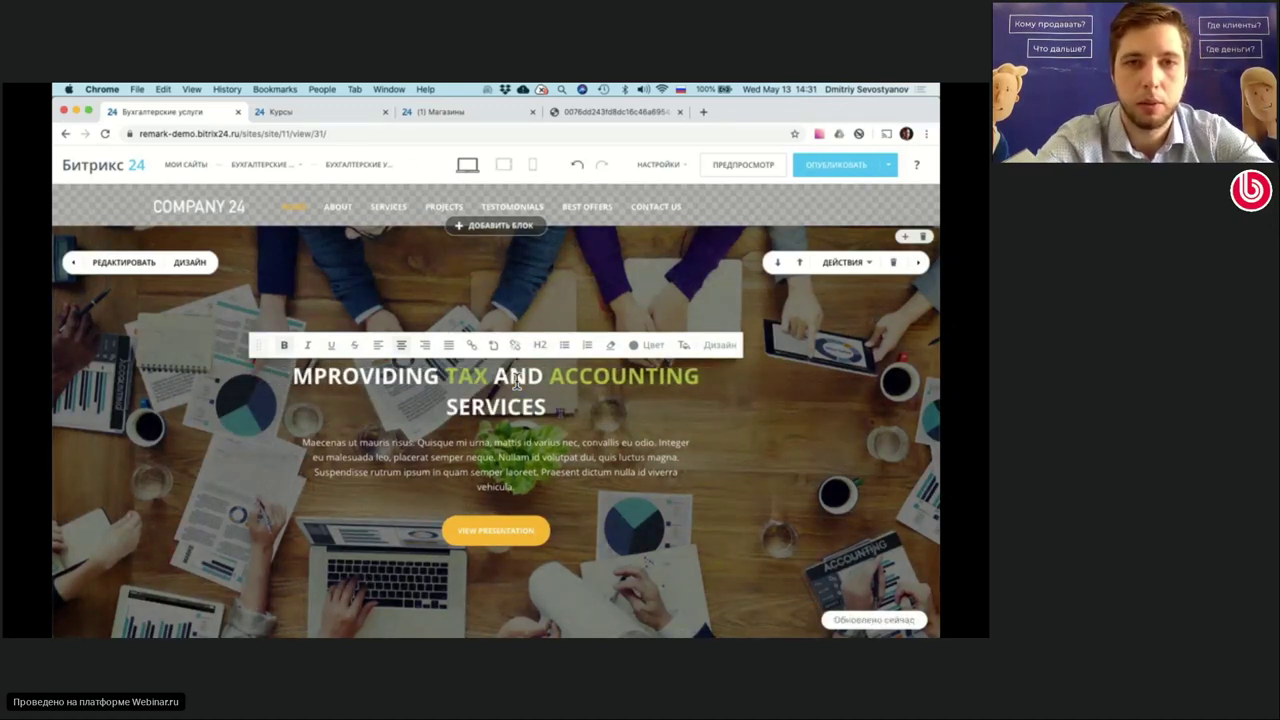
{"action": "triple_click", "coordinate": [517, 380]}
{"action": "type", "text": "акции и скидки "}
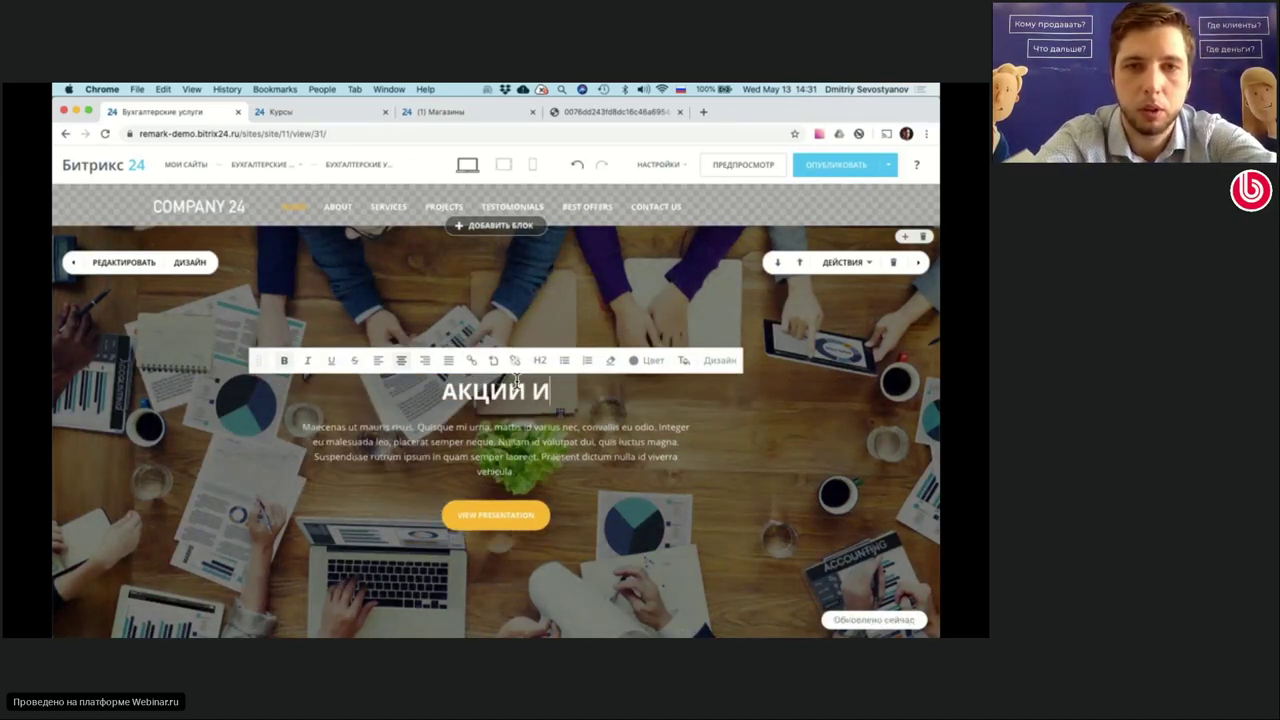
{"action": "type", "text": "только сегодня"}
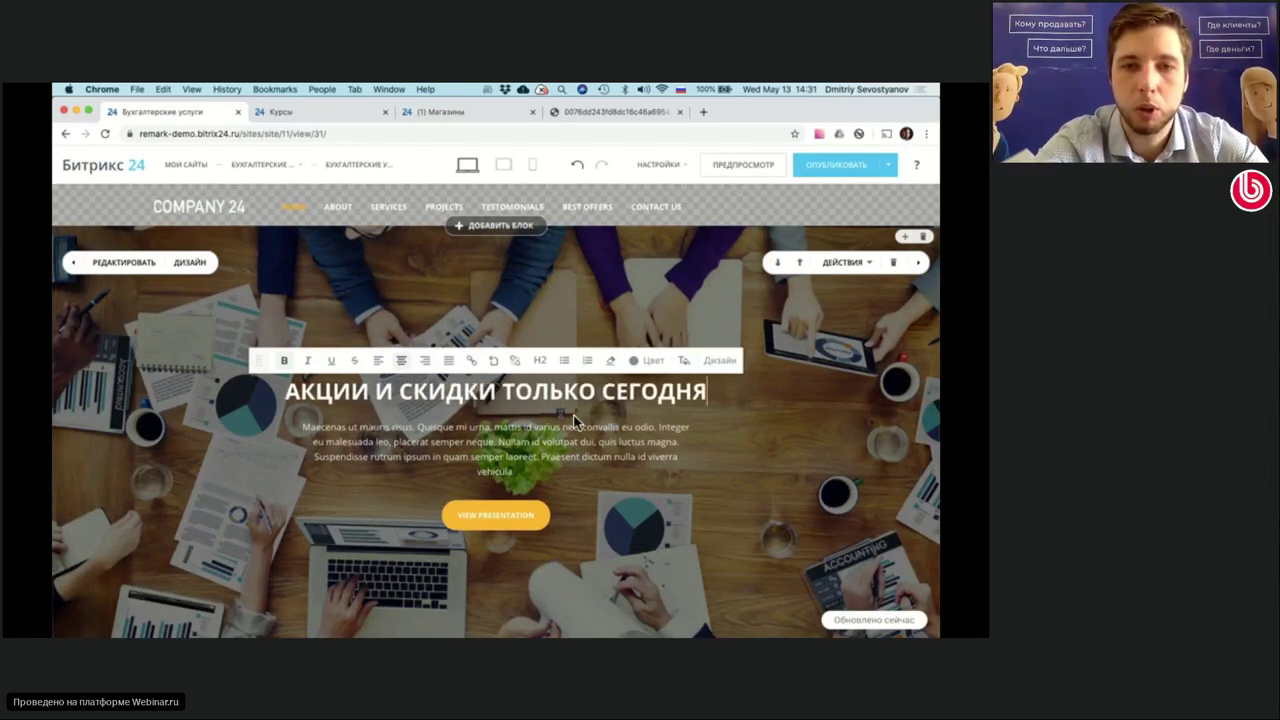
{"action": "left_click", "coordinate": [568, 498]}
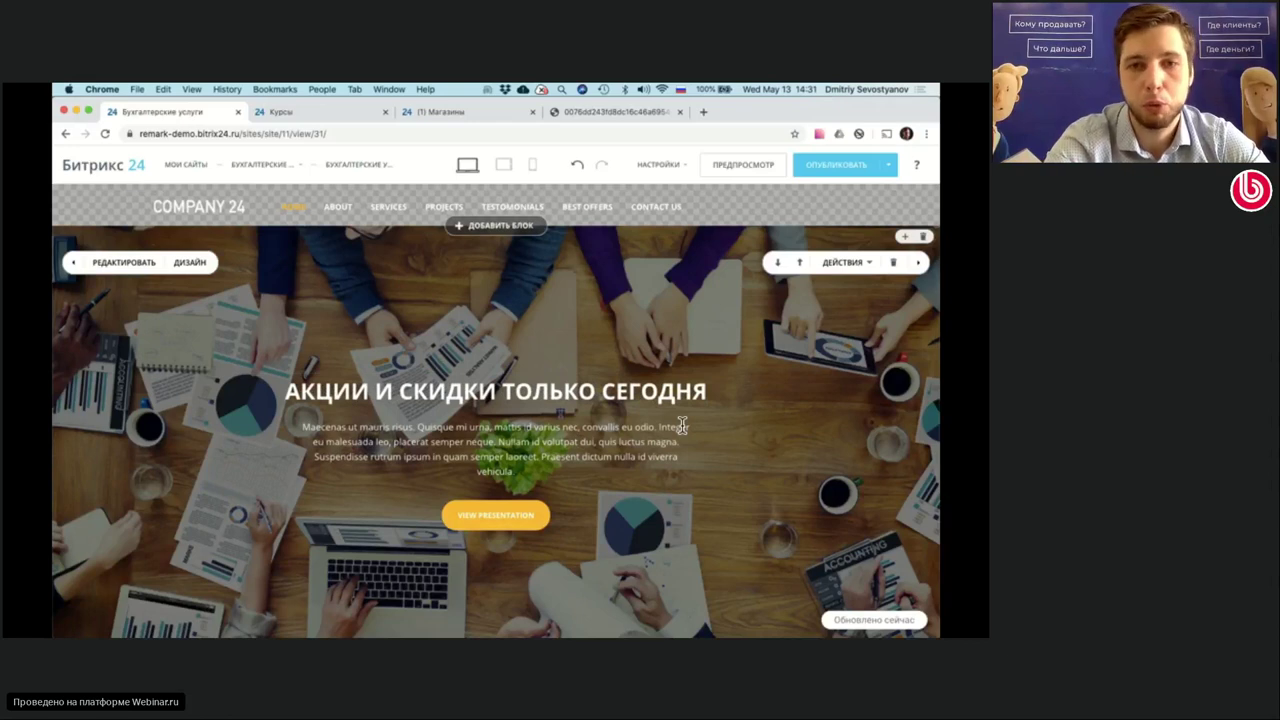
- Look through the site's content blocks below the main banner, including "We know our job" and "What we offer"
{"action": "scroll", "coordinate": [682, 426], "scroll_direction": "down", "scroll_amount": 10}
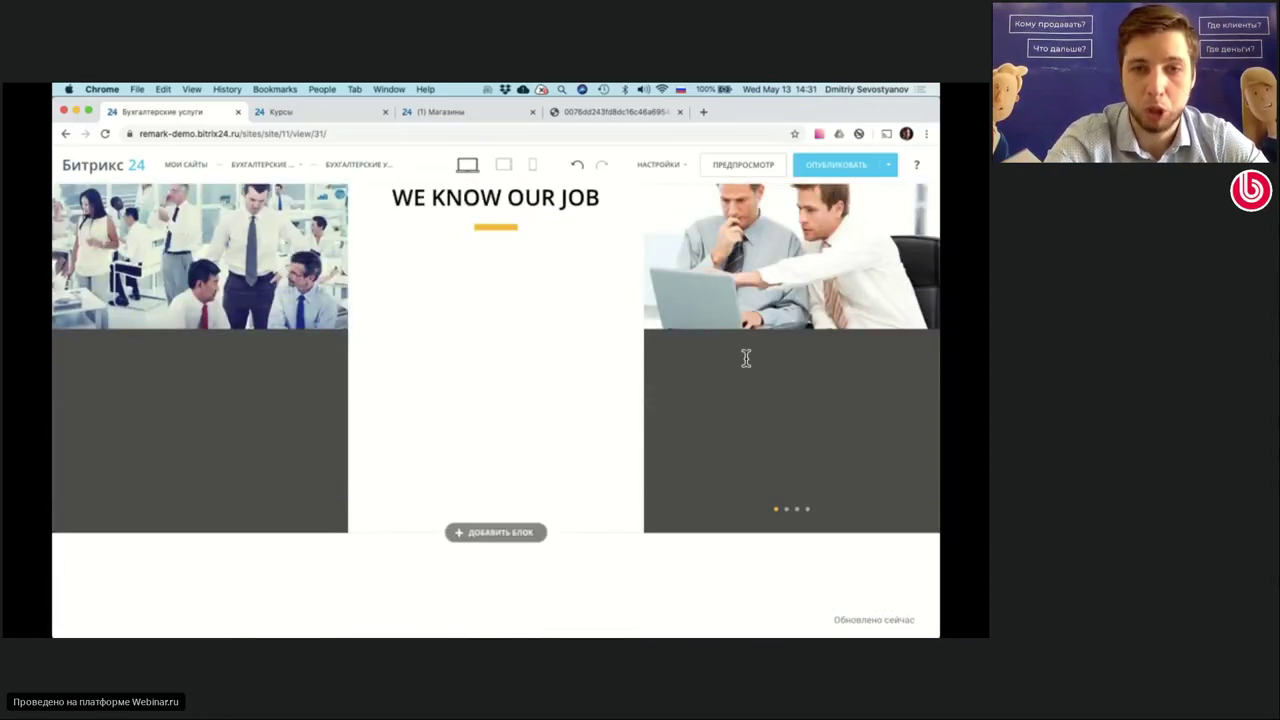
{"action": "scroll", "coordinate": [563, 409], "scroll_direction": "down", "scroll_amount": 2}
{"action": "scroll", "coordinate": [581, 346], "scroll_direction": "up", "scroll_amount": 3}
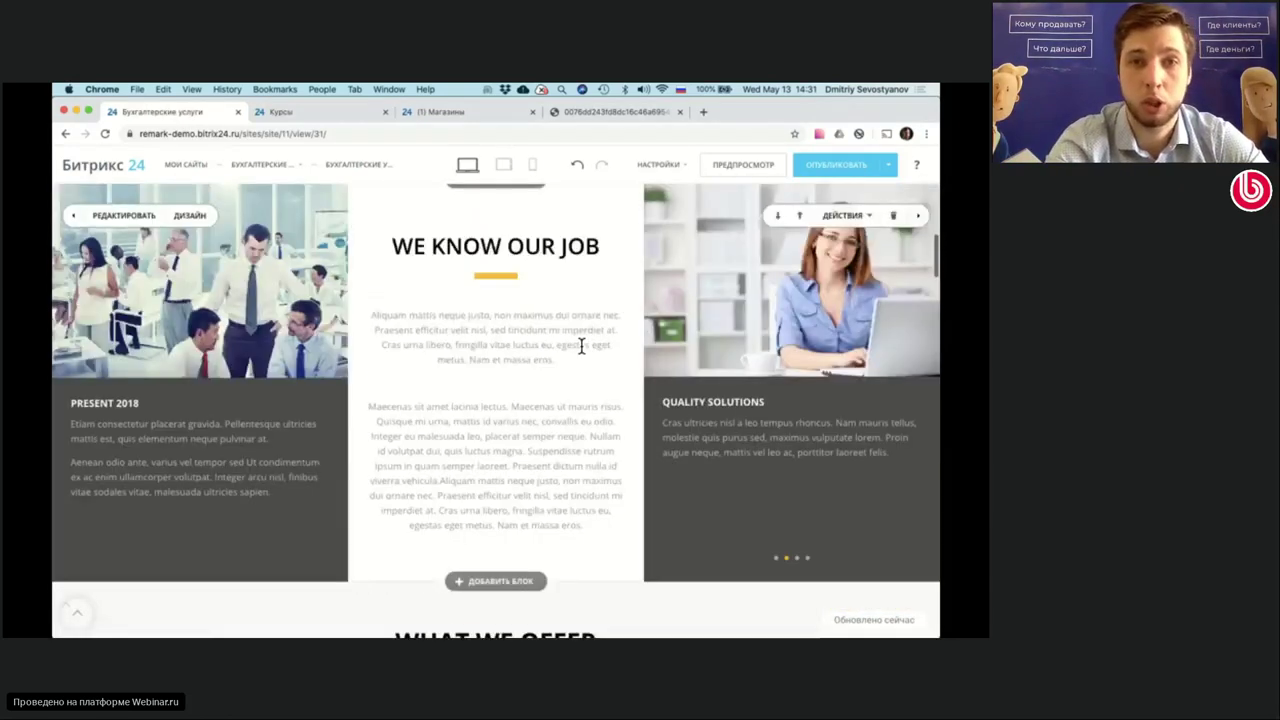
{"action": "scroll", "coordinate": [581, 346], "scroll_direction": "up", "scroll_amount": 2}
{"action": "scroll", "coordinate": [581, 345], "scroll_direction": "down", "scroll_amount": 1}
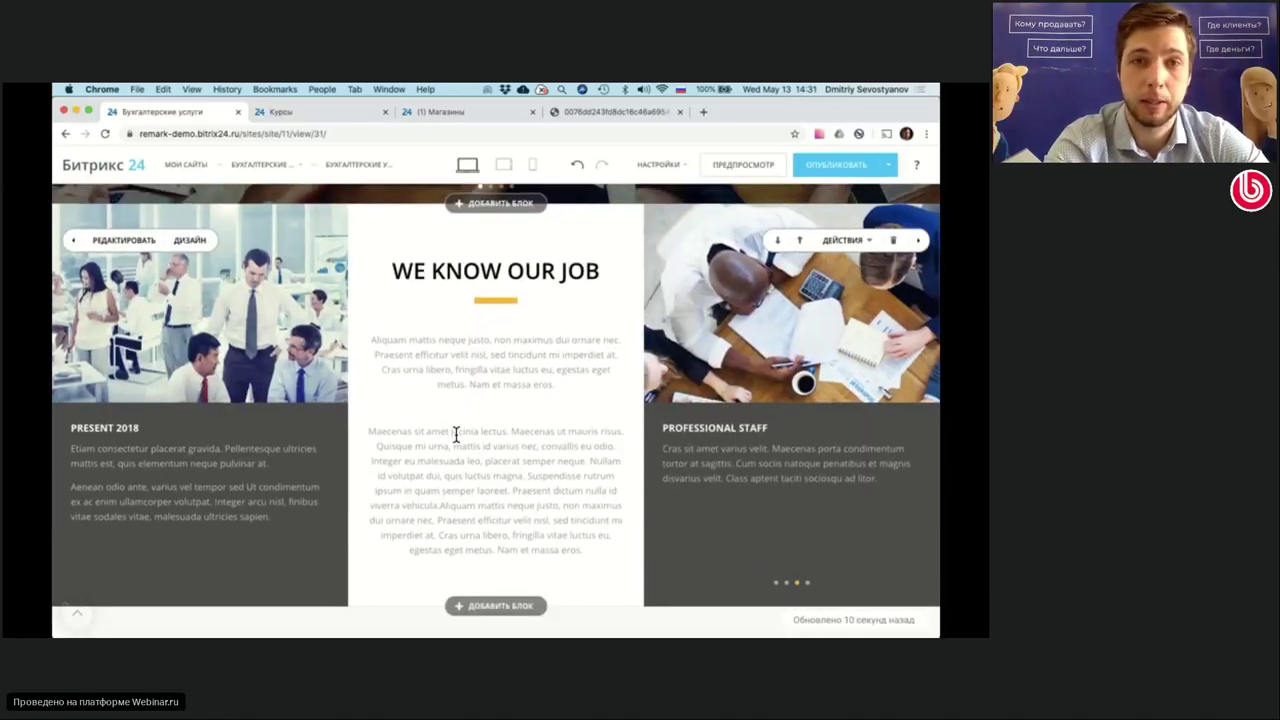
{"action": "scroll", "coordinate": [457, 434], "scroll_direction": "down", "scroll_amount": 4}
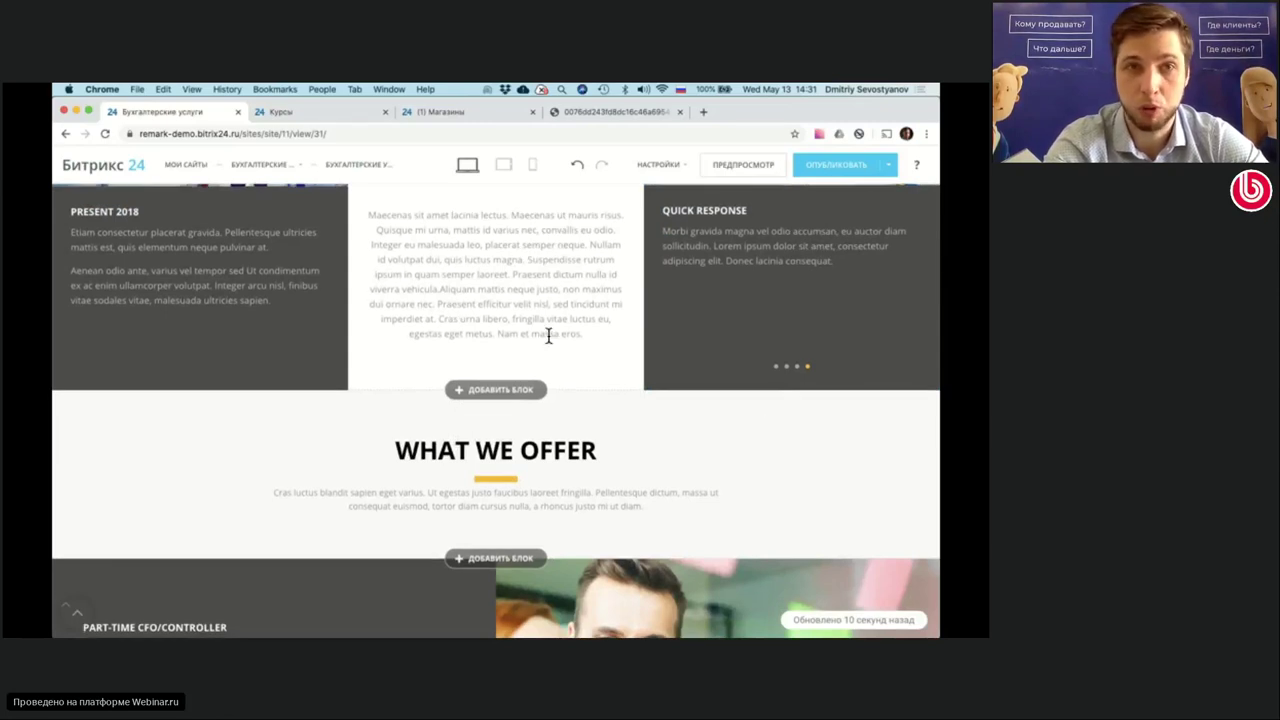
{"action": "scroll", "coordinate": [548, 338], "scroll_direction": "up", "scroll_amount": 10}
{"action": "scroll", "coordinate": [548, 335], "scroll_direction": "up", "scroll_amount": 3}
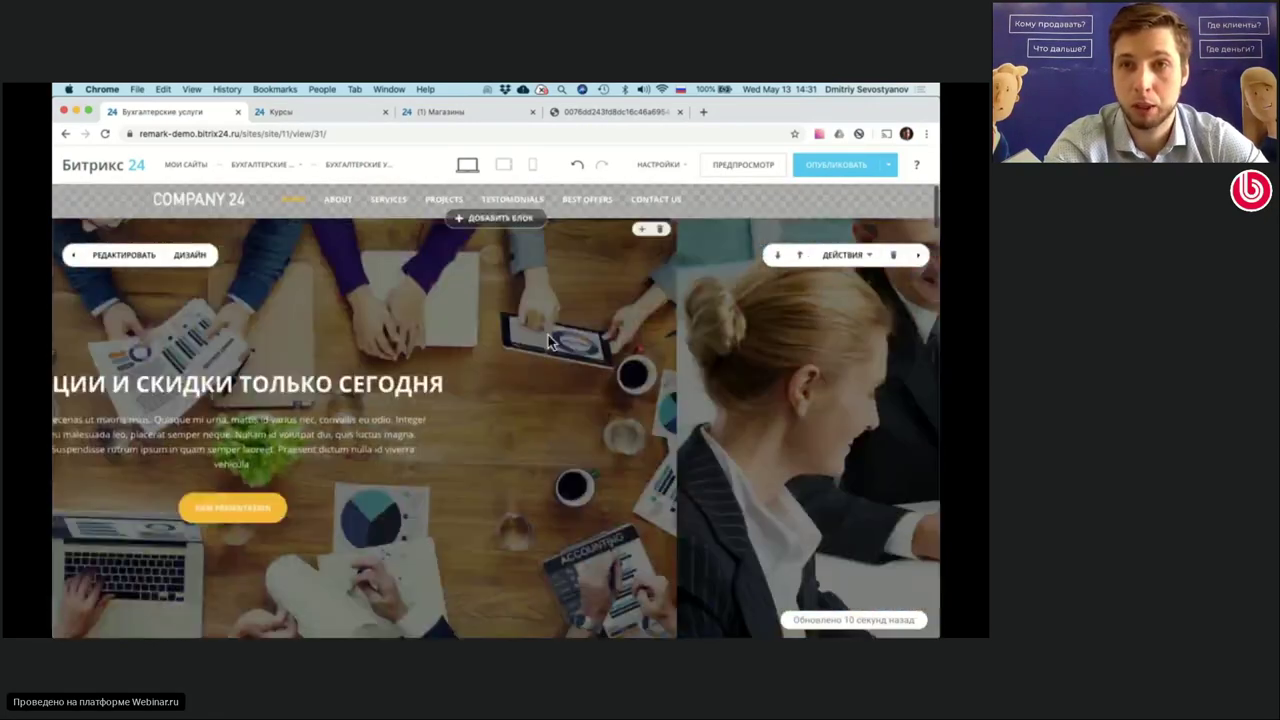
- Publish the "Бухгалтерские услуги" site and look through the "Курсы" site's blocks down to its contact form
{"action": "left_click", "coordinate": [833, 170]}
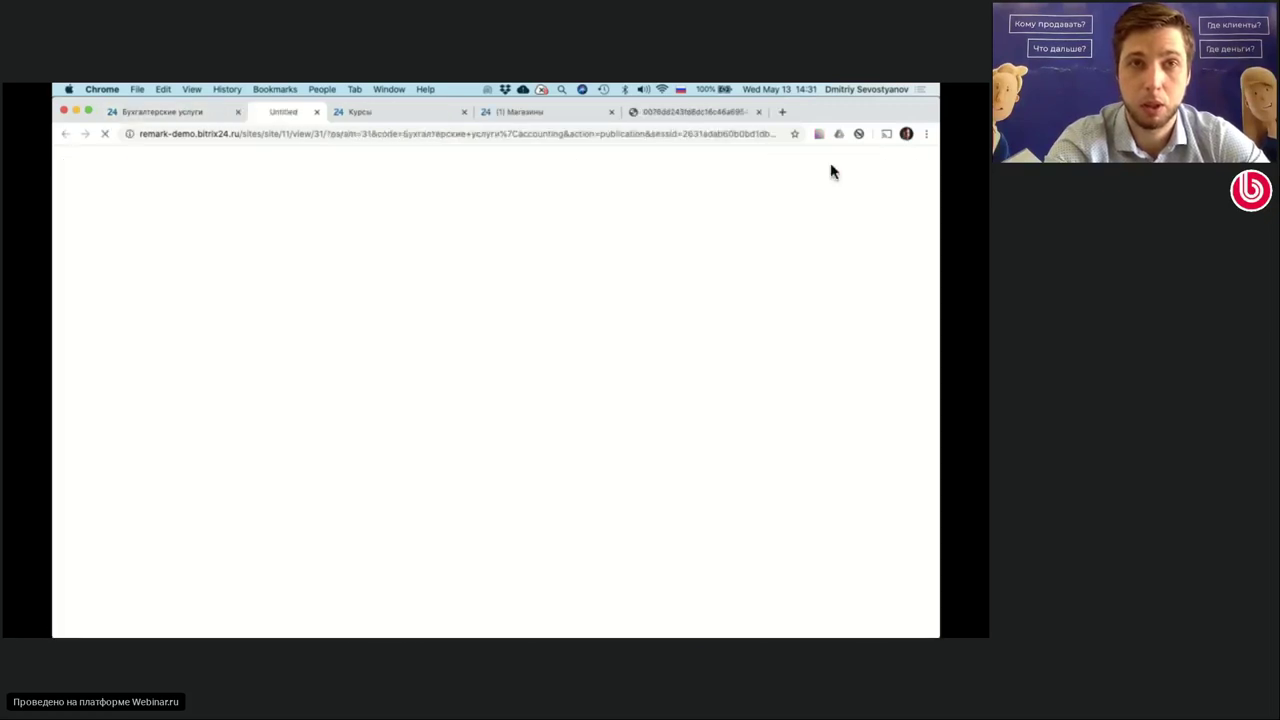
{"action": "left_click", "coordinate": [452, 113]}
{"action": "scroll", "coordinate": [471, 300], "scroll_direction": "up", "scroll_amount": 1}
{"action": "scroll", "coordinate": [490, 378], "scroll_direction": "down", "scroll_amount": 5}
{"action": "scroll", "coordinate": [488, 376], "scroll_direction": "up", "scroll_amount": 3}
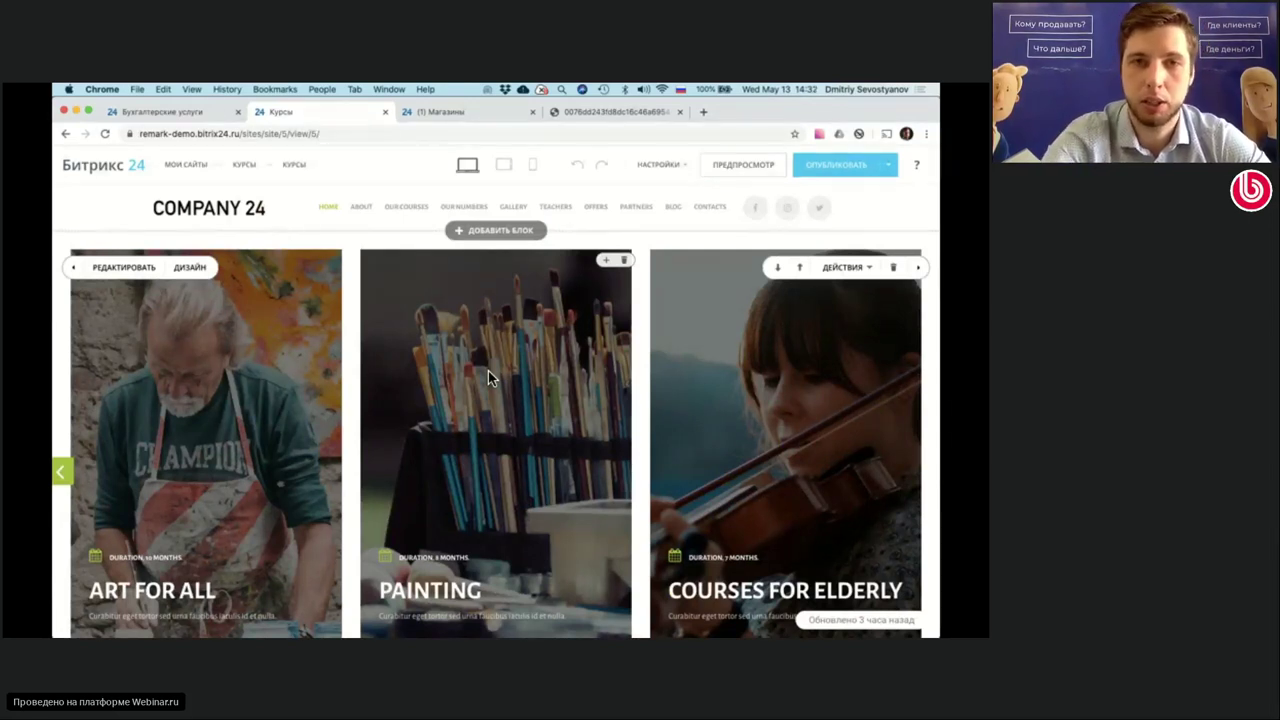
{"action": "scroll", "coordinate": [488, 371], "scroll_direction": "down", "scroll_amount": 15}
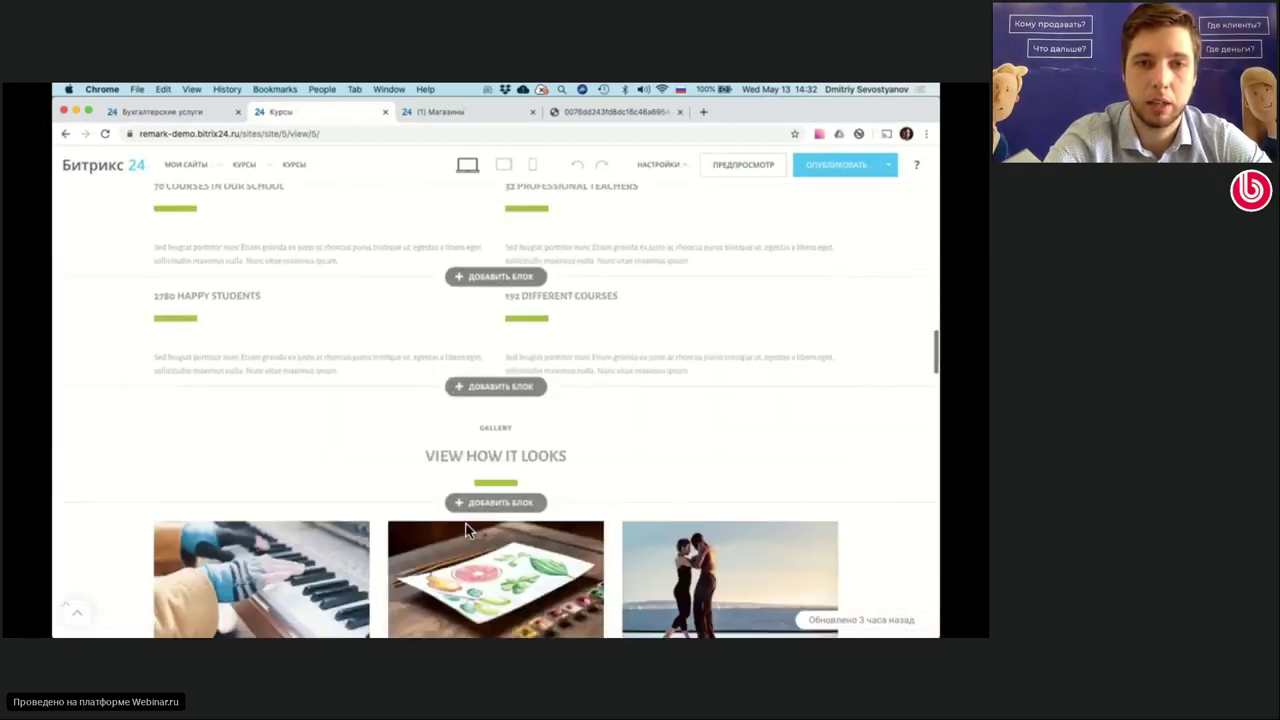
{"action": "scroll", "coordinate": [468, 532], "scroll_direction": "down", "scroll_amount": 10}
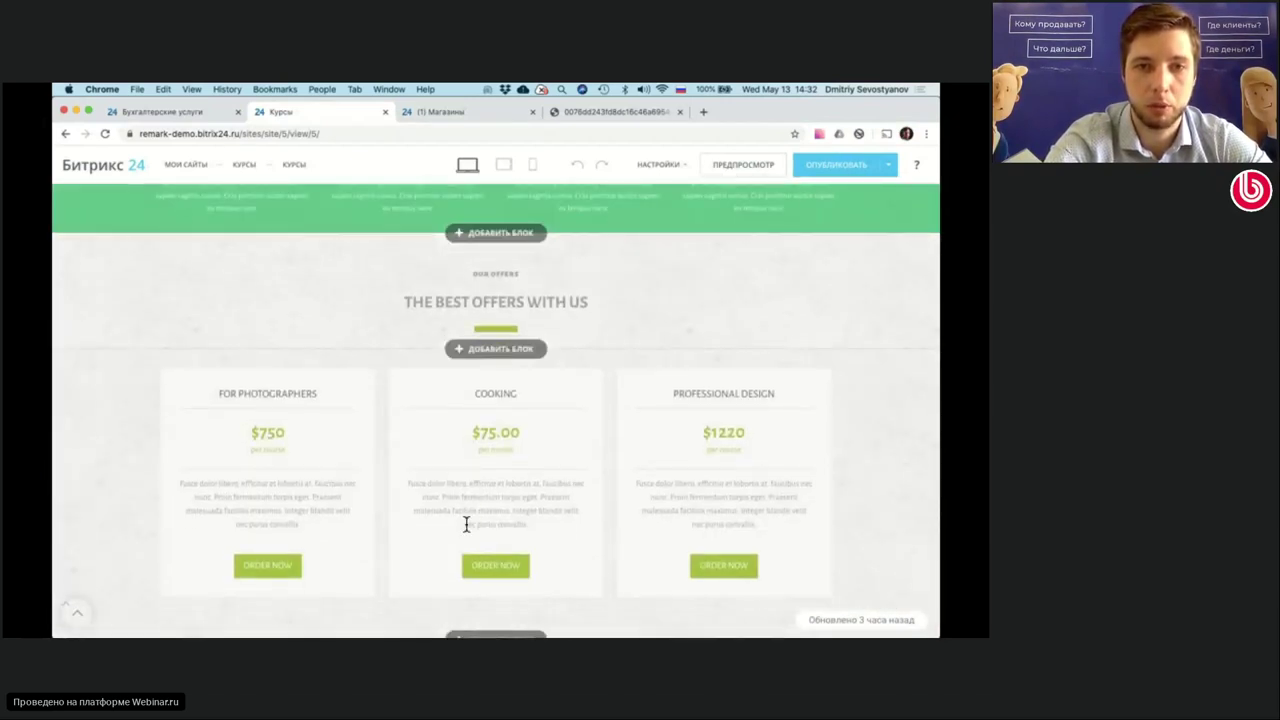
{"action": "scroll", "coordinate": [465, 531], "scroll_direction": "down", "scroll_amount": 10}
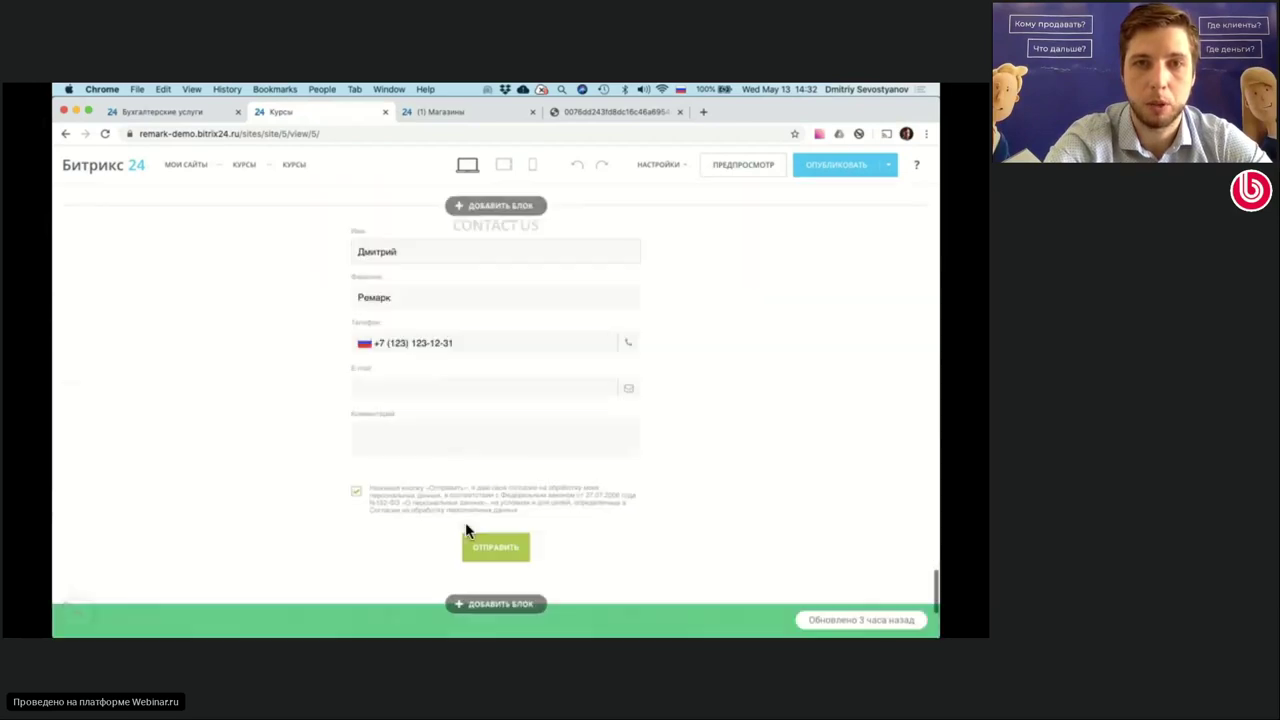
- Submit the contact form on the "Курсы" site and open the CRM deals board
{"action": "left_click", "coordinate": [431, 320]}
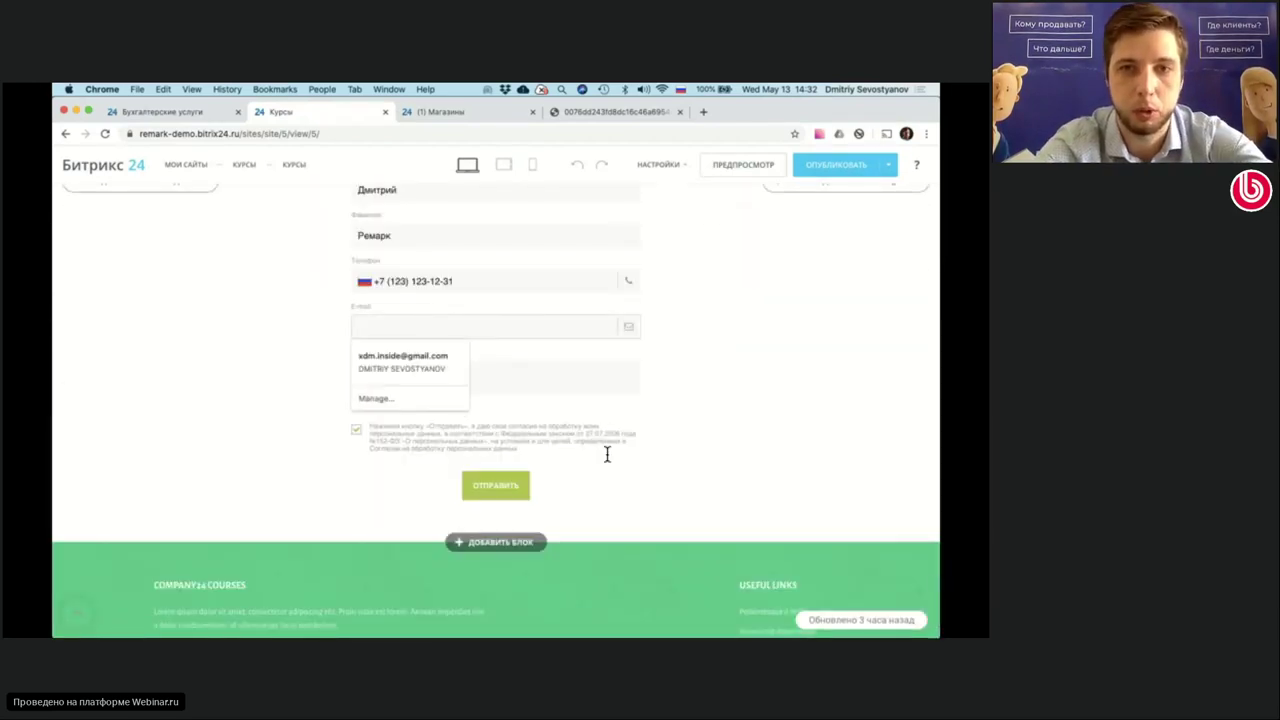
{"action": "left_click", "coordinate": [505, 494]}
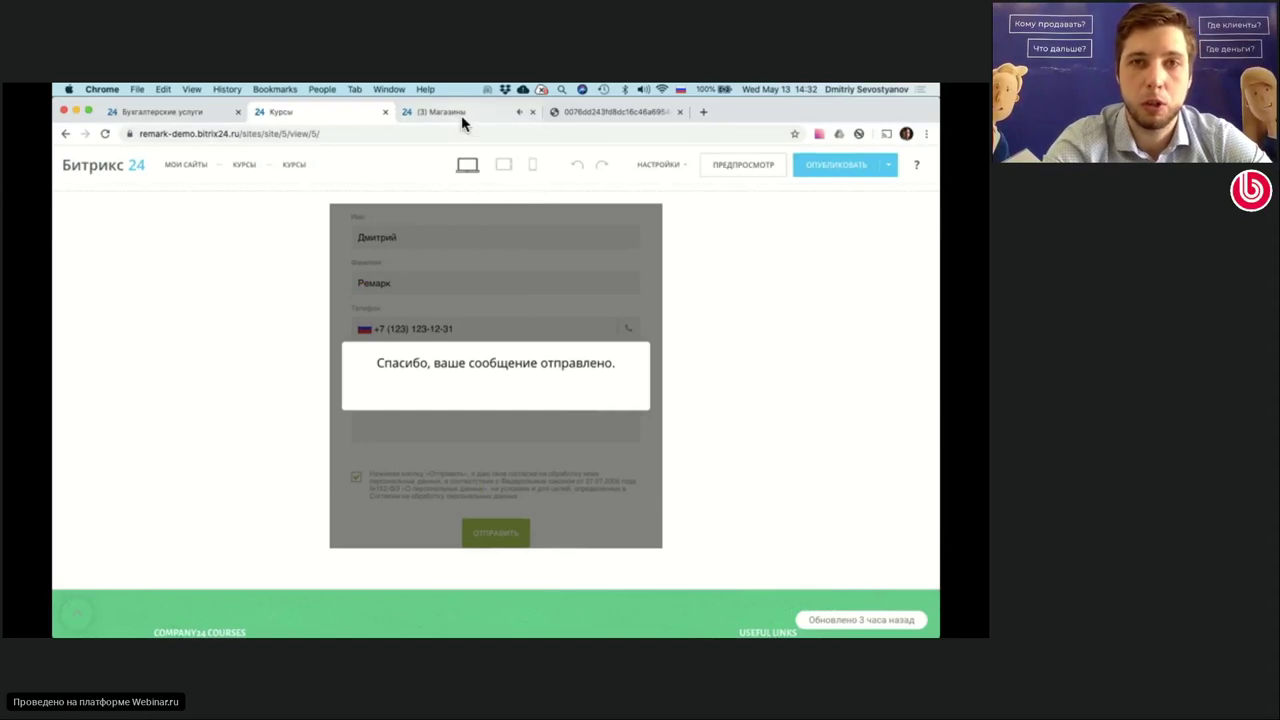
{"action": "left_click", "coordinate": [462, 114]}
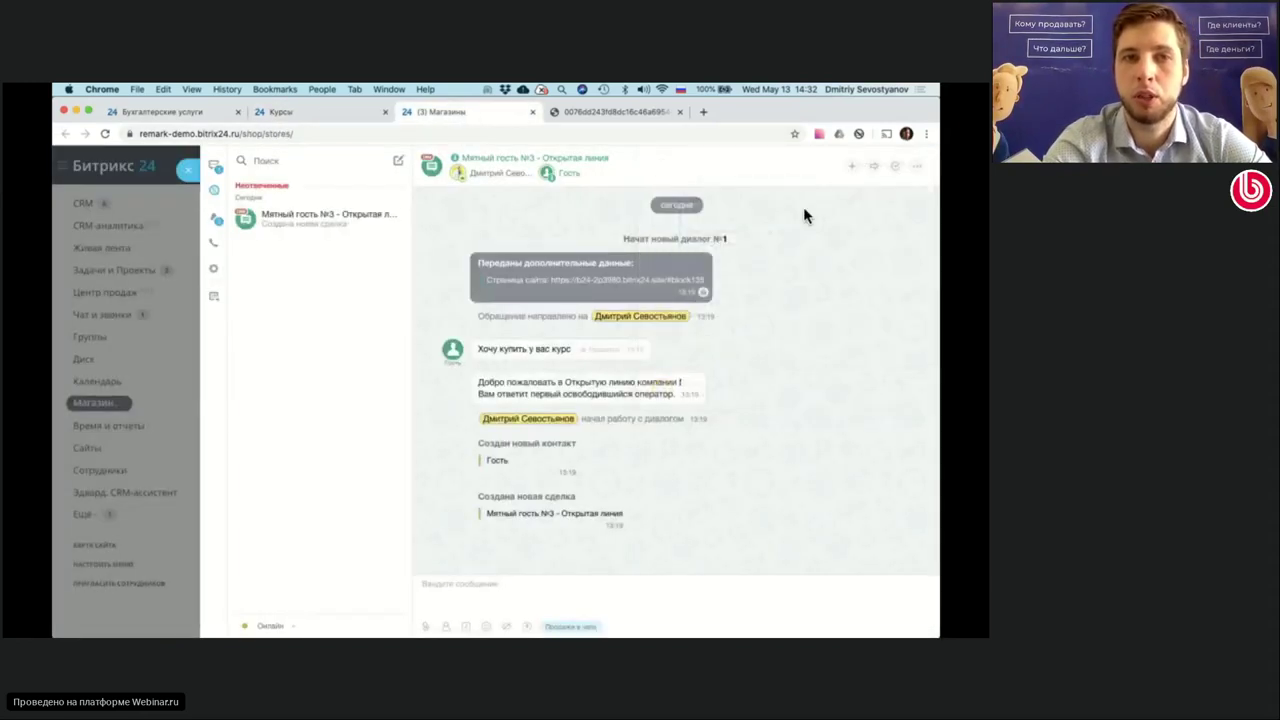
{"action": "left_click", "coordinate": [188, 170]}
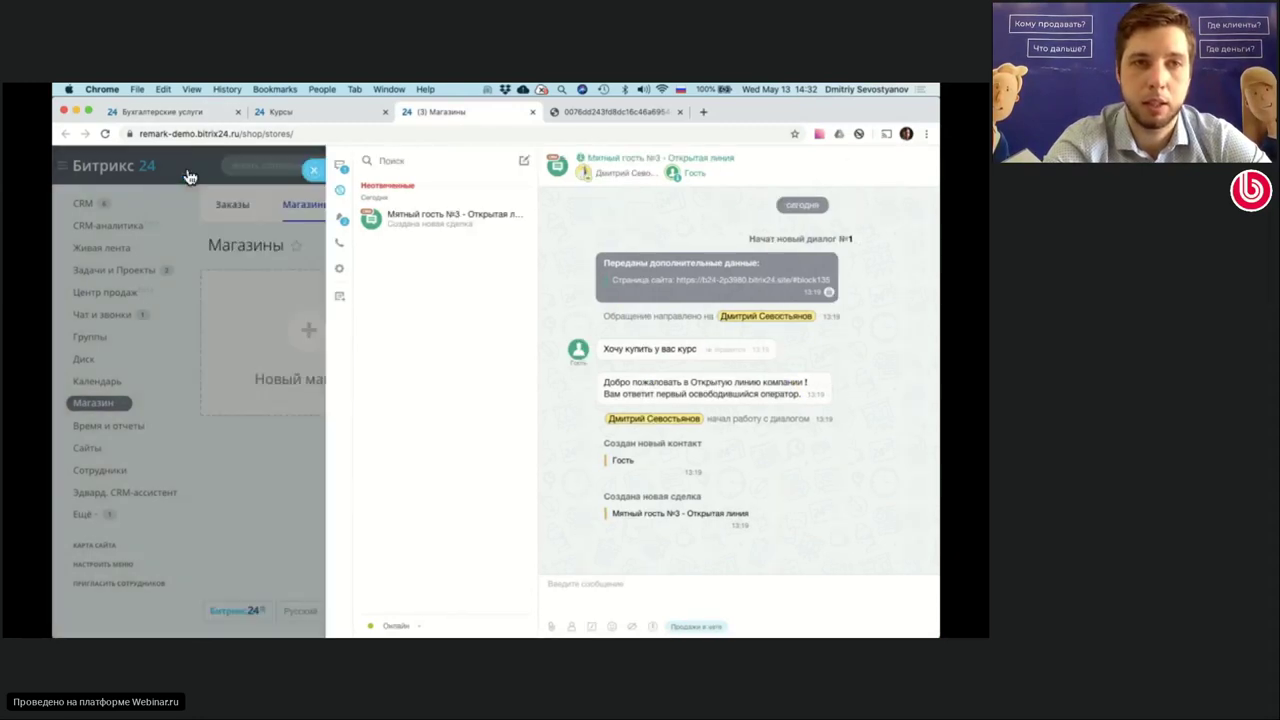
{"action": "left_click", "coordinate": [80, 206]}
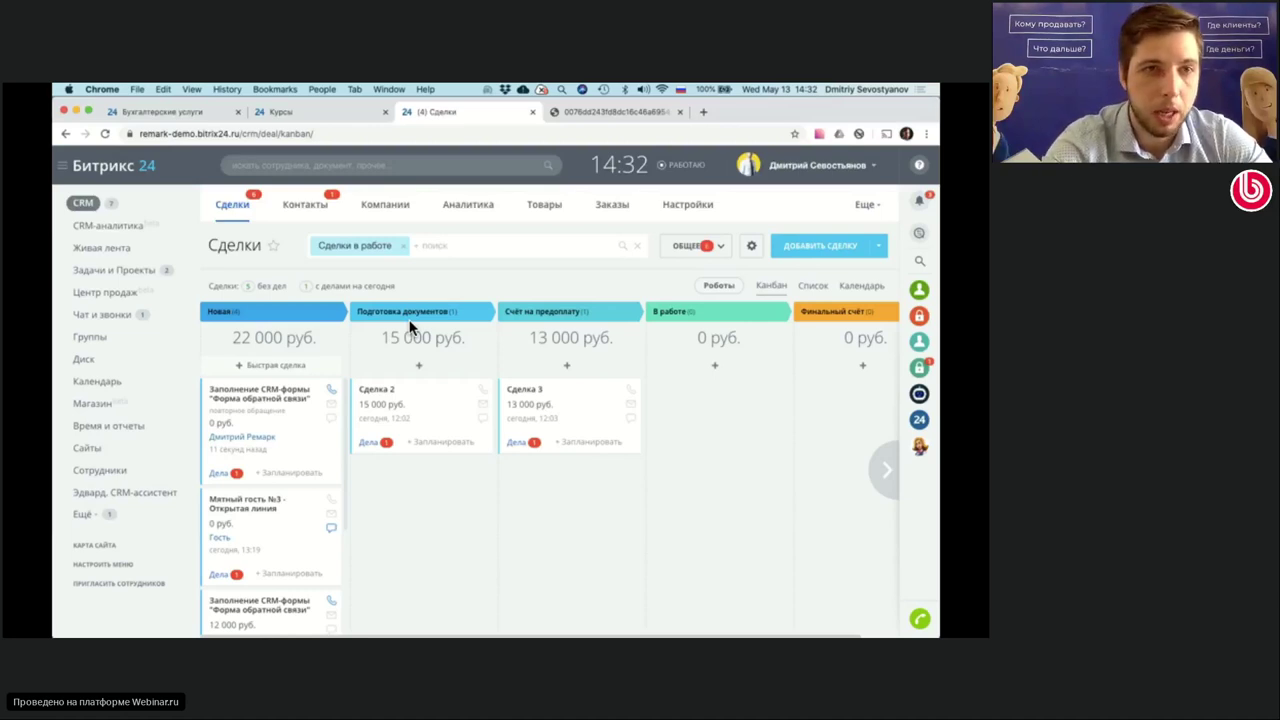
- Find and open the "Магазин" section with the portal search, and view the pages of the "Товар по акции" store
{"action": "left_click", "coordinate": [92, 516]}
{"action": "scroll", "coordinate": [170, 480], "scroll_direction": "down", "scroll_amount": 3}
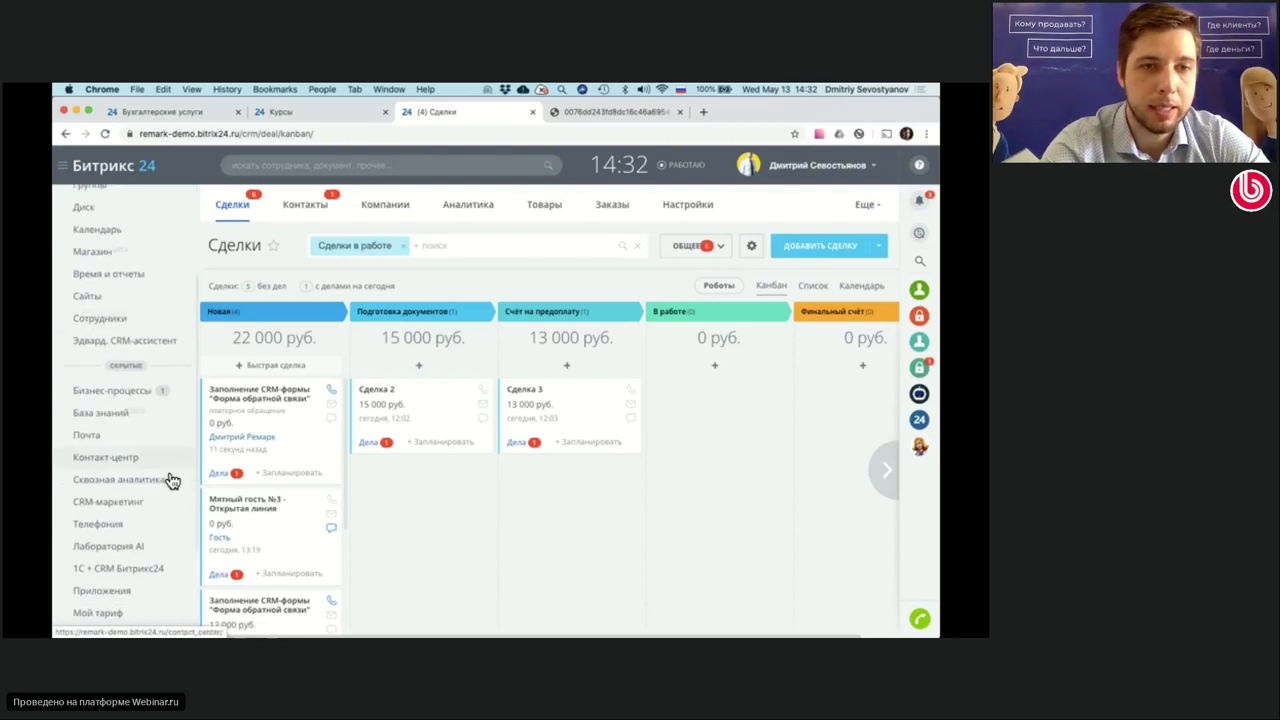
{"action": "scroll", "coordinate": [172, 481], "scroll_direction": "up", "scroll_amount": 3}
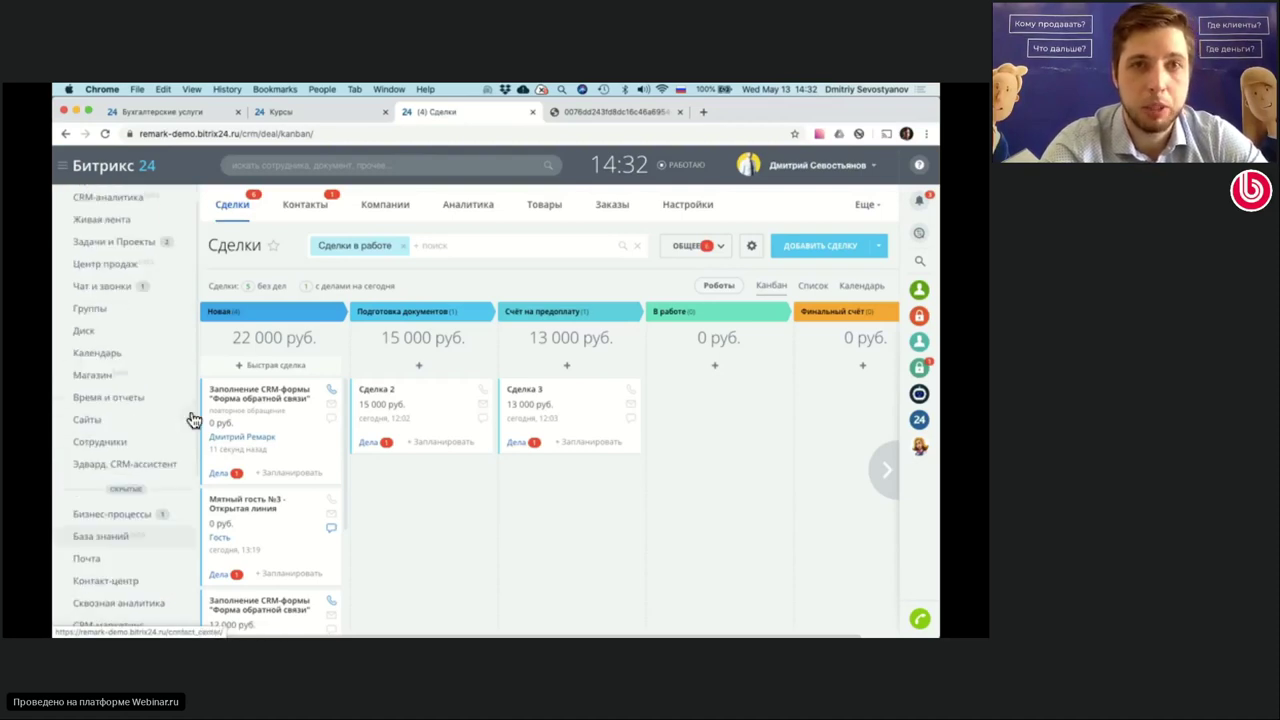
{"action": "left_click", "coordinate": [326, 164]}
{"action": "type", "text": "магаз"}
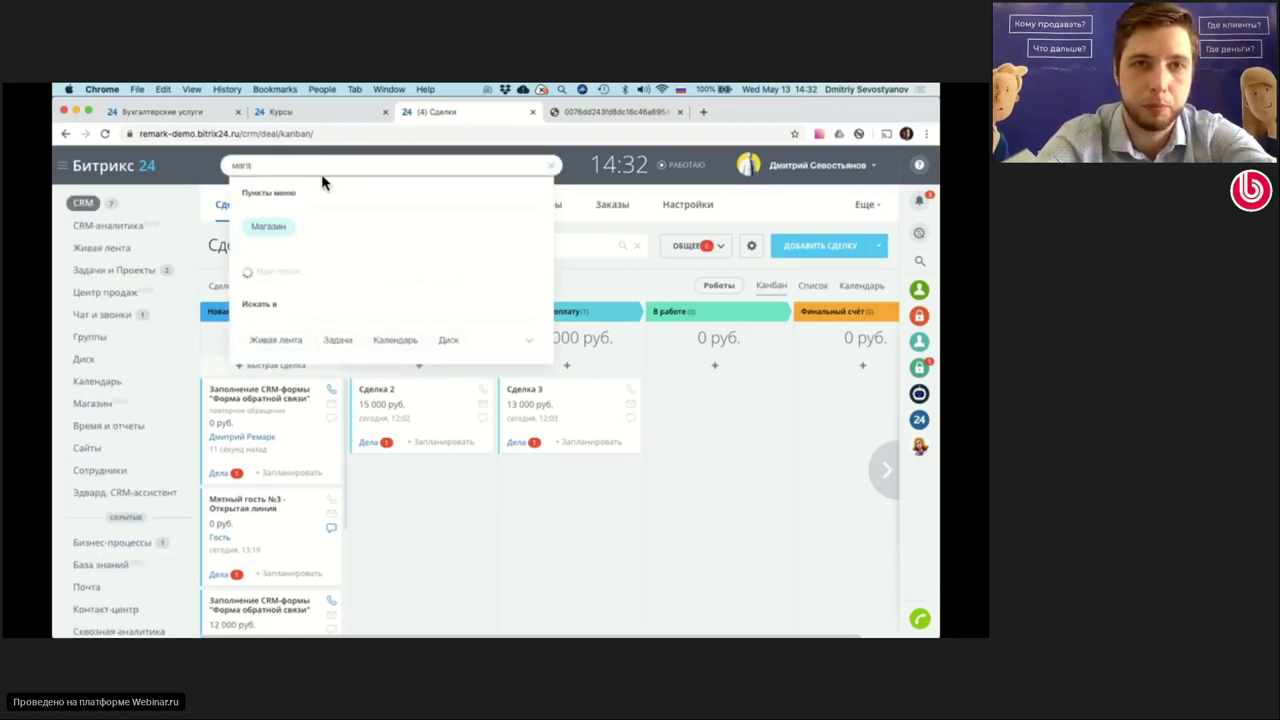
{"action": "left_click", "coordinate": [270, 228]}
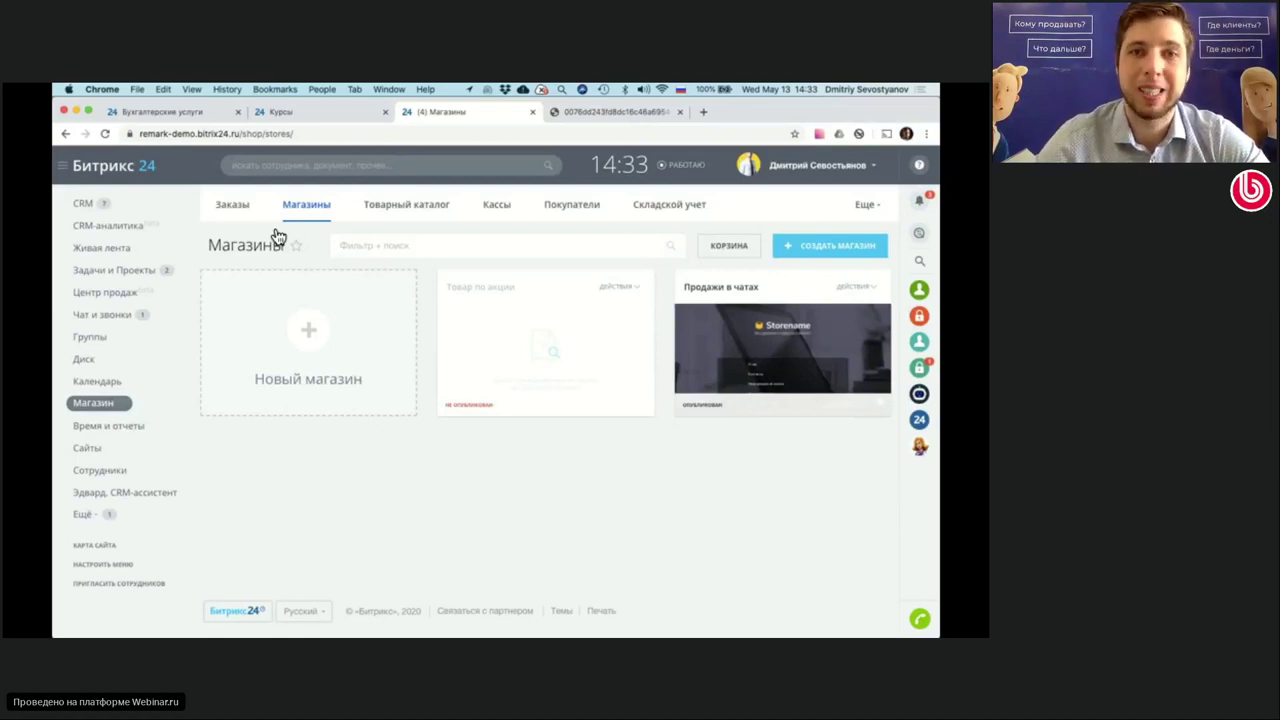
{"action": "left_click", "coordinate": [568, 318]}
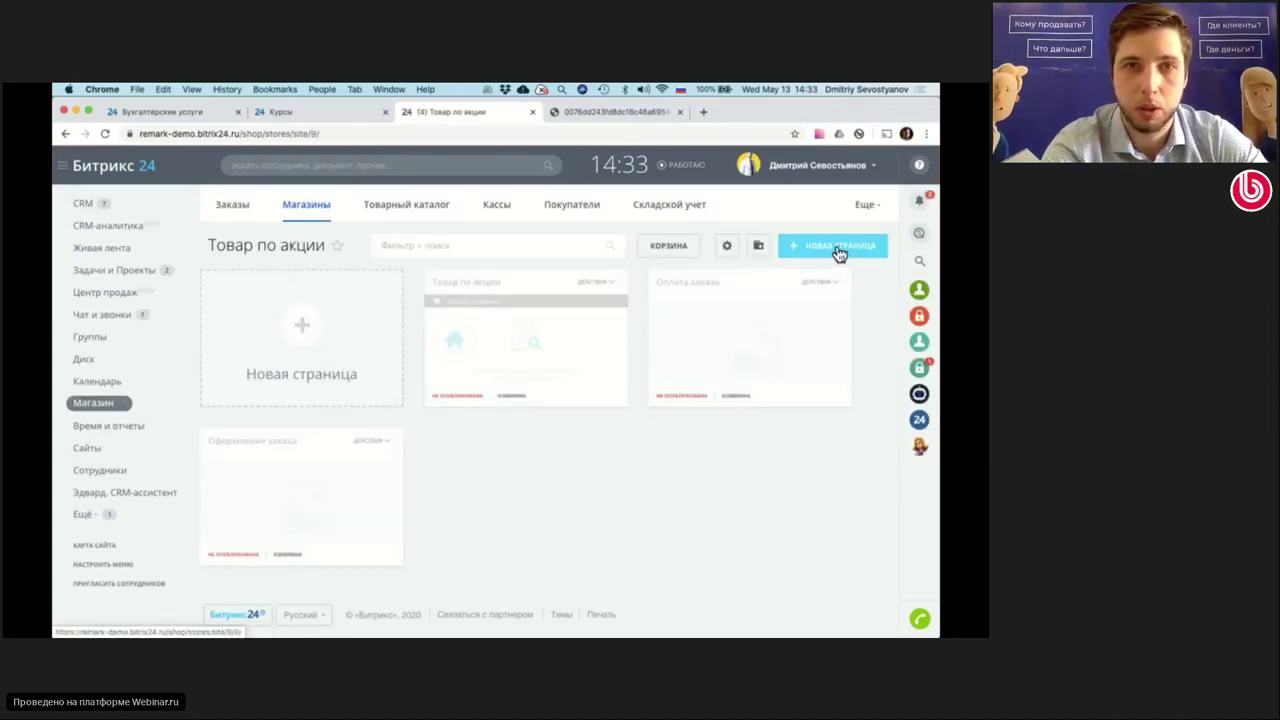
{"action": "left_click", "coordinate": [65, 133]}
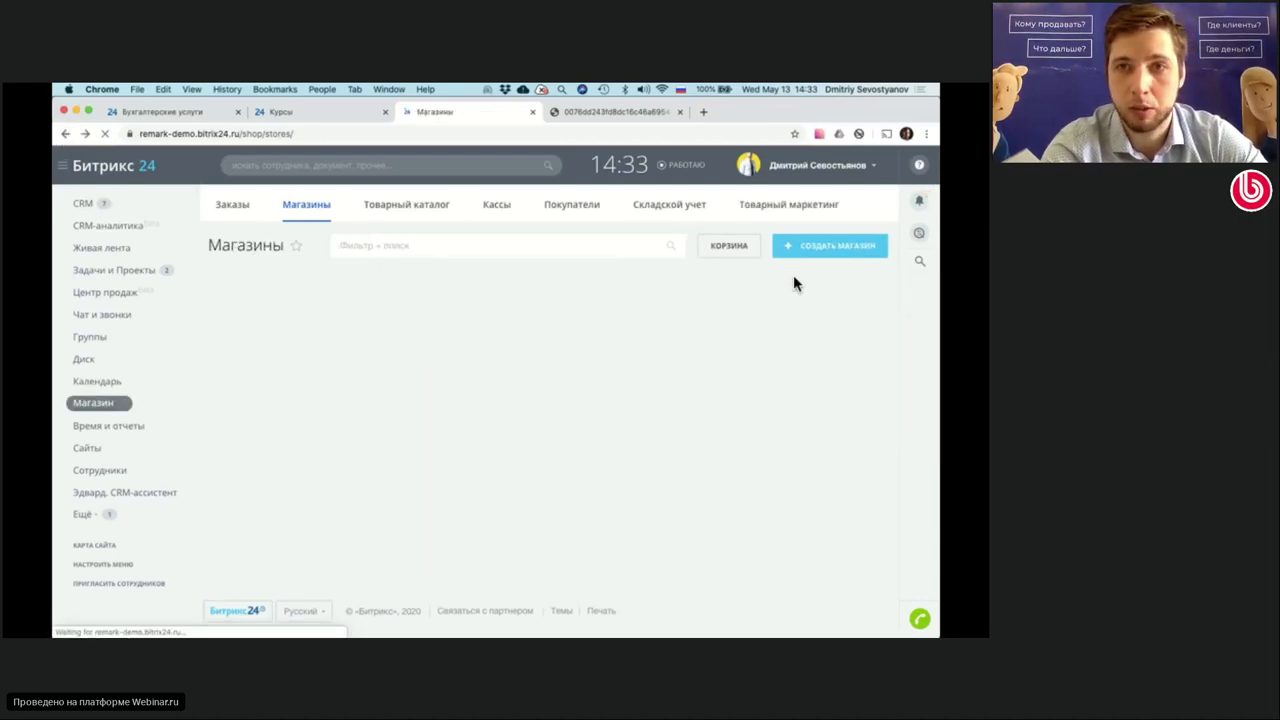
- Preview the "Одежда" store template with the turquoise palette down to its footer, and return to the store list without creating it
{"action": "left_click", "coordinate": [817, 249]}
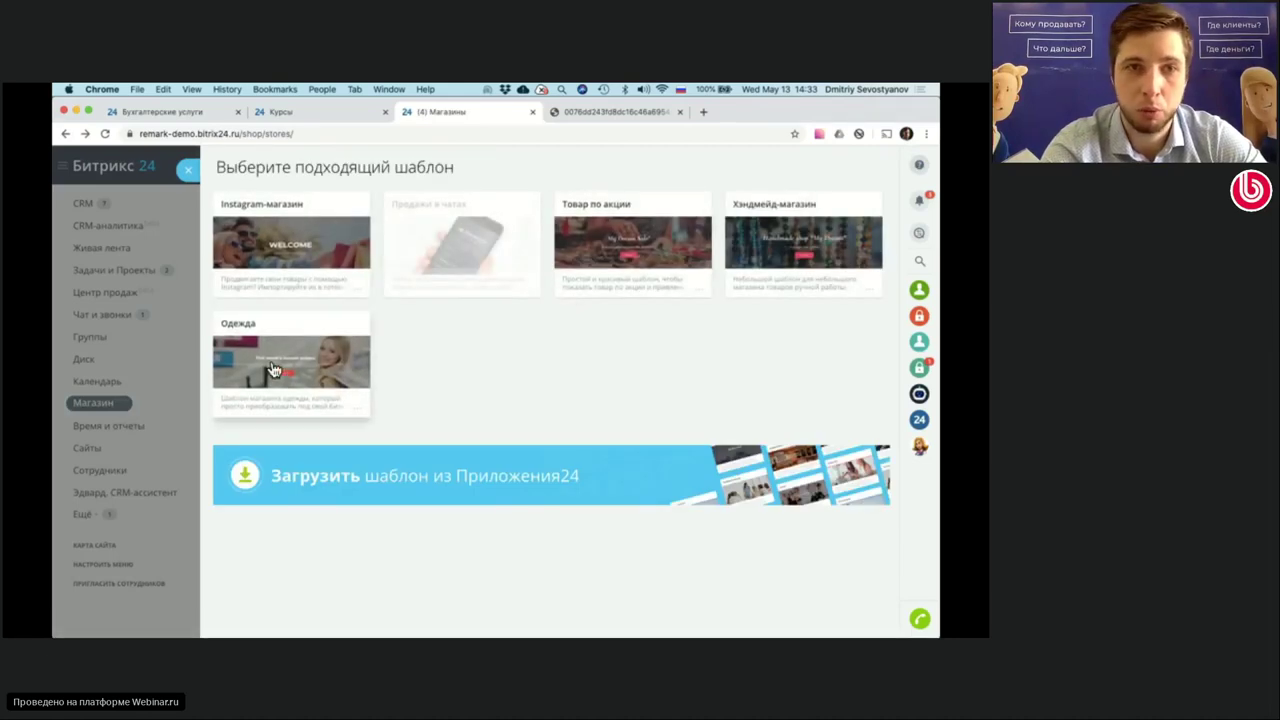
{"action": "left_click", "coordinate": [297, 340]}
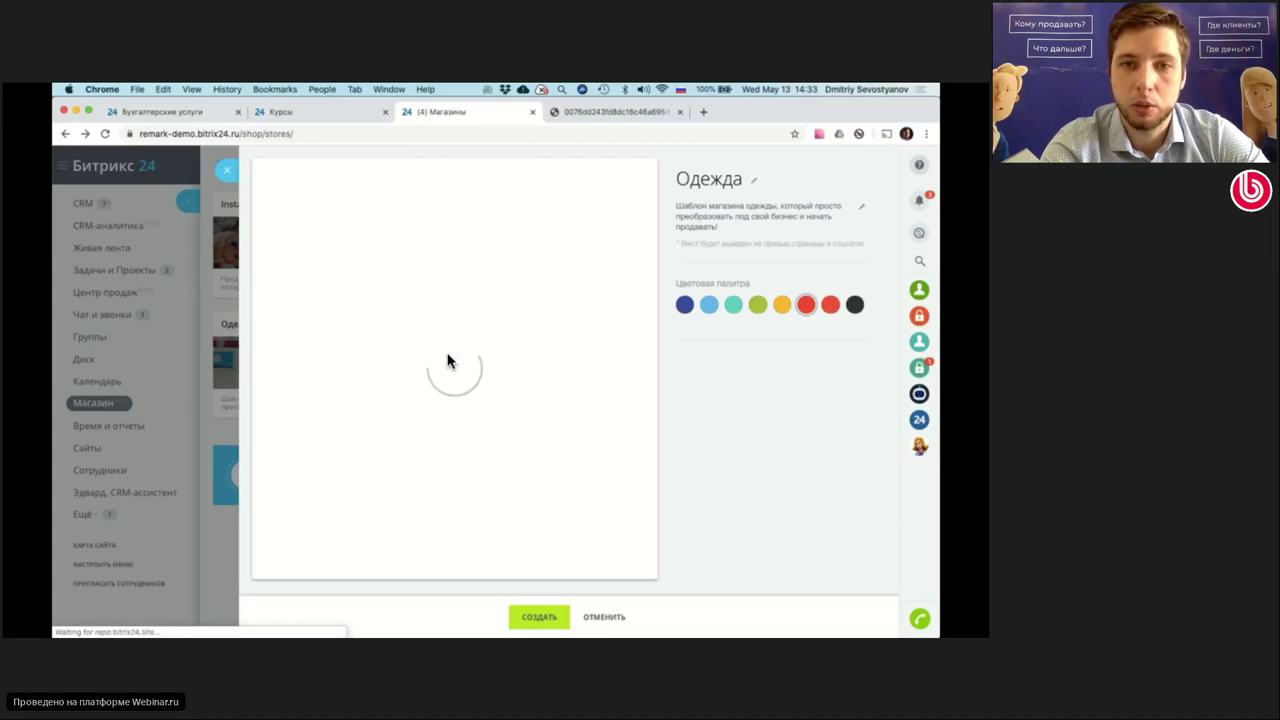
{"action": "left_click", "coordinate": [734, 306]}
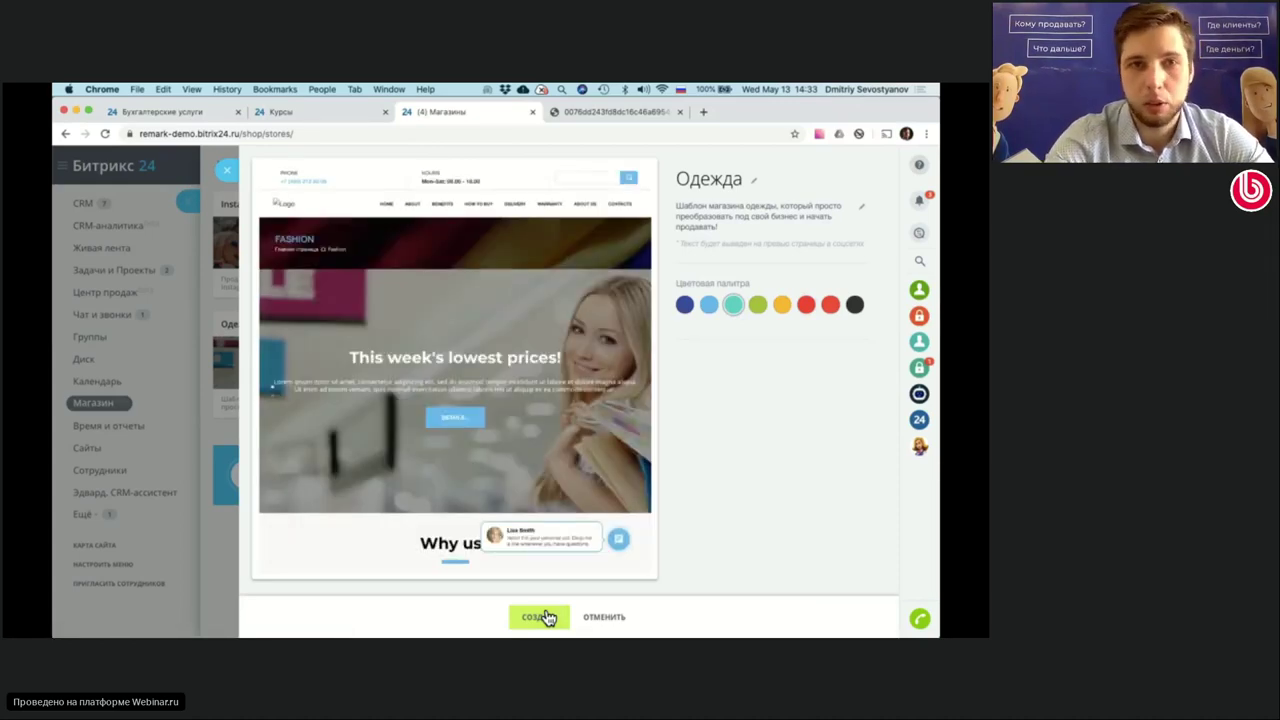
{"action": "scroll", "coordinate": [498, 456], "scroll_direction": "down", "scroll_amount": 5}
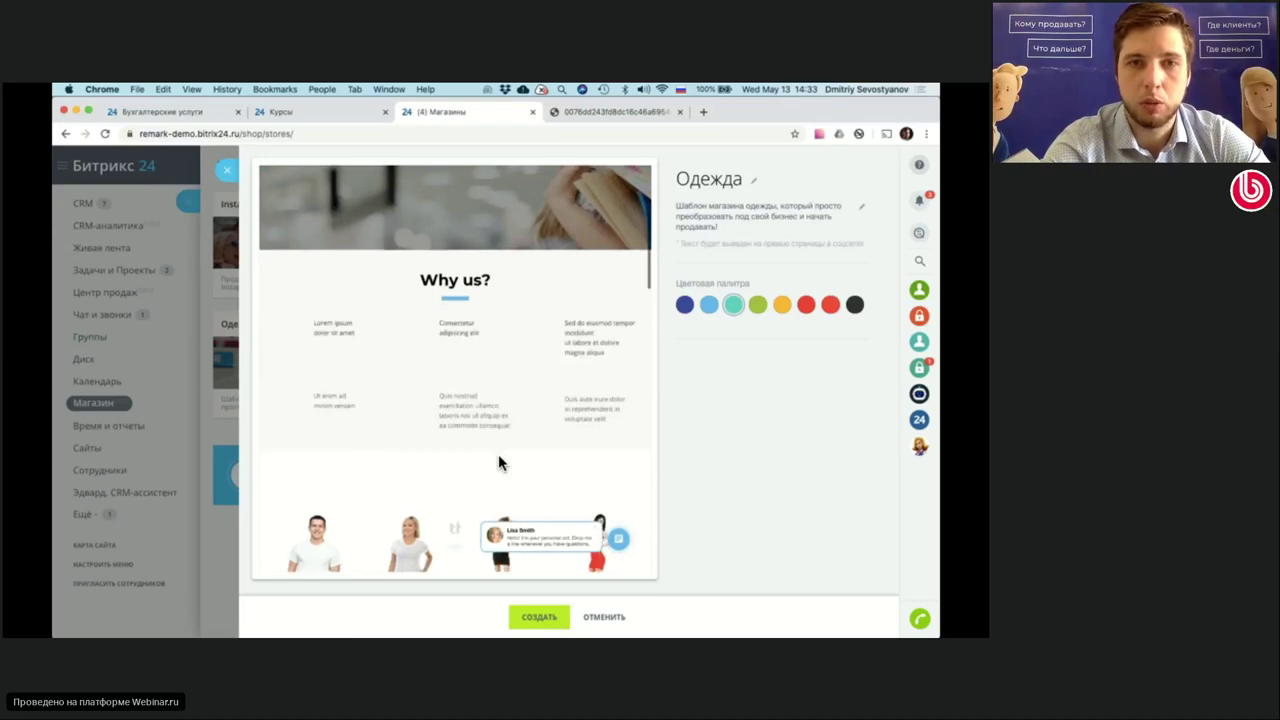
{"action": "scroll", "coordinate": [498, 460], "scroll_direction": "down", "scroll_amount": 8}
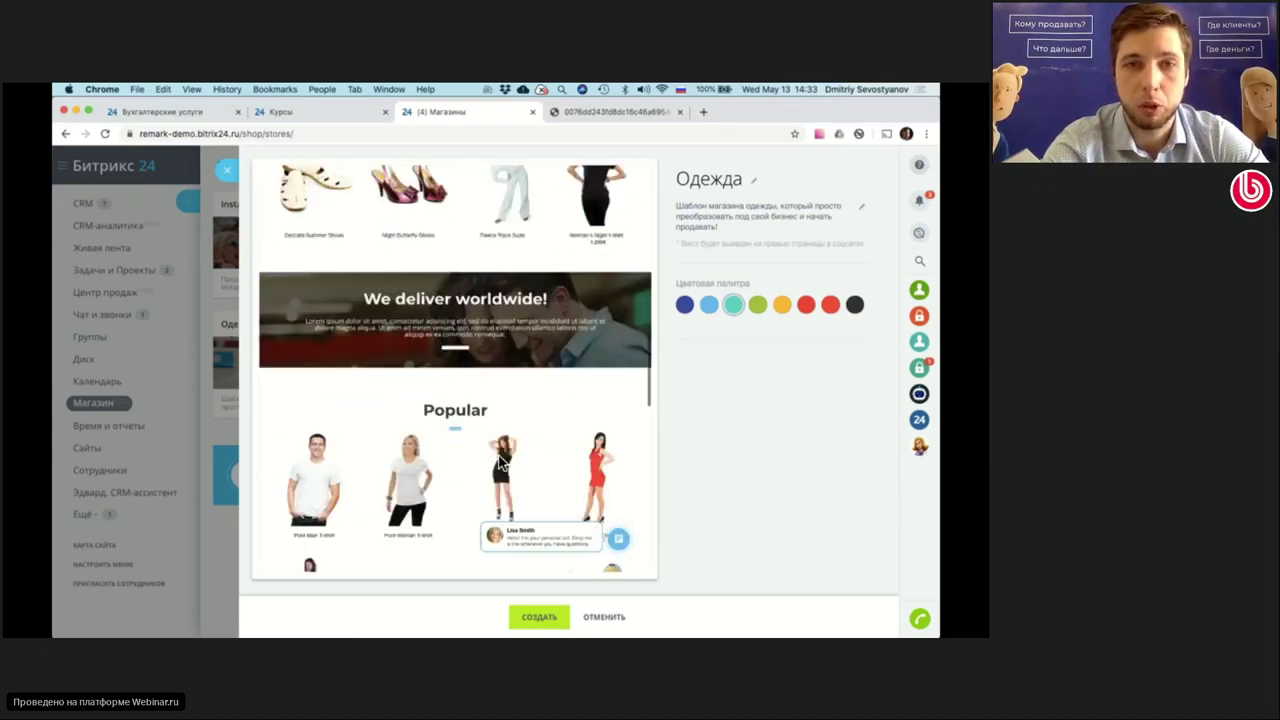
{"action": "scroll", "coordinate": [498, 461], "scroll_direction": "down", "scroll_amount": 8}
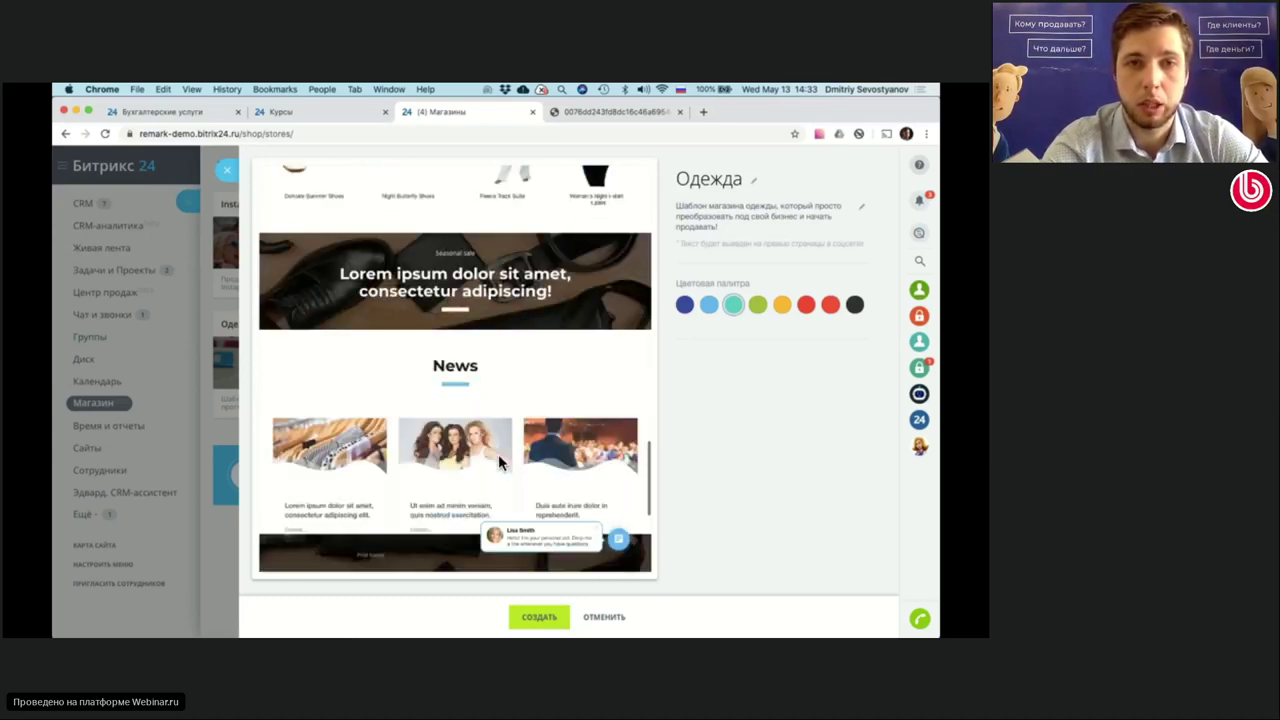
{"action": "scroll", "coordinate": [498, 462], "scroll_direction": "down", "scroll_amount": 5}
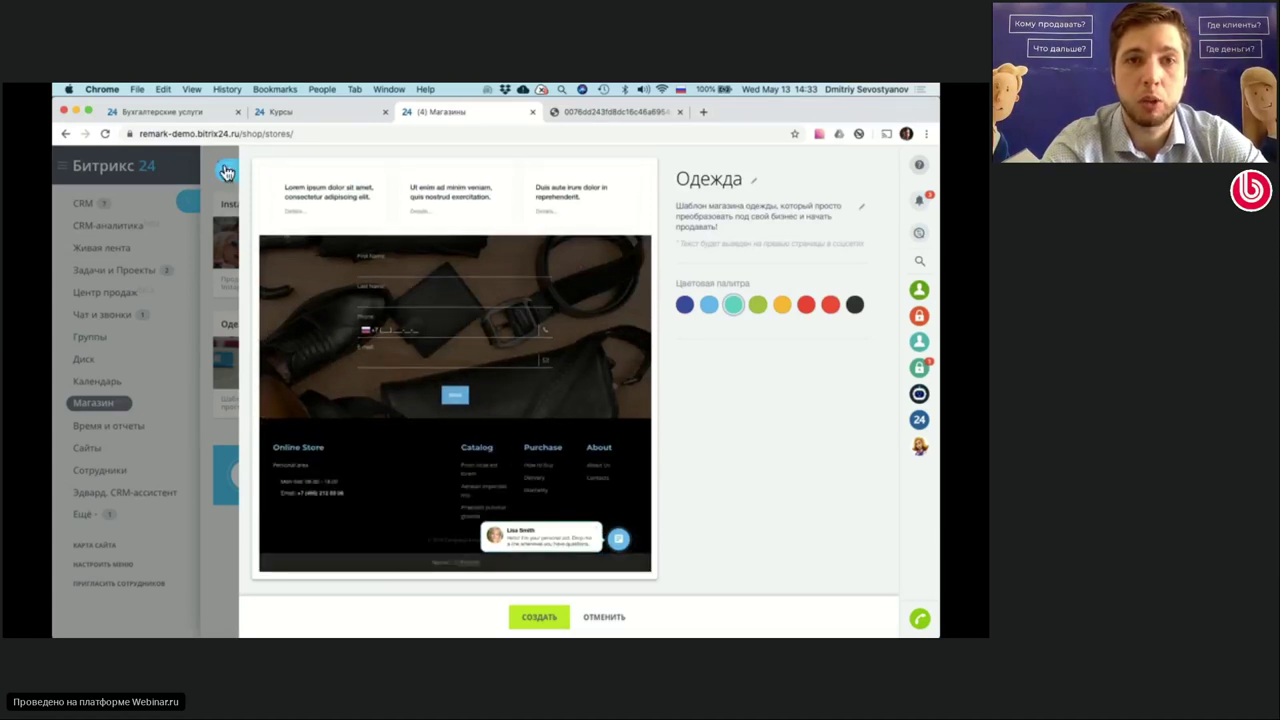
{"action": "left_click", "coordinate": [226, 172]}
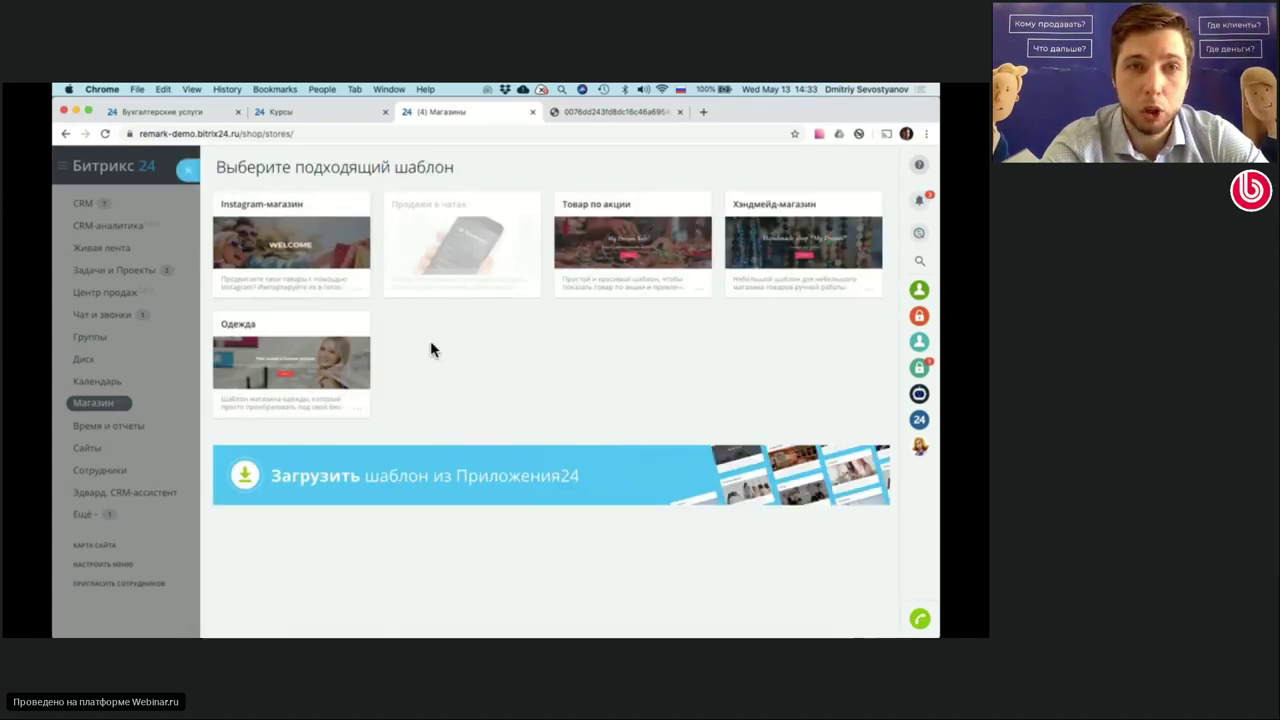
{"action": "left_click", "coordinate": [188, 170]}
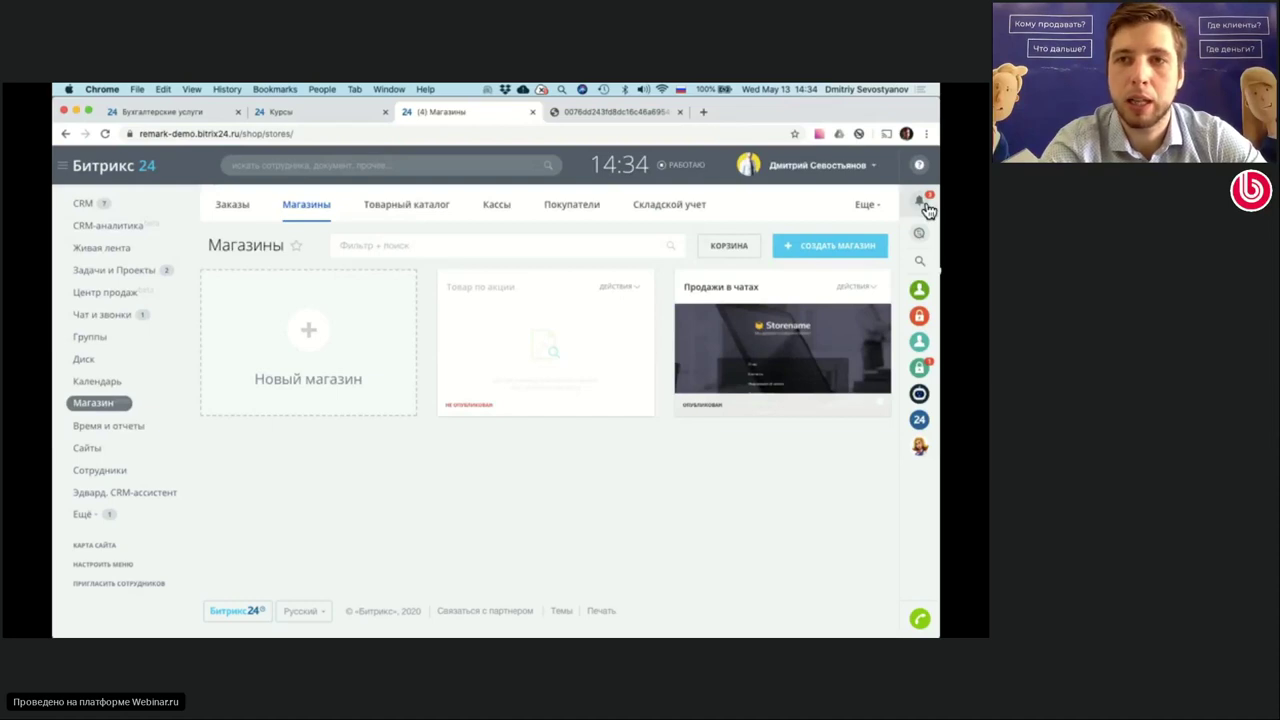
- Open the unanswered "Мятный гость №3 - Открытая линия" conversation among the open-line chats
{"action": "left_click", "coordinate": [919, 290]}
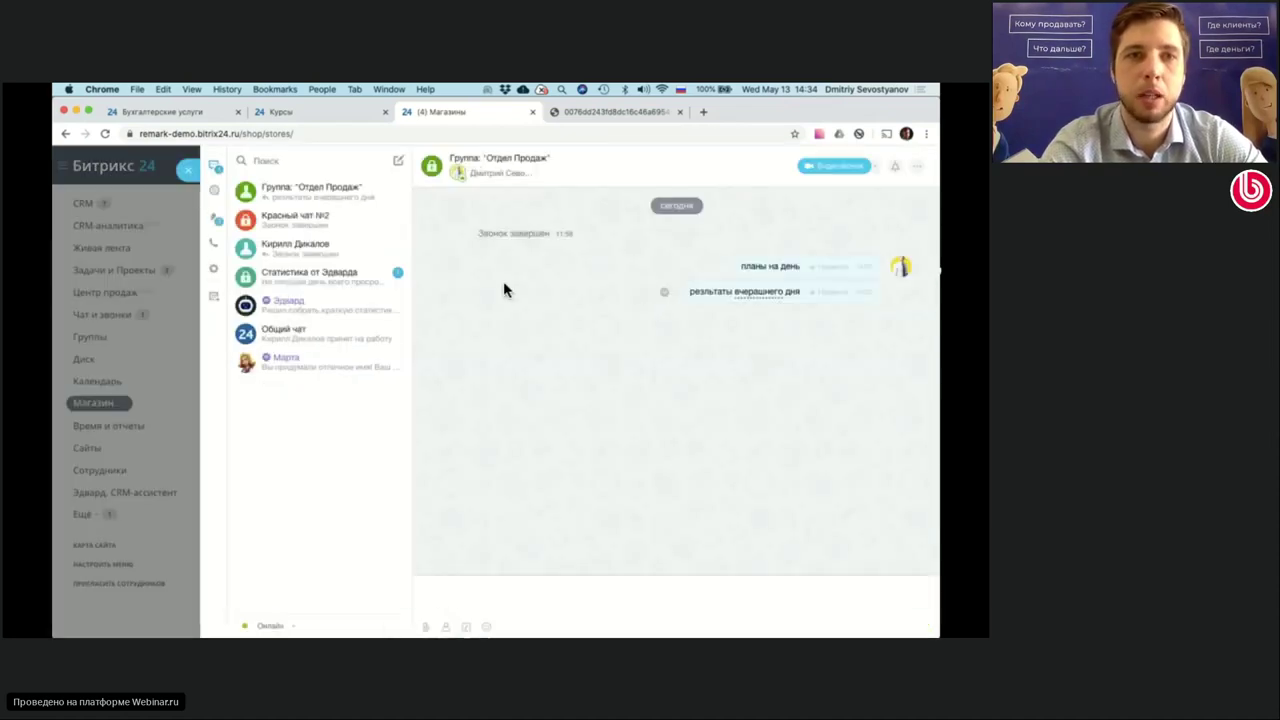
{"action": "left_click", "coordinate": [214, 190]}
{"action": "left_click", "coordinate": [316, 217]}
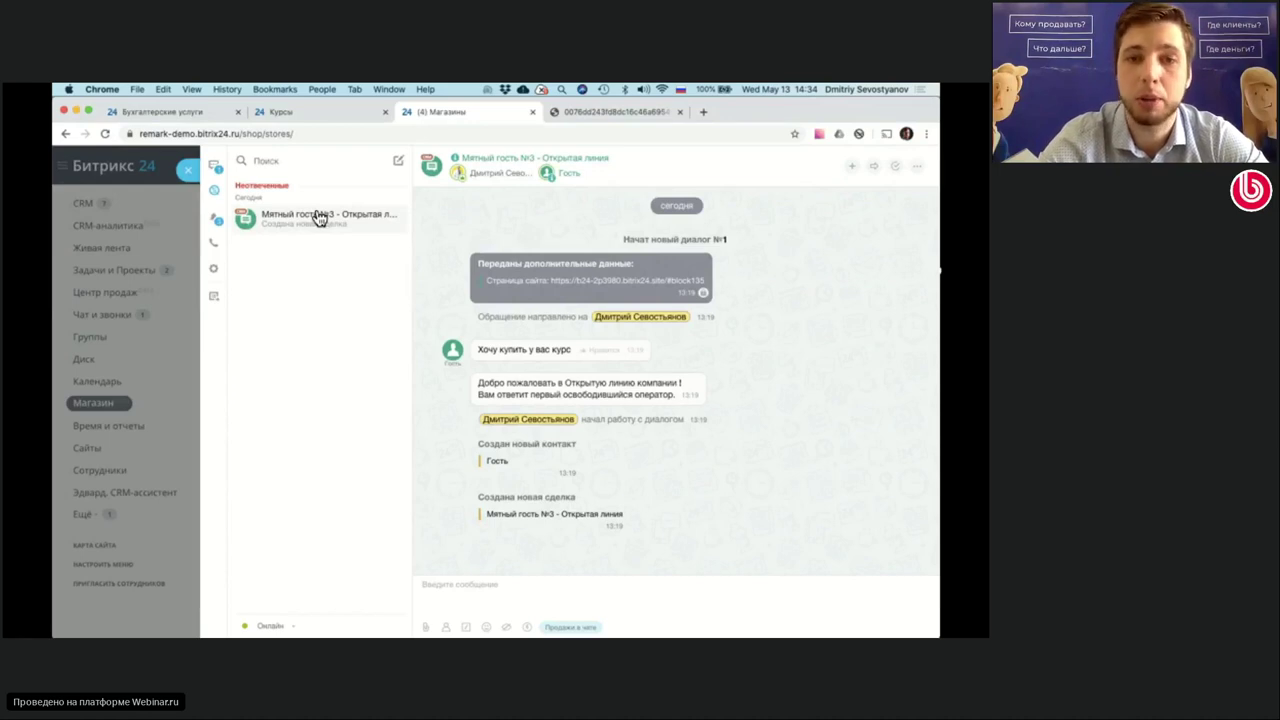
- Start a "Принять оплату" payment request from the chat and create a new product named "Доставка" in it
{"action": "left_click", "coordinate": [559, 627]}
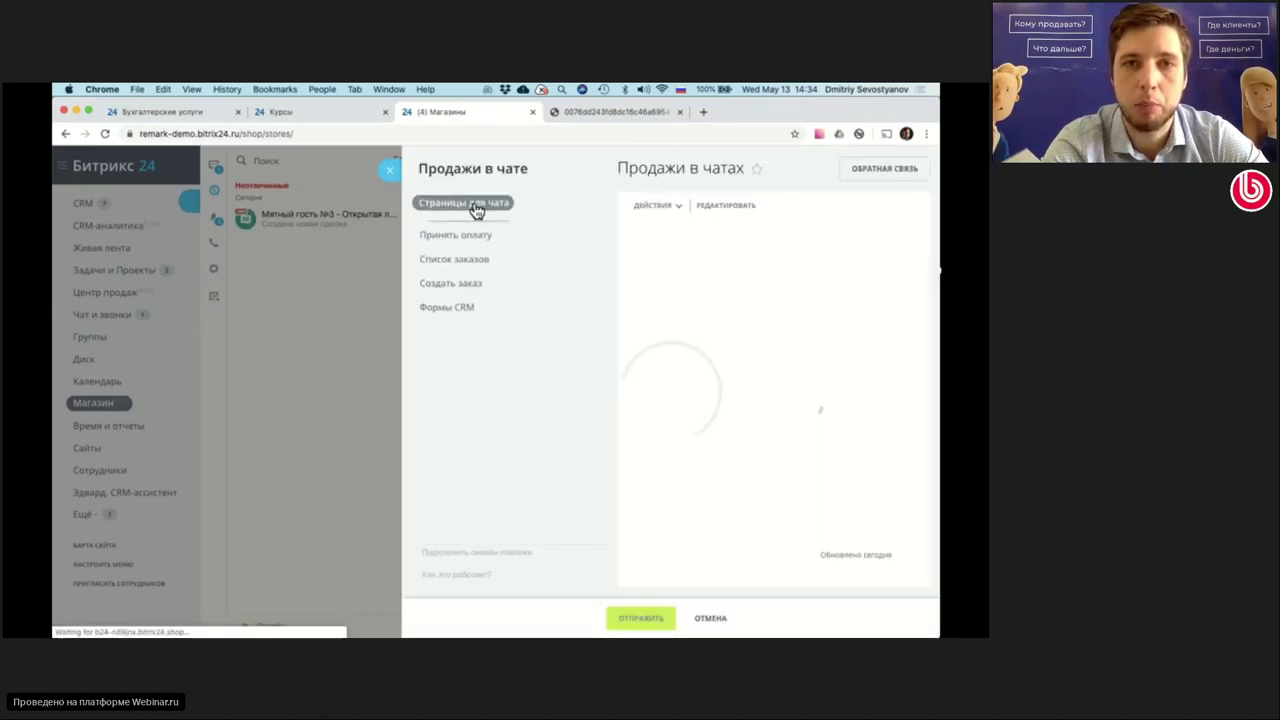
{"action": "left_click", "coordinate": [457, 343]}
{"action": "left_click", "coordinate": [689, 228]}
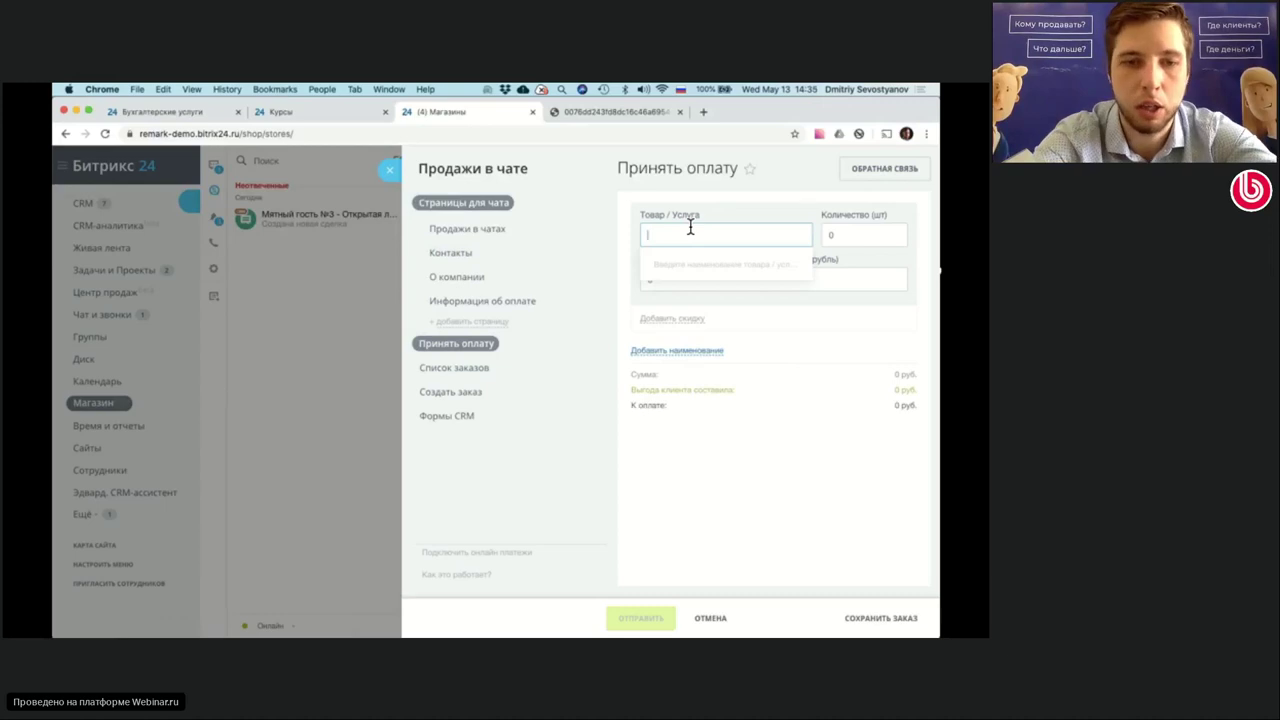
{"action": "type", "text": "До"}
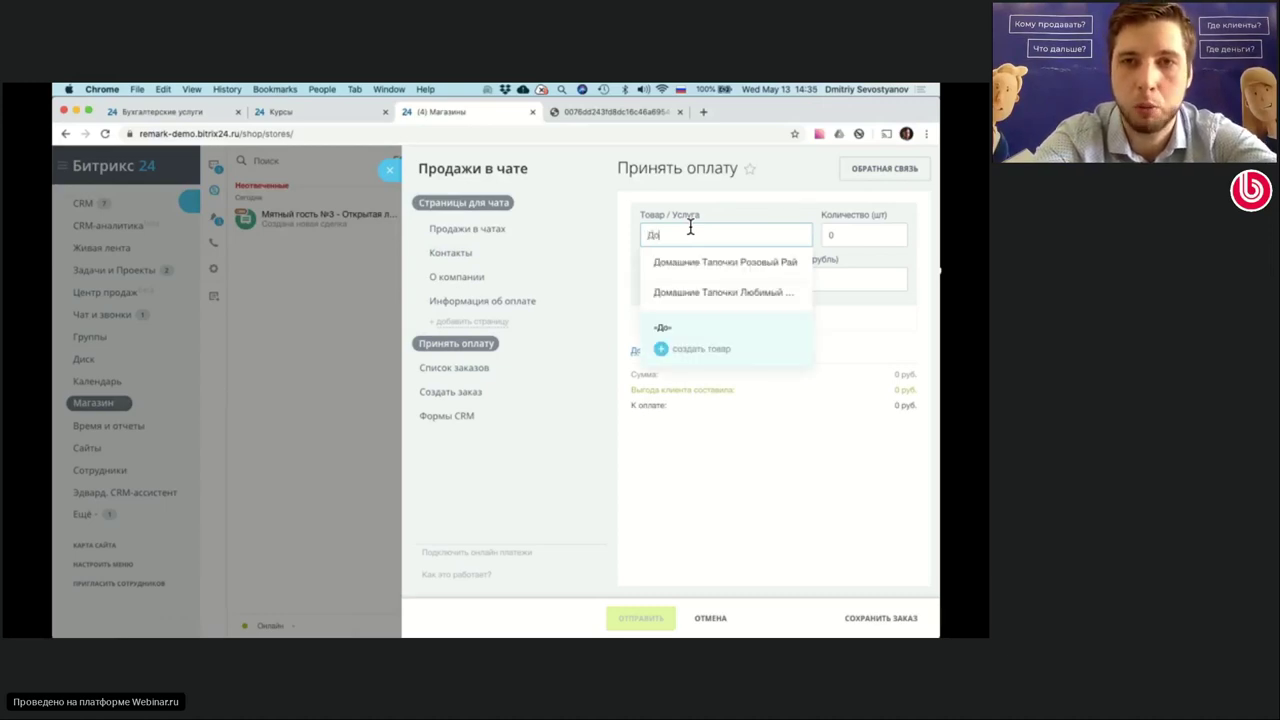
{"action": "type", "text": "ста"}
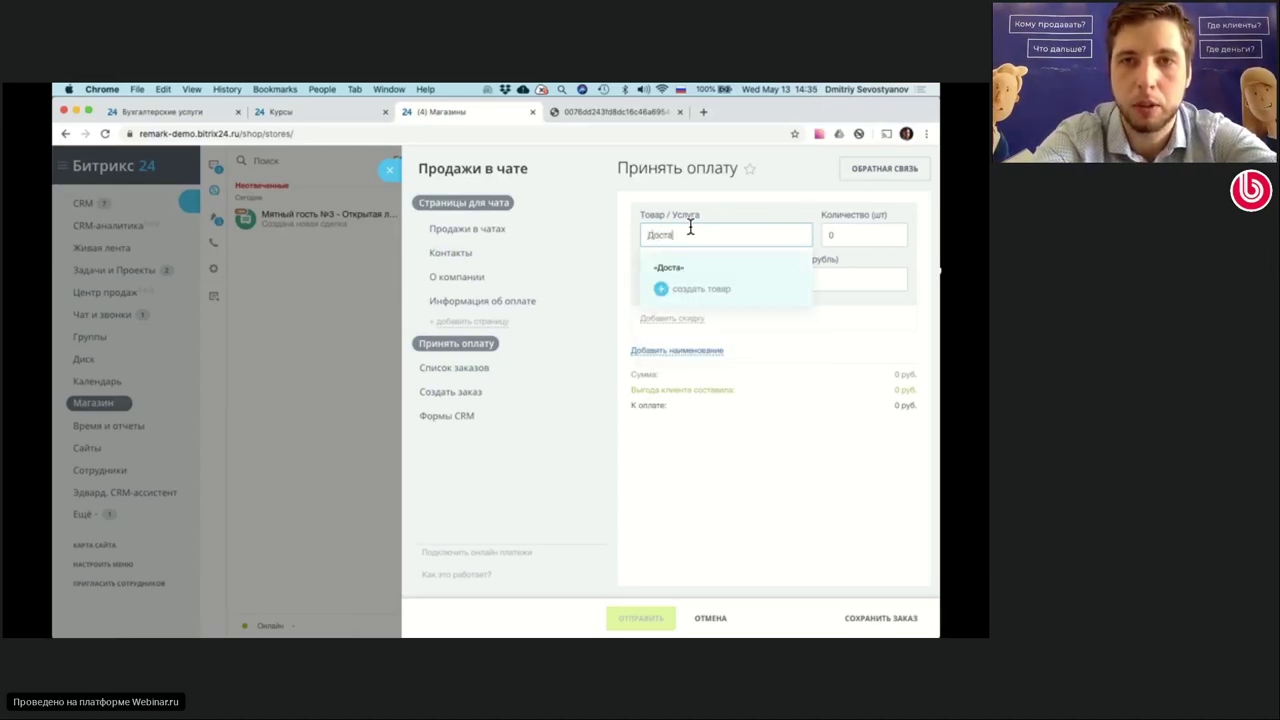
{"action": "type", "text": "вка"}
{"action": "left_click", "coordinate": [708, 289]}
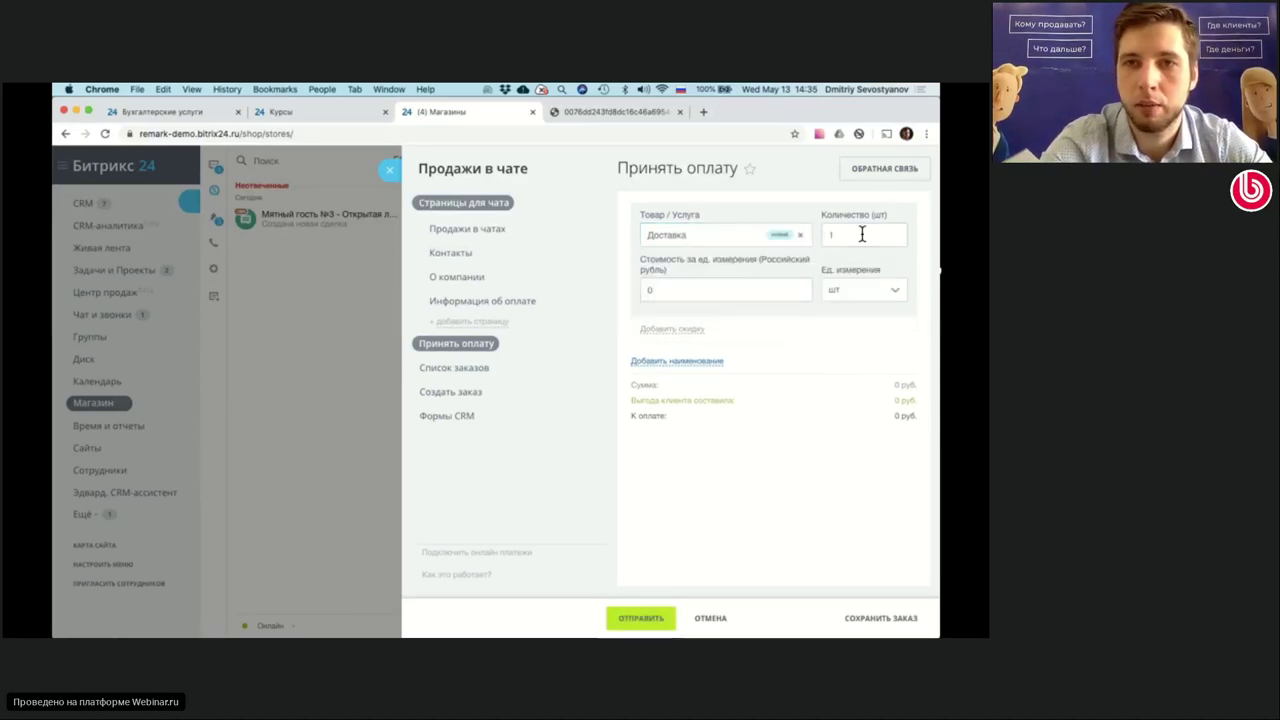
- Set the unit price of "Доставка" to 10000 roubles and add a second item line to the payment request
{"action": "left_click", "coordinate": [862, 234]}
{"action": "left_click", "coordinate": [769, 284]}
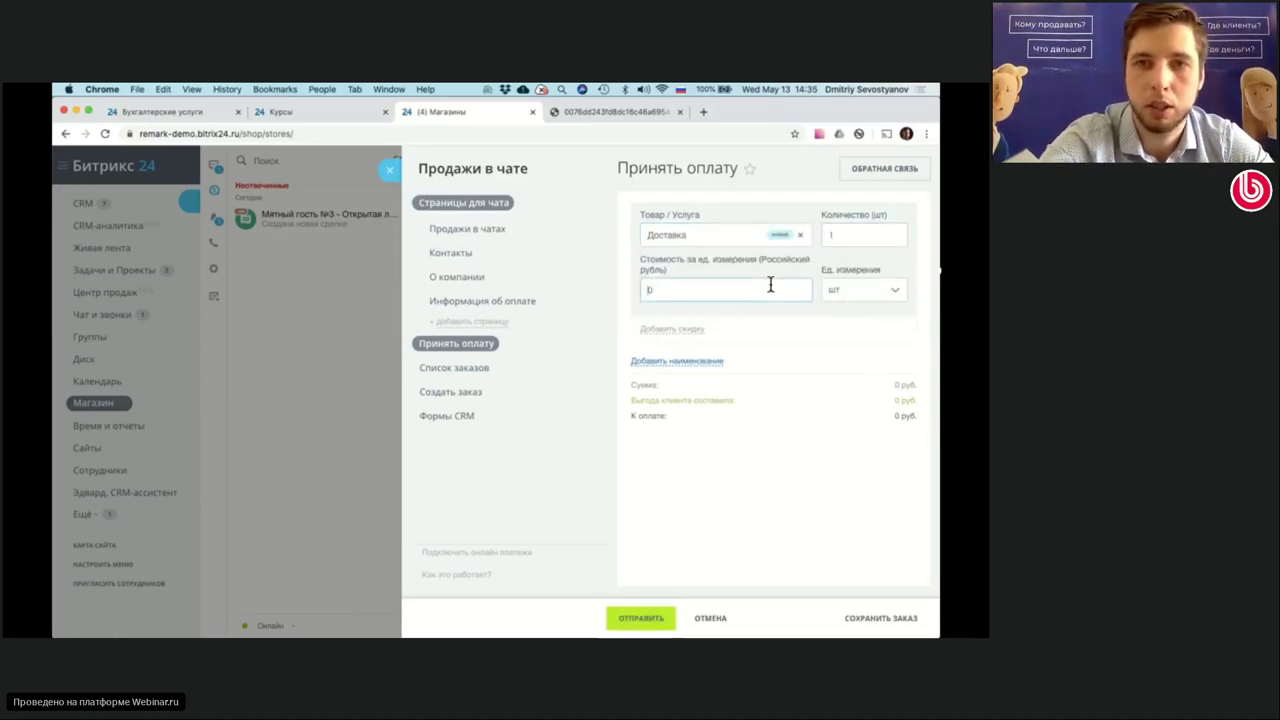
{"action": "type", "text": "10000"}
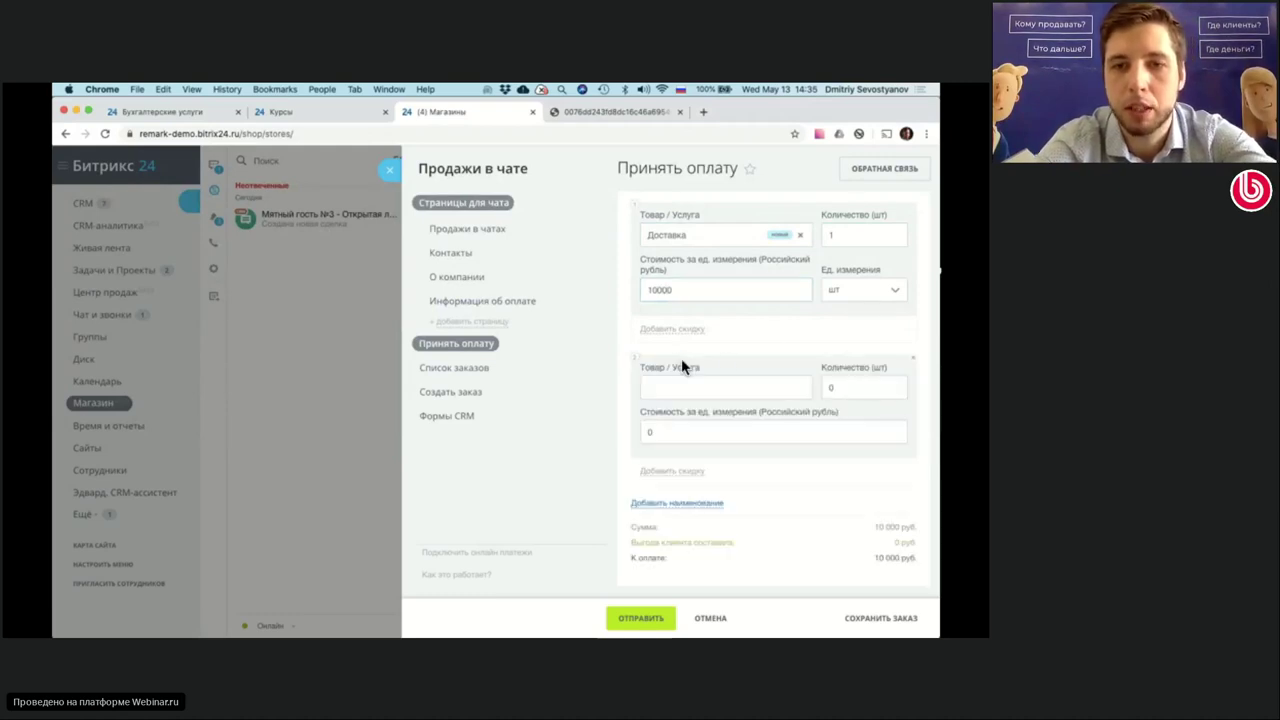
{"action": "left_click", "coordinate": [680, 360]}
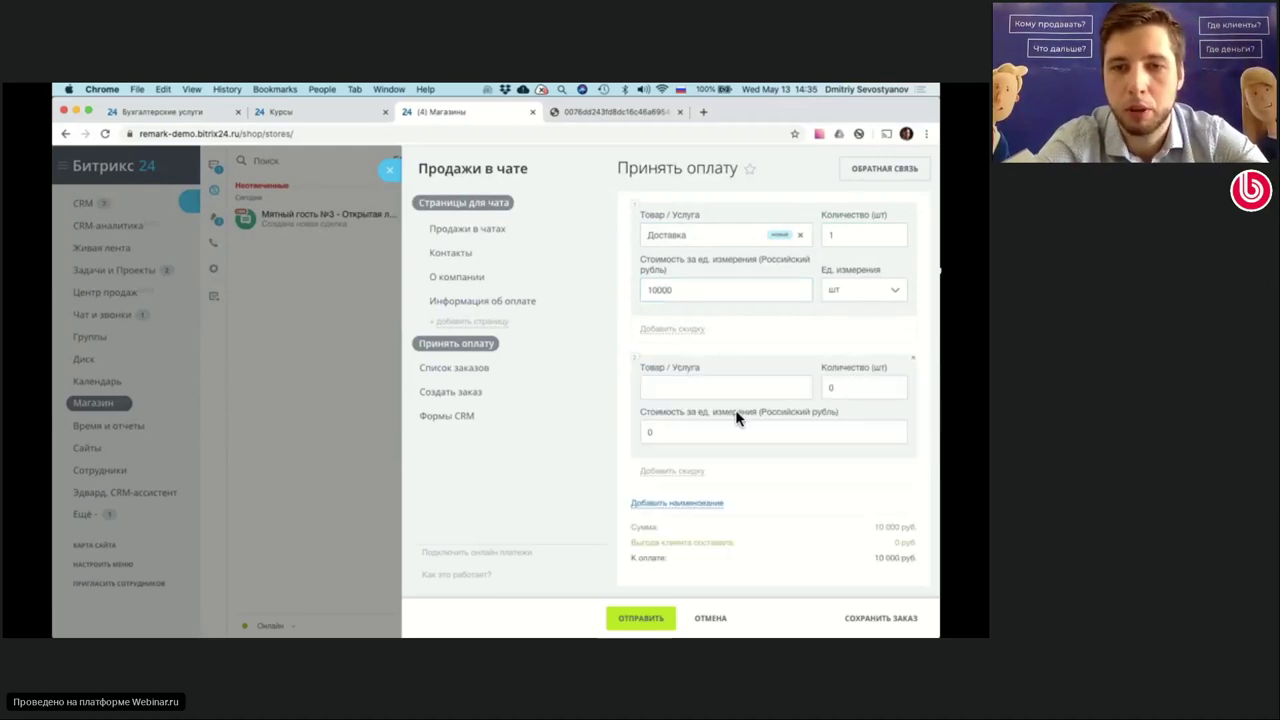
- Send the payment request for "Доставка" to the customer in the chat and close the messenger
{"action": "left_click", "coordinate": [640, 614]}
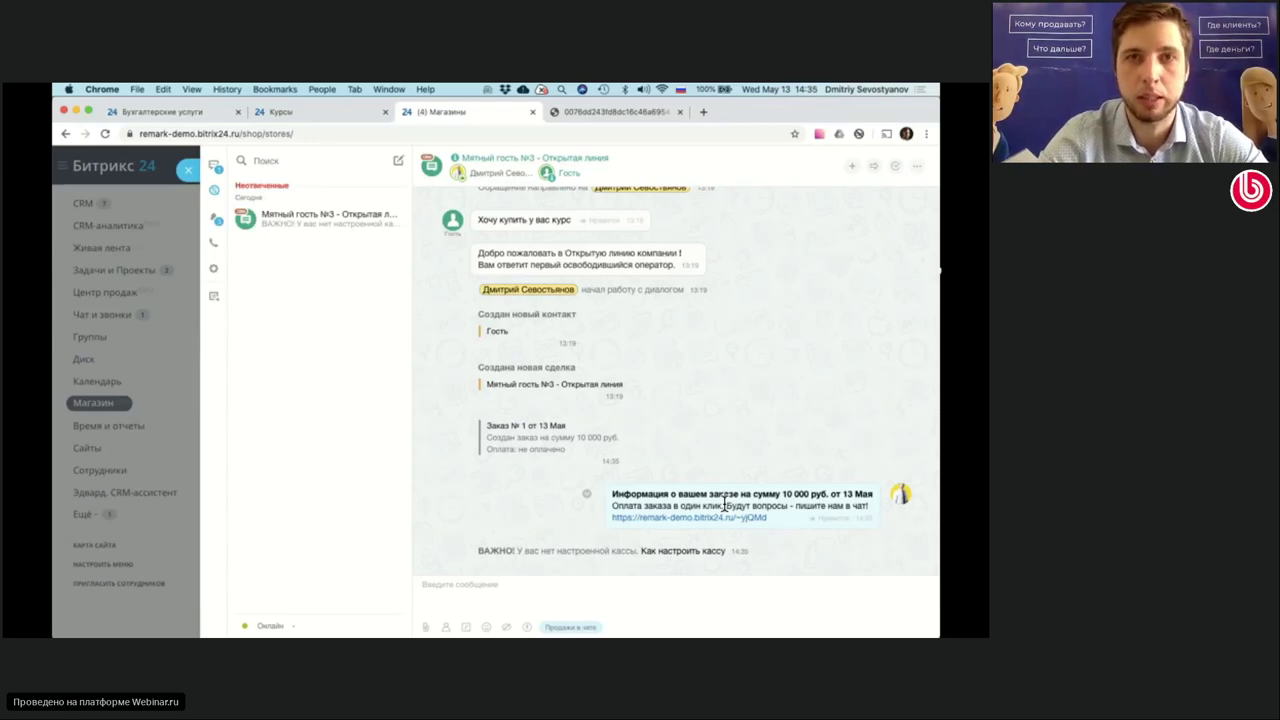
{"action": "left_click", "coordinate": [190, 176]}
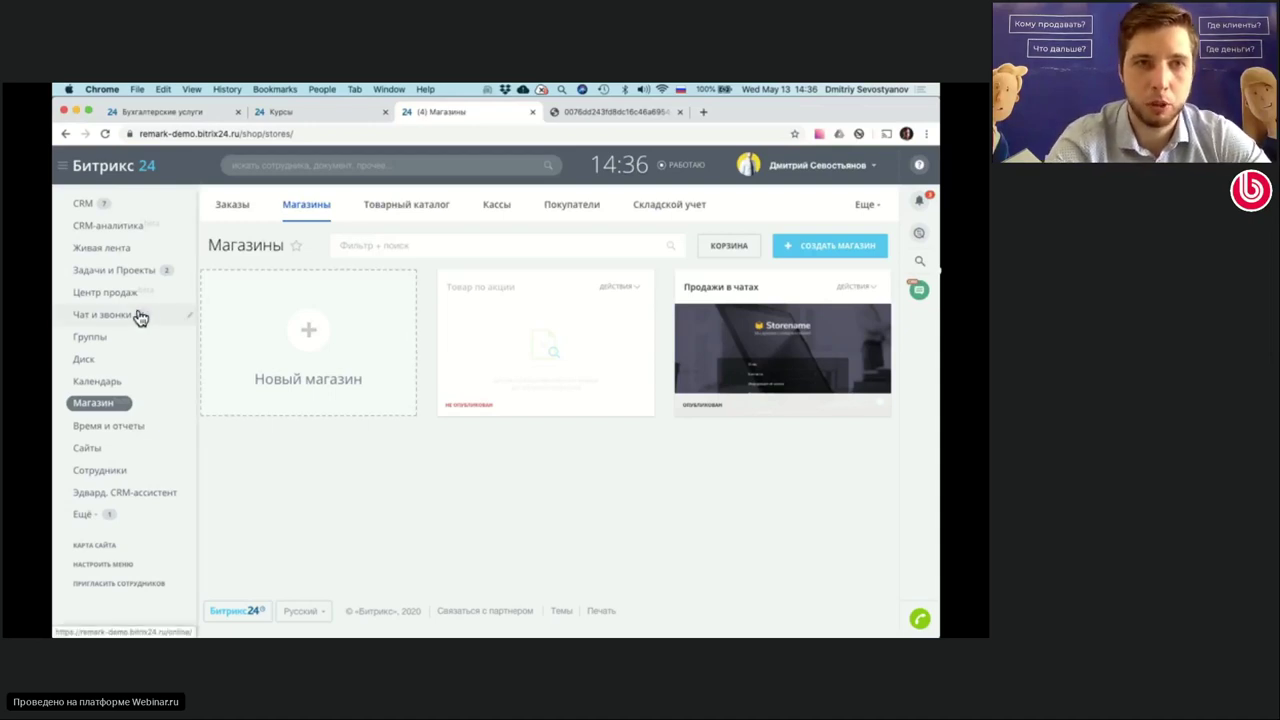
- Open CRM-аналитика and examine the "Воронка продаж" conversion chart stage by stage along with the managers' performance table
{"action": "left_click", "coordinate": [91, 228]}
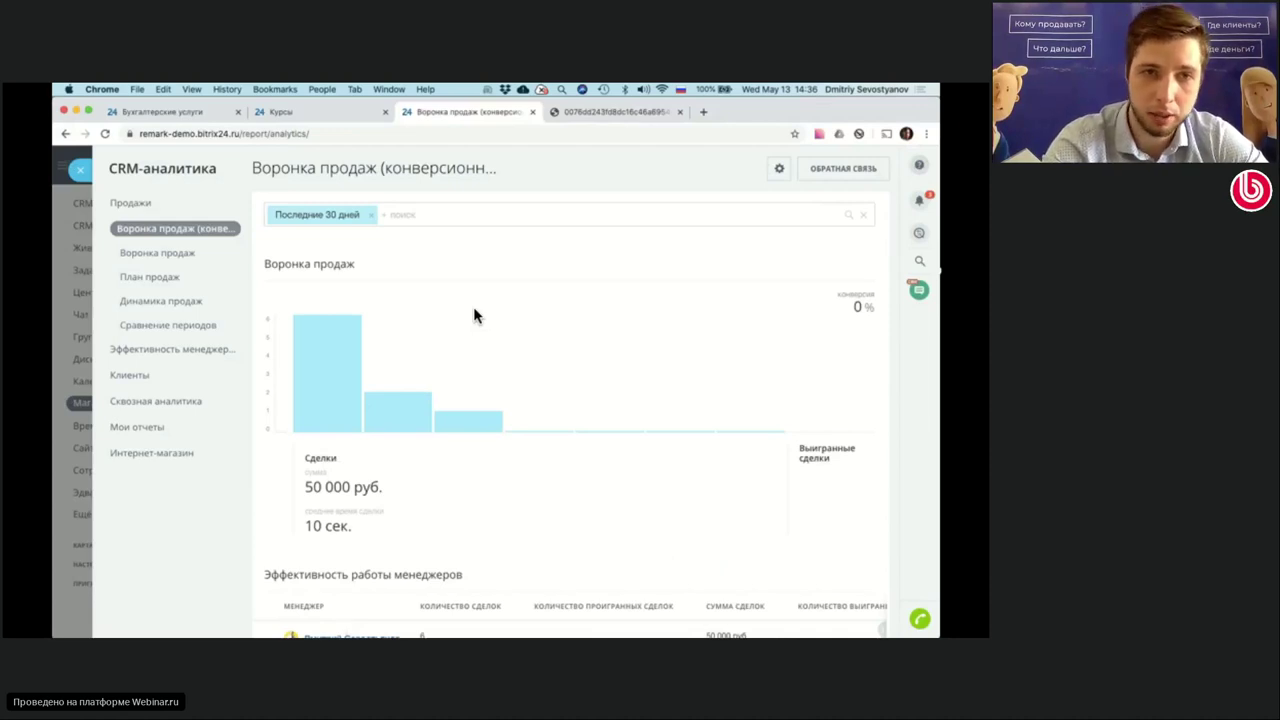
{"action": "scroll", "coordinate": [474, 314], "scroll_direction": "down", "scroll_amount": 2}
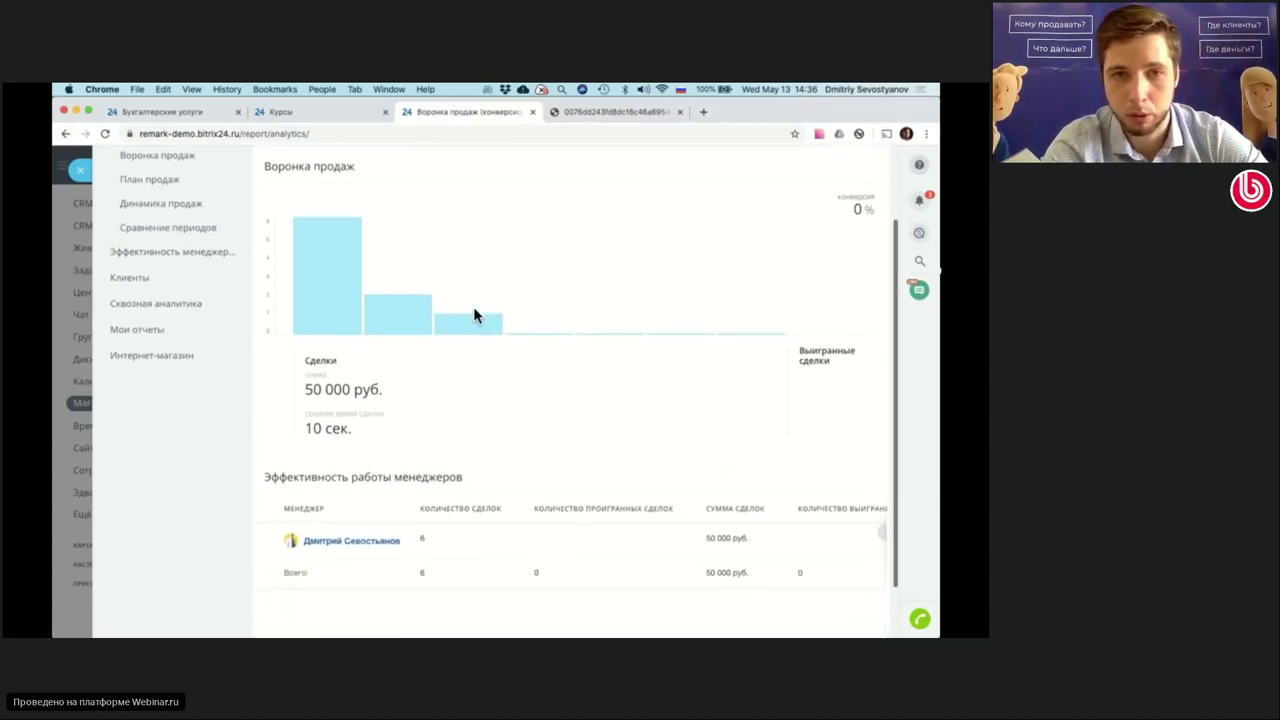
{"action": "scroll", "coordinate": [473, 314], "scroll_direction": "up", "scroll_amount": 1}
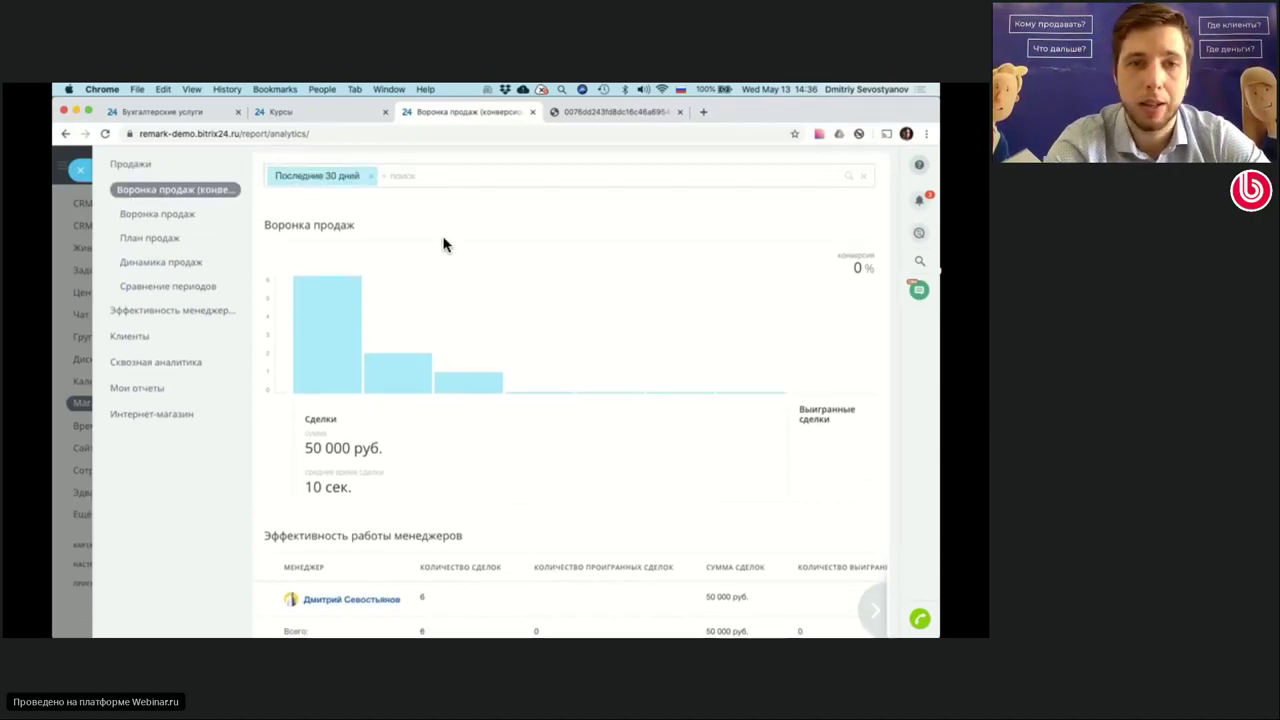
{"action": "mouse_move", "coordinate": [340, 312]}
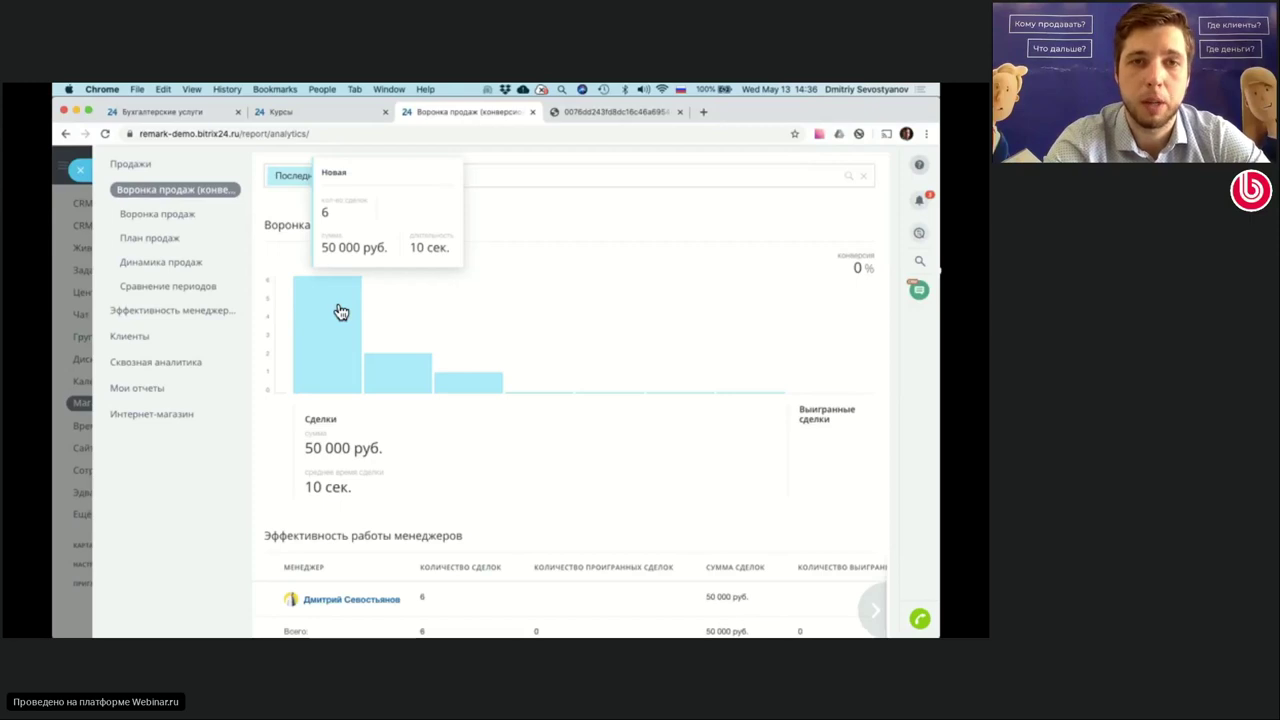
{"action": "mouse_move", "coordinate": [409, 373]}
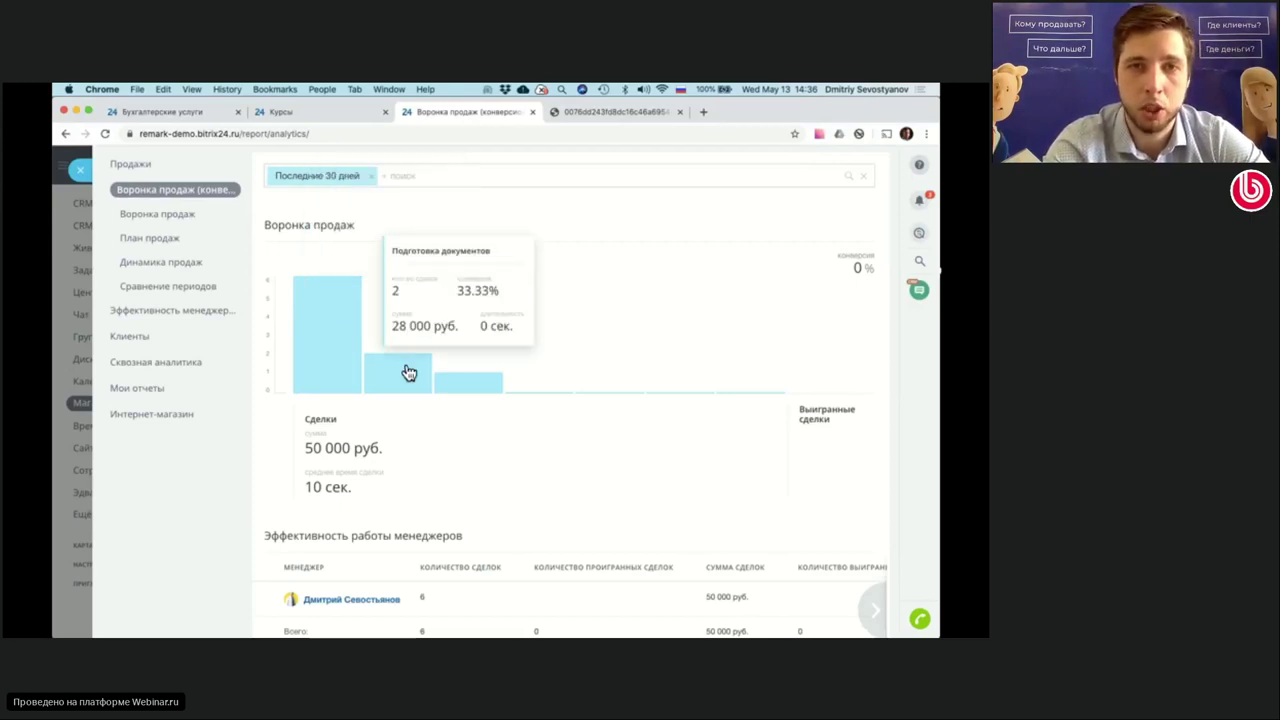
{"action": "mouse_move", "coordinate": [463, 382]}
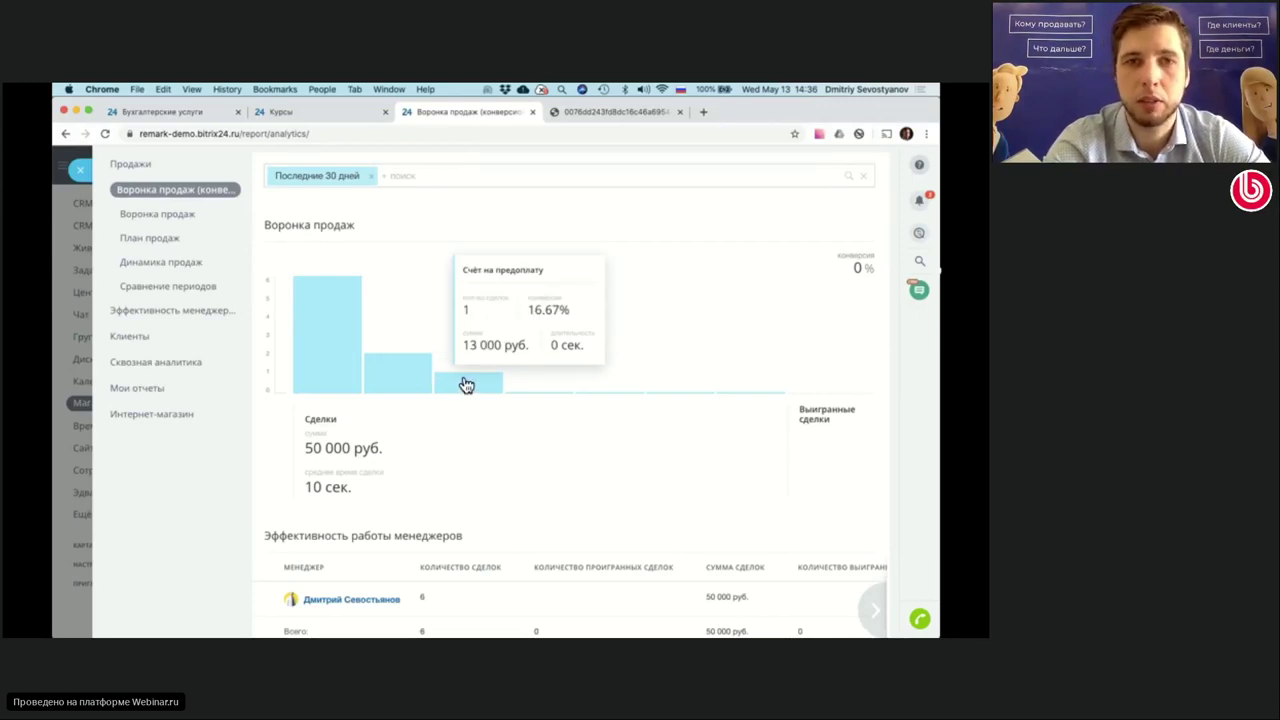
{"action": "scroll", "coordinate": [477, 480], "scroll_direction": "down", "scroll_amount": 3}
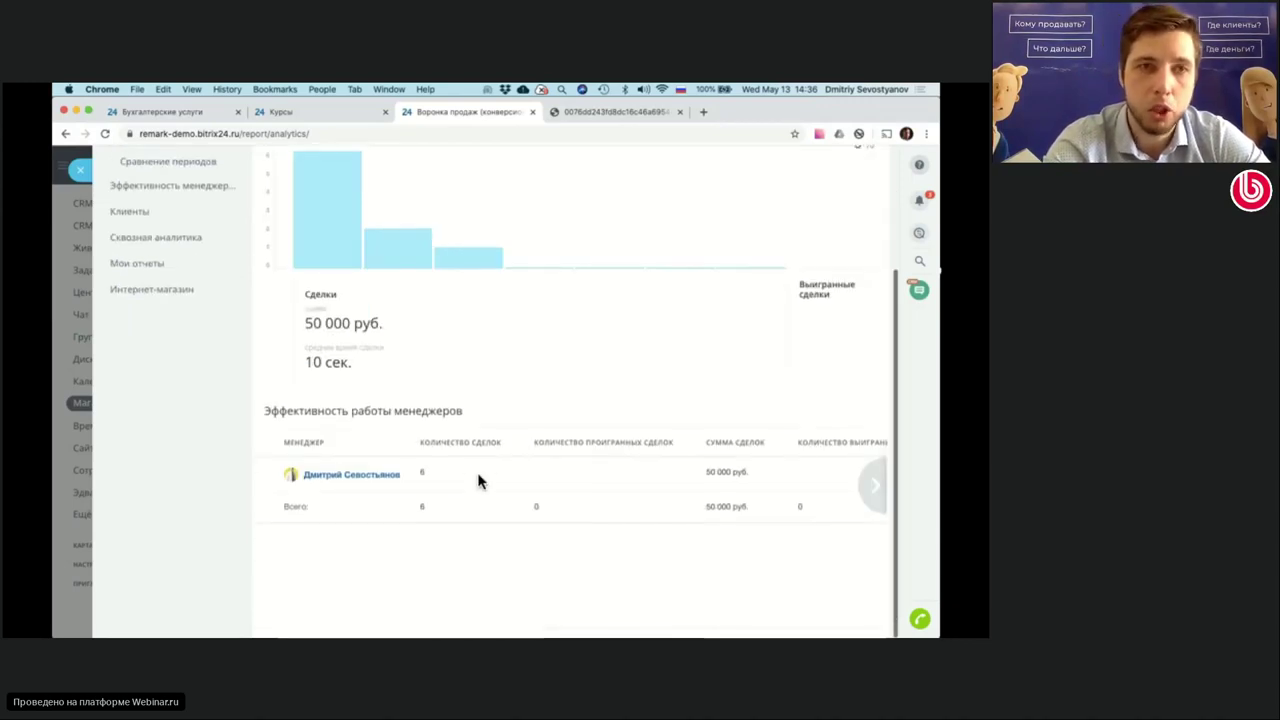
{"action": "scroll", "coordinate": [503, 375], "scroll_direction": "up", "scroll_amount": 4}
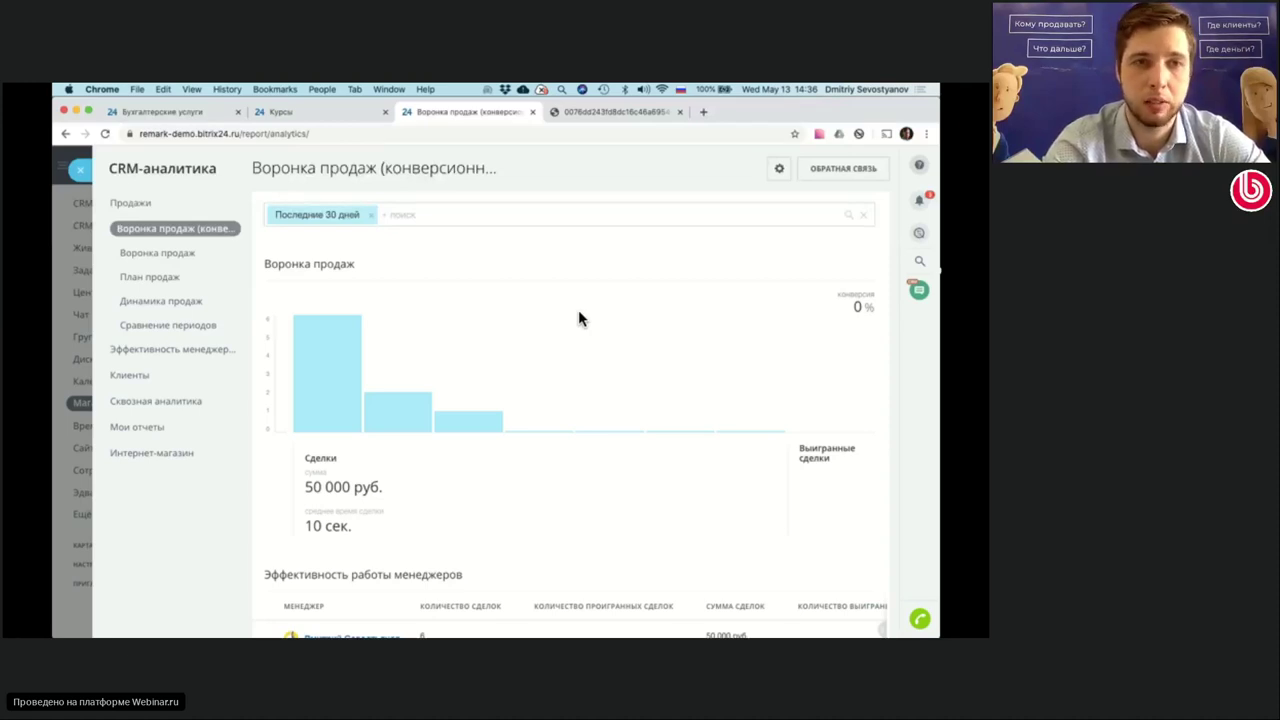
{"action": "scroll", "coordinate": [570, 338], "scroll_direction": "down", "scroll_amount": 1}
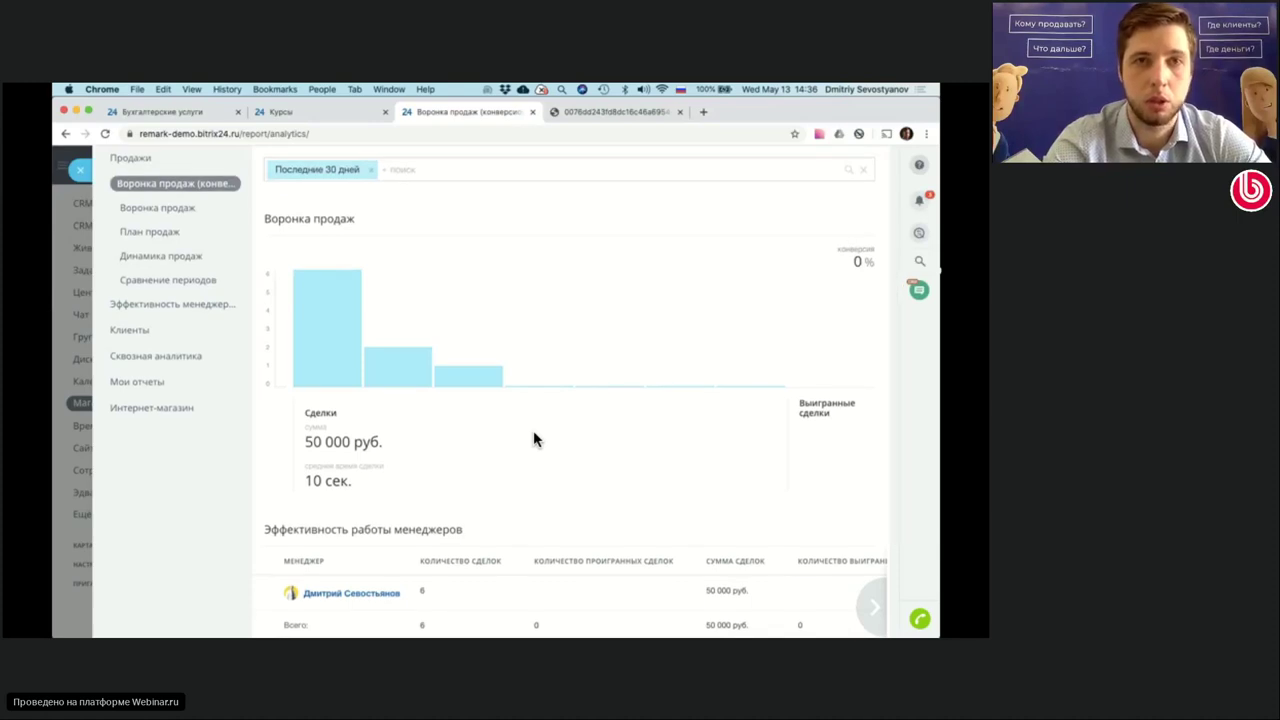
{"action": "scroll", "coordinate": [534, 433], "scroll_direction": "up", "scroll_amount": 2}
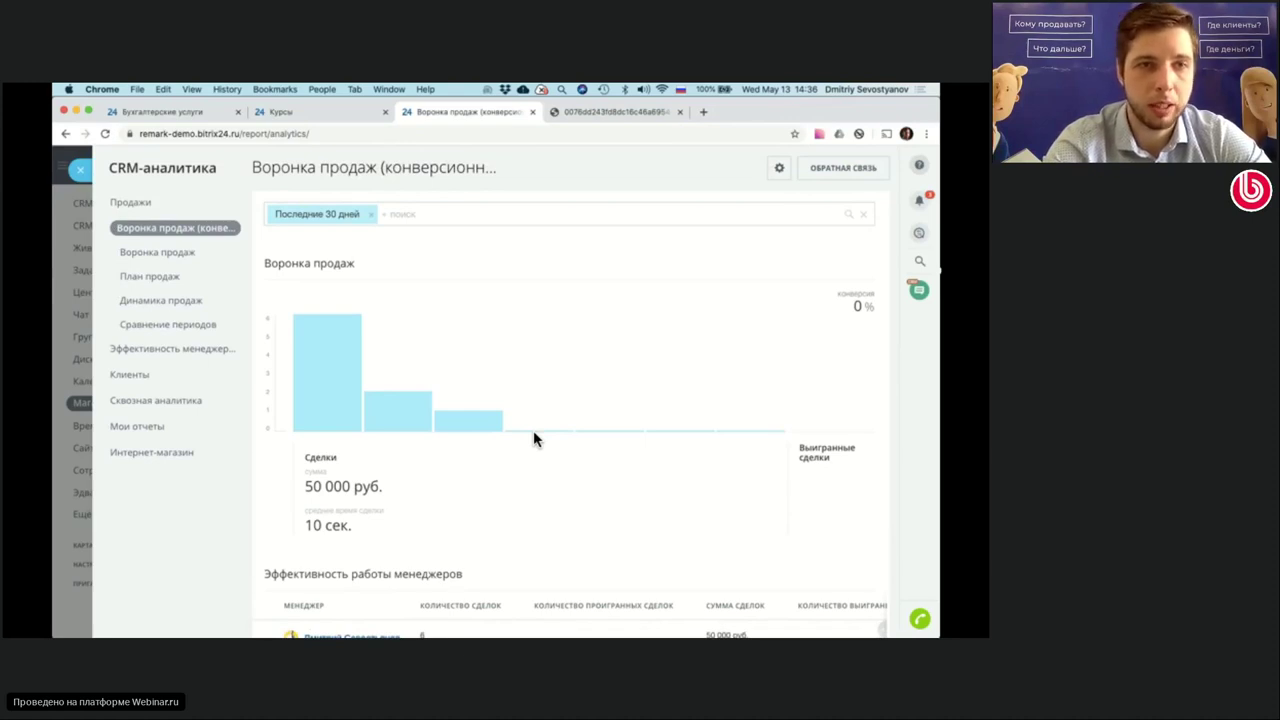
- Open the "Окупаемость рекламы" report under "Сквозная аналитика" and go to the setup of its traffic sources
{"action": "left_click", "coordinate": [145, 401]}
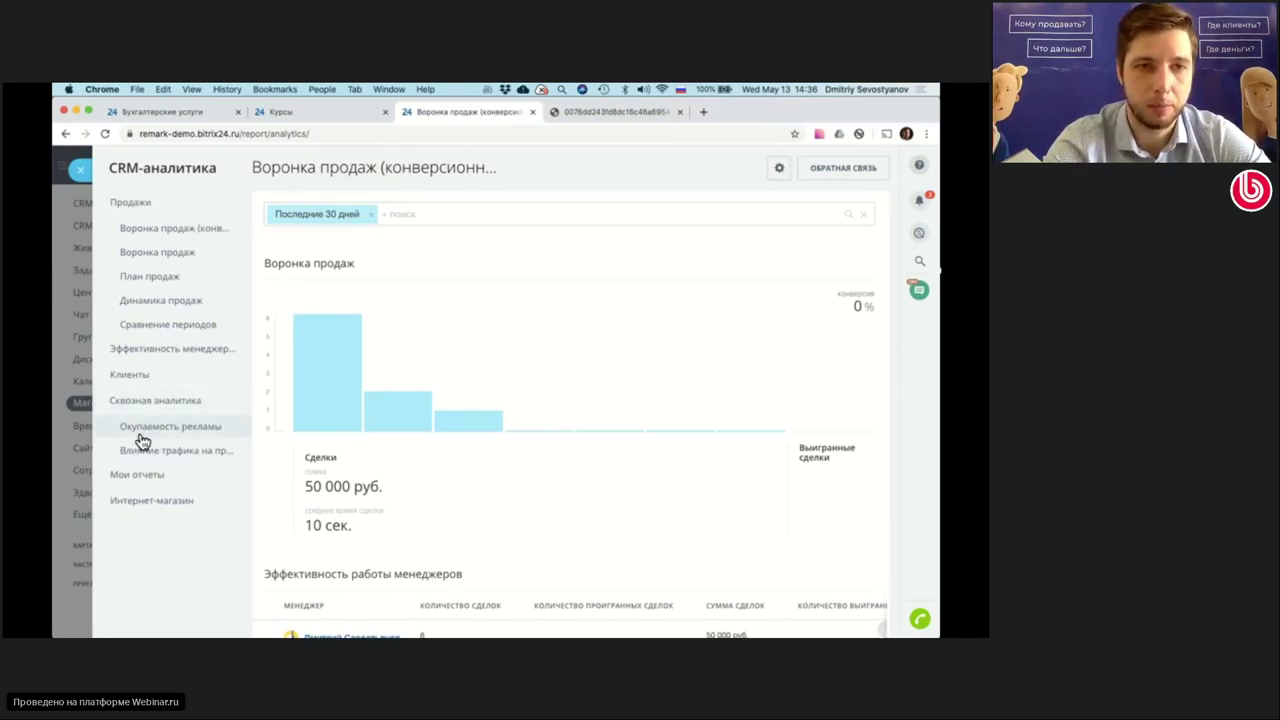
{"action": "double_click", "coordinate": [165, 403]}
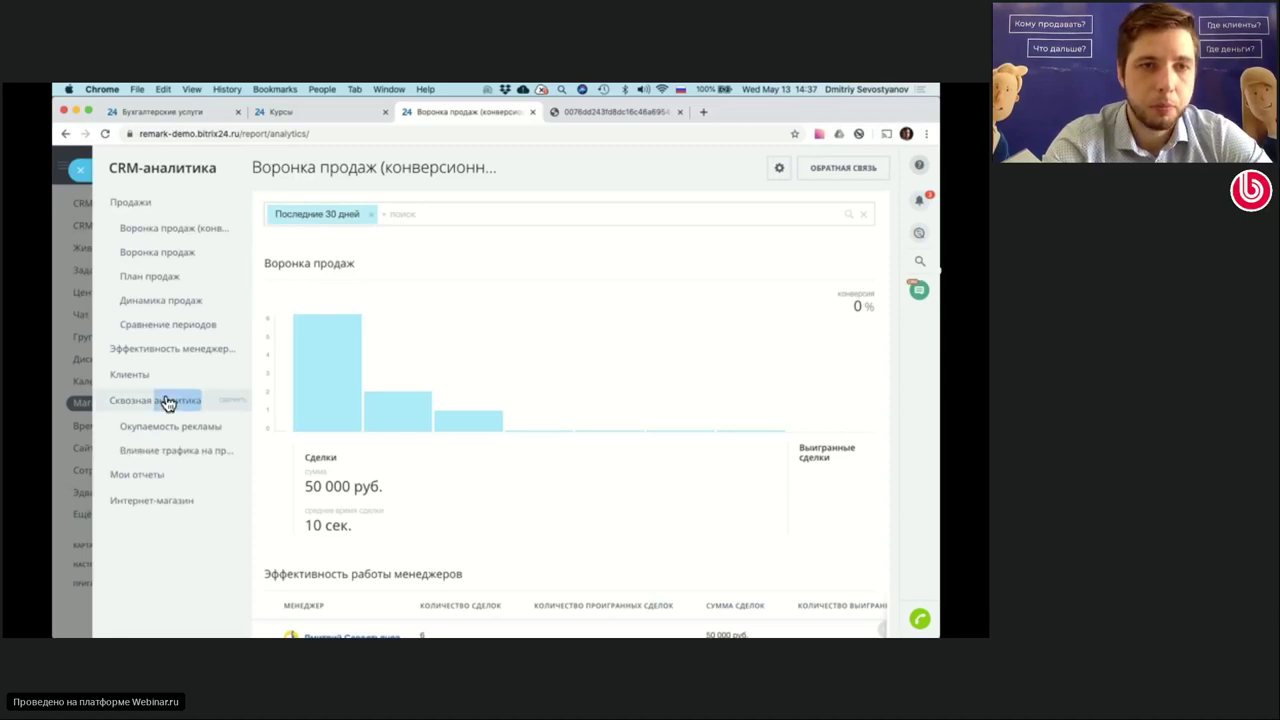
{"action": "left_click", "coordinate": [165, 426]}
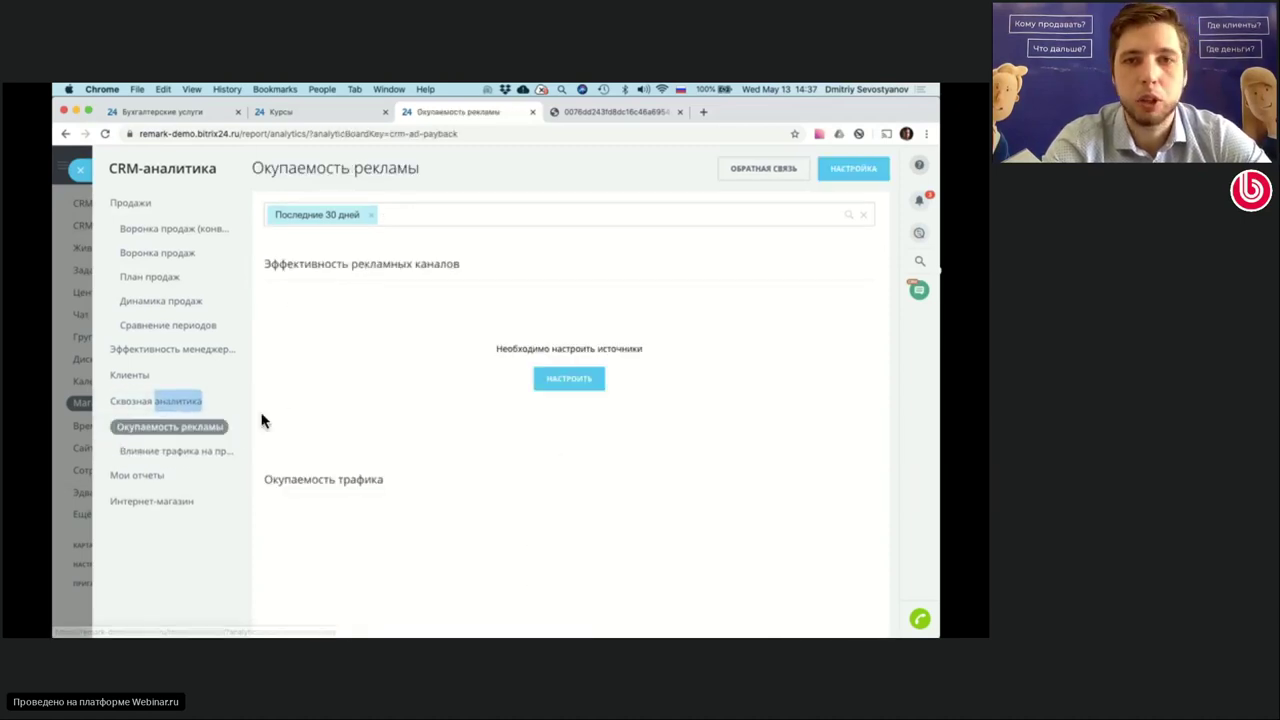
{"action": "left_click", "coordinate": [571, 387]}
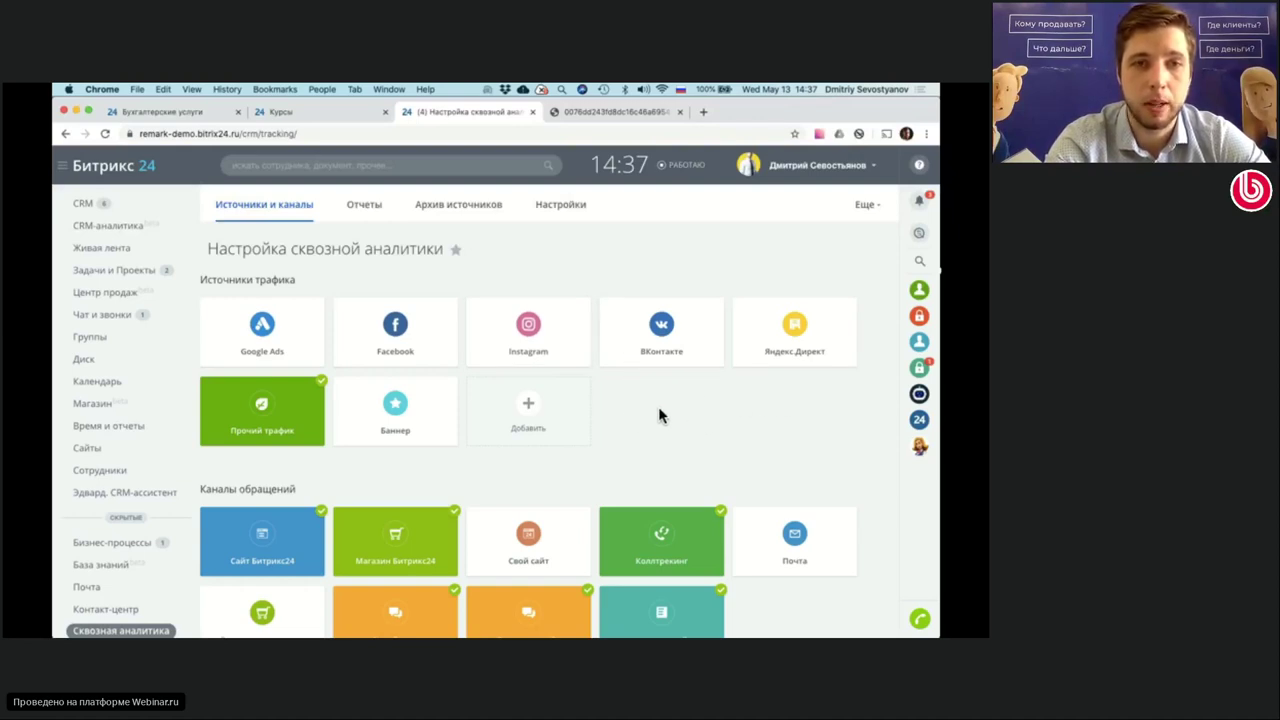
- Add a new traffic source named "Авито" and save it
{"action": "left_click", "coordinate": [543, 424]}
{"action": "left_click", "coordinate": [521, 254]}
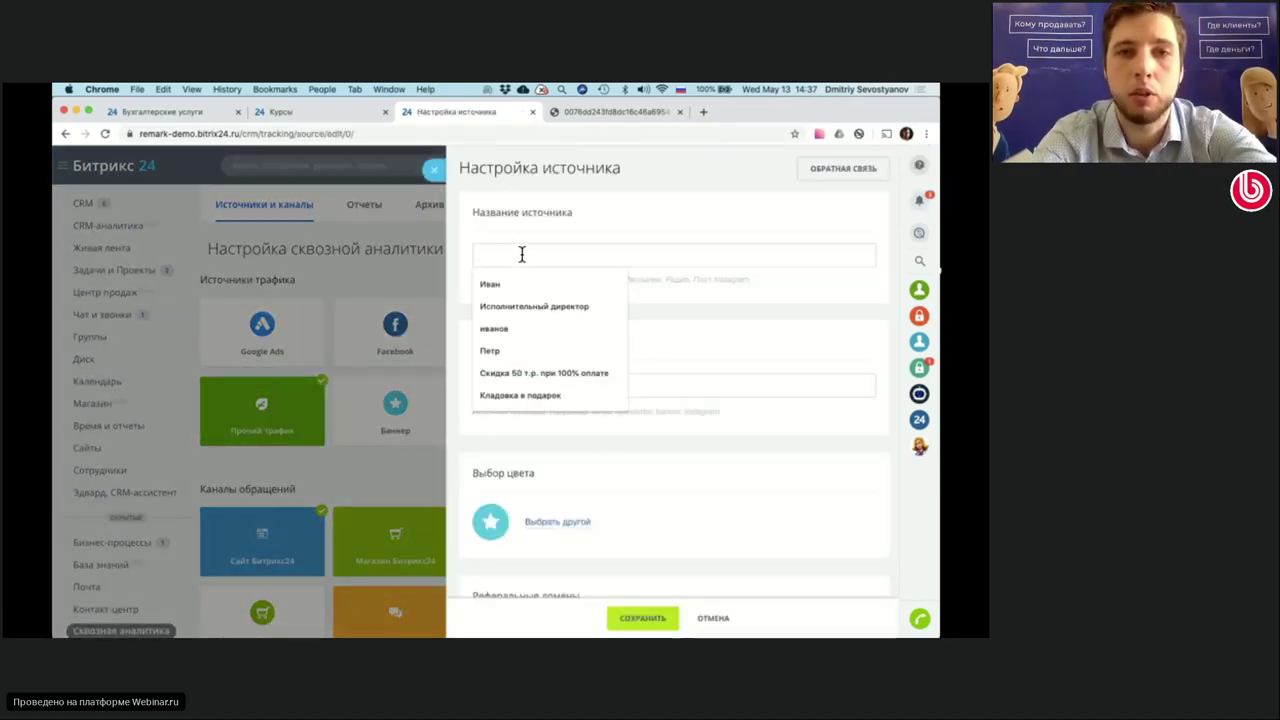
{"action": "type", "text": "Ав"}
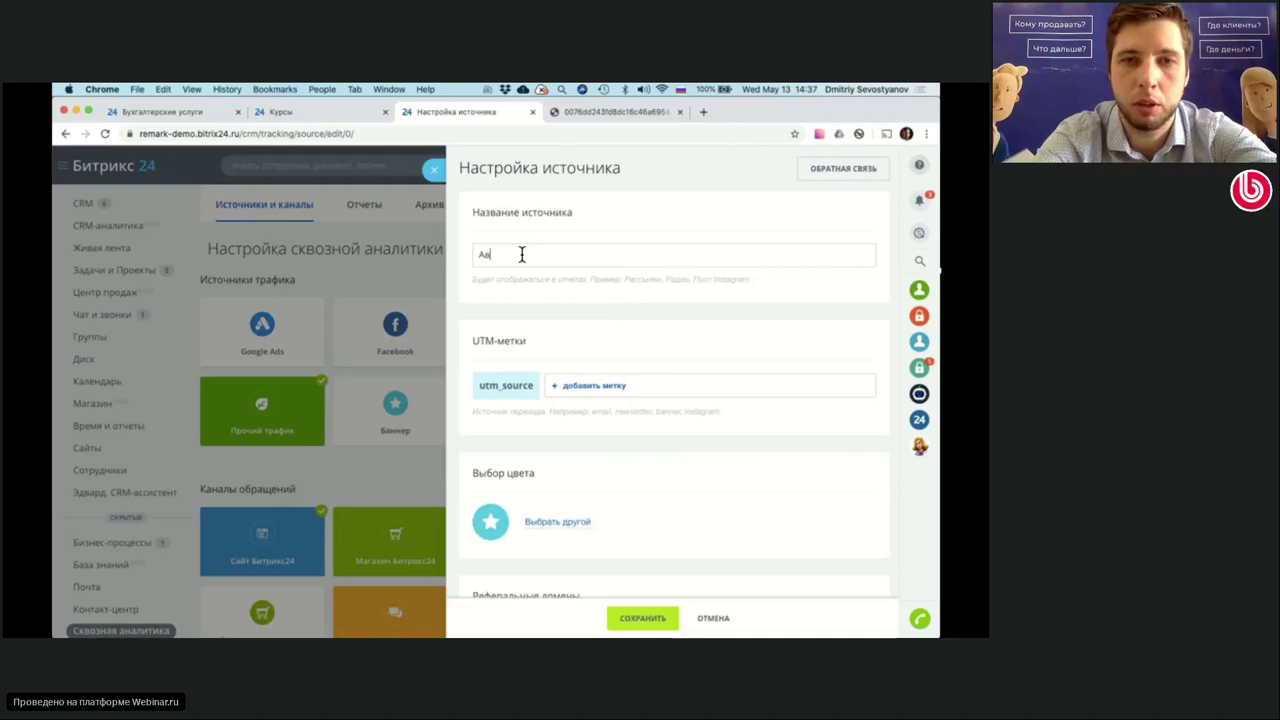
{"action": "type", "text": "ито"}
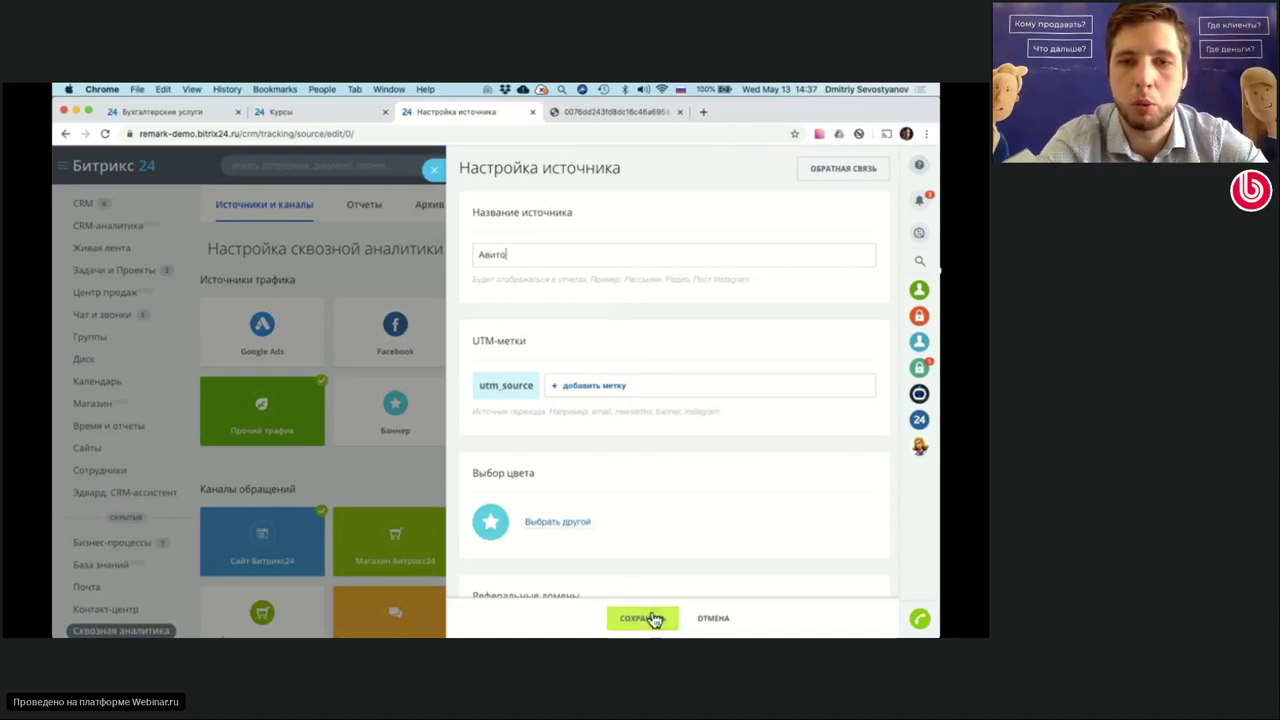
{"action": "left_click", "coordinate": [655, 620]}
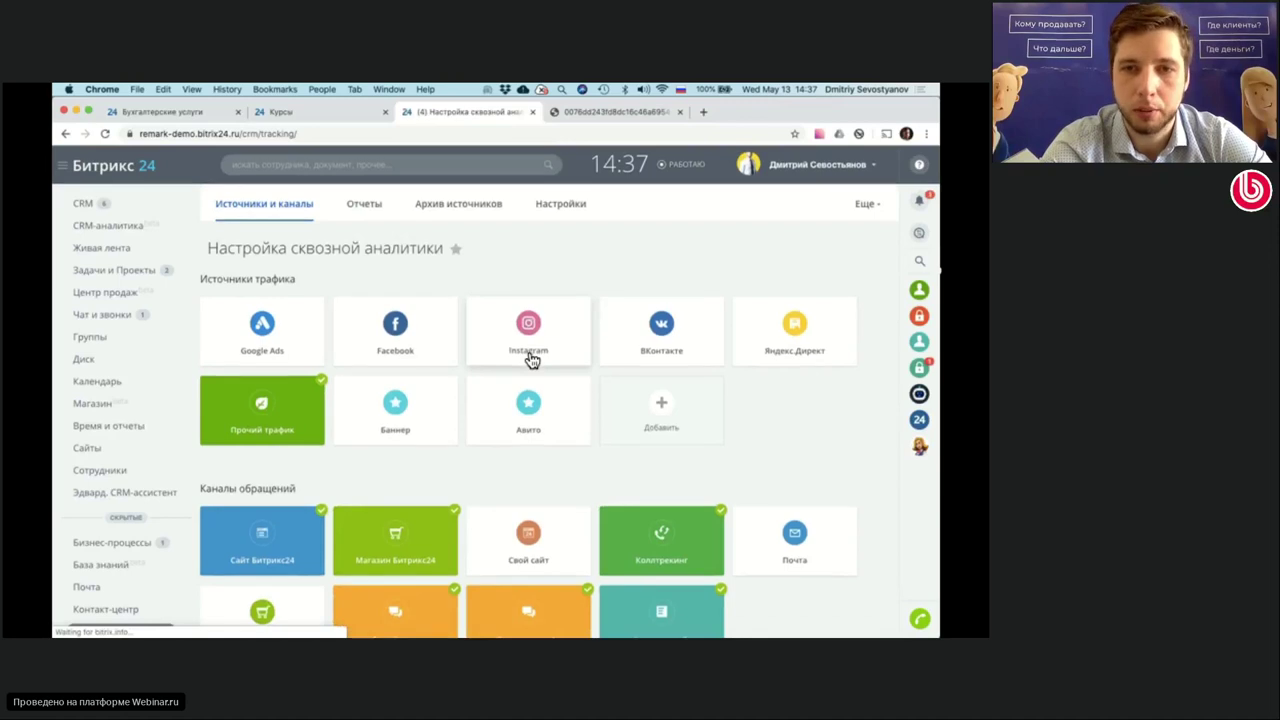
- Add another phone number to the "Коллтрекинг" channel and close its number check page
{"action": "scroll", "coordinate": [530, 360], "scroll_direction": "down", "scroll_amount": 2}
{"action": "left_click", "coordinate": [610, 425]}
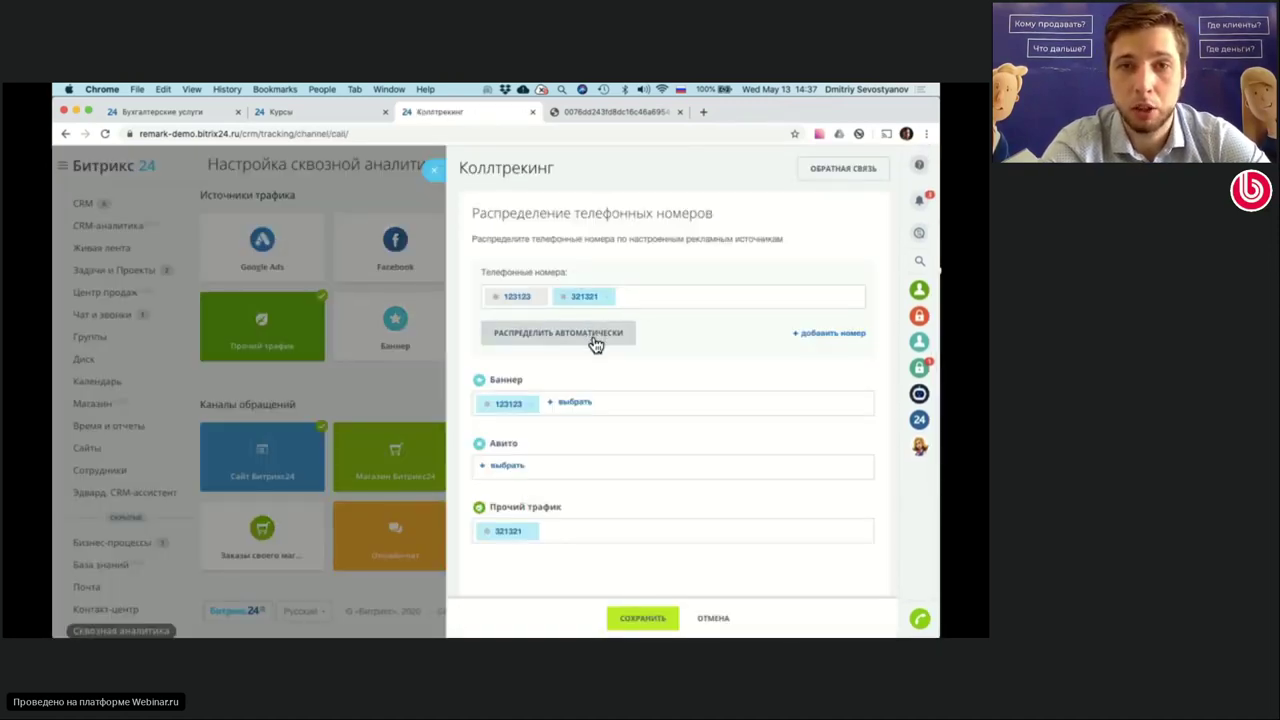
{"action": "left_click", "coordinate": [816, 334]}
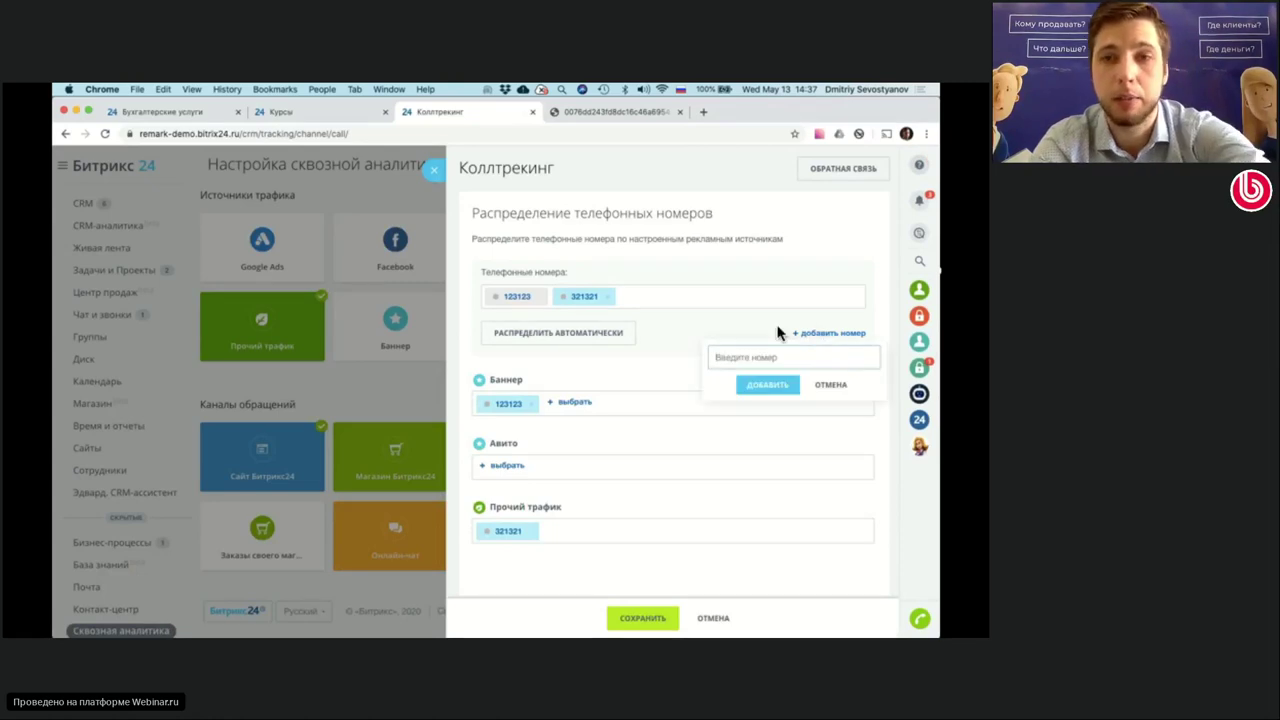
{"action": "type", "text": "435543"}
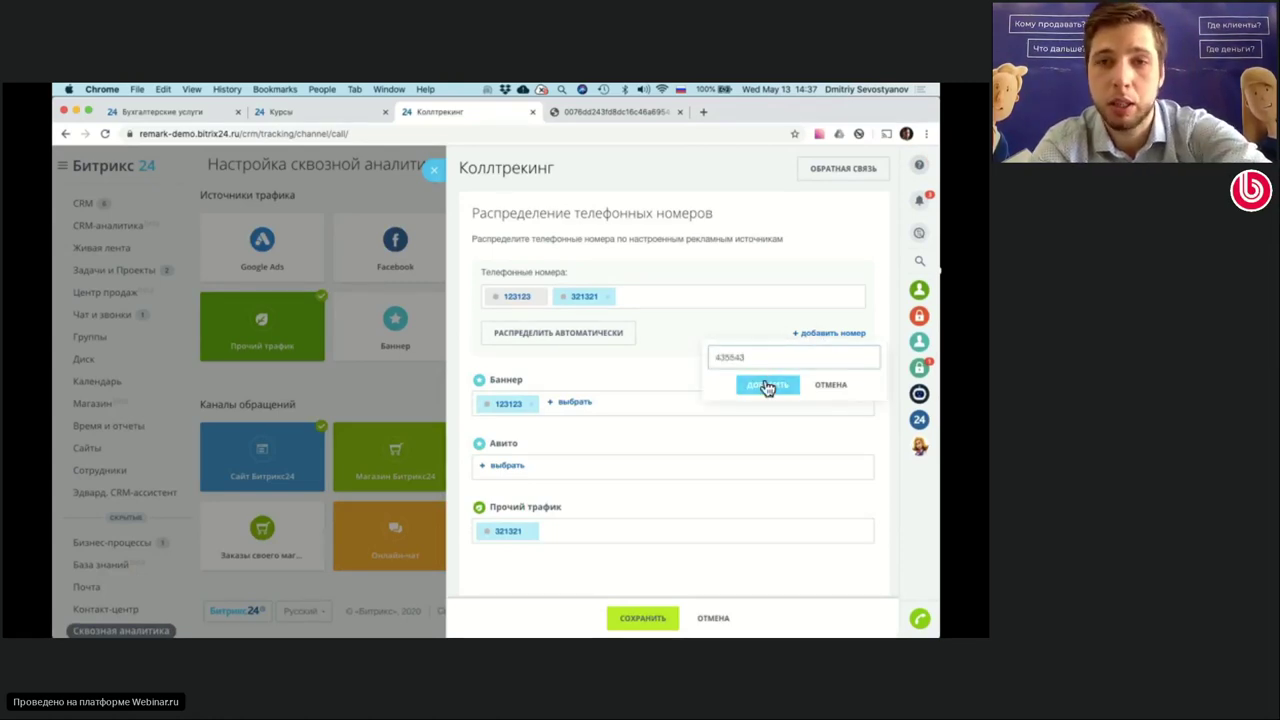
{"action": "left_click", "coordinate": [767, 386]}
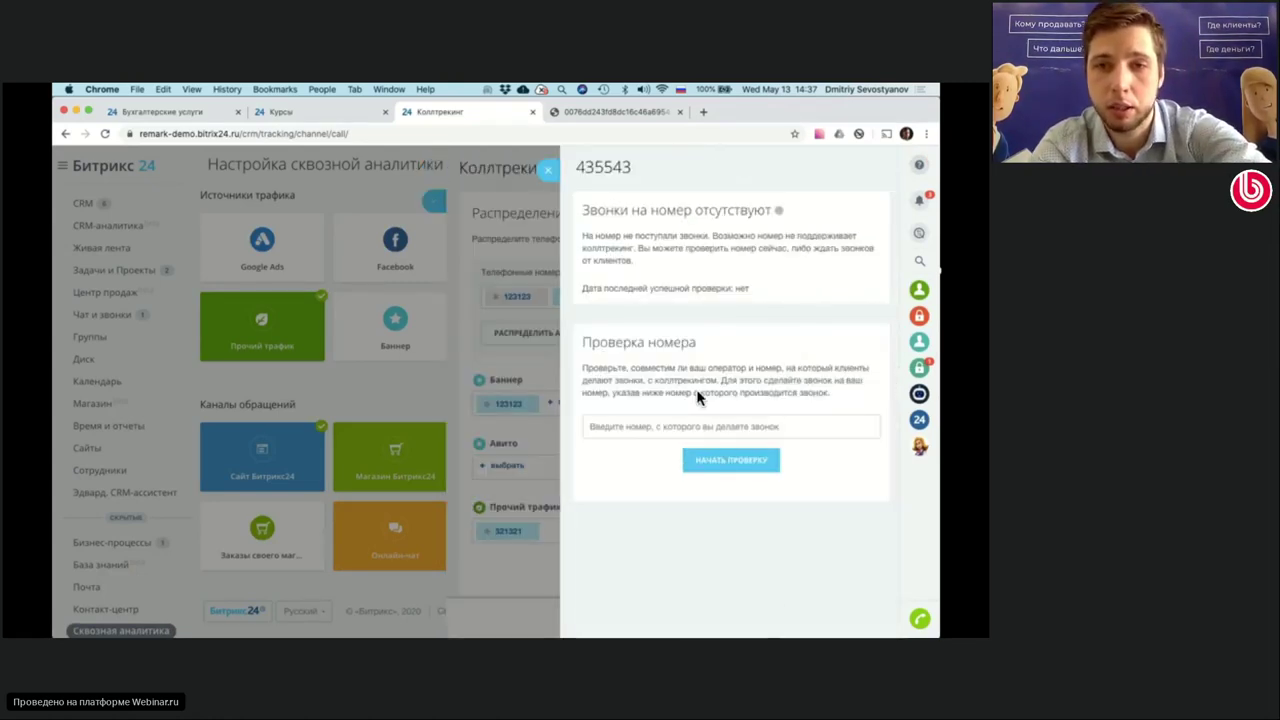
{"action": "left_click", "coordinate": [549, 174]}
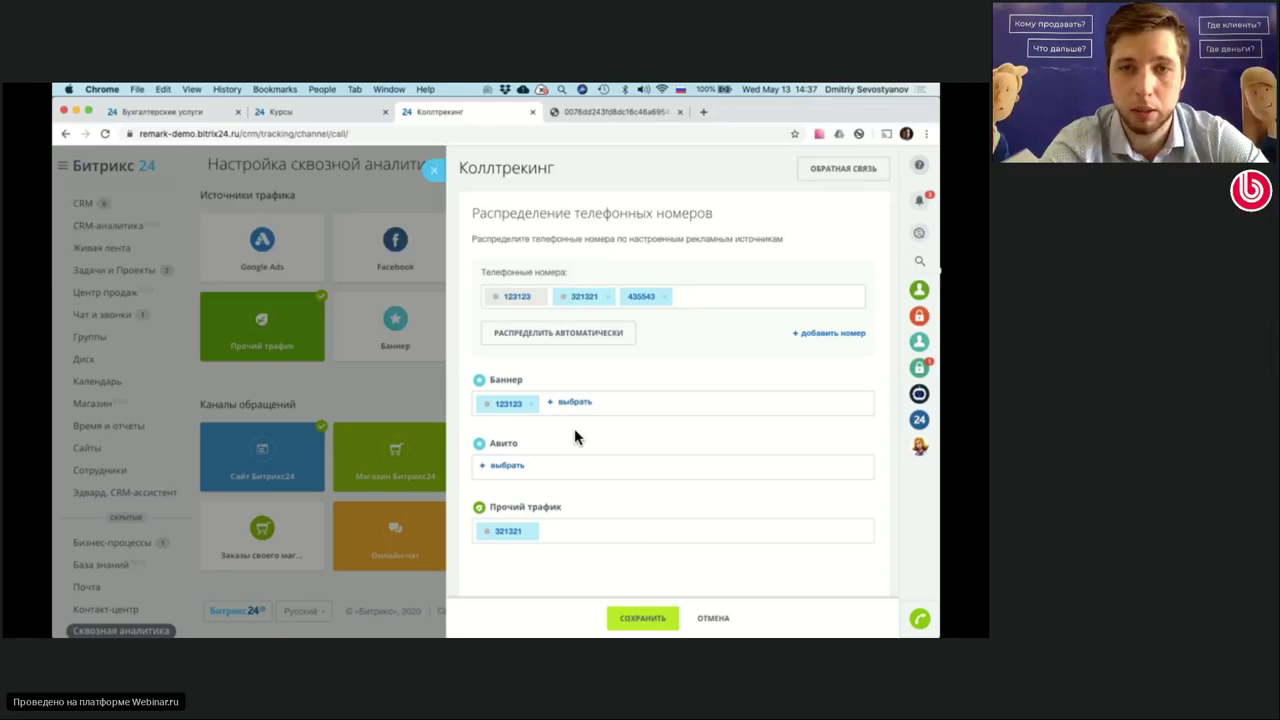
- Assign the first available phone number to the "Авито" source and save the call-tracking settings
{"action": "left_click", "coordinate": [510, 466]}
{"action": "left_click", "coordinate": [505, 529]}
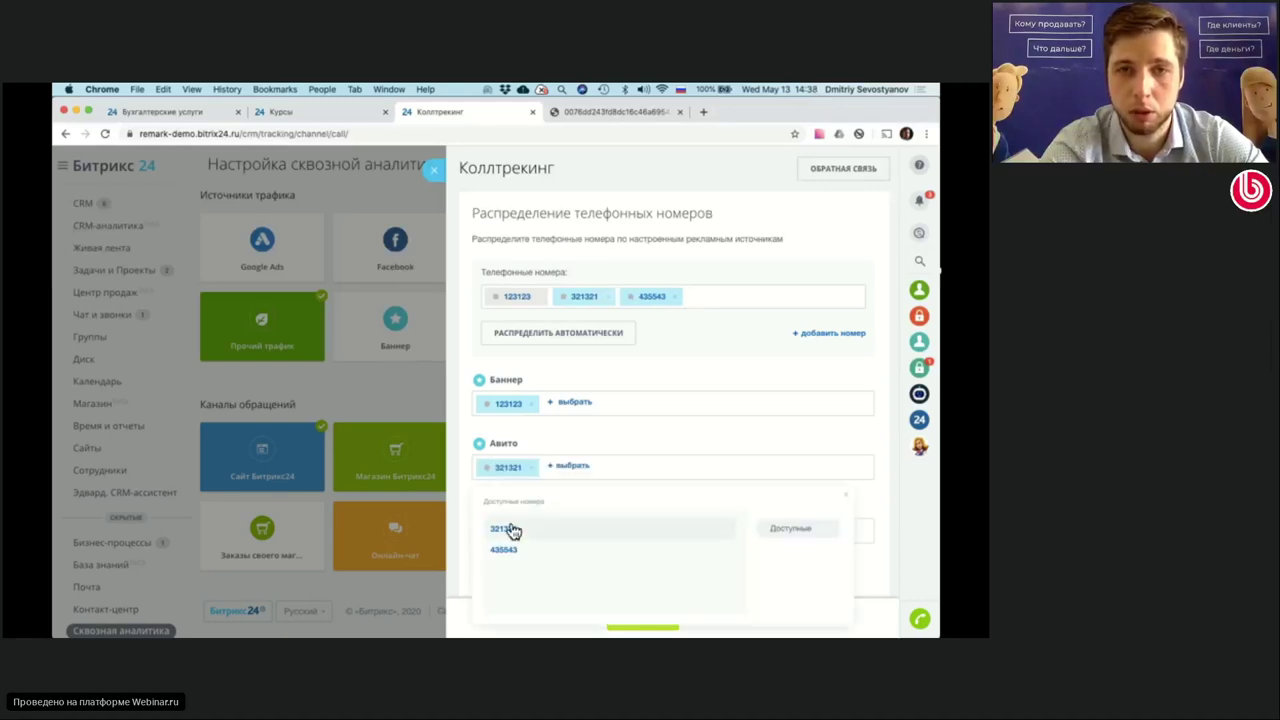
{"action": "left_click", "coordinate": [660, 427]}
{"action": "left_click", "coordinate": [643, 619]}
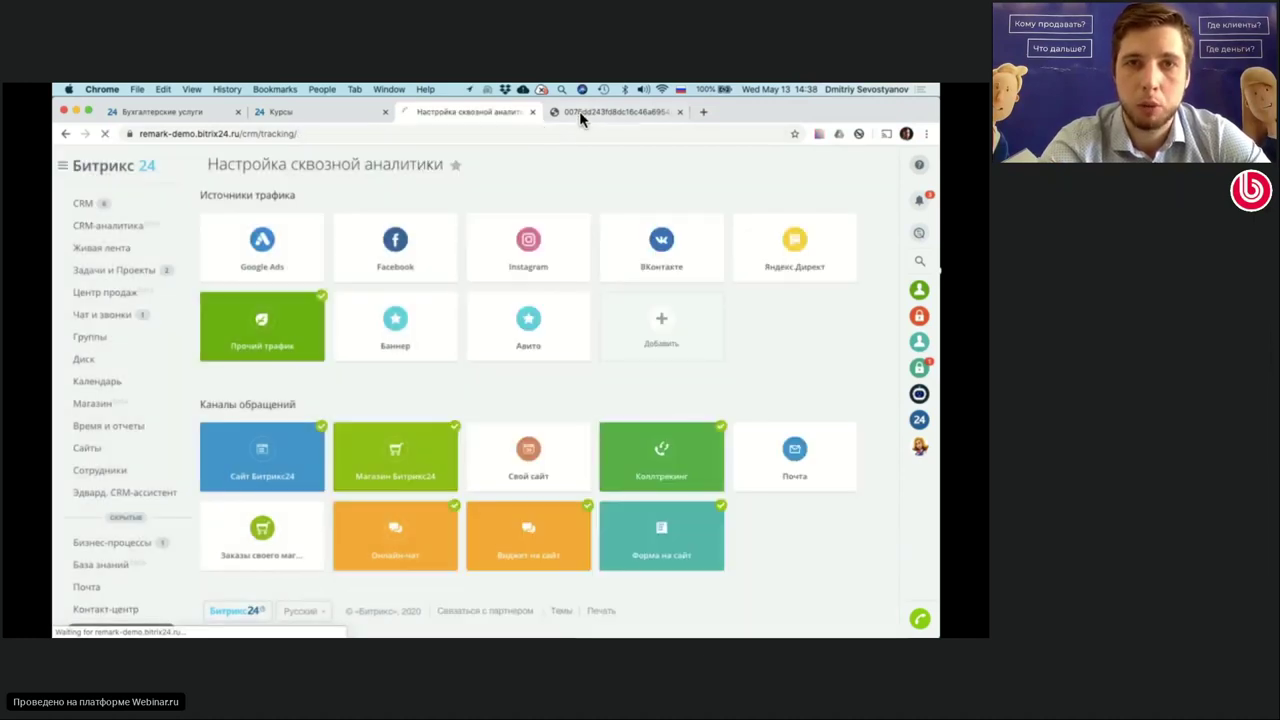
- Examine the sample "Окупаемость рекламы" report image, return to the analytics setup page and show an overview of all open windows
{"action": "left_click", "coordinate": [580, 110]}
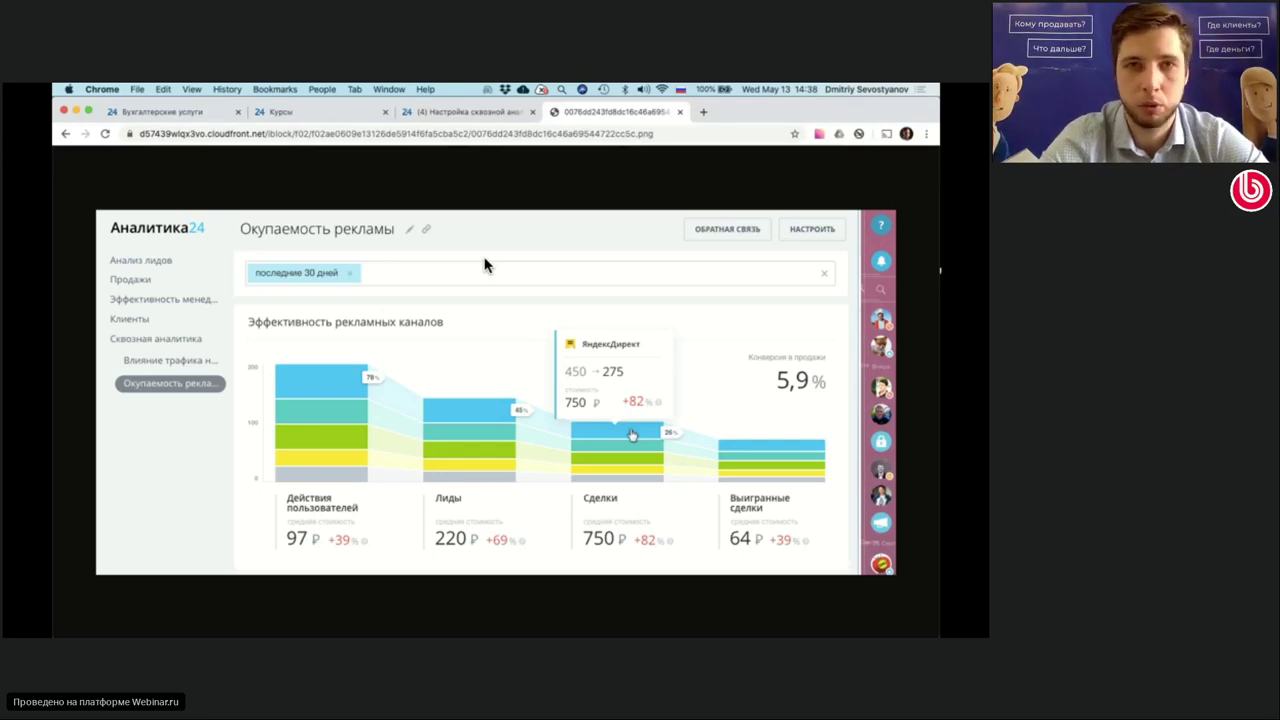
{"action": "left_click", "coordinate": [465, 111]}
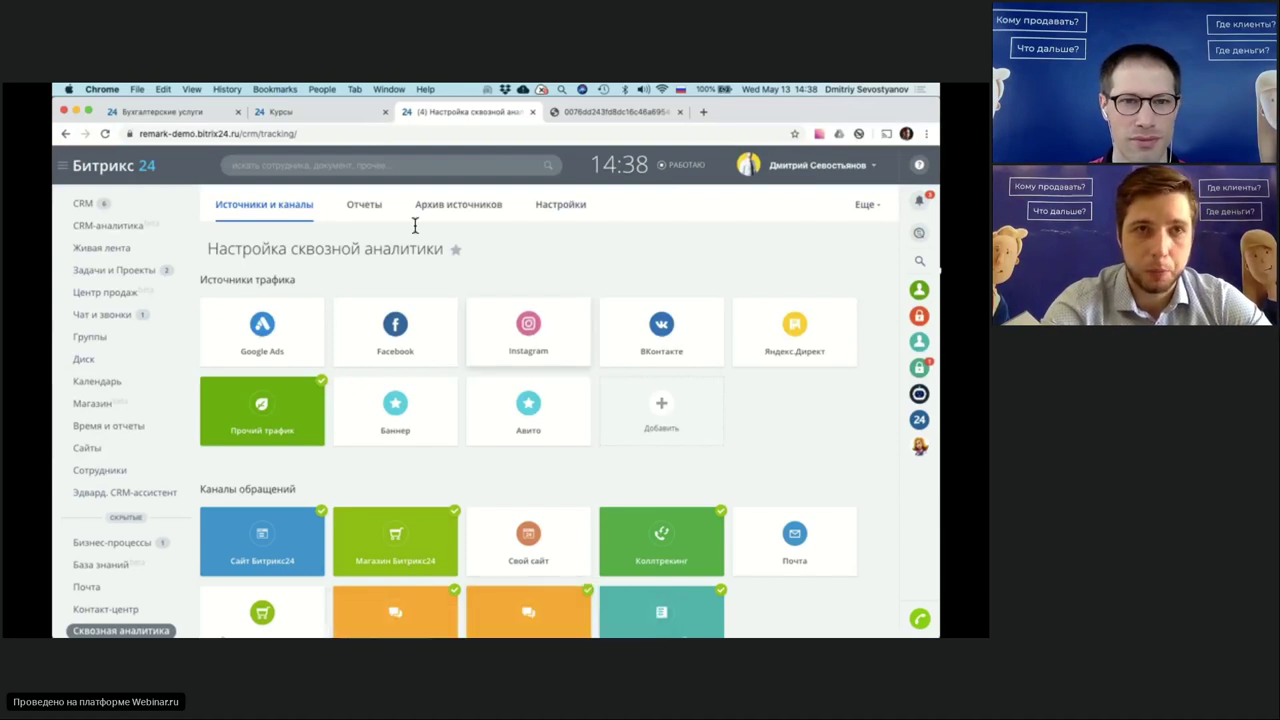
{"action": "key", "text": "ctrl+Up"}
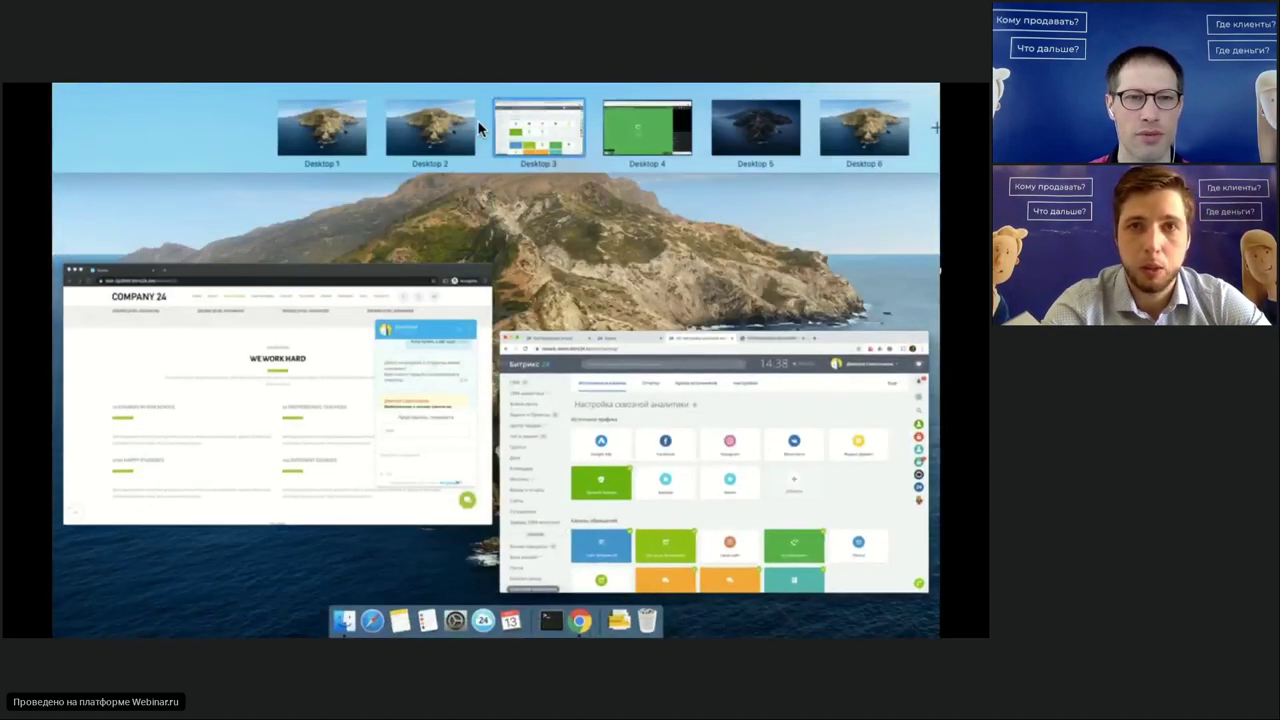